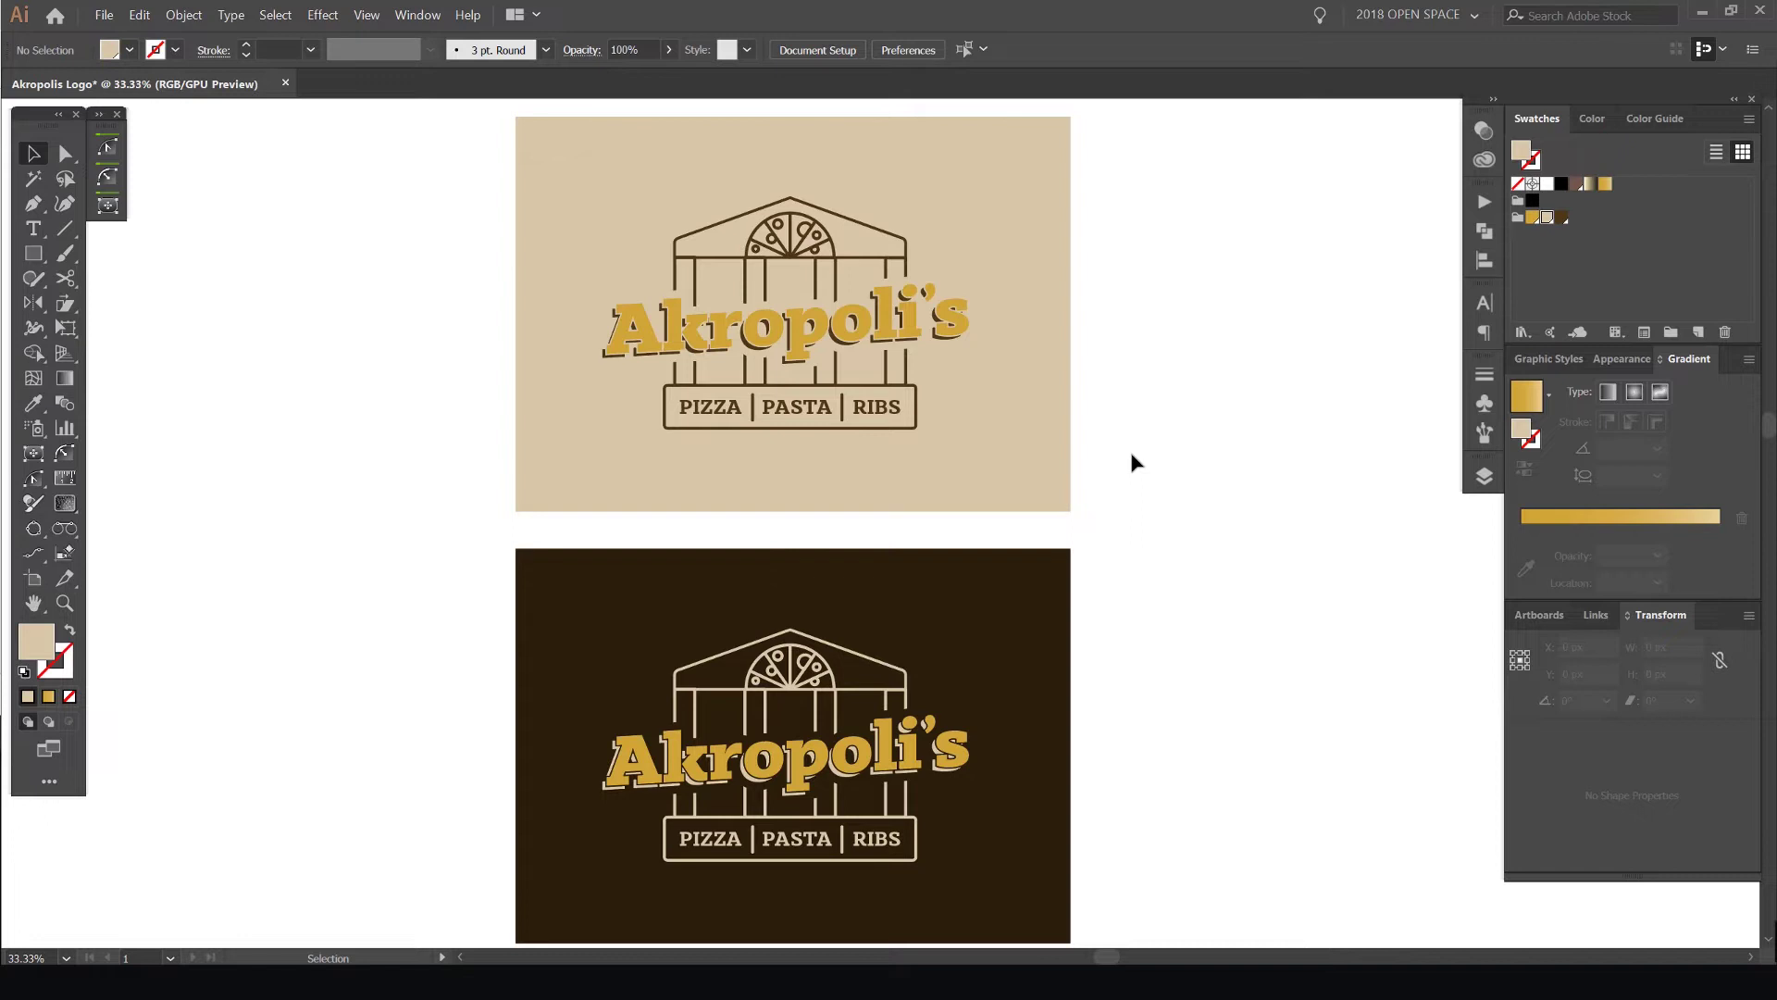
Examine the original Akropoli's logo on the photographed menu flyer, including its script lettering, columns and tagline bar
{"action": "scroll", "coordinate": [1068, 361], "scroll_direction": "down", "scroll_amount": 2}
{"action": "left_click_drag", "start_coordinate": [1042, 268], "coordinate": [1070, 365]}
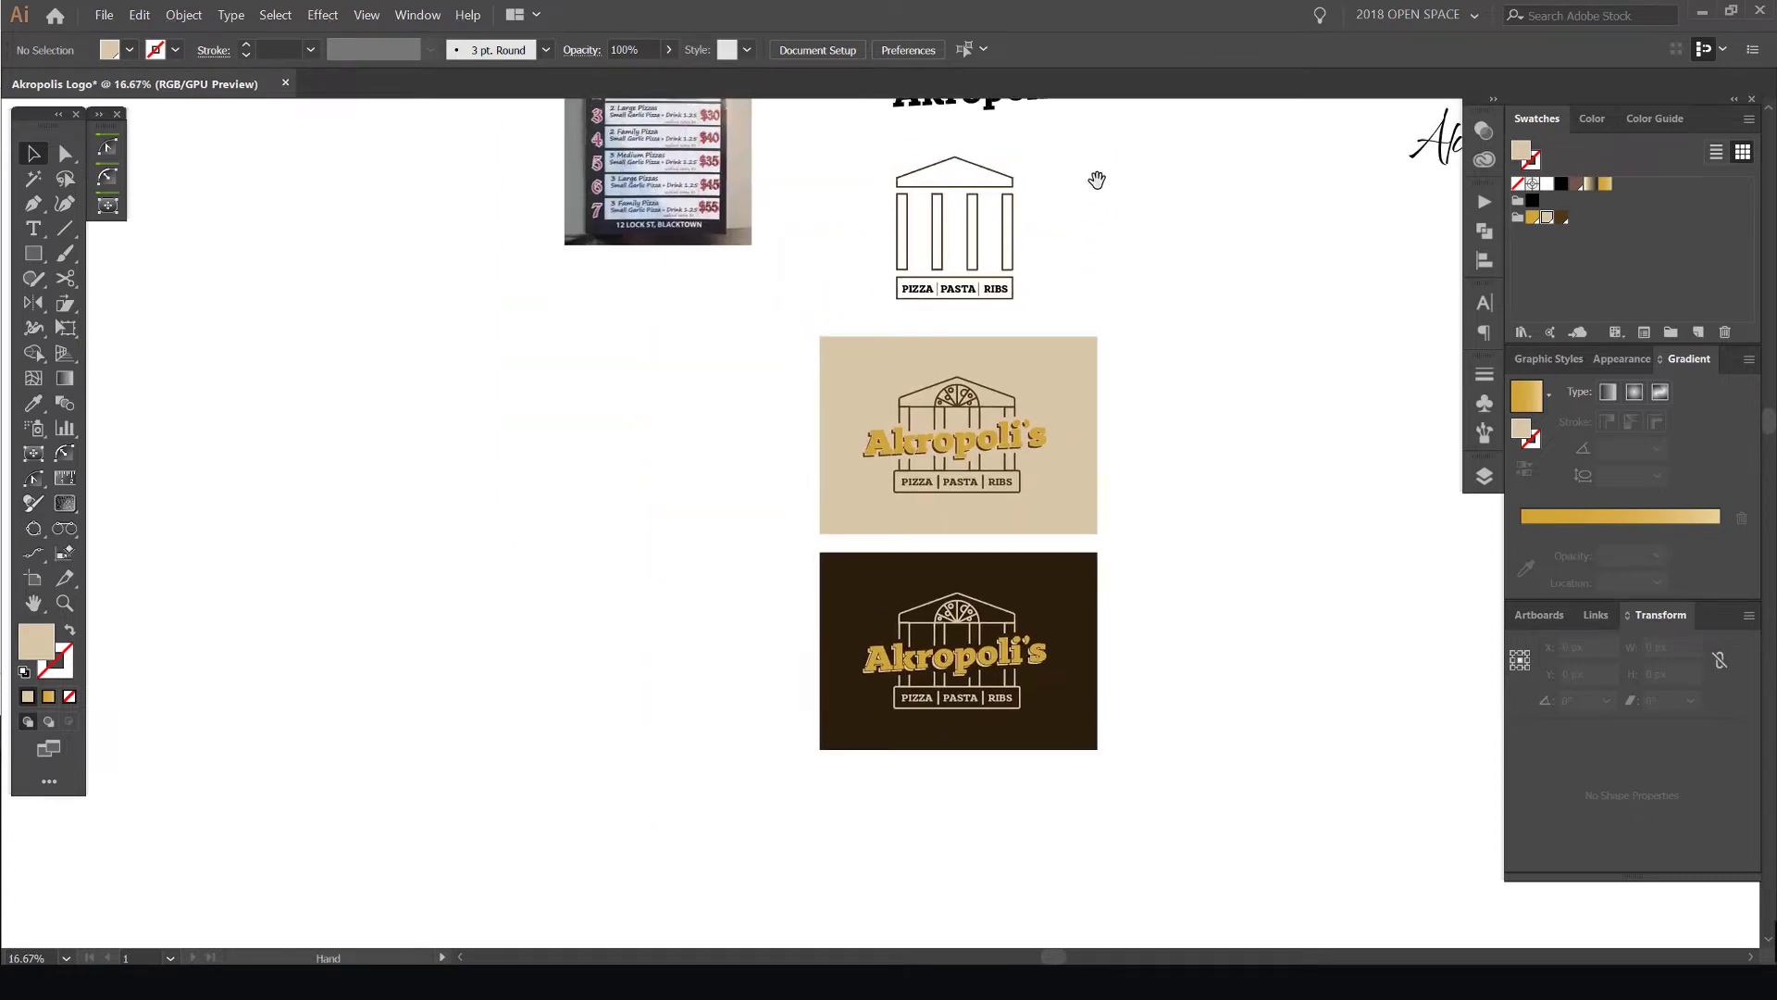
{"action": "left_click_drag", "start_coordinate": [1020, 235], "coordinate": [1015, 488]}
{"action": "left_click_drag", "start_coordinate": [1137, 537], "coordinate": [1165, 645]}
{"action": "scroll", "coordinate": [649, 343], "scroll_direction": "up", "scroll_amount": 2}
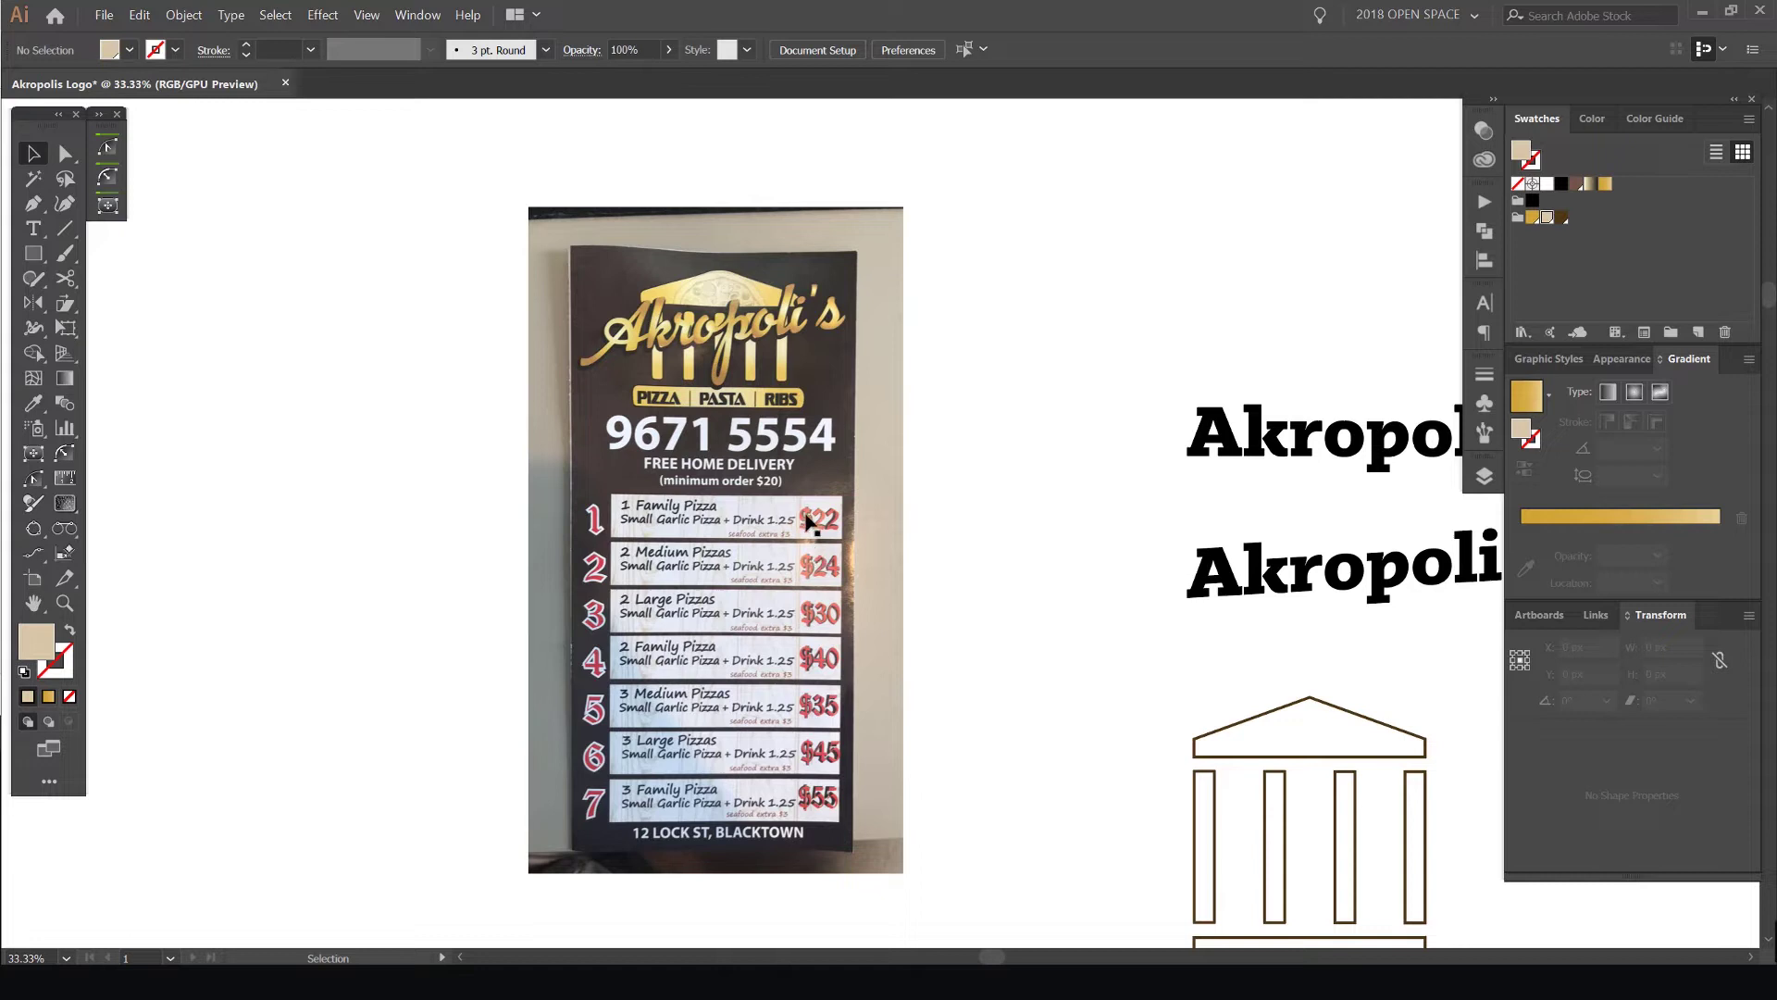
{"action": "scroll", "coordinate": [708, 295], "scroll_direction": "up", "scroll_amount": 2}
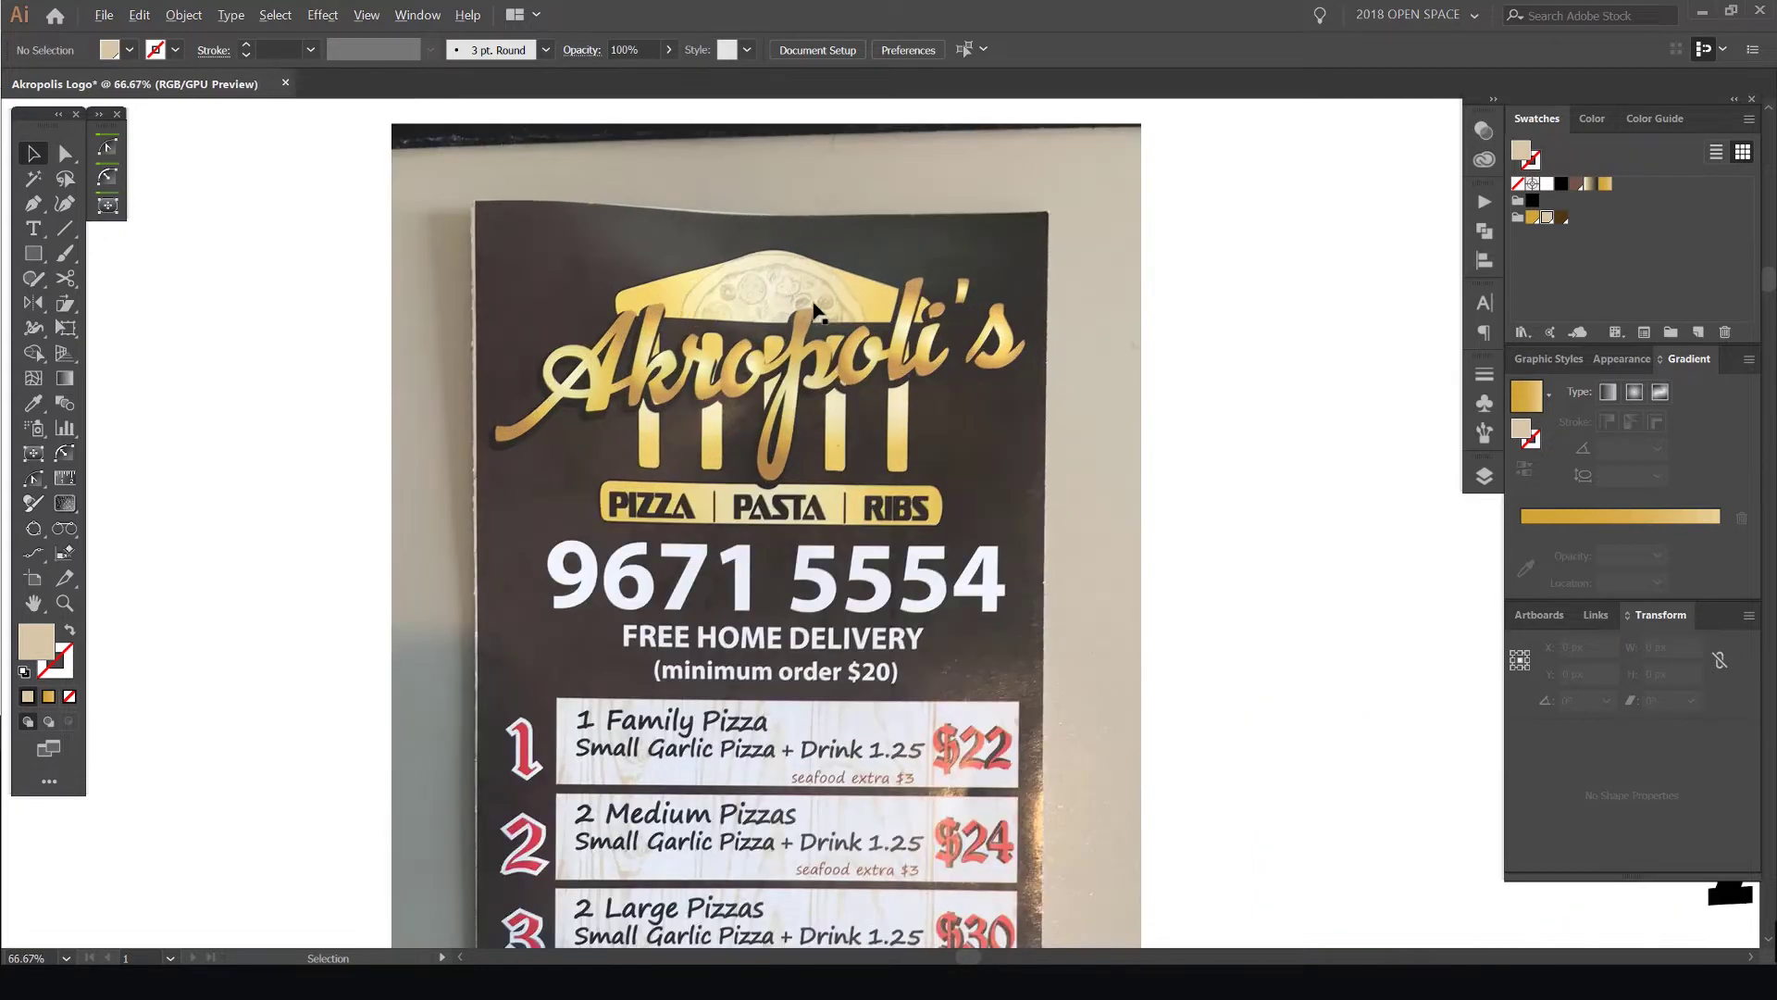
{"action": "scroll", "coordinate": [647, 412], "scroll_direction": "up", "scroll_amount": 1}
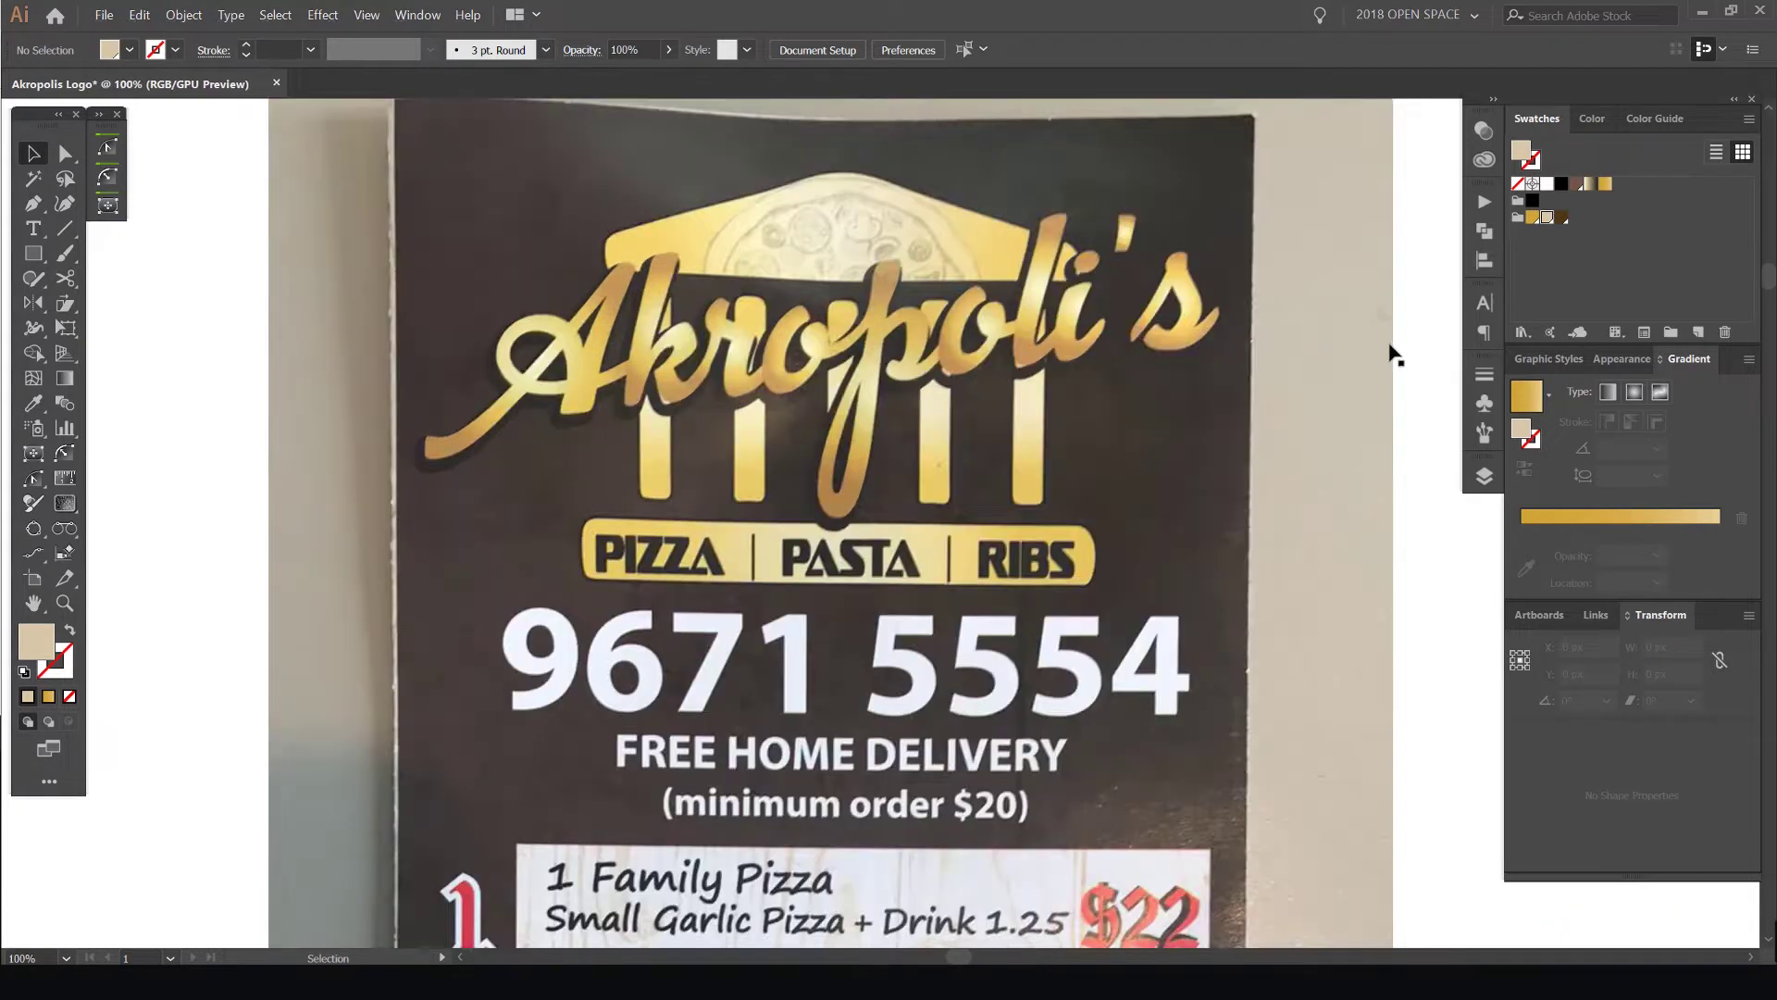
{"action": "scroll", "coordinate": [1108, 336], "scroll_direction": "down", "scroll_amount": 2}
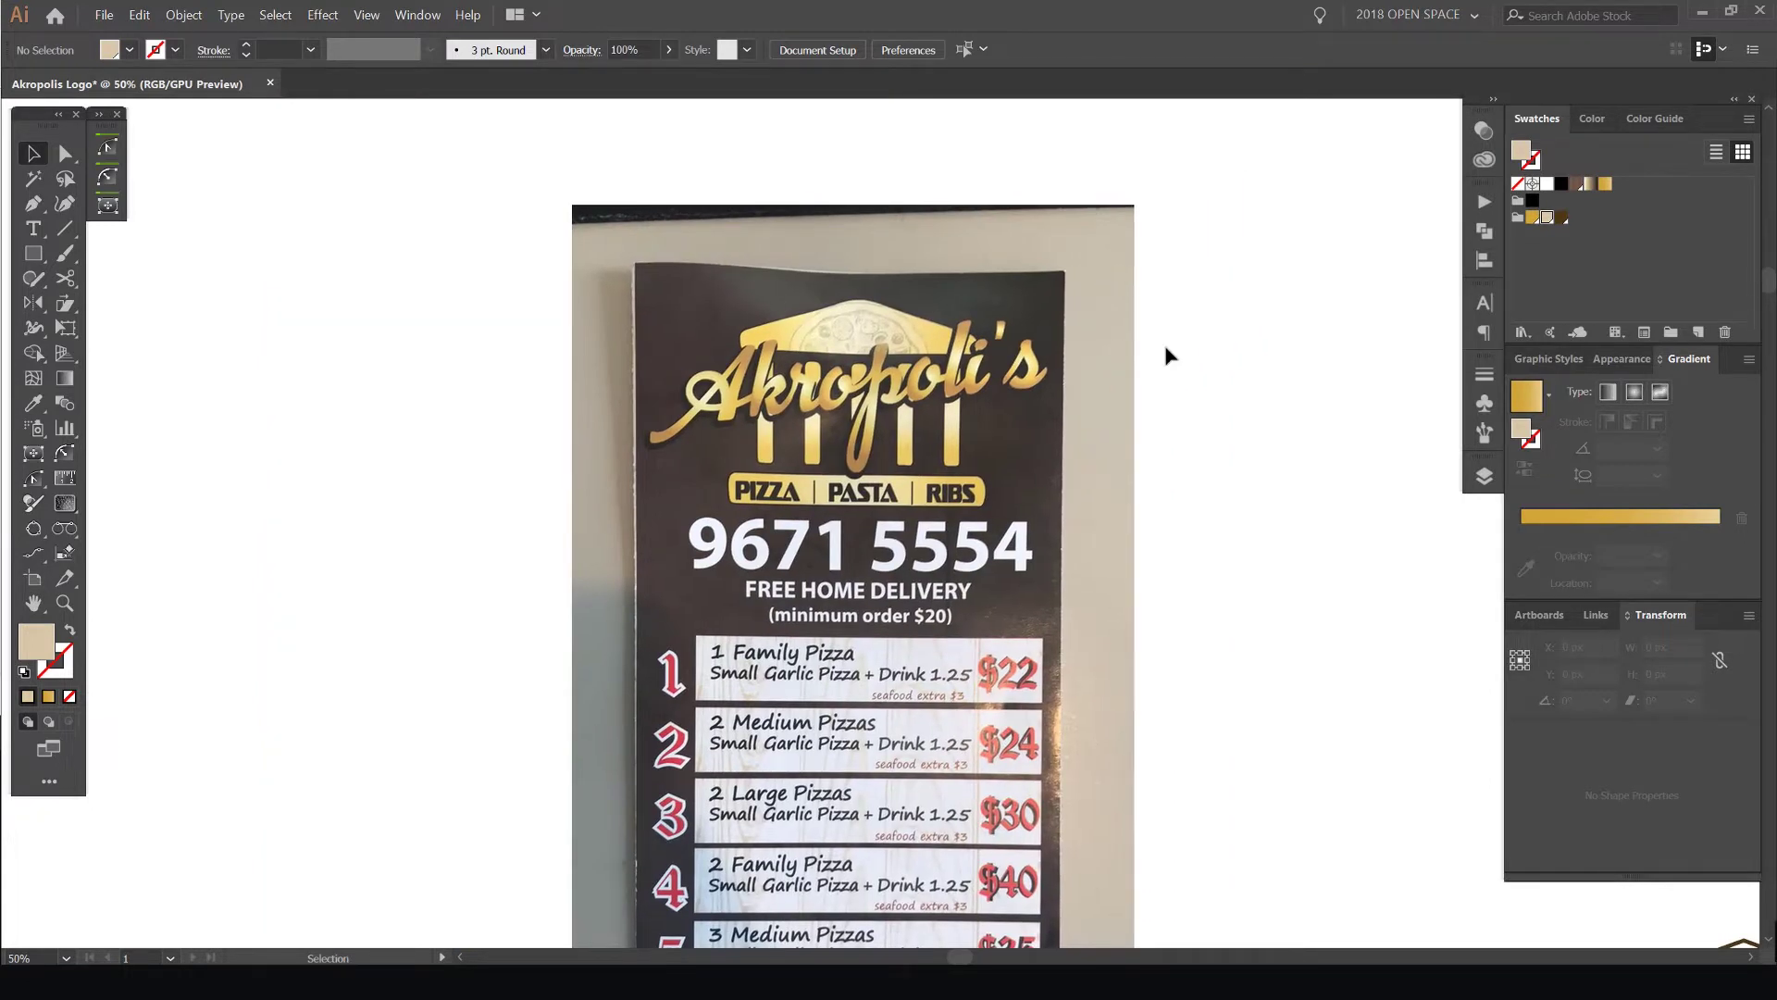
{"action": "scroll", "coordinate": [867, 333], "scroll_direction": "up", "scroll_amount": 2}
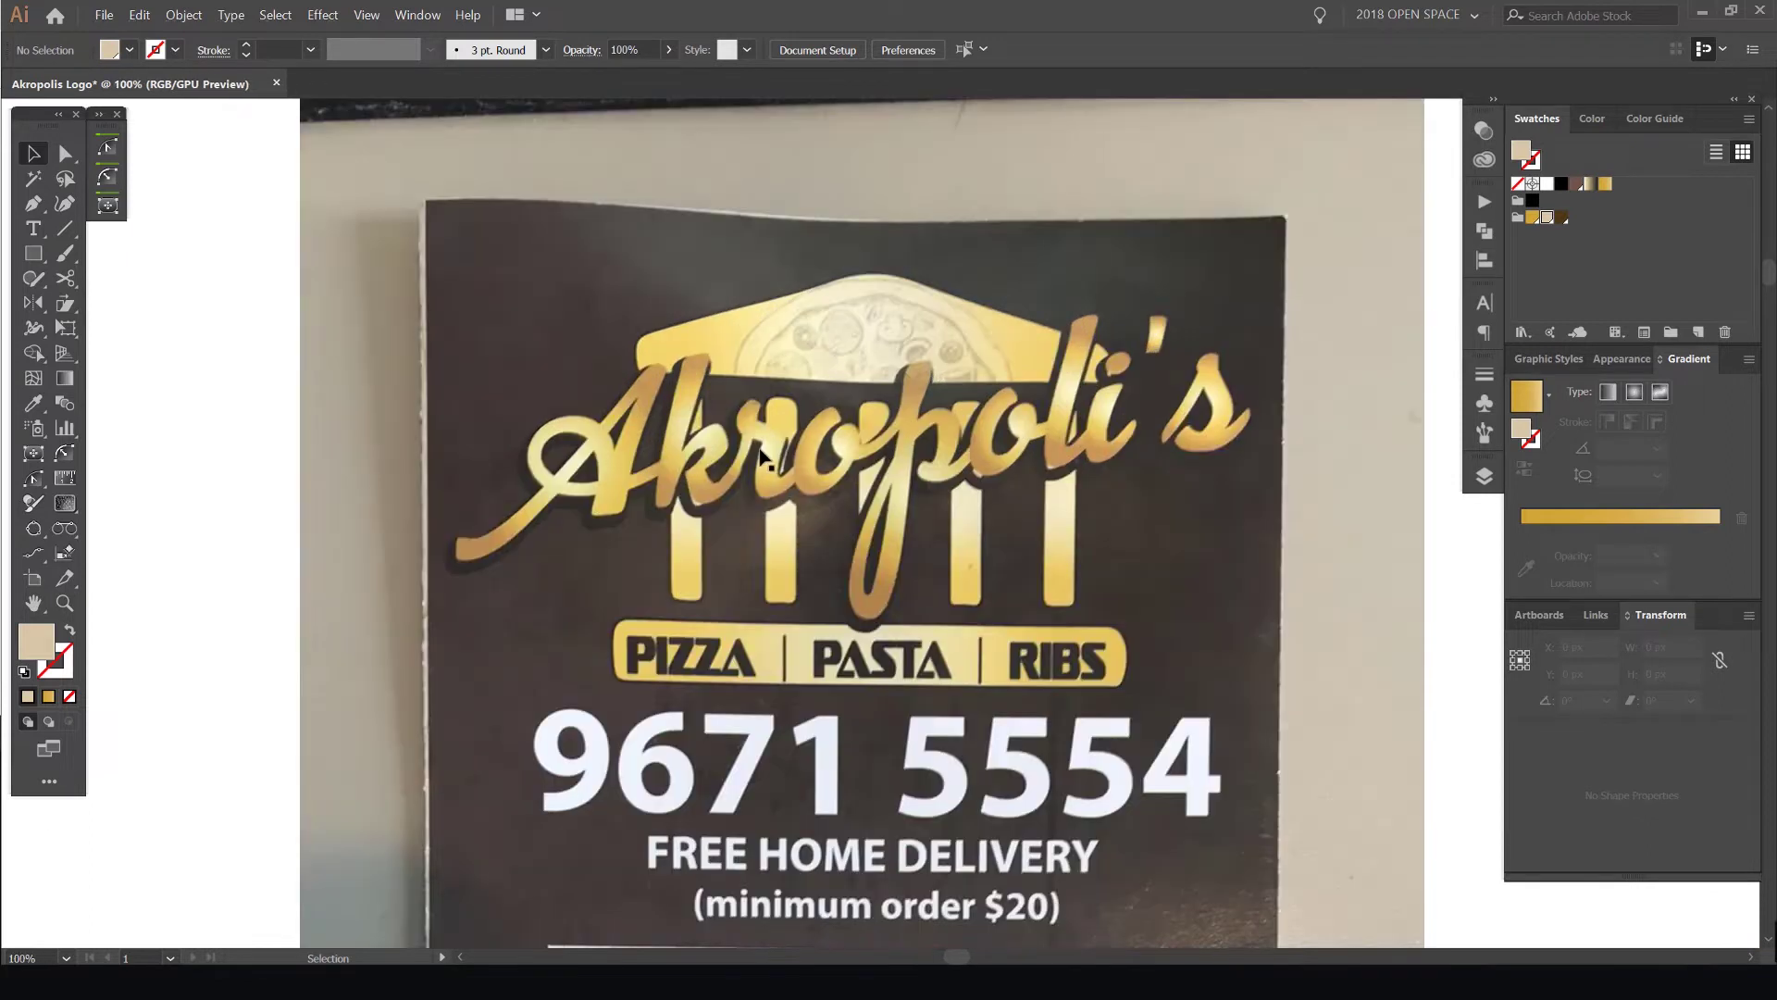
{"action": "scroll", "coordinate": [907, 438], "scroll_direction": "down", "scroll_amount": 1}
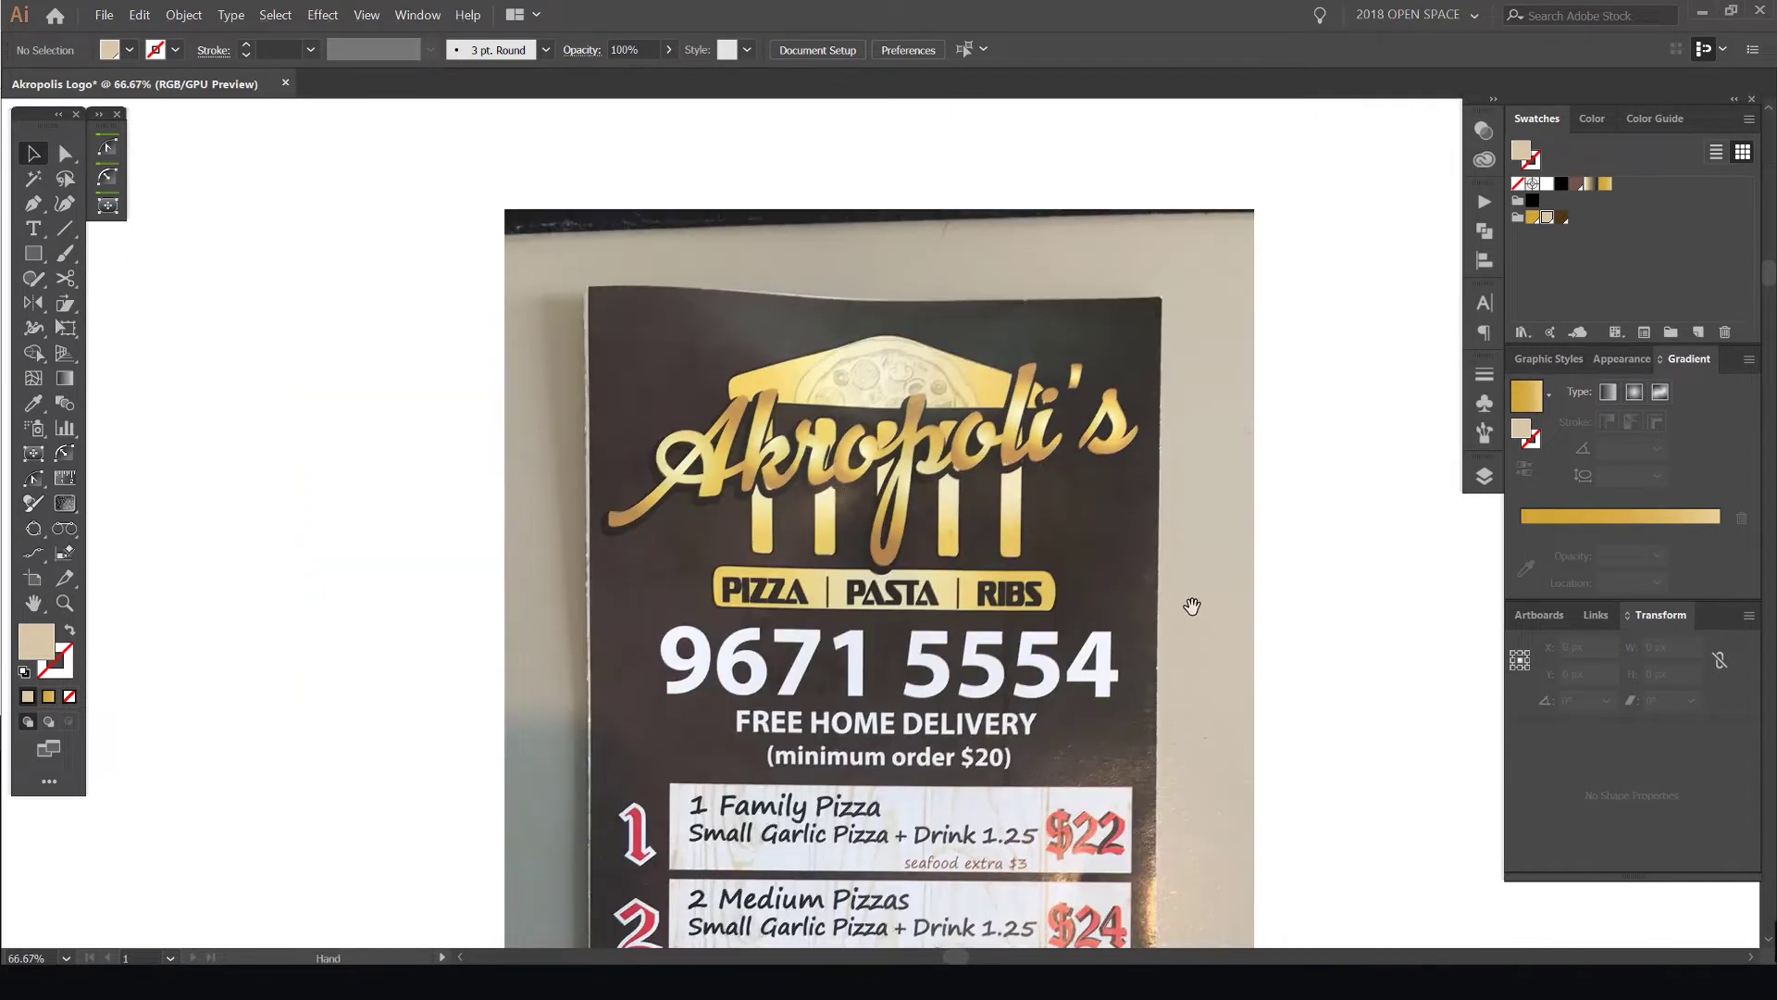
{"action": "left_click_drag", "start_coordinate": [1191, 606], "coordinate": [1080, 543]}
{"action": "scroll", "coordinate": [833, 352], "scroll_direction": "up", "scroll_amount": 1}
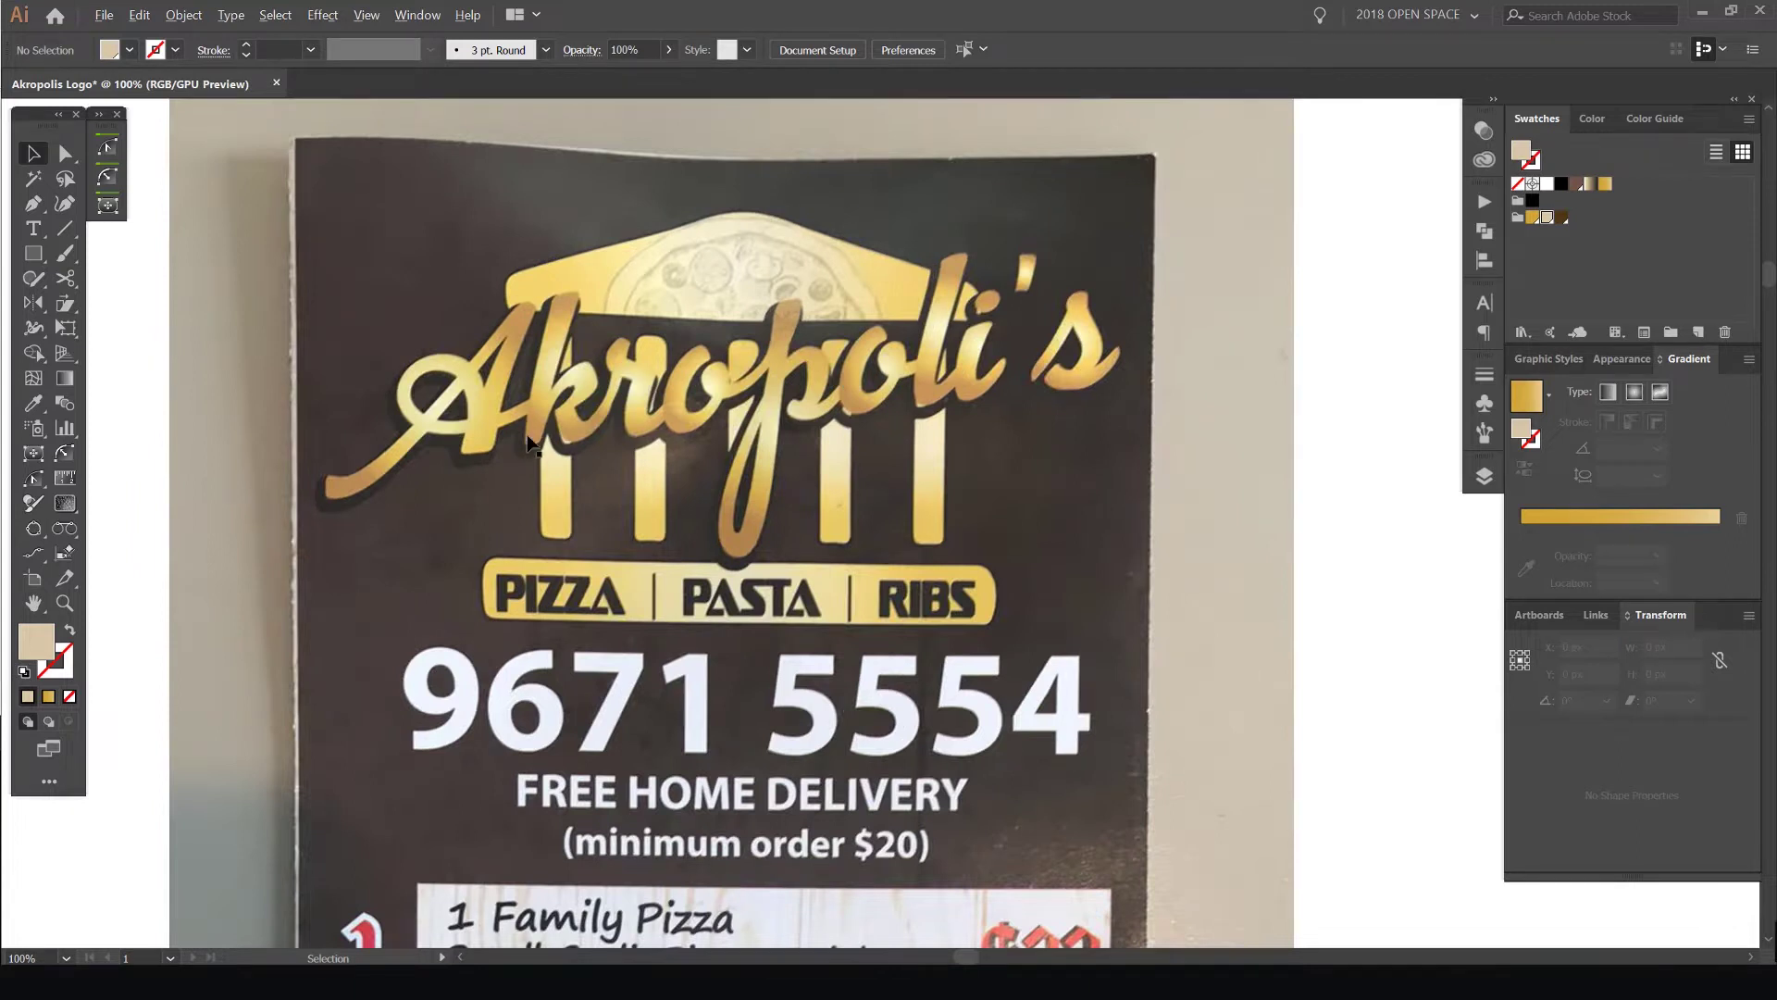
{"action": "scroll", "coordinate": [524, 448], "scroll_direction": "up", "scroll_amount": 1}
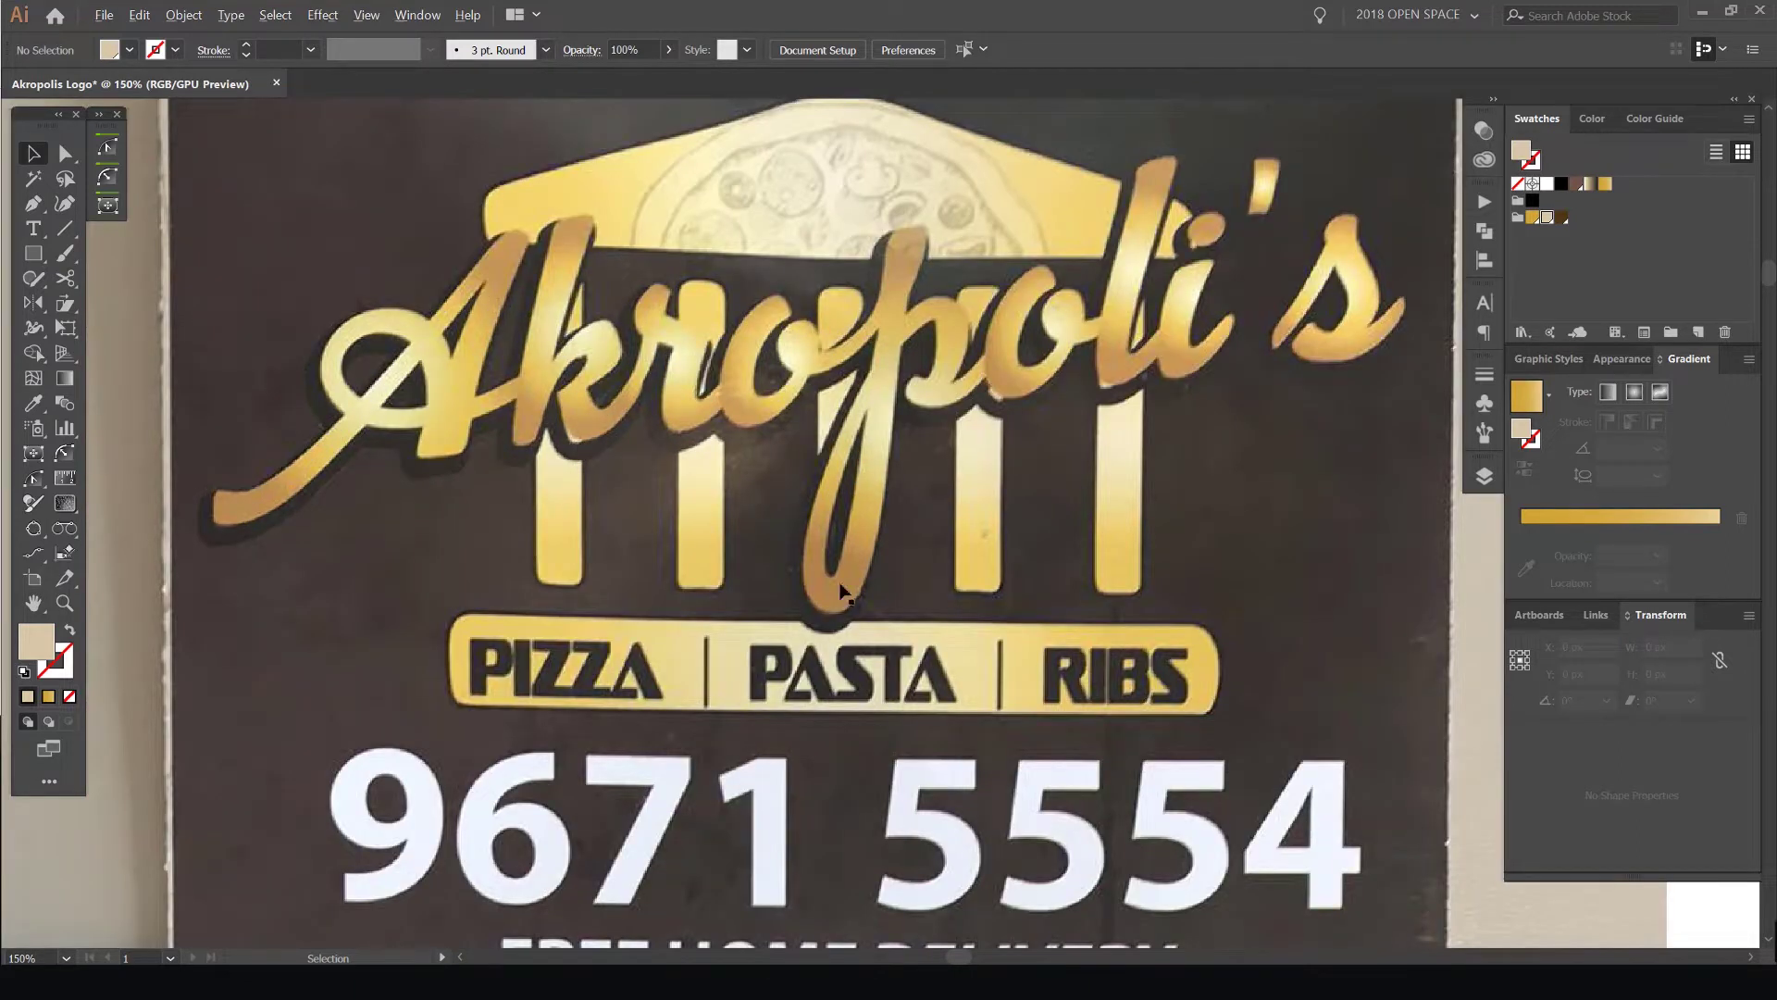
{"action": "scroll", "coordinate": [1164, 662], "scroll_direction": "down", "scroll_amount": 2}
{"action": "left_click_drag", "start_coordinate": [1213, 678], "coordinate": [1015, 488]}
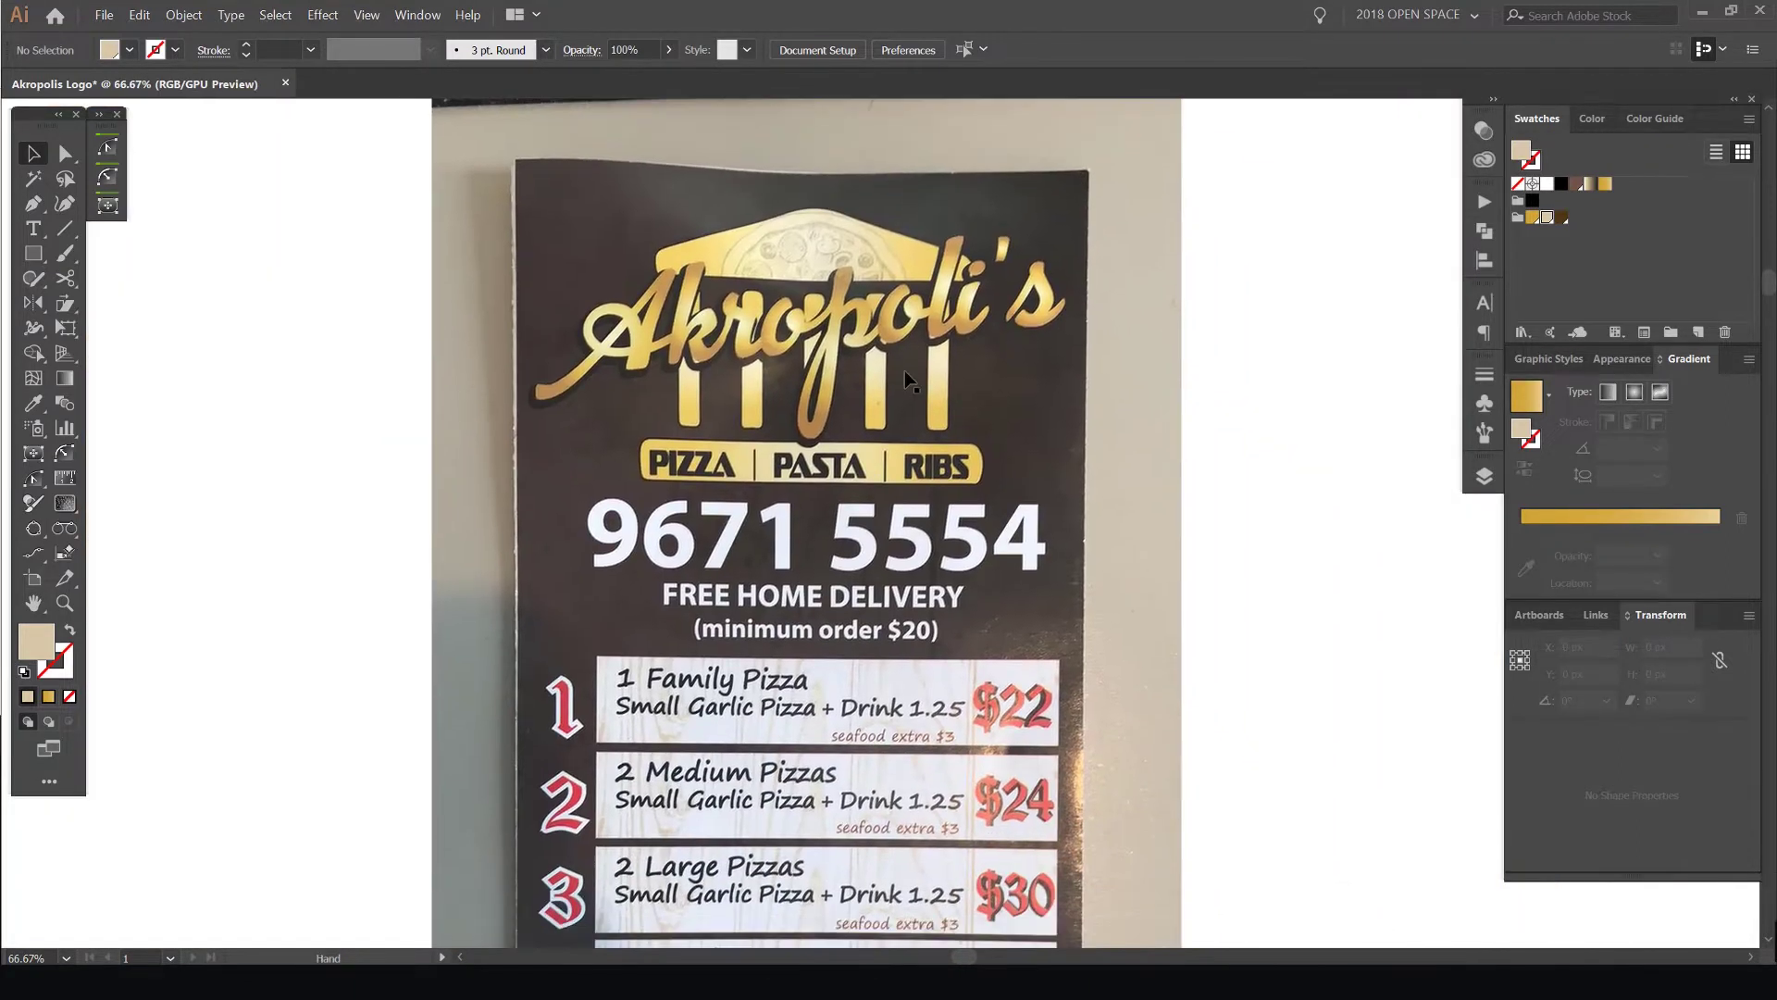
{"action": "scroll", "coordinate": [905, 377], "scroll_direction": "down", "scroll_amount": 2}
{"action": "left_click_drag", "start_coordinate": [1202, 595], "coordinate": [860, 448]}
{"action": "scroll", "coordinate": [870, 446], "scroll_direction": "down", "scroll_amount": 1}
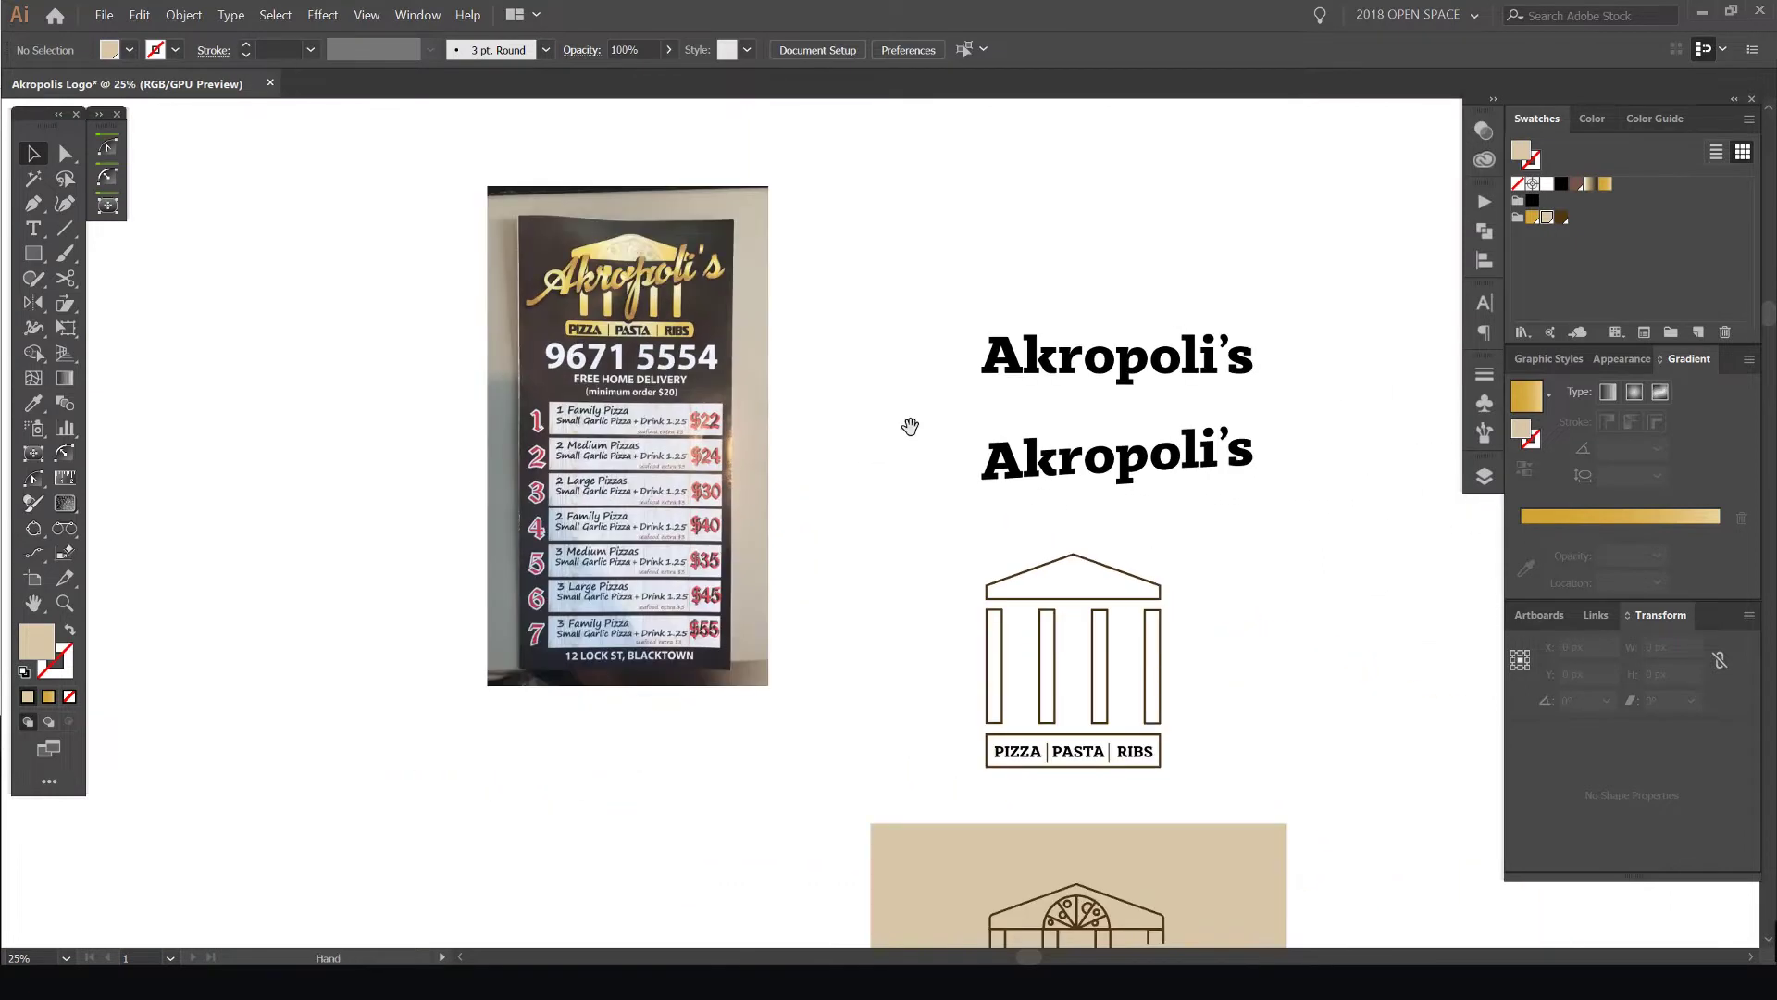
Examine the redesigned Akropoli's logo on the dark brown background, from the pediment to the tagline box
{"action": "scroll", "coordinate": [1120, 373], "scroll_direction": "down", "scroll_amount": 2}
{"action": "scroll", "coordinate": [1003, 457], "scroll_direction": "down", "scroll_amount": 2}
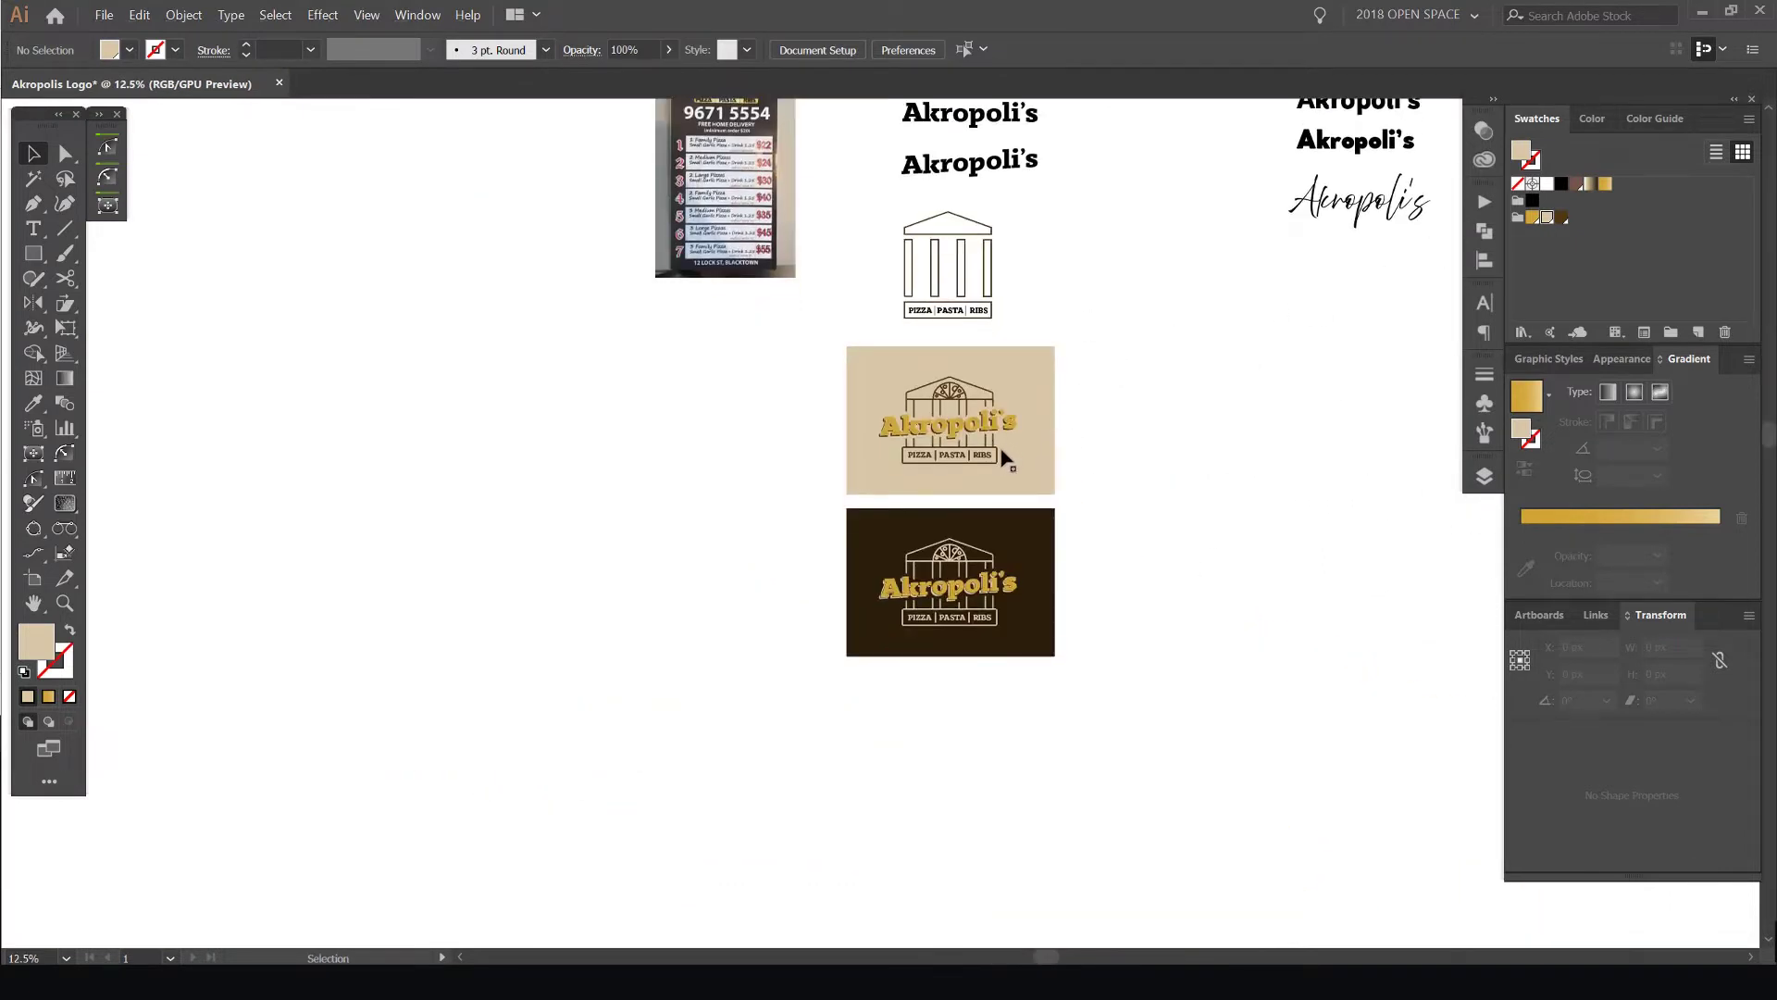
{"action": "scroll", "coordinate": [1018, 472], "scroll_direction": "up", "scroll_amount": 3}
{"action": "scroll", "coordinate": [978, 439], "scroll_direction": "down", "scroll_amount": 1}
{"action": "scroll", "coordinate": [978, 439], "scroll_direction": "up", "scroll_amount": 1}
{"action": "scroll", "coordinate": [1055, 464], "scroll_direction": "down", "scroll_amount": 2}
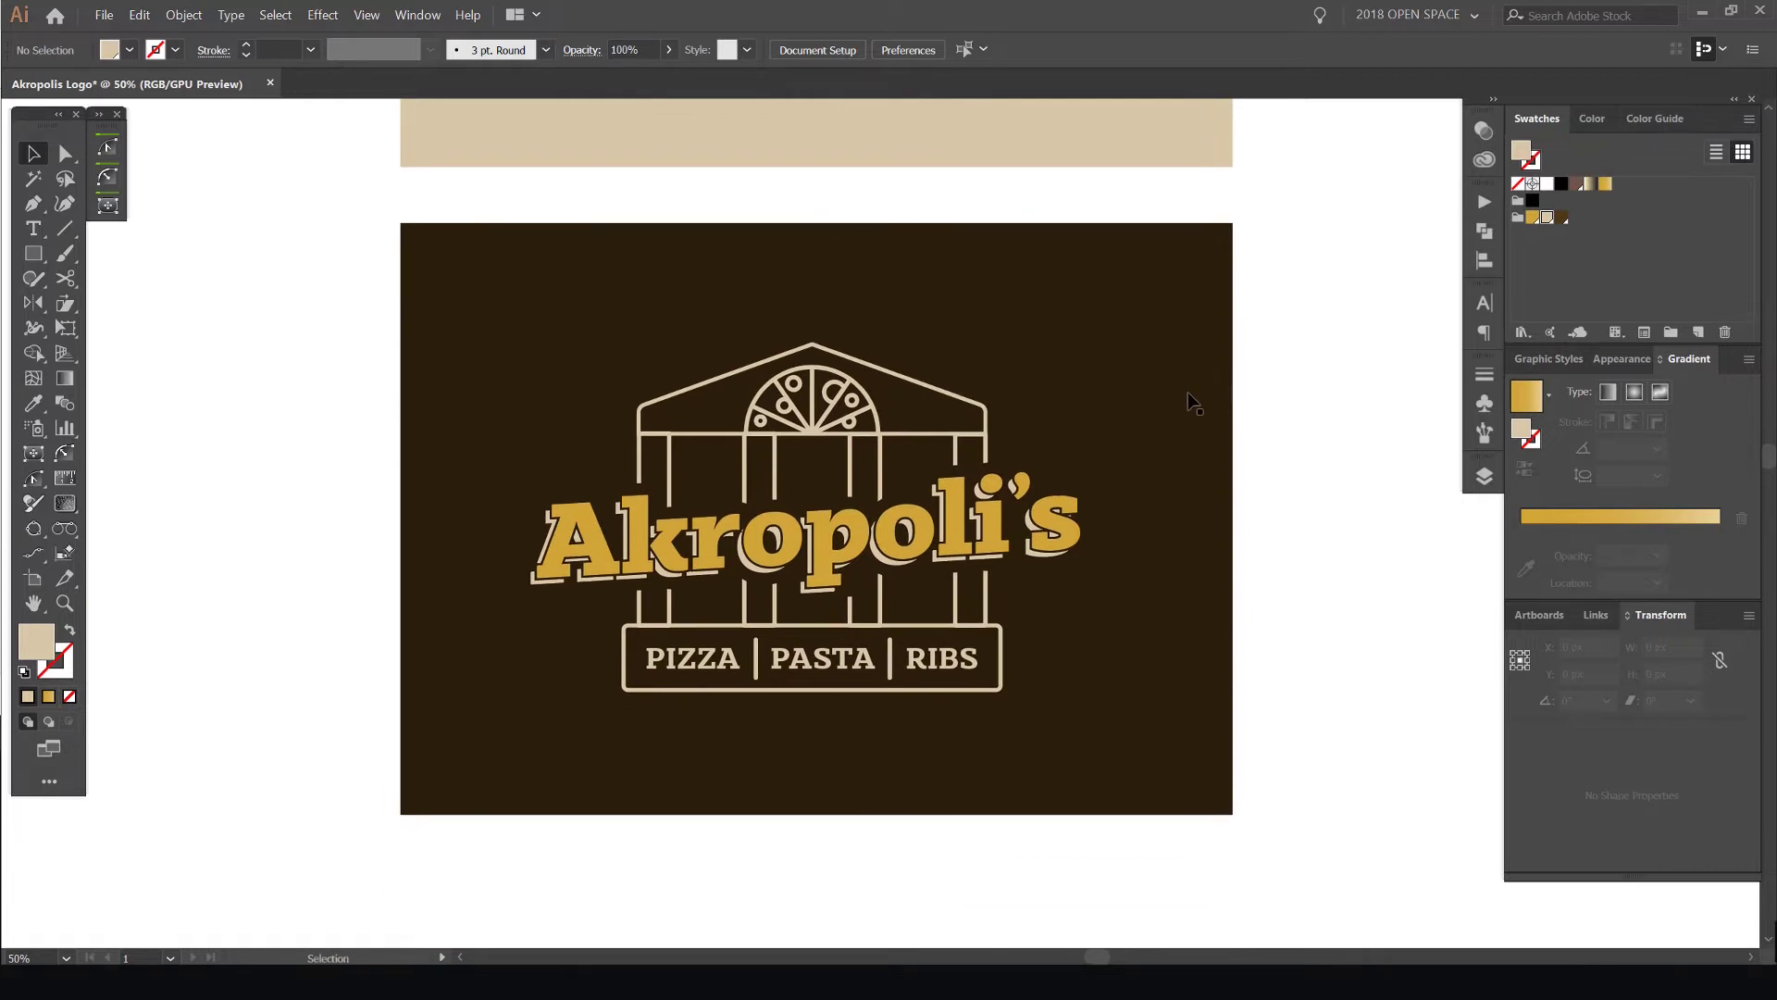
{"action": "scroll", "coordinate": [951, 440], "scroll_direction": "up", "scroll_amount": 1}
{"action": "scroll", "coordinate": [889, 444], "scroll_direction": "down", "scroll_amount": 1}
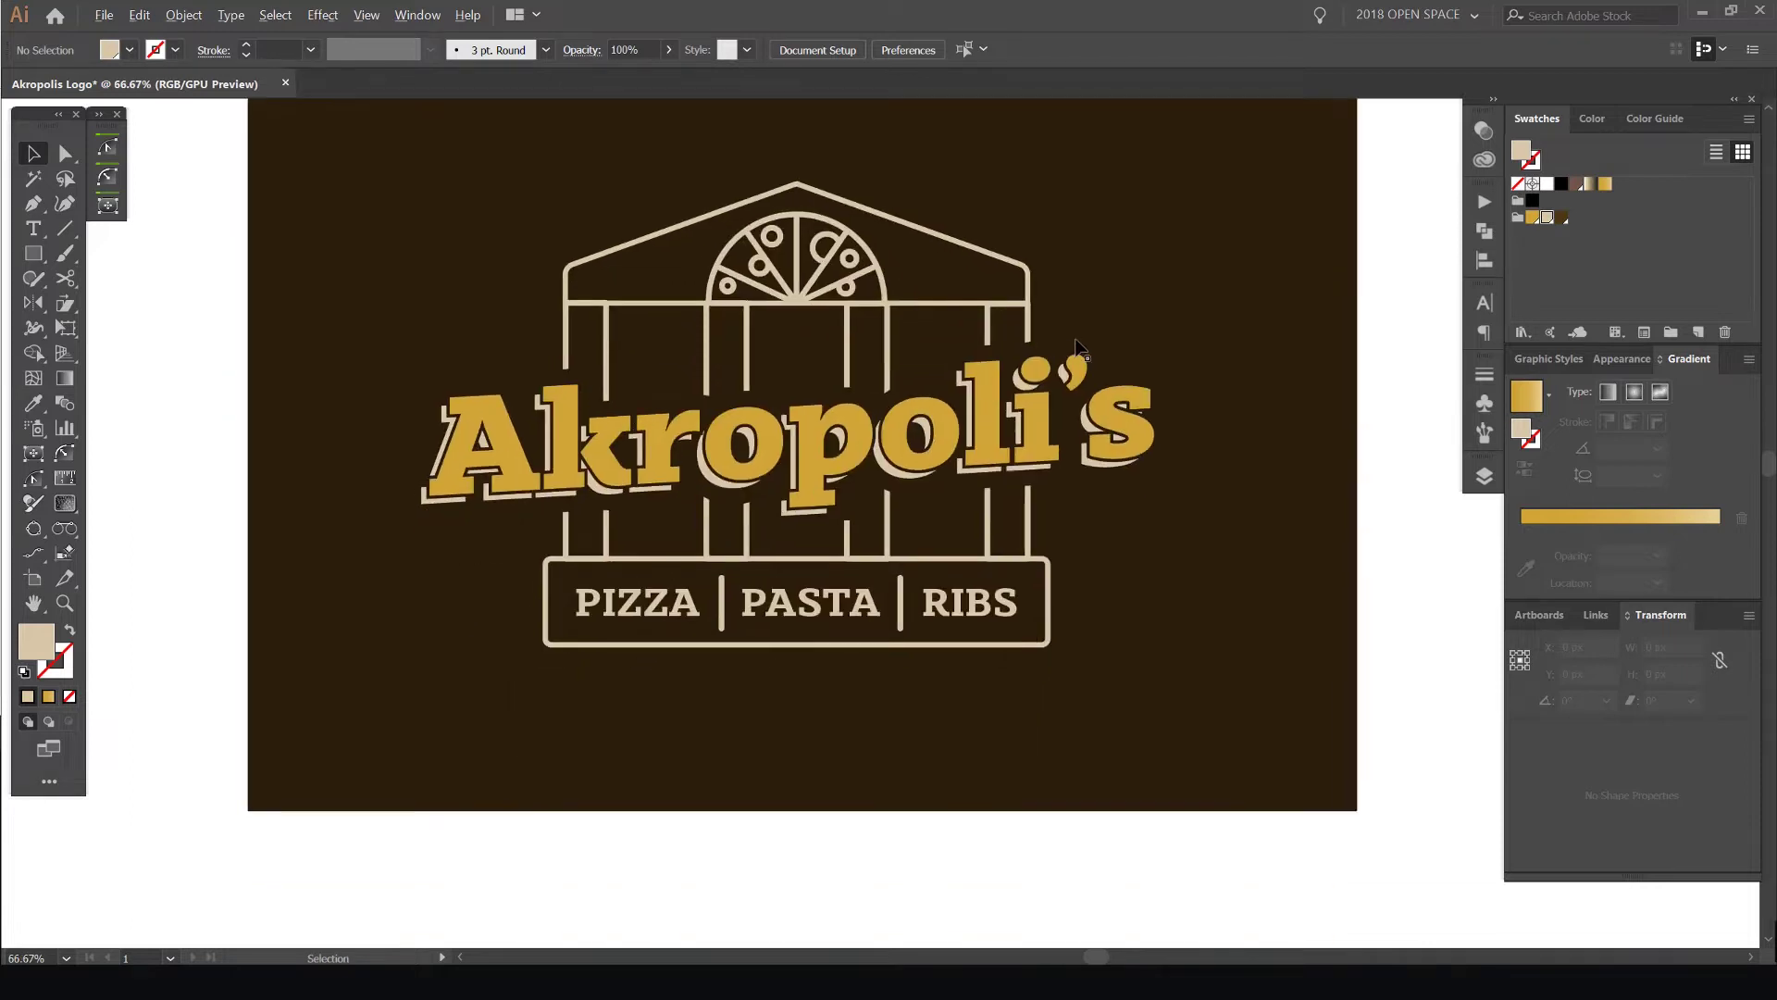
{"action": "scroll", "coordinate": [1078, 345], "scroll_direction": "down", "scroll_amount": 2}
{"action": "scroll", "coordinate": [1146, 306], "scroll_direction": "up", "scroll_amount": 2}
{"action": "scroll", "coordinate": [1127, 436], "scroll_direction": "down", "scroll_amount": 3}
Compare the two columns of Akropoli's typeface samples with the script lettering on the menu flyer
{"action": "left_click_drag", "start_coordinate": [1111, 469], "coordinate": [971, 641]}
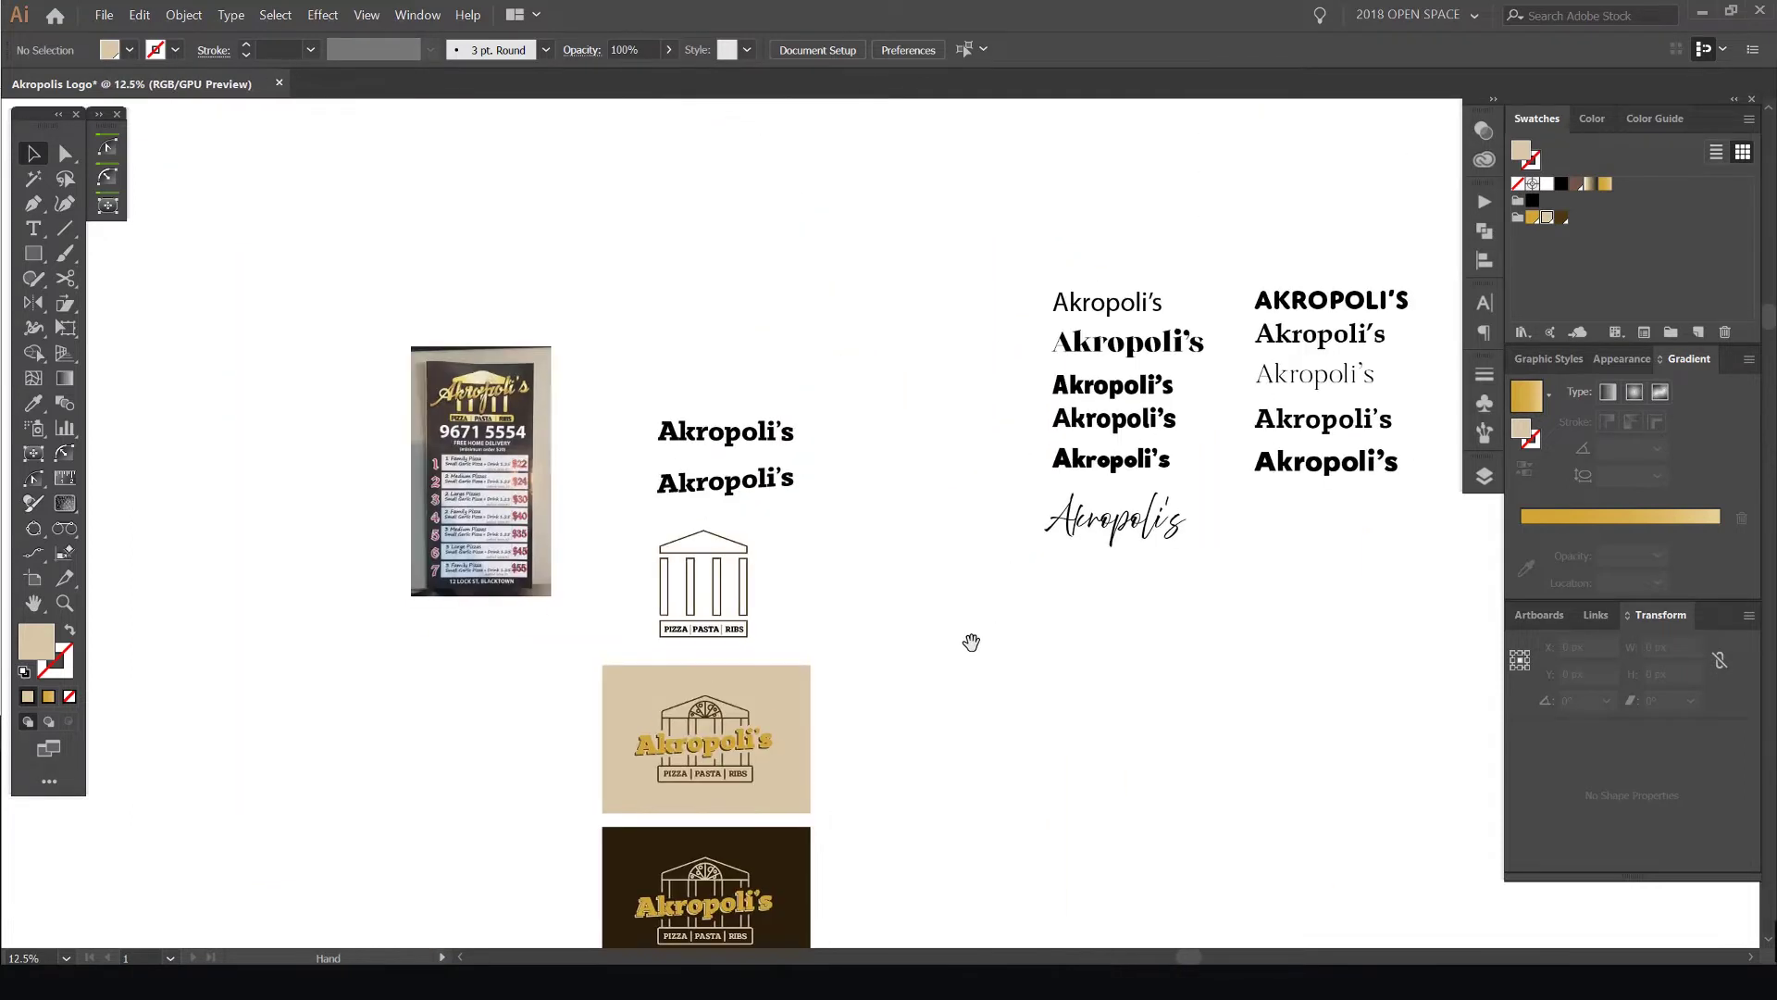
{"action": "left_click_drag", "start_coordinate": [1100, 600], "coordinate": [814, 569]}
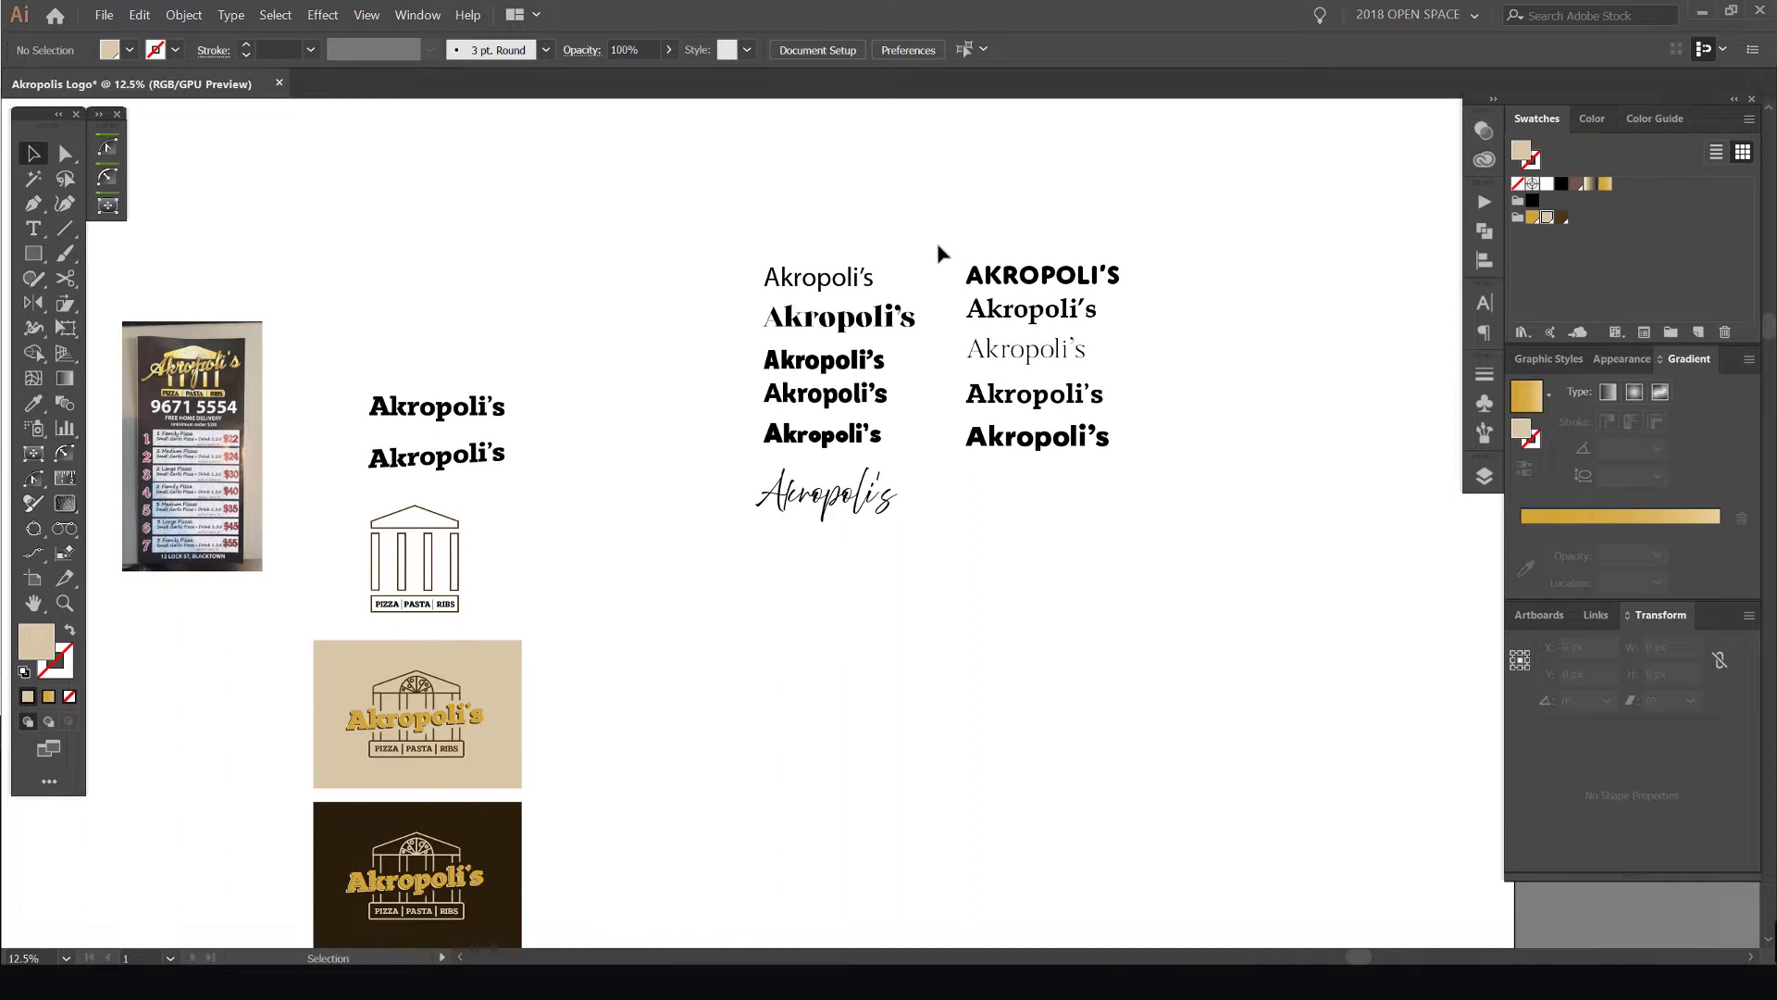
{"action": "scroll", "coordinate": [918, 257], "scroll_direction": "up", "scroll_amount": 2}
{"action": "scroll", "coordinate": [916, 260], "scroll_direction": "right", "scroll_amount": 2}
{"action": "key", "text": "Tab"}
{"action": "scroll", "coordinate": [939, 315], "scroll_direction": "up", "scroll_amount": 1}
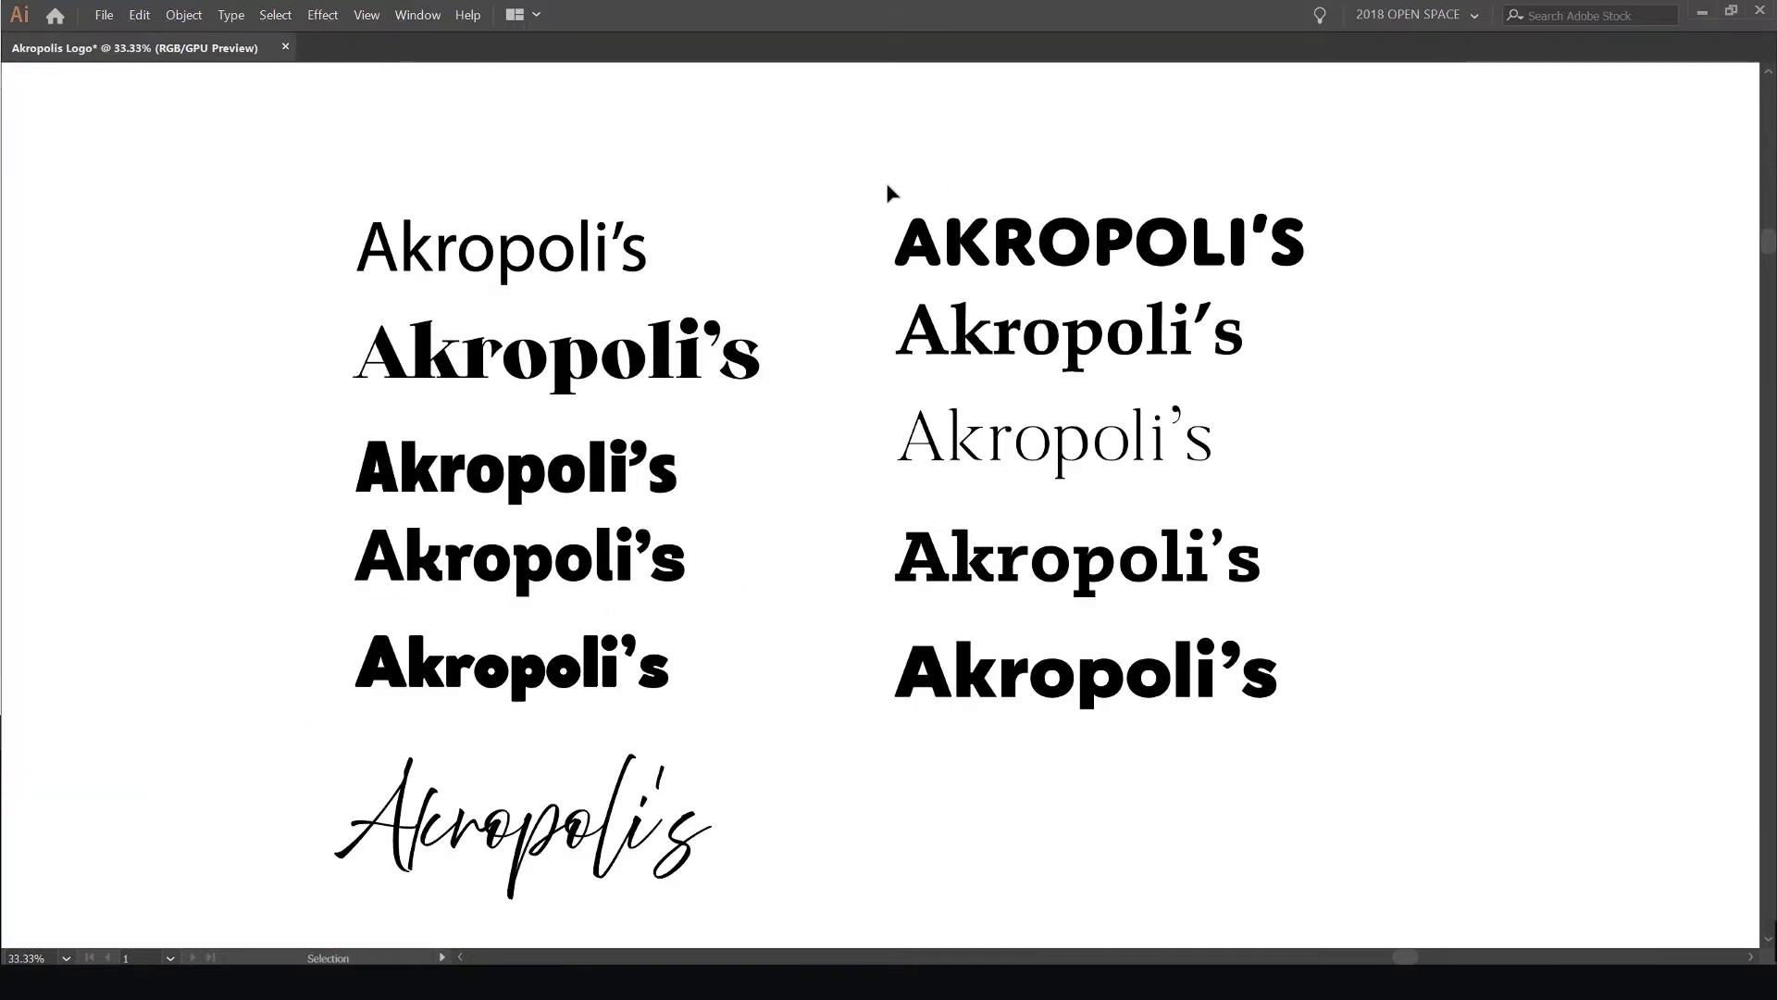
{"action": "scroll", "coordinate": [619, 306], "scroll_direction": "down", "scroll_amount": 4}
{"action": "left_click_drag", "start_coordinate": [278, 319], "coordinate": [1188, 234]}
{"action": "scroll", "coordinate": [1273, 211], "scroll_direction": "up", "scroll_amount": 4}
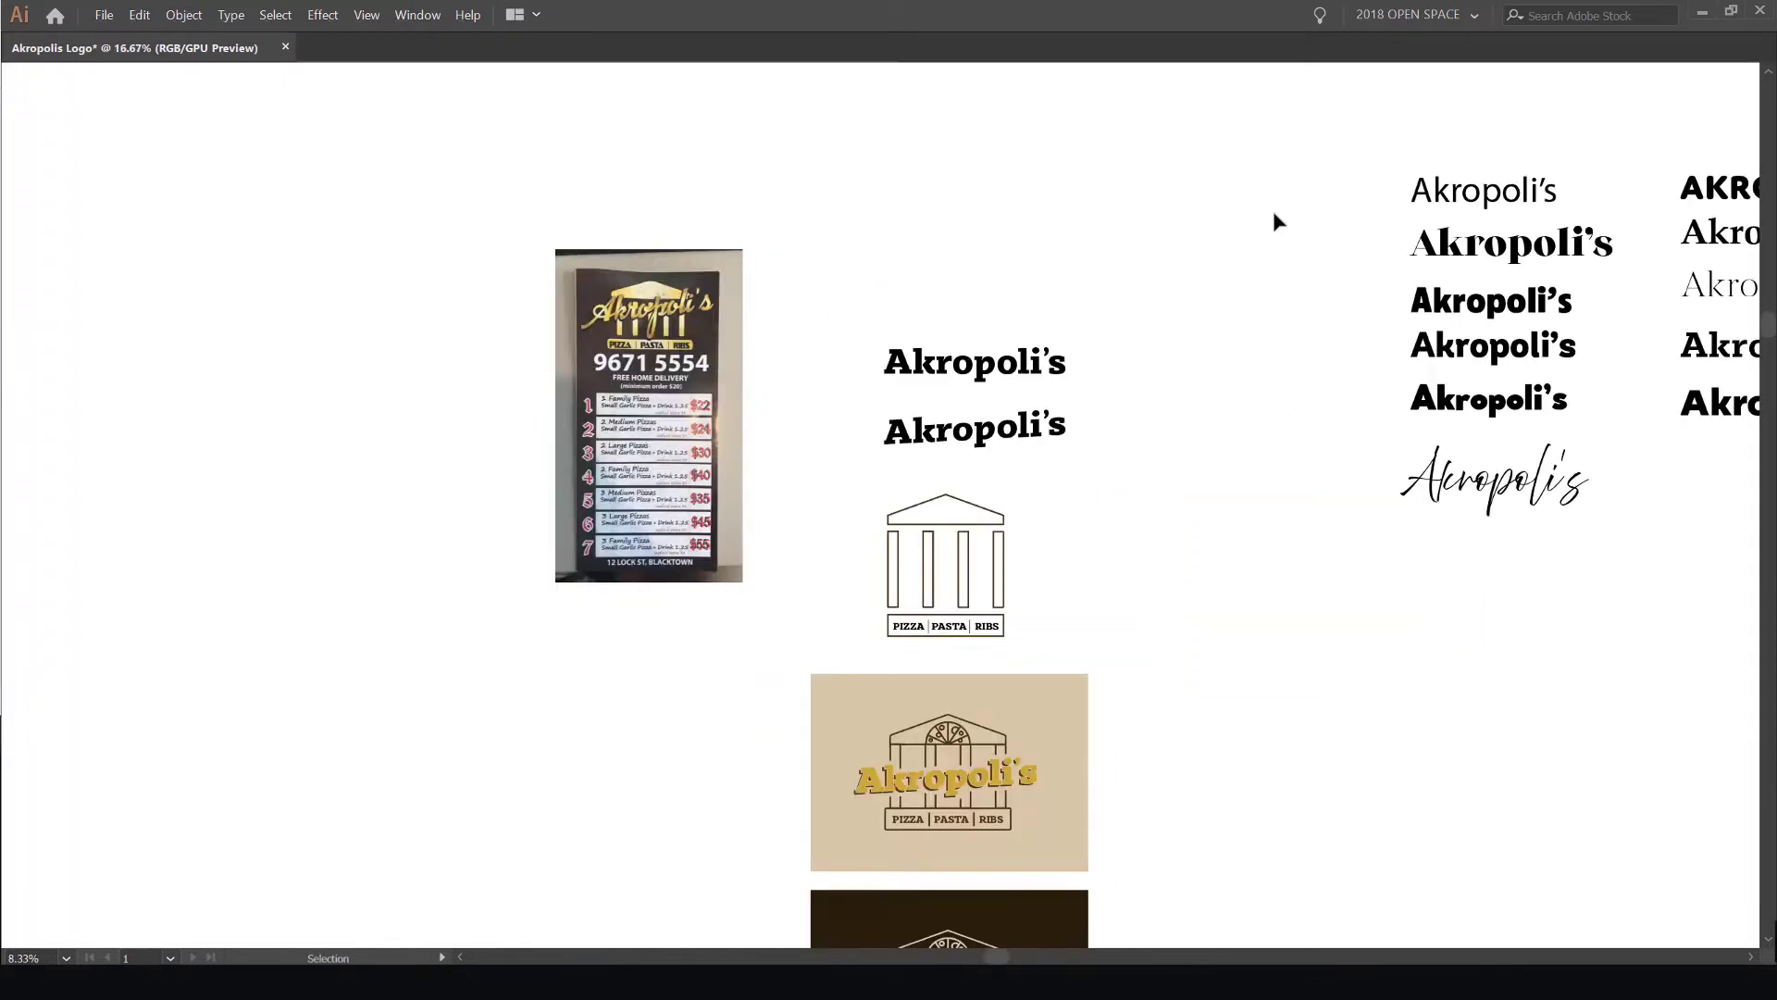
{"action": "left_click_drag", "start_coordinate": [315, 350], "coordinate": [851, 282]}
{"action": "scroll", "coordinate": [558, 347], "scroll_direction": "up", "scroll_amount": 1}
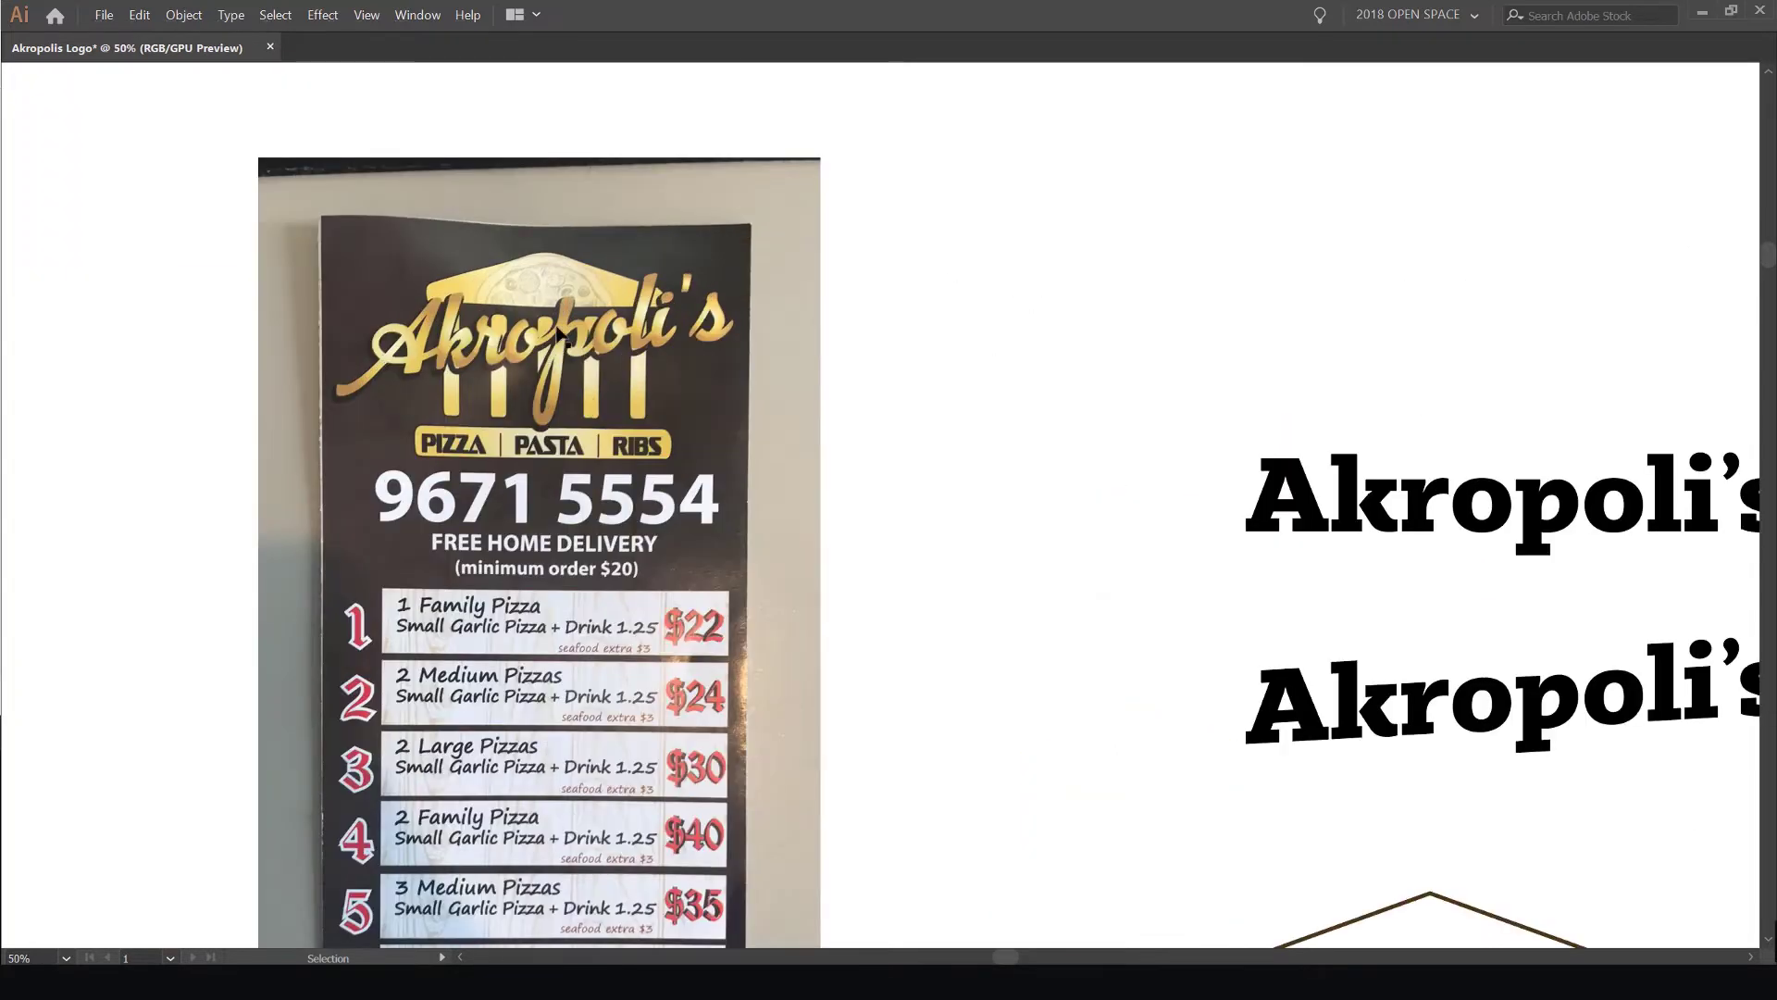
{"action": "scroll", "coordinate": [656, 331], "scroll_direction": "down", "scroll_amount": 1}
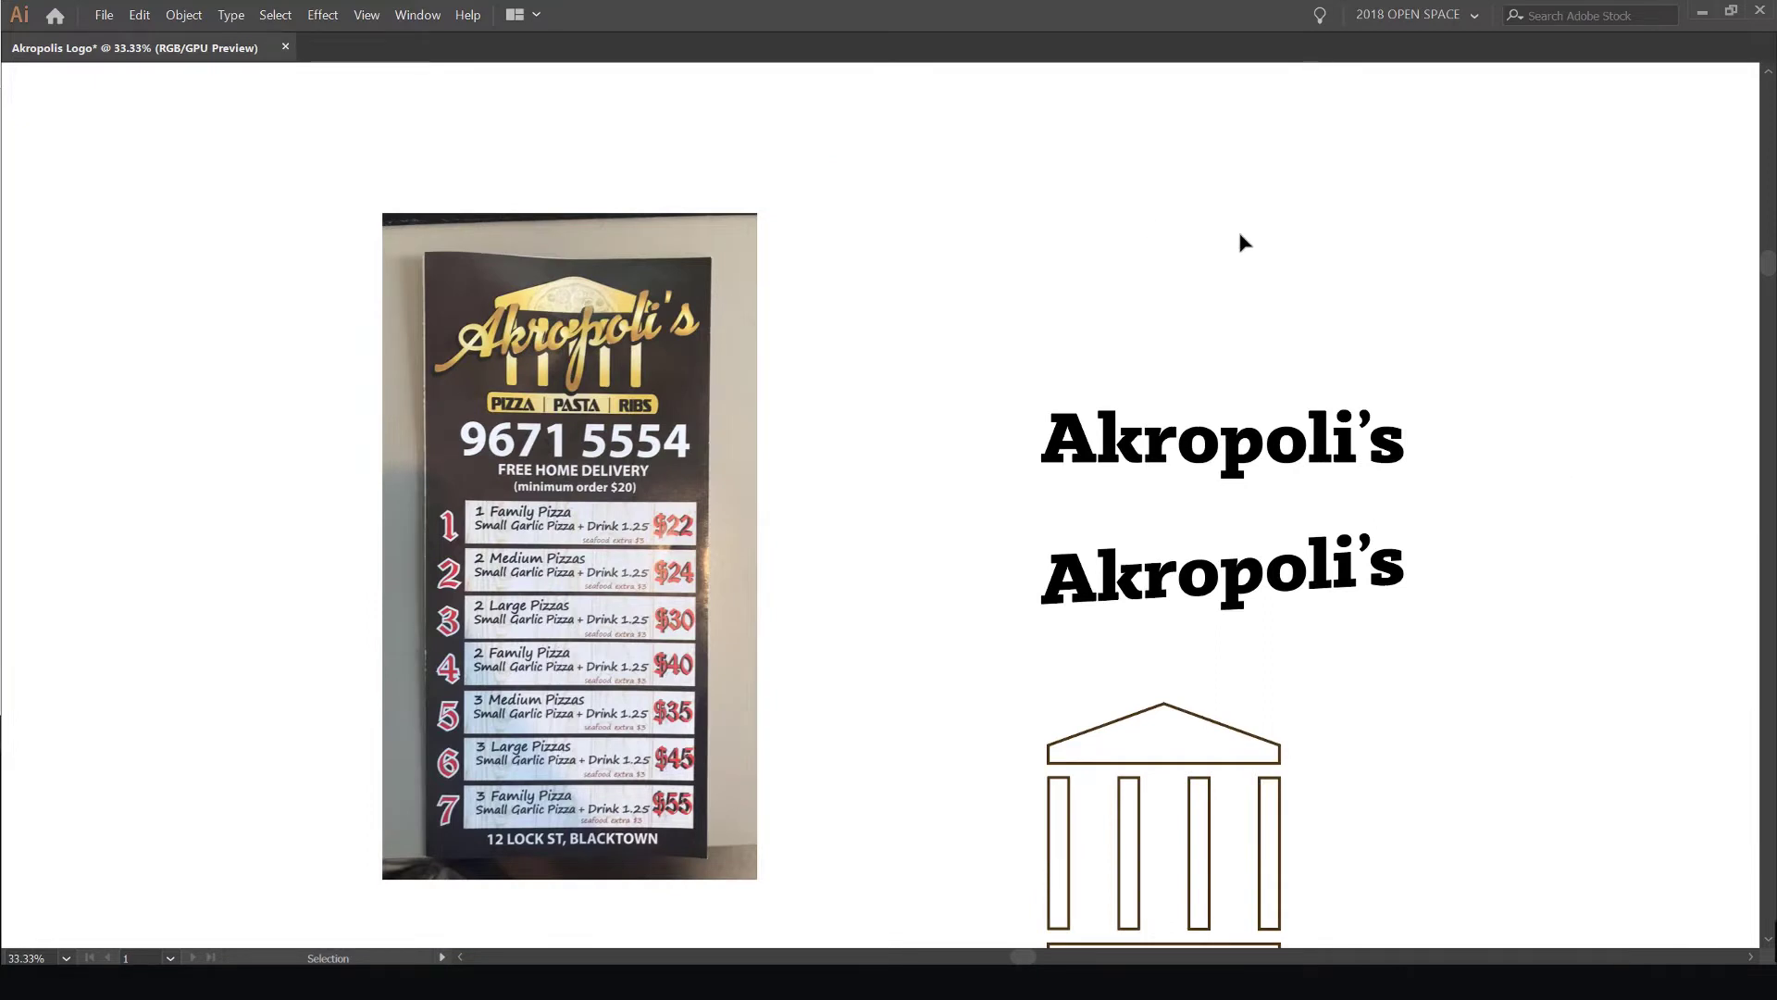
Check the typefaces of the Akropoli's samples in the first column one by one, down to the handwritten script version
{"action": "left_click_drag", "start_coordinate": [1324, 238], "coordinate": [604, 214]}
{"action": "left_click_drag", "start_coordinate": [1186, 248], "coordinate": [452, 372]}
{"action": "left_click_drag", "start_coordinate": [1141, 369], "coordinate": [970, 401]}
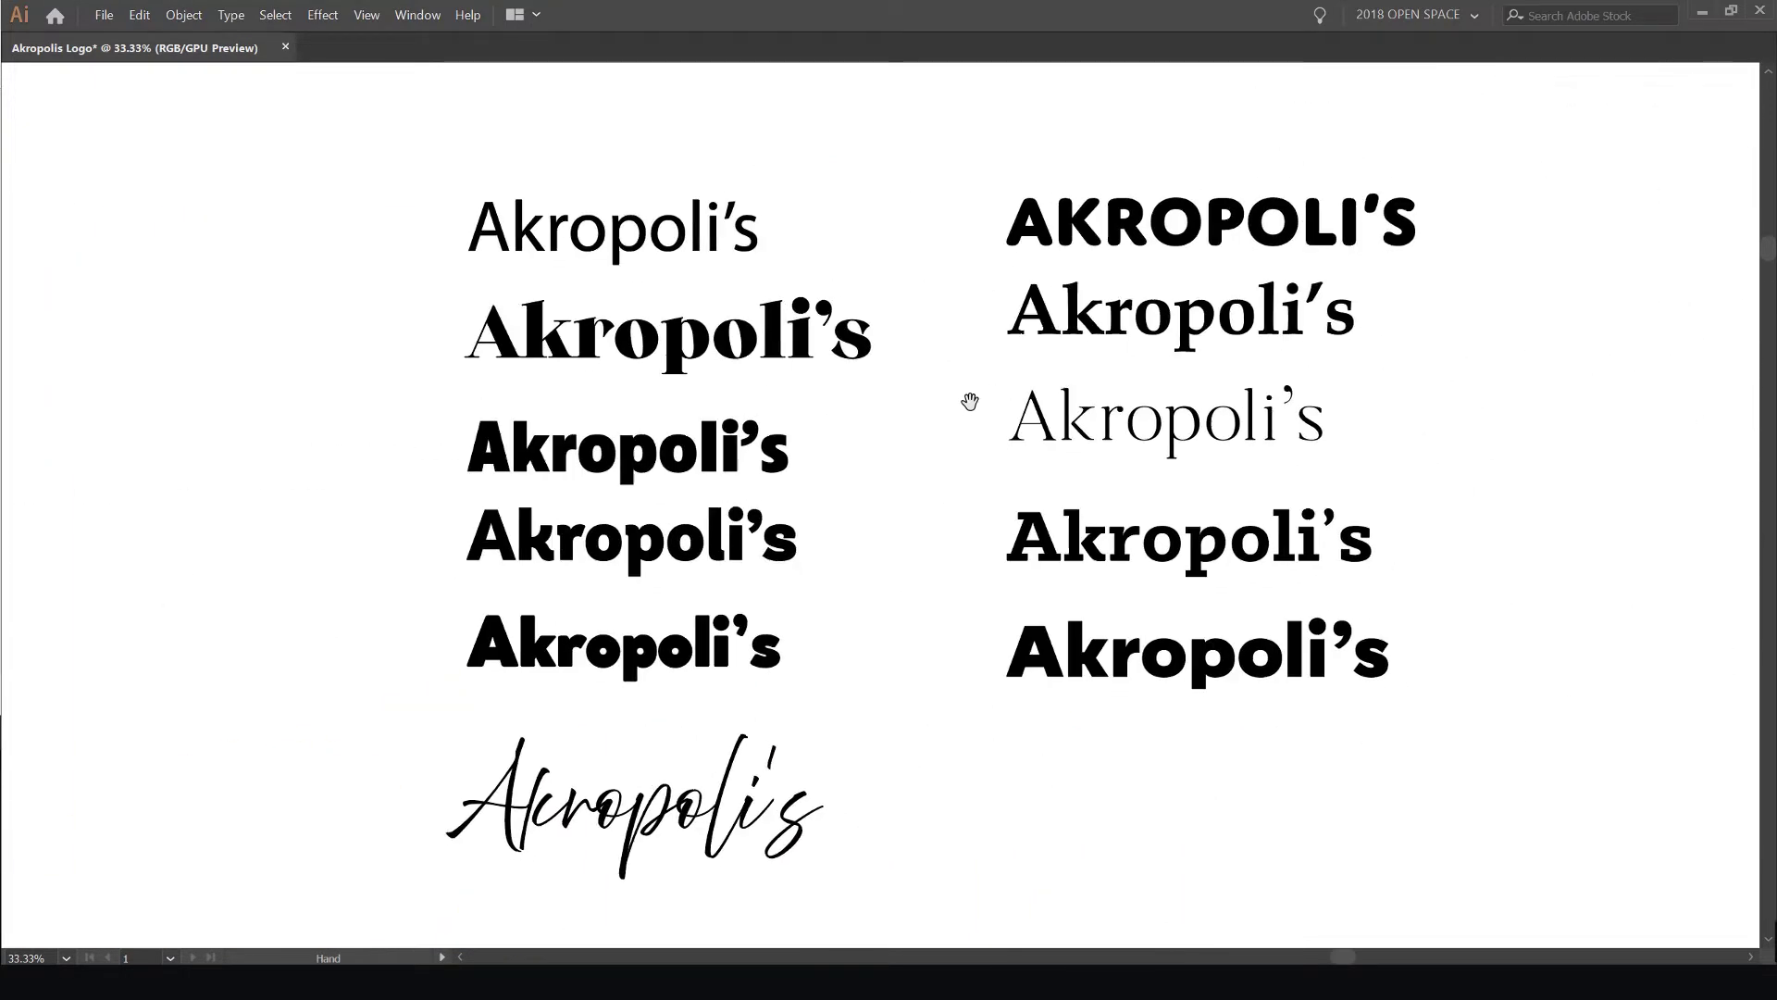
{"action": "scroll", "coordinate": [851, 394], "scroll_direction": "up", "scroll_amount": 1}
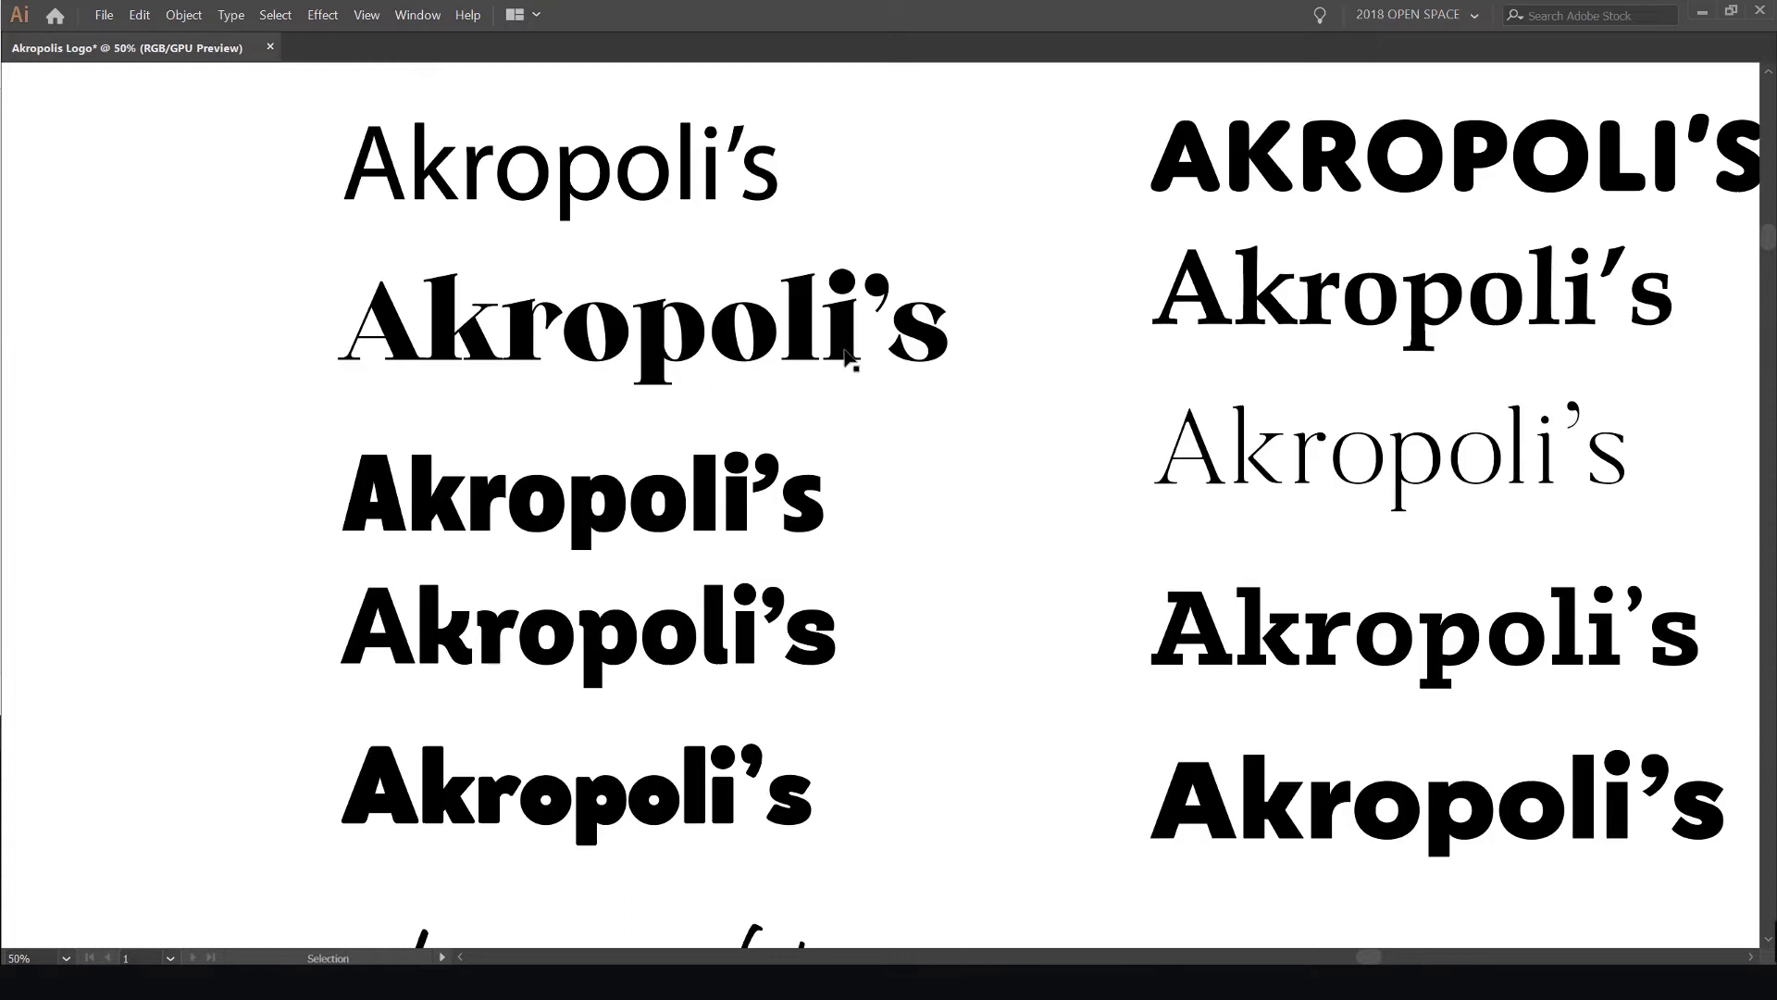
{"action": "key", "text": "Tab"}
{"action": "key", "text": "Tab"}
{"action": "left_click_drag", "start_coordinate": [1022, 574], "coordinate": [875, 519]}
{"action": "scroll", "coordinate": [911, 446], "scroll_direction": "down", "scroll_amount": 1}
{"action": "left_click", "coordinate": [669, 345]}
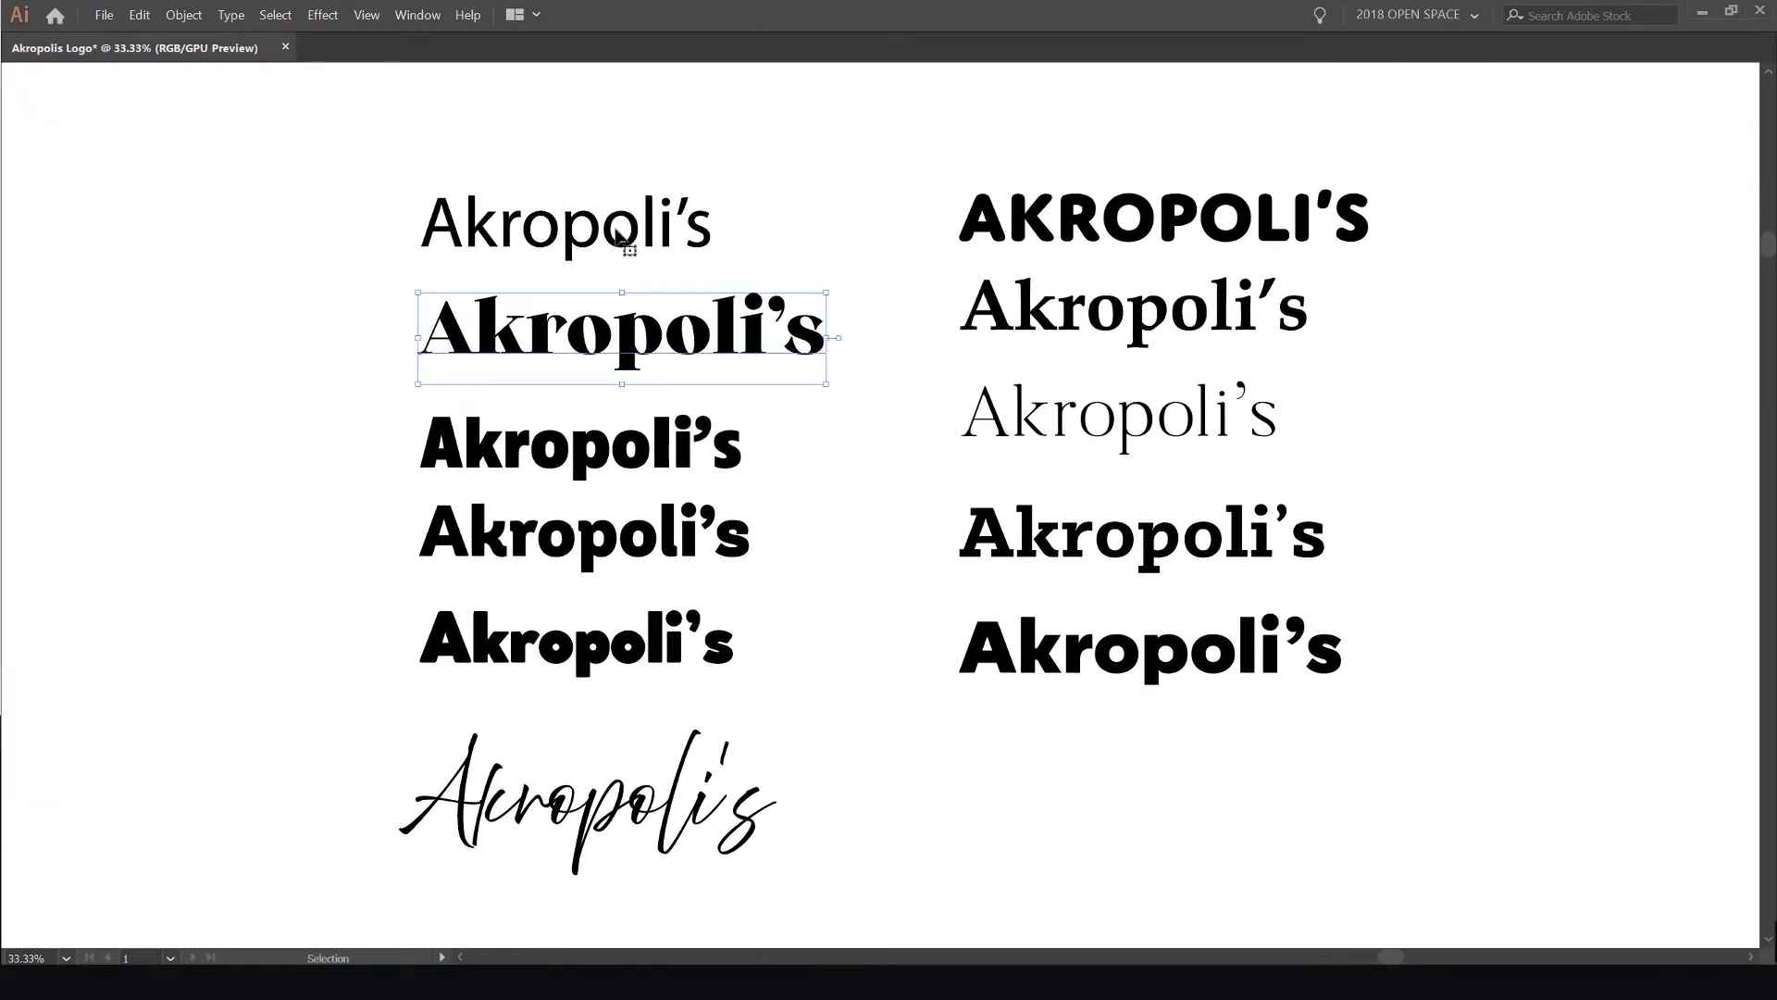
{"action": "key", "text": "Tab"}
{"action": "left_click", "coordinate": [726, 225]}
{"action": "left_click", "coordinate": [630, 278]}
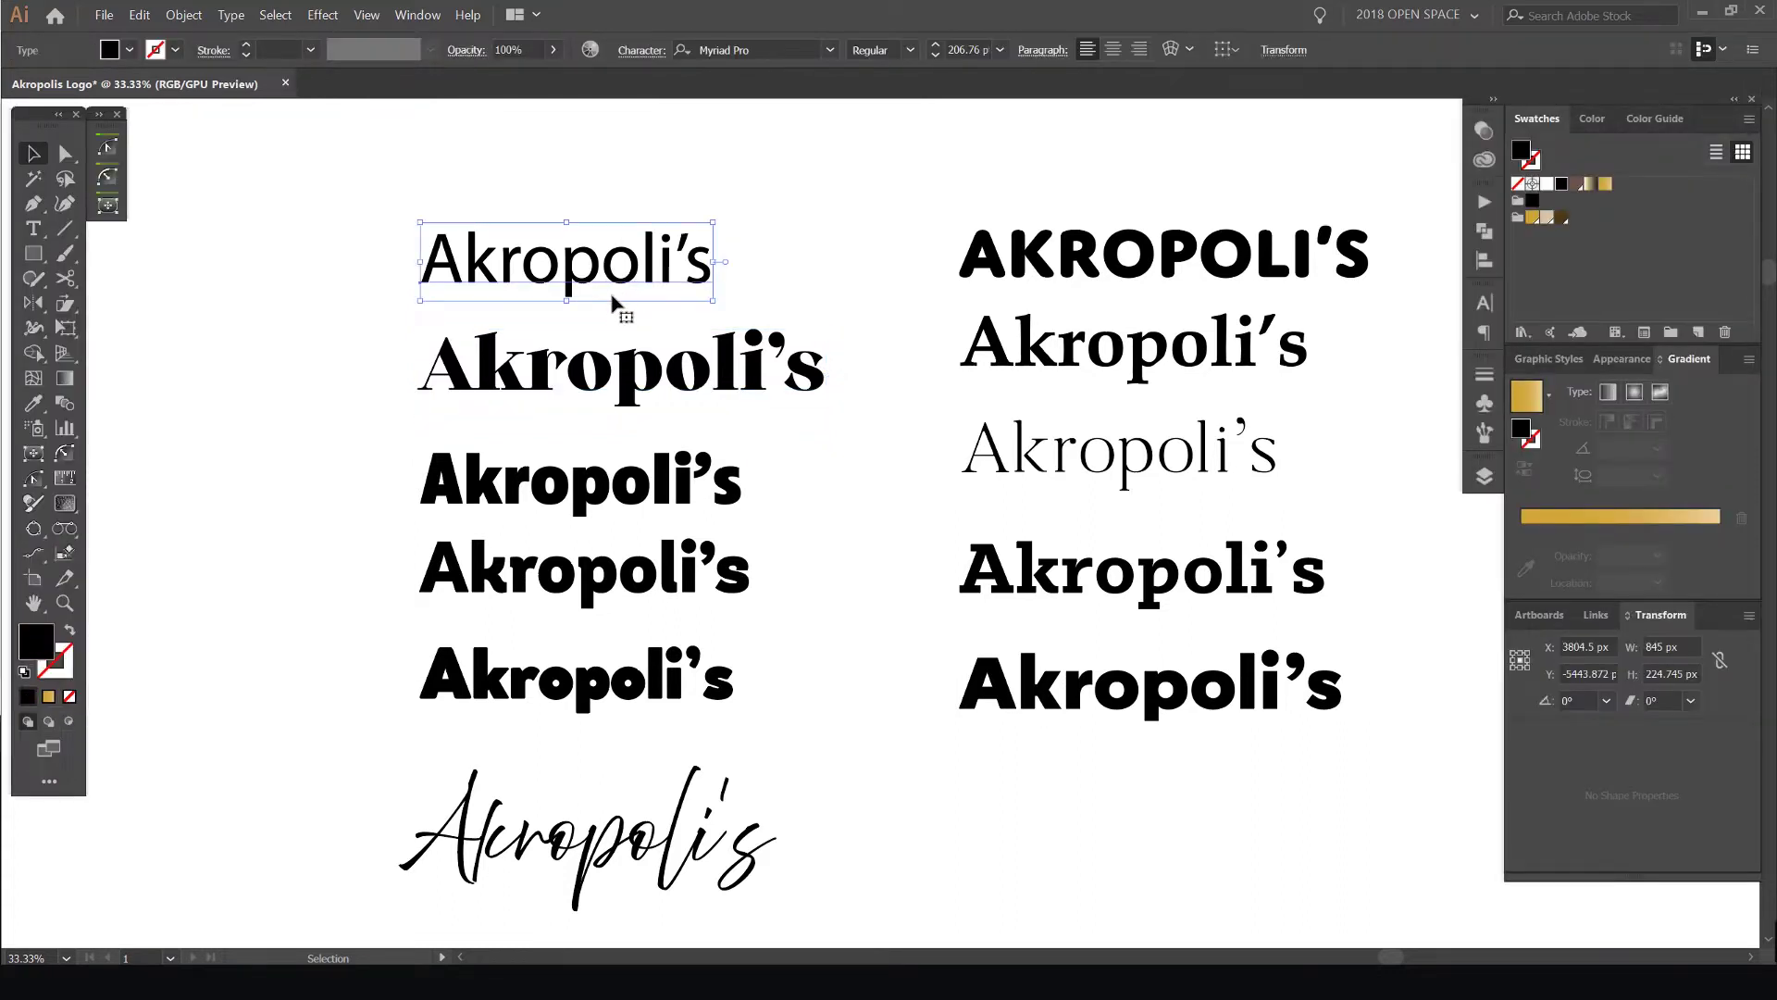
{"action": "left_click", "coordinate": [632, 385]}
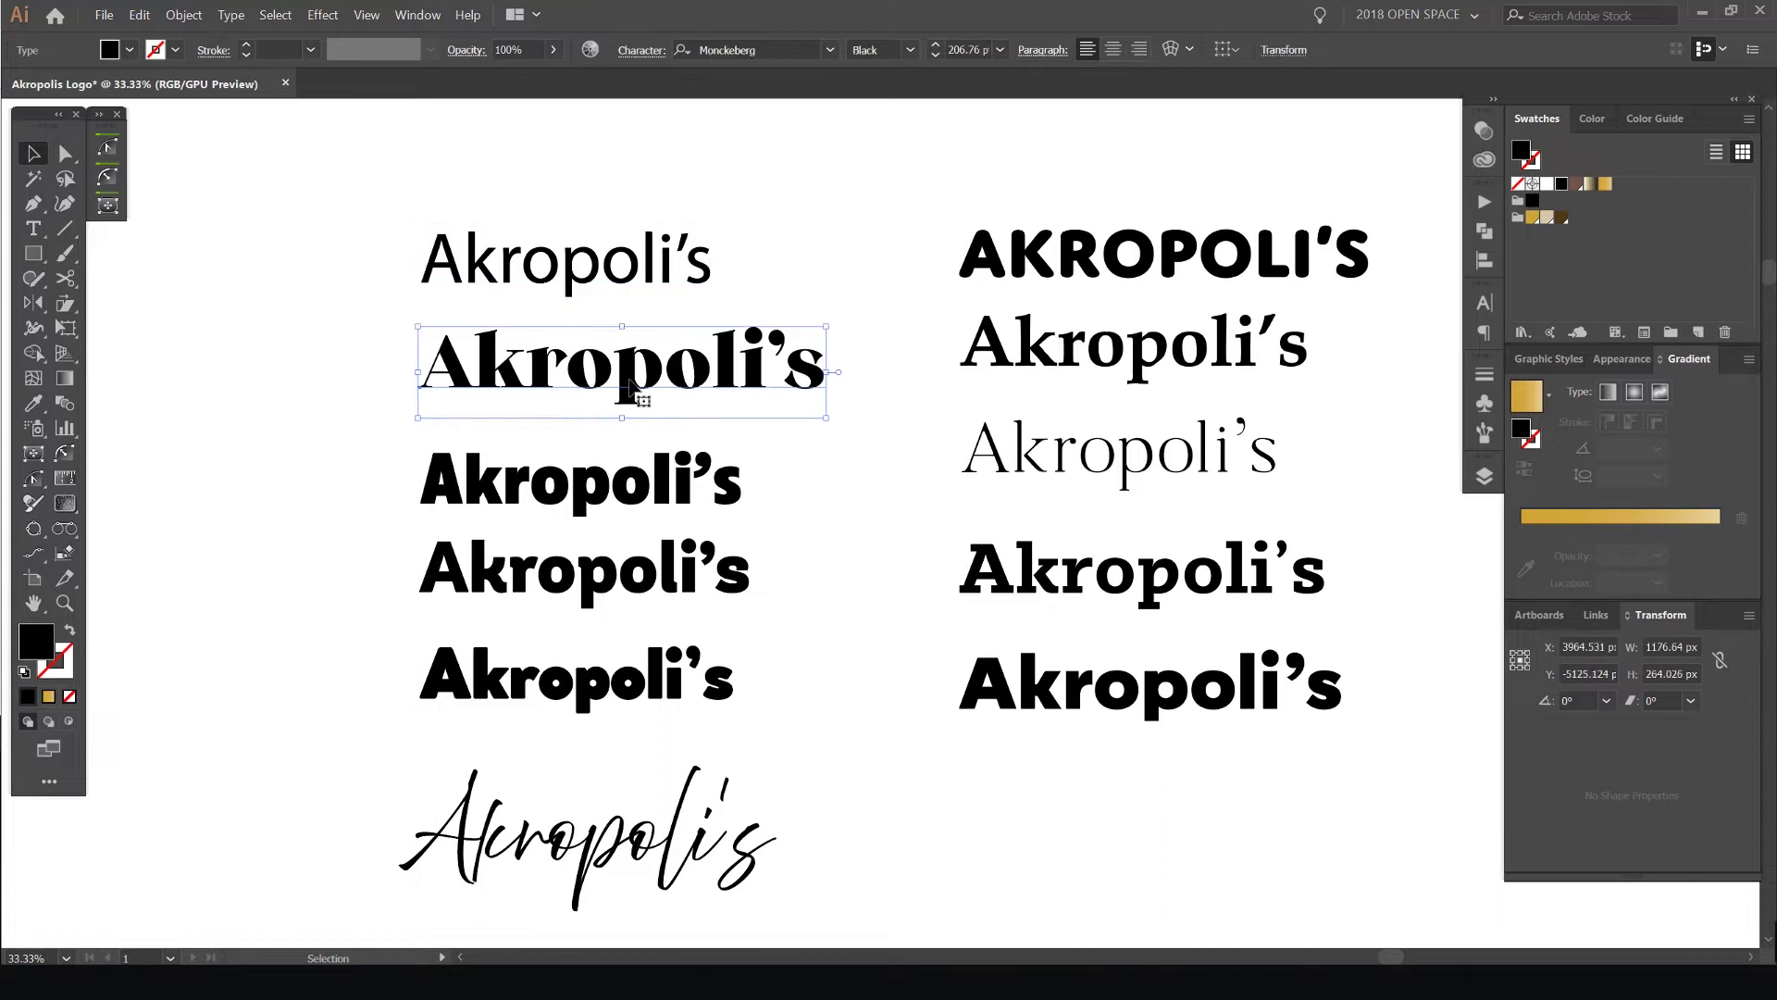
{"action": "left_click", "coordinate": [654, 517]}
{"action": "scroll", "coordinate": [648, 587], "scroll_direction": "up", "scroll_amount": 1}
{"action": "left_click", "coordinate": [648, 588]}
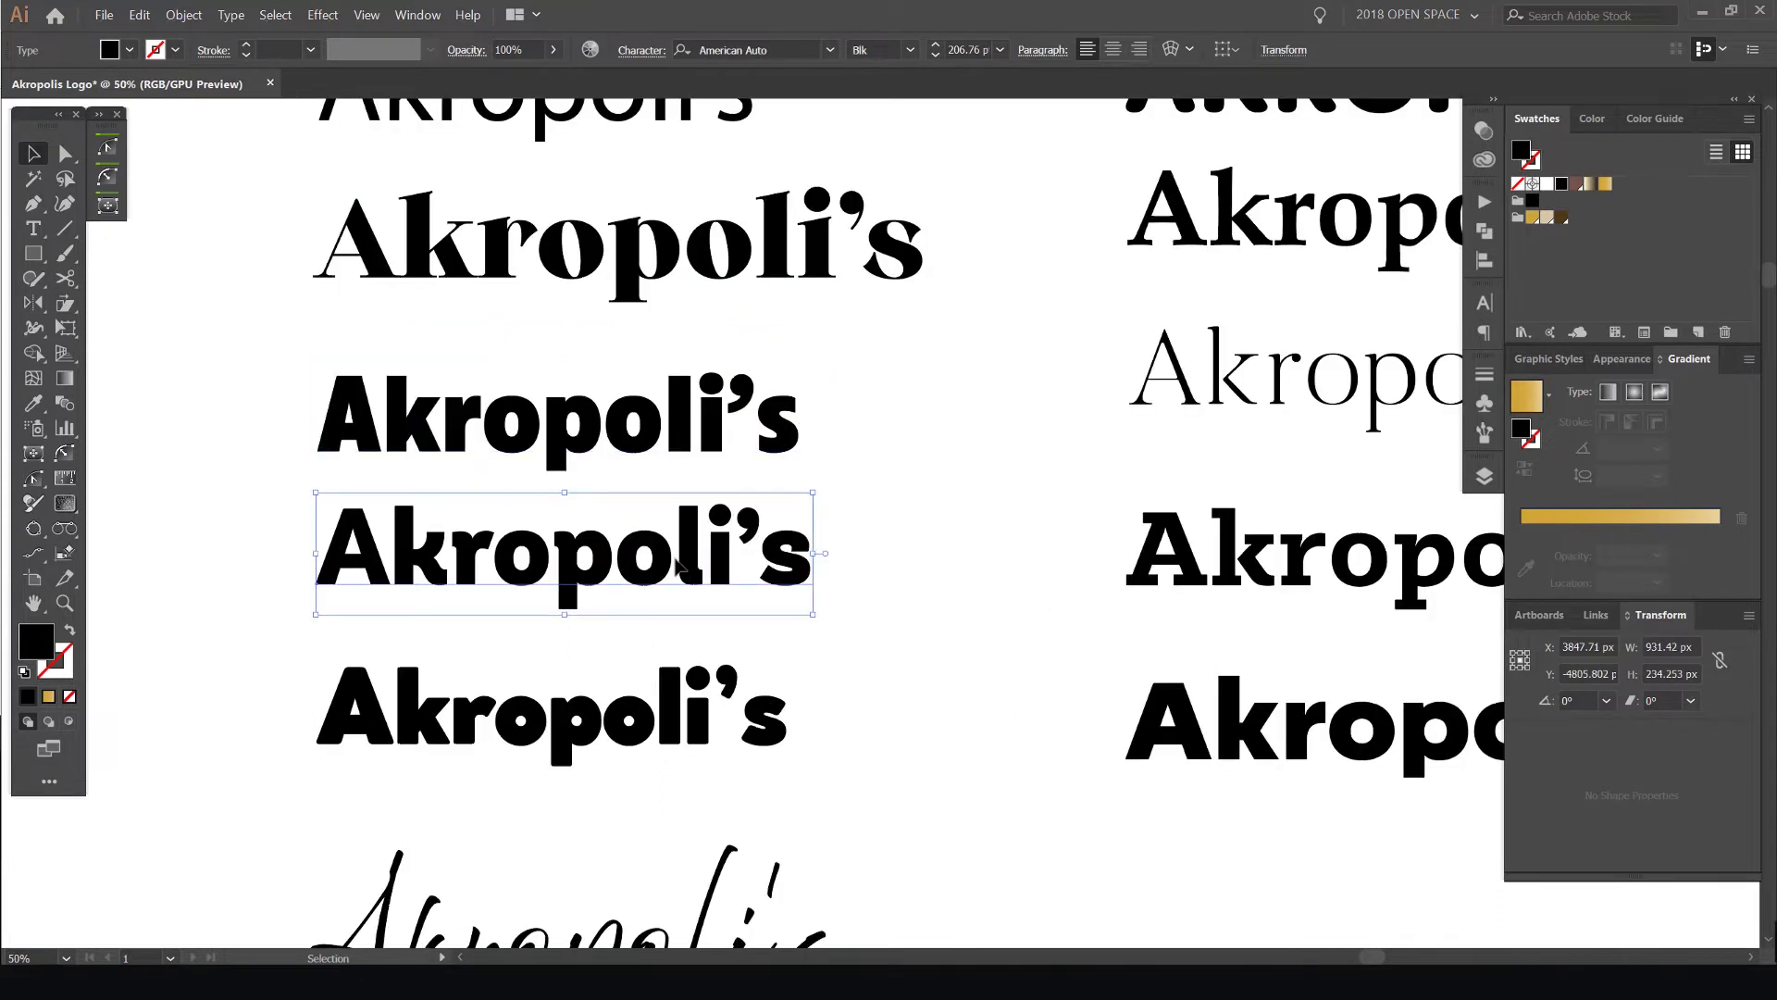
{"action": "left_click", "coordinate": [659, 715]}
{"action": "left_click_drag", "start_coordinate": [910, 759], "coordinate": [995, 575]}
{"action": "left_click", "coordinate": [690, 755]}
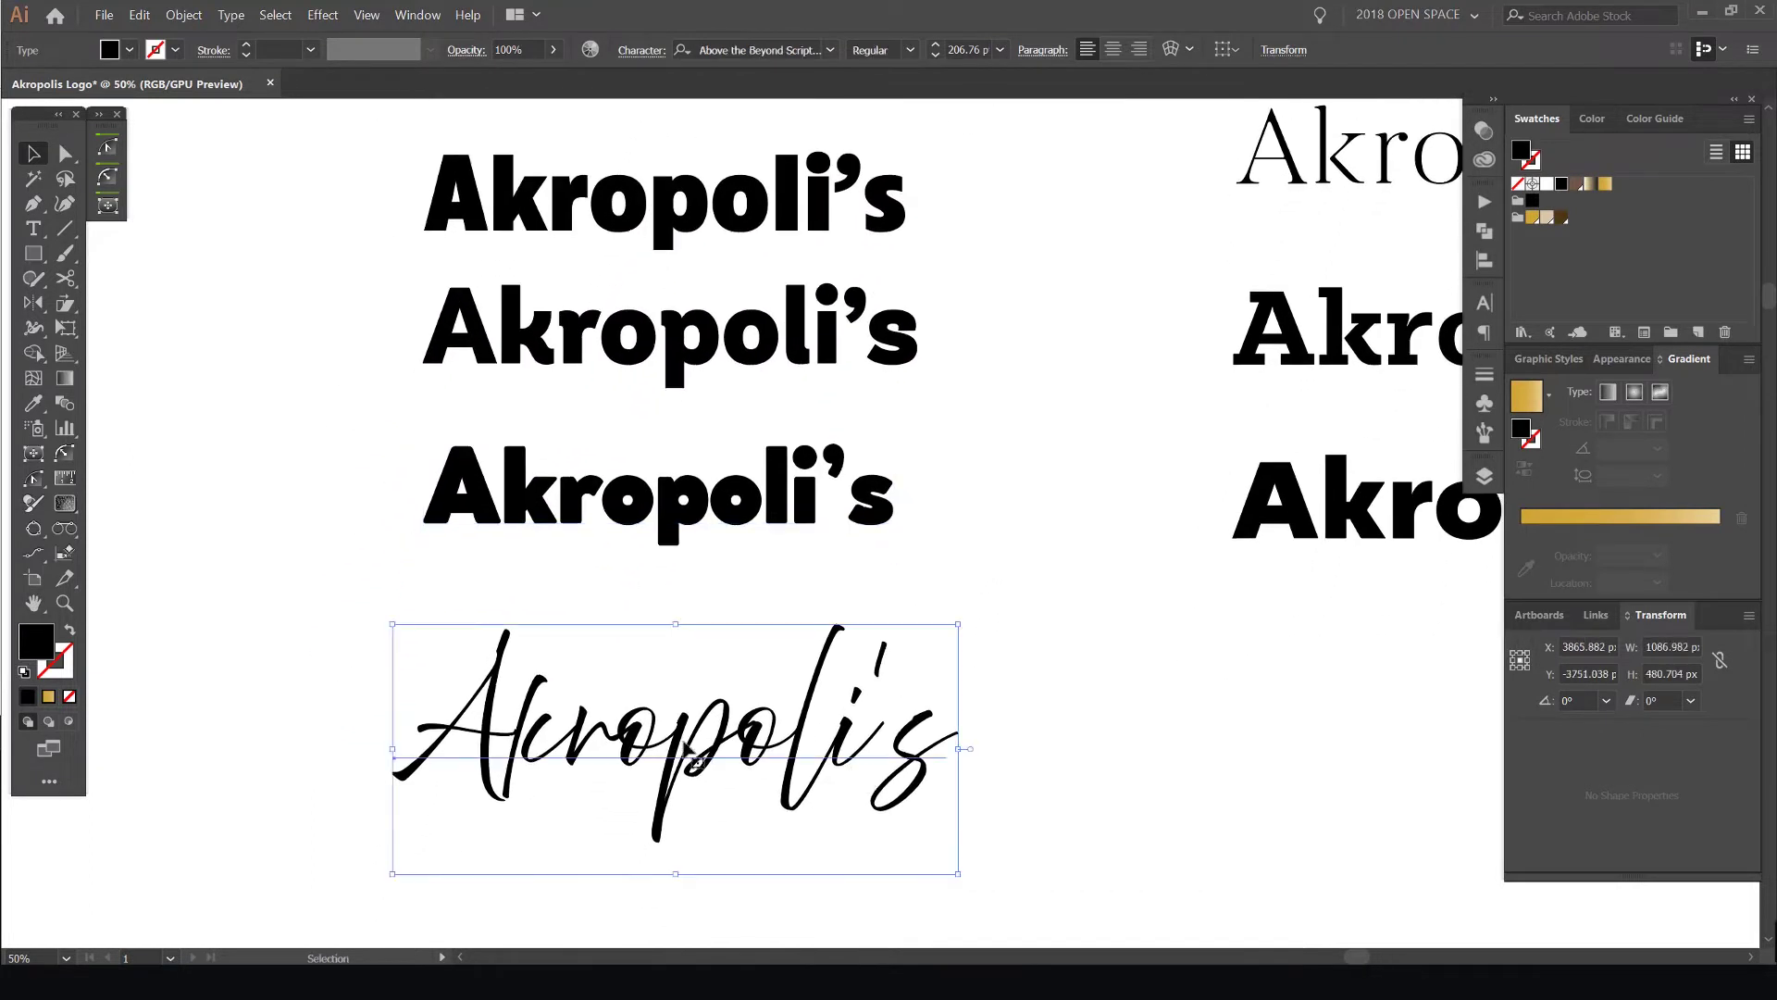
{"action": "left_click_drag", "start_coordinate": [632, 722], "coordinate": [719, 605]}
{"action": "scroll", "coordinate": [719, 606], "scroll_direction": "up", "scroll_amount": 1}
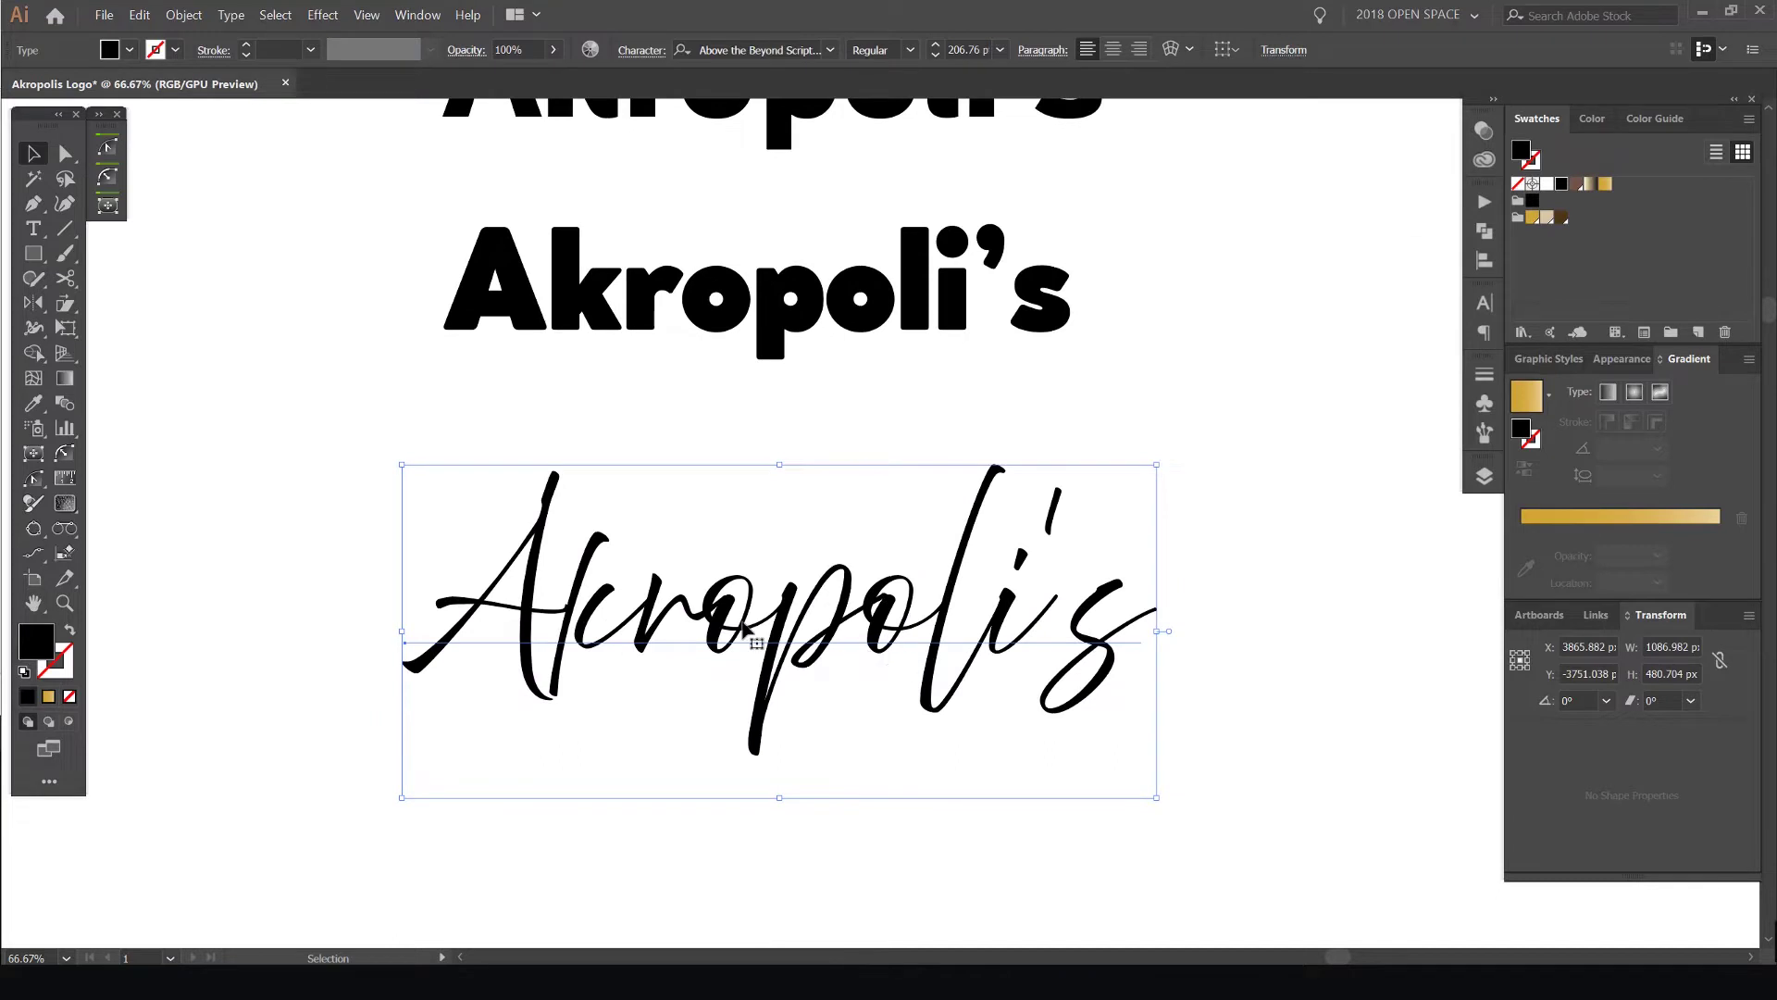
{"action": "scroll", "coordinate": [744, 629], "scroll_direction": "up", "scroll_amount": 1}
{"action": "scroll", "coordinate": [820, 447], "scroll_direction": "down", "scroll_amount": 1}
{"action": "scroll", "coordinate": [1002, 530], "scroll_direction": "down", "scroll_amount": 1}
Check the typefaces of the Akropoli's samples in the second column, down to the heavy sans-serif at its end
{"action": "scroll", "coordinate": [1002, 529], "scroll_direction": "right", "scroll_amount": 15}
{"action": "left_click", "coordinate": [920, 268]}
{"action": "left_click", "coordinate": [884, 398]}
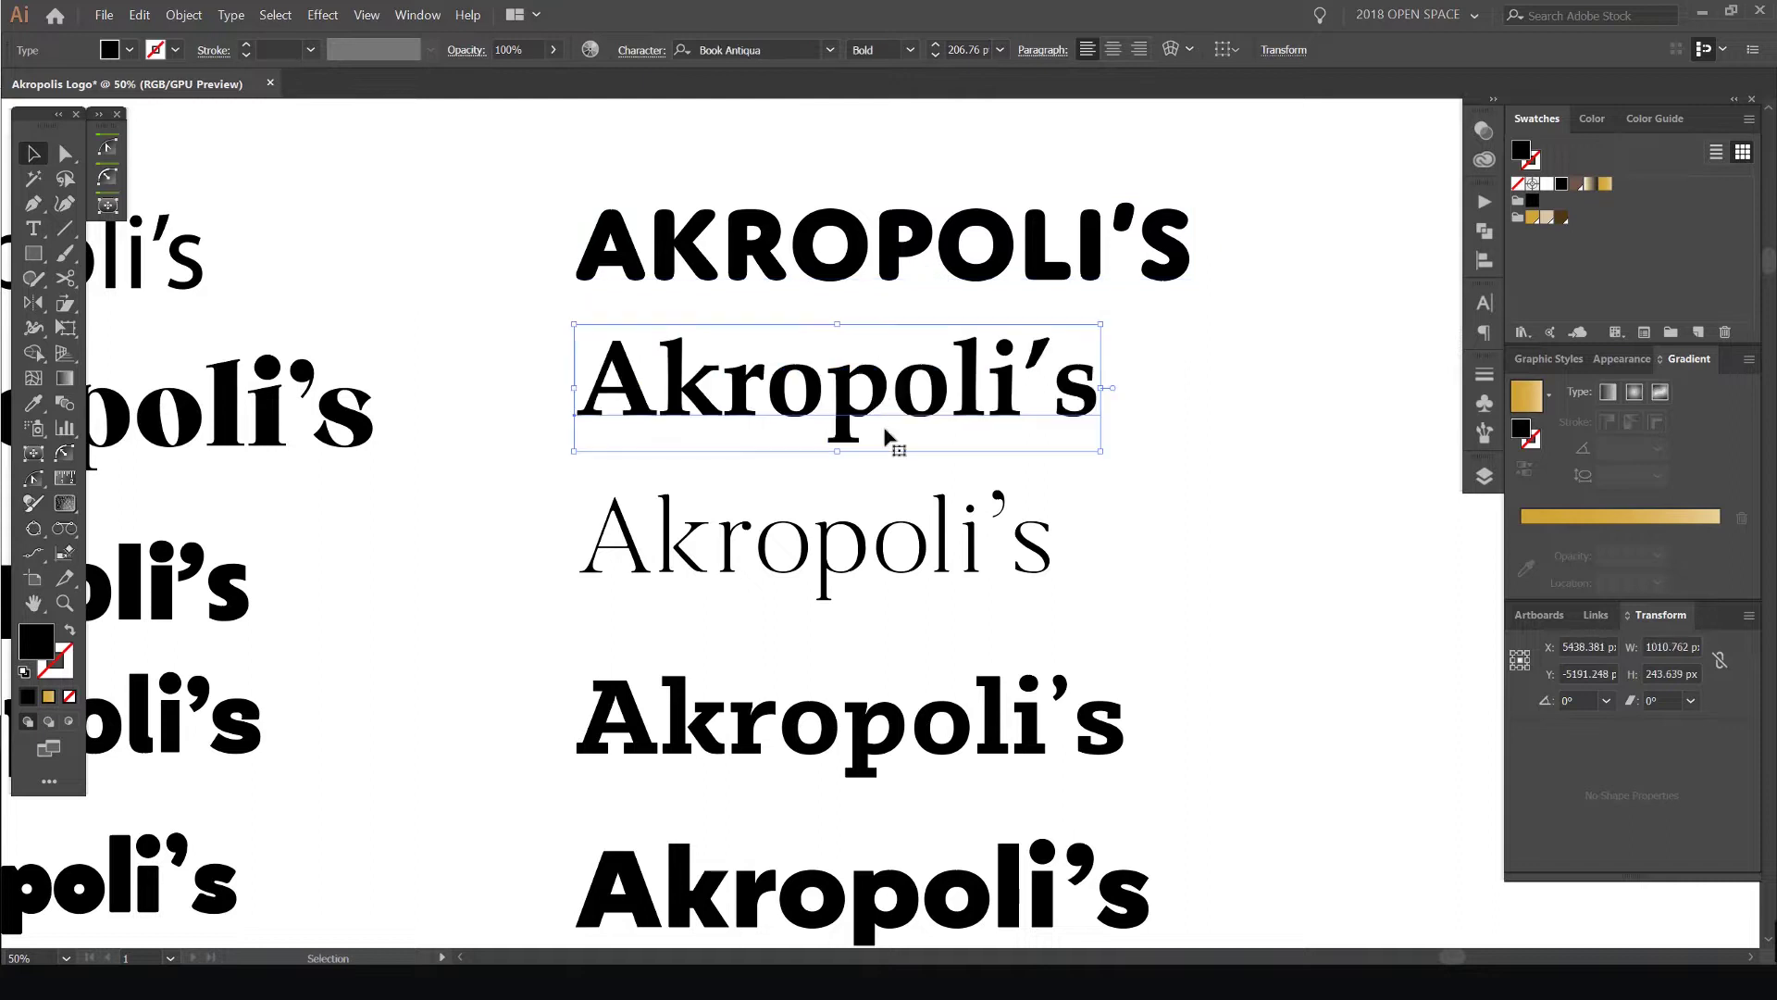
{"action": "left_click", "coordinate": [808, 714]}
{"action": "scroll", "coordinate": [879, 731], "scroll_direction": "down", "scroll_amount": 3}
{"action": "left_click", "coordinate": [870, 757]}
{"action": "scroll", "coordinate": [1191, 685], "scroll_direction": "down", "scroll_amount": 1}
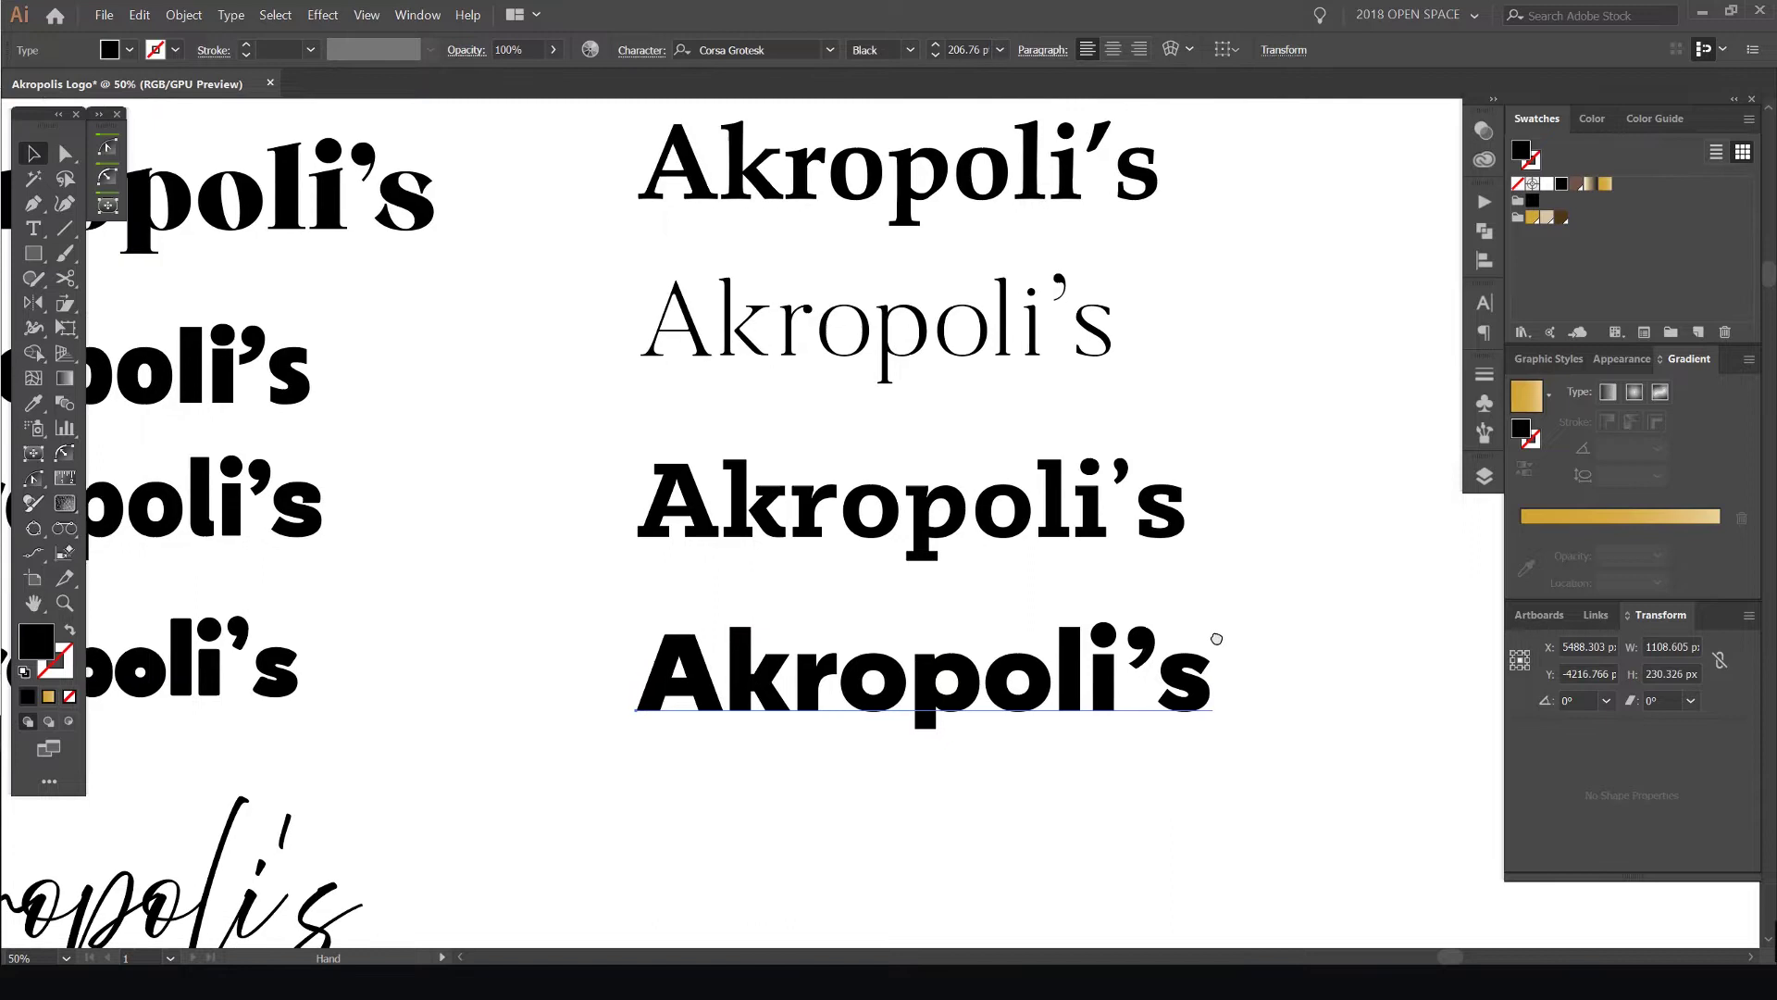
Set a bold sans-serif and the slab-serif Akropoli's wordmark one above the other in empty canvas space, apart from the other samples
{"action": "key", "text": "Tab"}
{"action": "left_click_drag", "start_coordinate": [403, 503], "coordinate": [586, 501]}
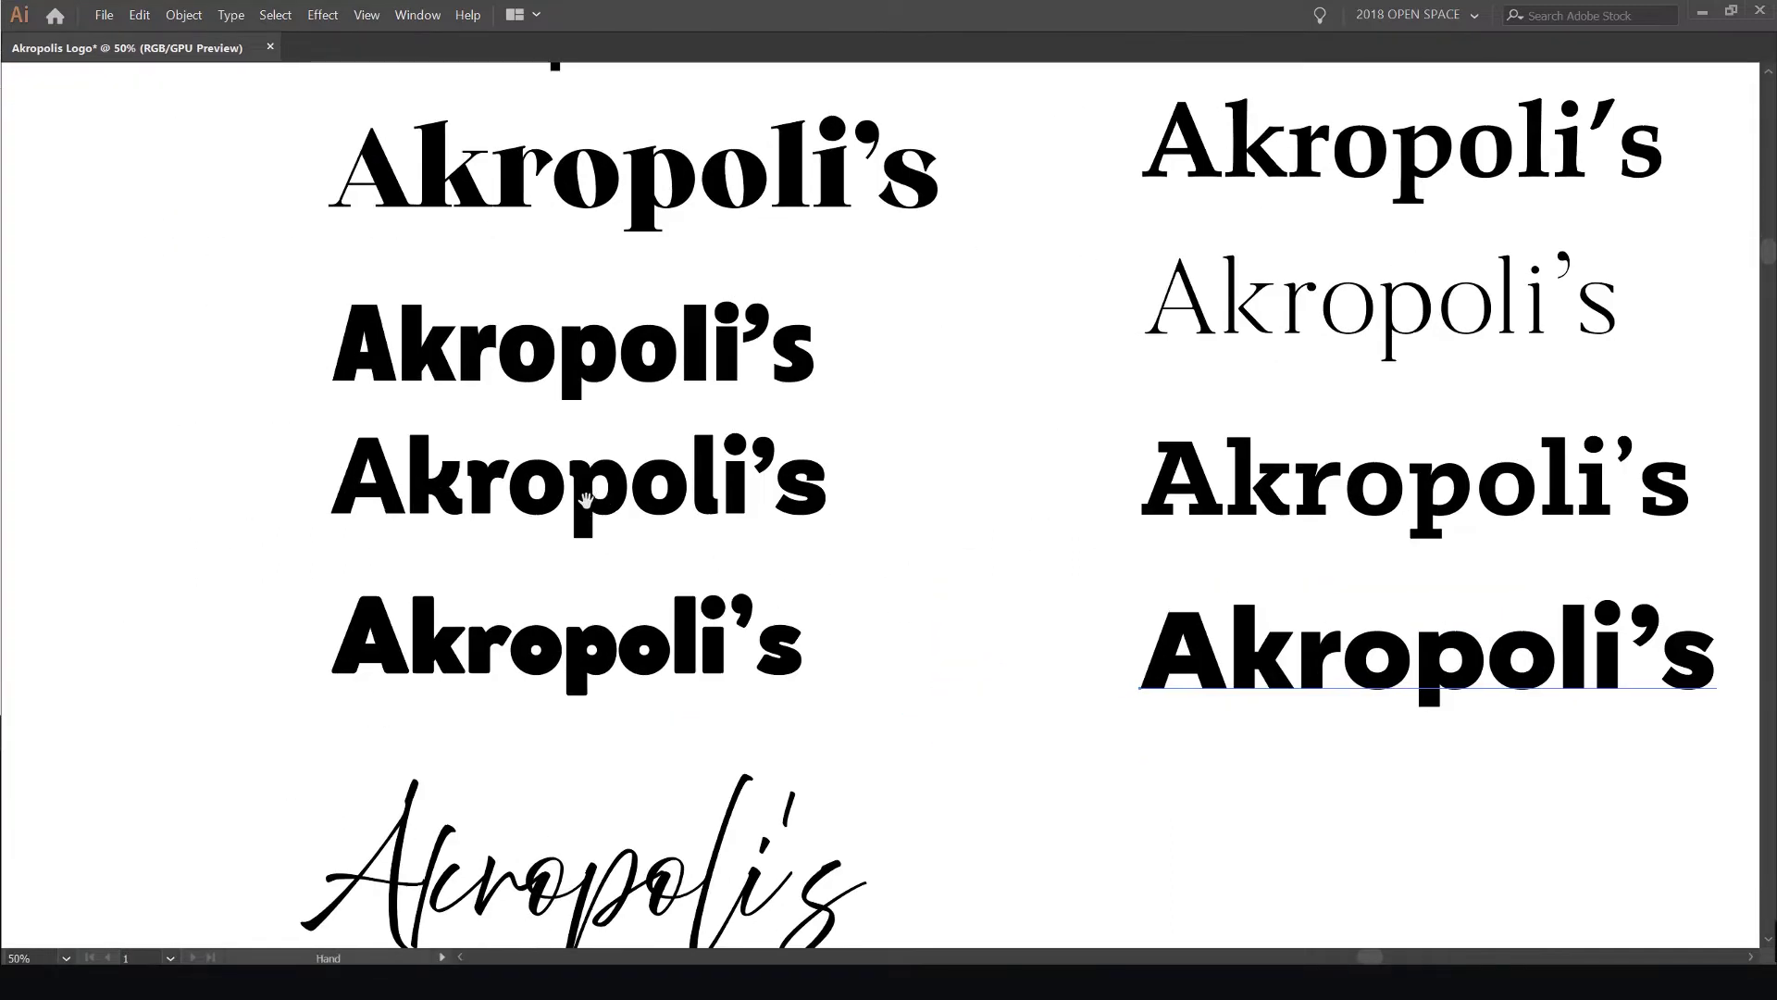
{"action": "scroll", "coordinate": [852, 508], "scroll_direction": "down", "scroll_amount": 2}
{"action": "left_click_drag", "start_coordinate": [852, 509], "coordinate": [1043, 775]}
{"action": "left_click", "coordinate": [597, 480]}
{"action": "left_click", "coordinate": [840, 483], "text": "shift"}
{"action": "left_click", "coordinate": [1324, 670]}
{"action": "left_click_drag", "start_coordinate": [1324, 670], "coordinate": [1127, 469]}
{"action": "left_click_drag", "start_coordinate": [1154, 568], "coordinate": [745, 647]}
{"action": "scroll", "coordinate": [706, 602], "scroll_direction": "up", "scroll_amount": 5}
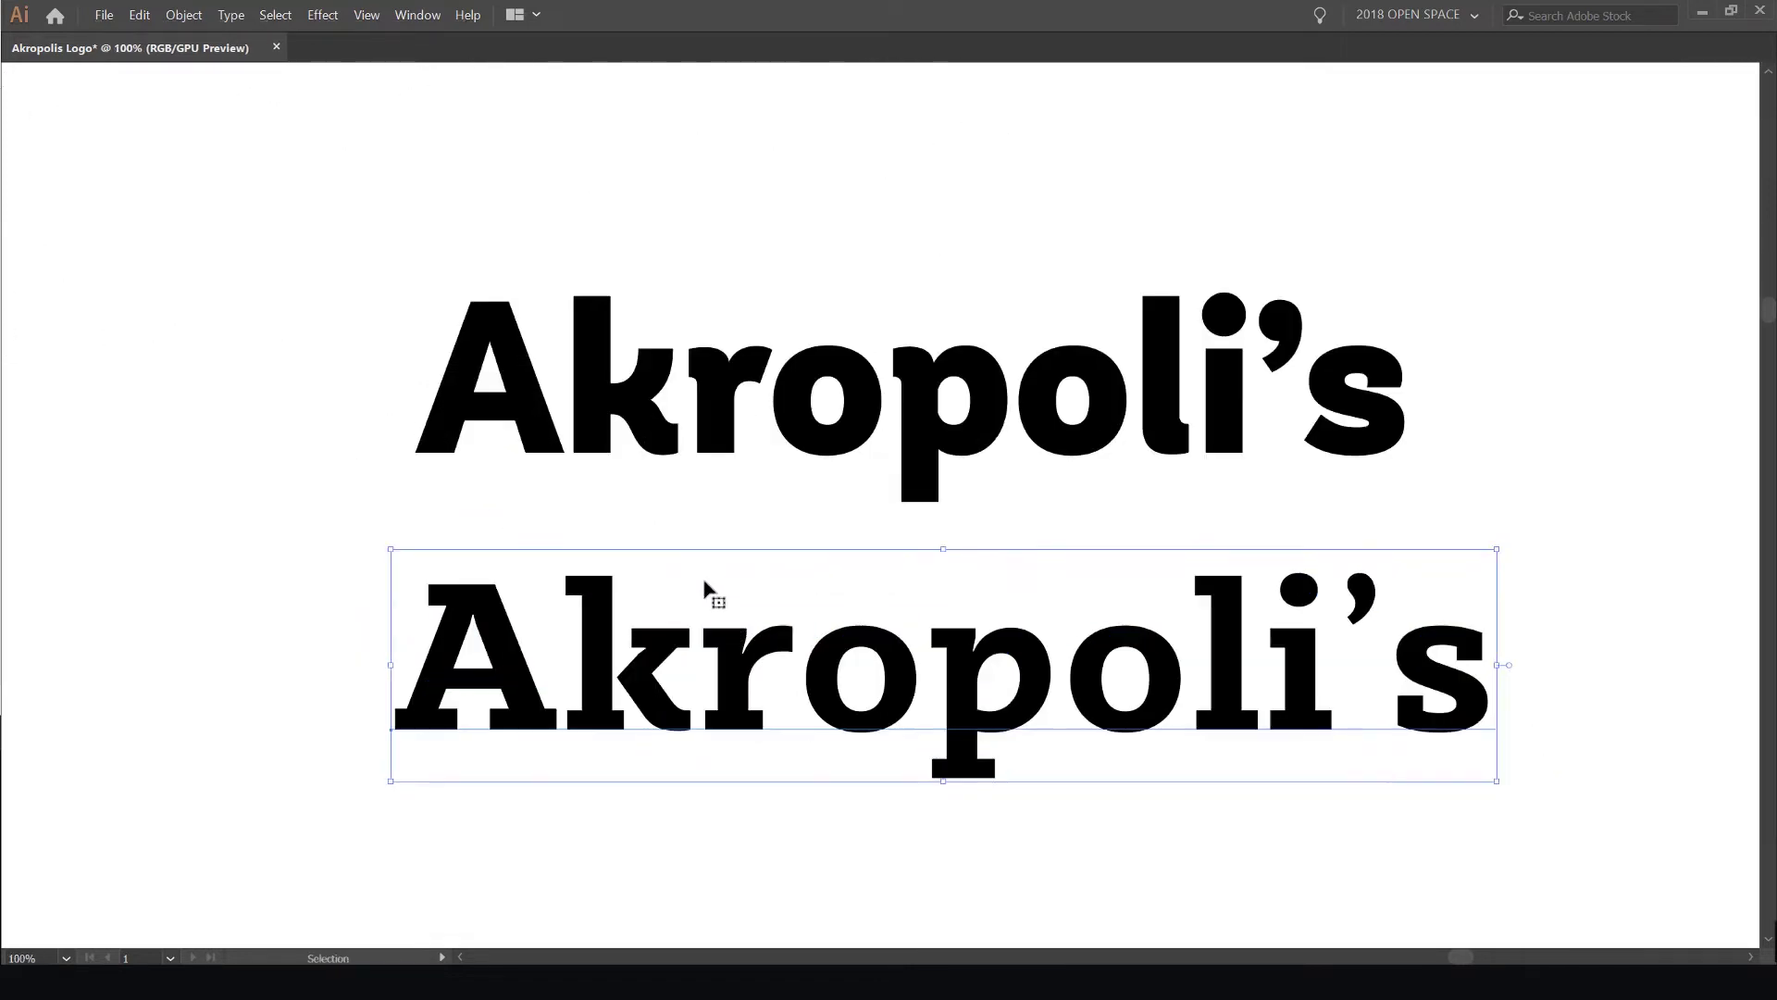
Compare the letterforms of the sans-serif and slab-serif wordmarks up close, particularly the serifs on the A, k and r
{"action": "scroll", "coordinate": [741, 583], "scroll_direction": "up", "scroll_amount": 4}
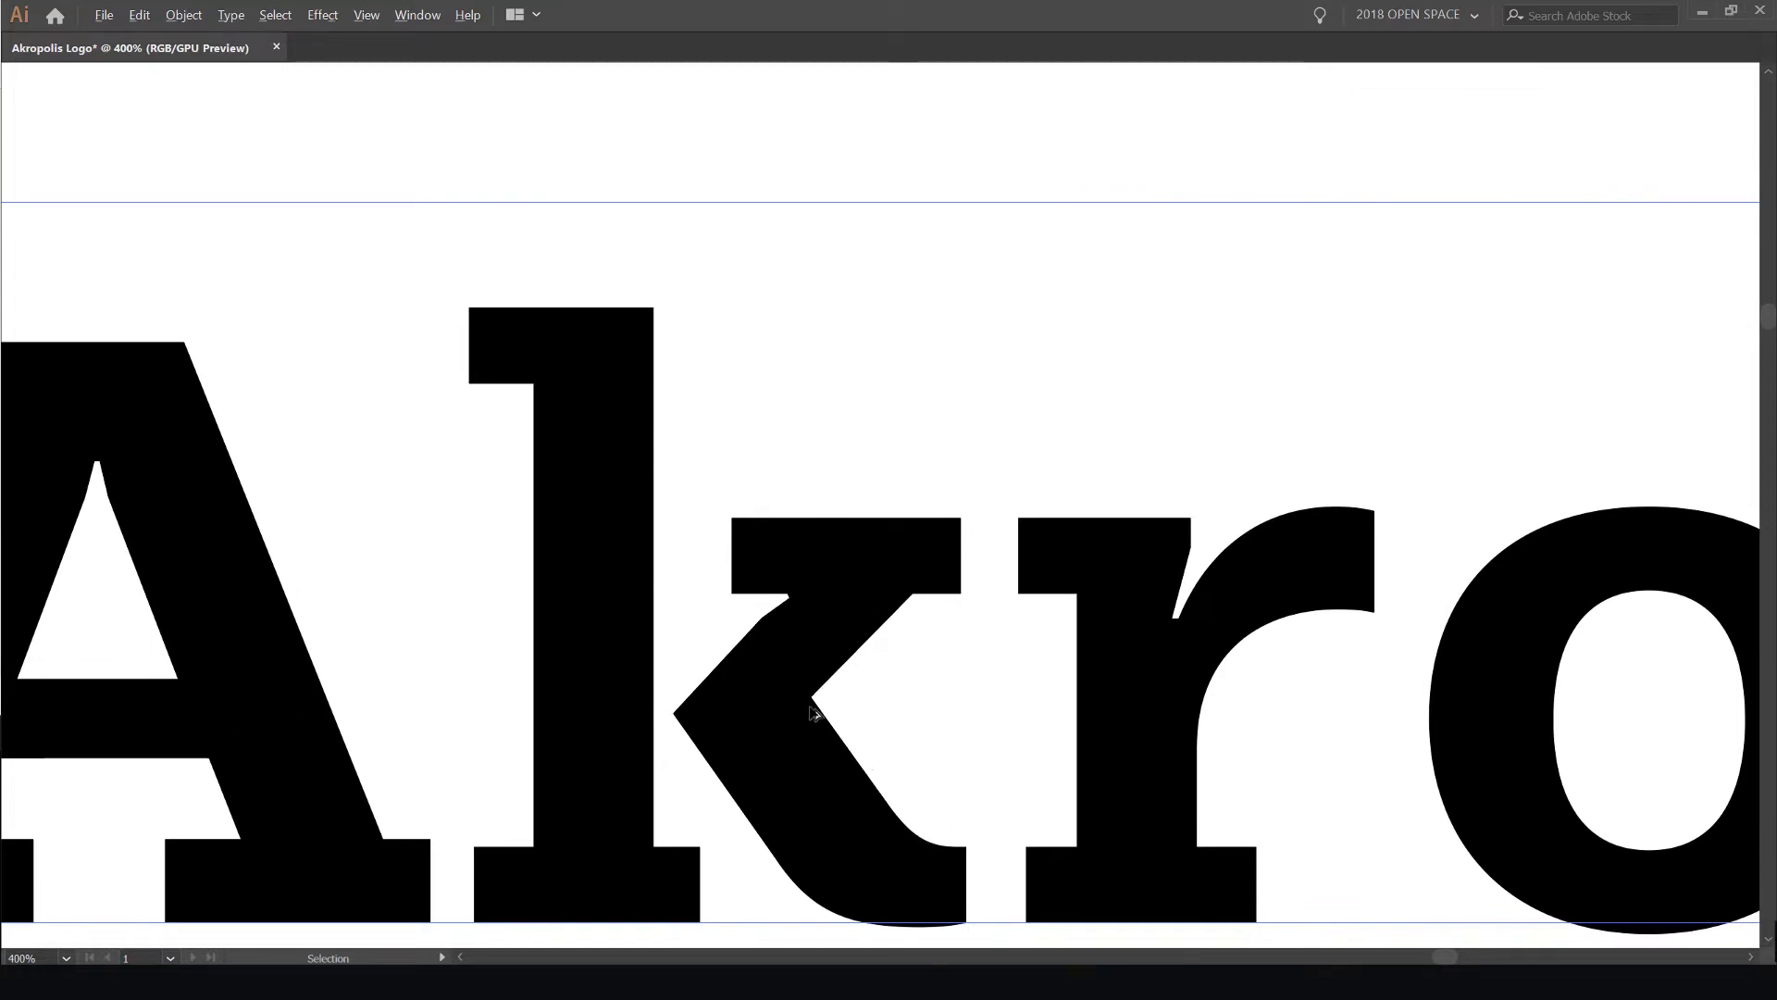
{"action": "scroll", "coordinate": [870, 583], "scroll_direction": "down", "scroll_amount": 2}
{"action": "scroll", "coordinate": [926, 537], "scroll_direction": "down", "scroll_amount": 3}
{"action": "left_click_drag", "start_coordinate": [947, 508], "coordinate": [925, 537]}
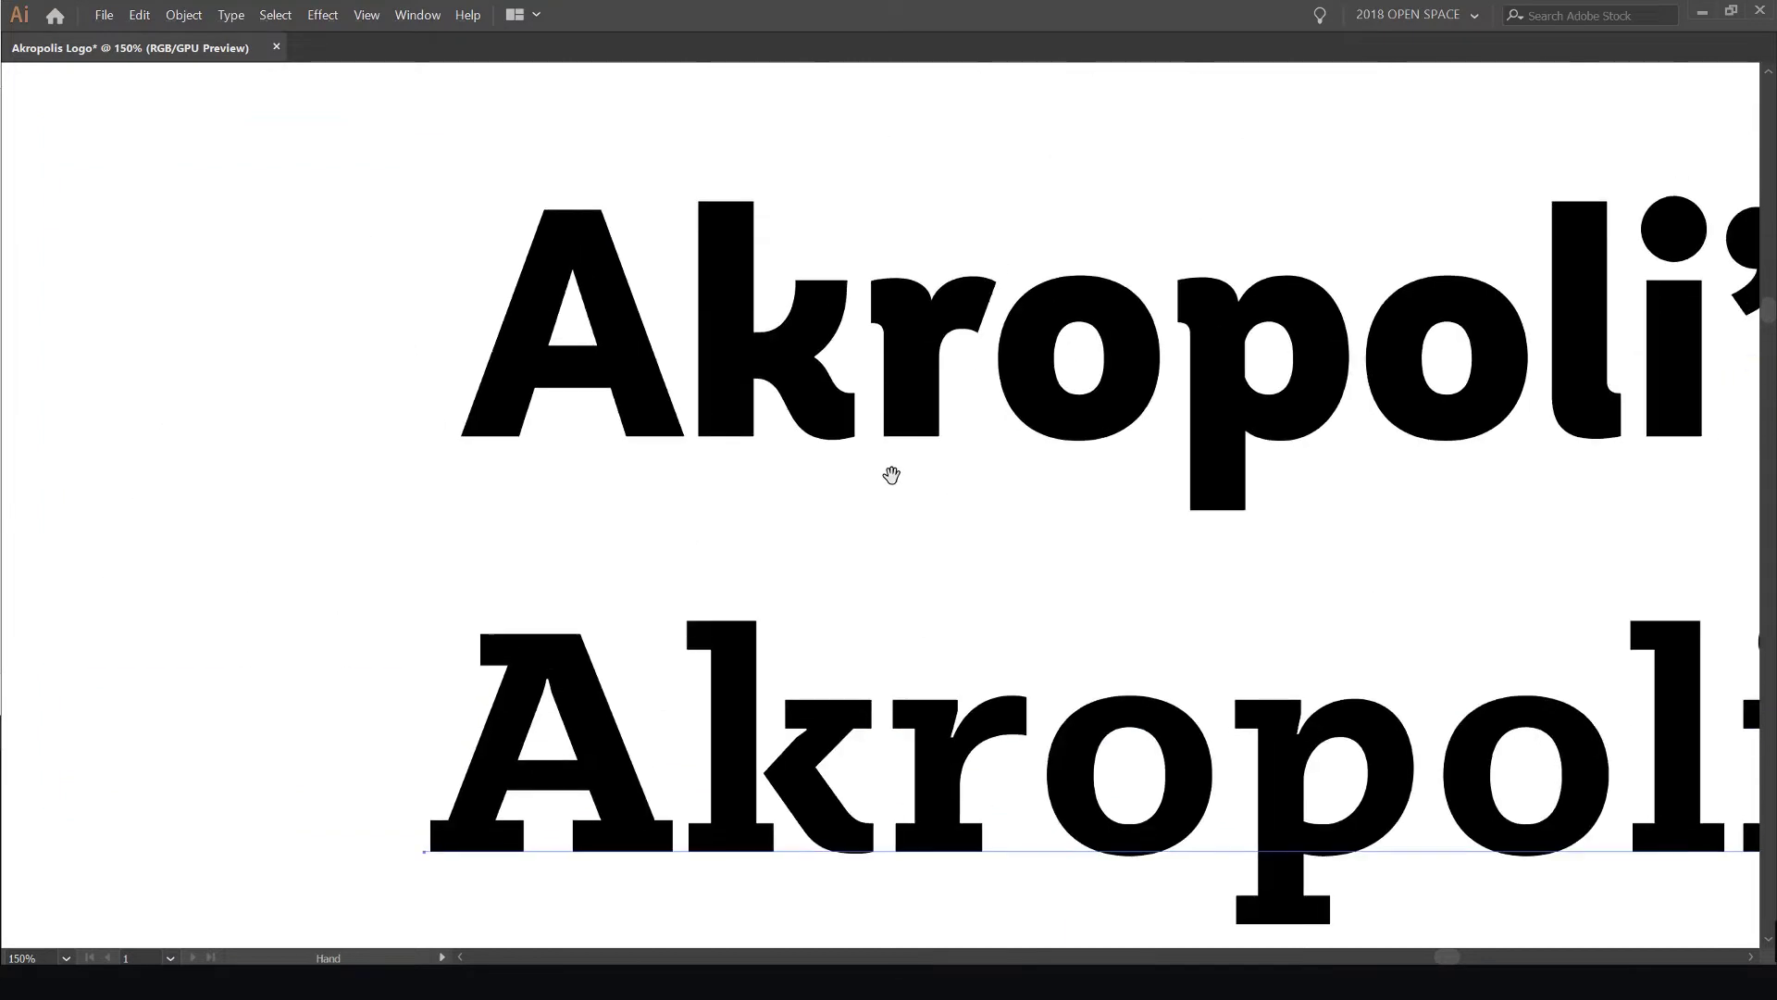
{"action": "scroll", "coordinate": [891, 476], "scroll_direction": "down", "scroll_amount": 1}
{"action": "scroll", "coordinate": [882, 356], "scroll_direction": "up", "scroll_amount": 2}
{"action": "scroll", "coordinate": [925, 404], "scroll_direction": "down", "scroll_amount": 2}
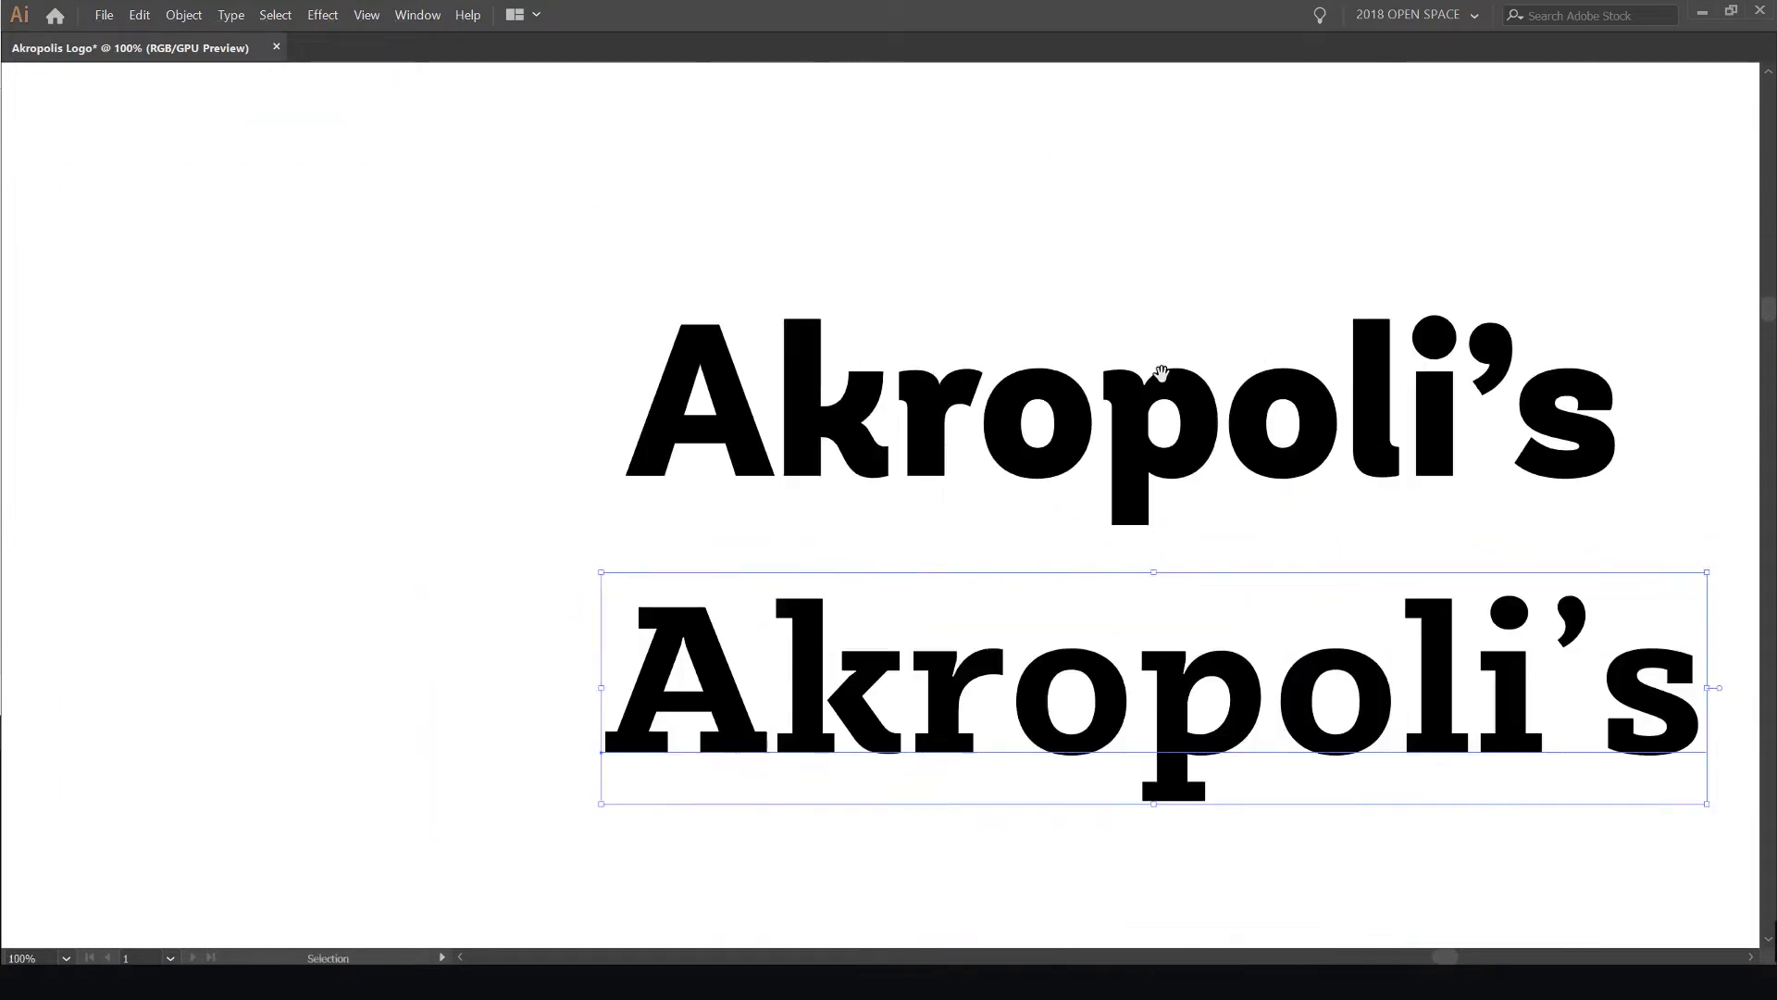
Check the typeface and weight settings of the slab-serif Akropoli's wordmark in the separate comparison pair
{"action": "left_click_drag", "start_coordinate": [1418, 378], "coordinate": [1045, 408]}
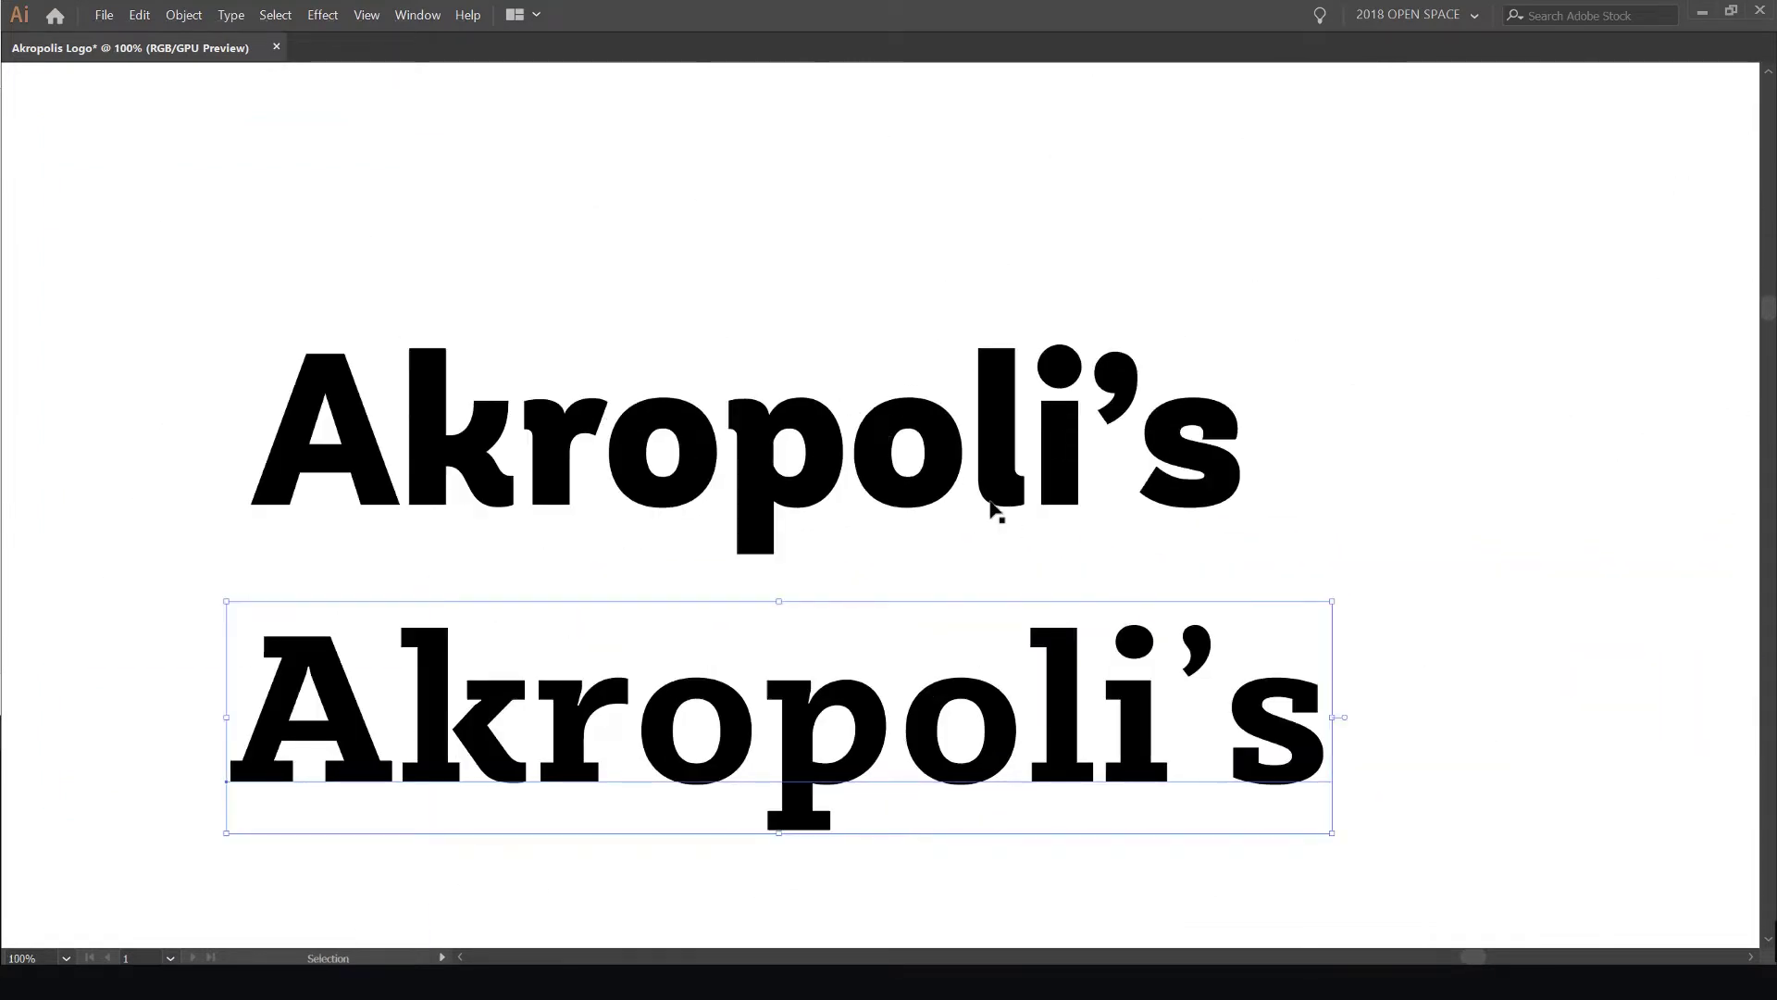
{"action": "scroll", "coordinate": [992, 507], "scroll_direction": "down", "scroll_amount": 2}
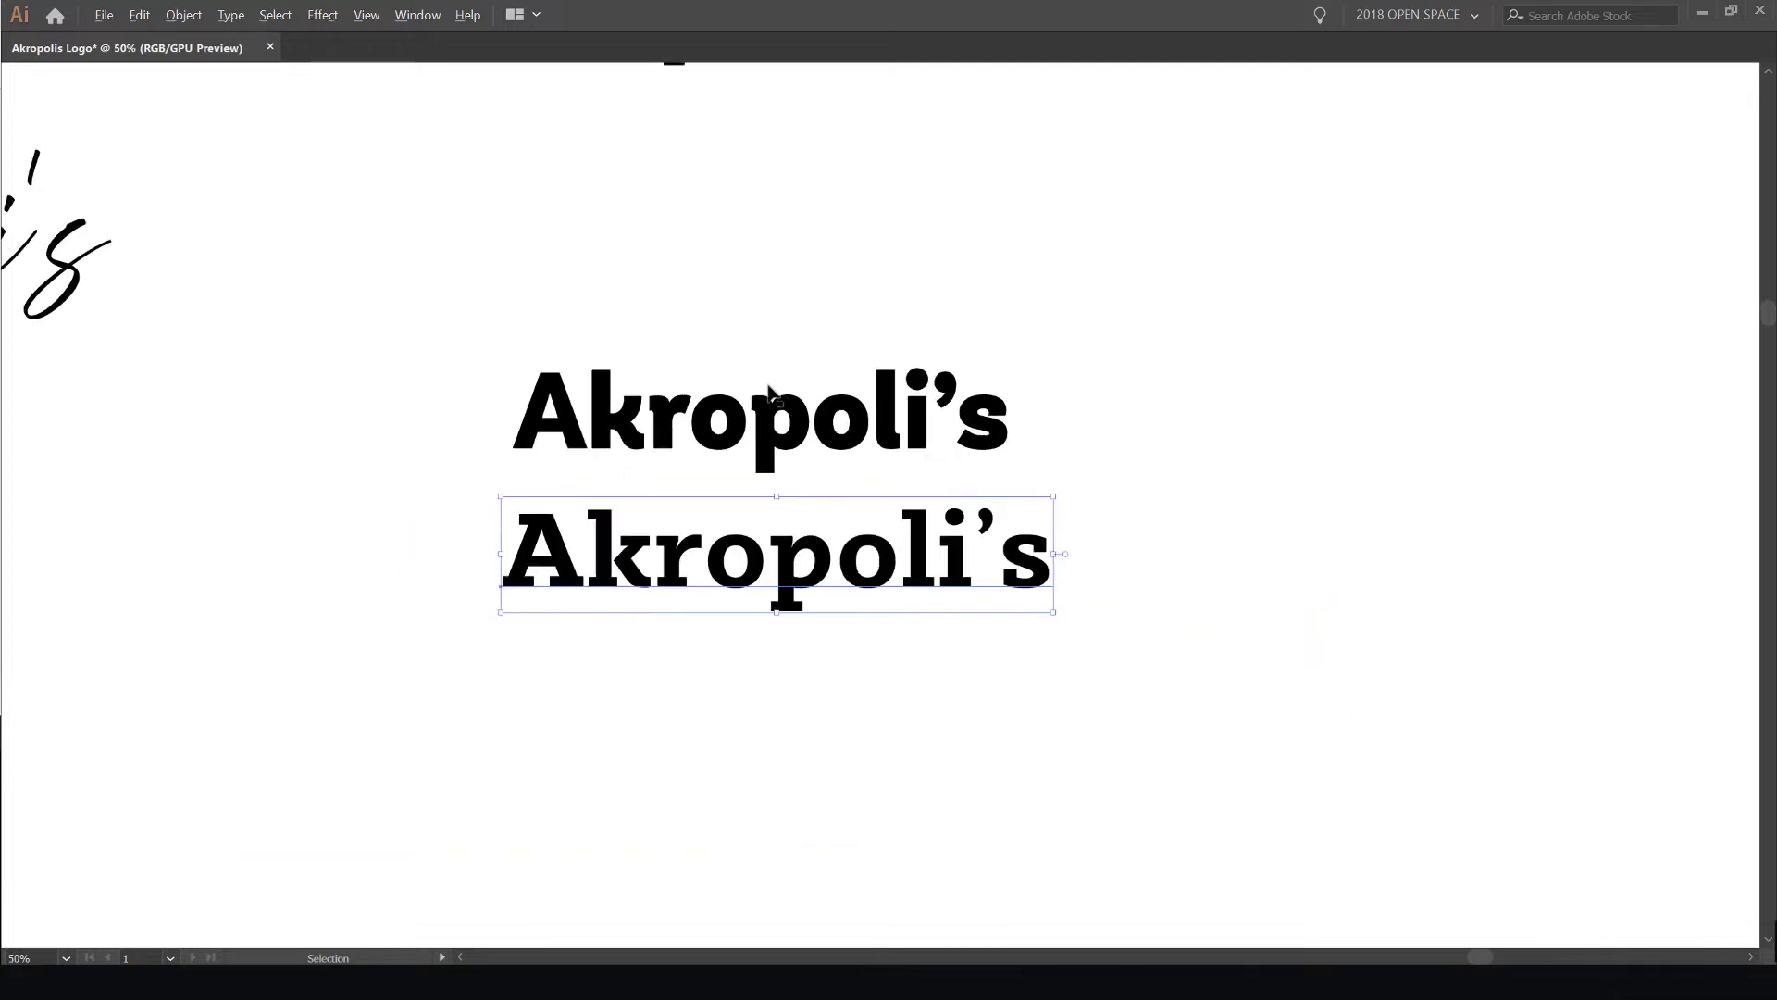
{"action": "scroll", "coordinate": [808, 444], "scroll_direction": "left", "scroll_amount": 3}
{"action": "scroll", "coordinate": [604, 703], "scroll_direction": "down", "scroll_amount": 4}
{"action": "left_click", "coordinate": [793, 518]}
{"action": "left_click", "coordinate": [1292, 606]}
{"action": "scroll", "coordinate": [1351, 681], "scroll_direction": "up", "scroll_amount": 4}
{"action": "left_click", "coordinate": [937, 510]}
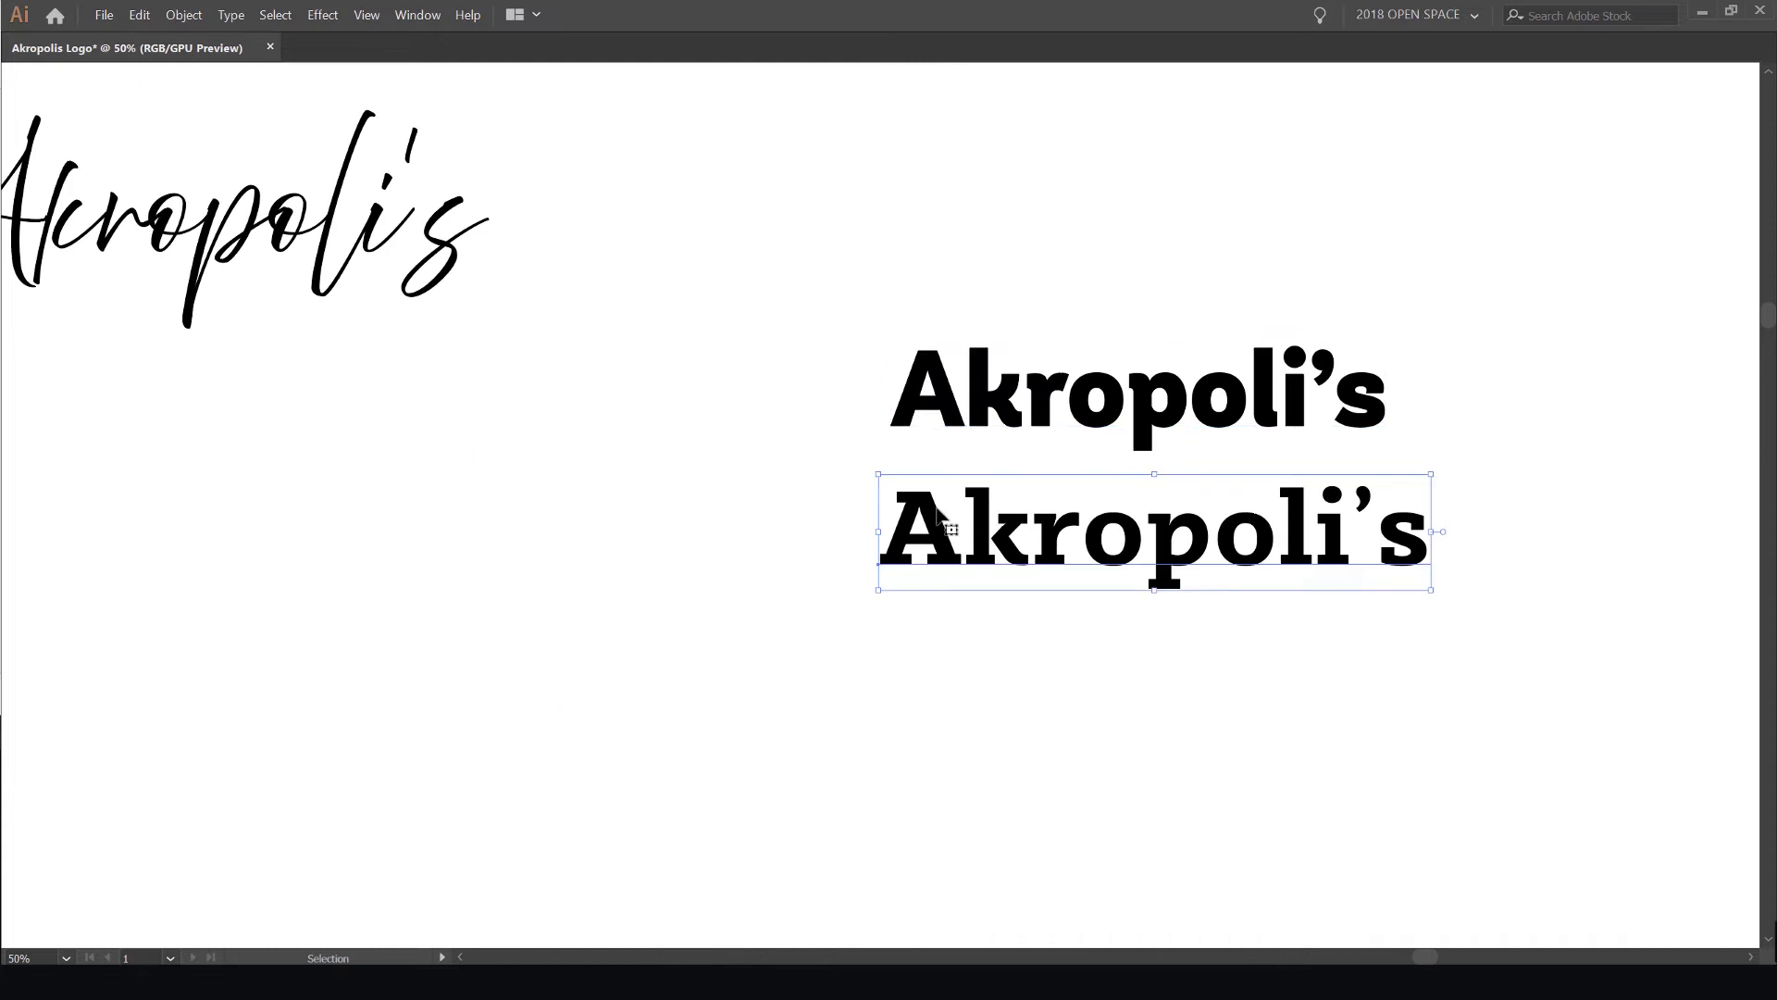
{"action": "key", "text": "Tab"}
{"action": "left_click", "coordinate": [692, 49]}
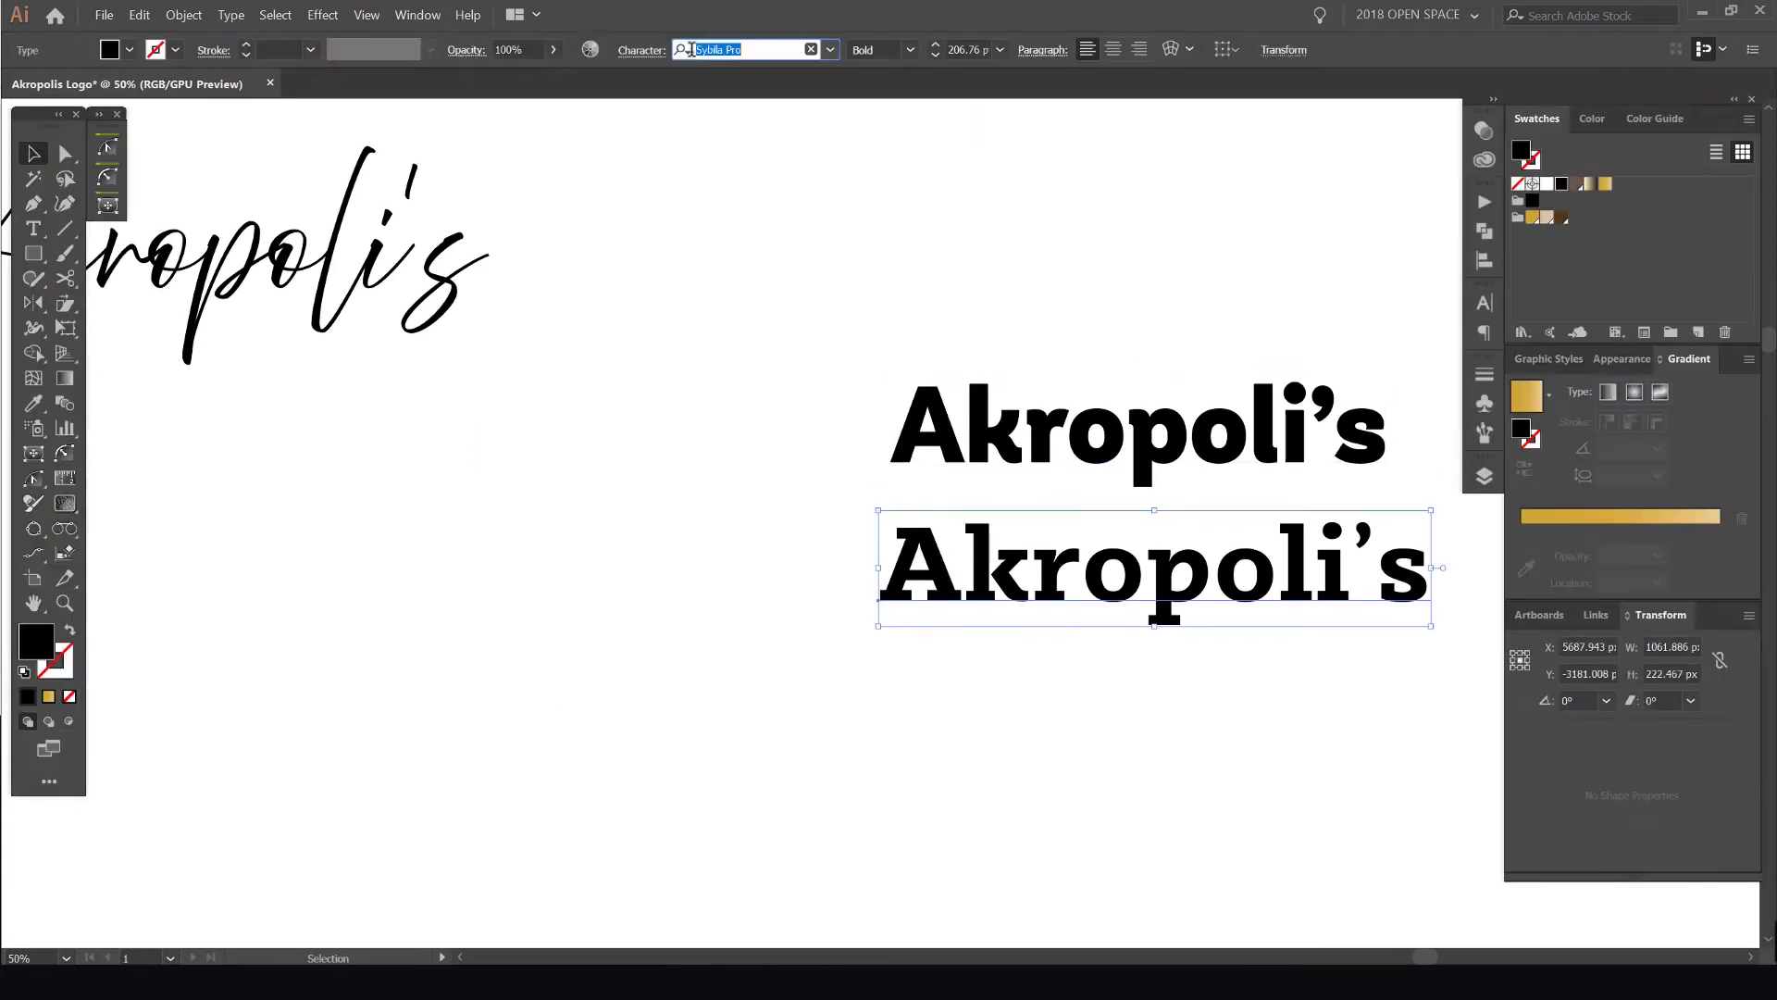
{"action": "left_click", "coordinate": [910, 50]}
{"action": "left_click", "coordinate": [625, 453]}
Compare the upright slab-serif wordmark with its slanted version above the temple outline
{"action": "scroll", "coordinate": [626, 452], "scroll_direction": "down", "scroll_amount": 2}
{"action": "left_click_drag", "start_coordinate": [676, 479], "coordinate": [1399, 808]}
{"action": "left_click_drag", "start_coordinate": [496, 425], "coordinate": [807, 343]}
{"action": "left_click_drag", "start_coordinate": [896, 398], "coordinate": [1083, 281]}
{"action": "scroll", "coordinate": [1035, 262], "scroll_direction": "up", "scroll_amount": 1}
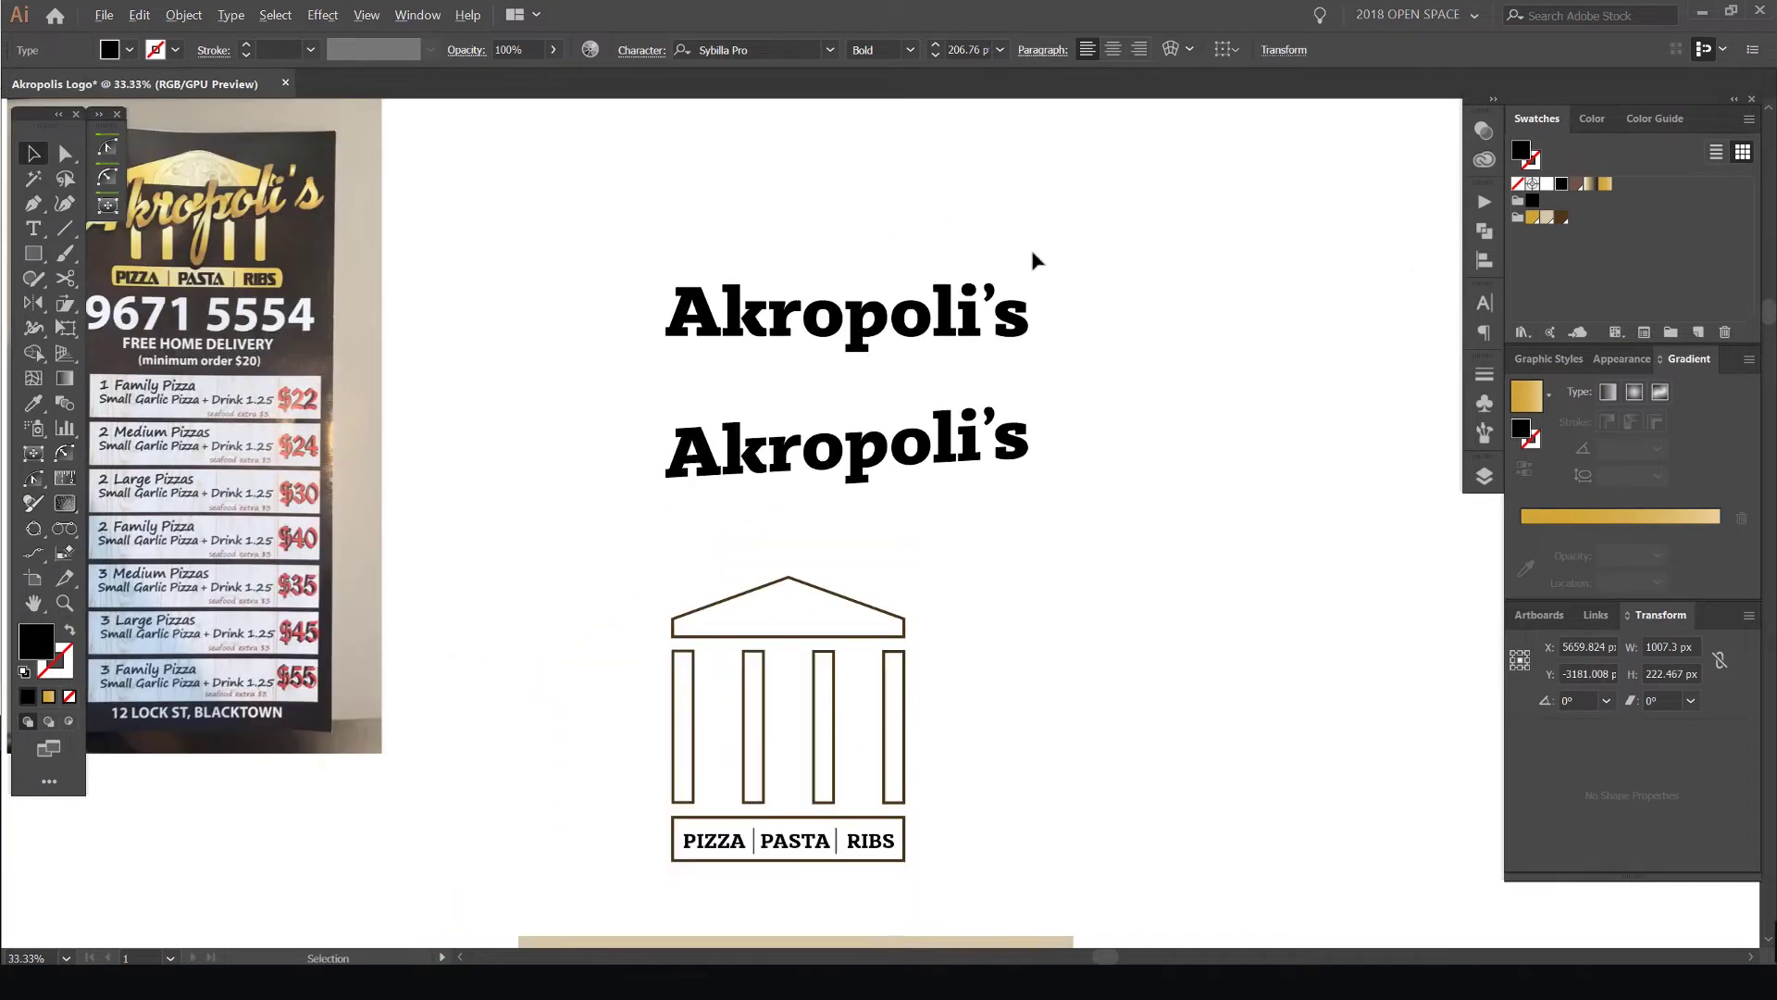
{"action": "key", "text": "Tab"}
{"action": "scroll", "coordinate": [801, 278], "scroll_direction": "up", "scroll_amount": 2}
{"action": "left_click", "coordinate": [1046, 309]}
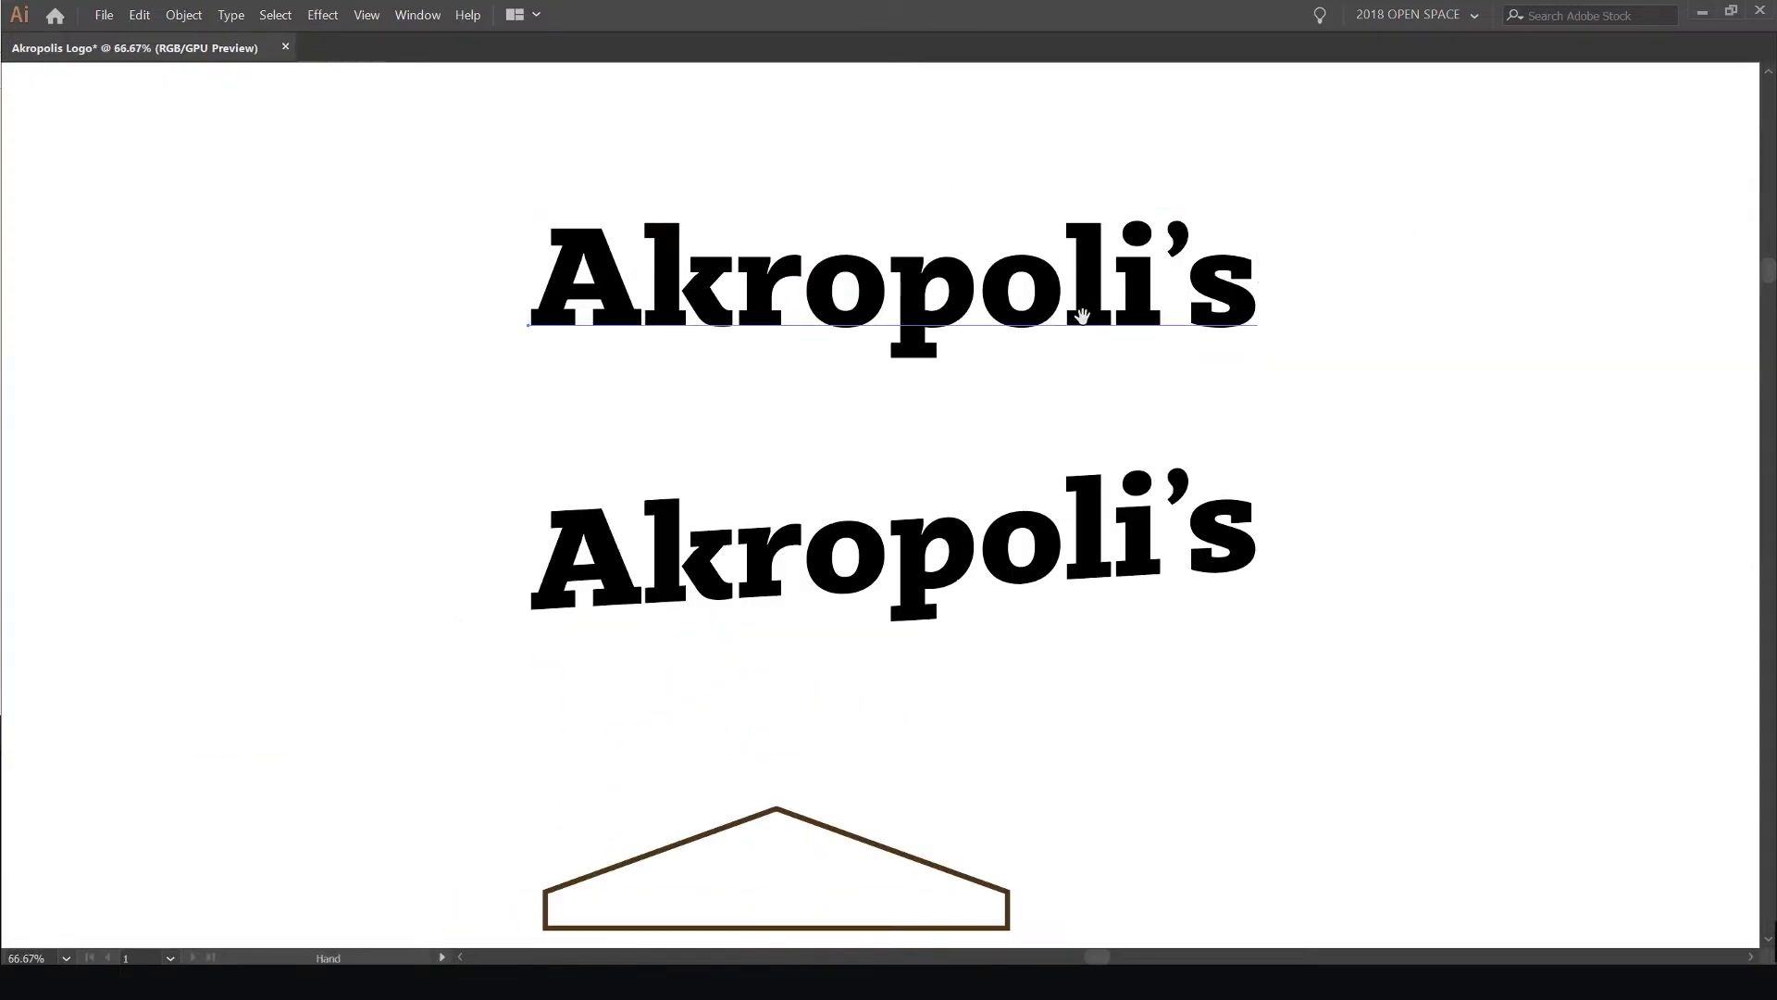
{"action": "left_click_drag", "start_coordinate": [1085, 316], "coordinate": [883, 384]}
{"action": "scroll", "coordinate": [793, 231], "scroll_direction": "down", "scroll_amount": 1}
{"action": "left_click_drag", "start_coordinate": [823, 437], "coordinate": [826, 423]}
{"action": "left_click", "coordinate": [725, 495]}
{"action": "left_click_drag", "start_coordinate": [841, 513], "coordinate": [884, 453]}
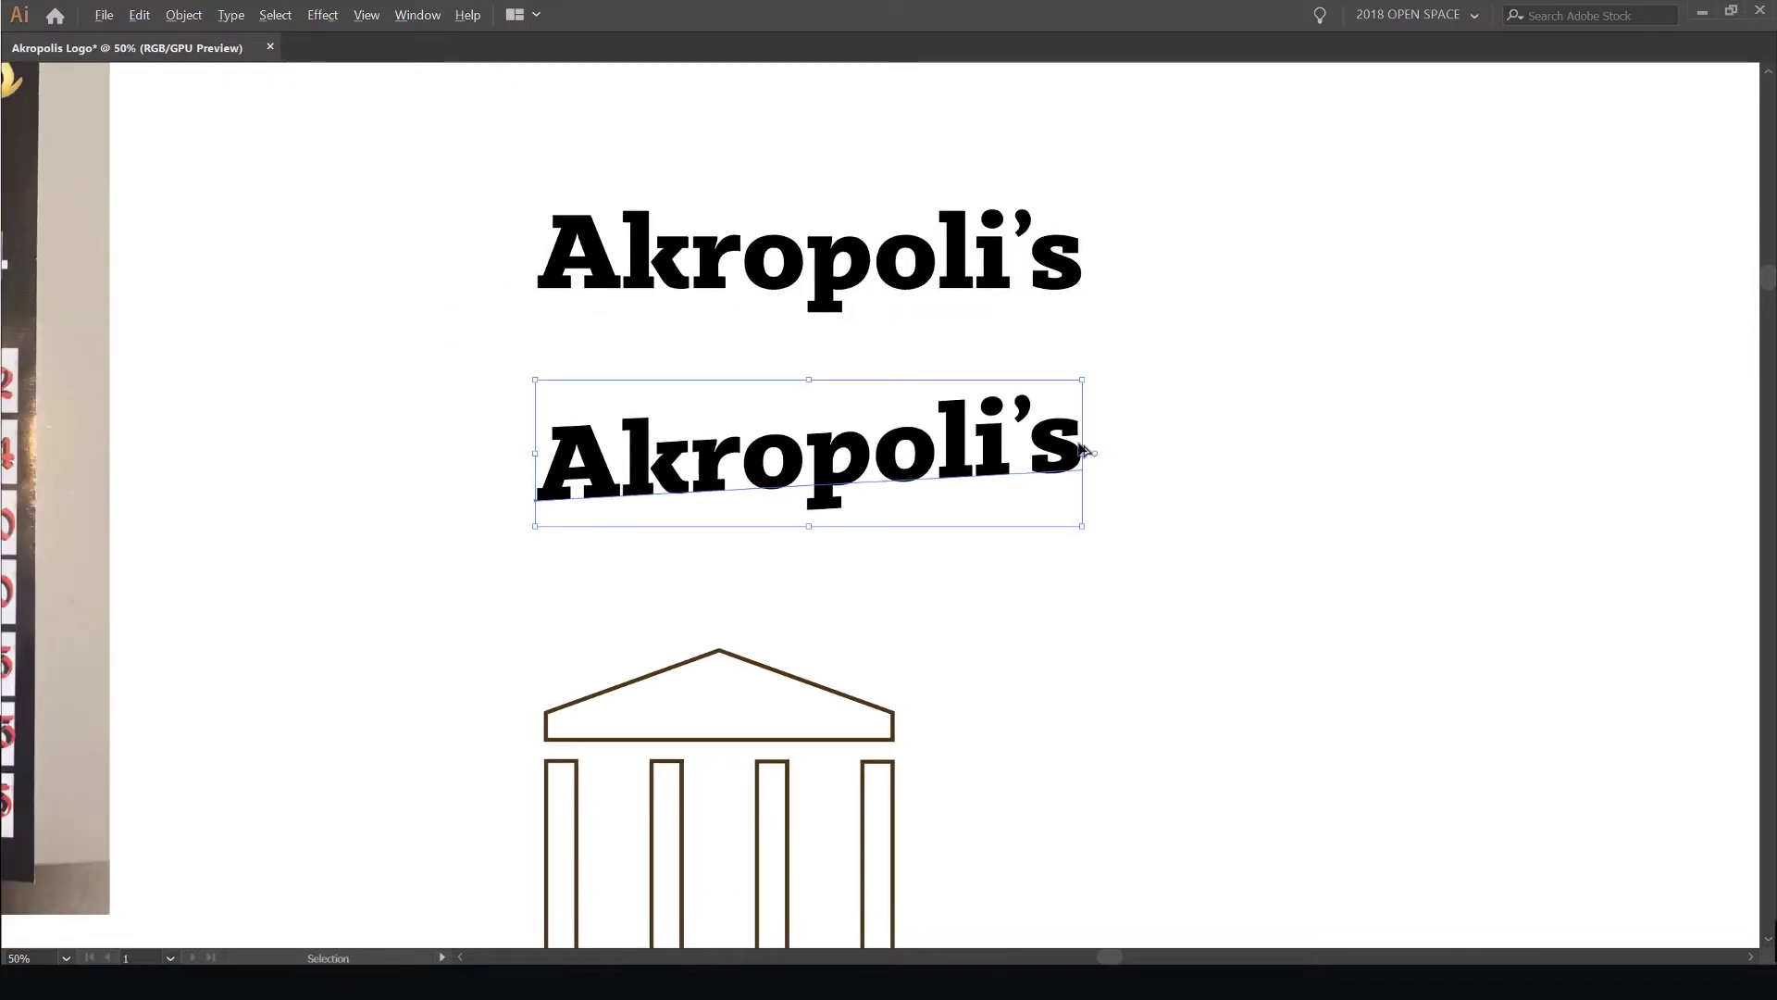
Set the upright heavy slab-serif Akropoli's wordmark on its own in empty canvas space
{"action": "scroll", "coordinate": [675, 341], "scroll_direction": "down", "scroll_amount": 1}
{"action": "scroll", "coordinate": [805, 313], "scroll_direction": "down", "scroll_amount": 3}
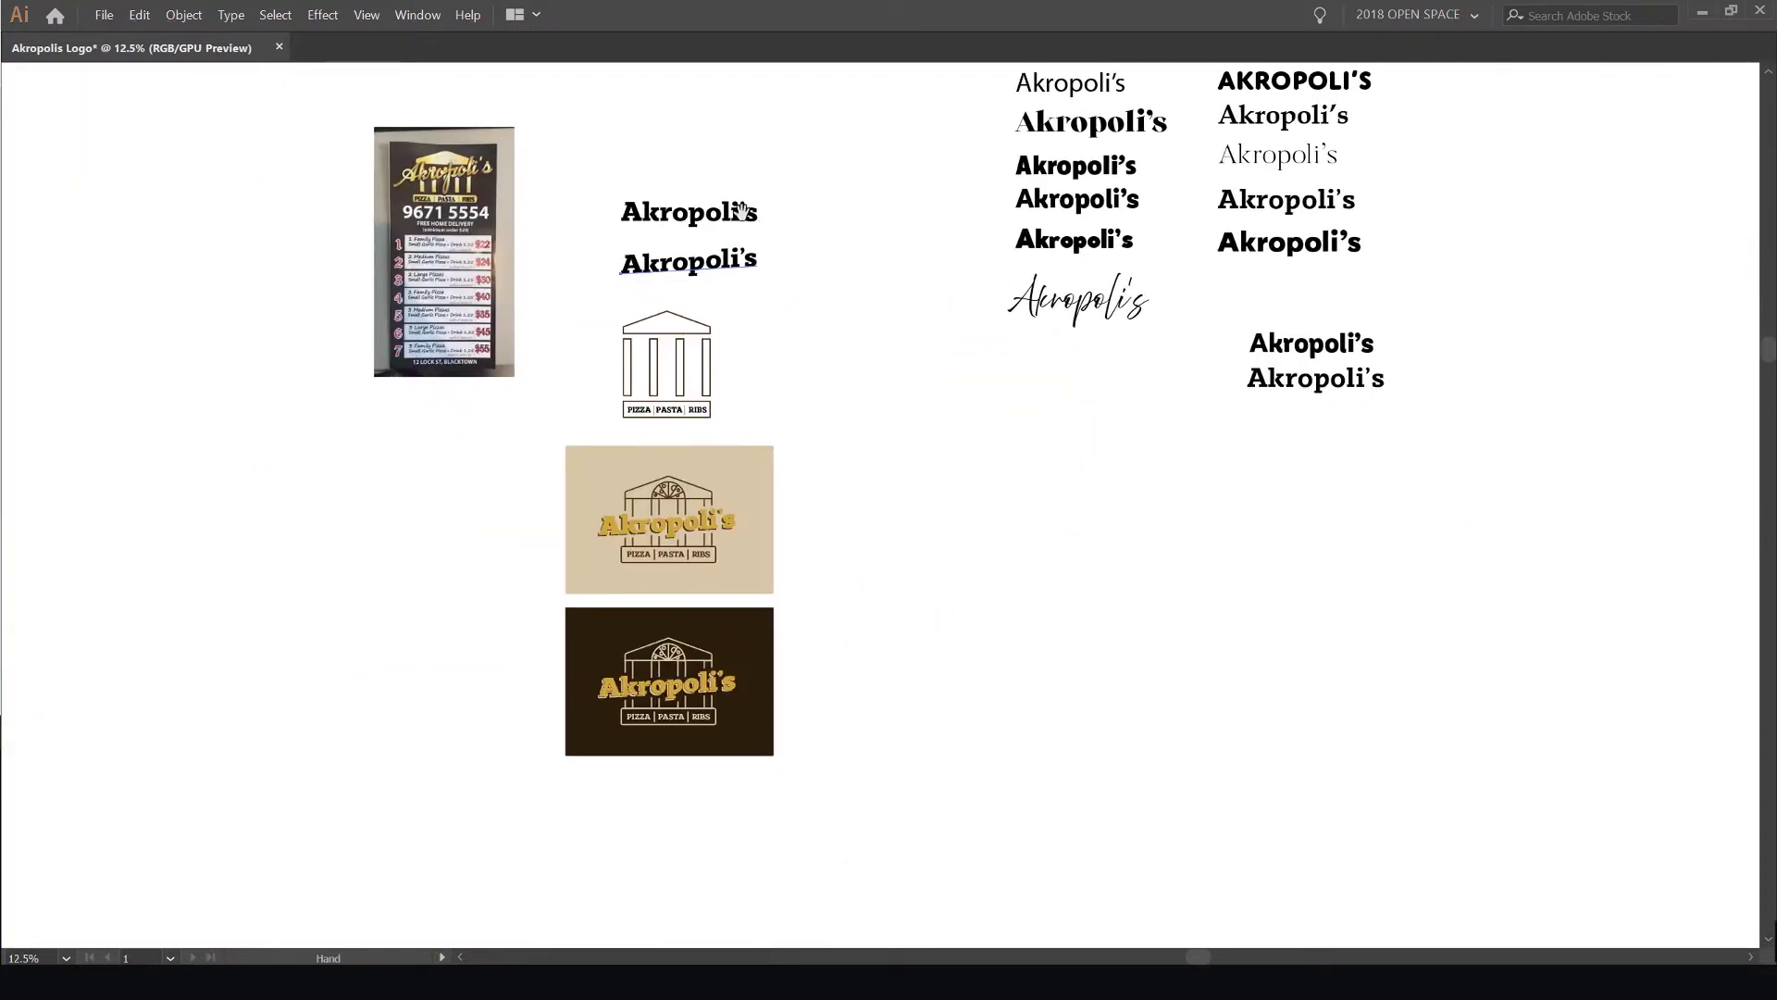
{"action": "left_click_drag", "start_coordinate": [688, 270], "coordinate": [1064, 574]}
{"action": "scroll", "coordinate": [1174, 575], "scroll_direction": "up", "scroll_amount": 3}
{"action": "scroll", "coordinate": [879, 468], "scroll_direction": "up", "scroll_amount": 1}
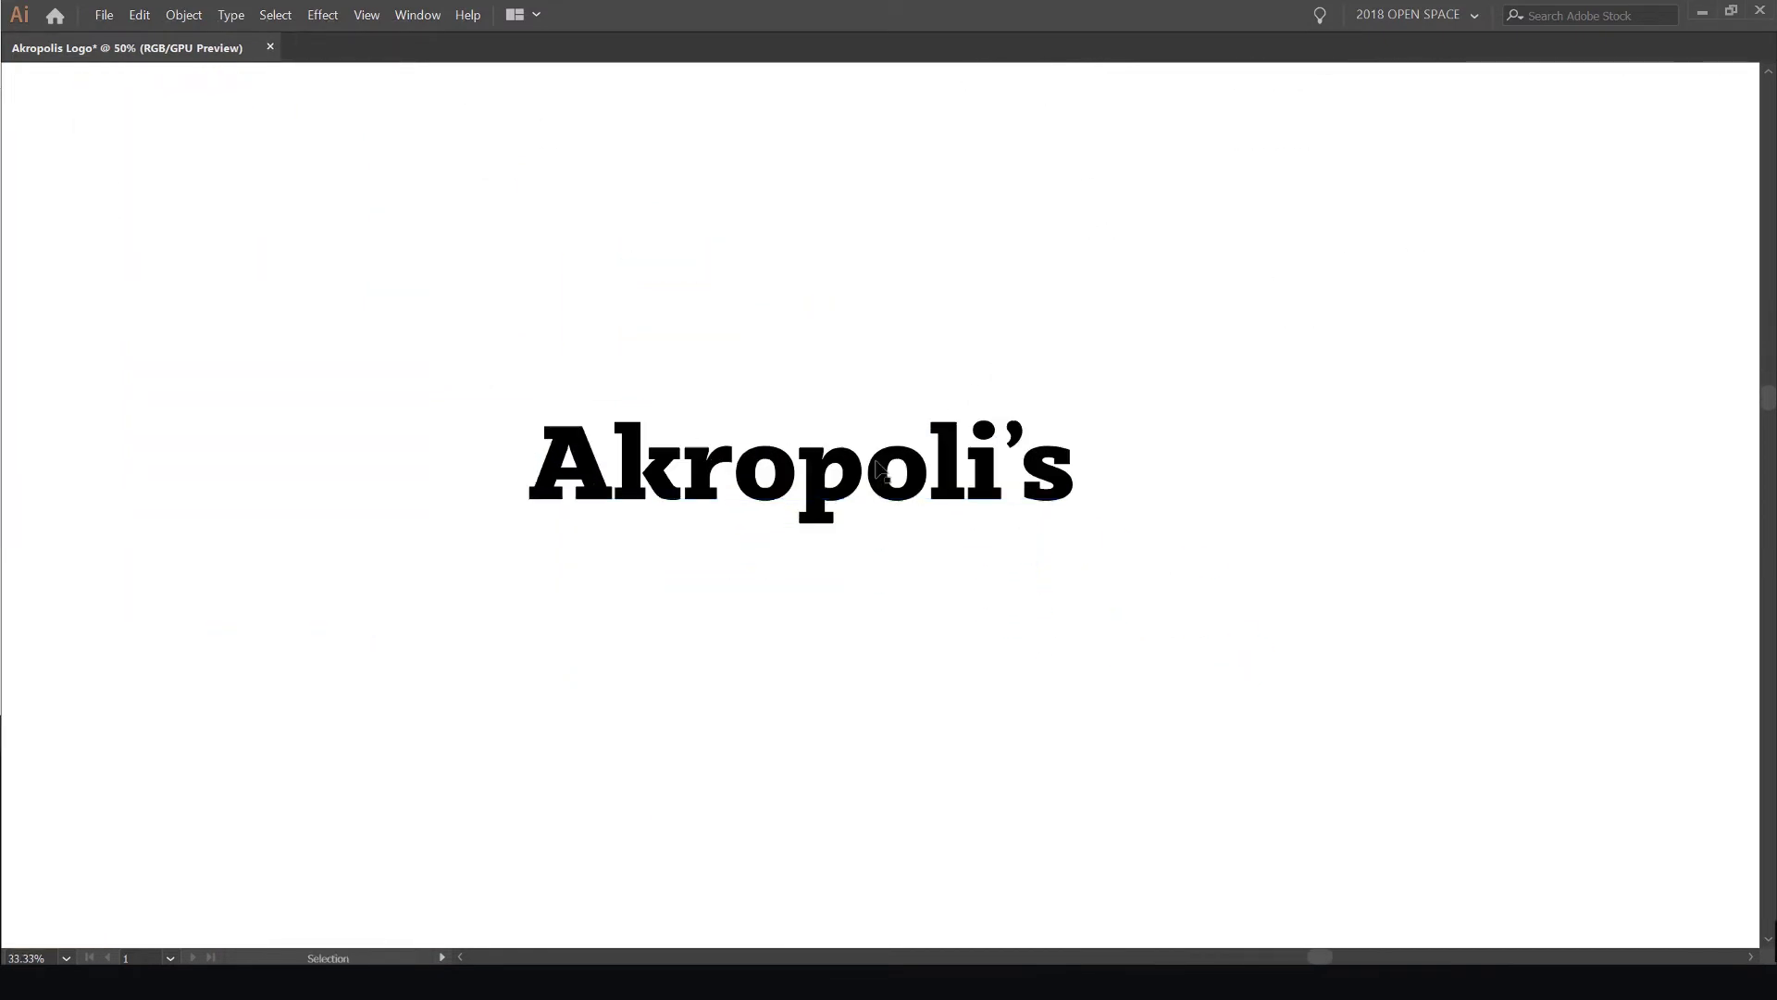
{"action": "left_click_drag", "start_coordinate": [902, 454], "coordinate": [968, 375]}
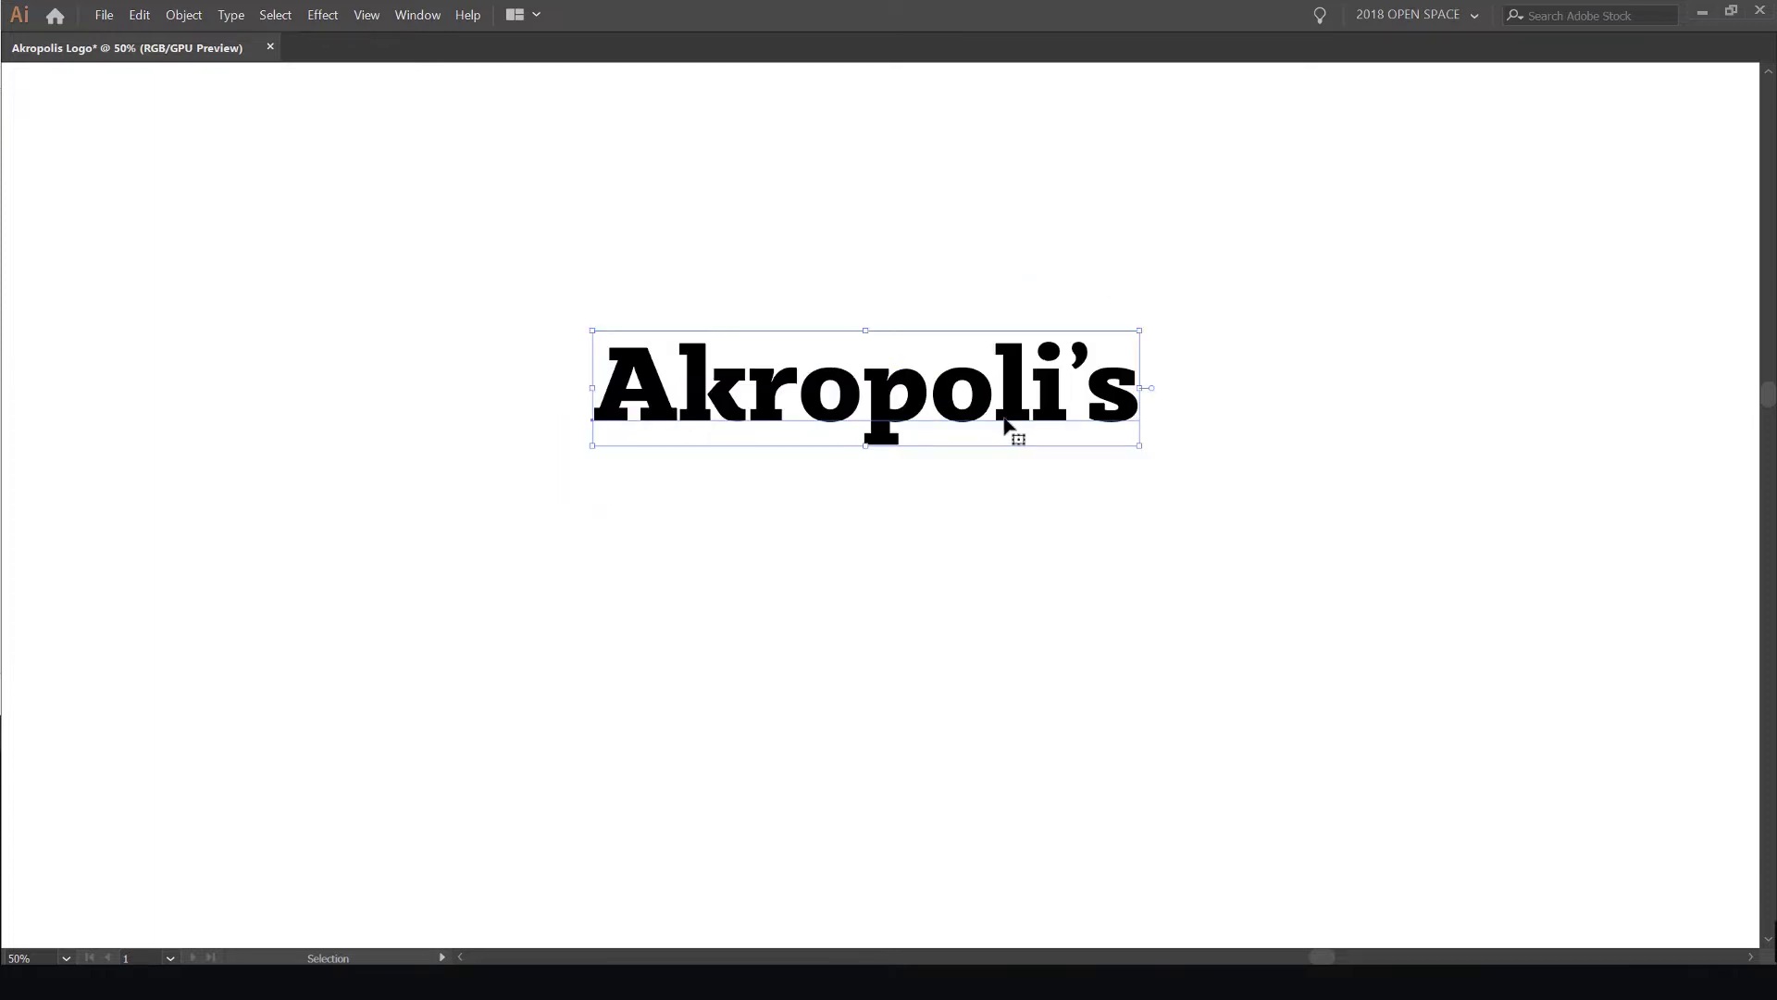
{"action": "left_click", "coordinate": [1054, 457]}
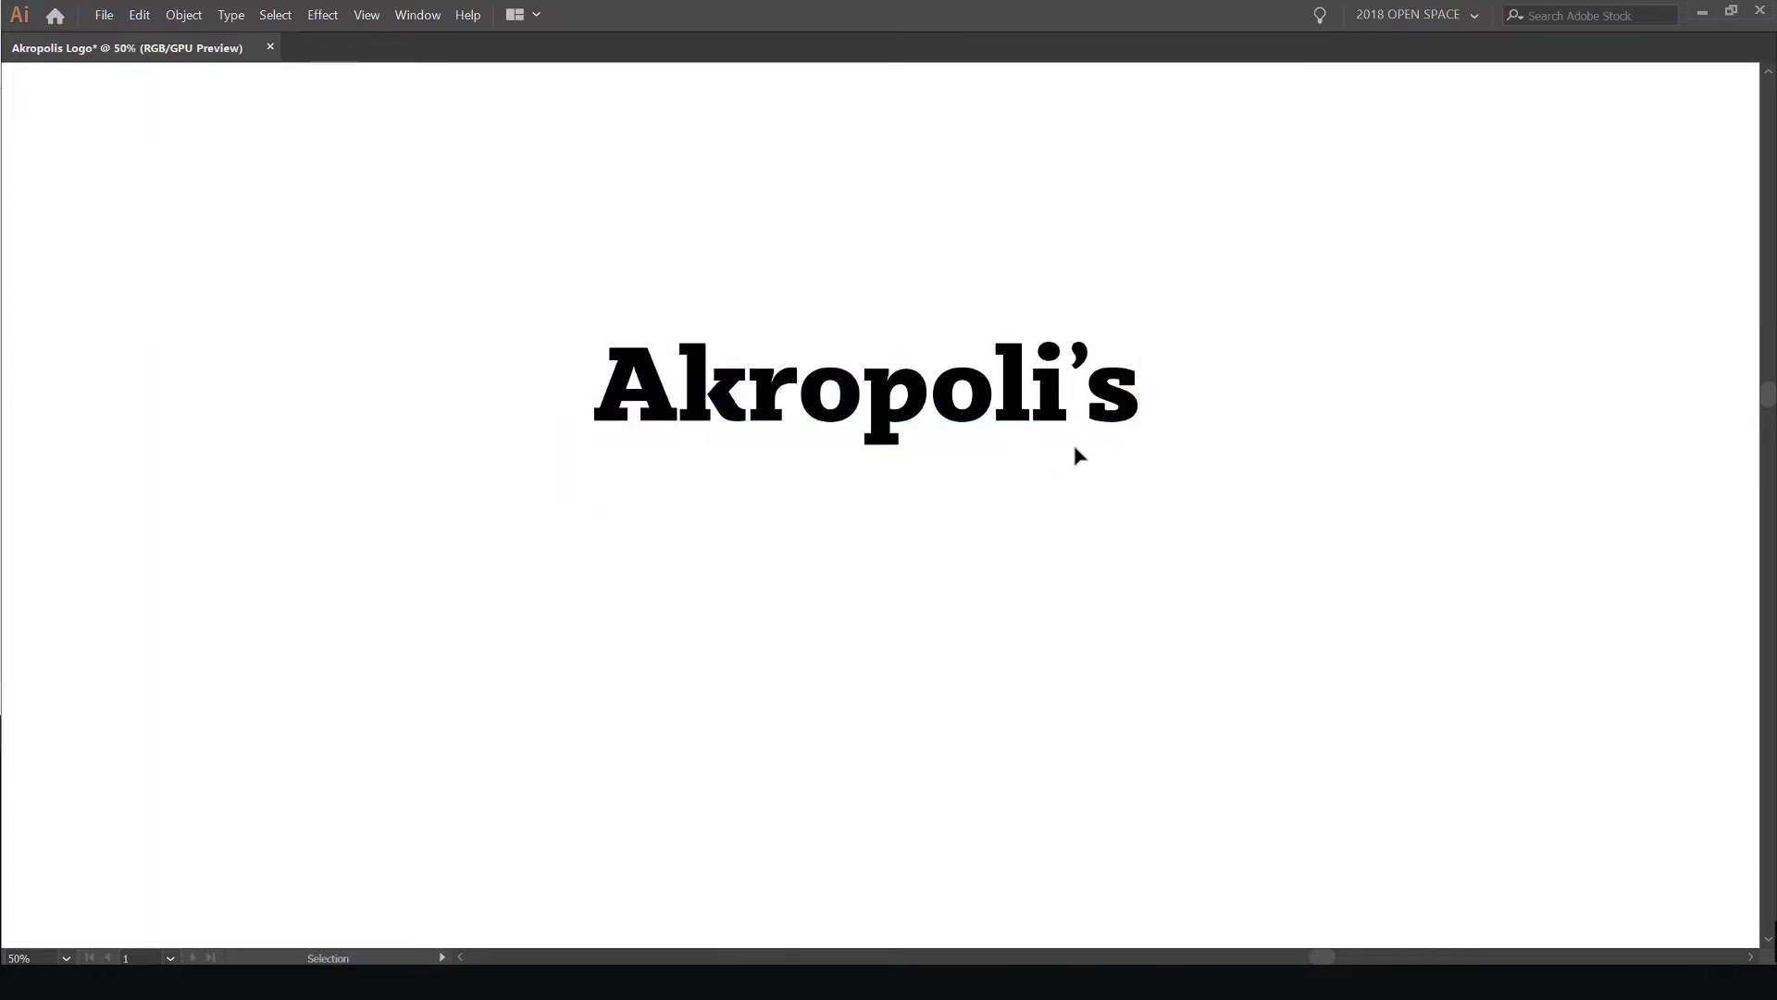
Place a copy of the upright wordmark directly below it
{"action": "left_click_drag", "start_coordinate": [1020, 426], "coordinate": [1016, 286]}
{"action": "left_click_drag", "start_coordinate": [1011, 242], "coordinate": [974, 493]}
{"action": "scroll", "coordinate": [1093, 578], "scroll_direction": "up", "scroll_amount": 1}
{"action": "key", "text": "Tab"}
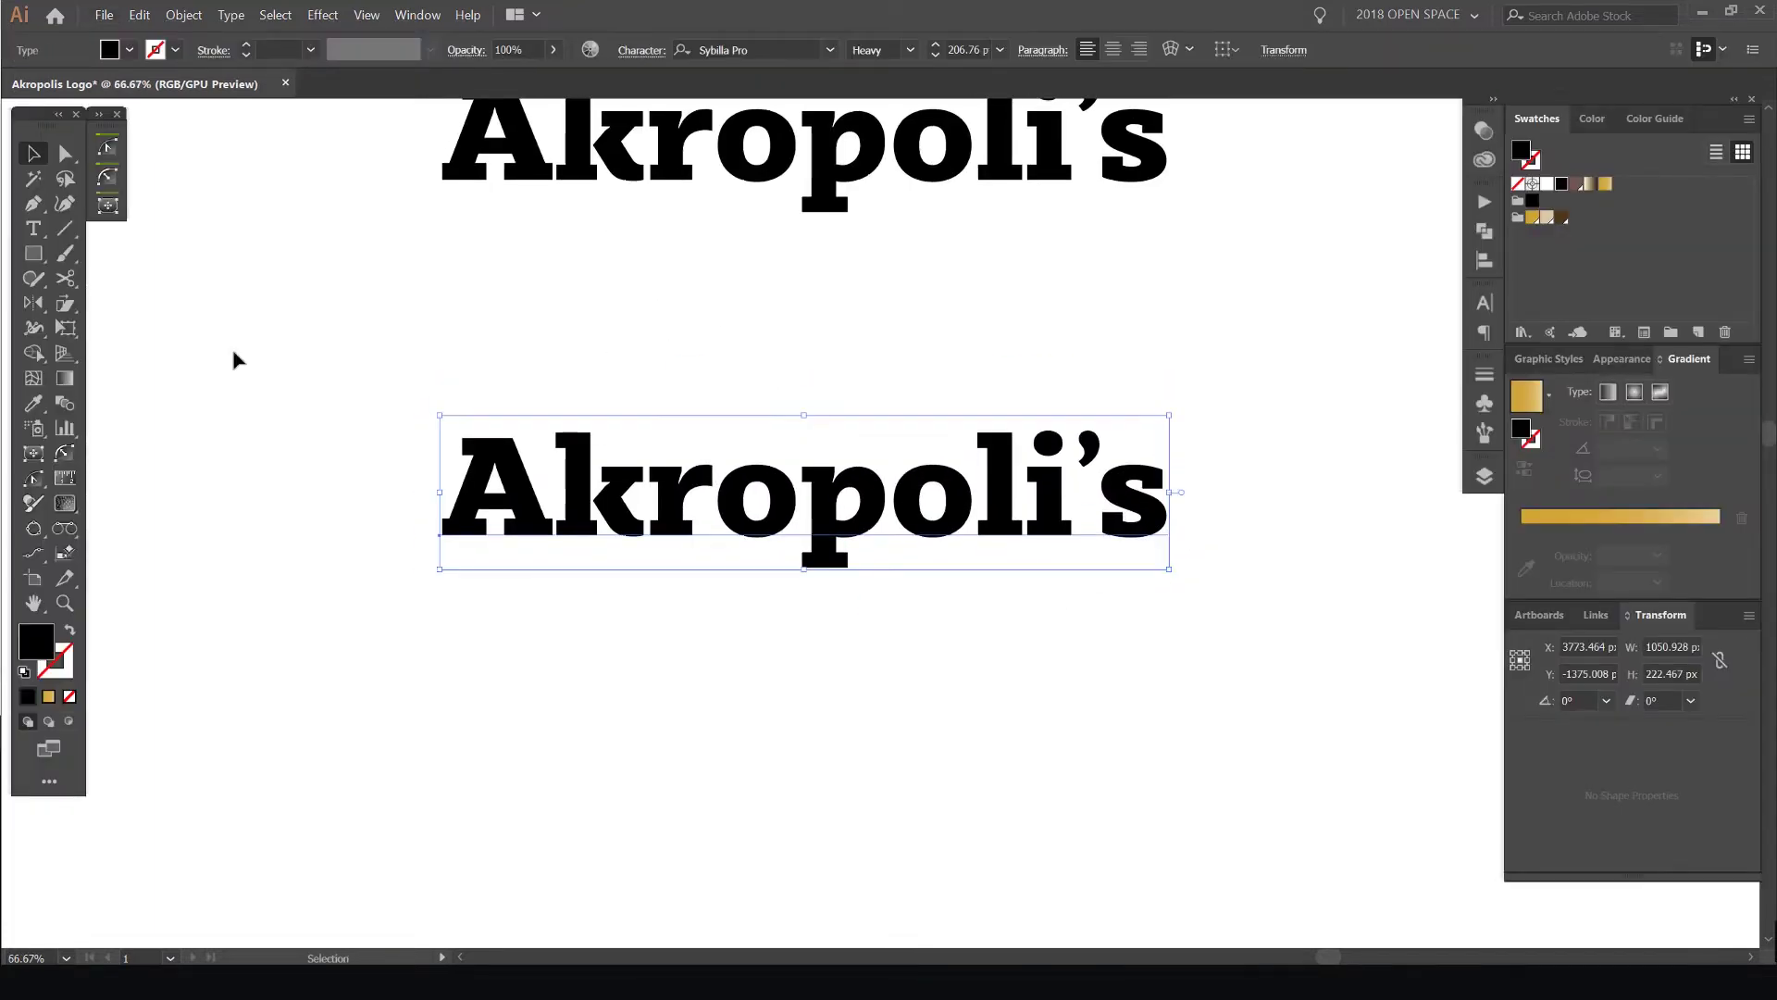
Shear the lower wordmark vertically so its baseline rises from the A towards the s
{"action": "left_click", "coordinate": [77, 311]}
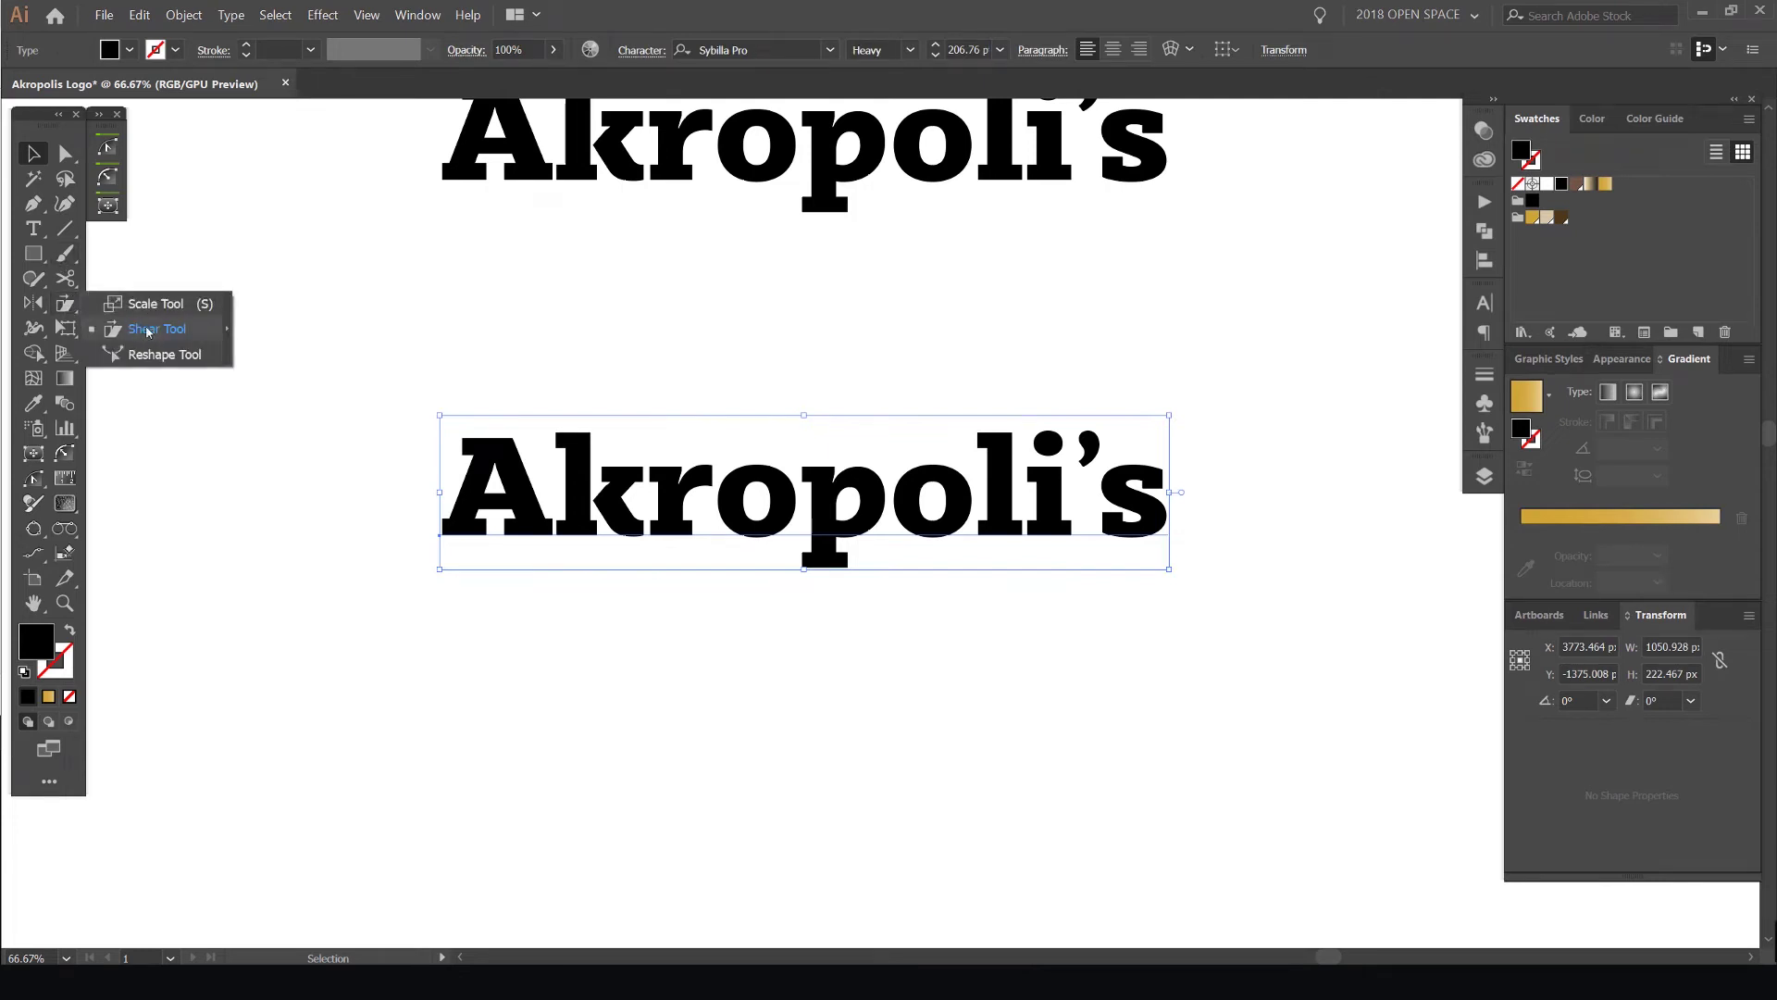
{"action": "left_click", "coordinate": [153, 330]}
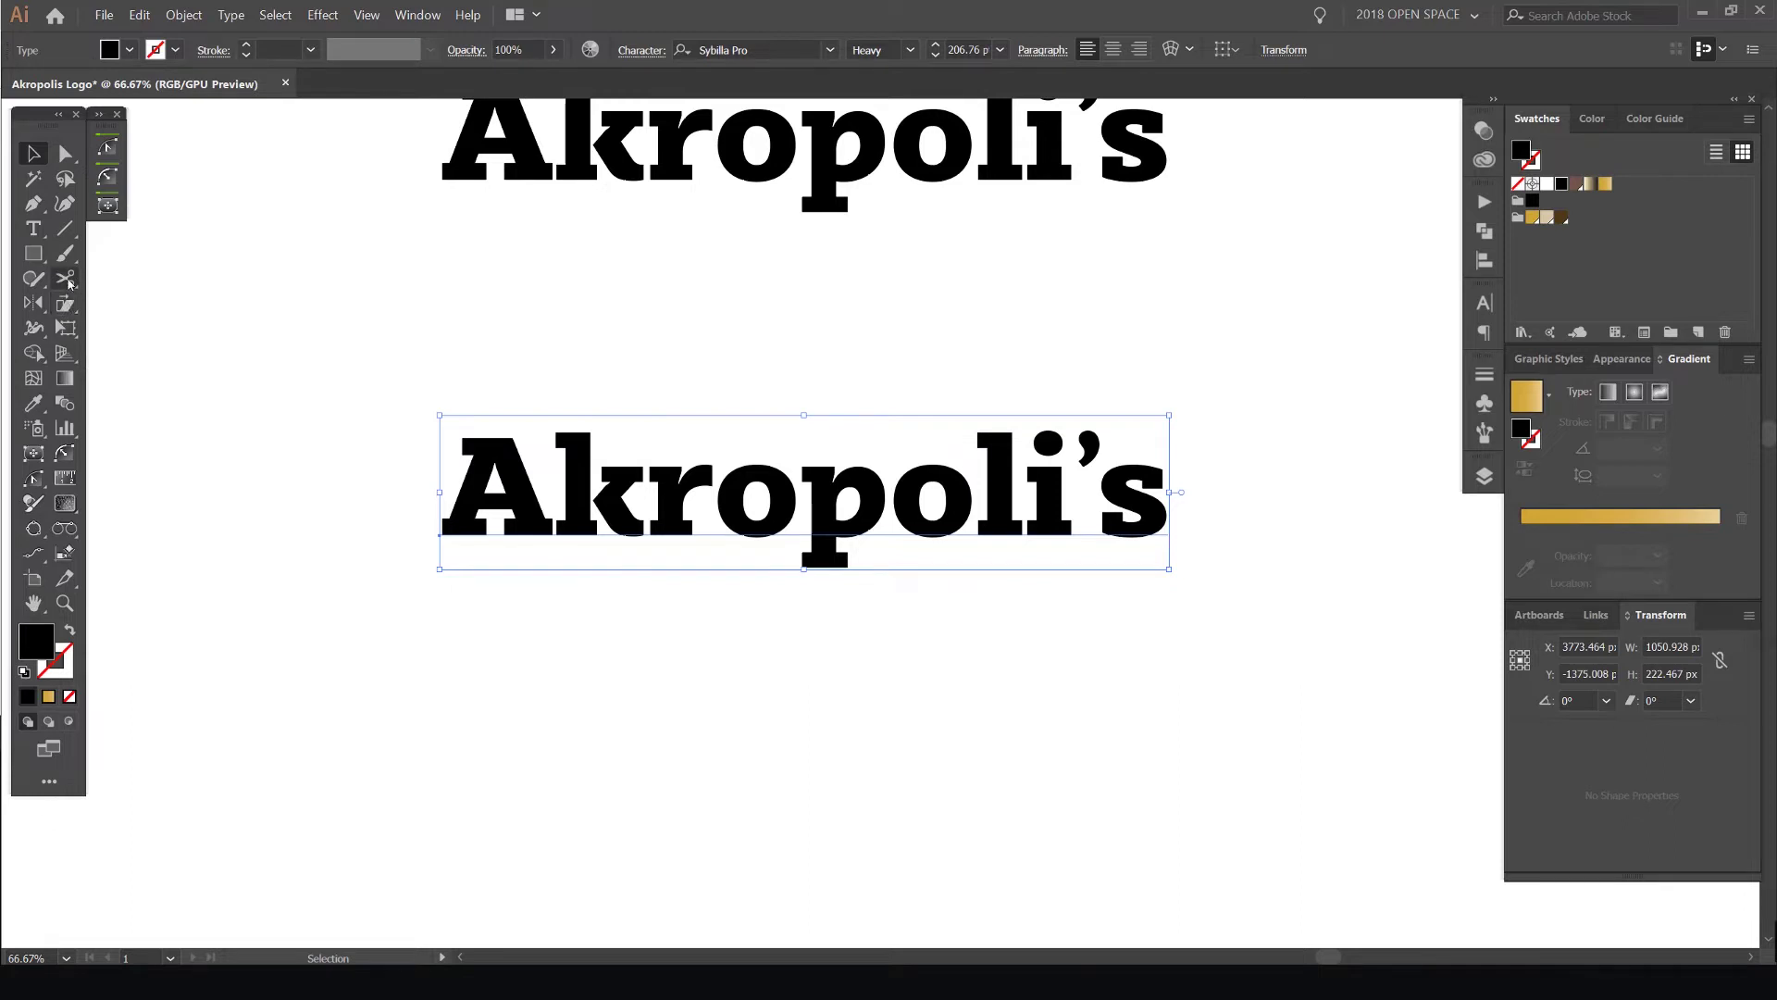
{"action": "left_click", "coordinate": [67, 305]}
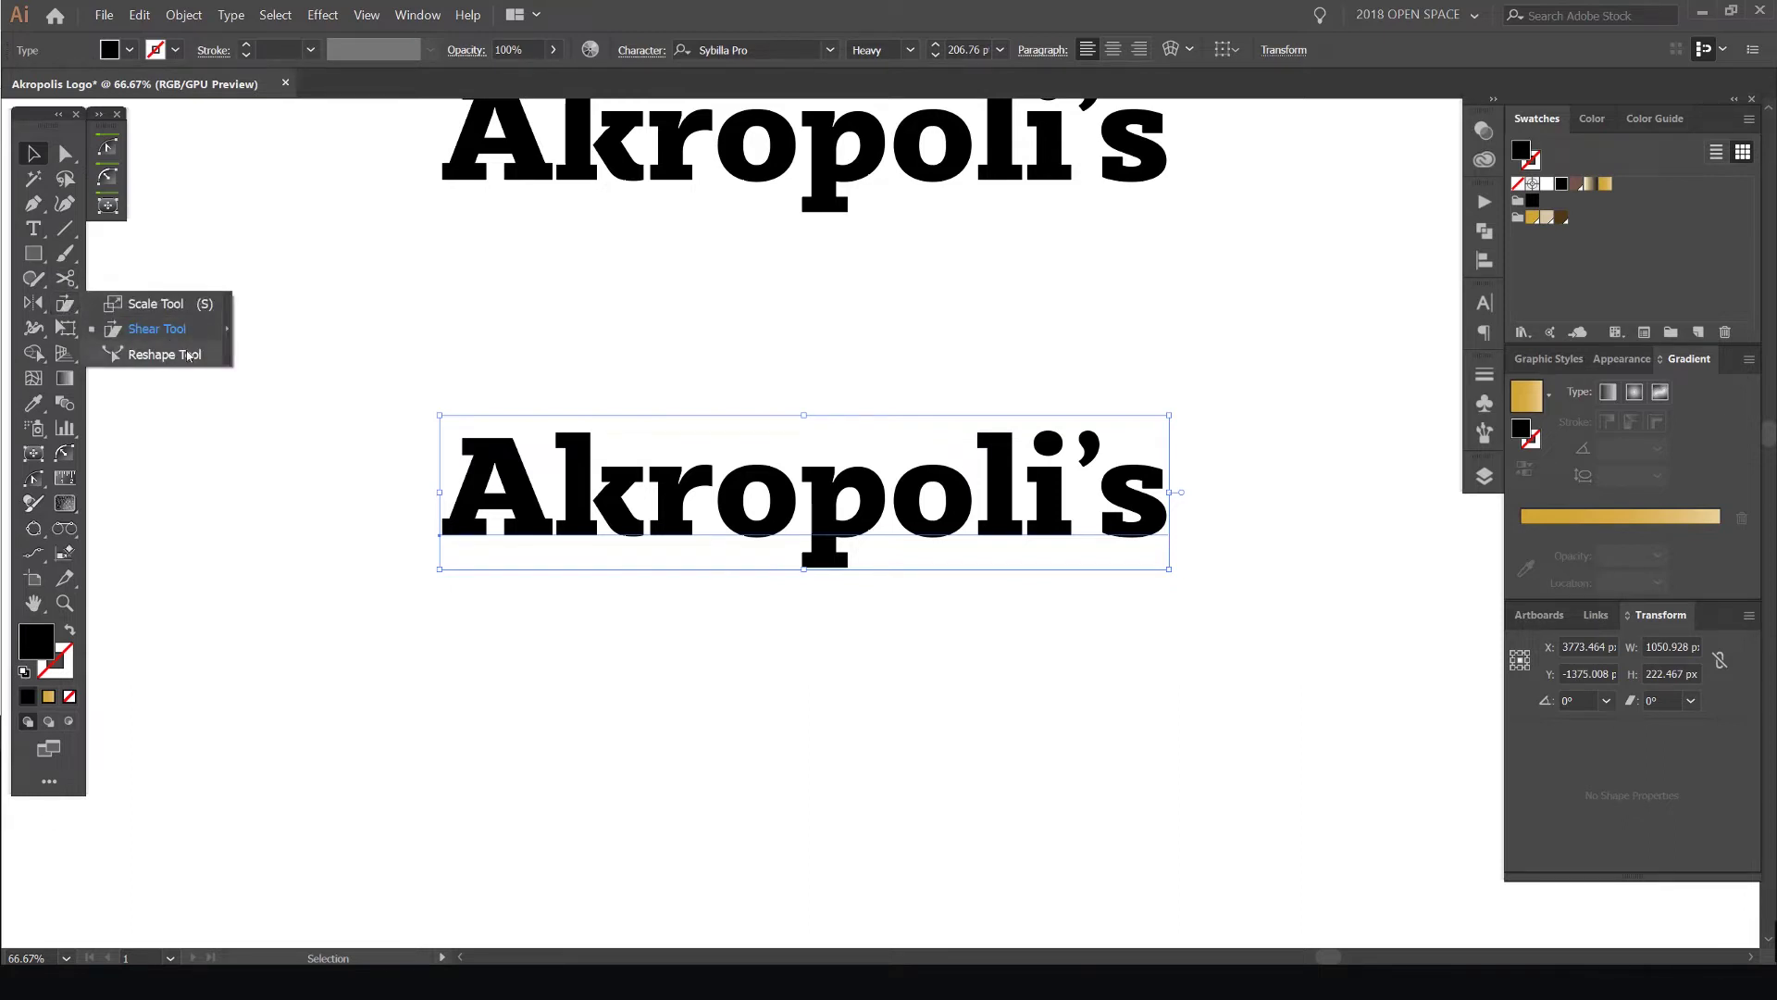
{"action": "left_click", "coordinate": [156, 329]}
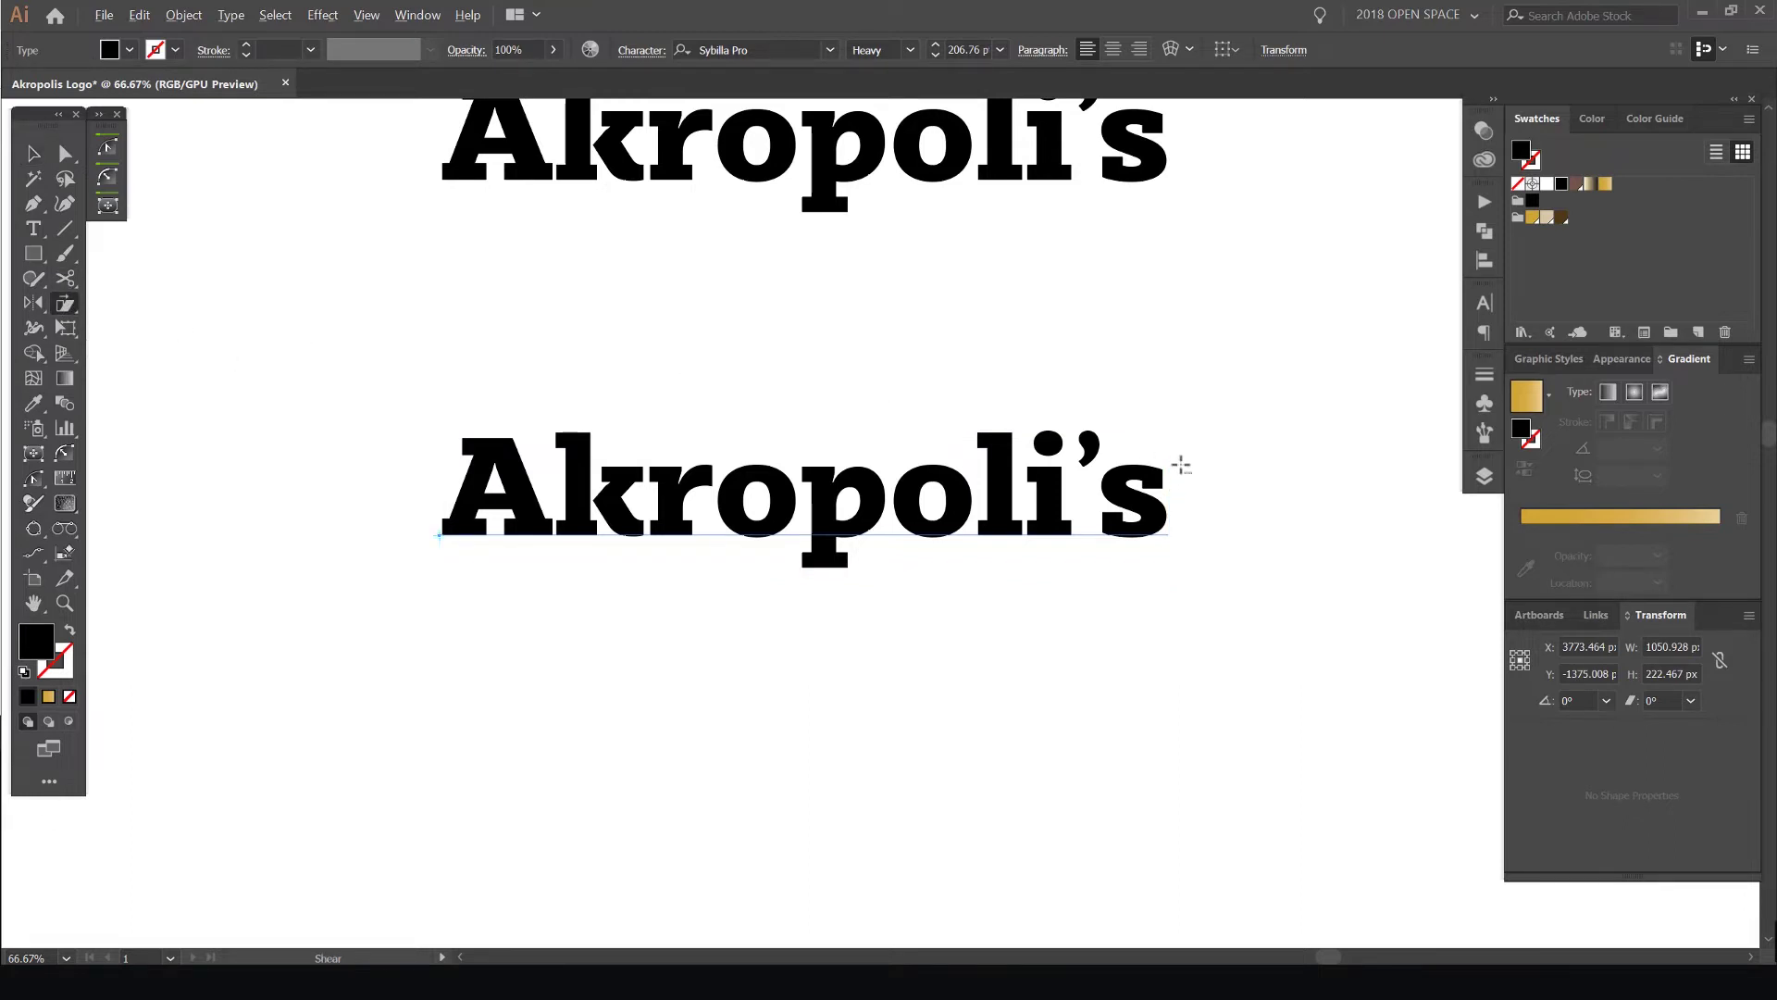
{"action": "scroll", "coordinate": [1181, 465], "scroll_direction": "up", "scroll_amount": 1}
{"action": "scroll", "coordinate": [1147, 455], "scroll_direction": "down", "scroll_amount": 1}
{"action": "left_click_drag", "start_coordinate": [1112, 458], "coordinate": [1269, 378]}
{"action": "scroll", "coordinate": [1163, 481], "scroll_direction": "up", "scroll_amount": 1}
{"action": "key", "text": "v"}
{"action": "left_click", "coordinate": [1297, 330]}
Duplicate the slanted wordmark directly below itself
{"action": "scroll", "coordinate": [1296, 328], "scroll_direction": "down", "scroll_amount": 2}
{"action": "scroll", "coordinate": [1309, 300], "scroll_direction": "down", "scroll_amount": 2}
{"action": "left_click_drag", "start_coordinate": [1310, 300], "coordinate": [1099, 301]}
{"action": "left_click_drag", "start_coordinate": [1062, 361], "coordinate": [1065, 450]}
{"action": "left_click", "coordinate": [1225, 456]}
{"action": "scroll", "coordinate": [1200, 403], "scroll_direction": "up", "scroll_amount": 2}
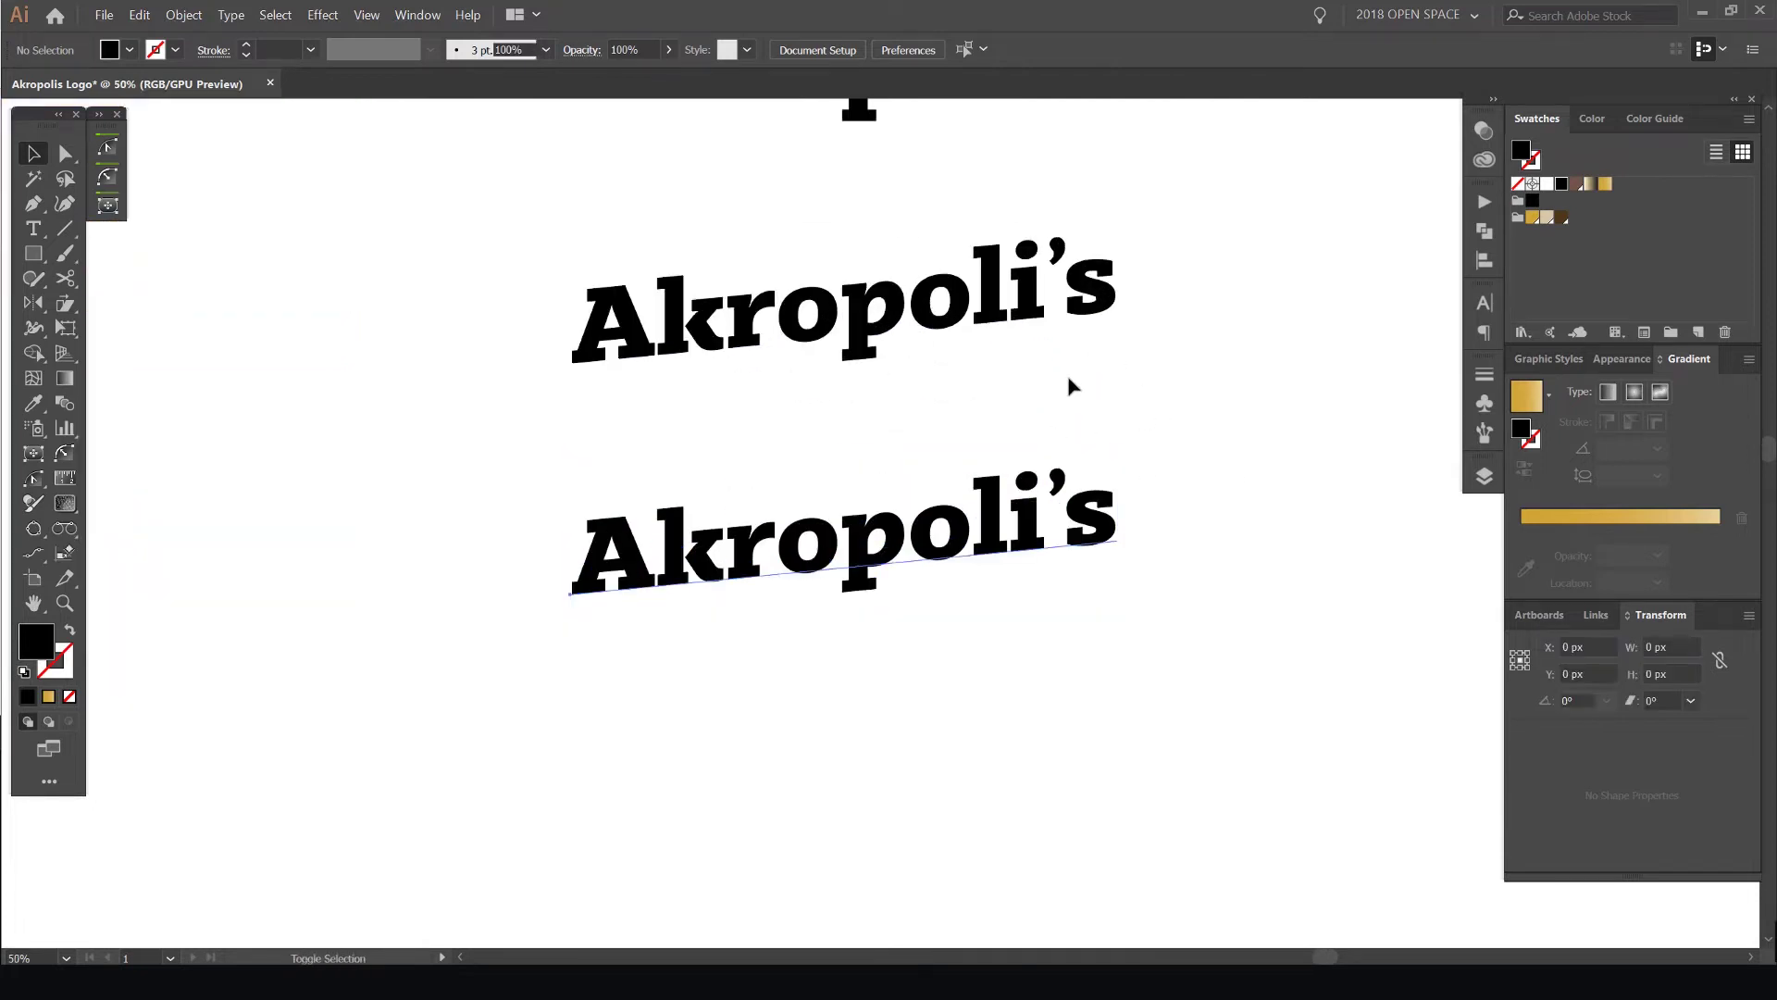
Examine the temple and its columns in the finished logo on the dark brown background
{"action": "scroll", "coordinate": [987, 389], "scroll_direction": "down", "scroll_amount": 2}
{"action": "left_click_drag", "start_coordinate": [670, 413], "coordinate": [983, 413]}
{"action": "left_click_drag", "start_coordinate": [407, 400], "coordinate": [544, 440]}
{"action": "scroll", "coordinate": [582, 472], "scroll_direction": "up", "scroll_amount": 1}
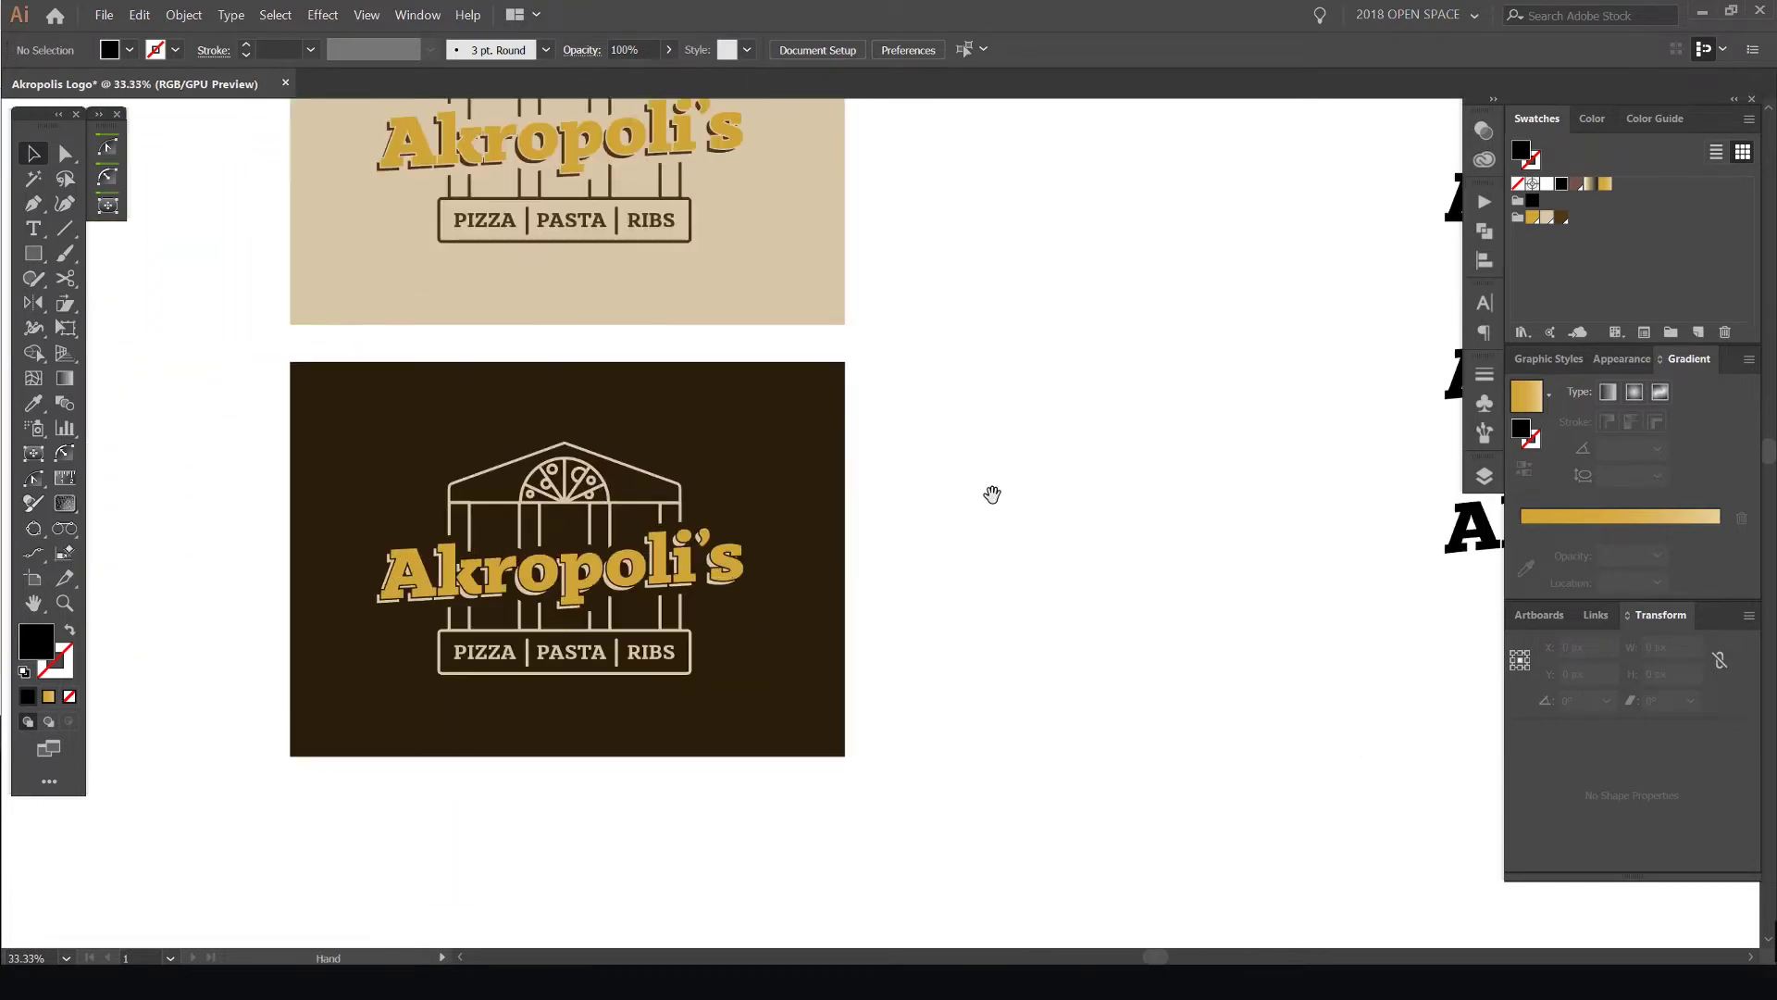
{"action": "left_click_drag", "start_coordinate": [1333, 548], "coordinate": [589, 463]}
{"action": "scroll", "coordinate": [967, 581], "scroll_direction": "up", "scroll_amount": 1}
{"action": "left_click_drag", "start_coordinate": [768, 567], "coordinate": [800, 403]}
Draw a tall, narrow rectangle 64 px wide and 576 px high below the slanted wordmark as a temple column
{"action": "key", "text": "m"}
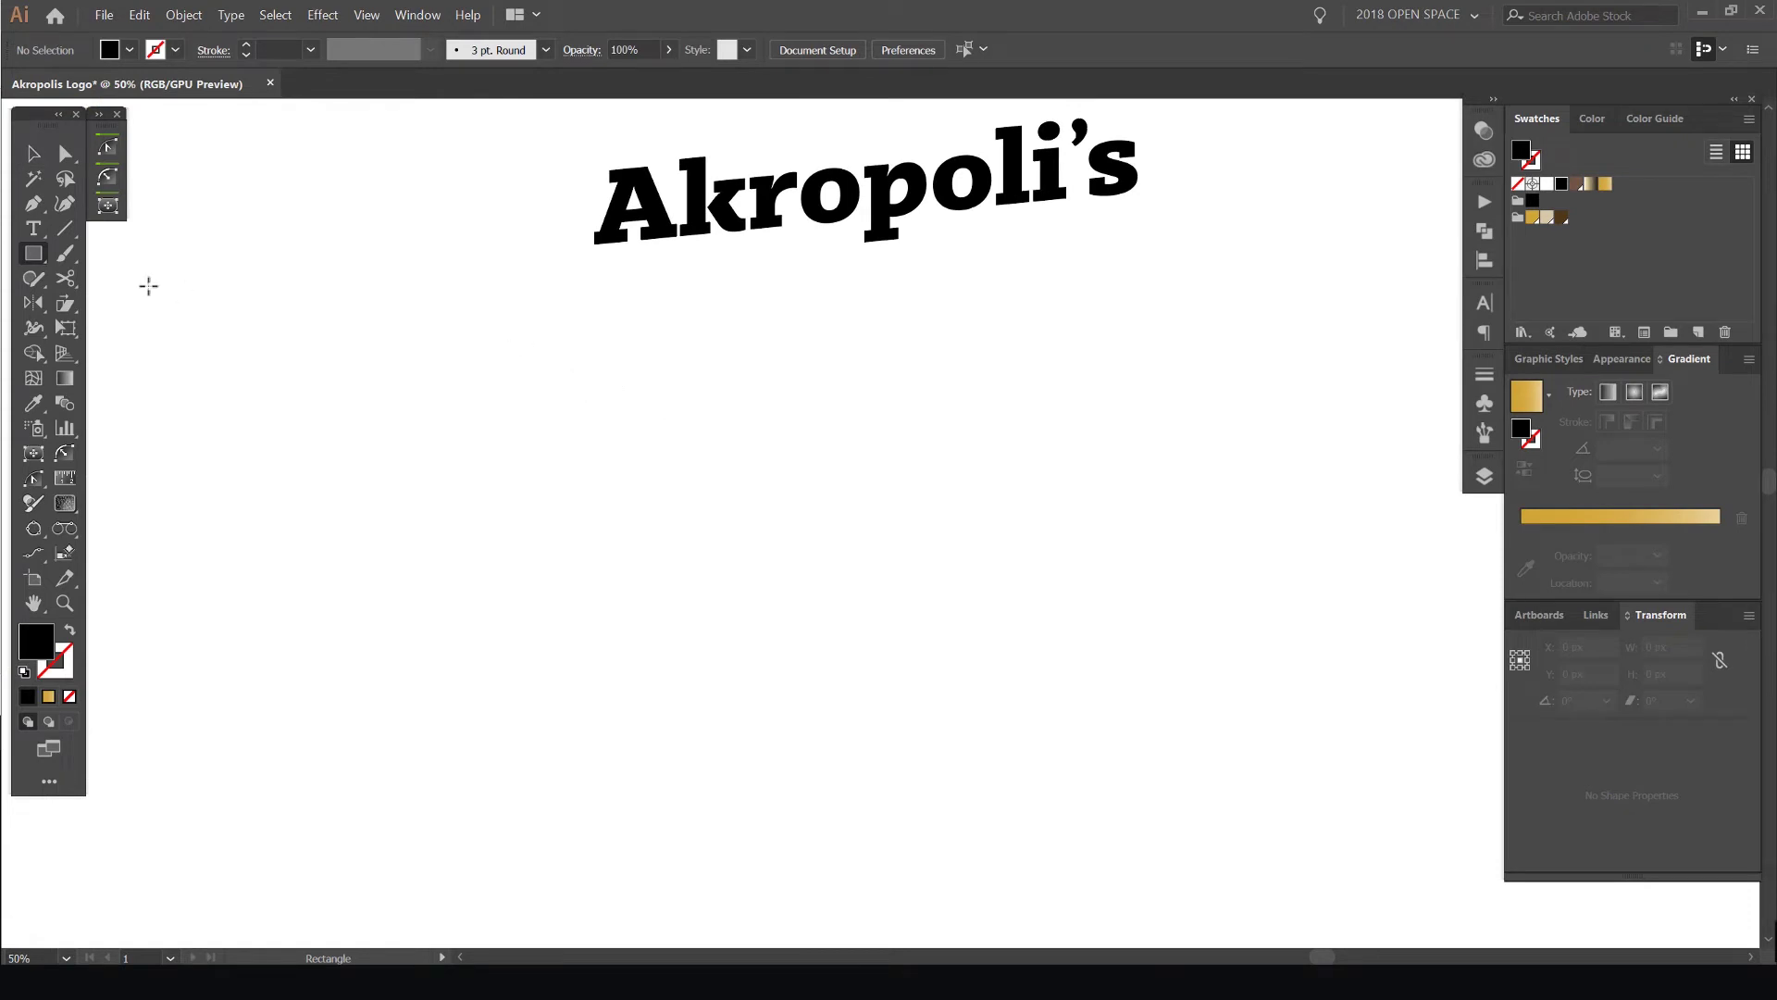
{"action": "left_click", "coordinate": [41, 254]}
{"action": "left_click_drag", "start_coordinate": [596, 372], "coordinate": [632, 748]}
{"action": "left_click_drag", "start_coordinate": [651, 687], "coordinate": [631, 672]}
{"action": "left_click", "coordinate": [616, 493]}
{"action": "type", "text": "v"}
{"action": "key", "text": "Escape"}
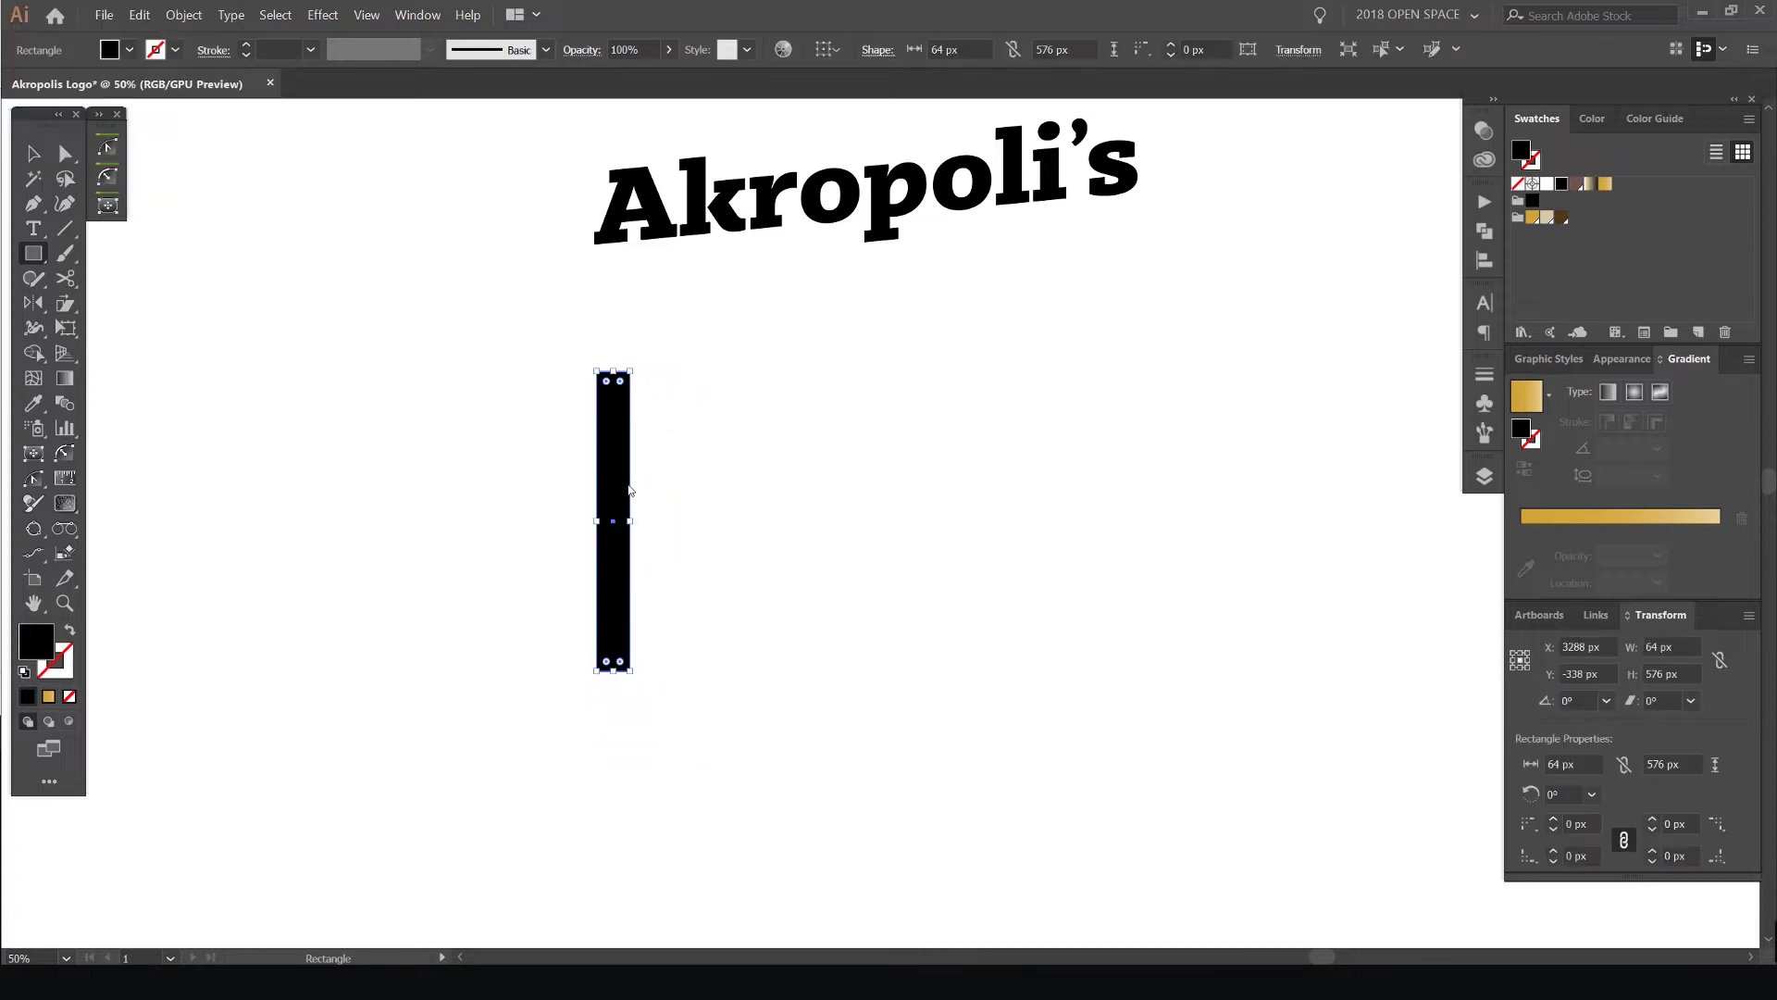
Swap the column's fill and stroke so it is only outlined in black, and set the stroke to 8 pt
{"action": "key", "text": "v"}
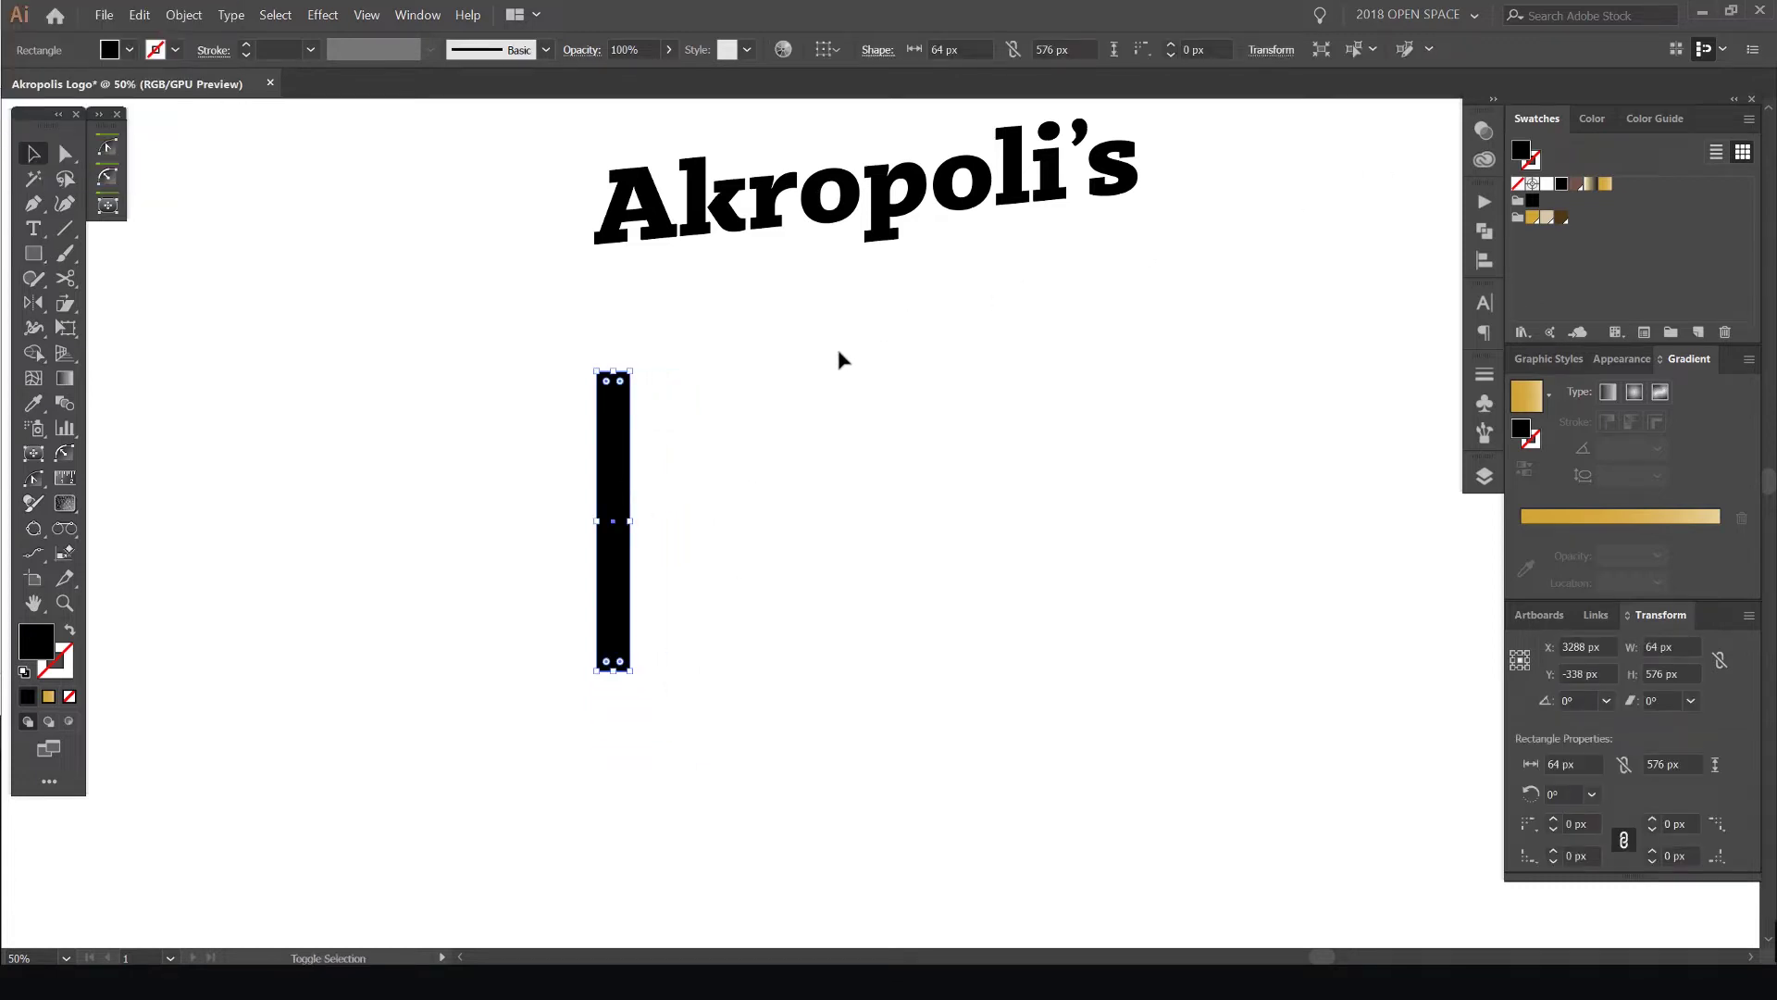
{"action": "key", "text": "shift+x"}
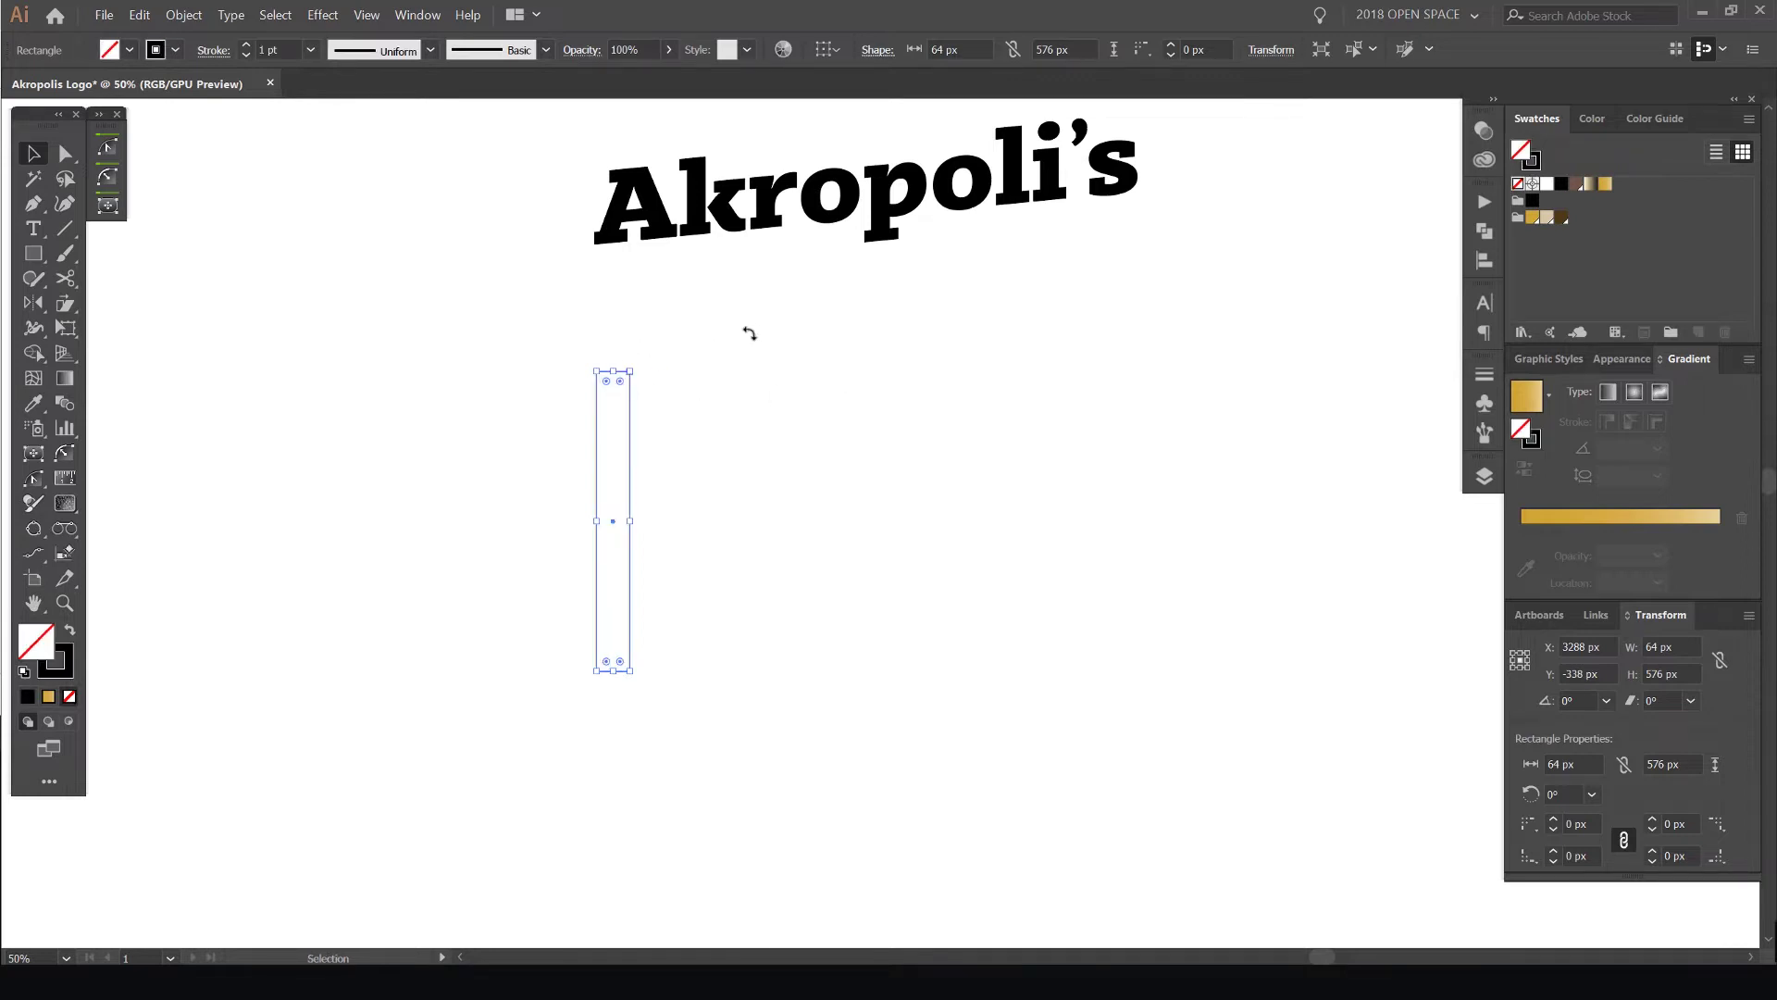
{"action": "left_click", "coordinate": [248, 45]}
{"action": "left_click", "coordinate": [248, 46], "text": "shift"}
{"action": "left_click", "coordinate": [249, 55]}
{"action": "left_click", "coordinate": [249, 54]}
{"action": "left_click", "coordinate": [488, 217]}
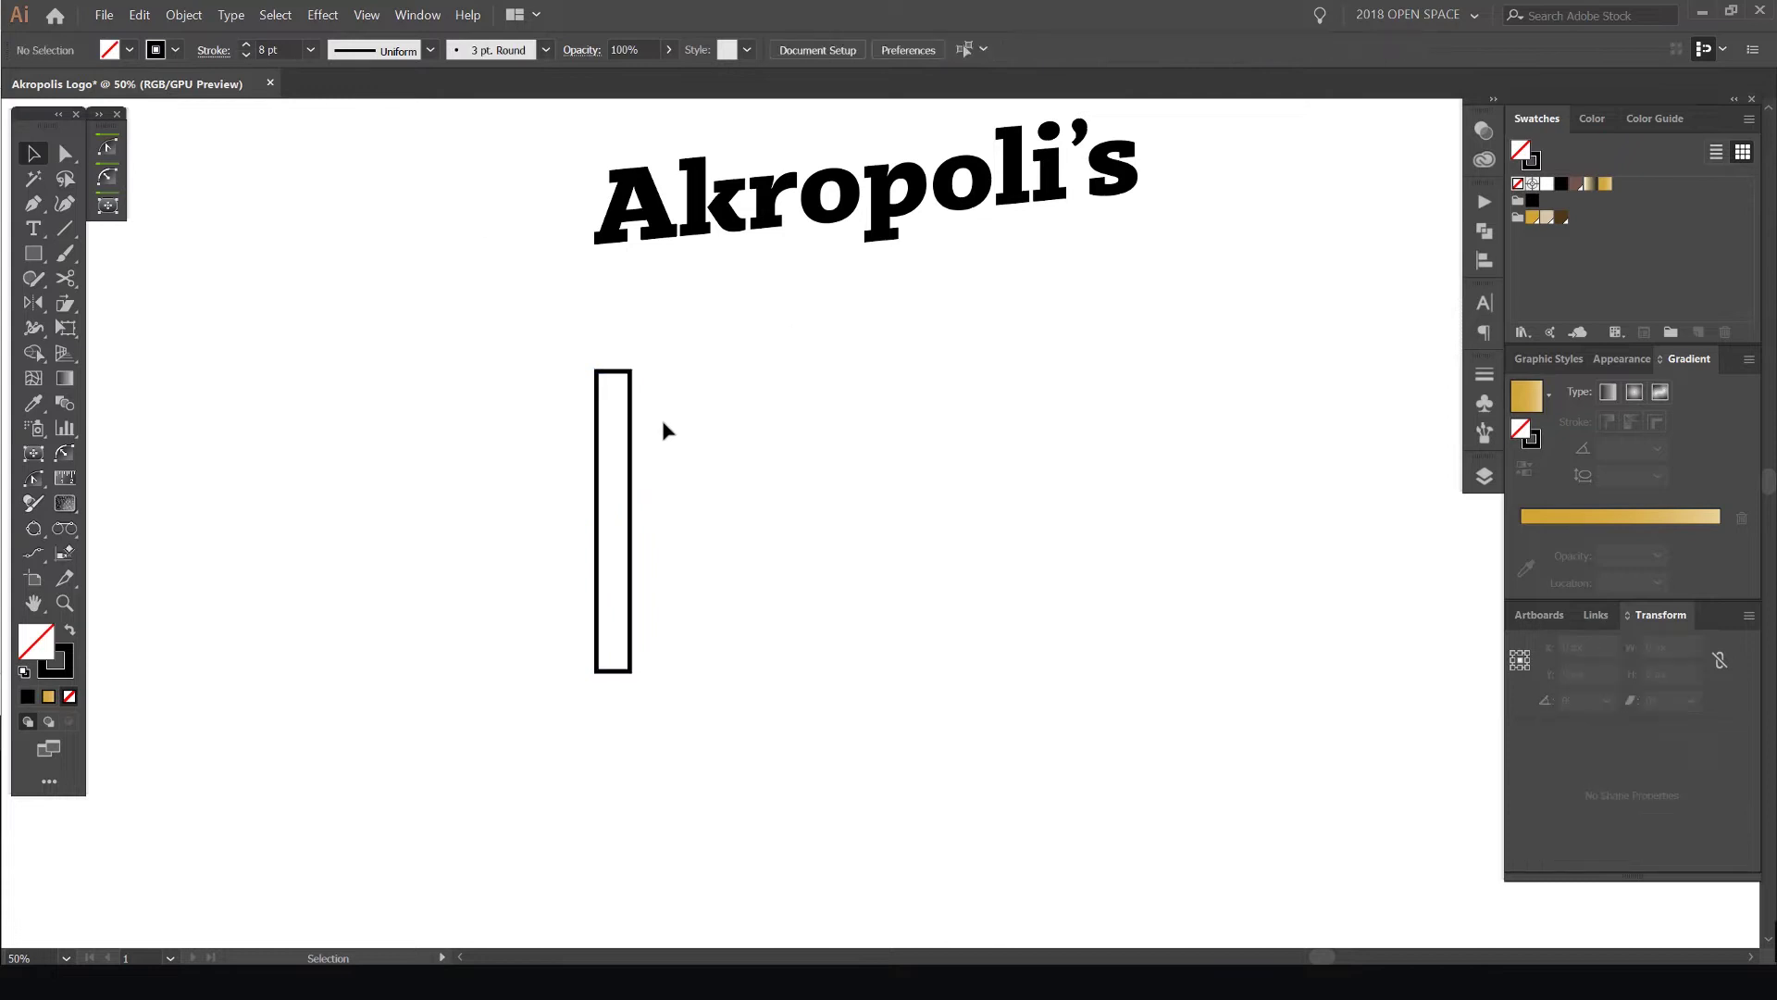
Widen the outlined column to 91 px and copy it sideways at equal spacing to make four columns
{"action": "left_click_drag", "start_coordinate": [631, 422], "coordinate": [683, 400]}
{"action": "scroll", "coordinate": [681, 500], "scroll_direction": "up", "scroll_amount": 1}
{"action": "left_click_drag", "start_coordinate": [683, 498], "coordinate": [703, 497]}
{"action": "left_click", "coordinate": [858, 445]}
{"action": "left_click_drag", "start_coordinate": [784, 425], "coordinate": [736, 402]}
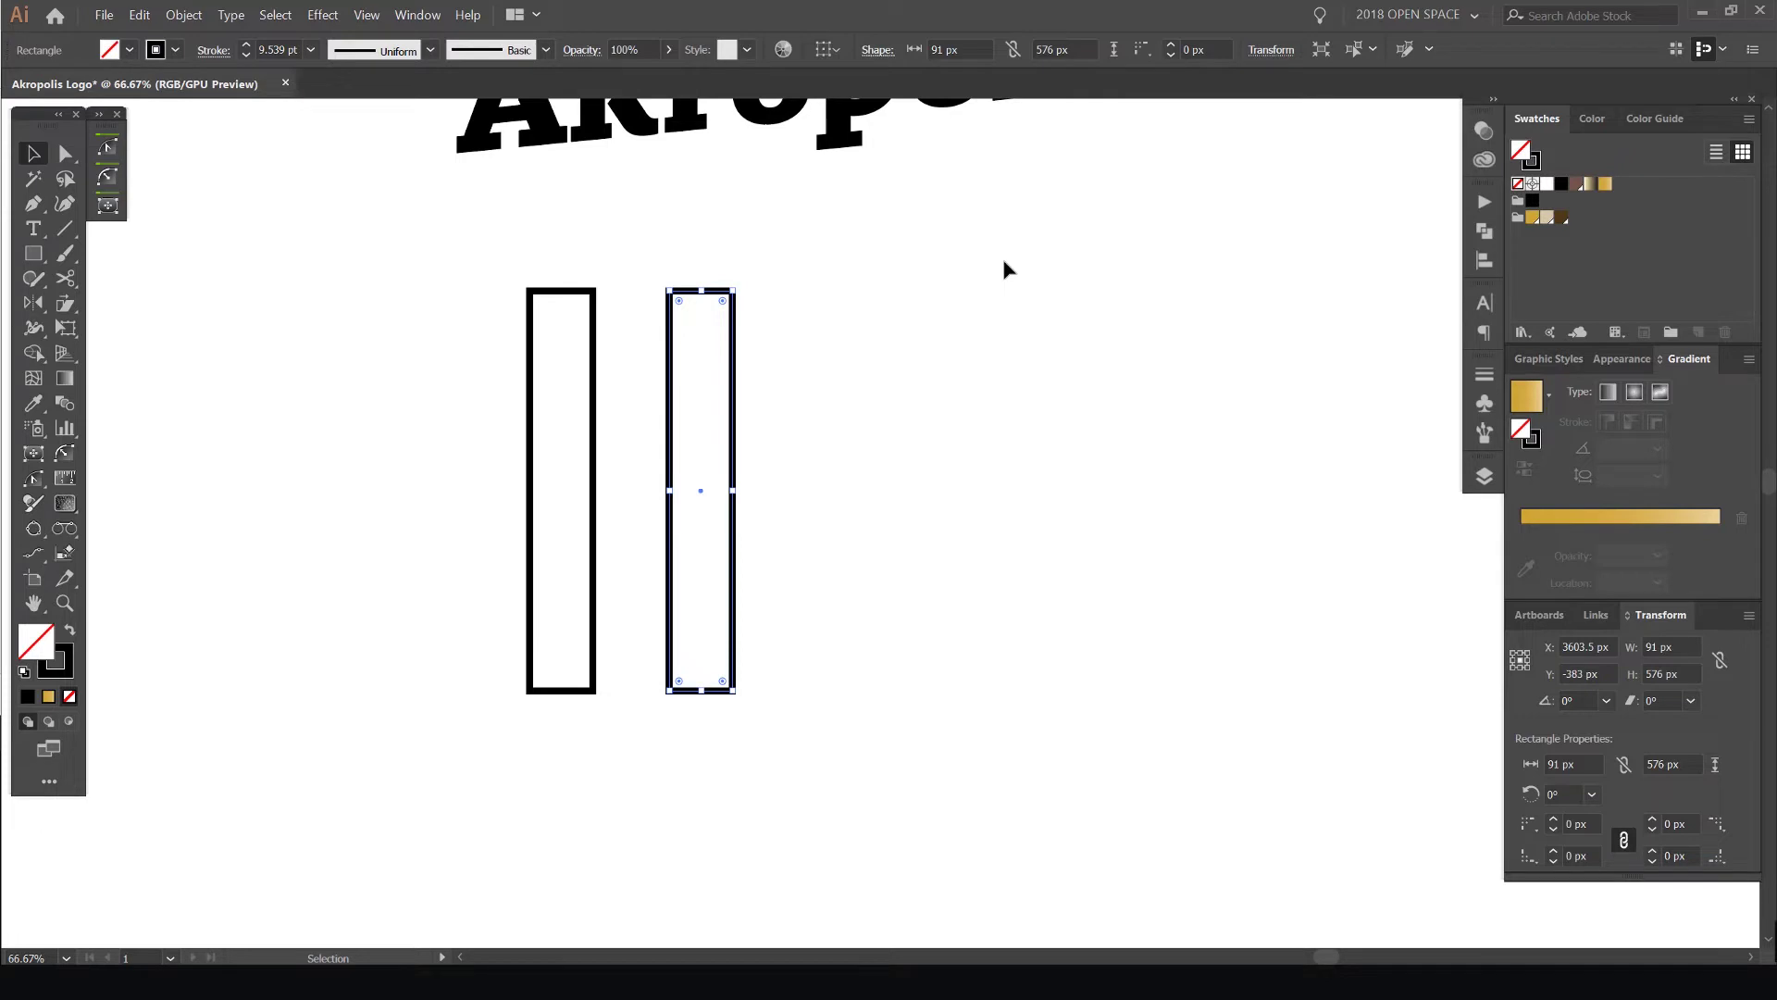
{"action": "key", "text": "ctrl+d"}
{"action": "key", "text": "ctrl+d"}
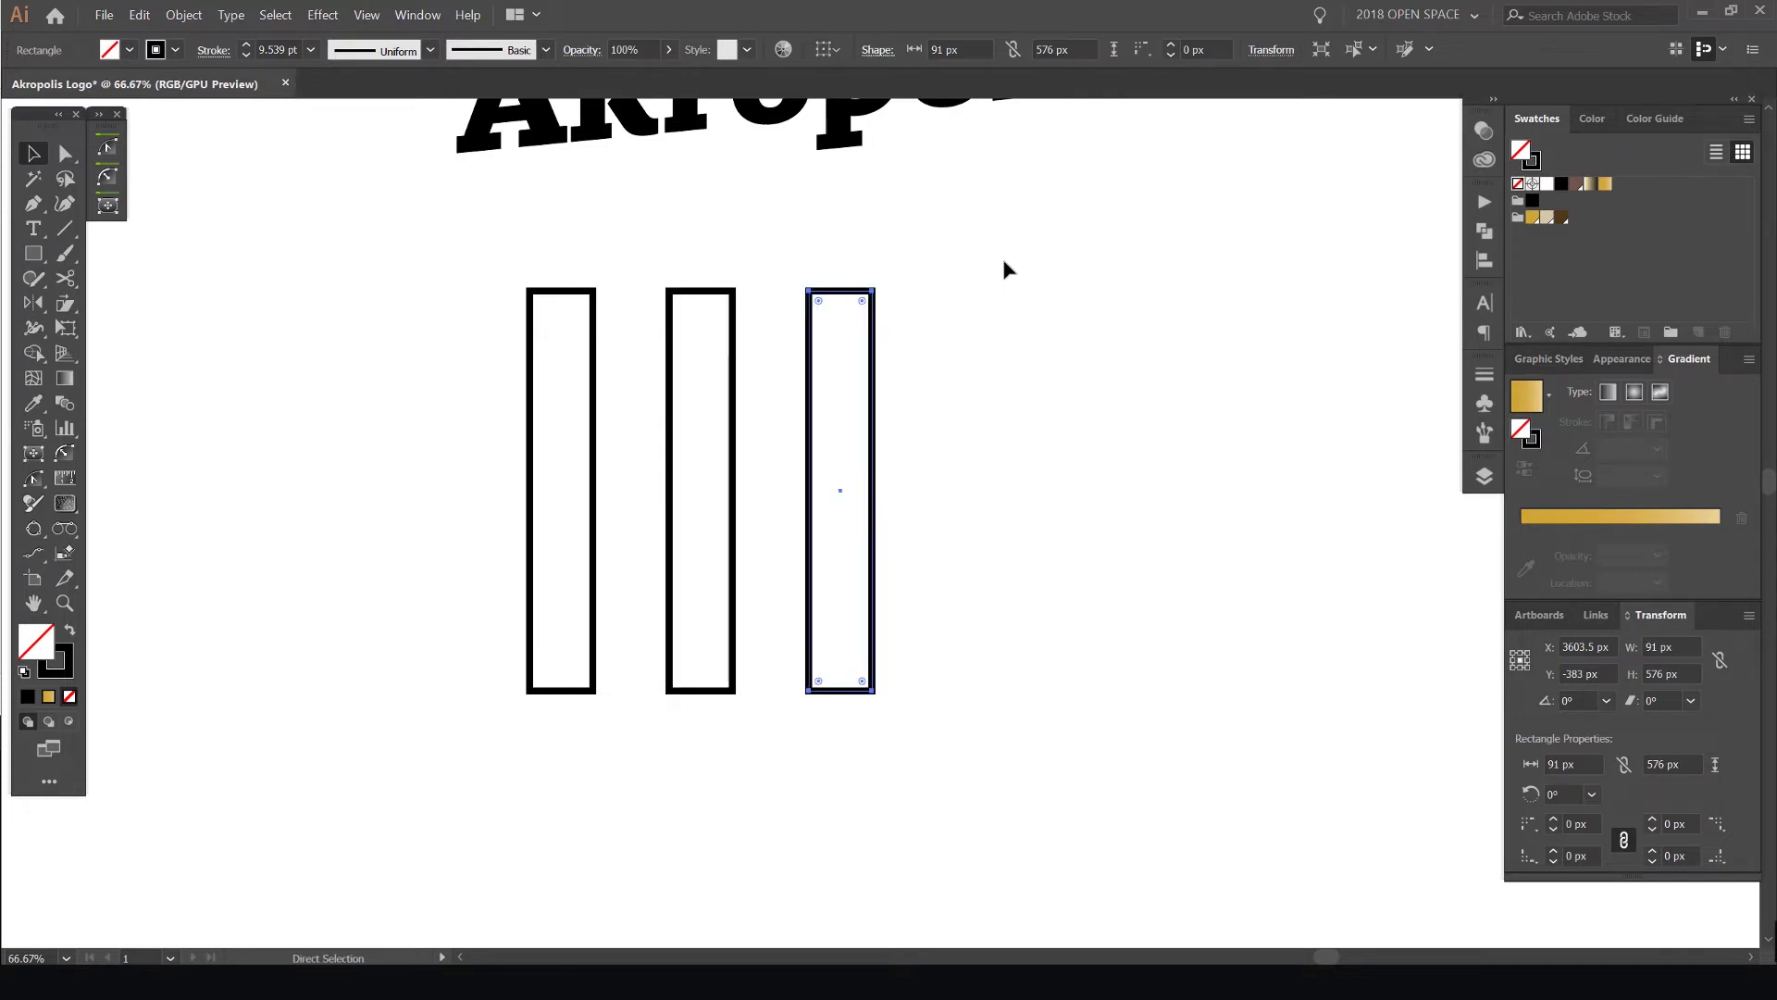
Move all four columns straight down together to Y -143 px, leaving room for a roof beneath the wordmark
{"action": "scroll", "coordinate": [1041, 253], "scroll_direction": "down", "scroll_amount": 3}
{"action": "scroll", "coordinate": [1091, 284], "scroll_direction": "up", "scroll_amount": 1}
{"action": "left_click_drag", "start_coordinate": [1166, 263], "coordinate": [627, 420]}
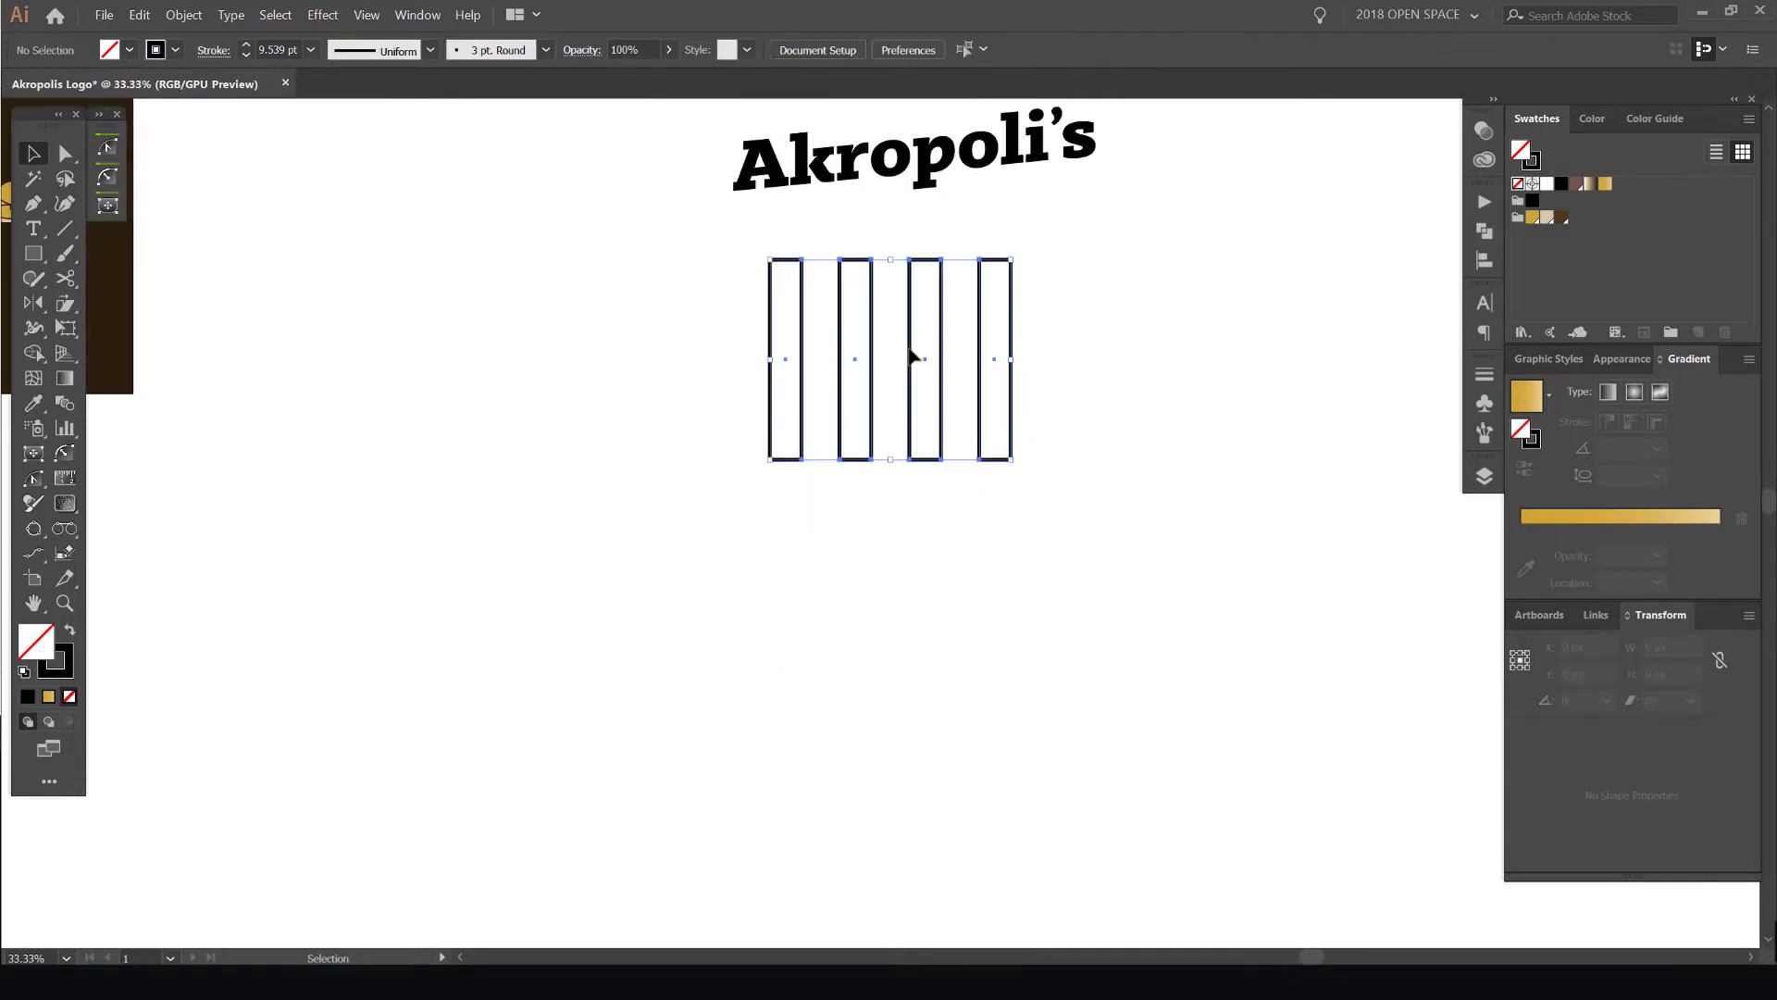
{"action": "key", "text": "shift+Down"}
{"action": "key", "text": "shift+Down"}
{"action": "key", "text": "shift+Down"}
{"action": "key", "text": "shift+Down"}
{"action": "key", "text": "shift+Down"}
{"action": "key", "text": "shift+Down"}
{"action": "key", "text": "shift+Down"}
{"action": "key", "text": "shift+Down"}
{"action": "key", "text": "shift+Down"}
{"action": "key", "text": "shift+Down"}
{"action": "key", "text": "shift+Down"}
{"action": "key", "text": "shift+Down"}
{"action": "key", "text": "shift+Down"}
{"action": "left_click", "coordinate": [1019, 266]}
{"action": "left_click_drag", "start_coordinate": [1019, 266], "coordinate": [525, 691]}
{"action": "scroll", "coordinate": [986, 333], "scroll_direction": "up", "scroll_amount": 1}
{"action": "key", "text": "shift+Down"}
{"action": "key", "text": "shift+Down"}
{"action": "key", "text": "shift+Down"}
{"action": "key", "text": "shift+Down"}
{"action": "key", "text": "shift+Down"}
{"action": "key", "text": "shift+Down"}
{"action": "key", "text": "shift+Down"}
{"action": "key", "text": "shift+Down"}
{"action": "key", "text": "shift+Down"}
{"action": "key", "text": "shift+Down"}
{"action": "key", "text": "shift+Down"}
{"action": "key", "text": "shift+Down"}
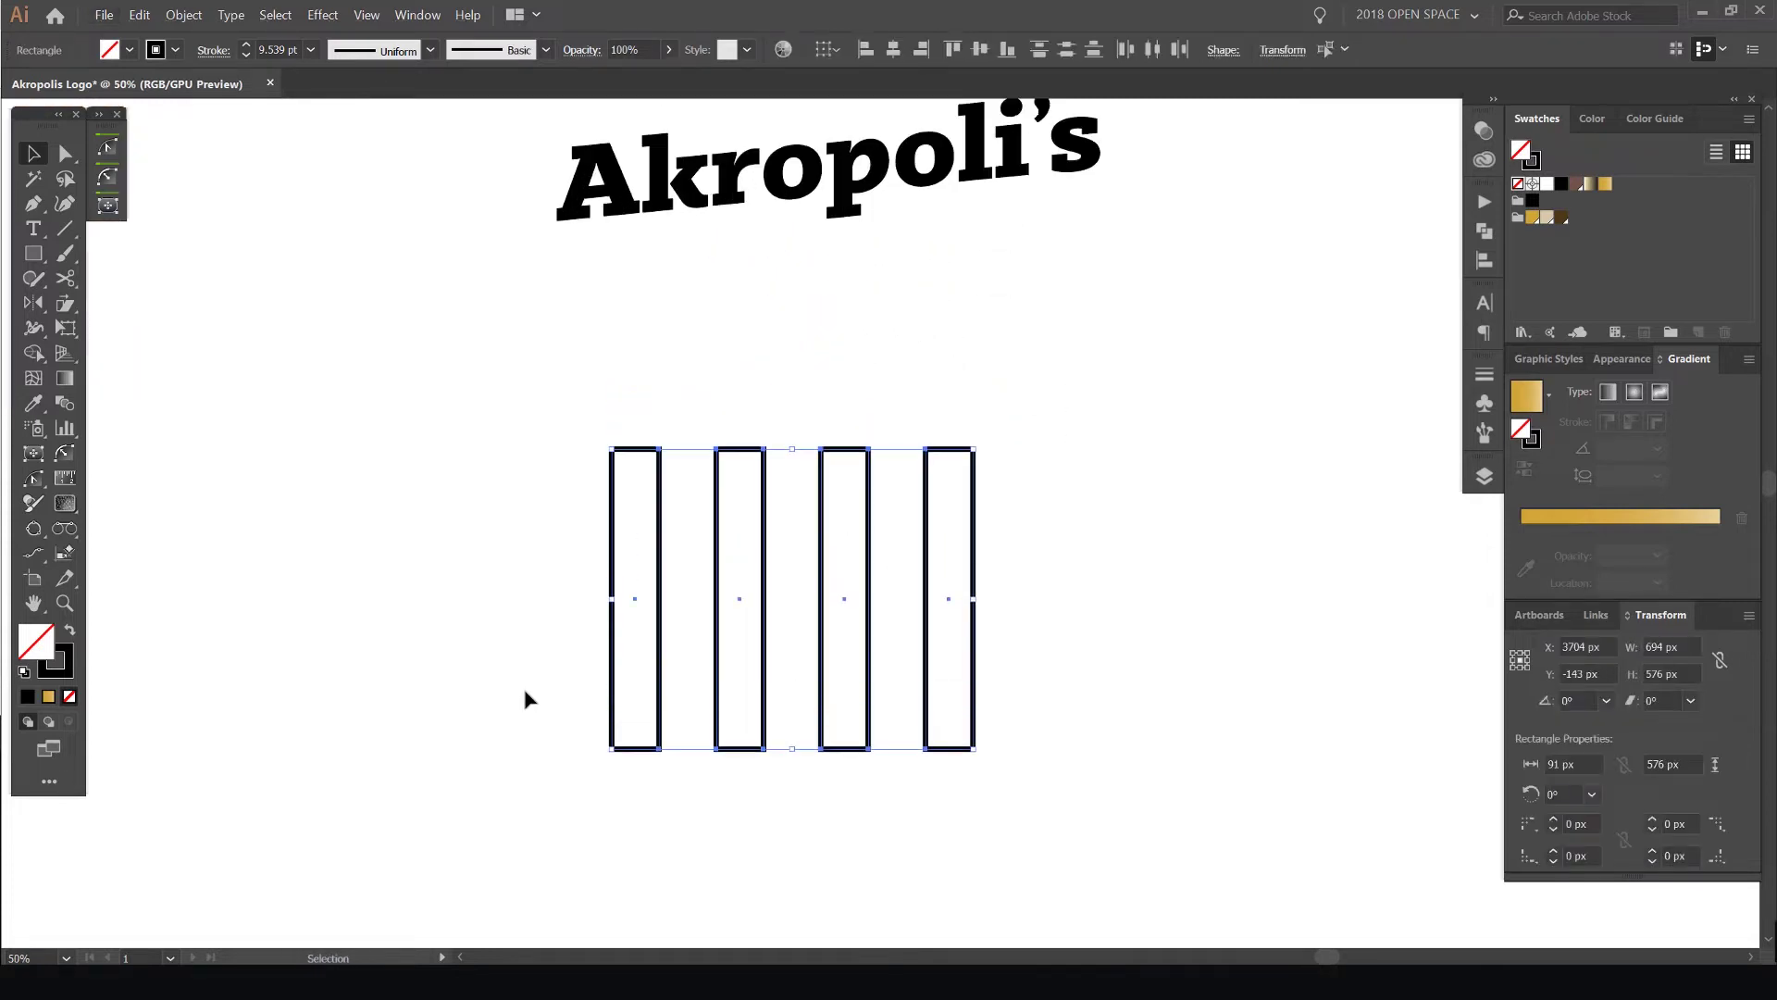
Draw an outlined horizontal rectangle about 876 px wide just above the four columns, overhanging them on both sides
{"action": "left_click", "coordinate": [820, 287]}
{"action": "key", "text": "m"}
{"action": "scroll", "coordinate": [737, 367], "scroll_direction": "up", "scroll_amount": 1}
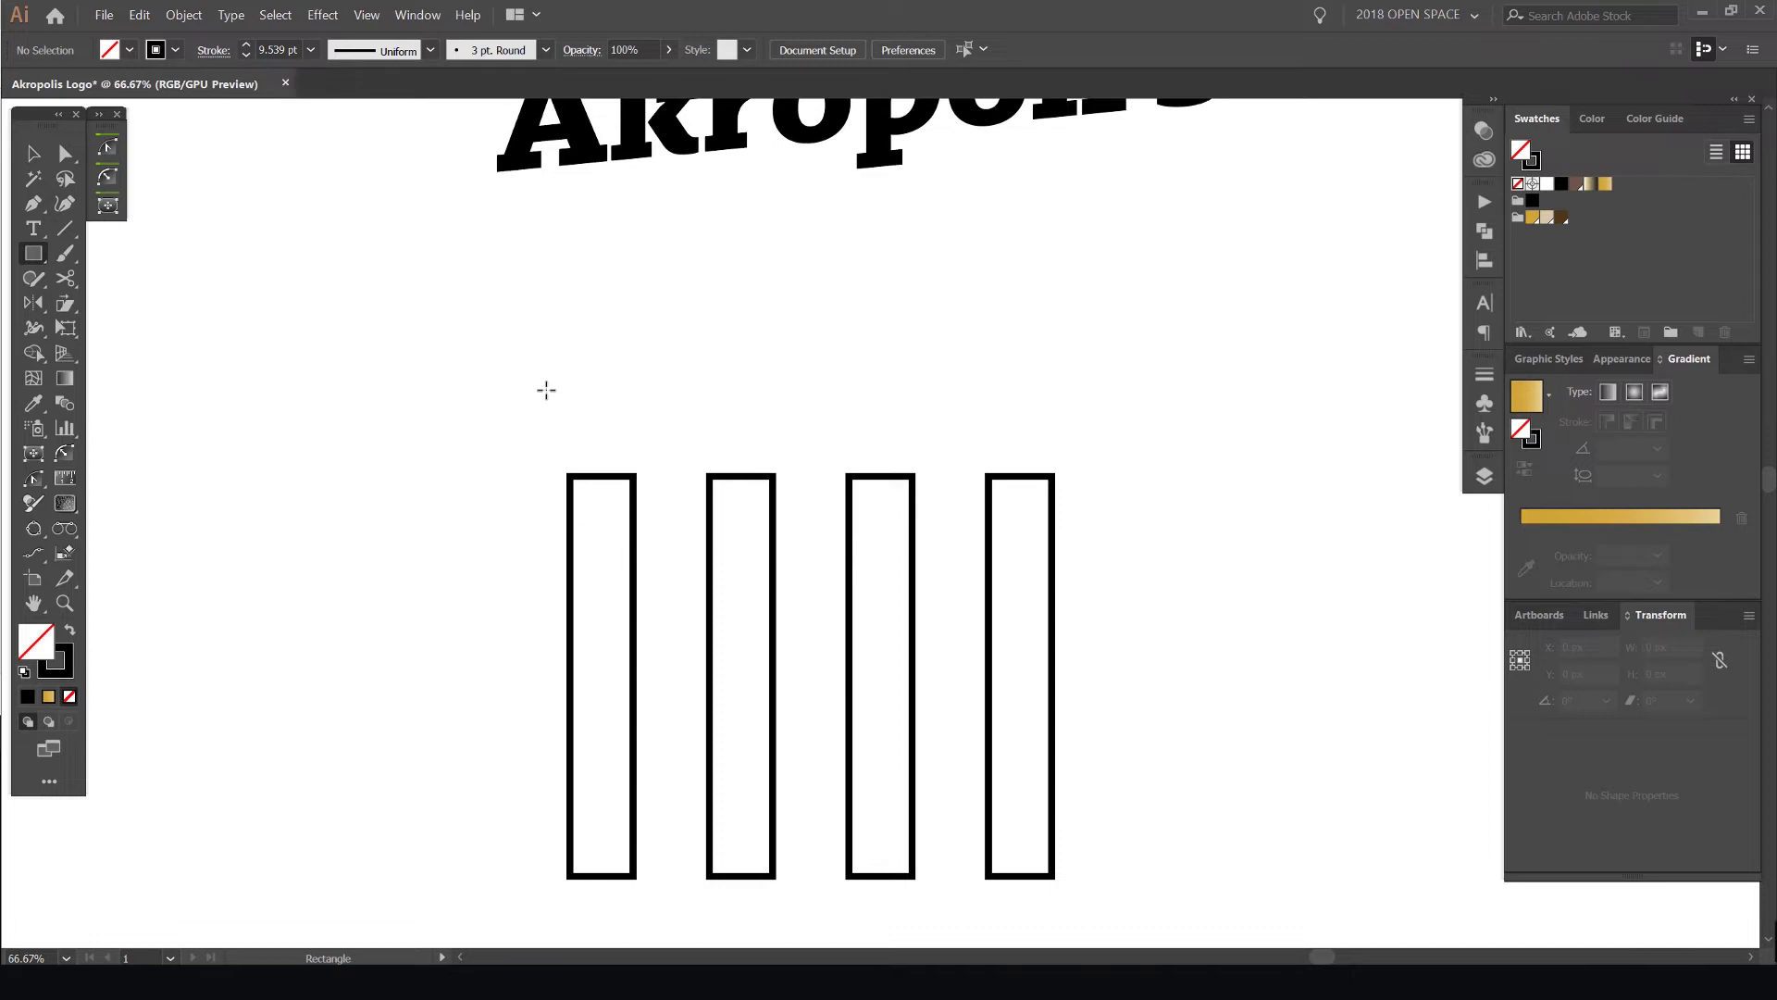
{"action": "left_click_drag", "start_coordinate": [30, 266], "coordinate": [225, 258]}
{"action": "left_click_drag", "start_coordinate": [508, 350], "coordinate": [1120, 450]}
{"action": "key", "text": "v"}
{"action": "left_click", "coordinate": [1189, 370]}
{"action": "left_click_drag", "start_coordinate": [928, 396], "coordinate": [890, 409]}
{"action": "scroll", "coordinate": [872, 416], "scroll_direction": "up", "scroll_amount": 1}
{"action": "left_click_drag", "start_coordinate": [824, 468], "coordinate": [843, 368]}
{"action": "left_click", "coordinate": [847, 375]}
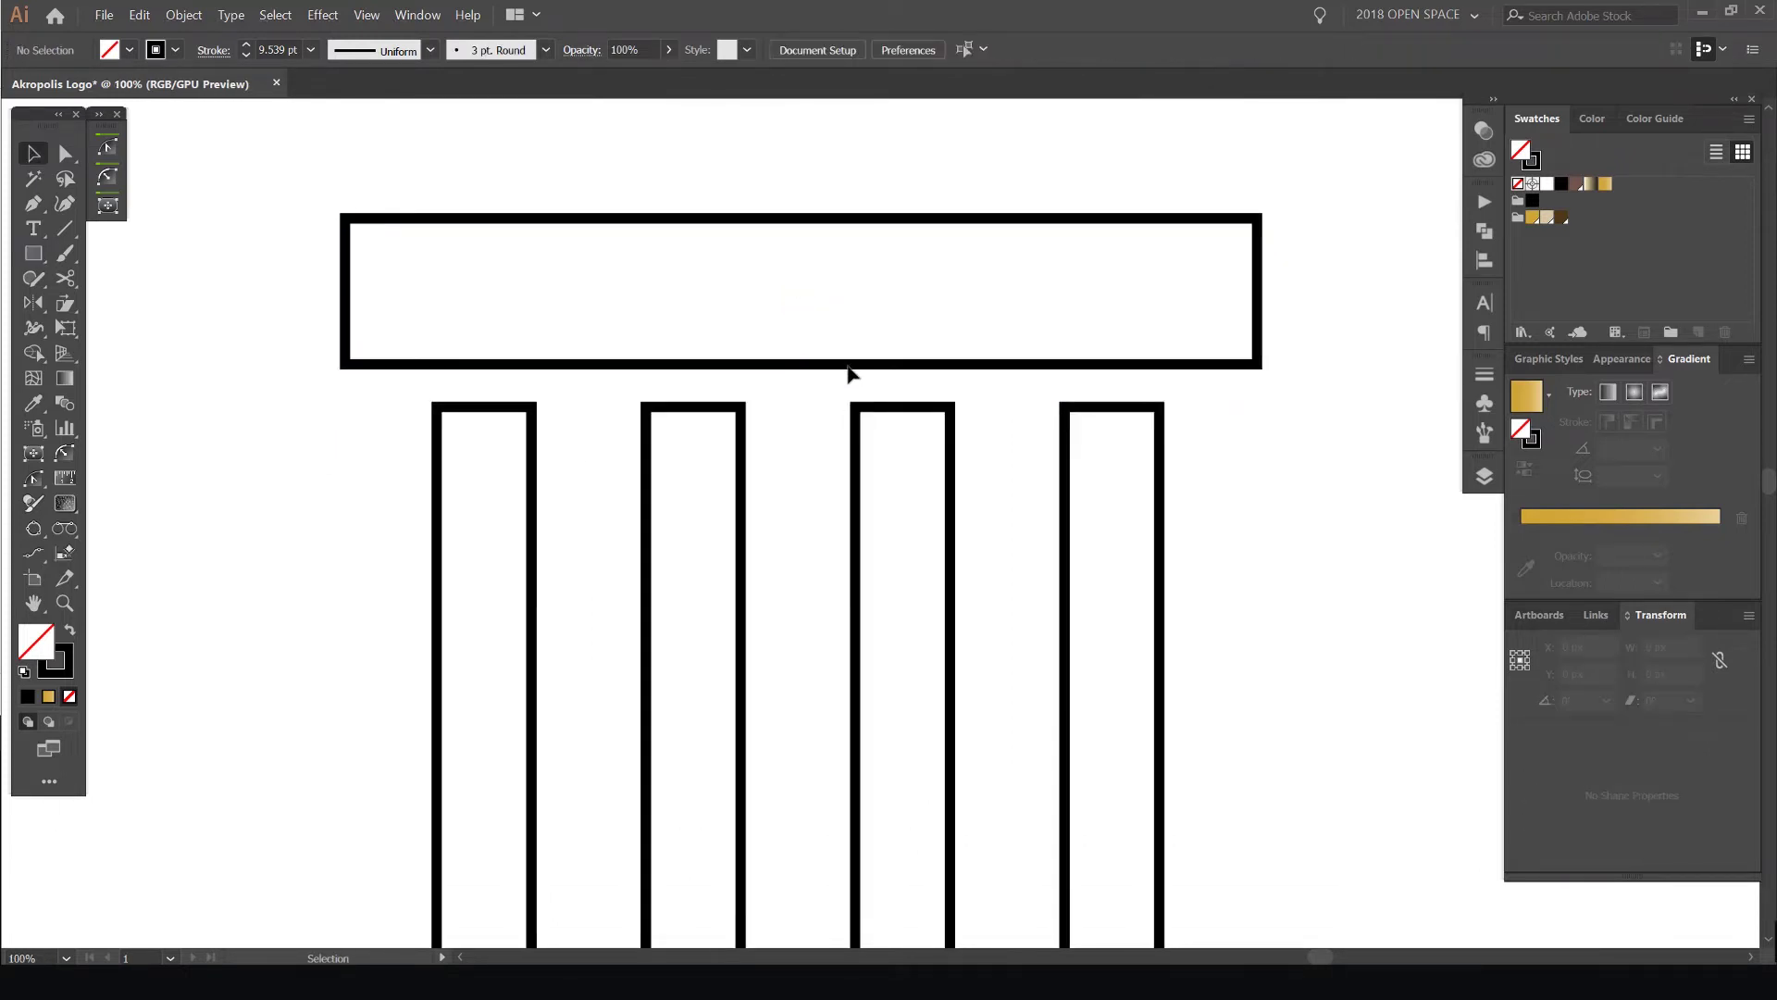
Group the four columns into one object, leaving the horizontal rectangle out of the group
{"action": "scroll", "coordinate": [1311, 451], "scroll_direction": "down", "scroll_amount": 1}
{"action": "left_click_drag", "start_coordinate": [1222, 404], "coordinate": [1163, 472]}
{"action": "left_click_drag", "start_coordinate": [1269, 444], "coordinate": [384, 639]}
{"action": "key", "text": "a"}
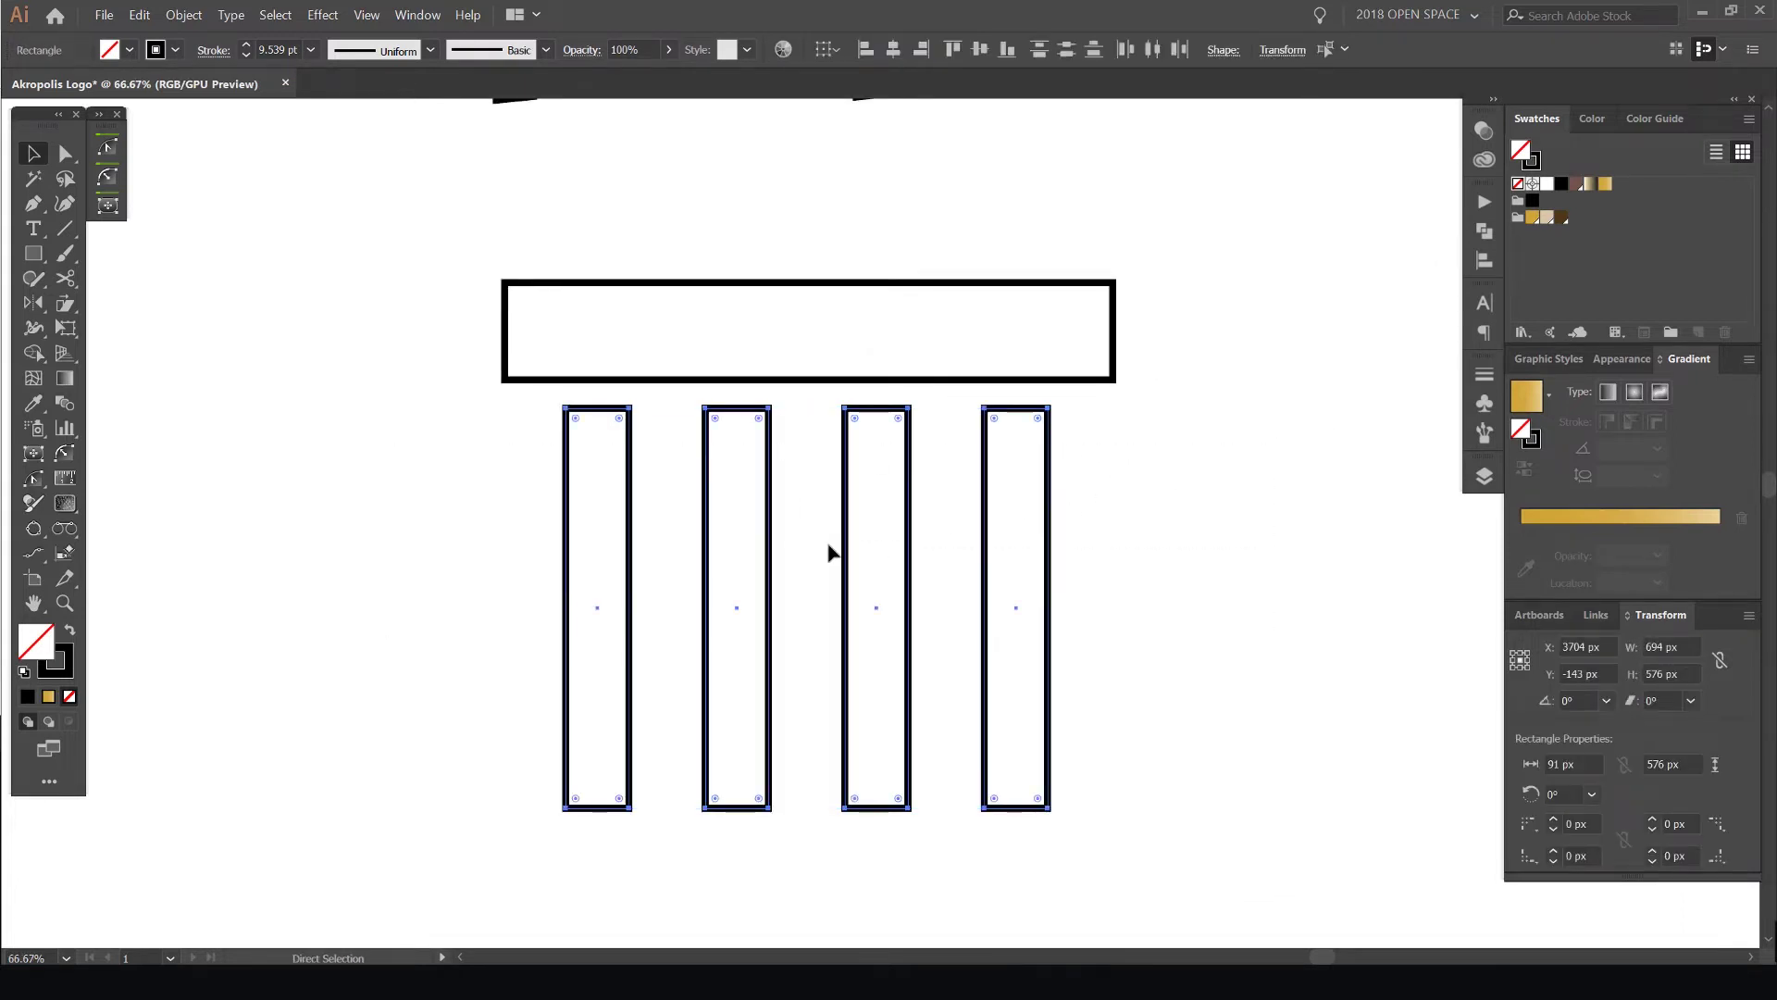
{"action": "key", "text": "ctrl+g"}
{"action": "key", "text": "v"}
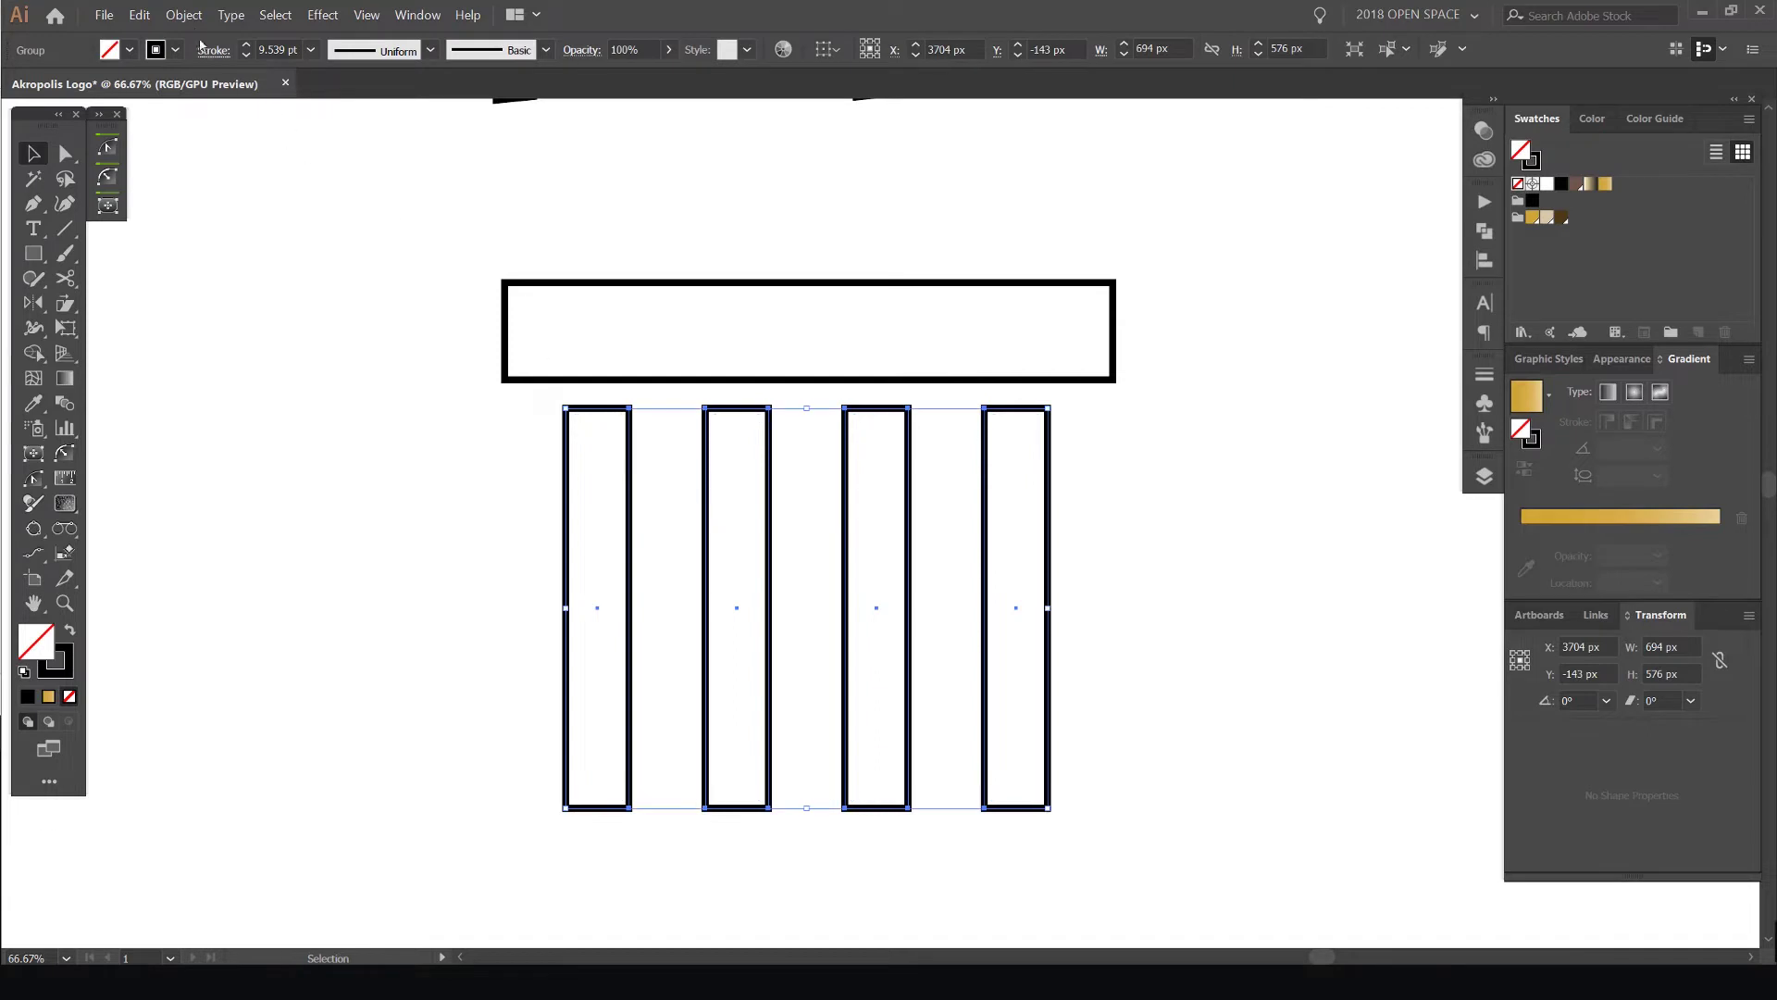
{"action": "left_click", "coordinate": [184, 15]}
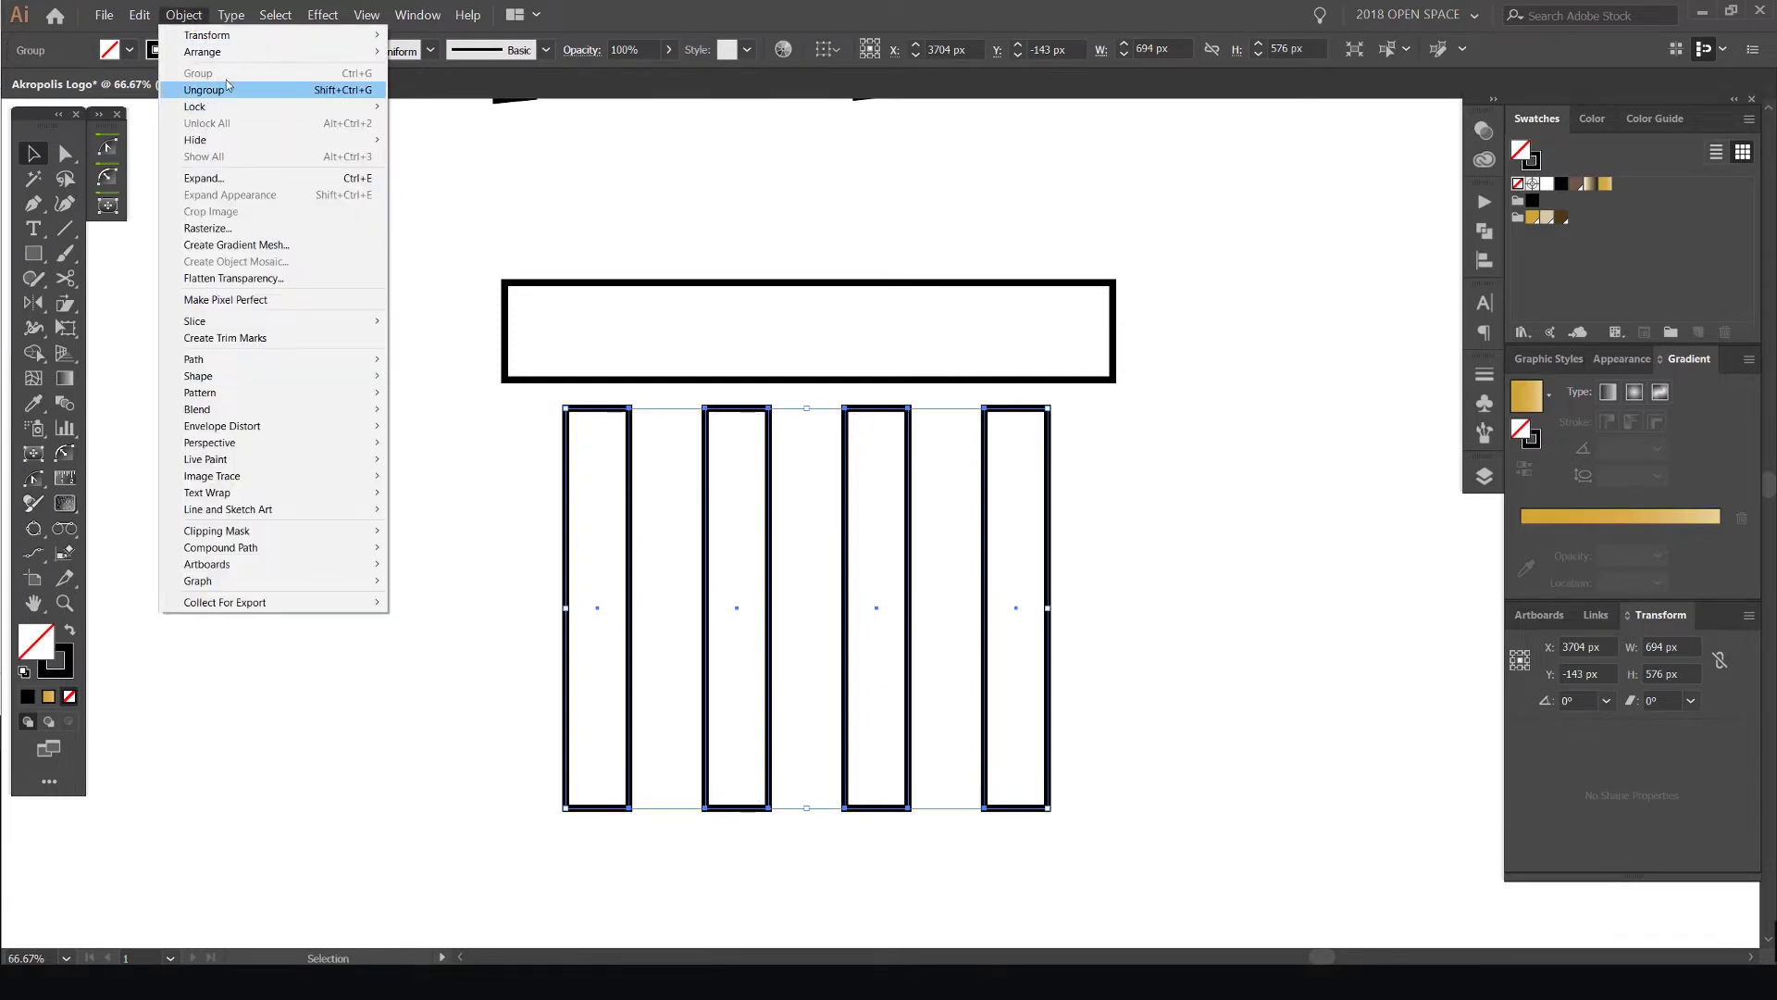
{"action": "left_click", "coordinate": [919, 208]}
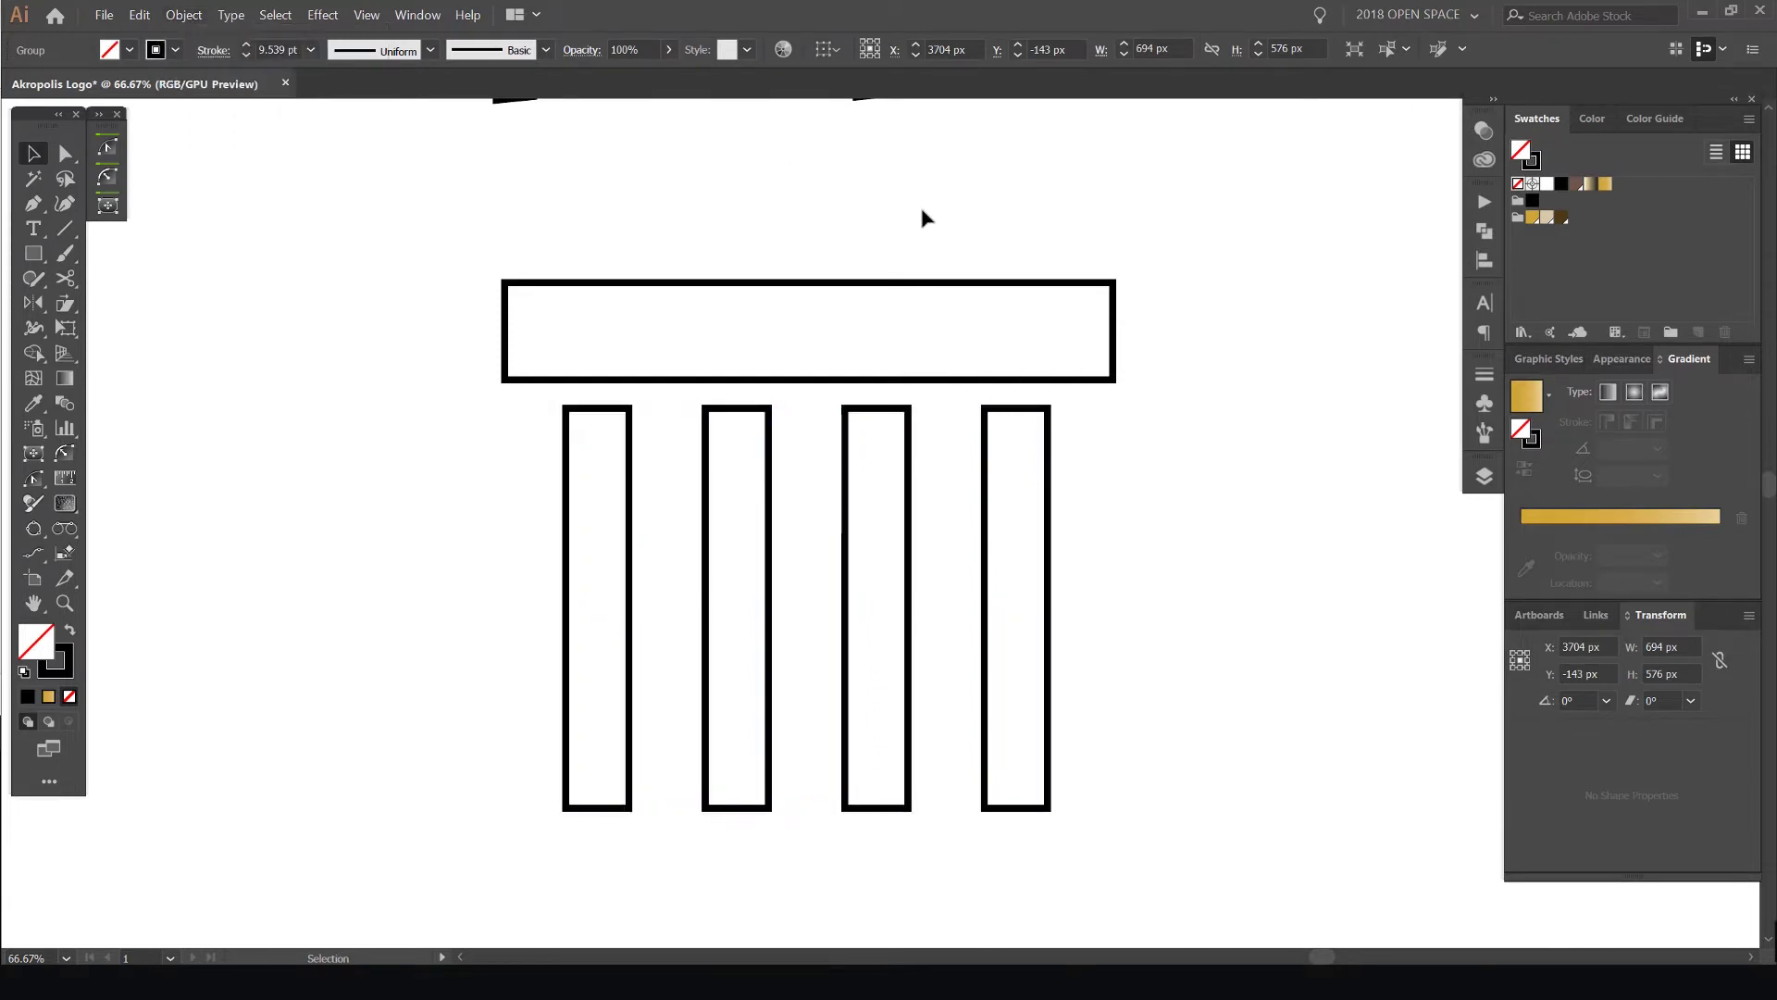
Centre the horizontal rectangle and the column group on each other horizontally, aligned to the selection
{"action": "left_click_drag", "start_coordinate": [1163, 266], "coordinate": [246, 643]}
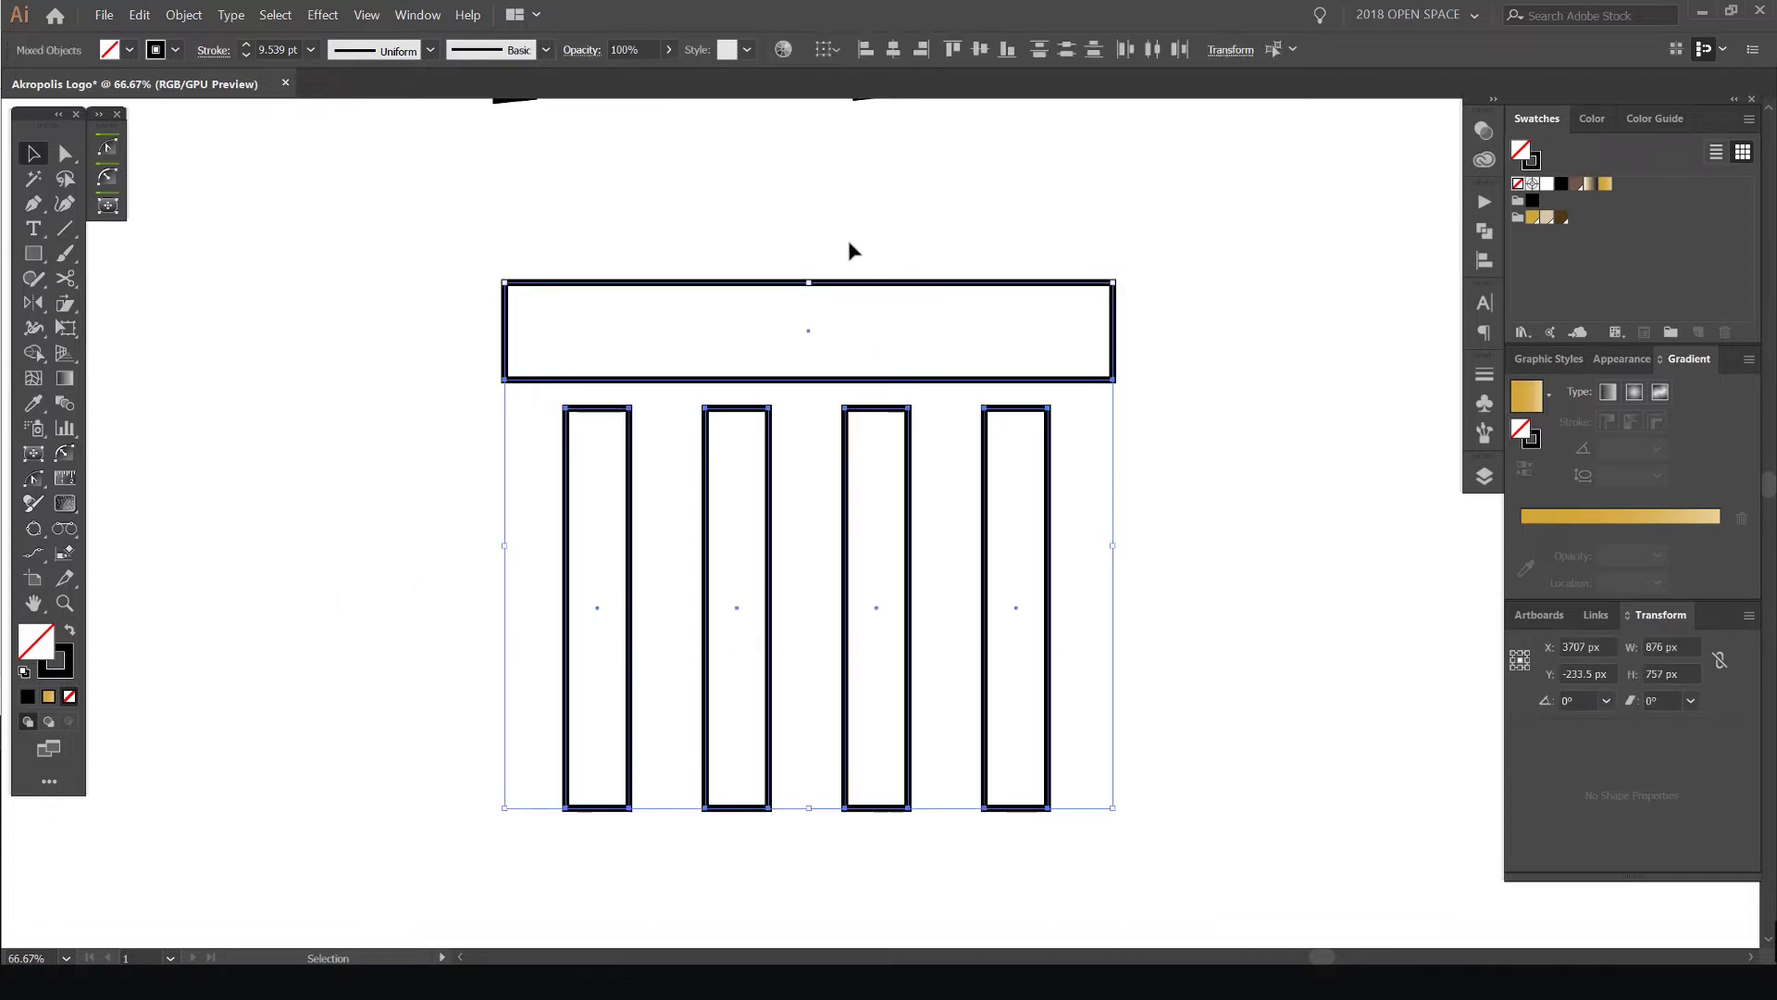
{"action": "left_click", "coordinate": [829, 53]}
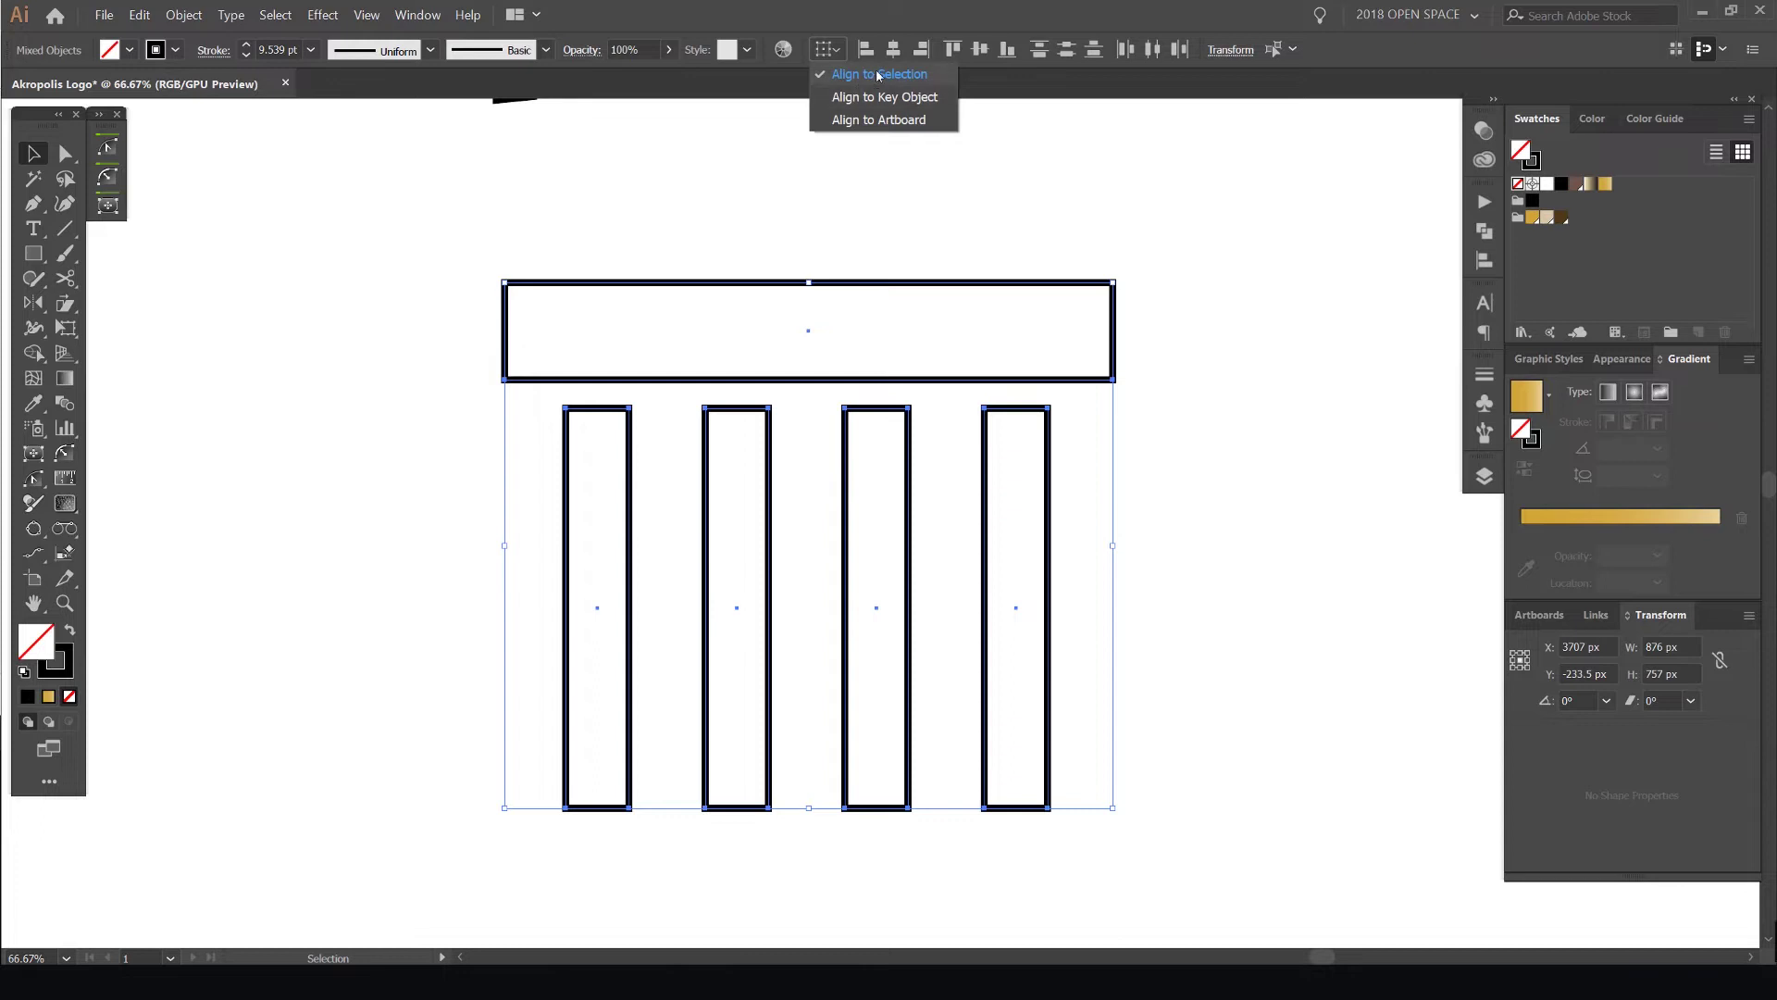
{"action": "left_click", "coordinate": [893, 49]}
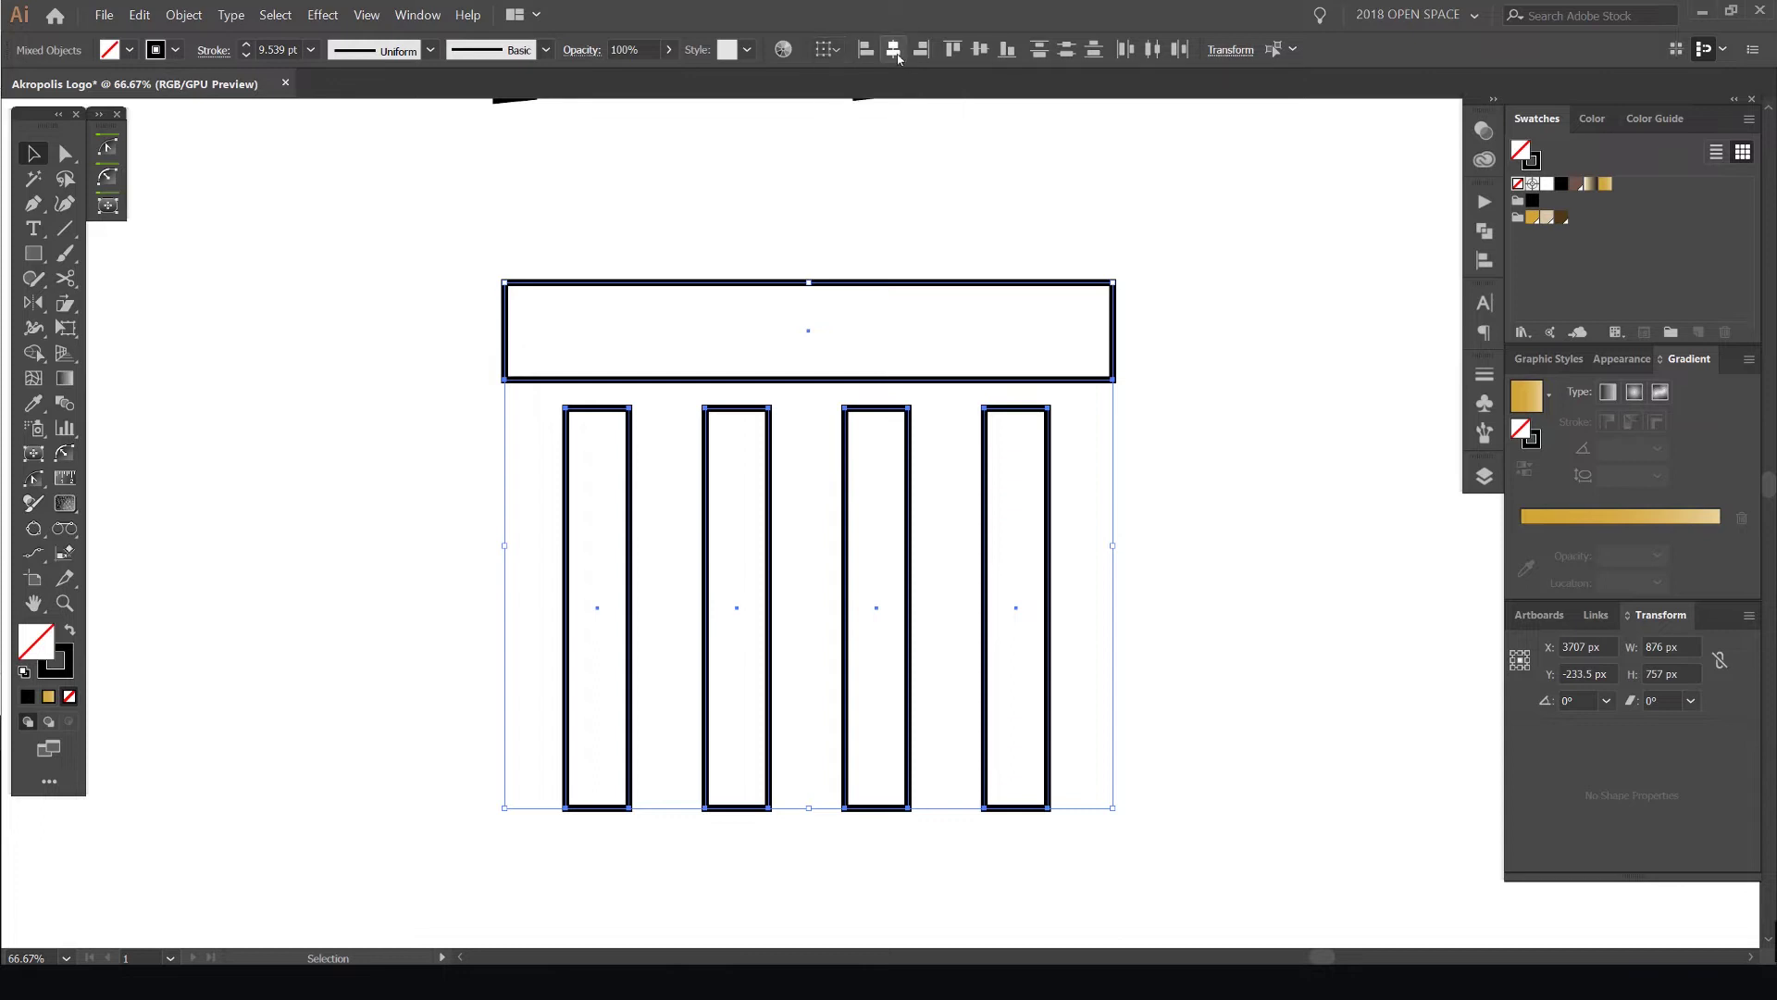
{"action": "left_click", "coordinate": [895, 54]}
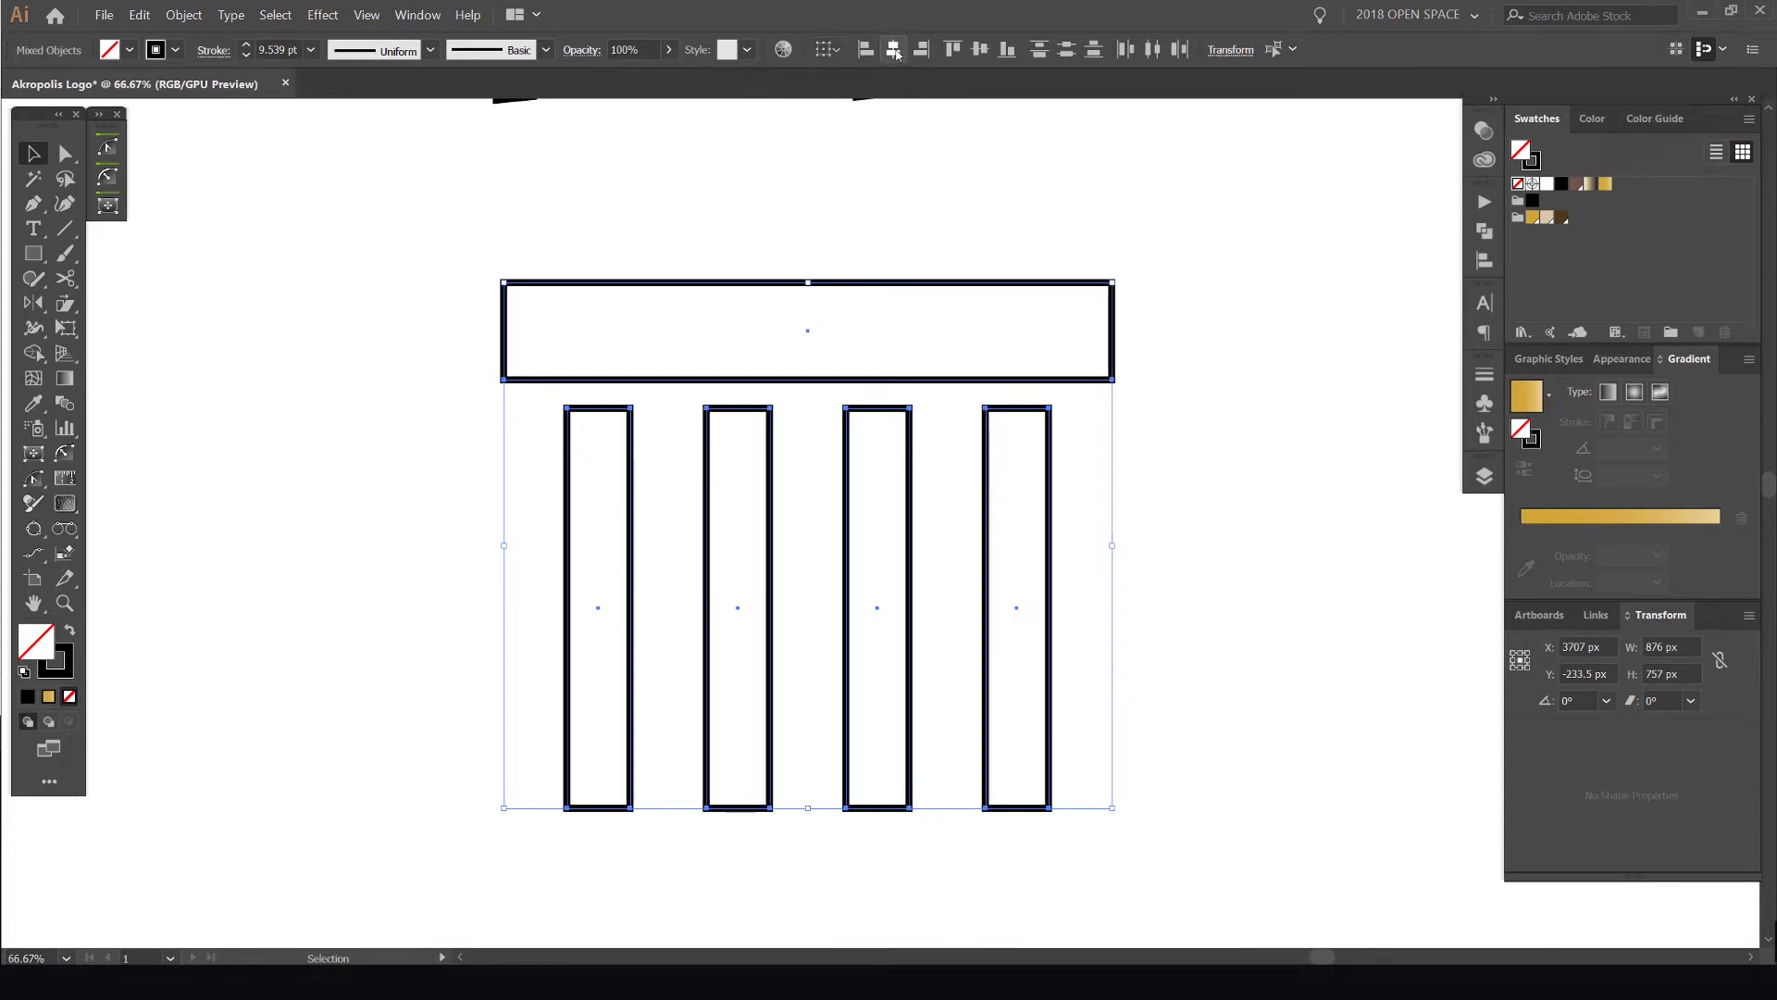
{"action": "left_click", "coordinate": [840, 235]}
Turn on Smart Guides and lower the horizontal rectangle to Y -501 px so its bottom edge snaps to the column tops
{"action": "scroll", "coordinate": [972, 276], "scroll_direction": "up", "scroll_amount": 1}
{"action": "left_click", "coordinate": [793, 284]}
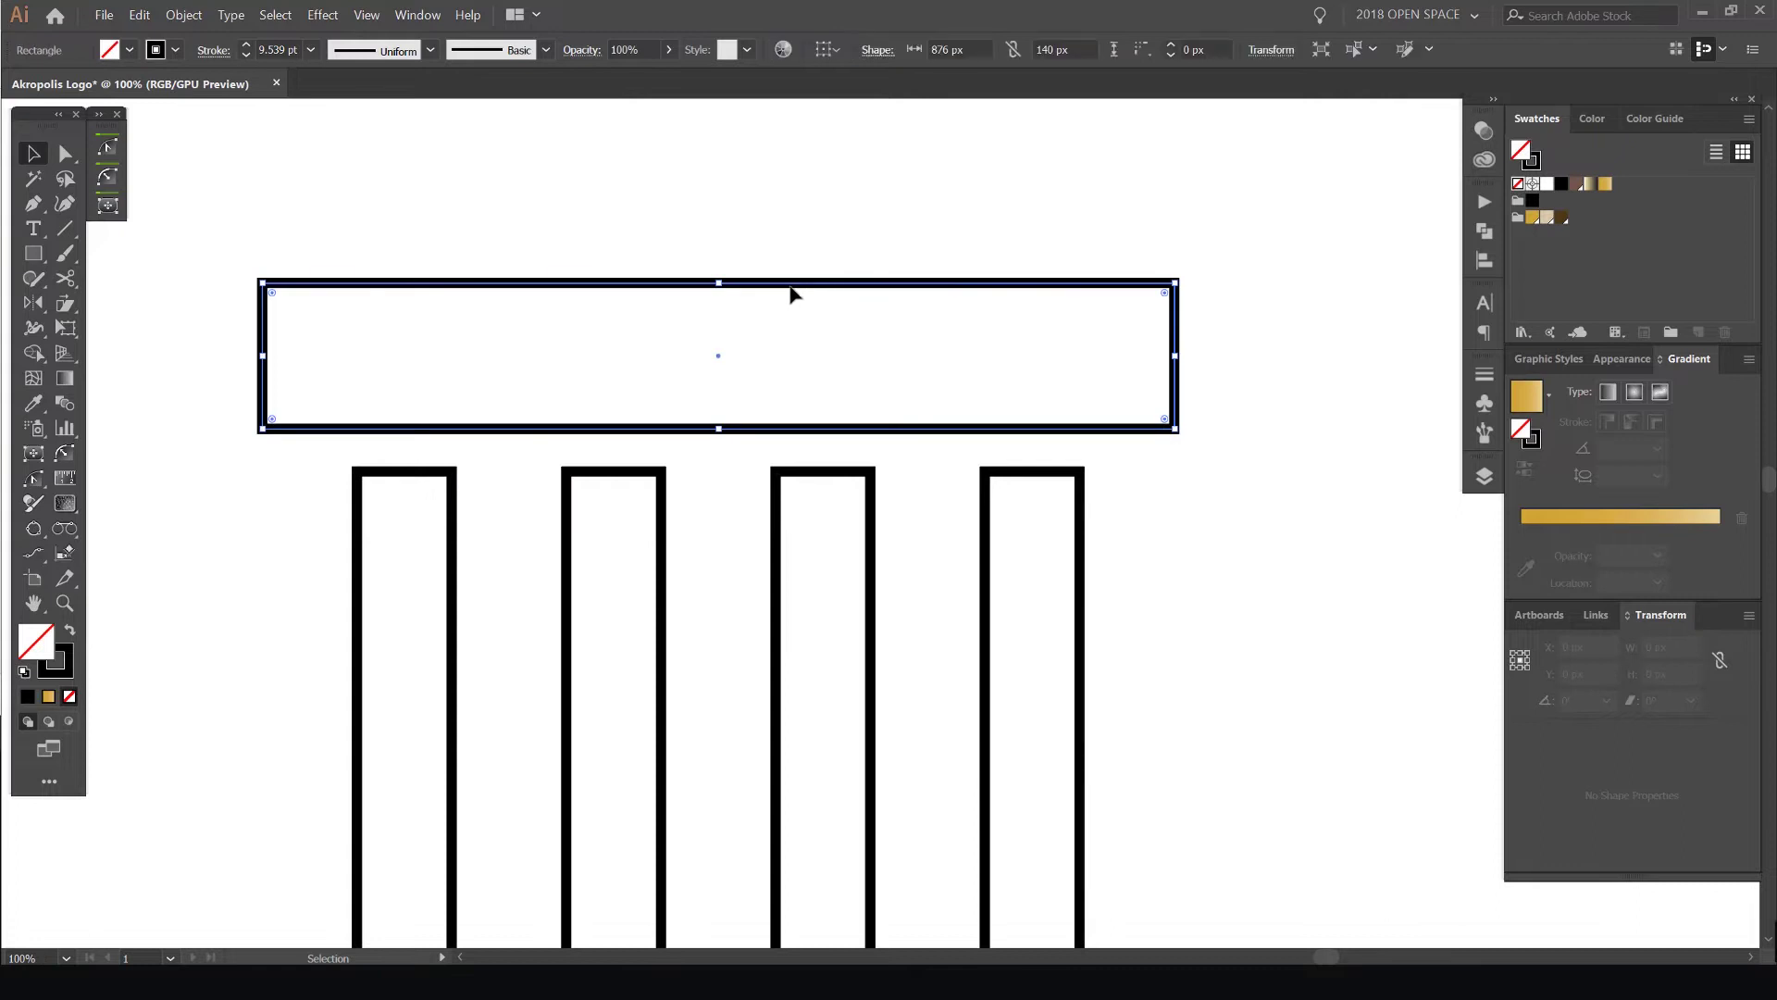
{"action": "left_click", "coordinate": [744, 444]}
{"action": "scroll", "coordinate": [752, 438], "scroll_direction": "up", "scroll_amount": 1}
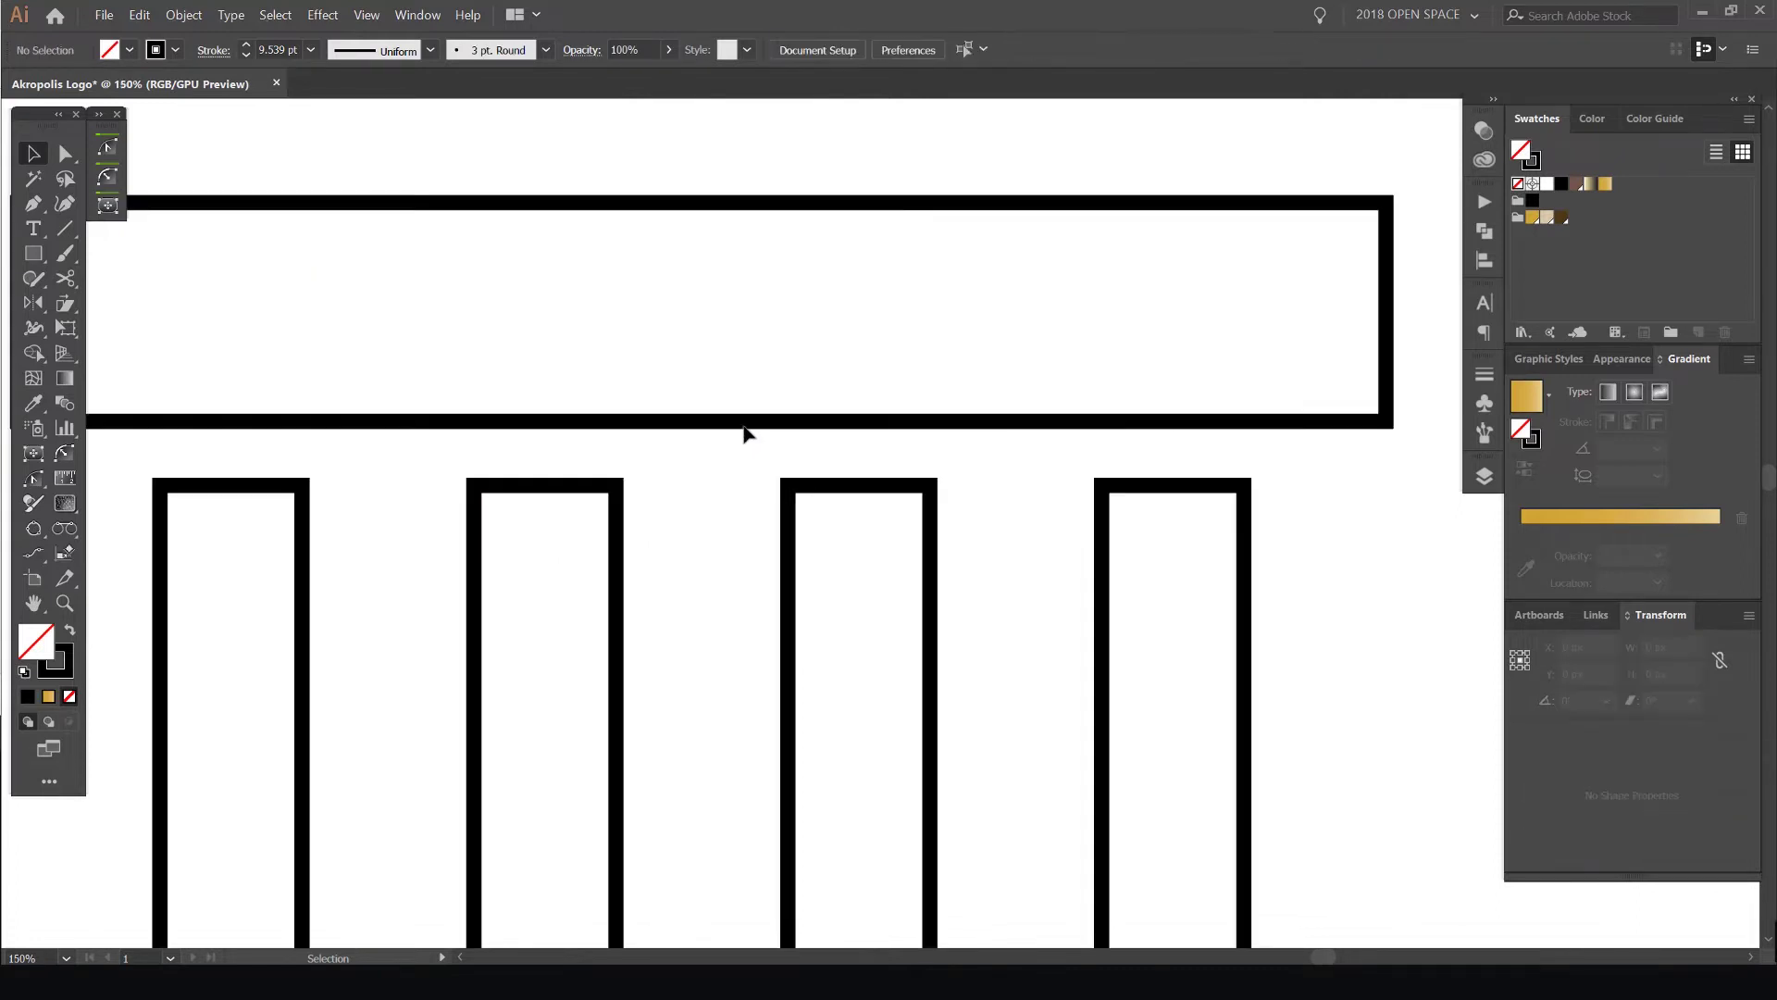
{"action": "left_click_drag", "start_coordinate": [778, 430], "coordinate": [786, 495]}
{"action": "left_click", "coordinate": [367, 15]}
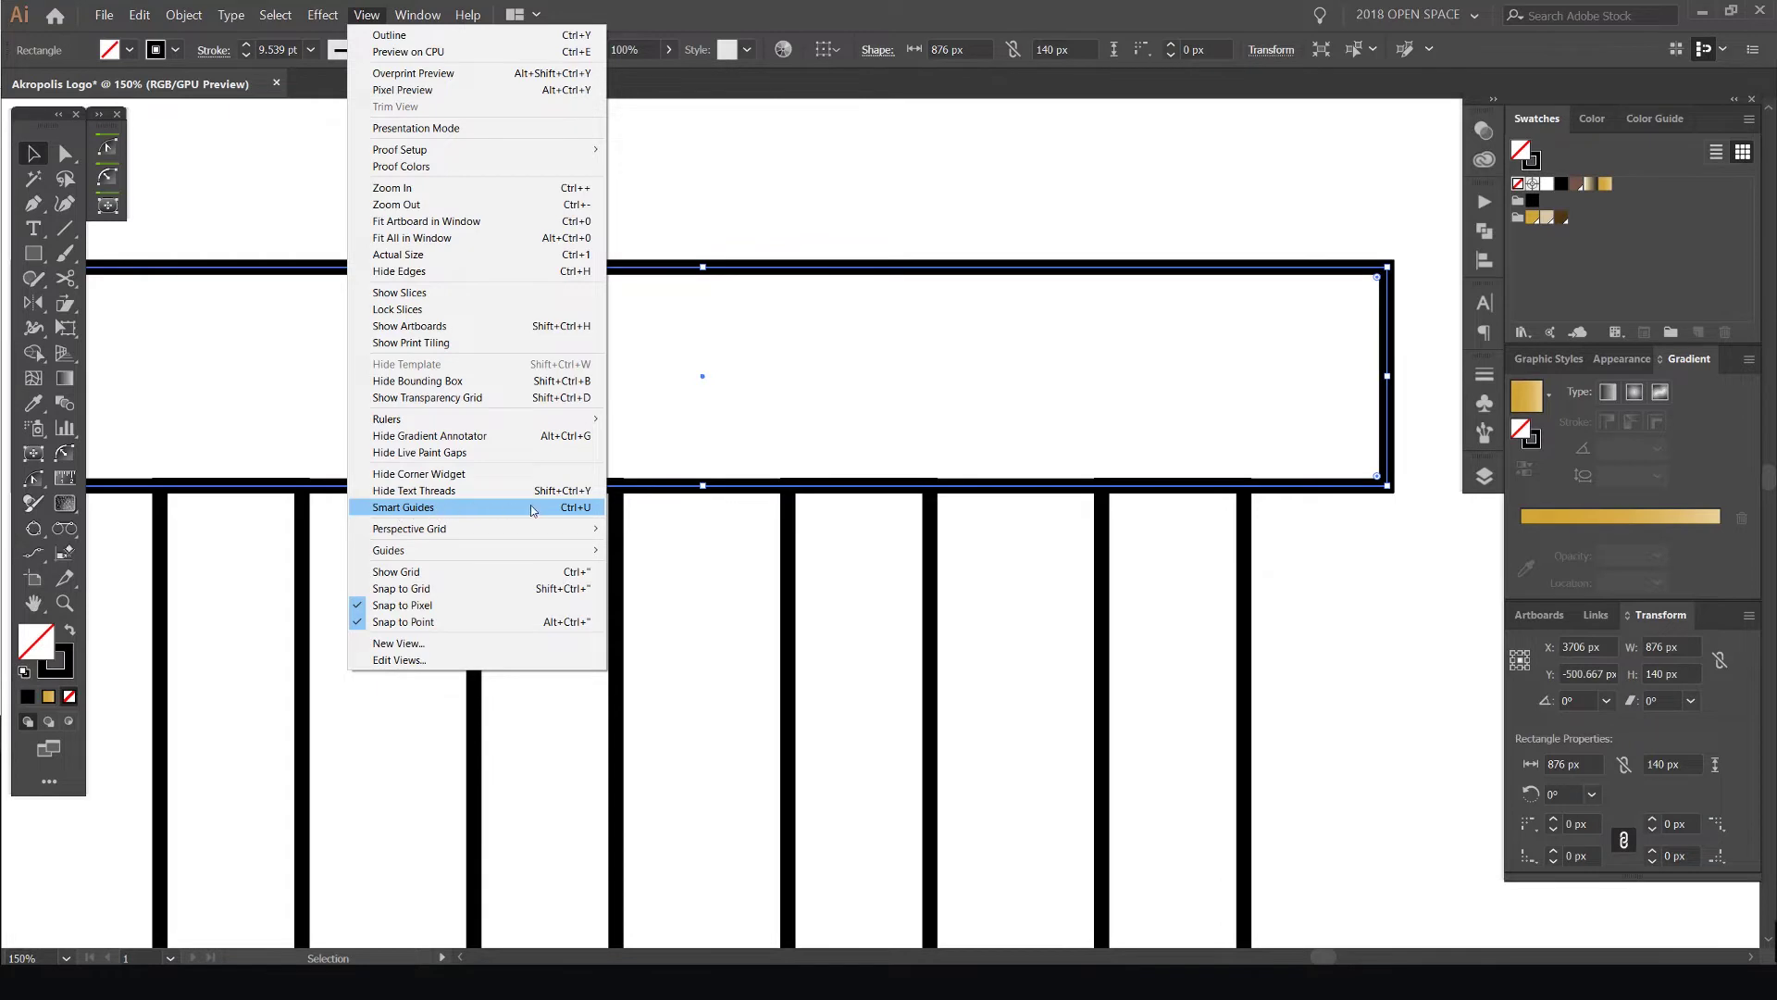
{"action": "left_click", "coordinate": [568, 509]}
{"action": "mouse_move", "coordinate": [754, 487]}
{"action": "left_mouse_down"}
{"action": "mouse_move", "coordinate": [754, 384]}
{"action": "mouse_move", "coordinate": [758, 489]}
{"action": "left_mouse_up"}
{"action": "scroll", "coordinate": [945, 455], "scroll_direction": "up", "scroll_amount": 4}
{"action": "key", "text": "ctrl+y"}
{"action": "scroll", "coordinate": [902, 600], "scroll_direction": "up", "scroll_amount": 3}
{"action": "left_click_drag", "start_coordinate": [879, 513], "coordinate": [751, 597]}
{"action": "scroll", "coordinate": [751, 596], "scroll_direction": "down", "scroll_amount": 5}
{"action": "key", "text": "ctrl+y"}
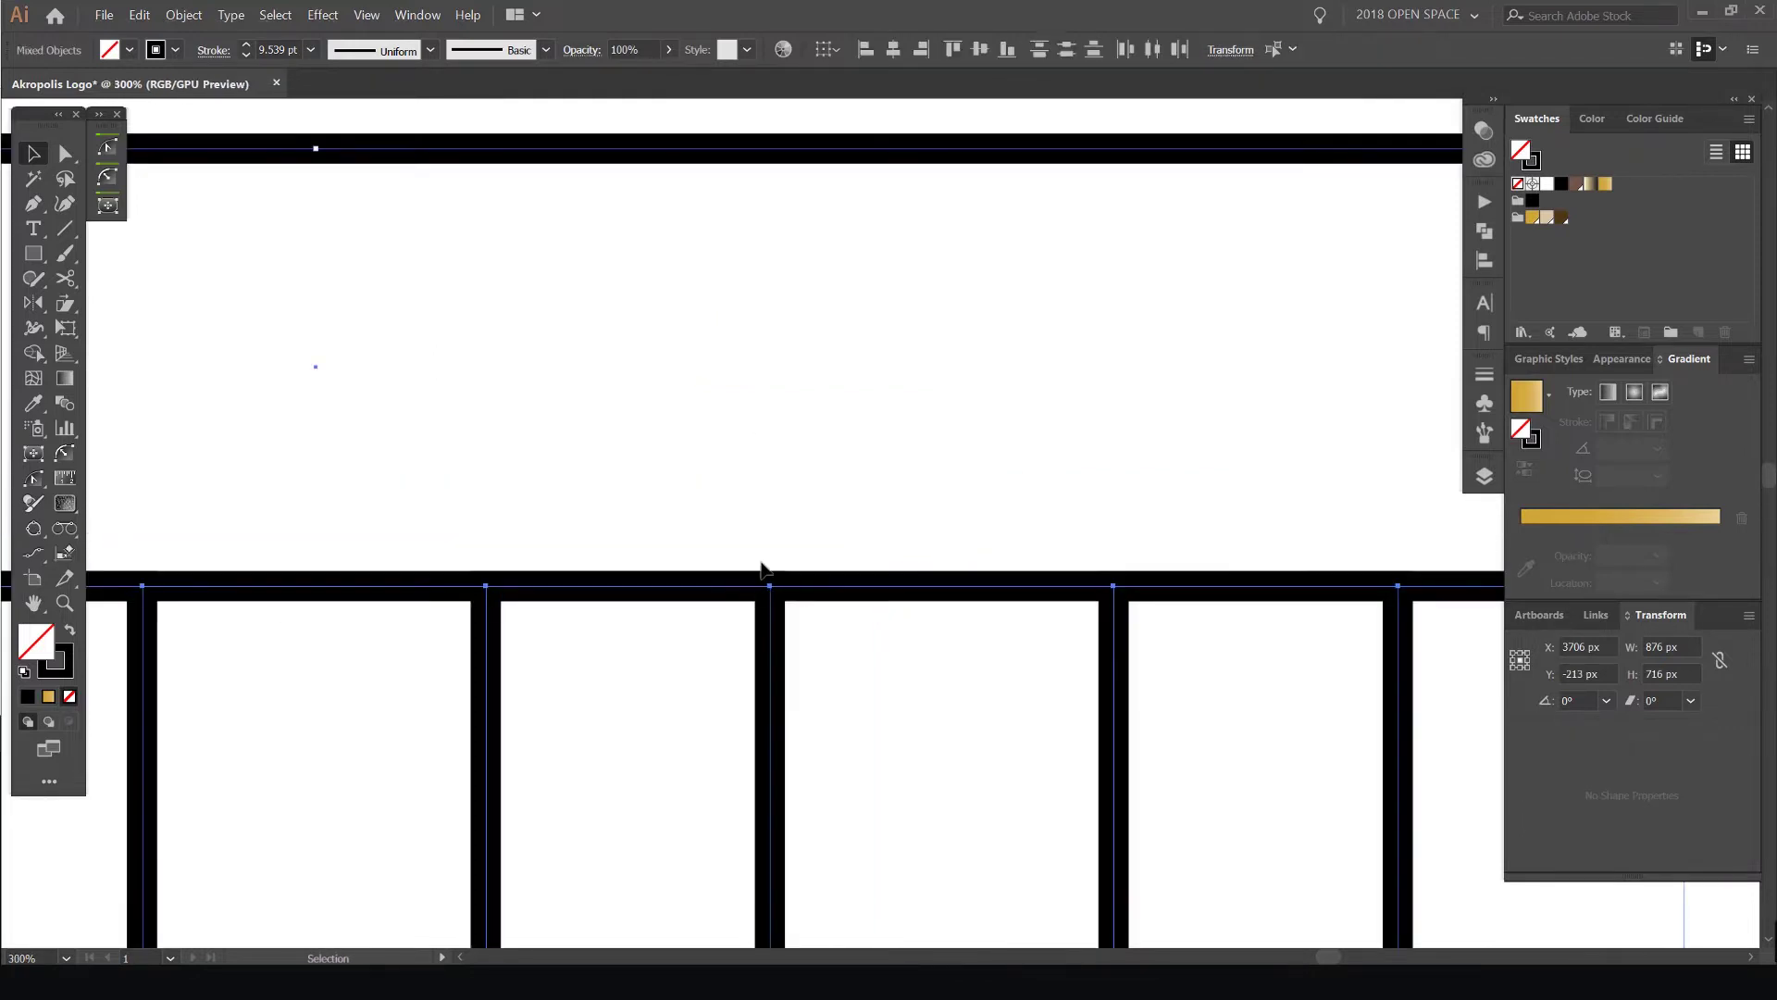
{"action": "scroll", "coordinate": [763, 566], "scroll_direction": "down", "scroll_amount": 4}
{"action": "key", "text": "a"}
{"action": "left_click_drag", "start_coordinate": [1086, 388], "coordinate": [315, 496]}
{"action": "left_click_drag", "start_coordinate": [900, 353], "coordinate": [916, 341]}
{"action": "key", "text": "v"}
{"action": "left_click", "coordinate": [753, 412]}
Add an anchor point at the midpoint of the horizontal rectangle's top edge with the Pen tool
{"action": "left_click", "coordinate": [699, 427]}
{"action": "scroll", "coordinate": [770, 401], "scroll_direction": "down", "scroll_amount": 4}
{"action": "left_click_drag", "start_coordinate": [645, 383], "coordinate": [768, 426]}
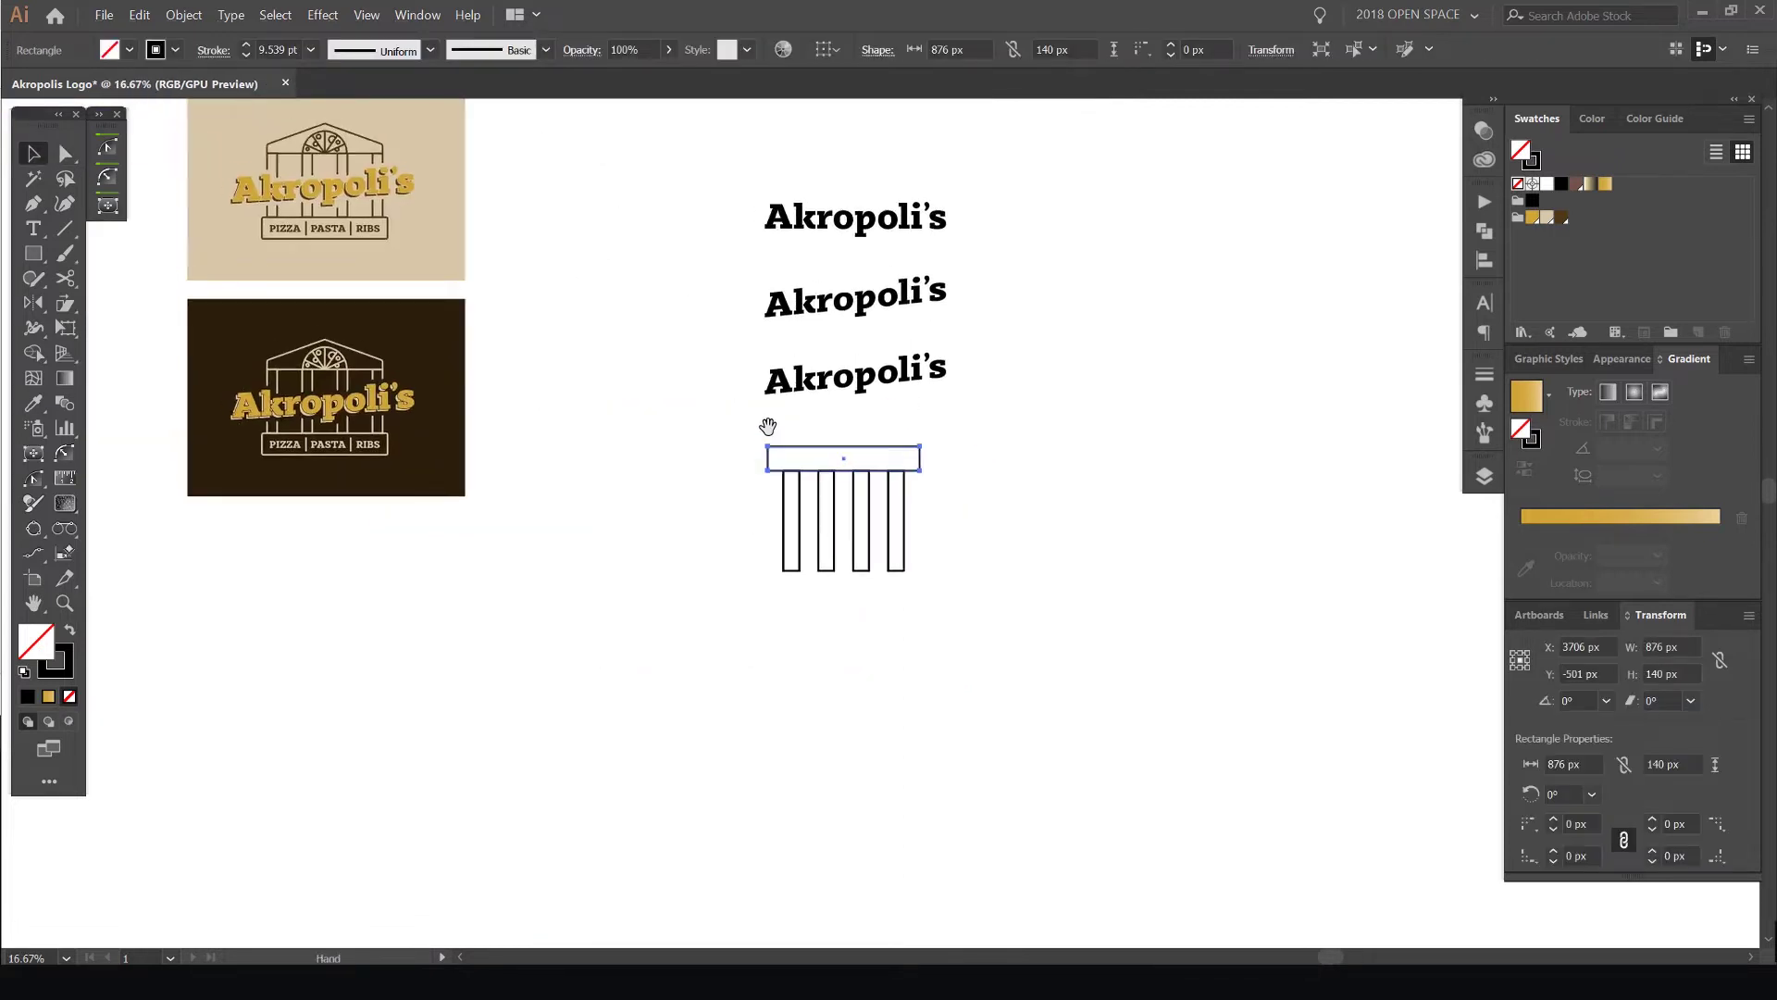
{"action": "scroll", "coordinate": [301, 370], "scroll_direction": "up", "scroll_amount": 2}
{"action": "left_click_drag", "start_coordinate": [1495, 503], "coordinate": [970, 500]}
{"action": "scroll", "coordinate": [939, 506], "scroll_direction": "up", "scroll_amount": 1}
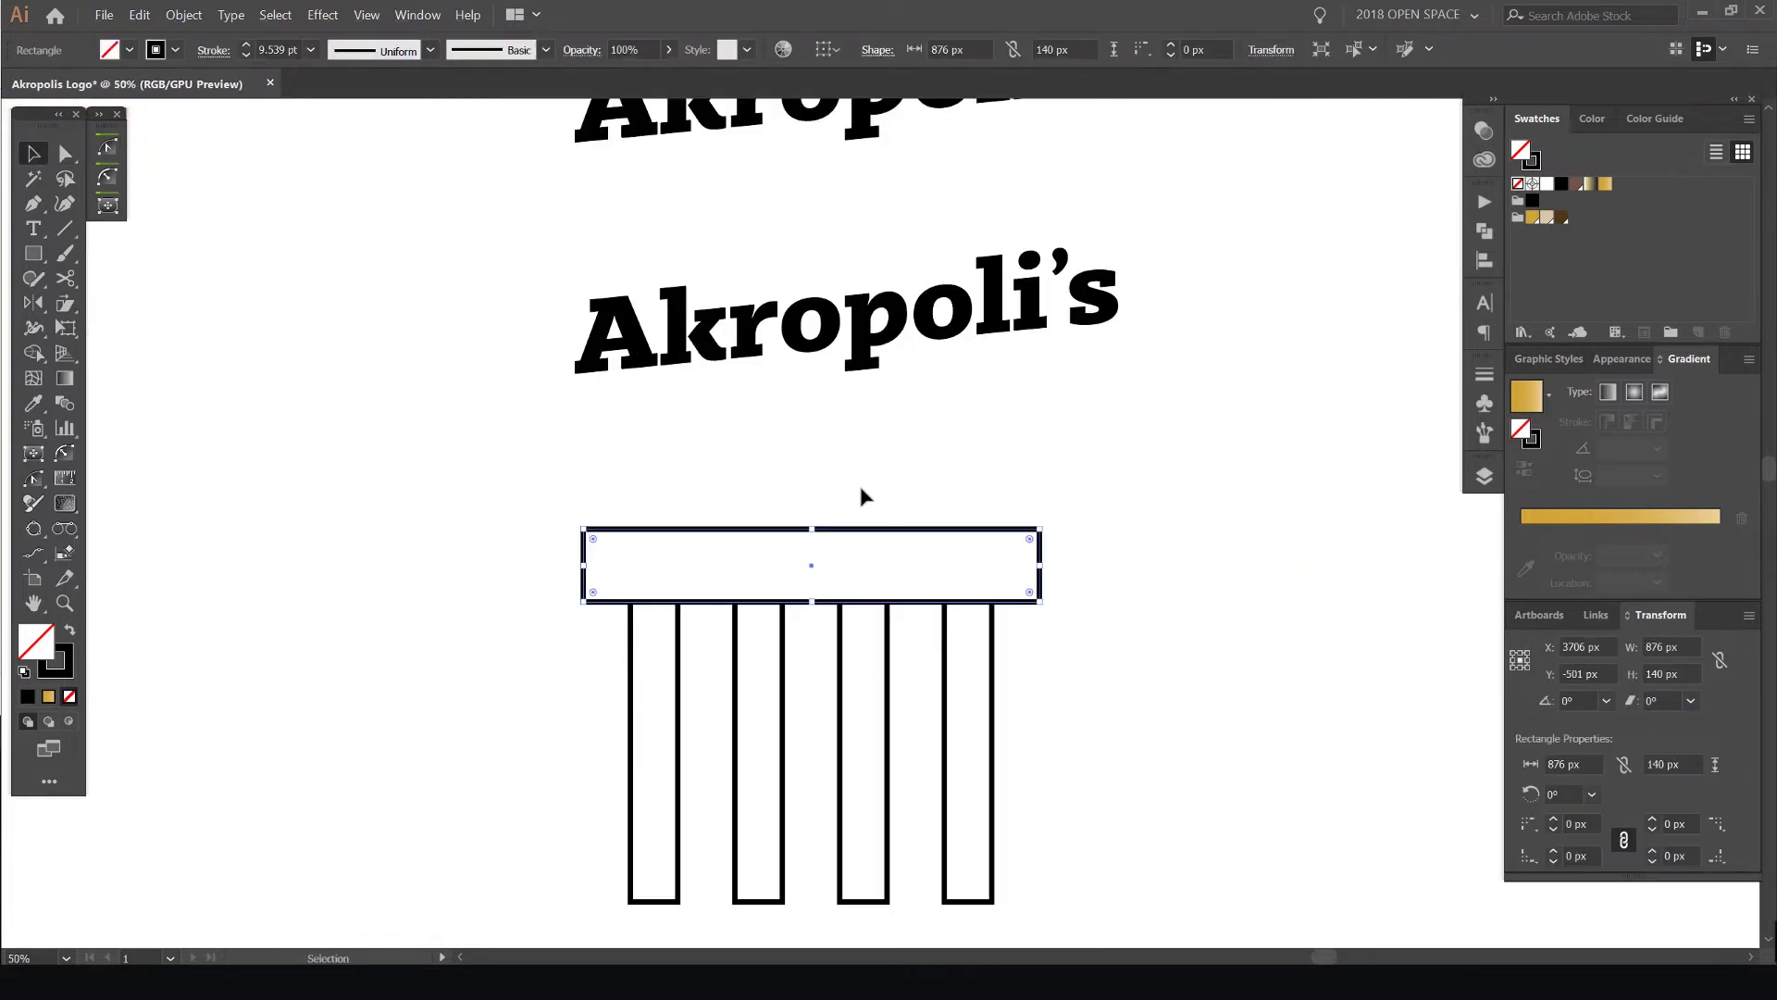
{"action": "scroll", "coordinate": [823, 537], "scroll_direction": "up", "scroll_amount": 1}
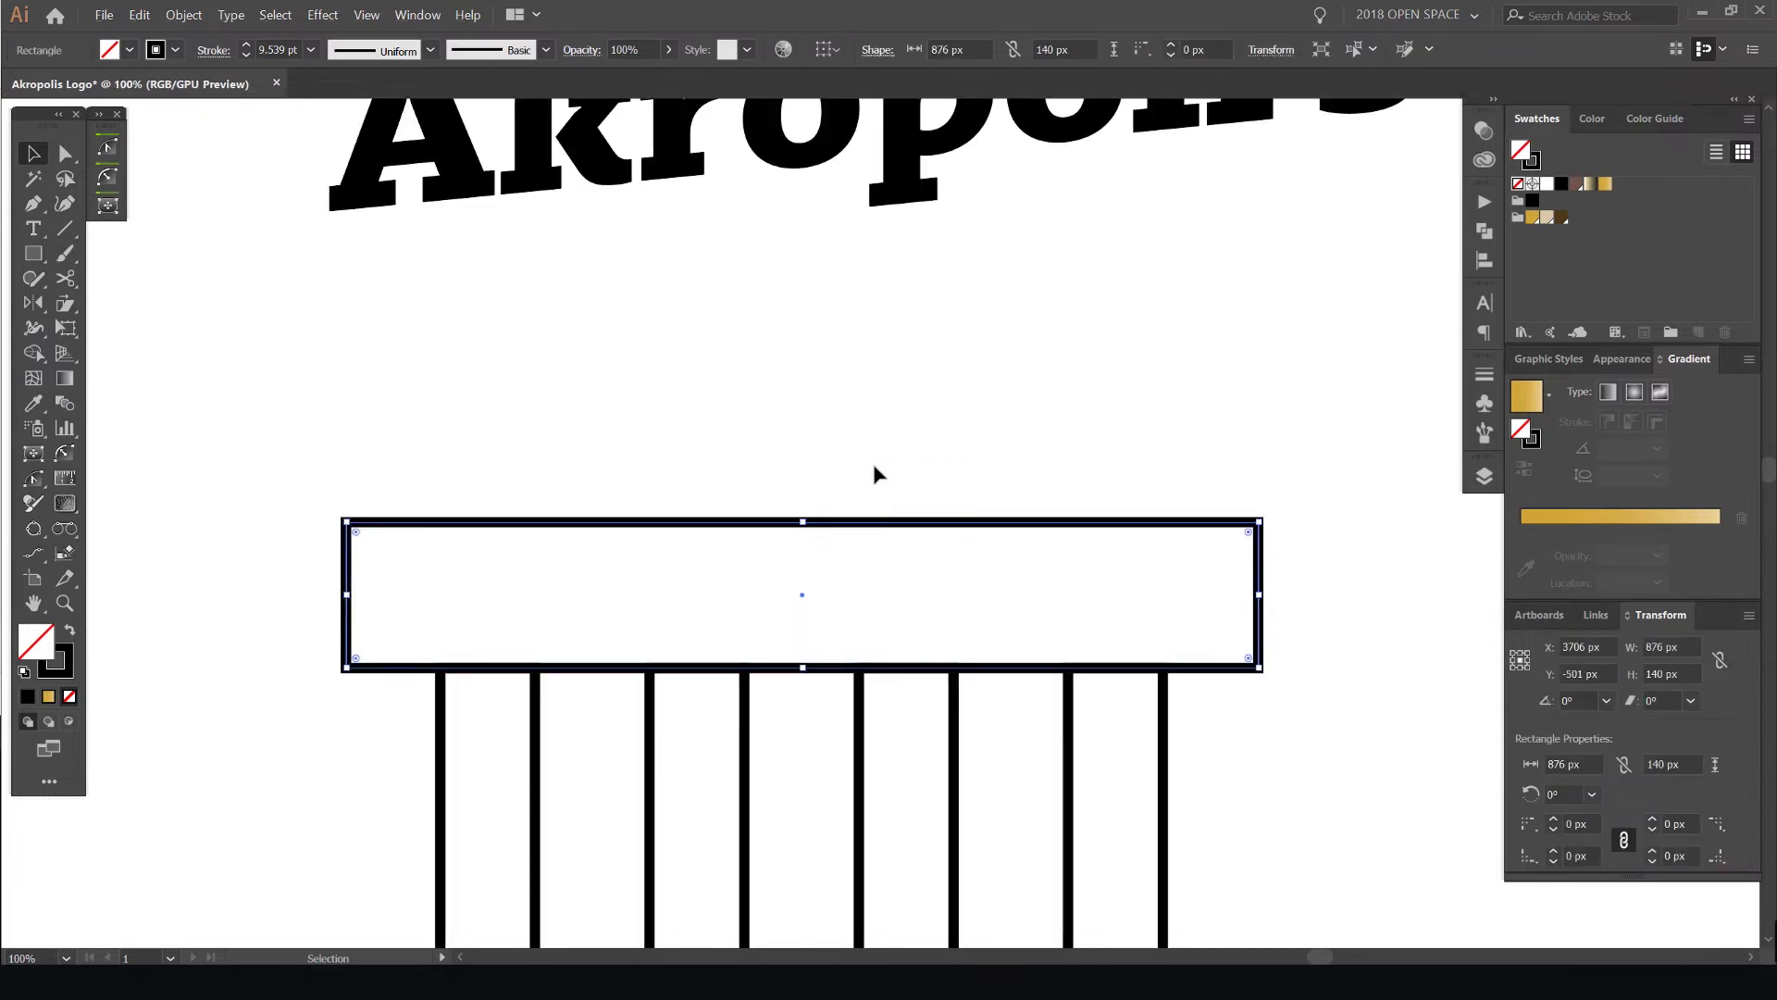
{"action": "scroll", "coordinate": [958, 473], "scroll_direction": "up", "scroll_amount": 1}
{"action": "key", "text": "p"}
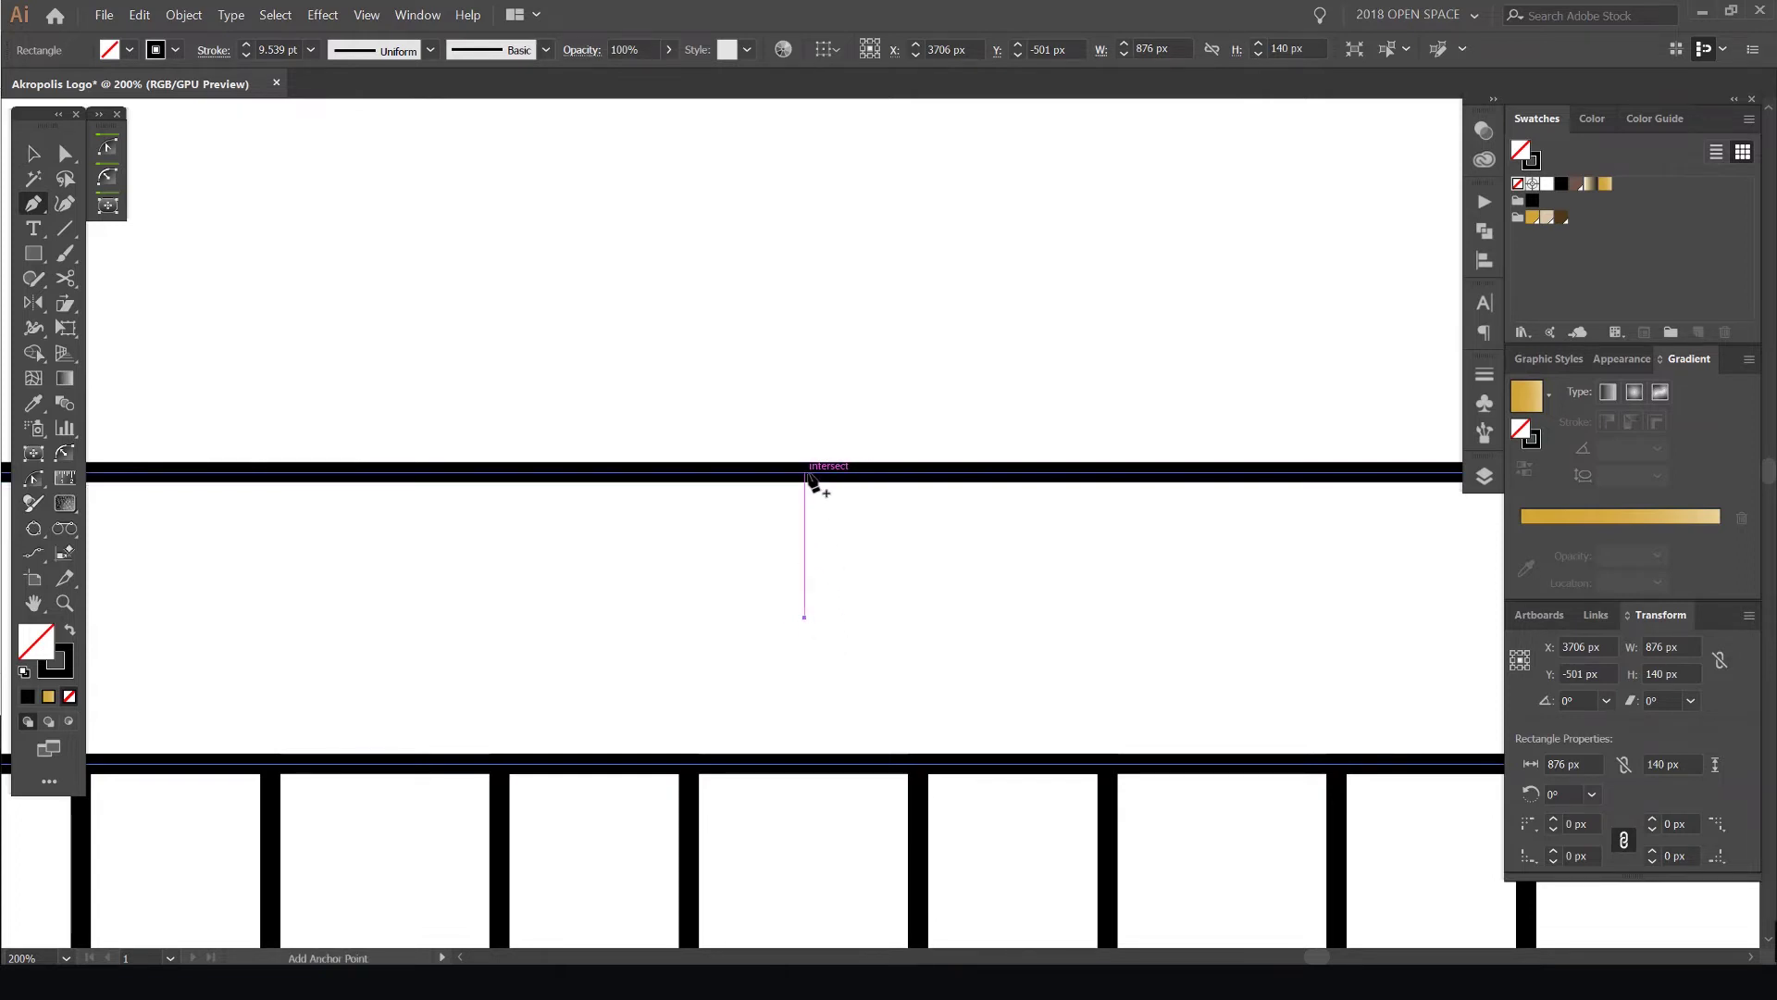
{"action": "left_click", "coordinate": [804, 474]}
{"action": "key", "text": "a"}
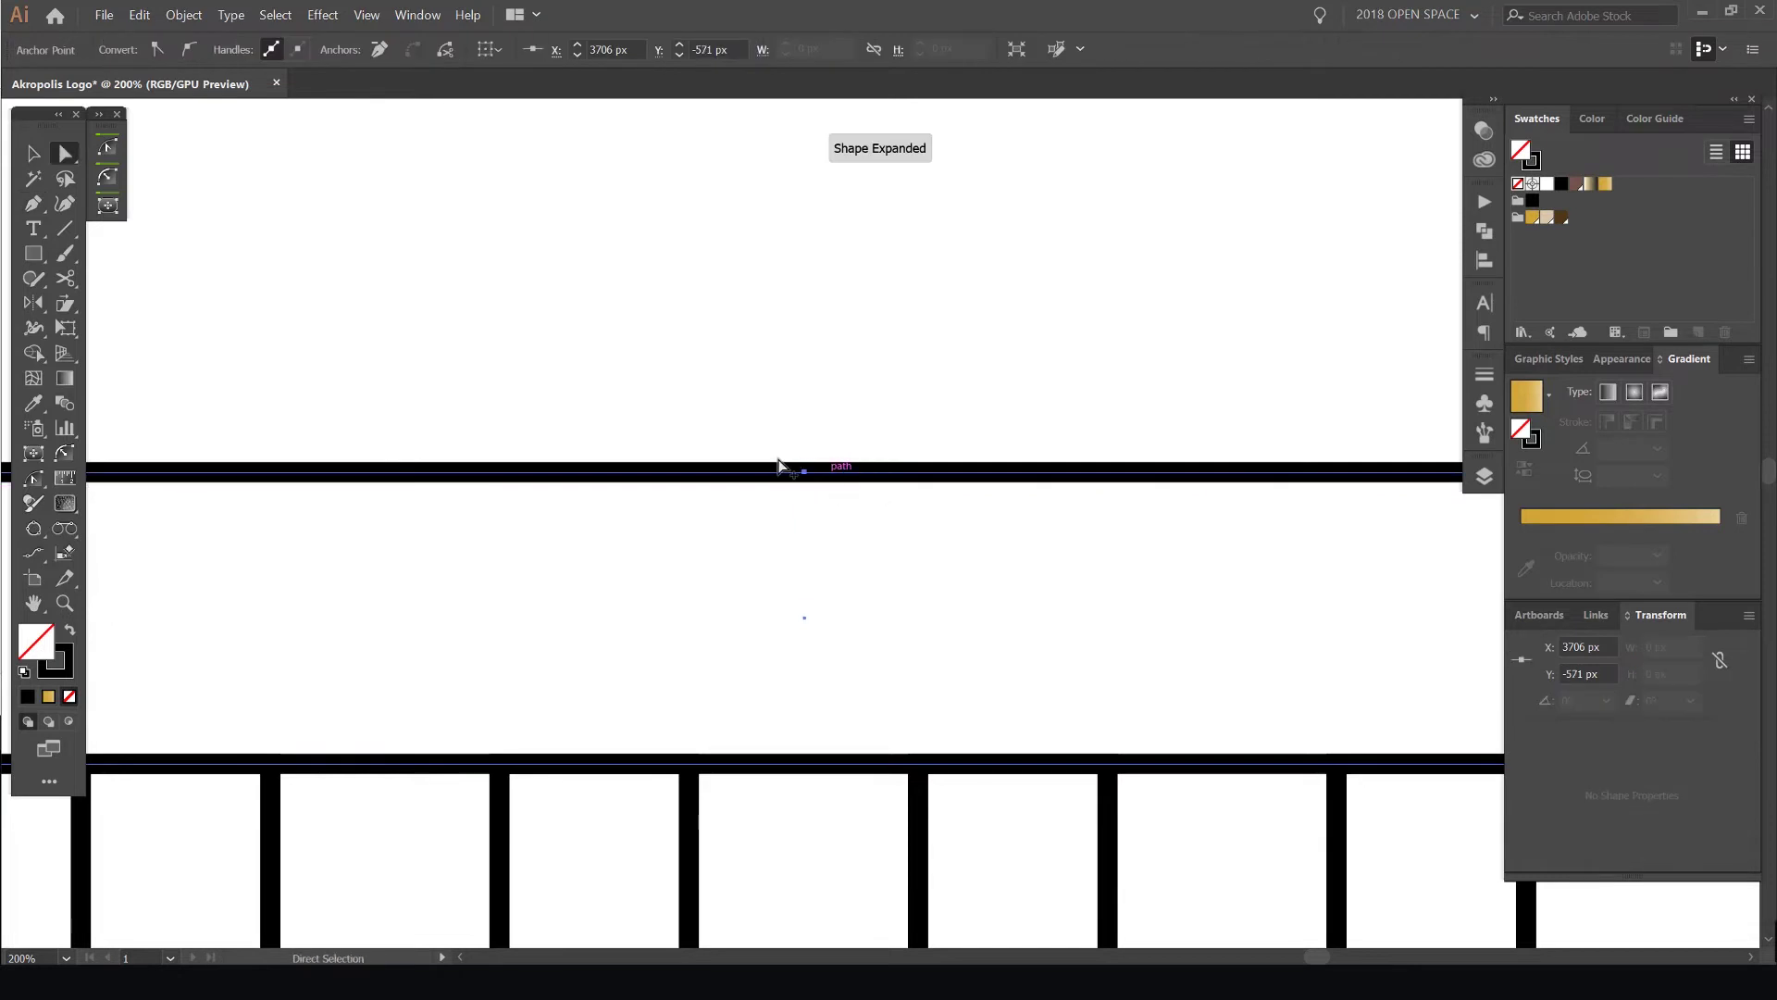
Raise the top edge's middle anchor point straight up to Y -715 px to form the roof's peak
{"action": "scroll", "coordinate": [774, 474], "scroll_direction": "down", "scroll_amount": 3}
{"action": "left_click_drag", "start_coordinate": [881, 382], "coordinate": [718, 495]}
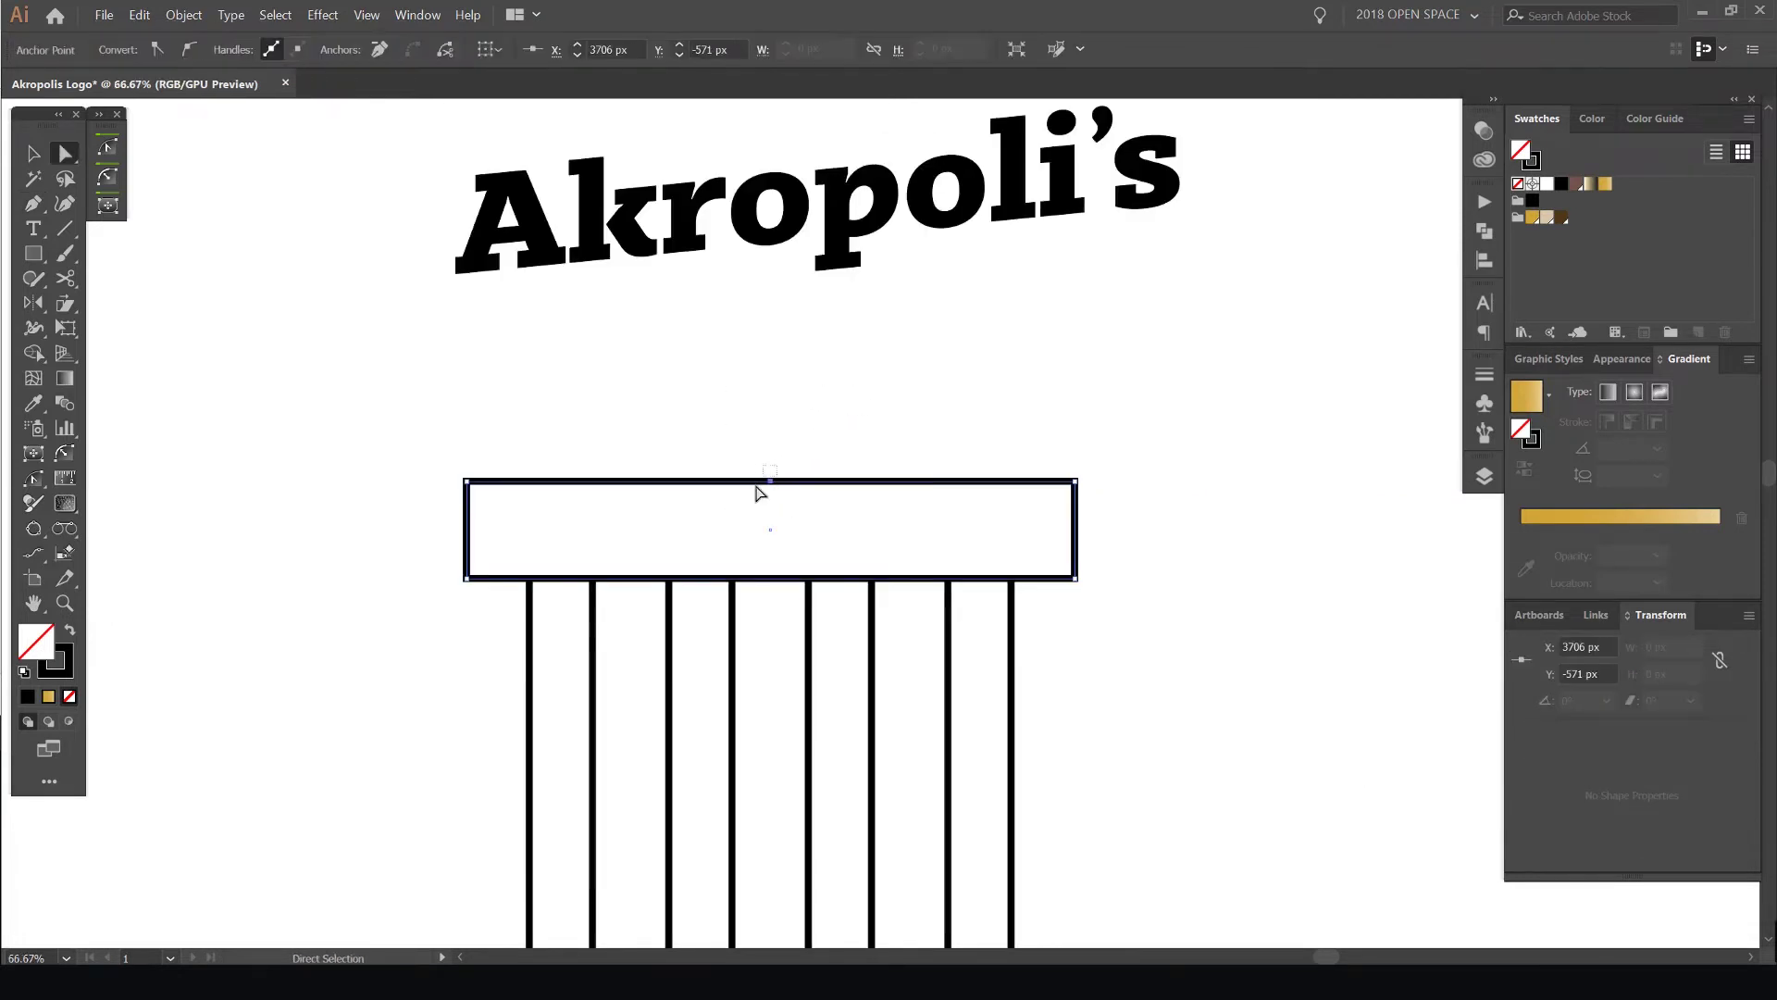
{"action": "key", "text": "shift+Up"}
{"action": "key", "text": "shift+Up"}
{"action": "key", "text": "shift+Up"}
{"action": "key", "text": "shift+Up"}
{"action": "key", "text": "shift+Up"}
{"action": "key", "text": "shift+Up"}
{"action": "key", "text": "shift+Up"}
{"action": "key", "text": "shift+Up"}
{"action": "key", "text": "shift+Up"}
{"action": "key", "text": "shift+Up"}
{"action": "key", "text": "shift+Up"}
{"action": "key", "text": "shift+Up"}
{"action": "key", "text": "shift+Up"}
{"action": "key", "text": "shift+Up"}
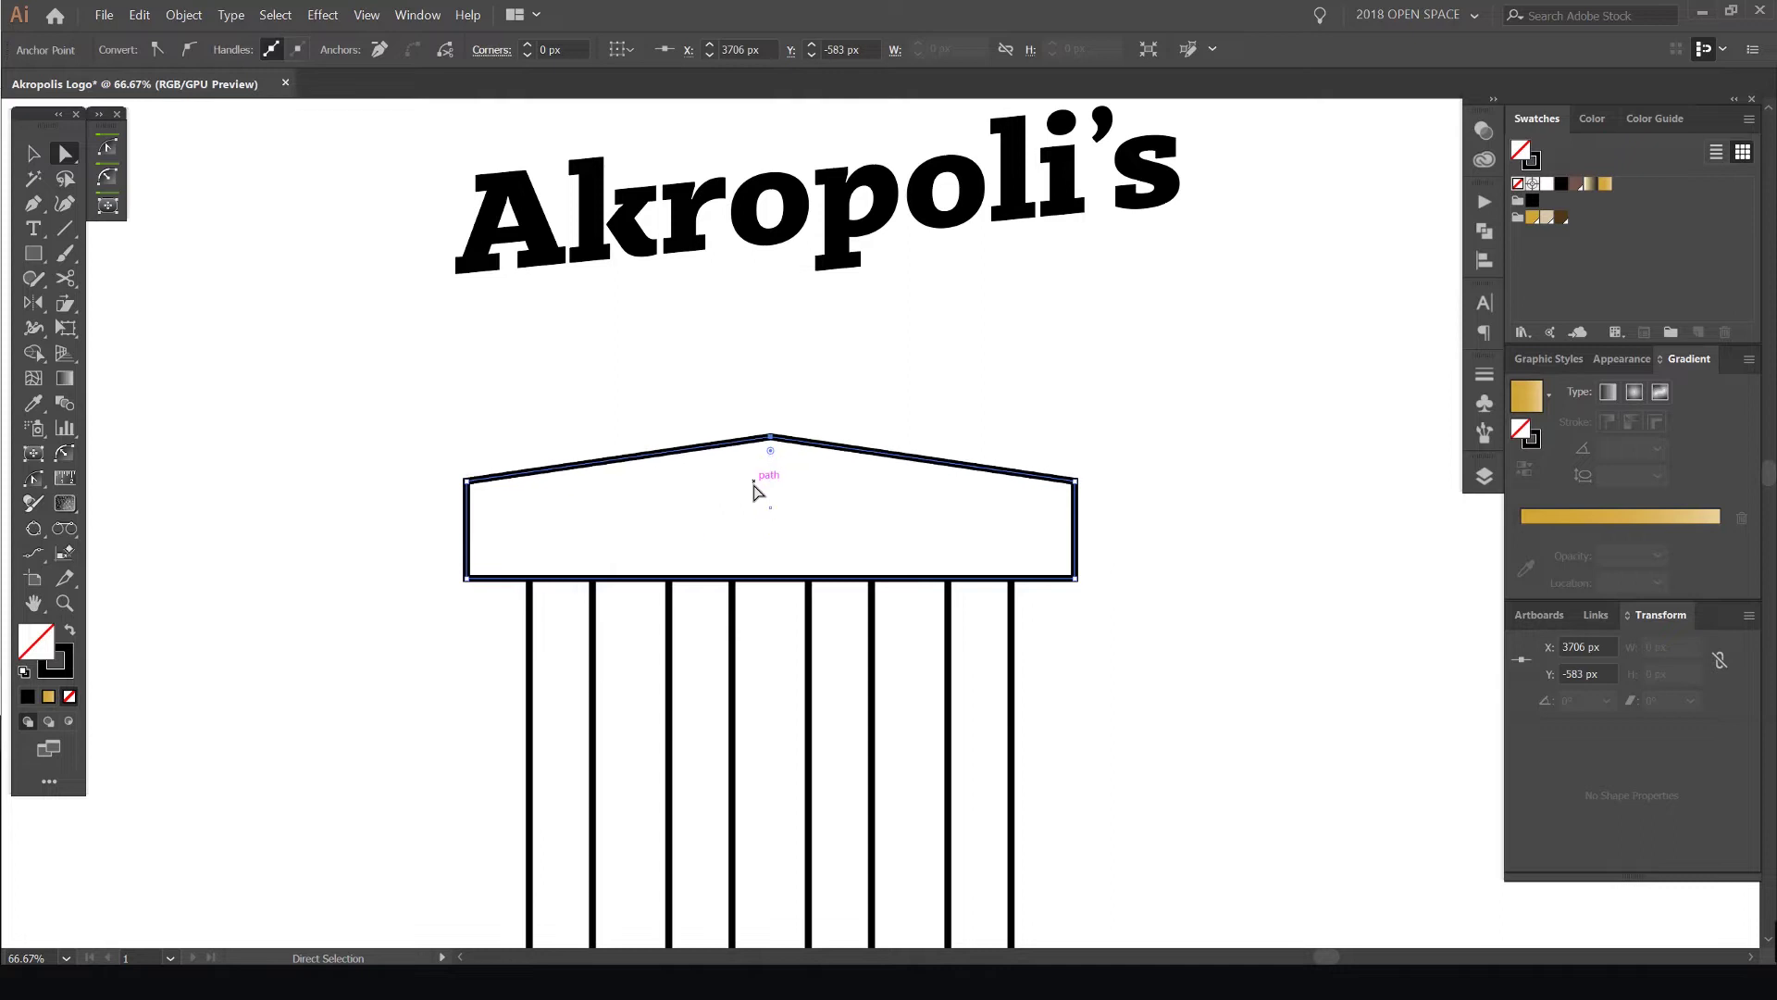
{"action": "key", "text": "Up"}
{"action": "key", "text": "Up"}
{"action": "key", "text": "Up"}
{"action": "key", "text": "Up"}
{"action": "key", "text": "Up"}
{"action": "key", "text": "Up"}
{"action": "key", "text": "Up"}
{"action": "key", "text": "Up"}
{"action": "key", "text": "Up"}
{"action": "key", "text": "Up"}
{"action": "key", "text": "Up"}
{"action": "key", "text": "Up"}
{"action": "key", "text": "Up"}
{"action": "key", "text": "Up"}
{"action": "key", "text": "Up"}
{"action": "key", "text": "Up"}
{"action": "key", "text": "Up"}
{"action": "key", "text": "Up"}
{"action": "key", "text": "Up"}
{"action": "key", "text": "Up"}
{"action": "key", "text": "v"}
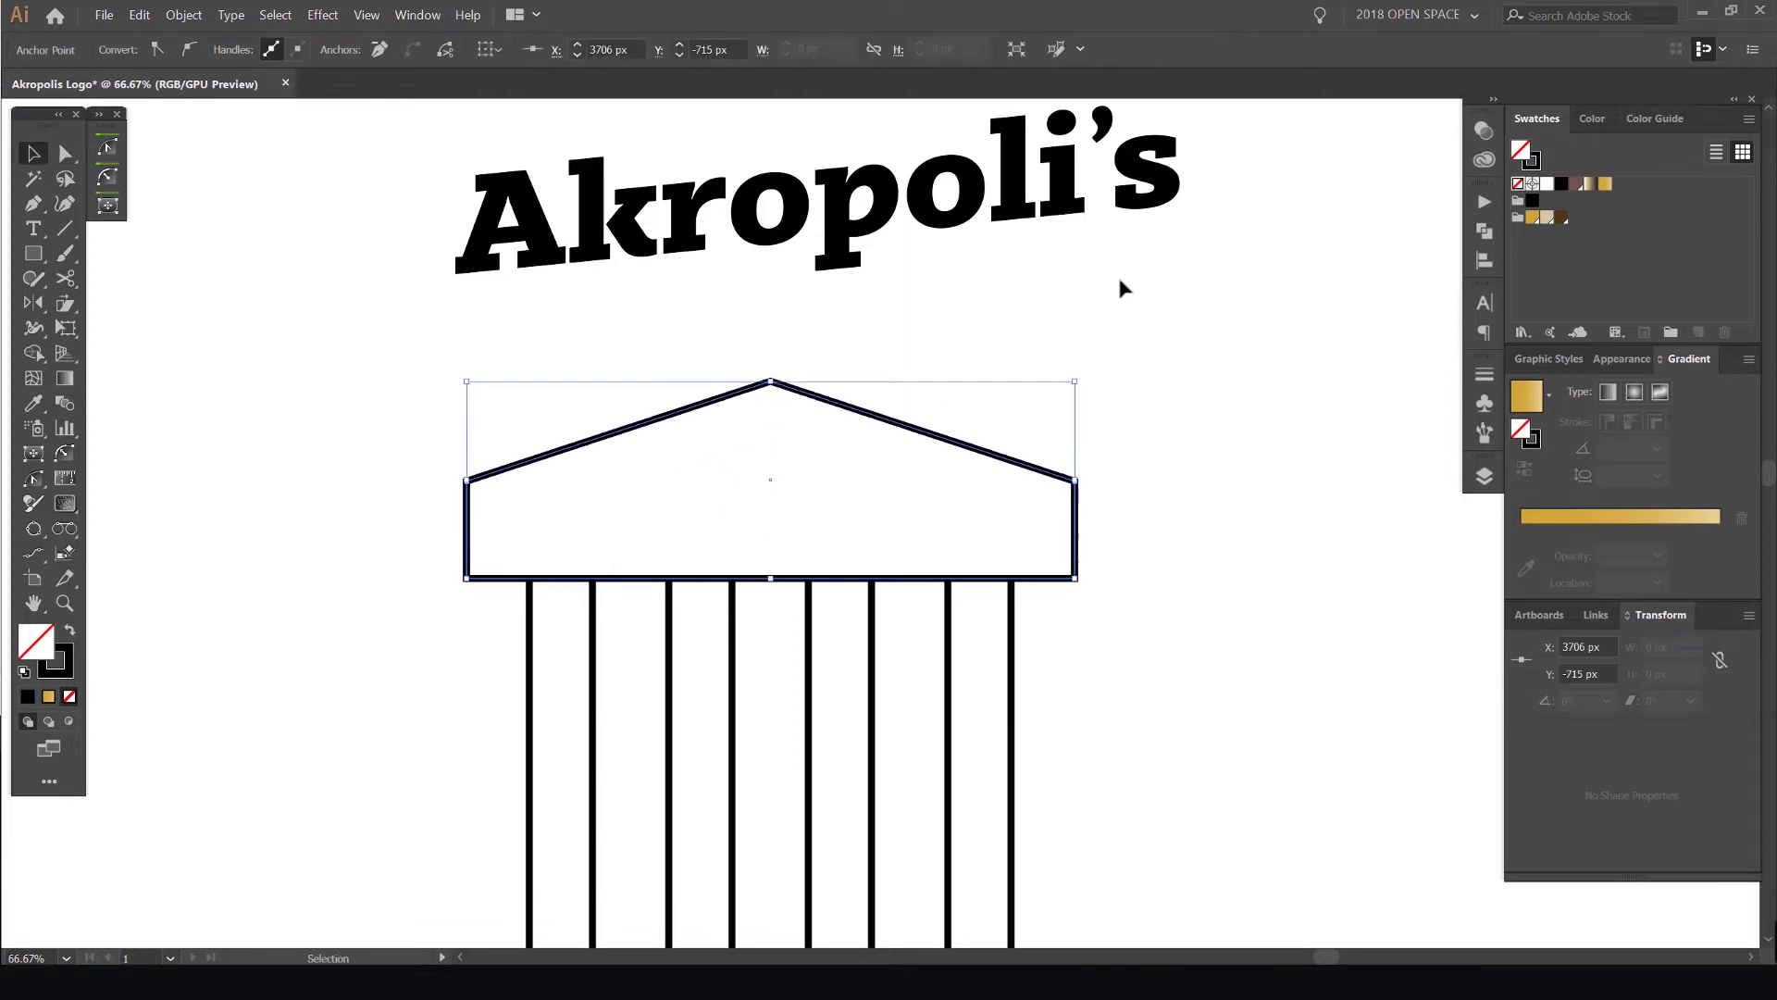
{"action": "left_click", "coordinate": [1116, 275]}
Lower the roof's peak and both upper corner points together, reducing the roof shape's height to 256 px
{"action": "scroll", "coordinate": [1116, 275], "scroll_direction": "down", "scroll_amount": 2}
{"action": "scroll", "coordinate": [1067, 304], "scroll_direction": "up", "scroll_amount": 1}
{"action": "key", "text": "a"}
{"action": "left_click_drag", "start_coordinate": [1162, 315], "coordinate": [616, 435]}
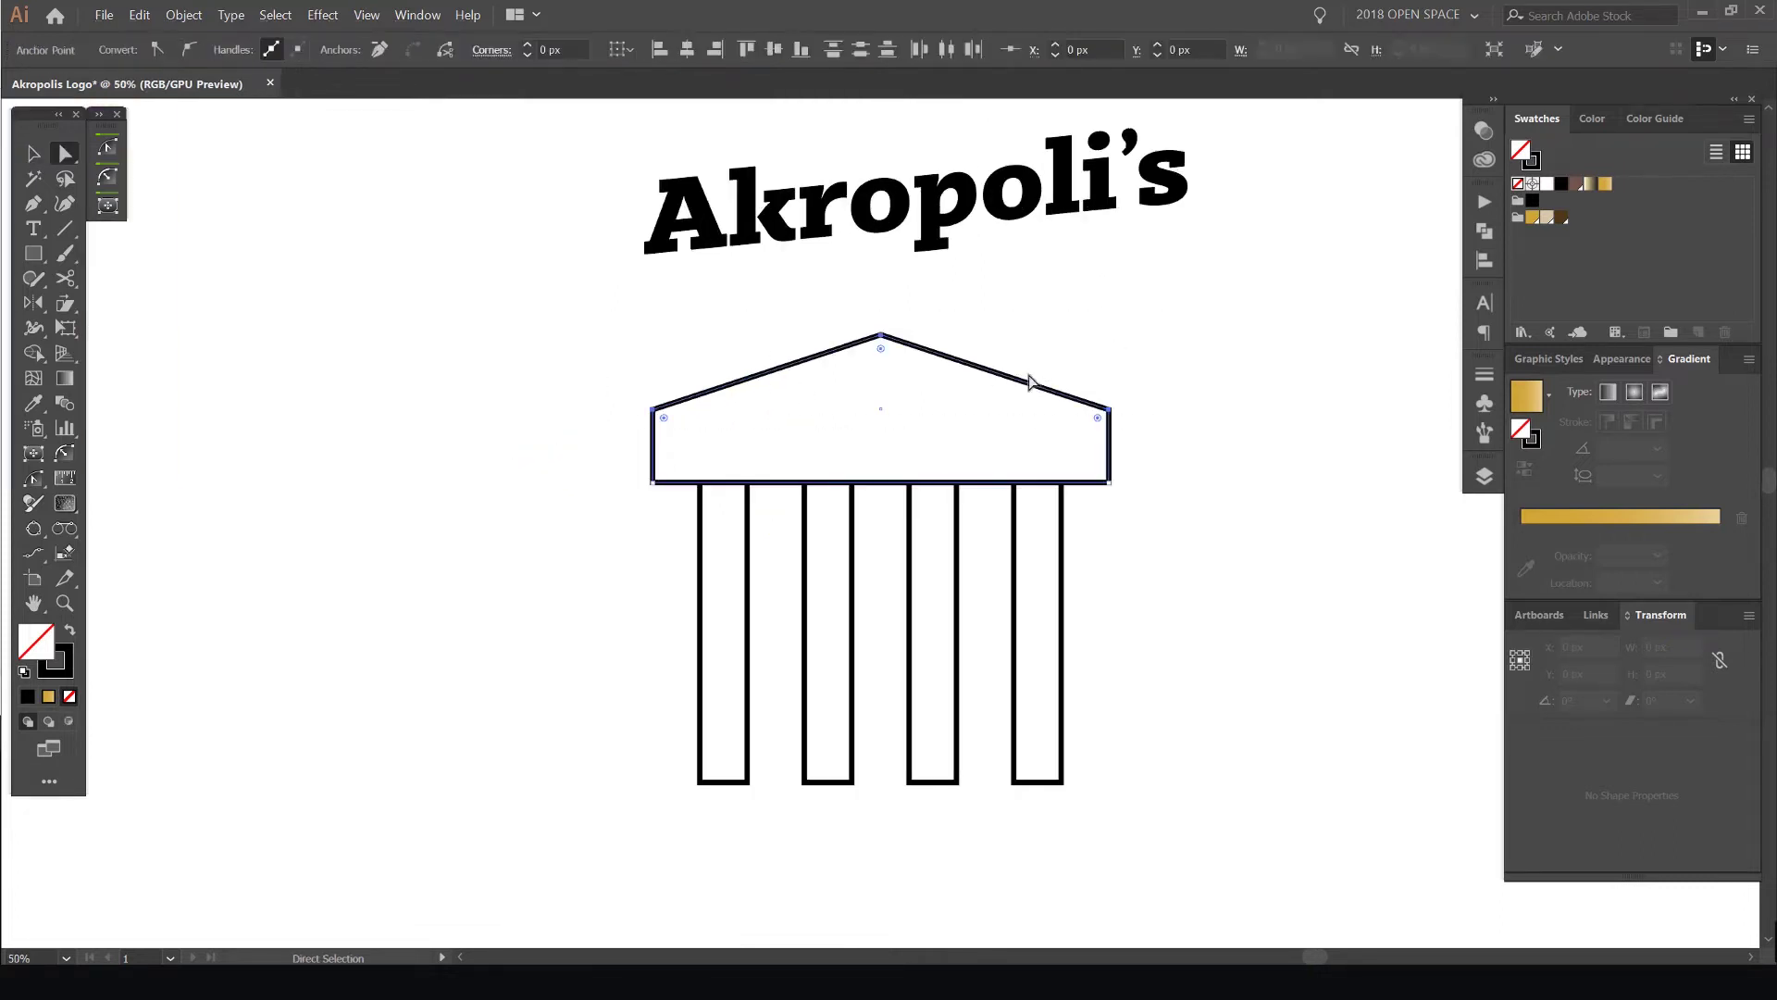
{"action": "scroll", "coordinate": [1054, 379], "scroll_direction": "up", "scroll_amount": 2}
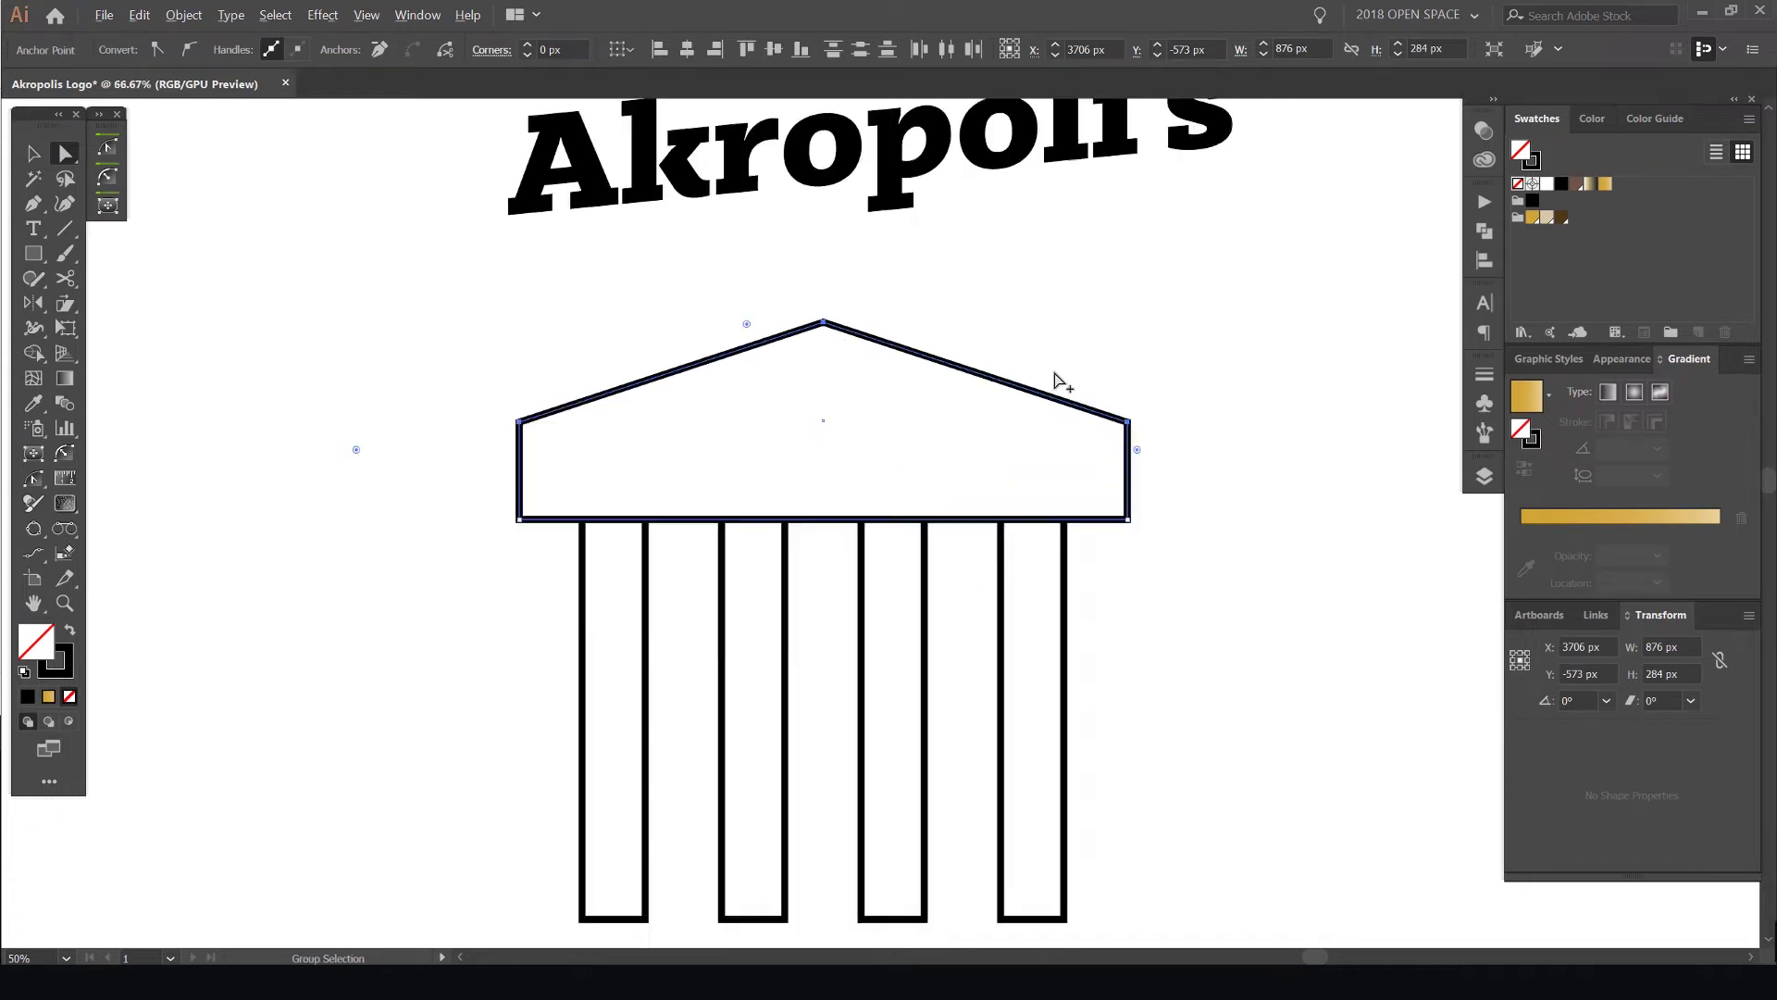
{"action": "key", "text": "Down"}
{"action": "key", "text": "Down"}
{"action": "key", "text": "Down"}
{"action": "key", "text": "Down"}
{"action": "key", "text": "Down"}
{"action": "key", "text": "Down"}
{"action": "key", "text": "Down"}
{"action": "key", "text": "Down"}
{"action": "key", "text": "Down"}
{"action": "key", "text": "Down"}
{"action": "key", "text": "Down"}
{"action": "key", "text": "Down"}
{"action": "key", "text": "Down"}
{"action": "key", "text": "Down"}
{"action": "key", "text": "Down"}
{"action": "key", "text": "Down"}
{"action": "key", "text": "Down"}
{"action": "key", "text": "Down"}
{"action": "key", "text": "Down"}
{"action": "key", "text": "Down"}
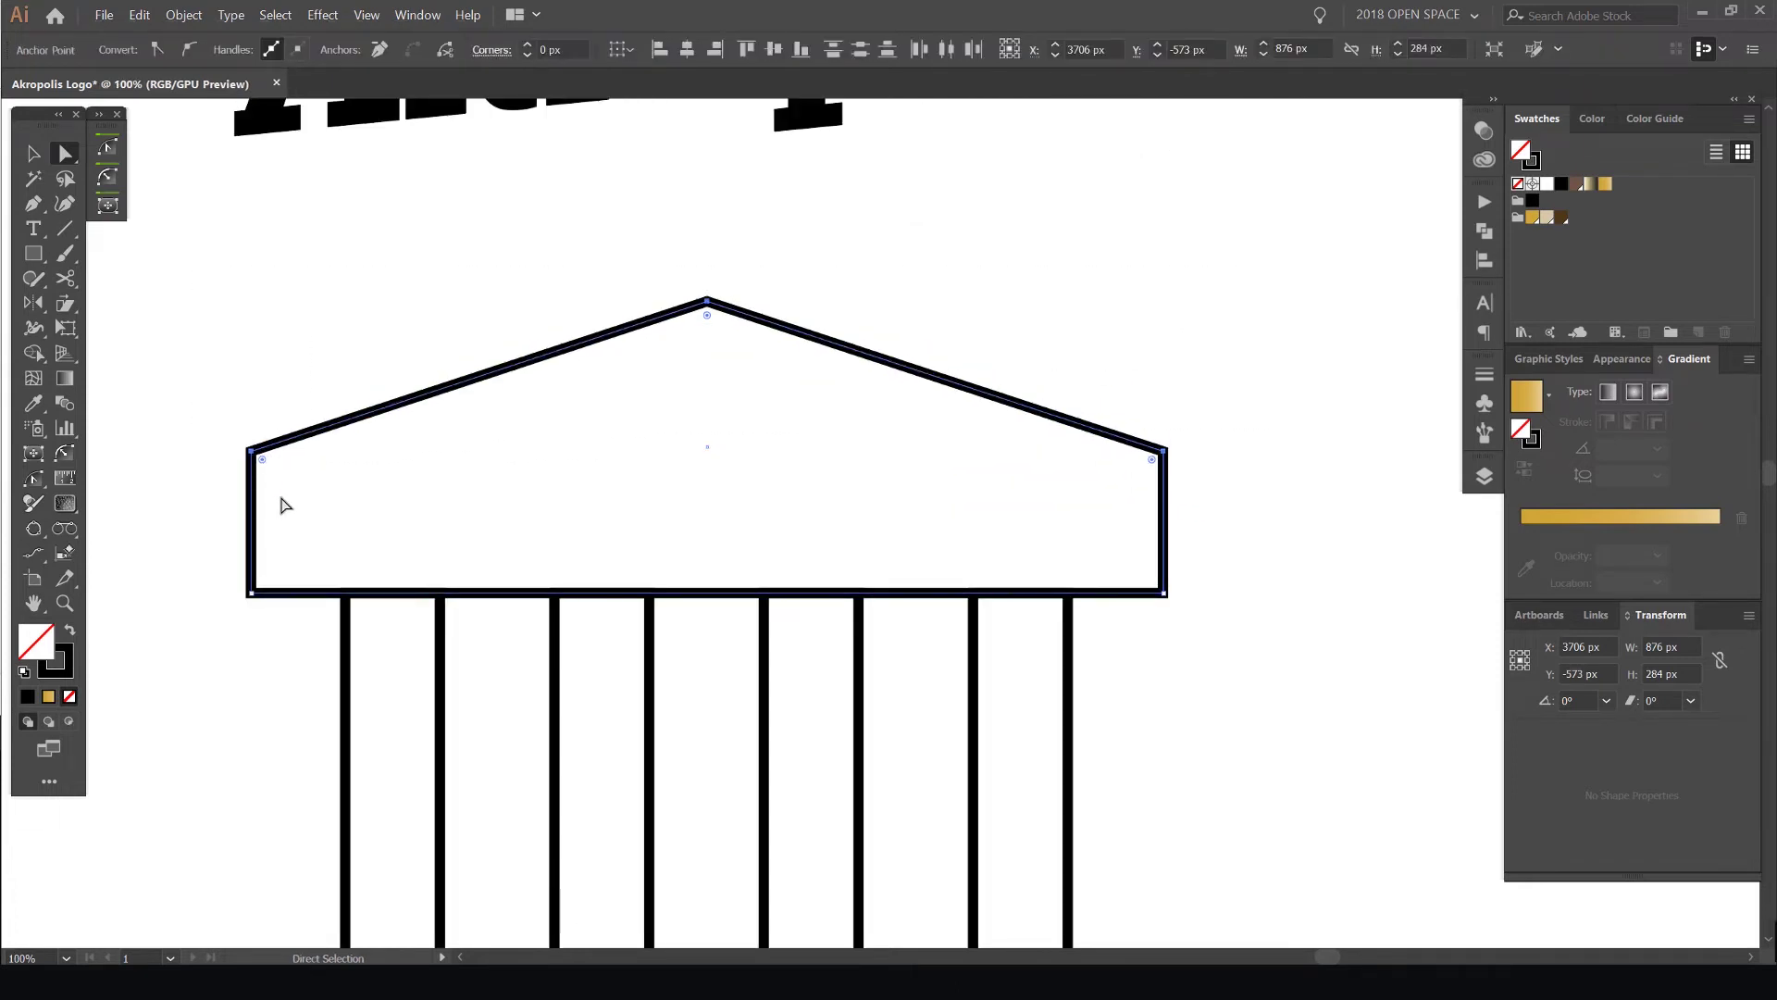
{"action": "left_click", "coordinate": [906, 279]}
{"action": "left_click_drag", "start_coordinate": [908, 275], "coordinate": [922, 223]}
Draw an outlined circle about 262 px across, centred horizontally inside the roof
{"action": "key", "text": "l"}
{"action": "left_click", "coordinate": [34, 253]}
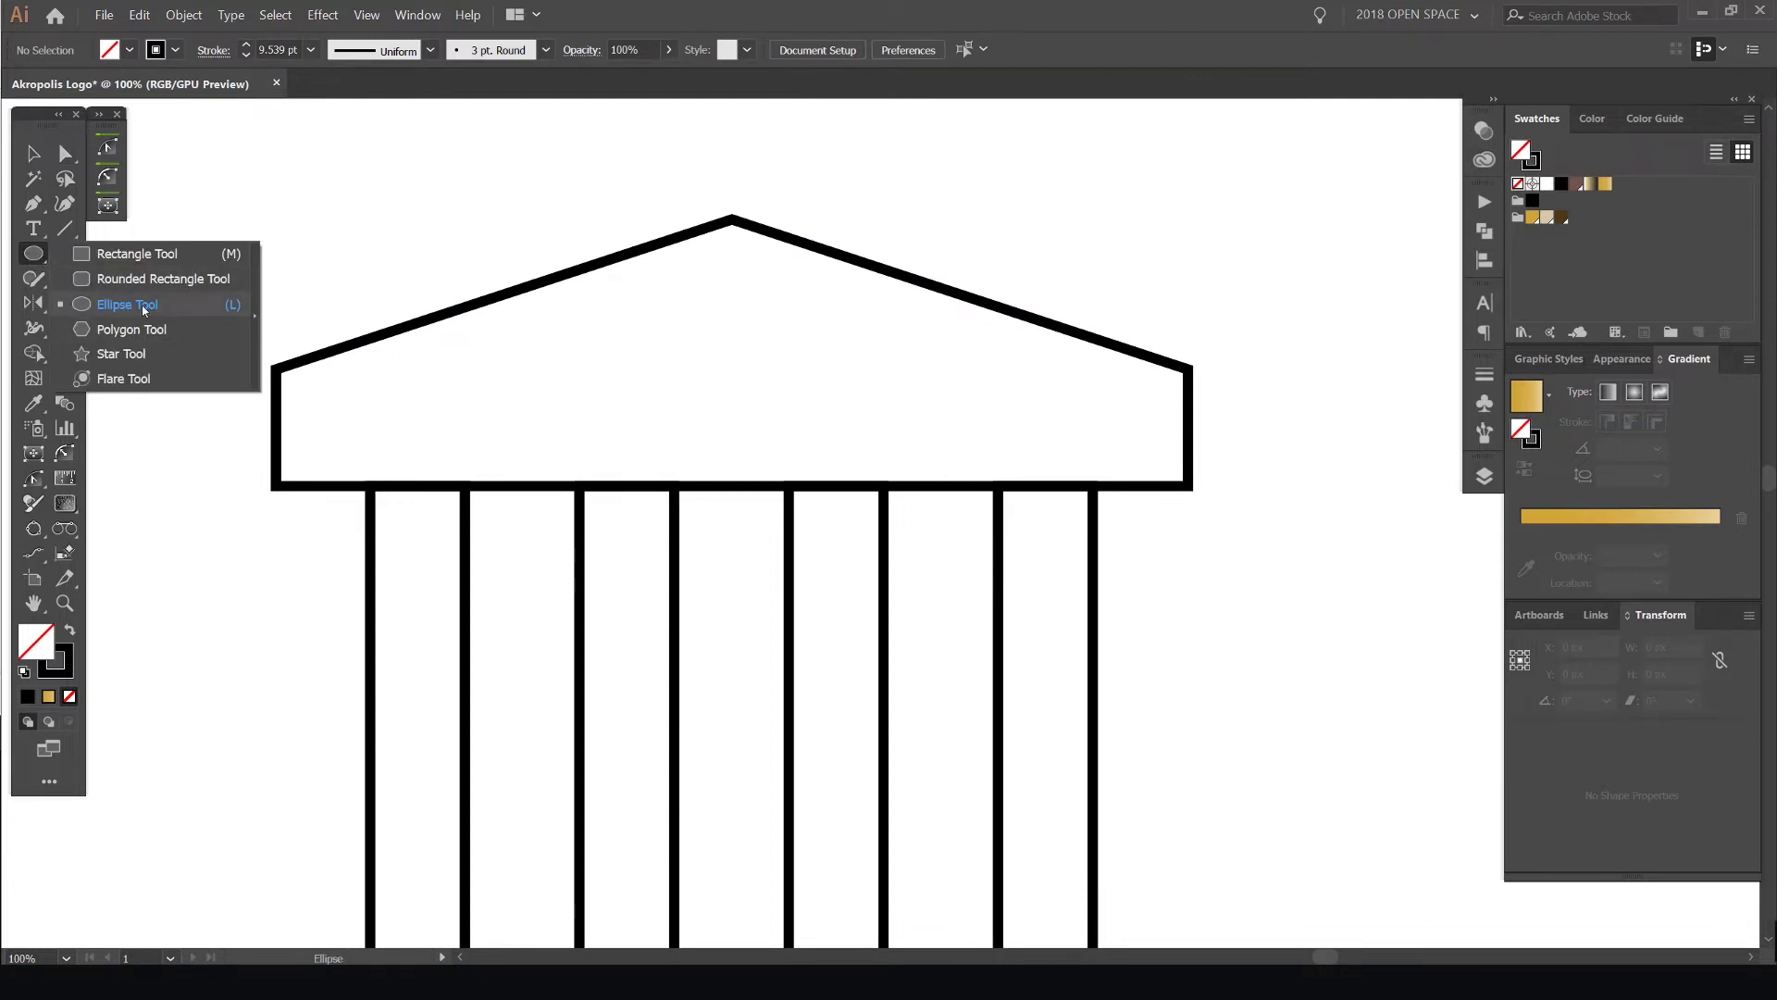
{"action": "mouse_move", "coordinate": [733, 401]}
{"action": "left_mouse_down"}
{"action": "mouse_move", "coordinate": [853, 567]}
{"action": "mouse_move", "coordinate": [813, 527]}
{"action": "left_mouse_up"}
{"action": "key", "text": "v"}
{"action": "left_click_drag", "start_coordinate": [810, 306], "coordinate": [809, 344]}
Delete the circle's bottom anchor point to leave an open half-circle arch
{"action": "key", "text": "a"}
{"action": "scroll", "coordinate": [752, 481], "scroll_direction": "up", "scroll_amount": 1}
{"action": "left_click", "coordinate": [748, 594]}
{"action": "left_click_drag", "start_coordinate": [747, 593], "coordinate": [709, 656]}
{"action": "scroll", "coordinate": [713, 652], "scroll_direction": "up", "scroll_amount": 1}
{"action": "key", "text": "Delete"}
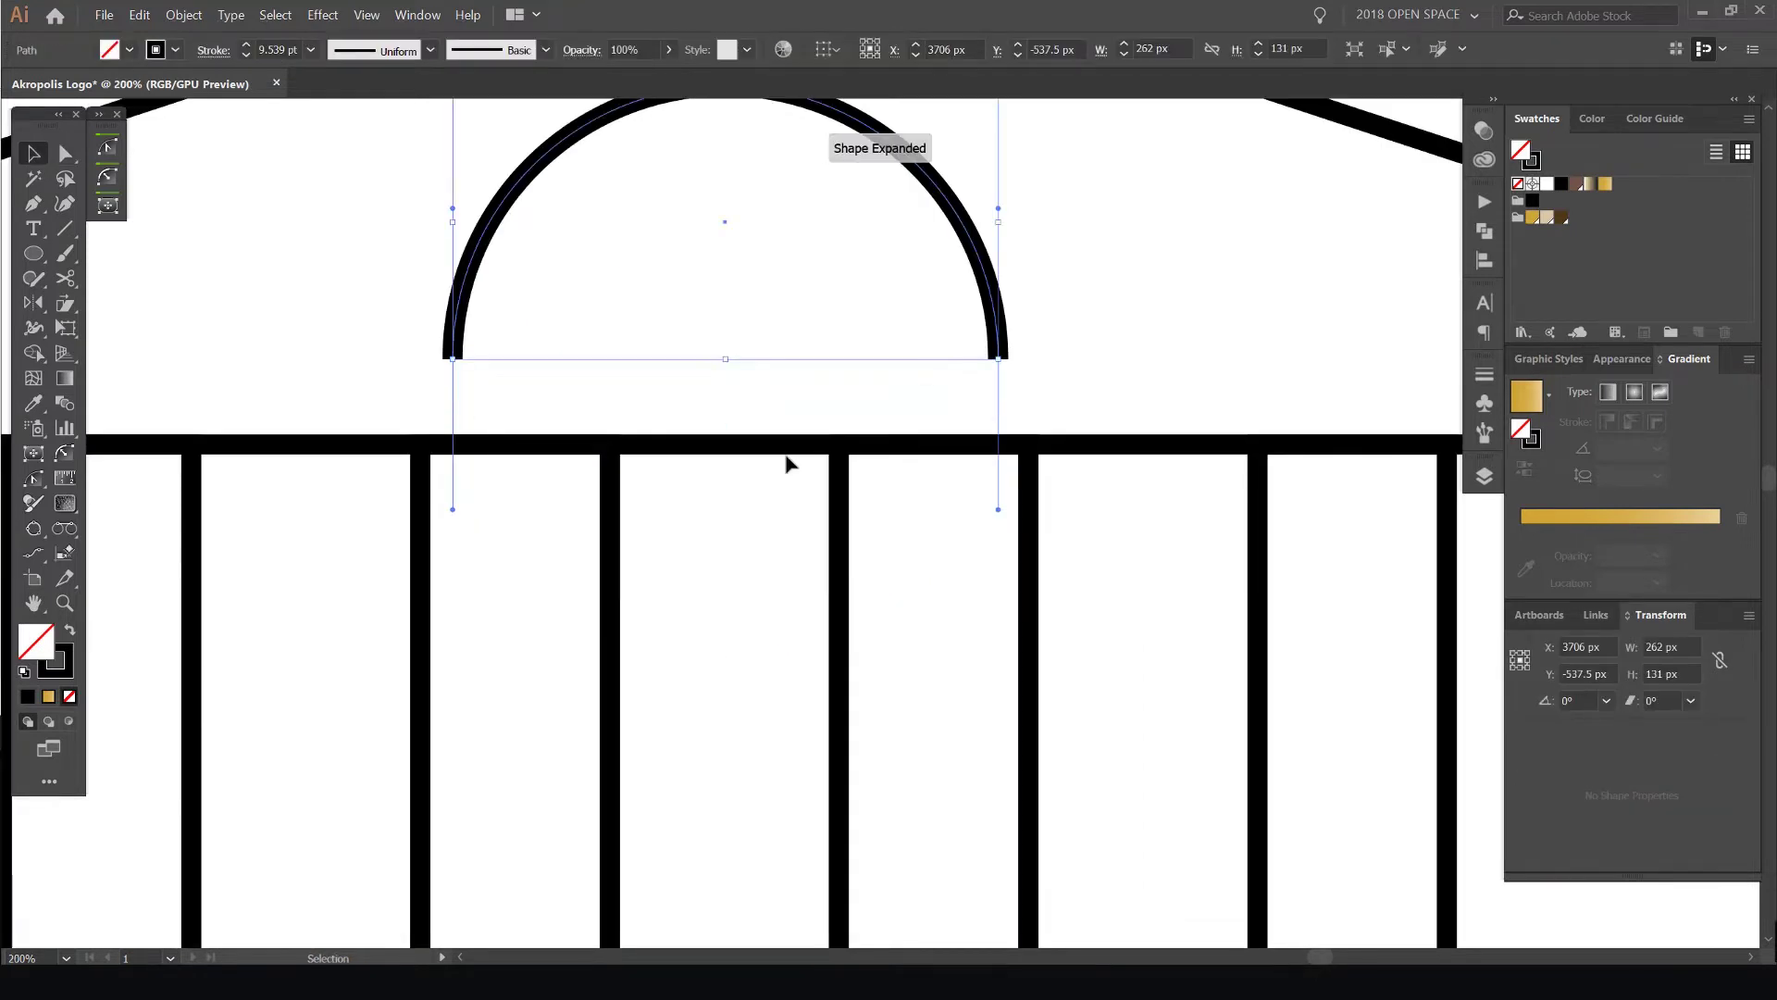
{"action": "scroll", "coordinate": [786, 465], "scroll_direction": "up", "scroll_amount": 3}
Move the arch straight down to Y -499.5 px so its ends rest on the roof's bottom line
{"action": "key", "text": "v"}
{"action": "left_click_drag", "start_coordinate": [869, 295], "coordinate": [874, 380]}
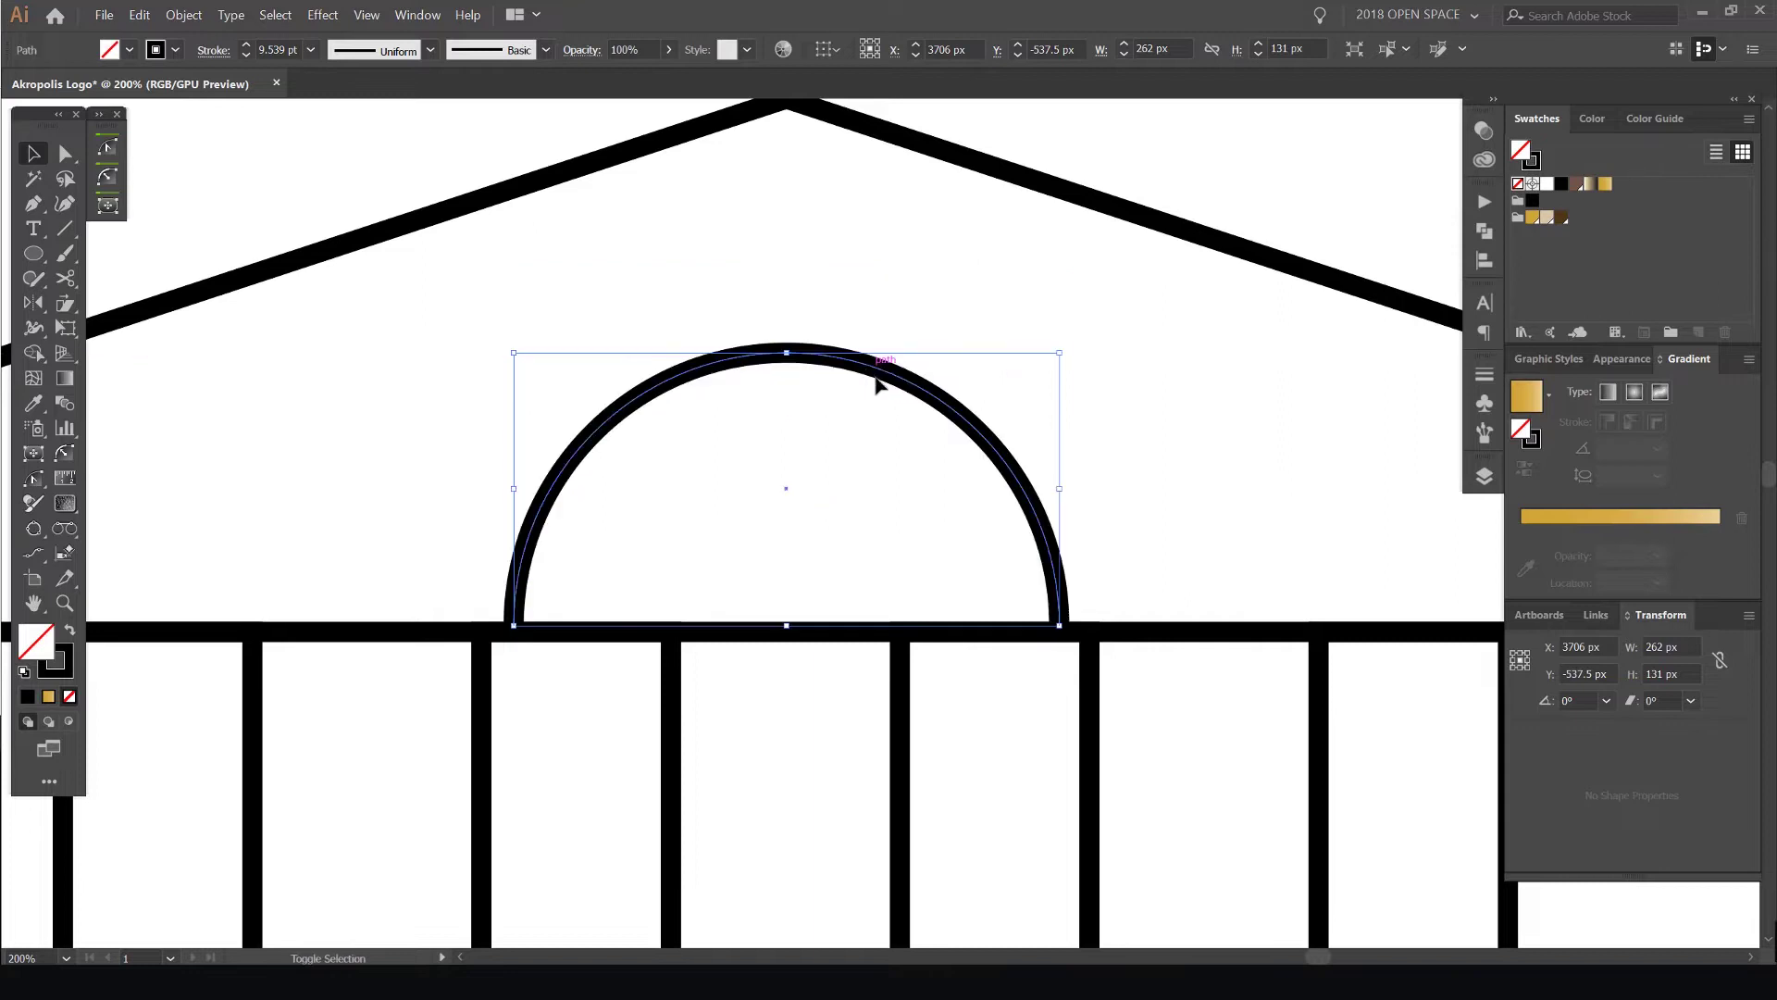
{"action": "scroll", "coordinate": [1070, 620], "scroll_direction": "up", "scroll_amount": 3}
{"action": "scroll", "coordinate": [1046, 689], "scroll_direction": "up", "scroll_amount": 2}
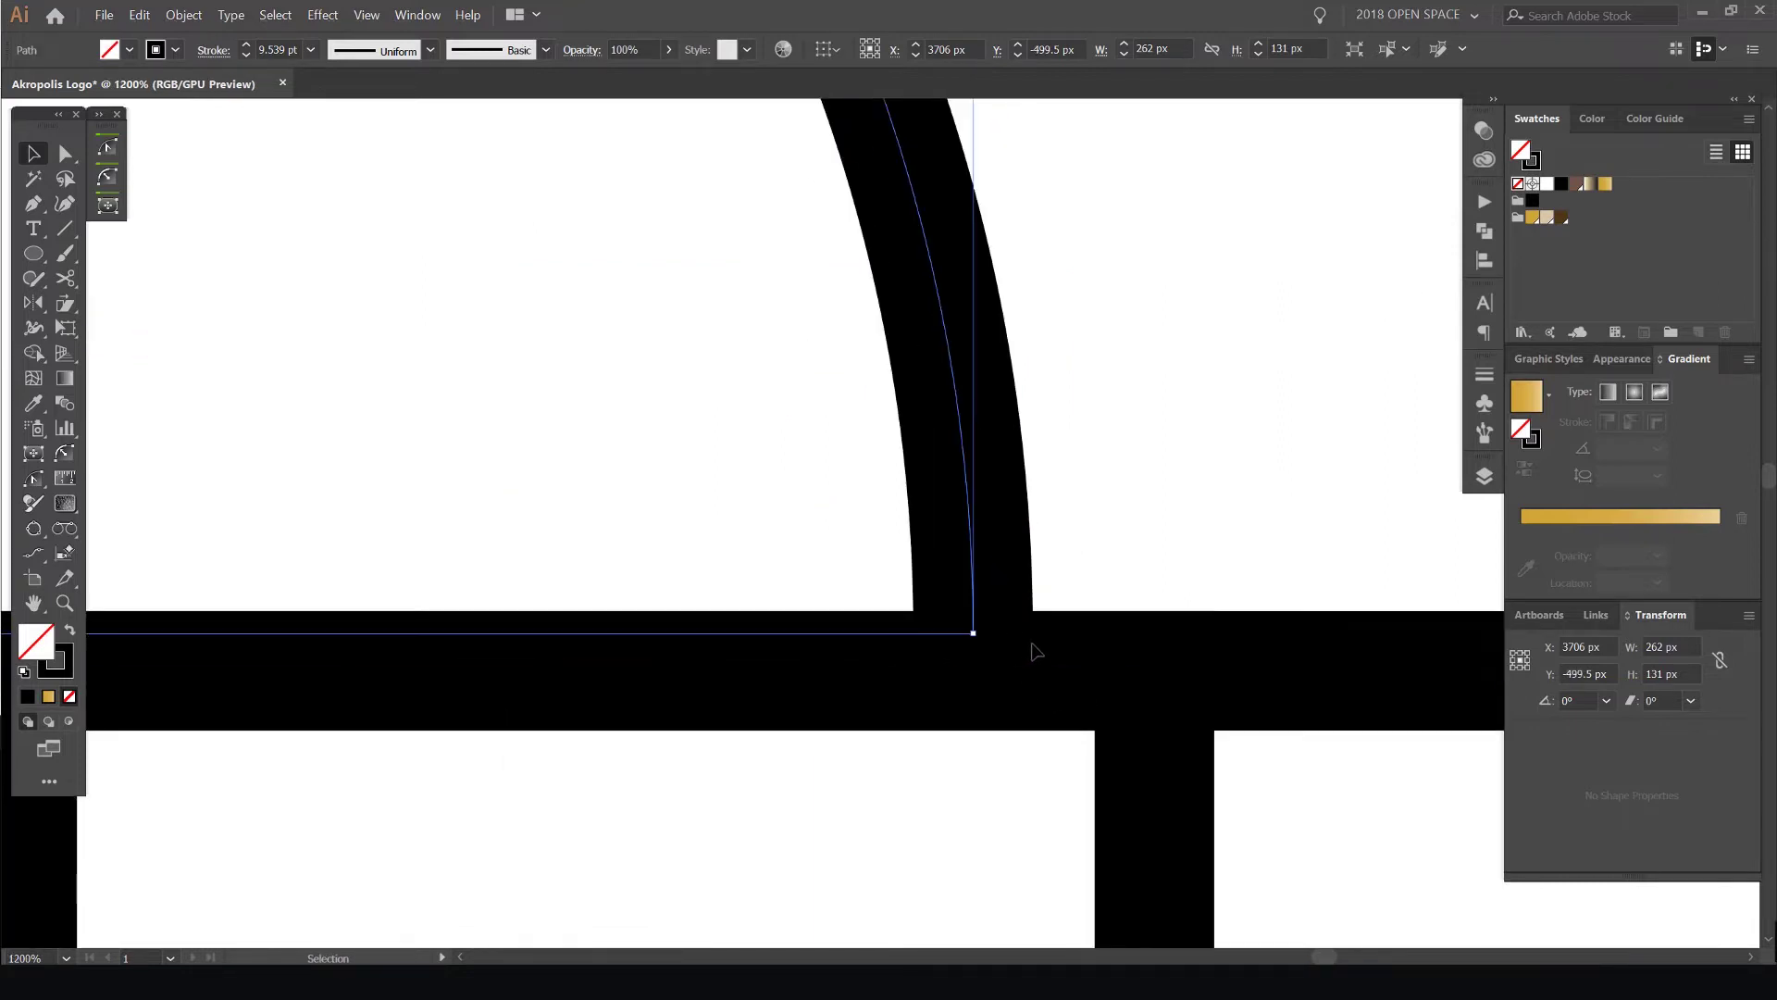
{"action": "scroll", "coordinate": [986, 722], "scroll_direction": "down", "scroll_amount": 5}
{"action": "left_click_drag", "start_coordinate": [674, 428], "coordinate": [821, 377]}
{"action": "key", "text": "ctrl+z"}
Enlarge the arch proportionally from its base, bringing its top to about Y -603 px while keeping it centred
{"action": "scroll", "coordinate": [664, 433], "scroll_direction": "up", "scroll_amount": 2}
{"action": "key", "text": "space"}
{"action": "key", "text": "space"}
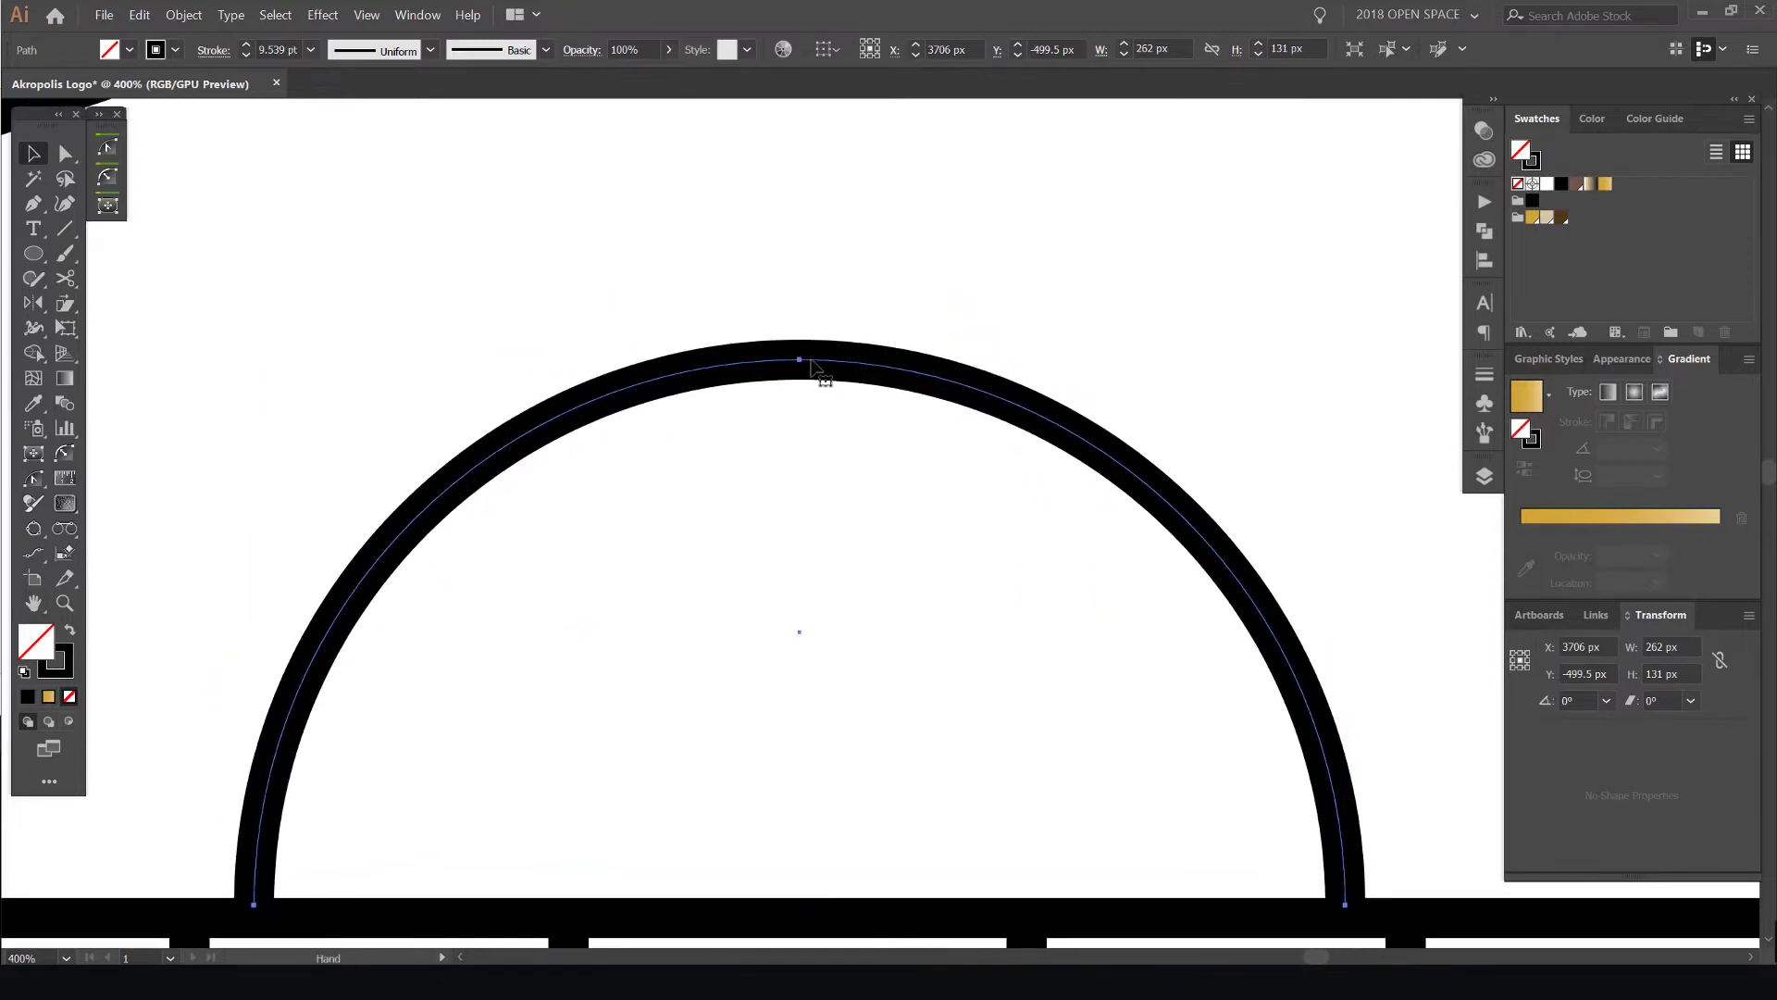
{"action": "scroll", "coordinate": [801, 360], "scroll_direction": "up", "scroll_amount": 1}
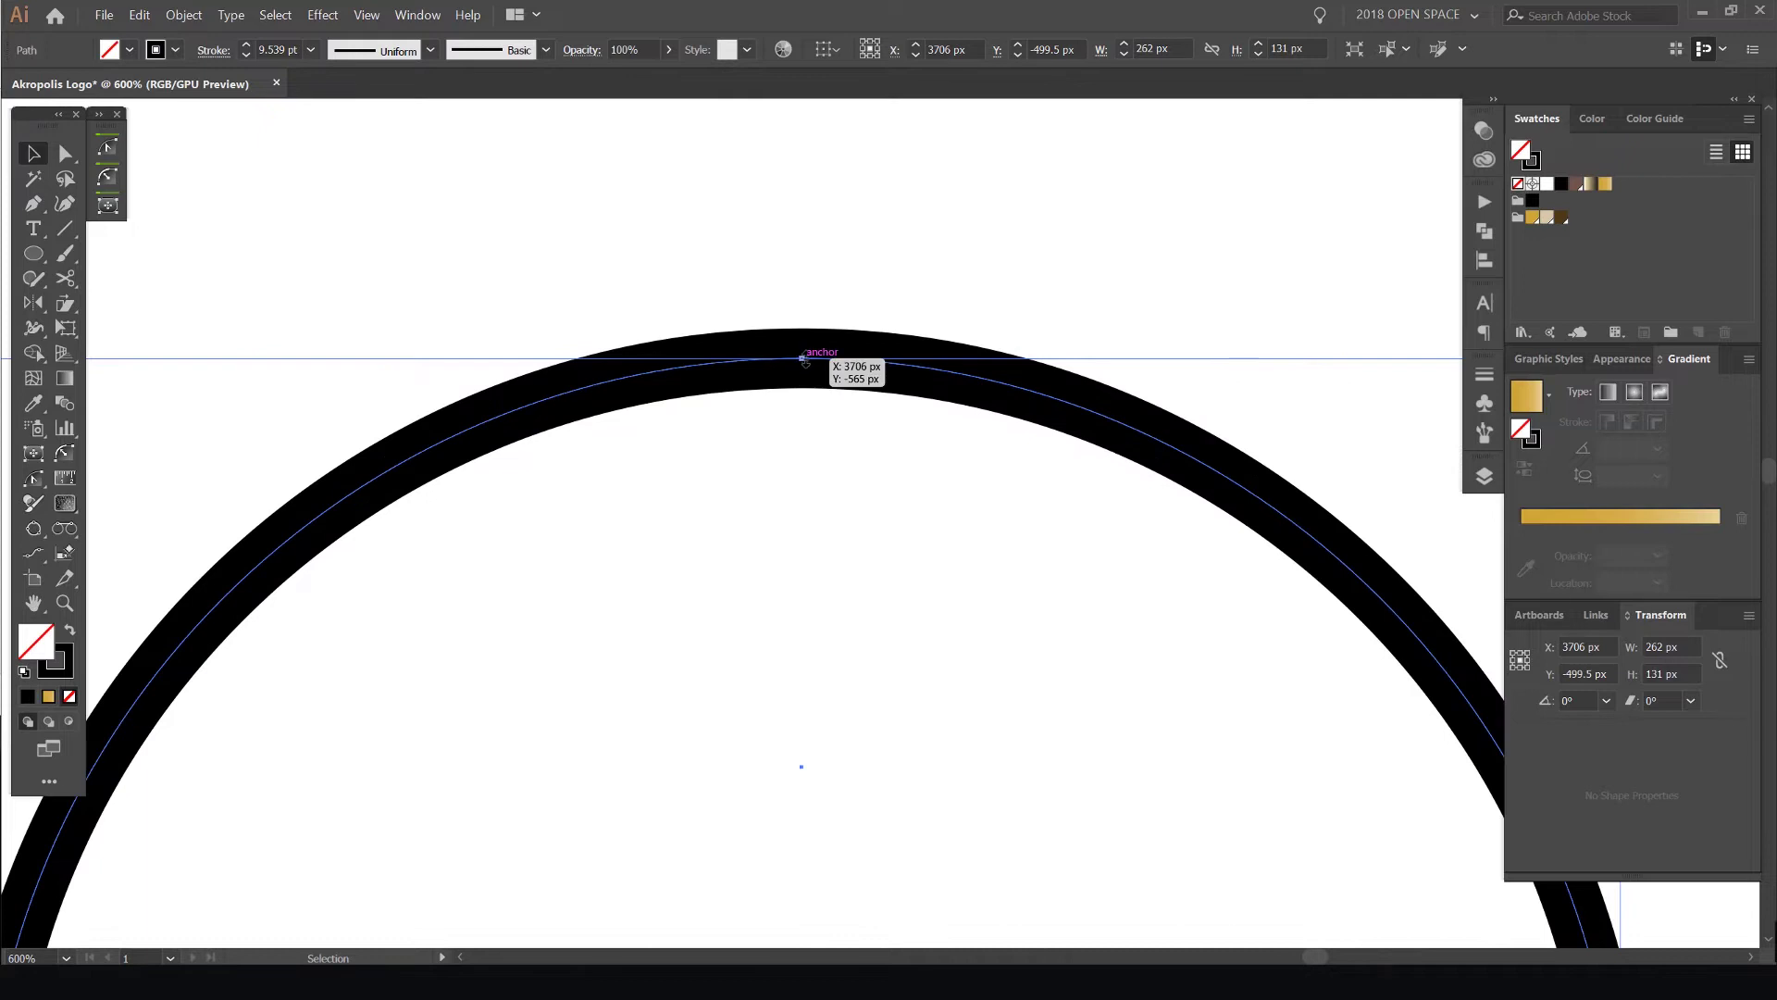
{"action": "scroll", "coordinate": [801, 361], "scroll_direction": "down", "scroll_amount": 3}
{"action": "key", "text": "space"}
{"action": "left_click_drag", "start_coordinate": [825, 363], "coordinate": [810, 400]}
{"action": "left_click_drag", "start_coordinate": [801, 395], "coordinate": [802, 316]}
{"action": "scroll", "coordinate": [802, 316], "scroll_direction": "down", "scroll_amount": 3}
{"action": "left_click", "coordinate": [813, 387]}
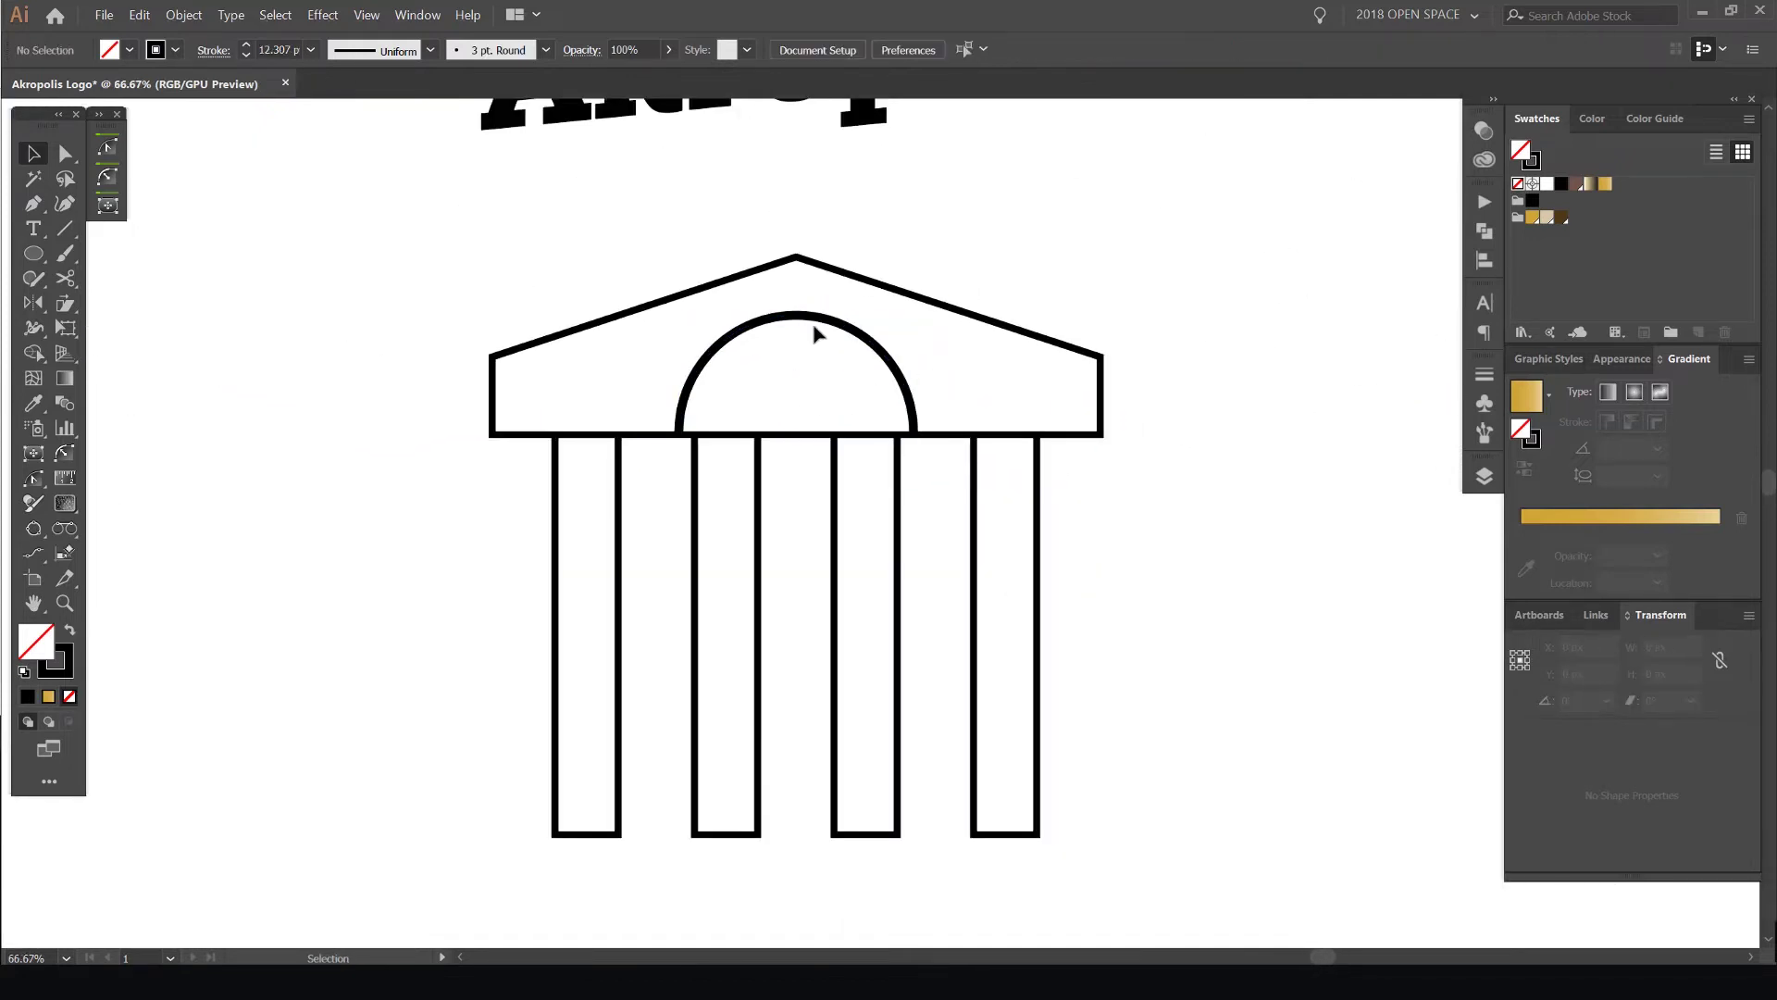
Turn off Scale Strokes & Effects for transformations
{"action": "scroll", "coordinate": [826, 342], "scroll_direction": "up", "scroll_amount": 3}
{"action": "left_click", "coordinate": [825, 396]}
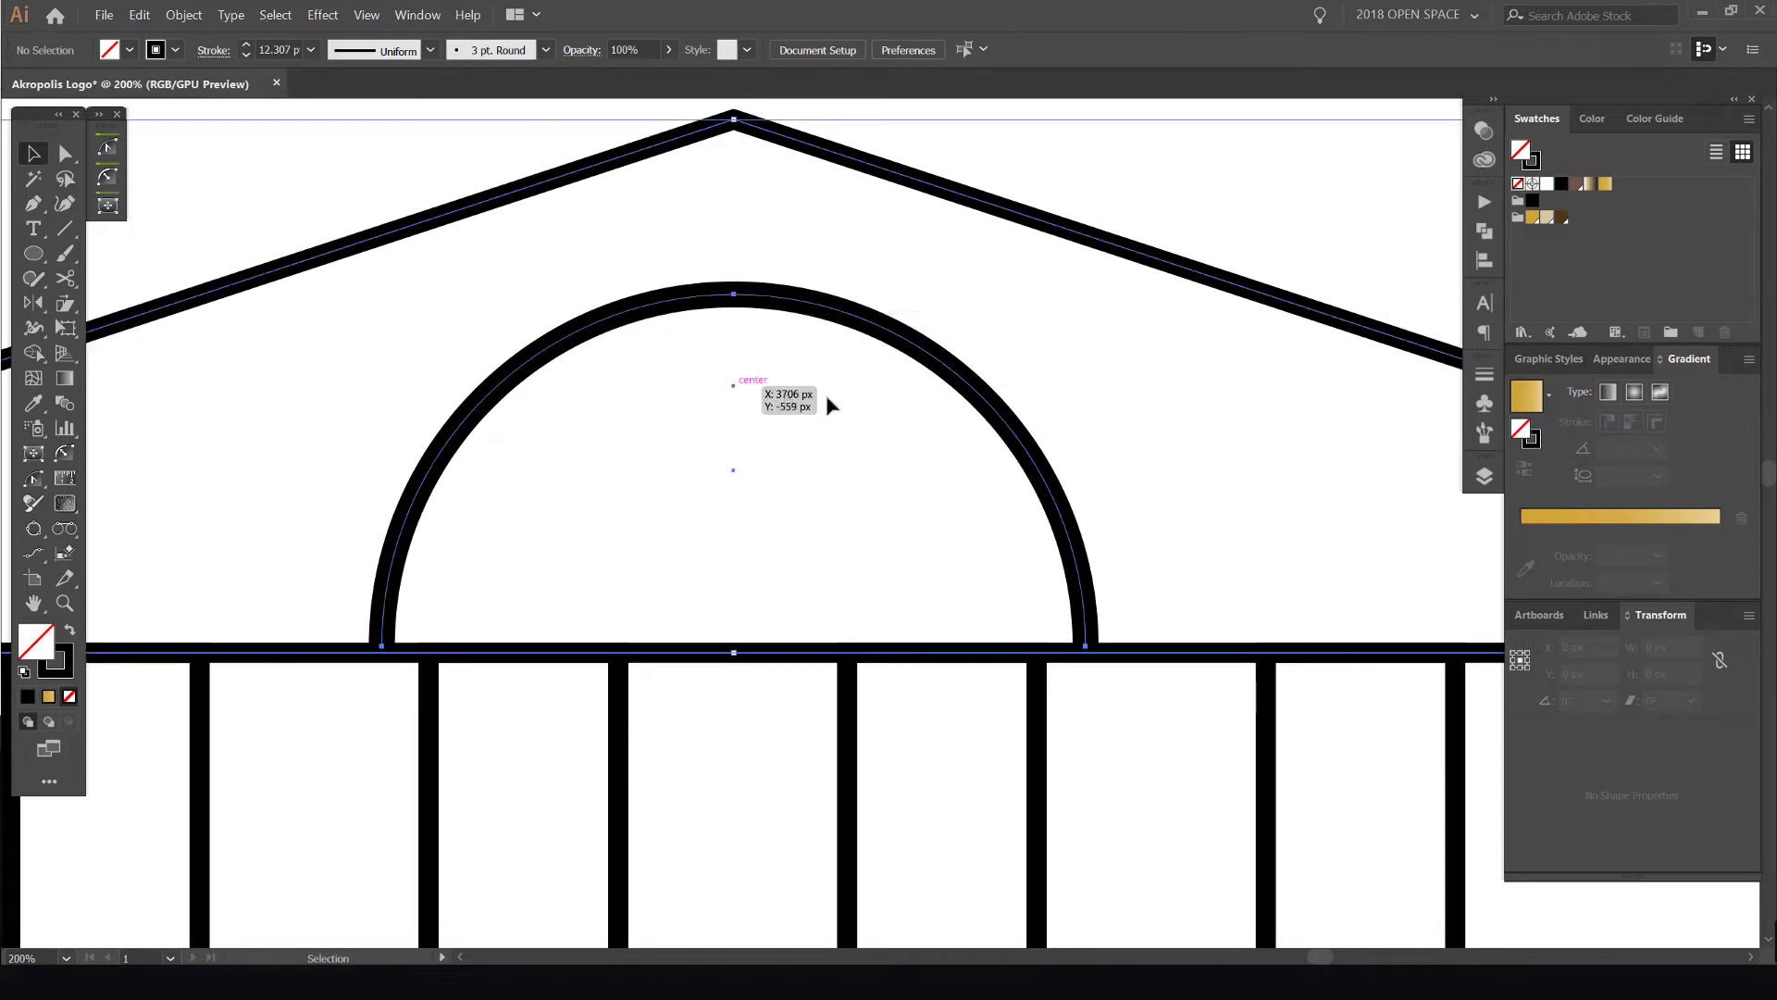
{"action": "left_click", "coordinate": [1748, 616]}
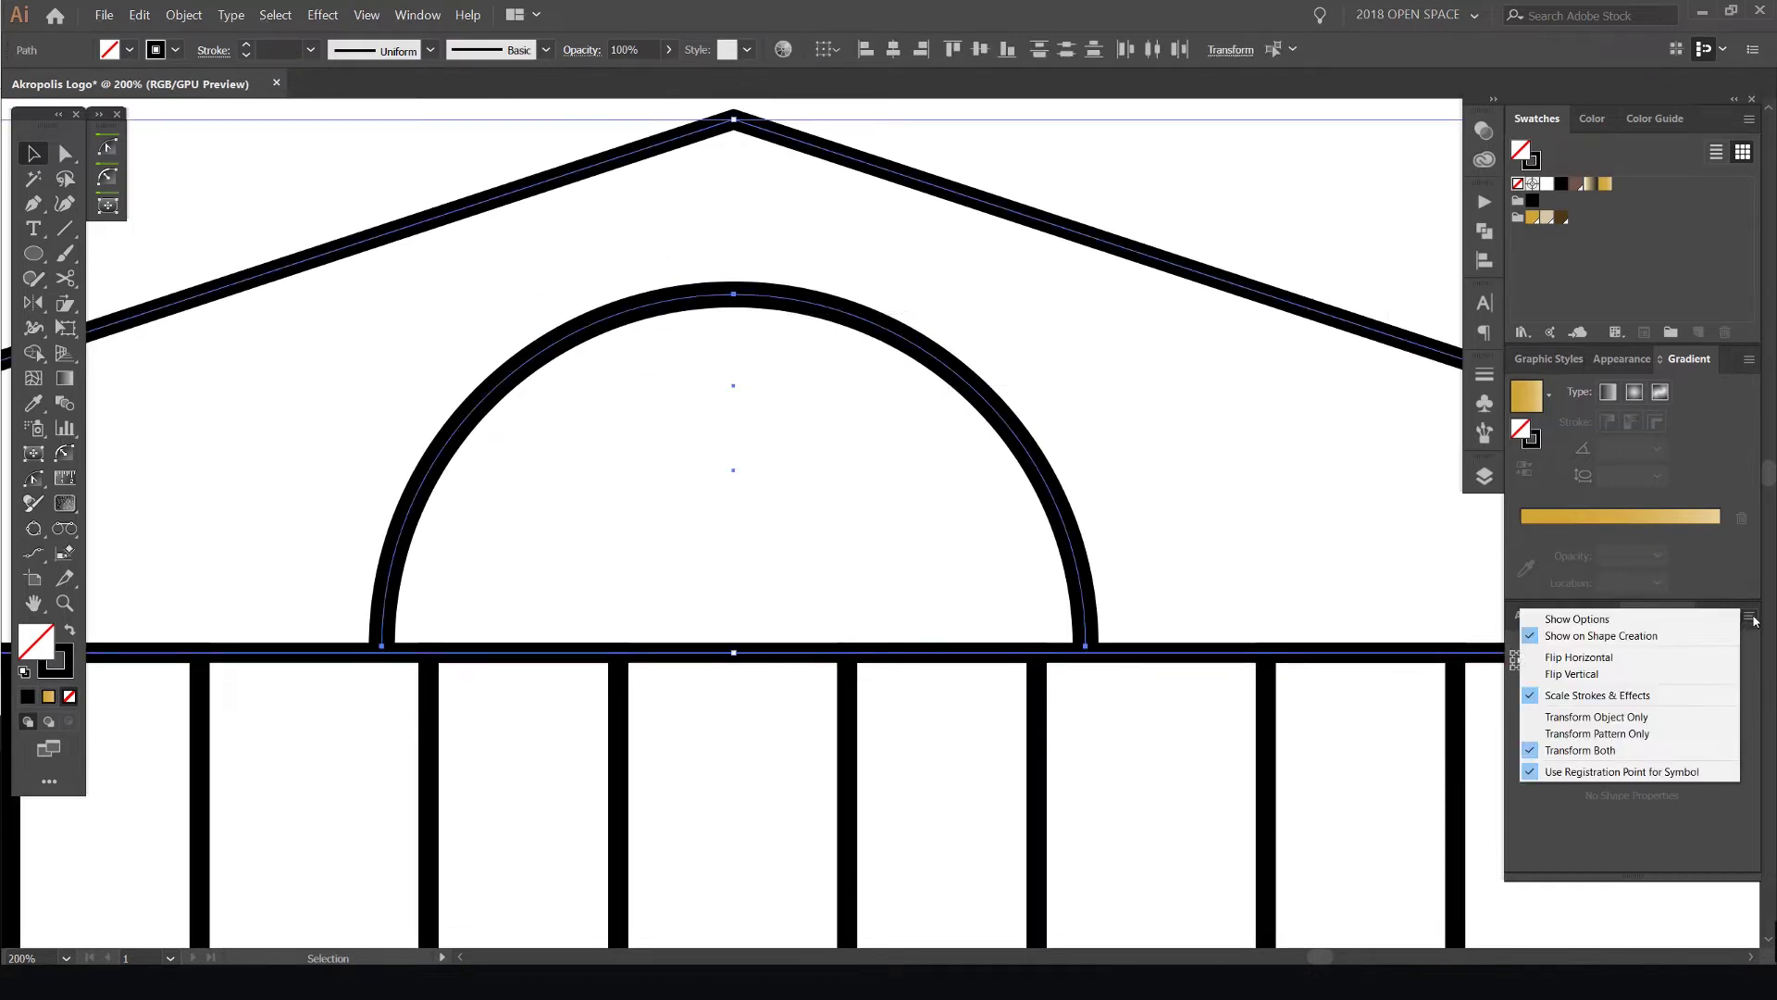
{"action": "left_click", "coordinate": [1574, 696]}
{"action": "left_click_drag", "start_coordinate": [1636, 872], "coordinate": [1637, 837]}
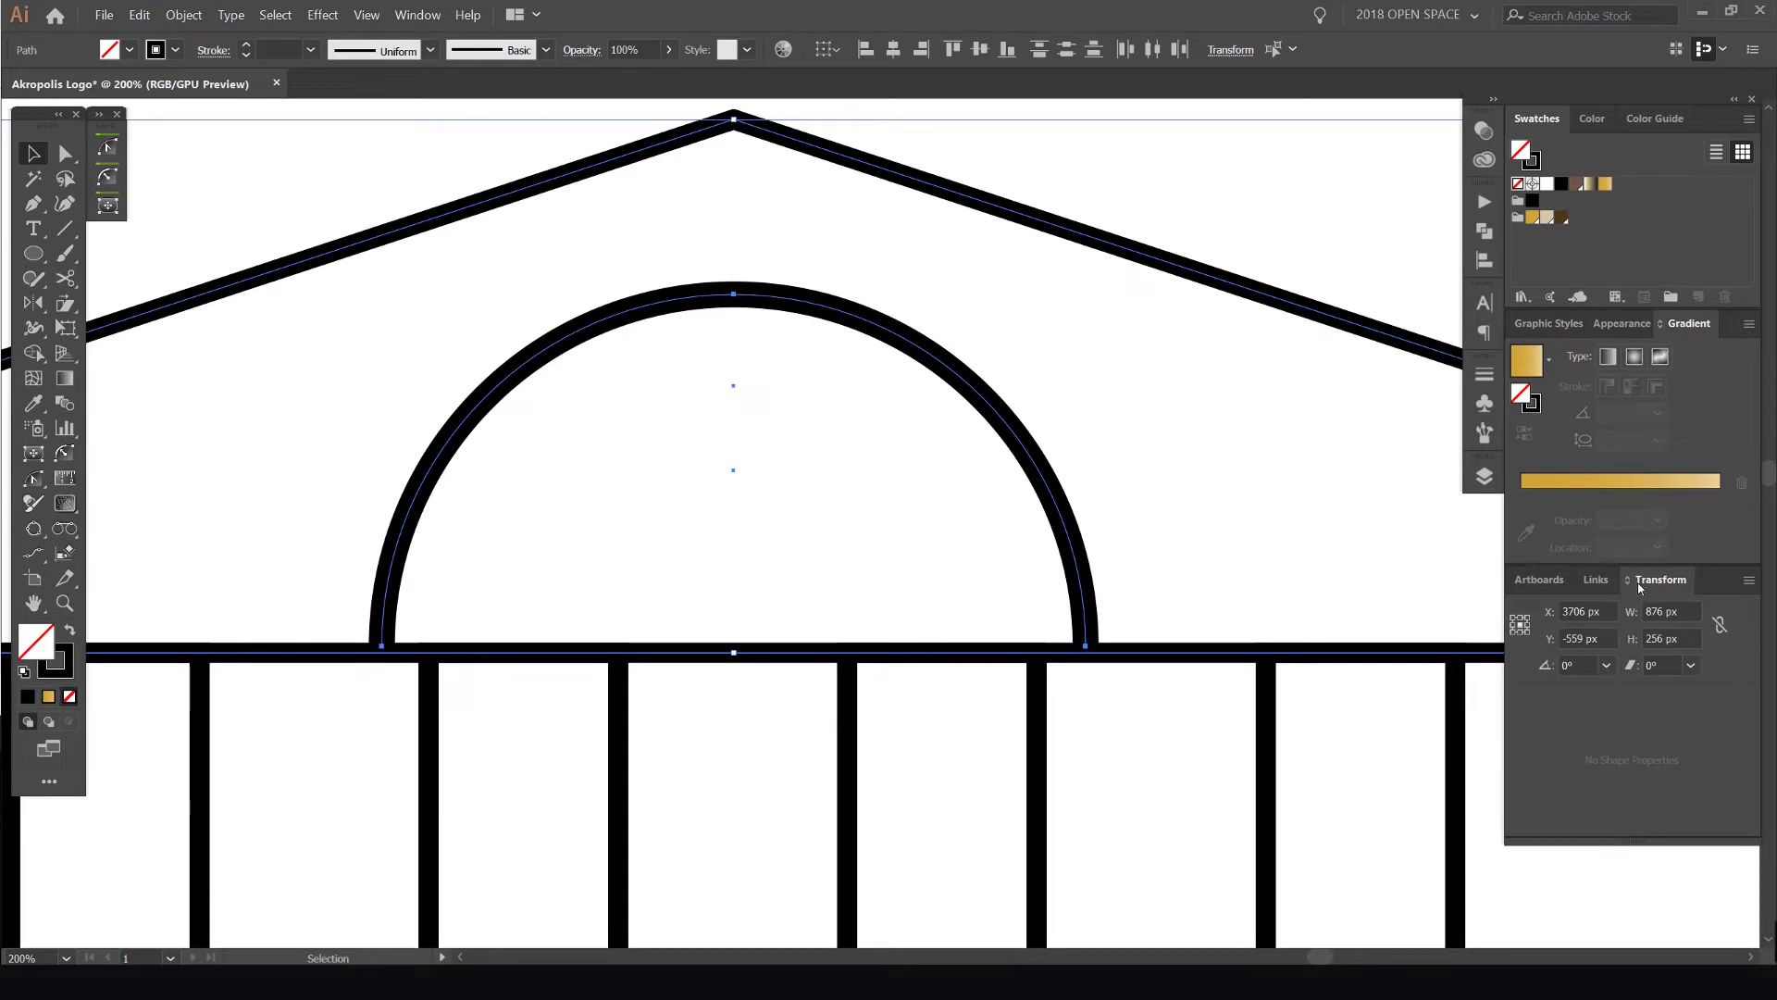
{"action": "left_click", "coordinate": [421, 16]}
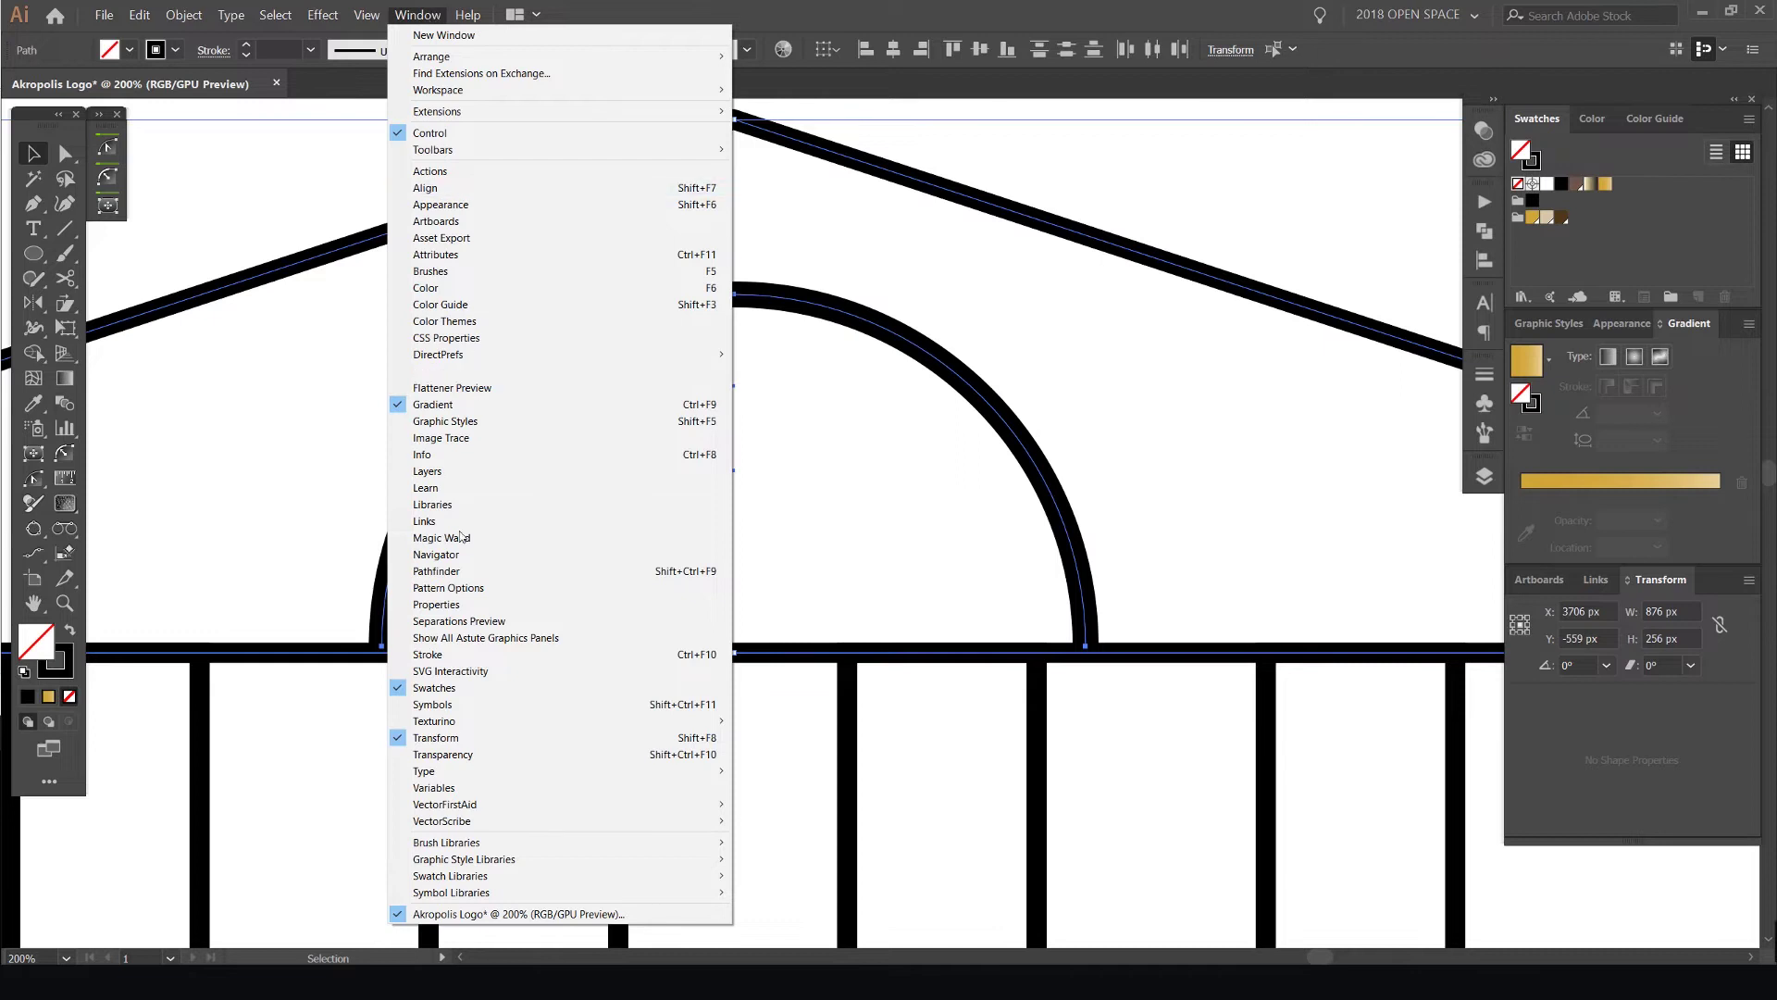
Match the arch's stroke to the roof outline's 9.539 pt stroke with the Eyedropper
{"action": "left_click_drag", "start_coordinate": [1114, 325], "coordinate": [826, 410]}
{"action": "key", "text": "i"}
{"action": "left_click", "coordinate": [924, 171]}
{"action": "scroll", "coordinate": [963, 182], "scroll_direction": "up", "scroll_amount": 2}
{"action": "scroll", "coordinate": [1019, 178], "scroll_direction": "down", "scroll_amount": 3}
{"action": "key", "text": "v"}
{"action": "left_click", "coordinate": [1001, 295]}
{"action": "left_click_drag", "start_coordinate": [1005, 301], "coordinate": [993, 320]}
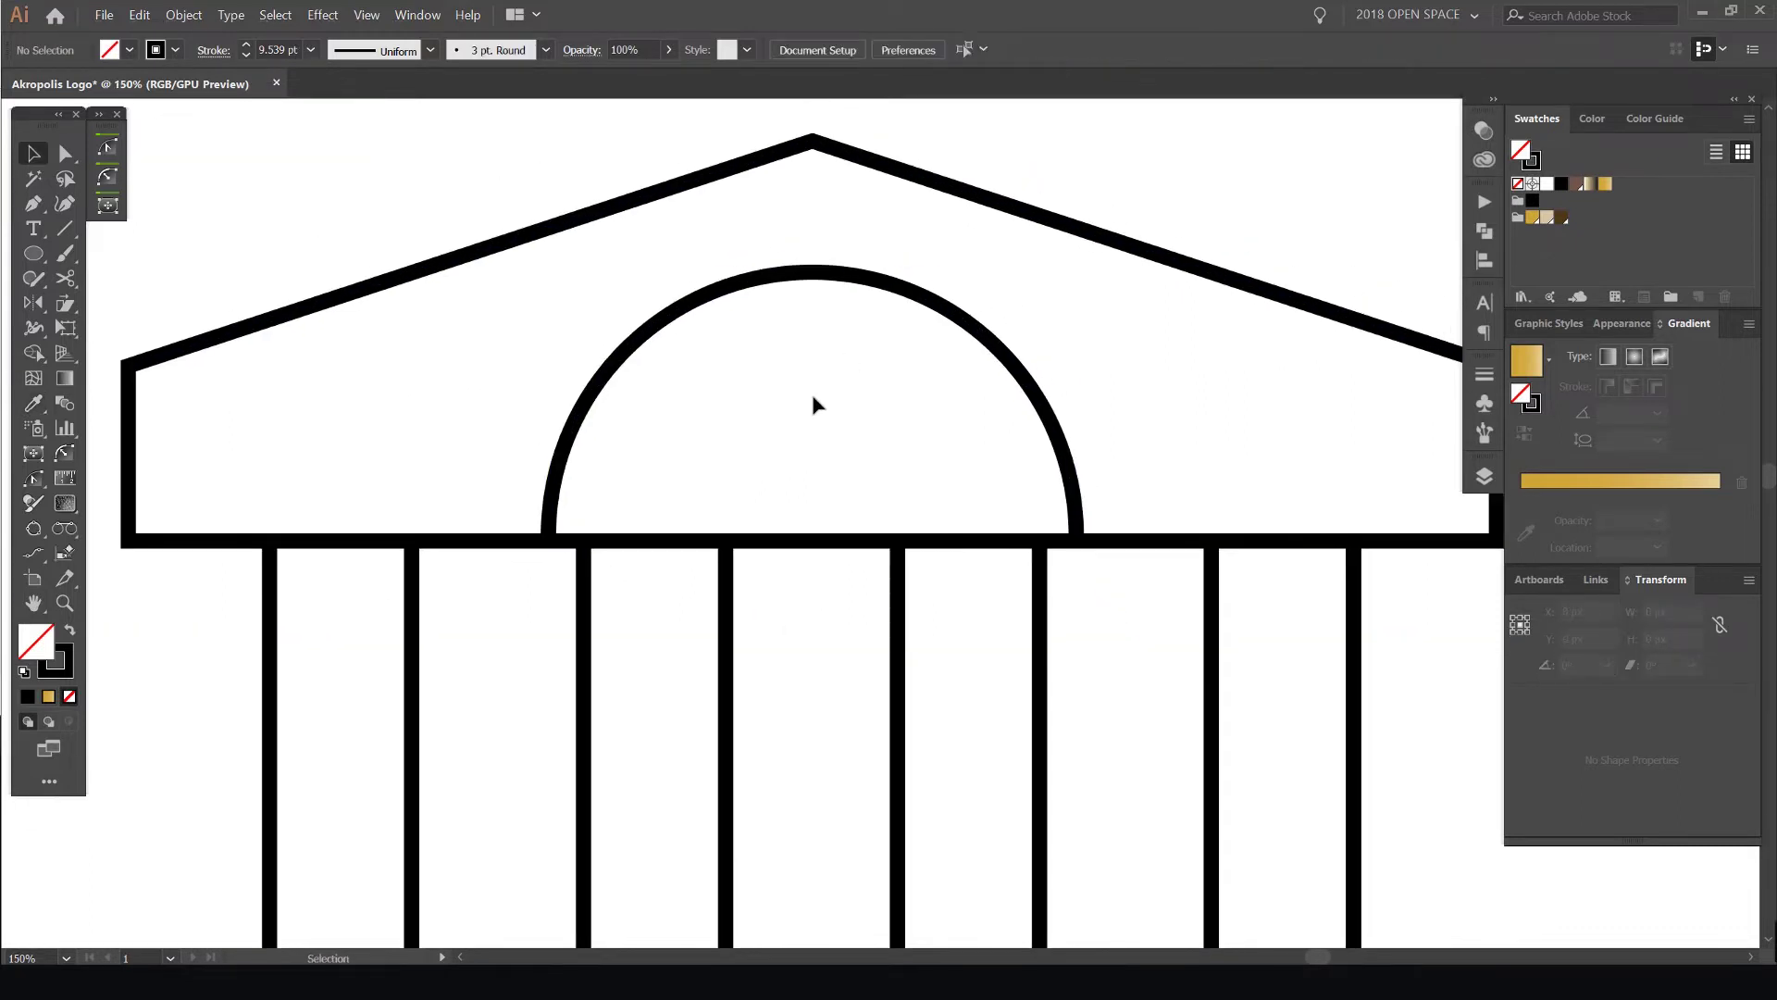
Draw a 172 px vertical line from the arch's top anchor down to the roof's bottom line
{"action": "scroll", "coordinate": [752, 407], "scroll_direction": "down", "scroll_amount": 2}
{"action": "scroll", "coordinate": [781, 401], "scroll_direction": "up", "scroll_amount": 4}
{"action": "scroll", "coordinate": [781, 433], "scroll_direction": "down", "scroll_amount": 2}
{"action": "key", "text": "p"}
{"action": "left_click", "coordinate": [811, 232]}
{"action": "left_click", "coordinate": [857, 580], "text": "shift"}
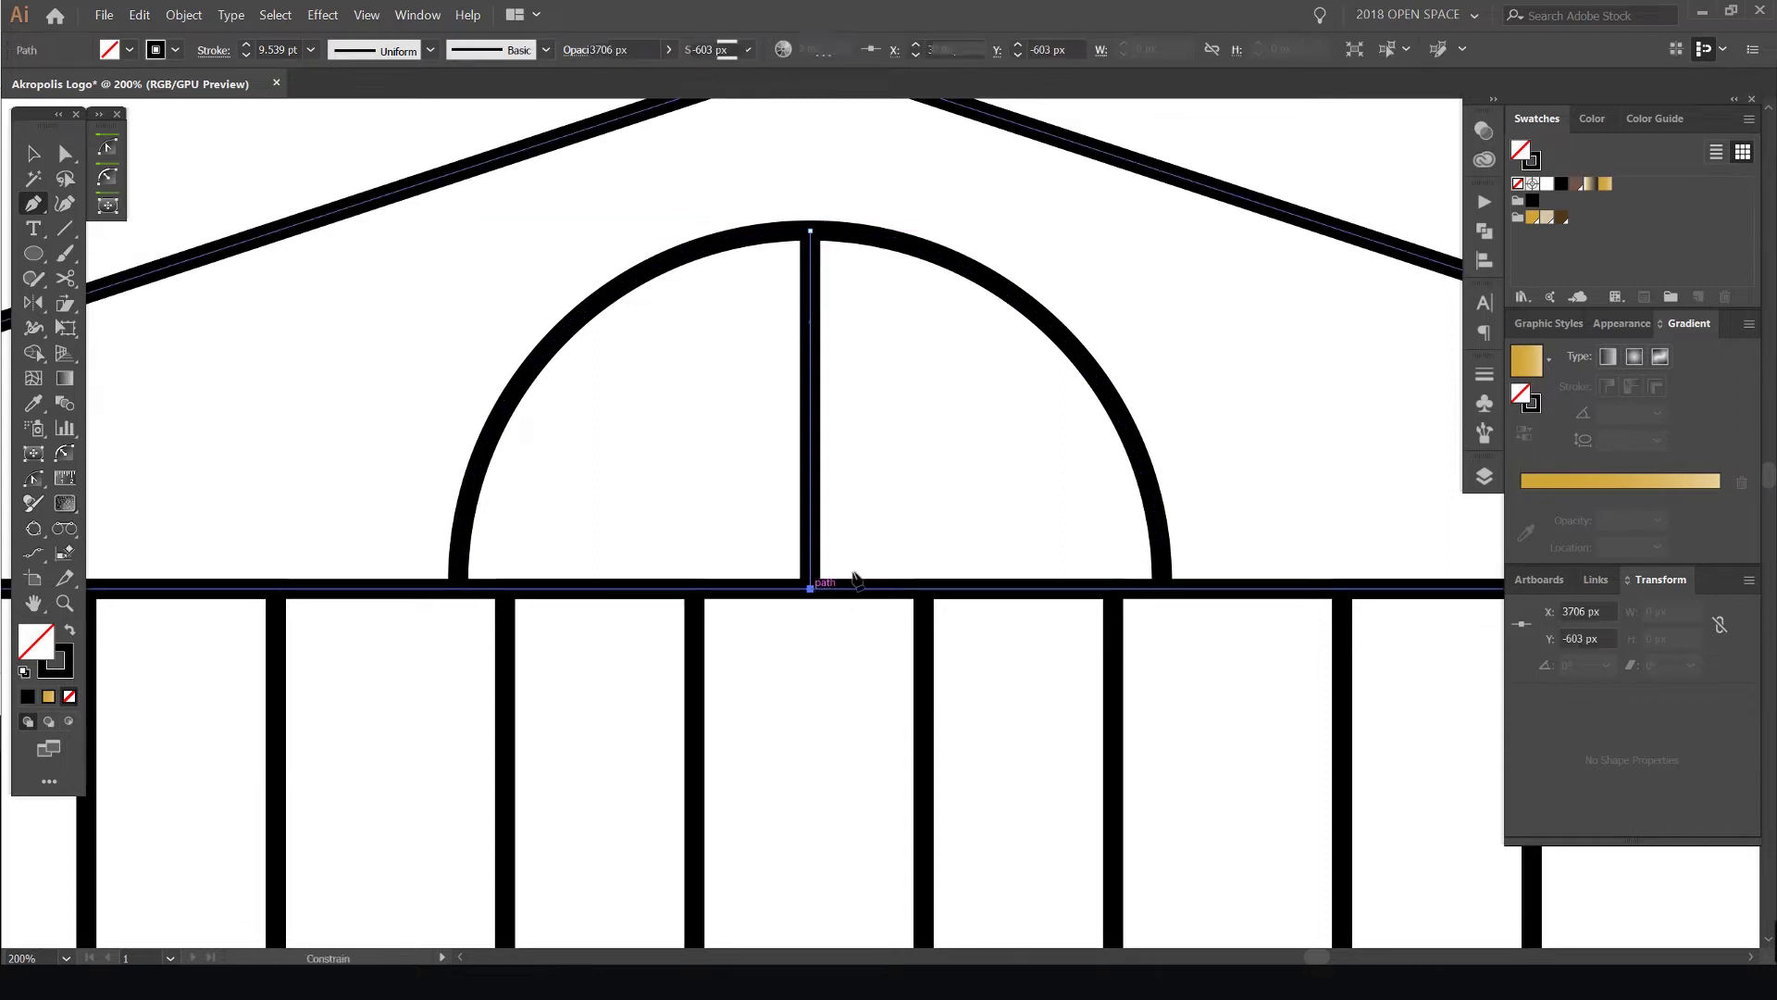
{"action": "key", "text": "v"}
Copy the arch's vertical line rotated -30° about its bottom anchor, and repeat the transformation for a second spoke
{"action": "left_click", "coordinate": [809, 370]}
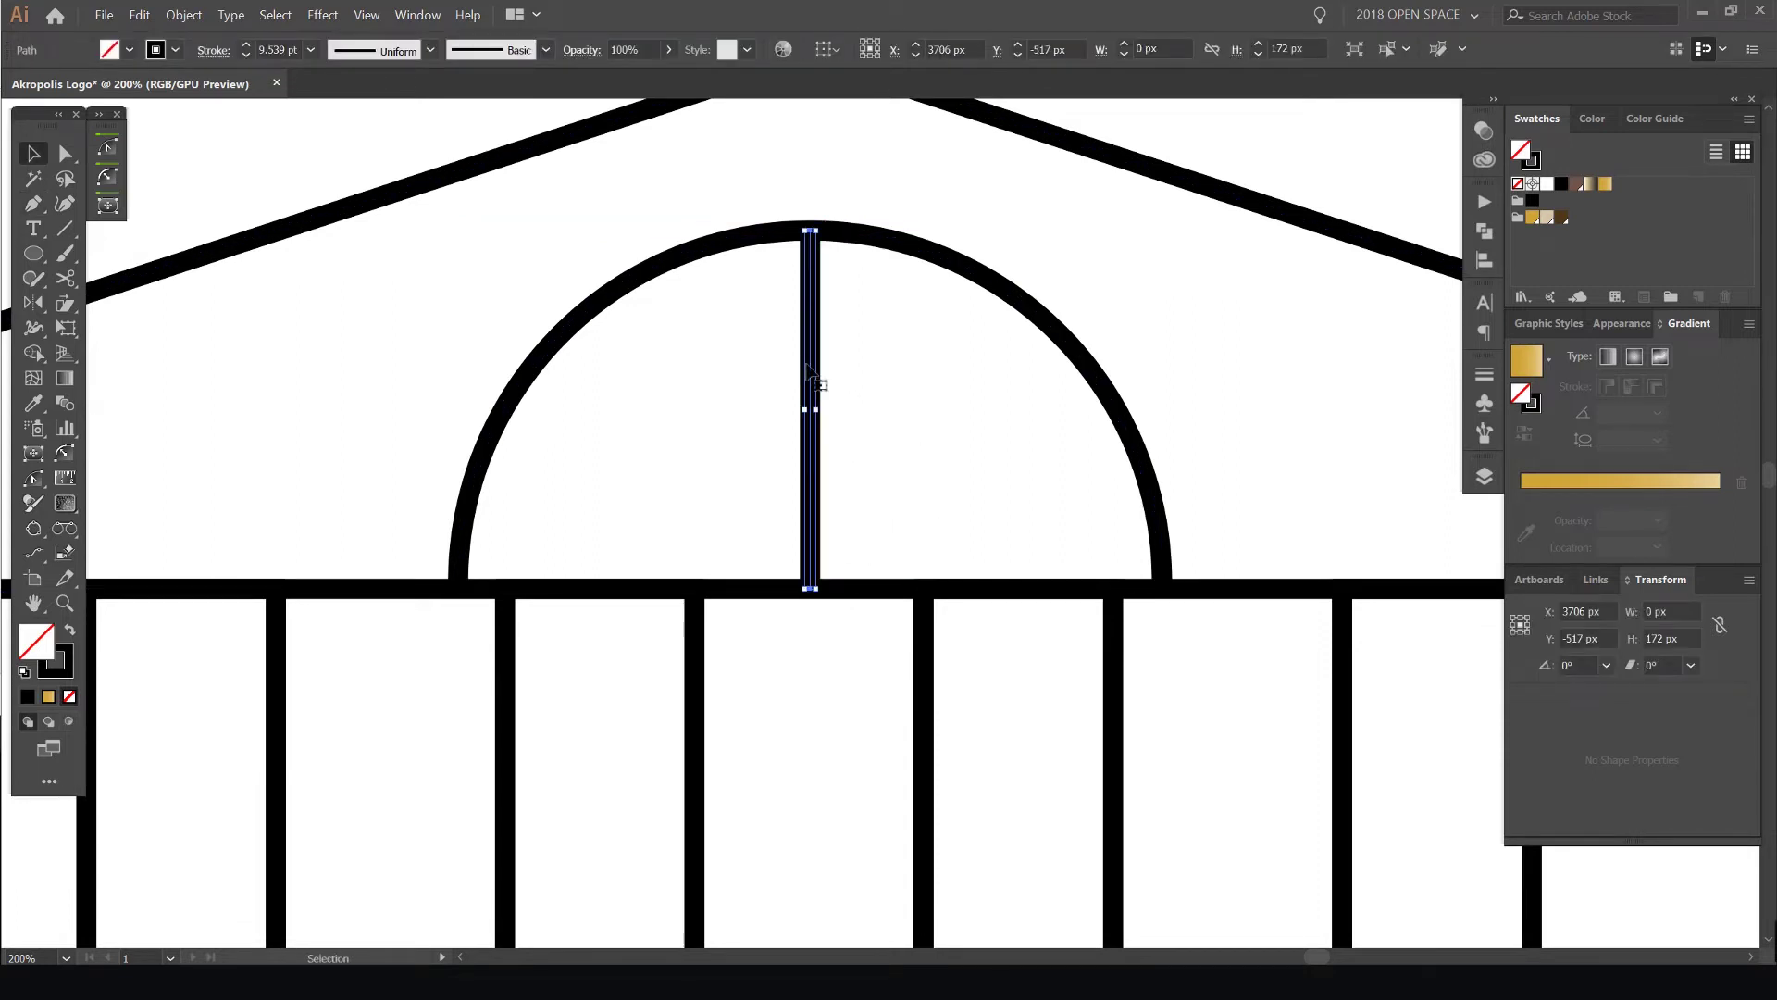
{"action": "key", "text": "r"}
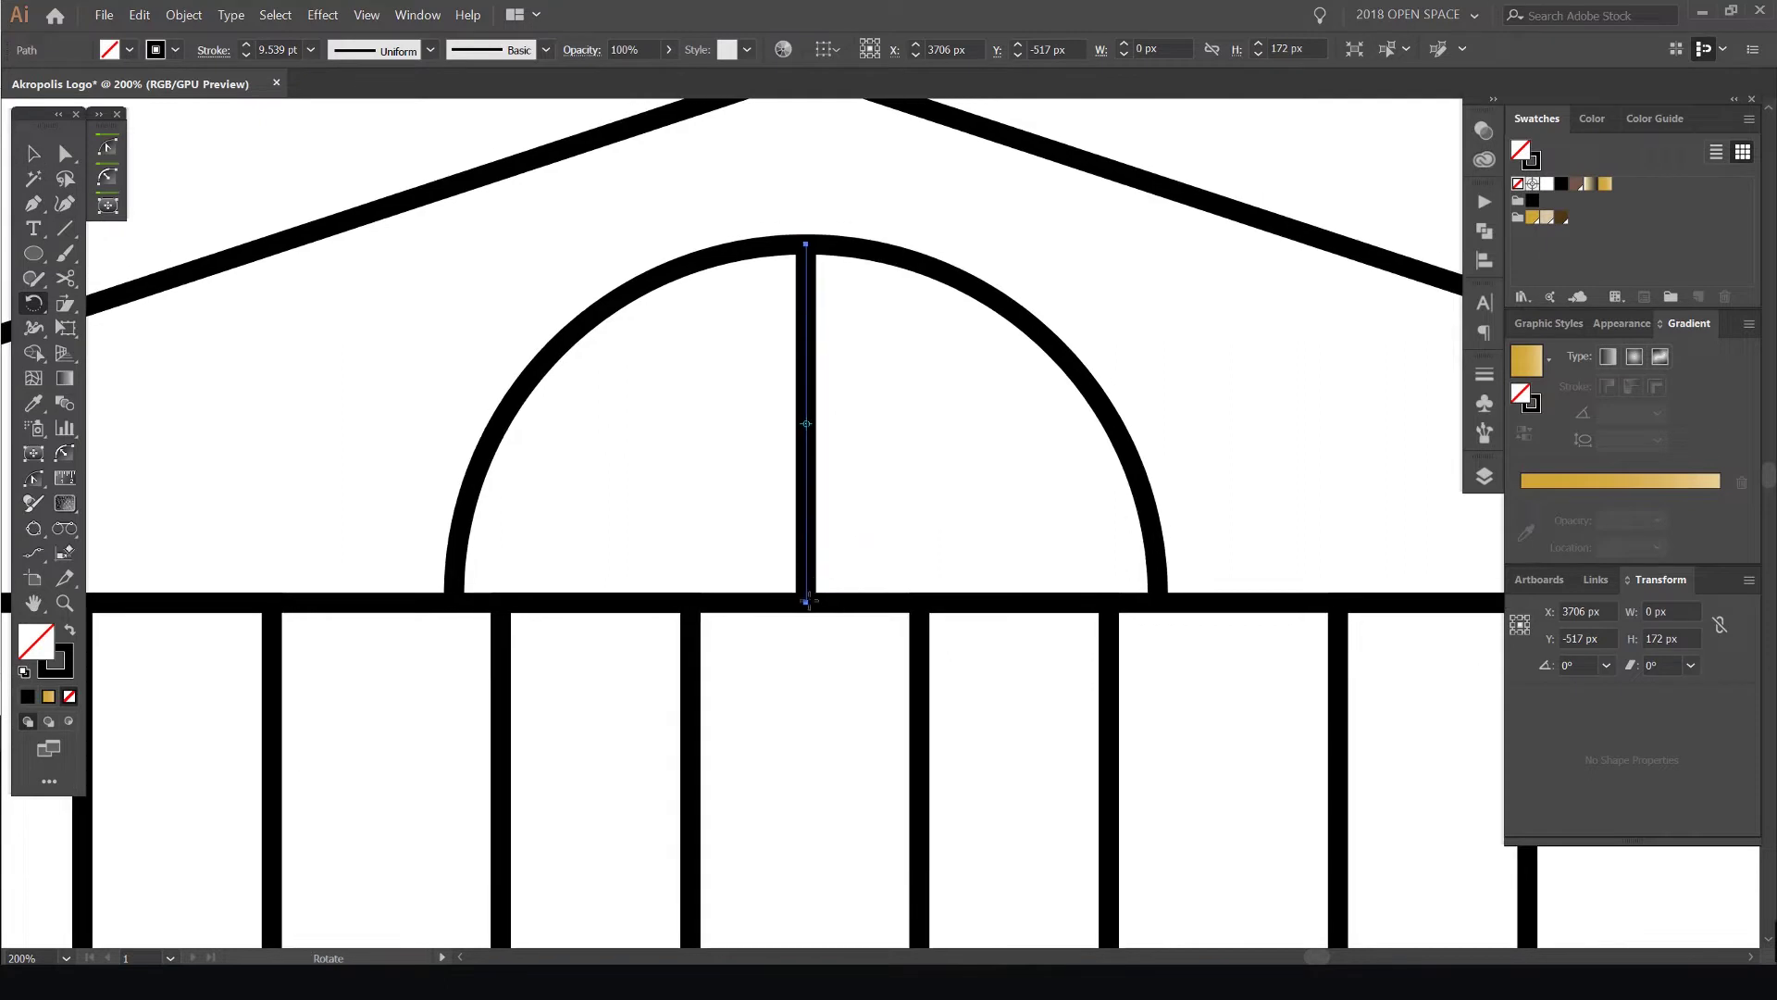
{"action": "scroll", "coordinate": [813, 582], "scroll_direction": "up", "scroll_amount": 2}
{"action": "scroll", "coordinate": [801, 629], "scroll_direction": "up", "scroll_amount": 2}
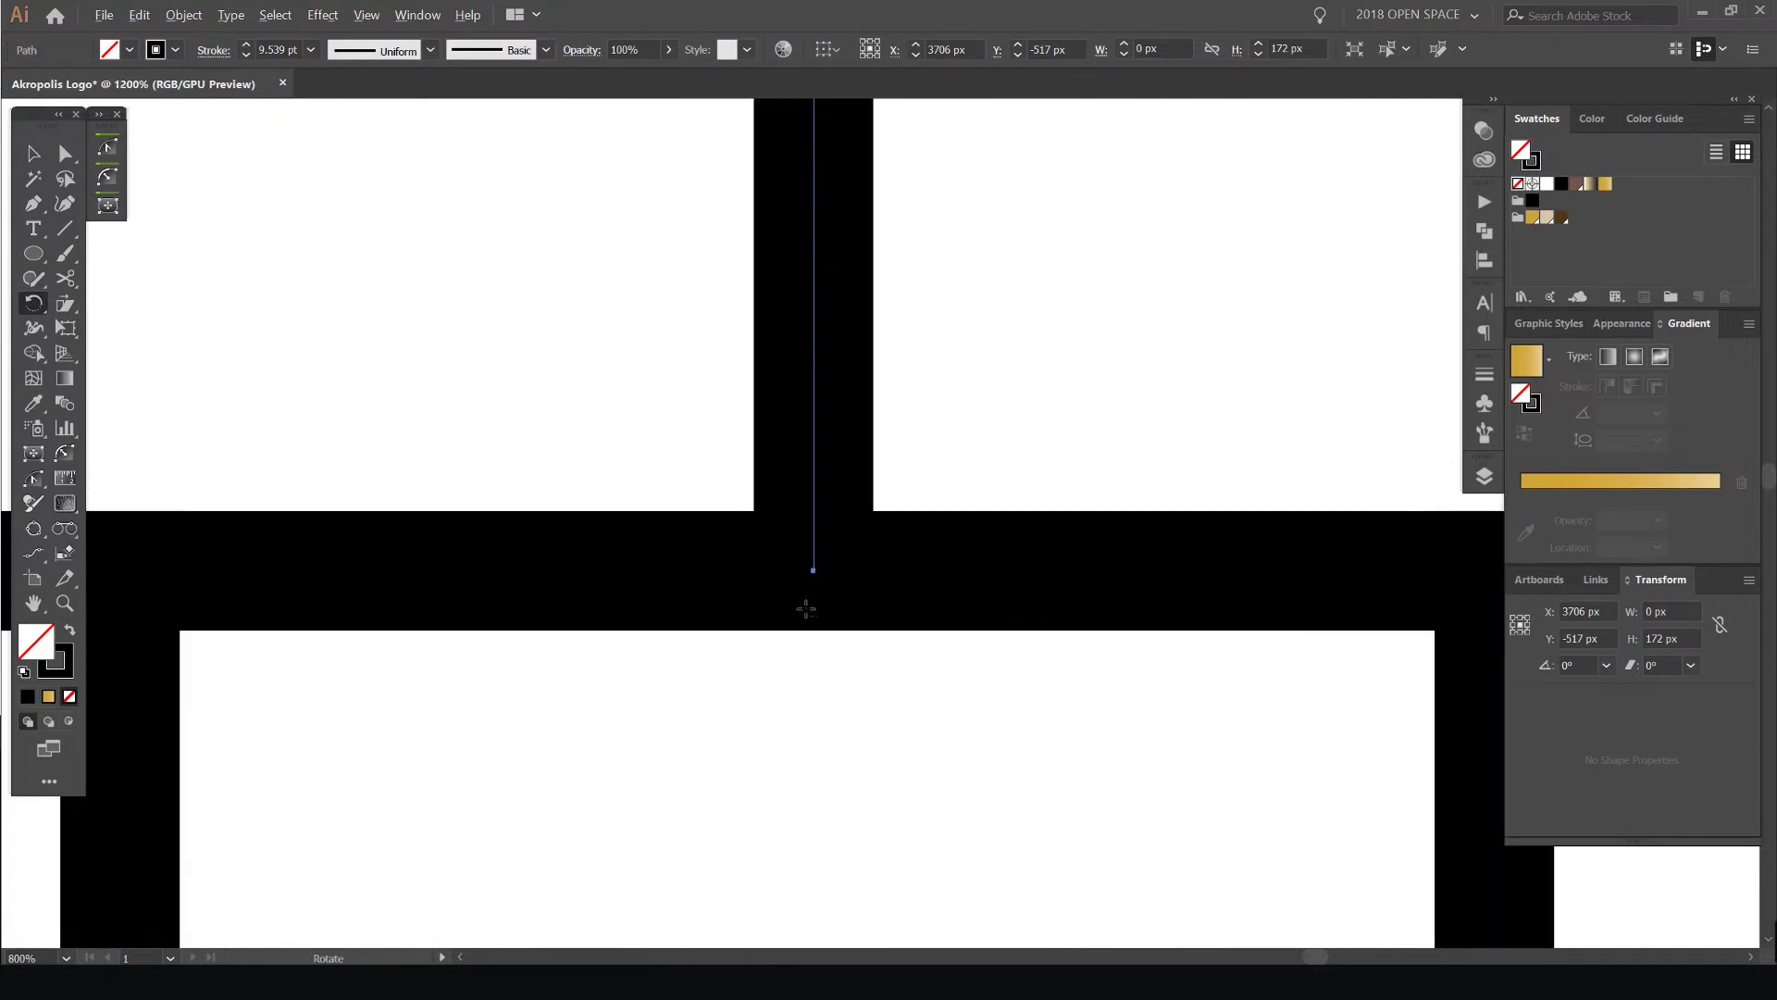
{"action": "scroll", "coordinate": [813, 570], "scroll_direction": "down", "scroll_amount": 6}
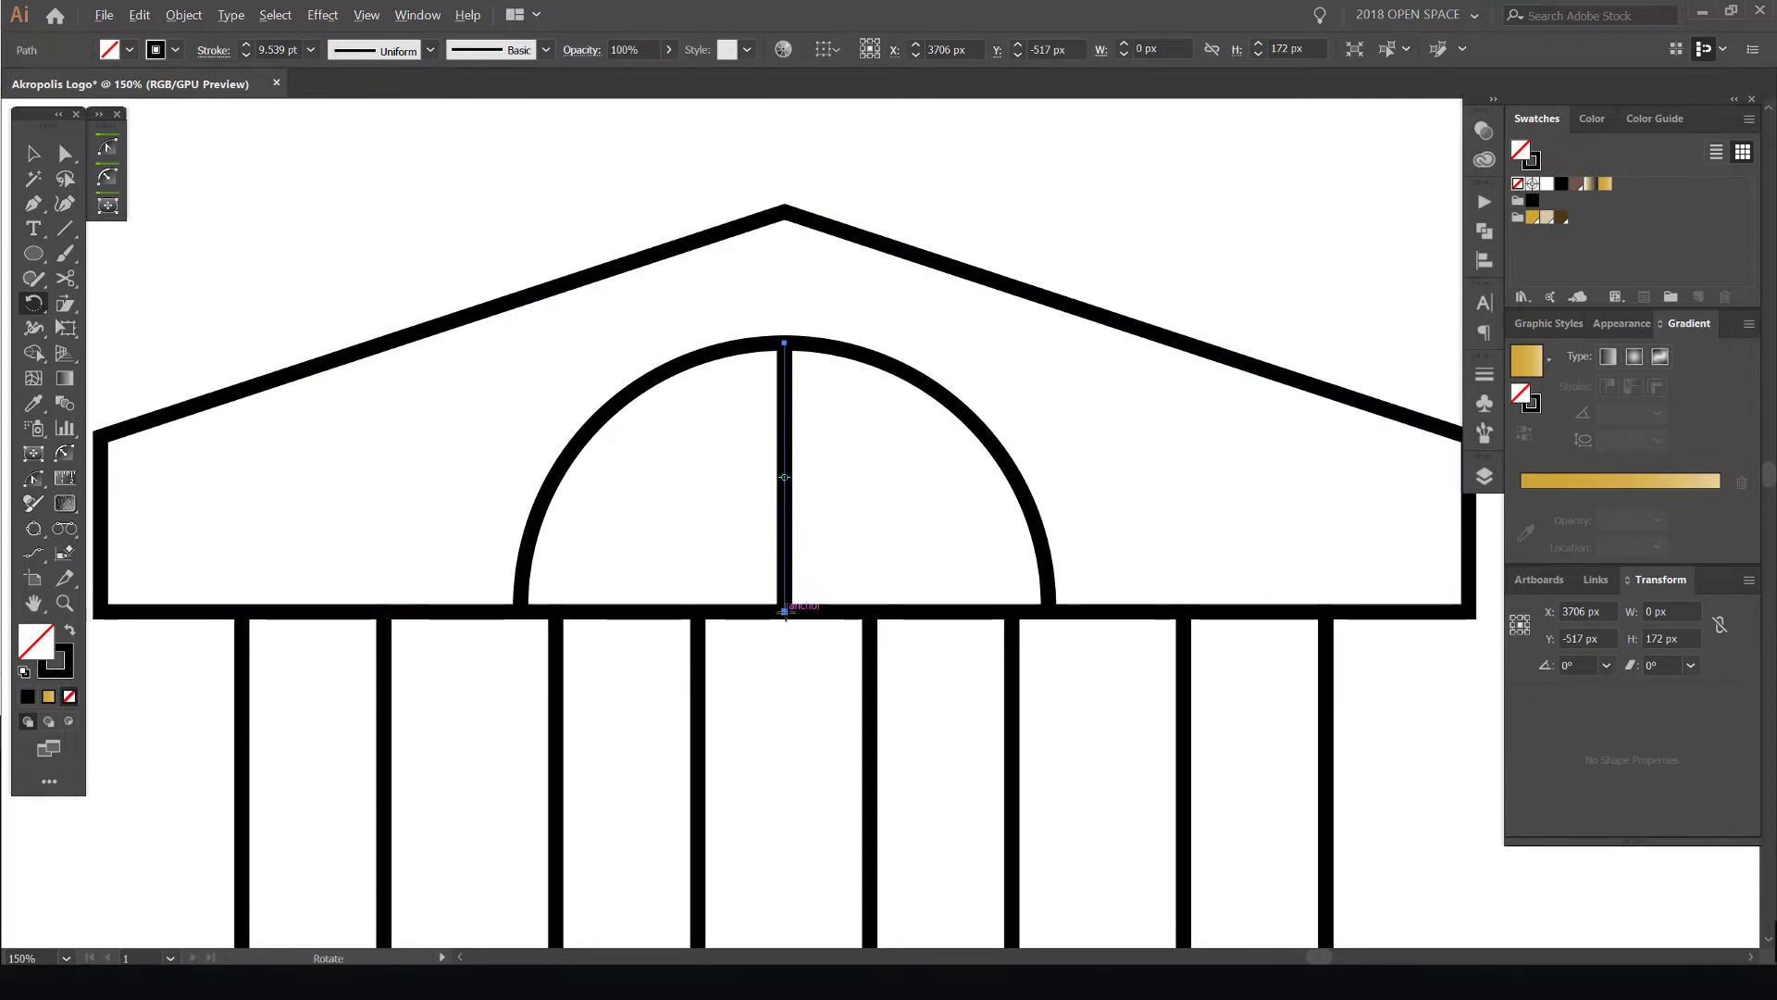
{"action": "left_click", "coordinate": [784, 611], "text": "alt"}
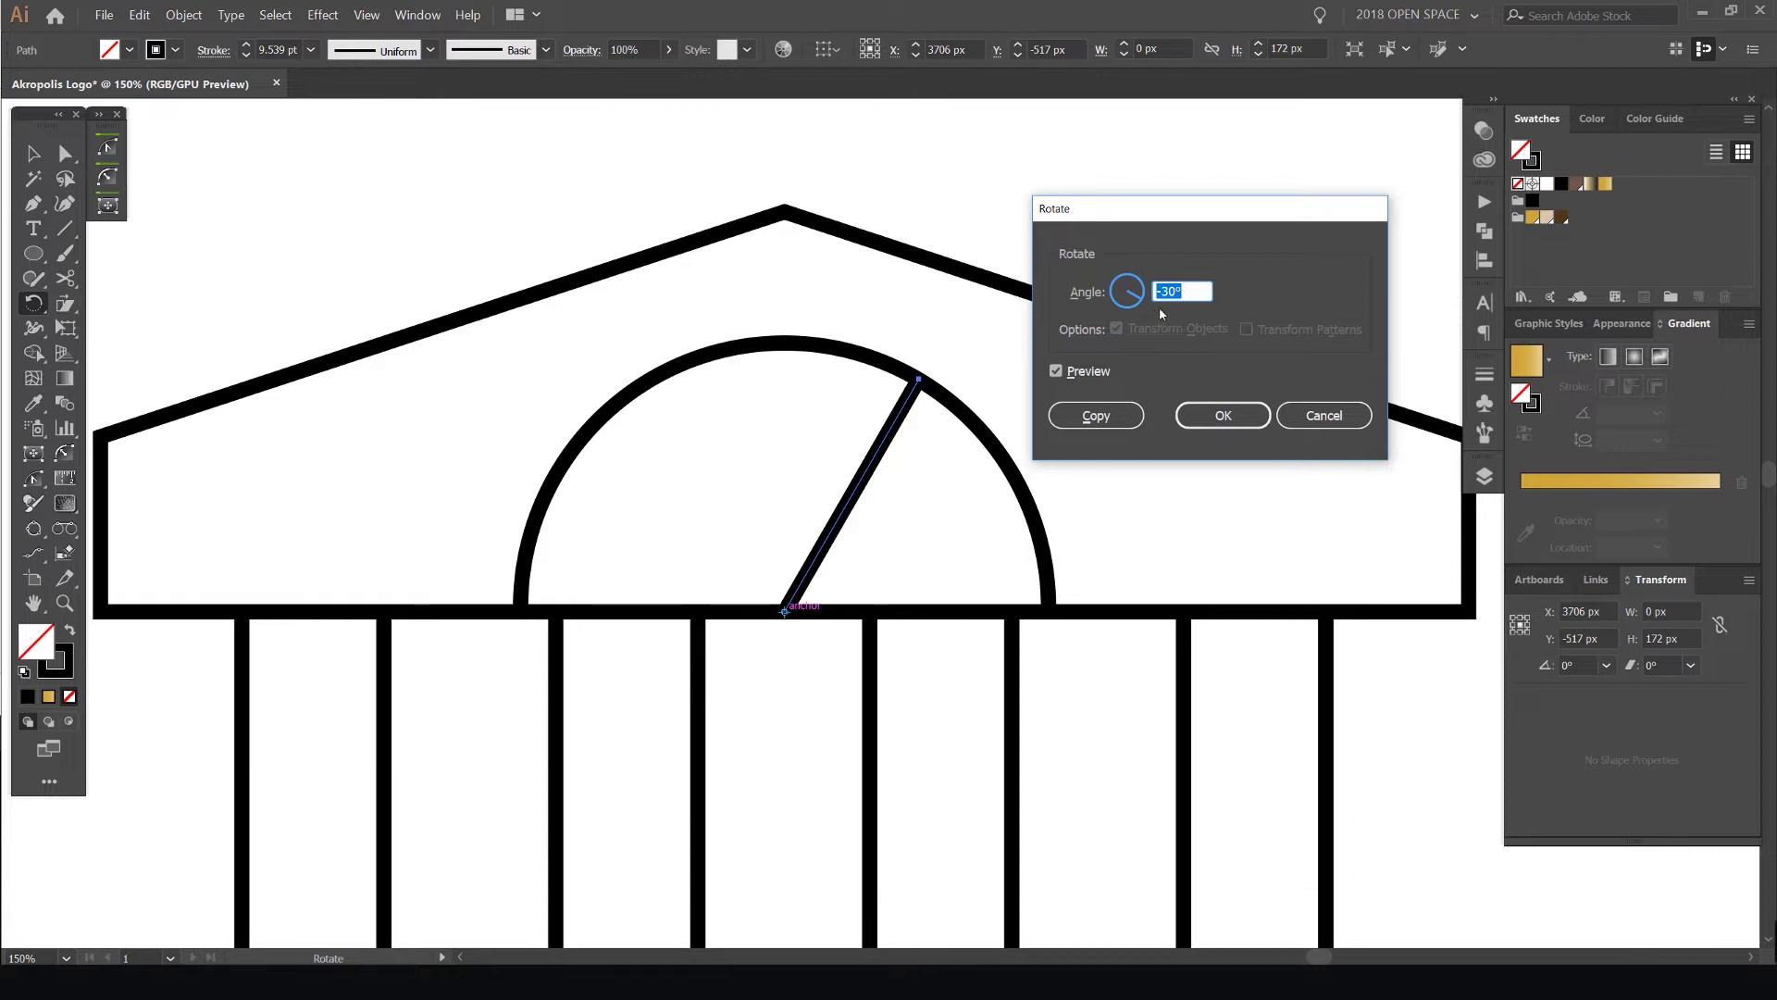
{"action": "key", "text": "Down"}
{"action": "key", "text": "Down"}
{"action": "key", "text": "Down"}
{"action": "key", "text": "Down"}
{"action": "key", "text": "Down"}
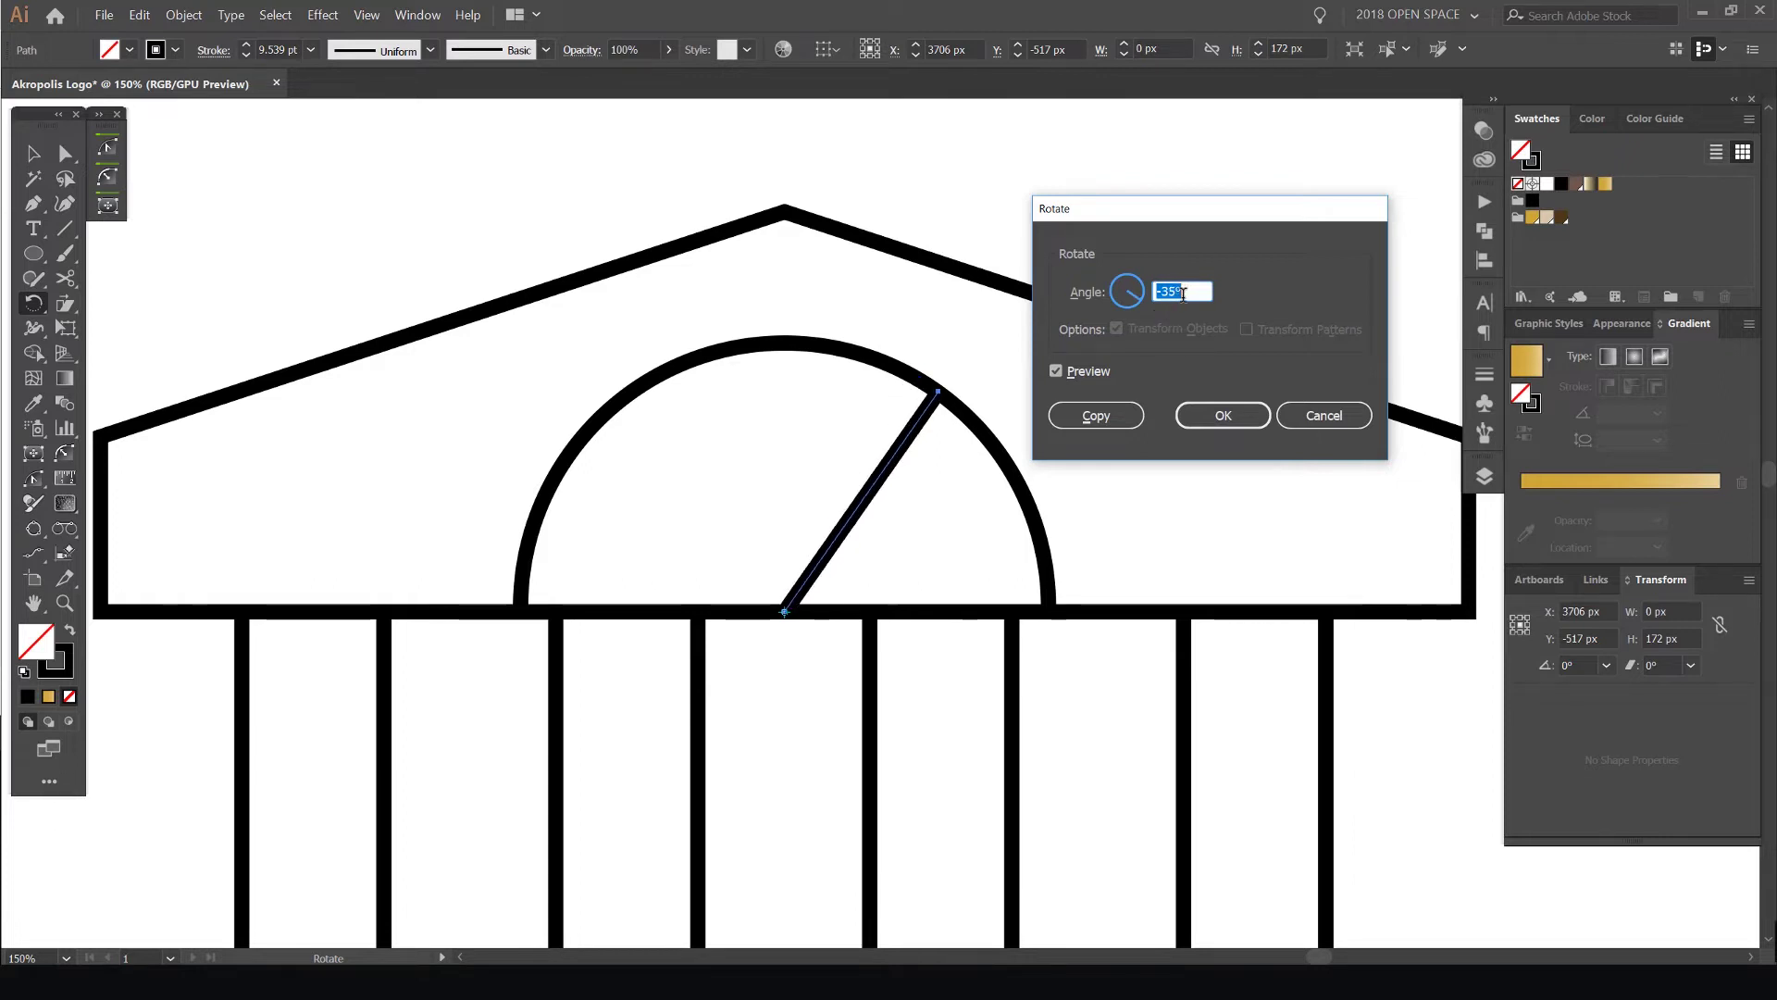
{"action": "key", "text": "Up"}
{"action": "key", "text": "Up"}
{"action": "key", "text": "Up"}
{"action": "key", "text": "Up"}
{"action": "key", "text": "Up"}
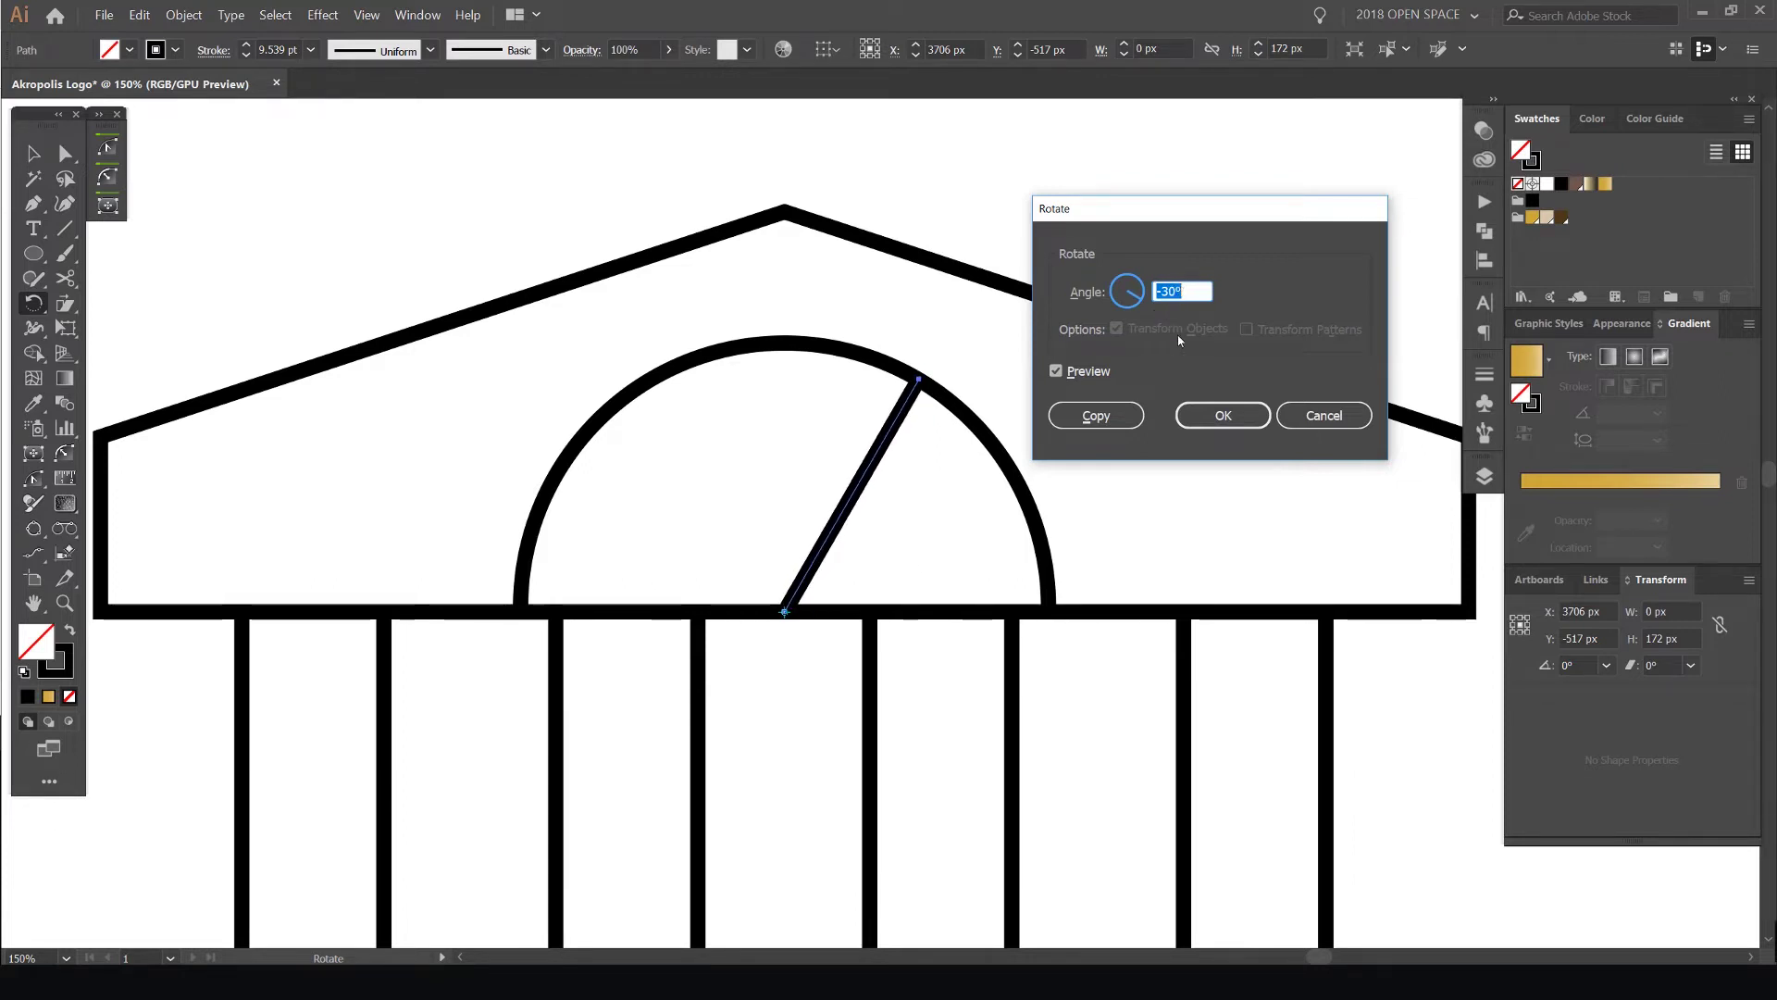
{"action": "left_click", "coordinate": [1104, 419]}
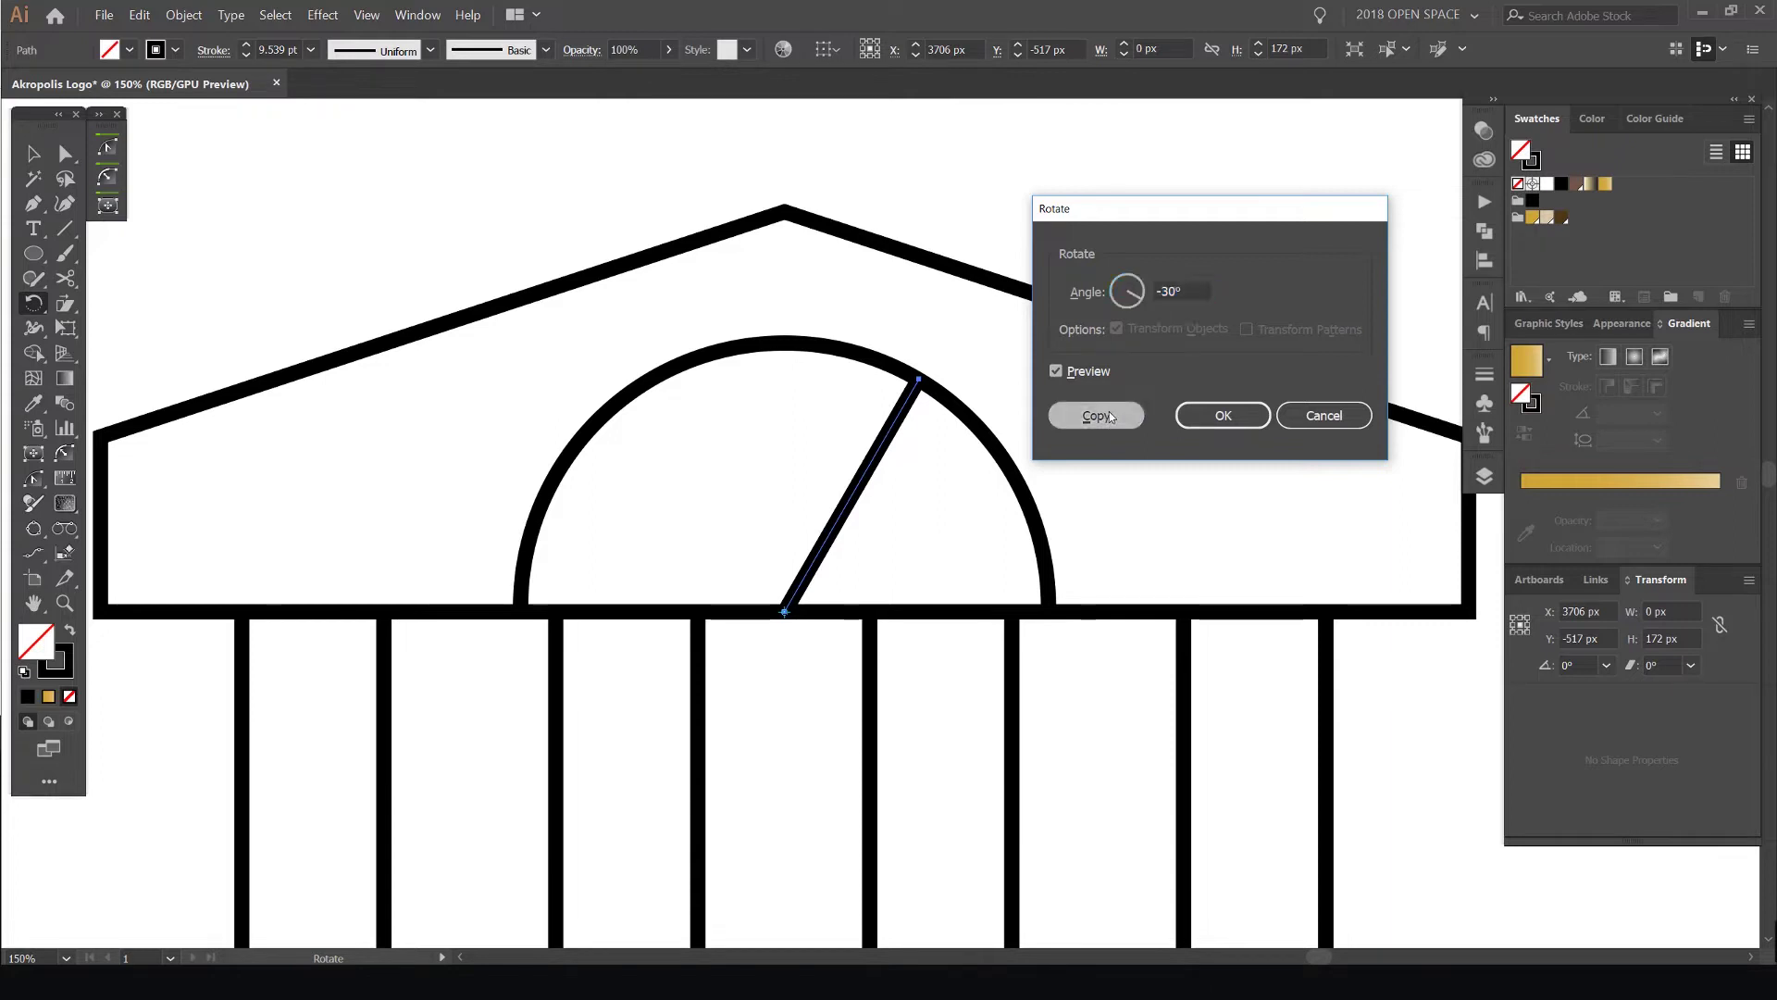
{"action": "key", "text": "ctrl+d"}
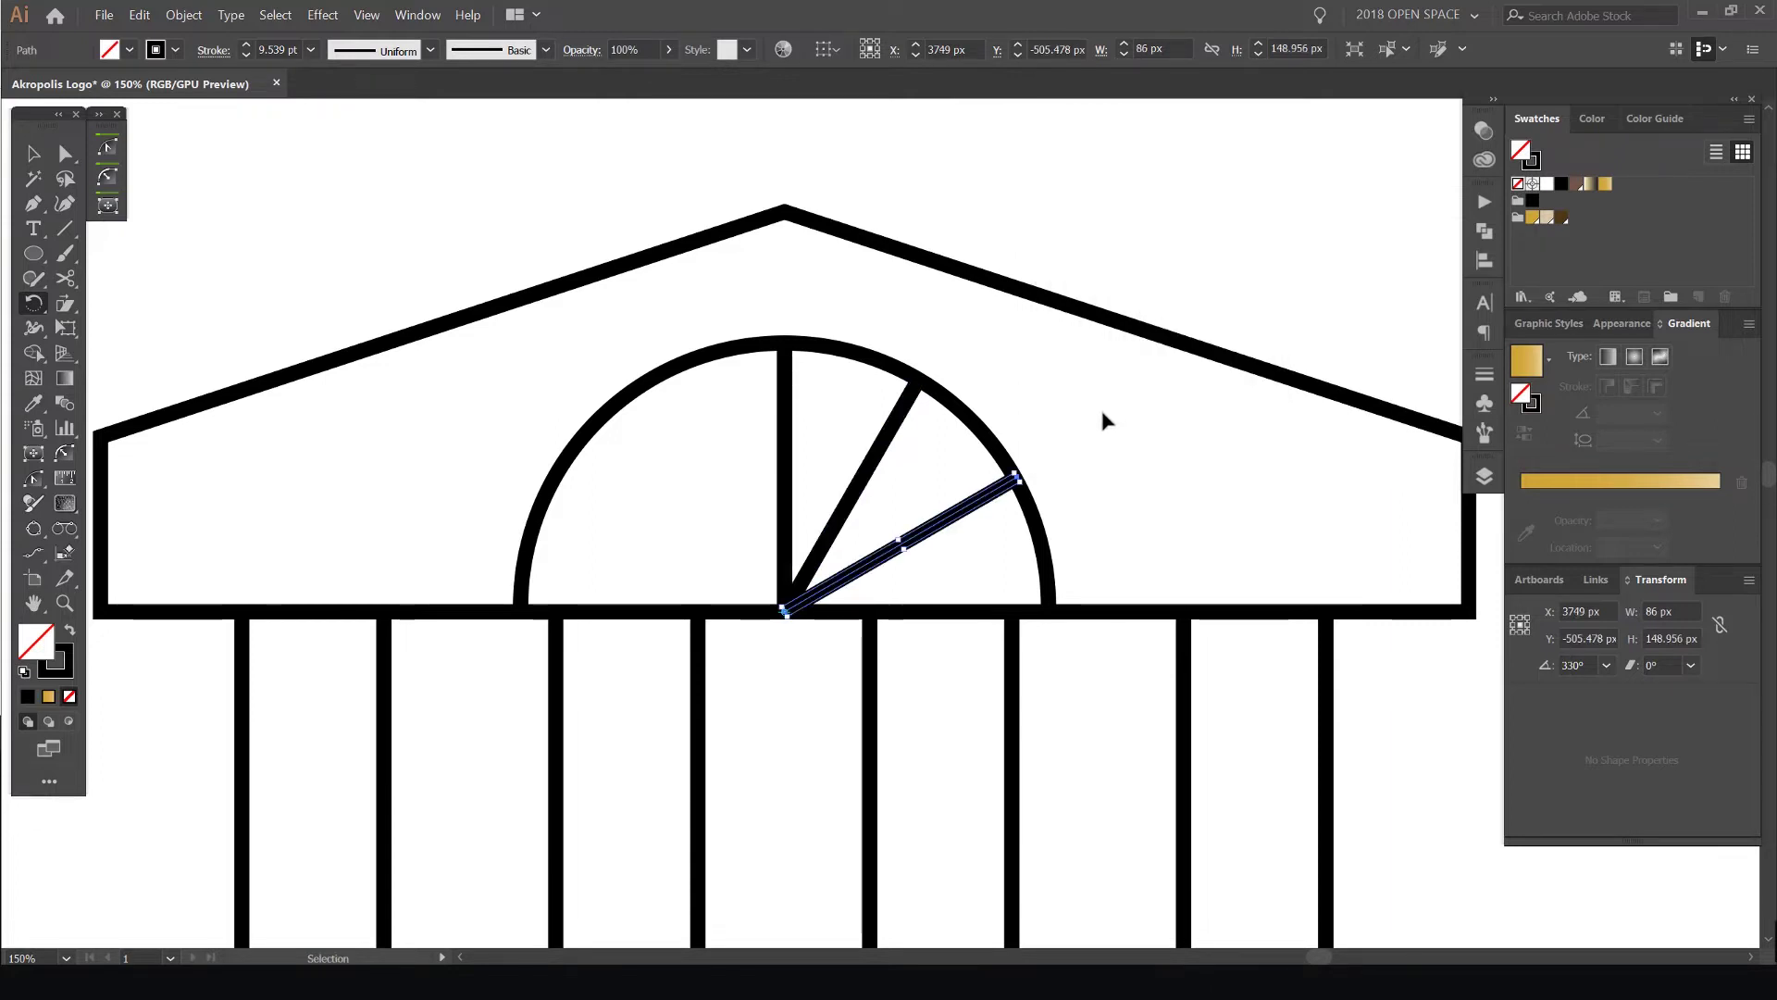
Reflect a copy of the two angled spokes across the arch's vertical centre line
{"action": "key", "text": "v"}
{"action": "left_click", "coordinate": [1094, 442]}
{"action": "scroll", "coordinate": [986, 493], "scroll_direction": "up", "scroll_amount": 1}
{"action": "left_click", "coordinate": [998, 491]}
{"action": "left_click", "coordinate": [853, 428], "text": "shift"}
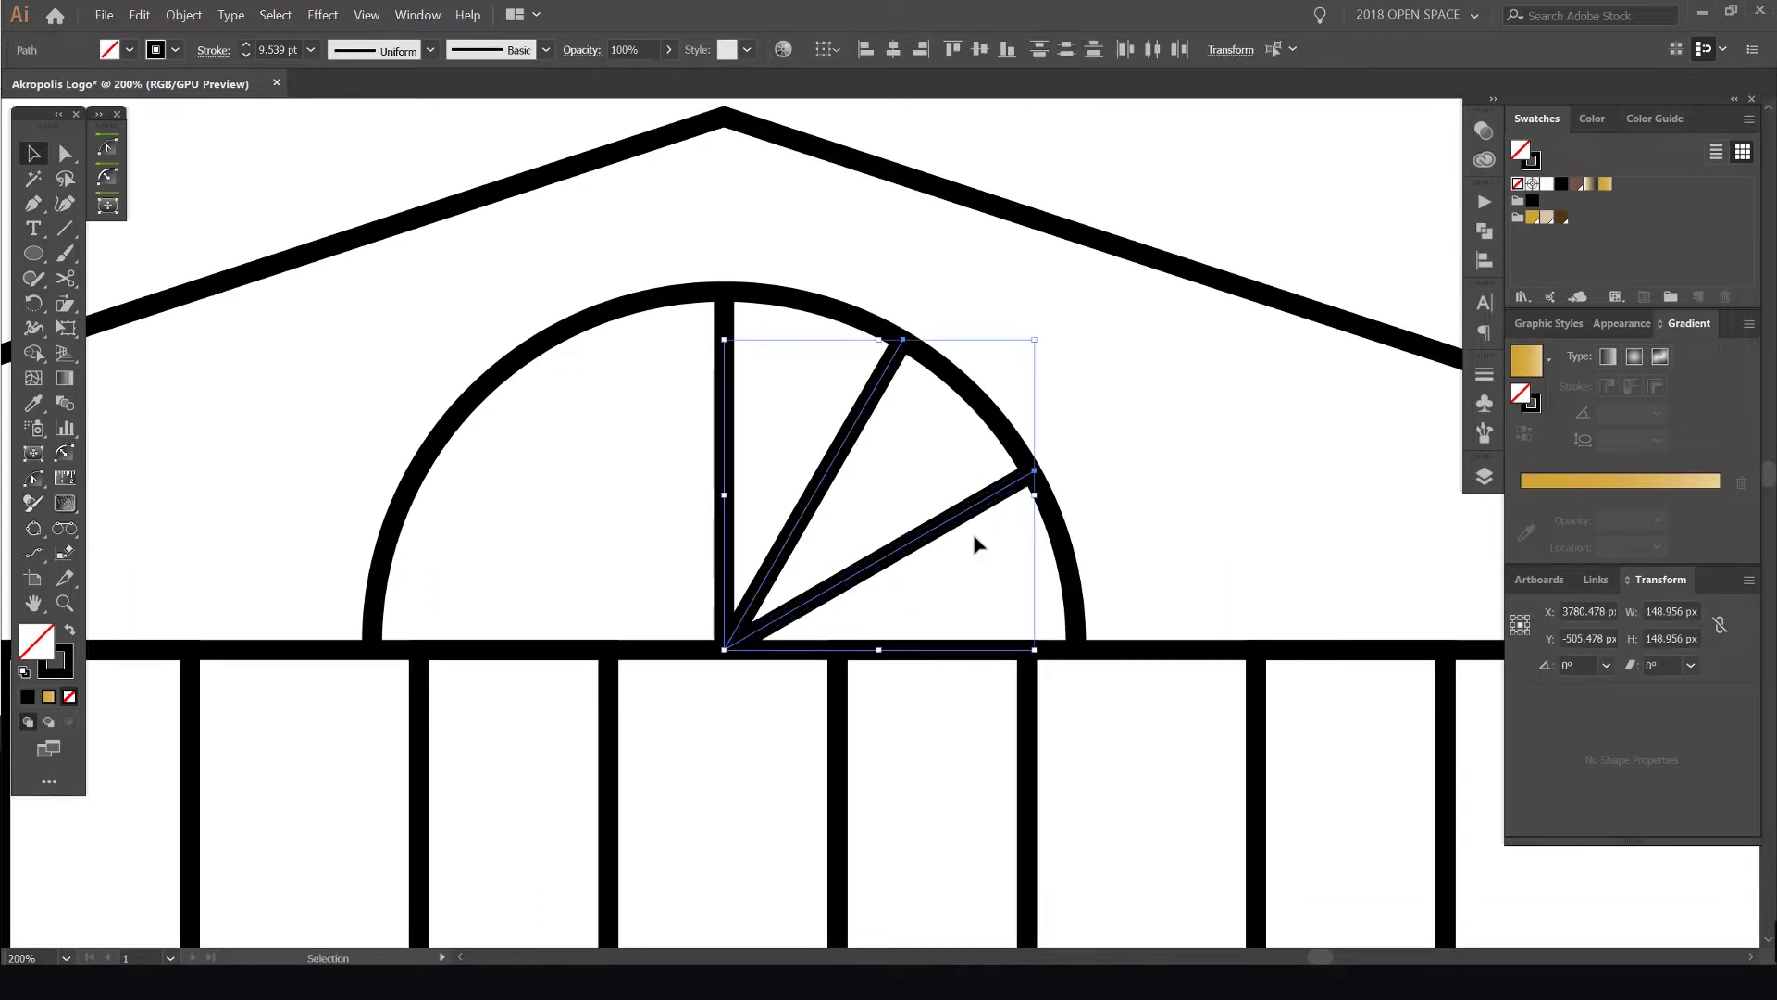
{"action": "scroll", "coordinate": [777, 528], "scroll_direction": "up", "scroll_amount": 1}
{"action": "key", "text": "o"}
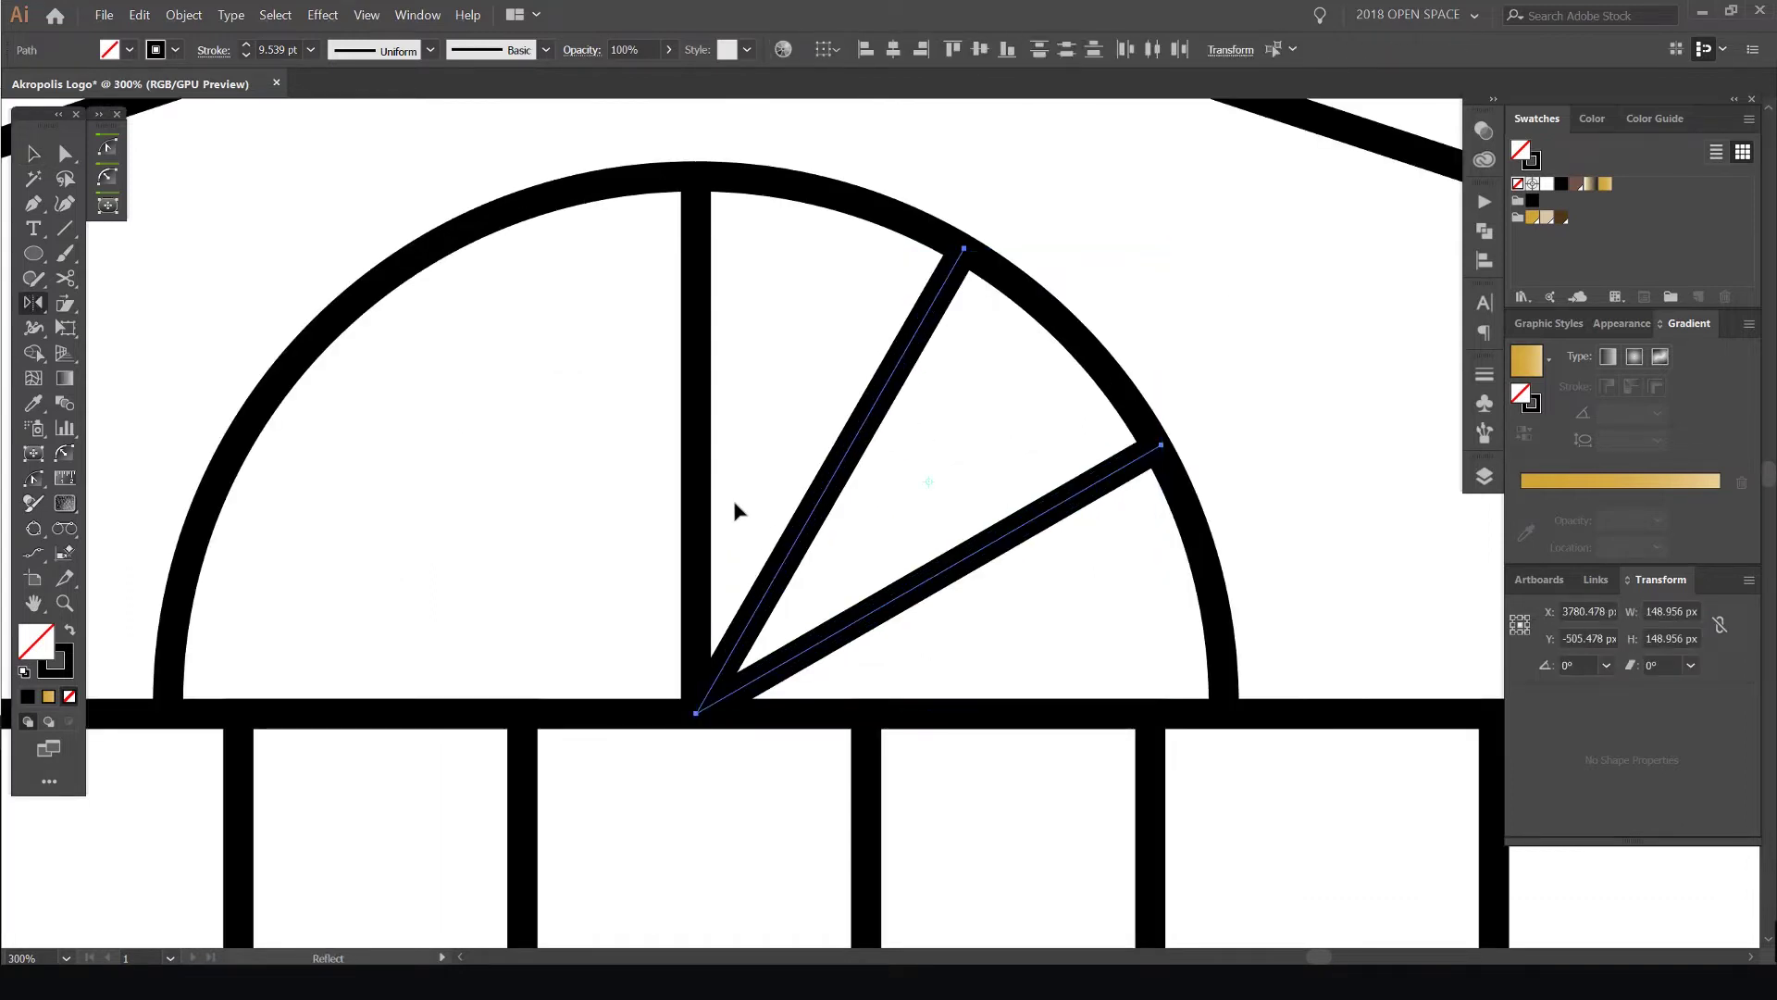
{"action": "left_click", "coordinate": [36, 308]}
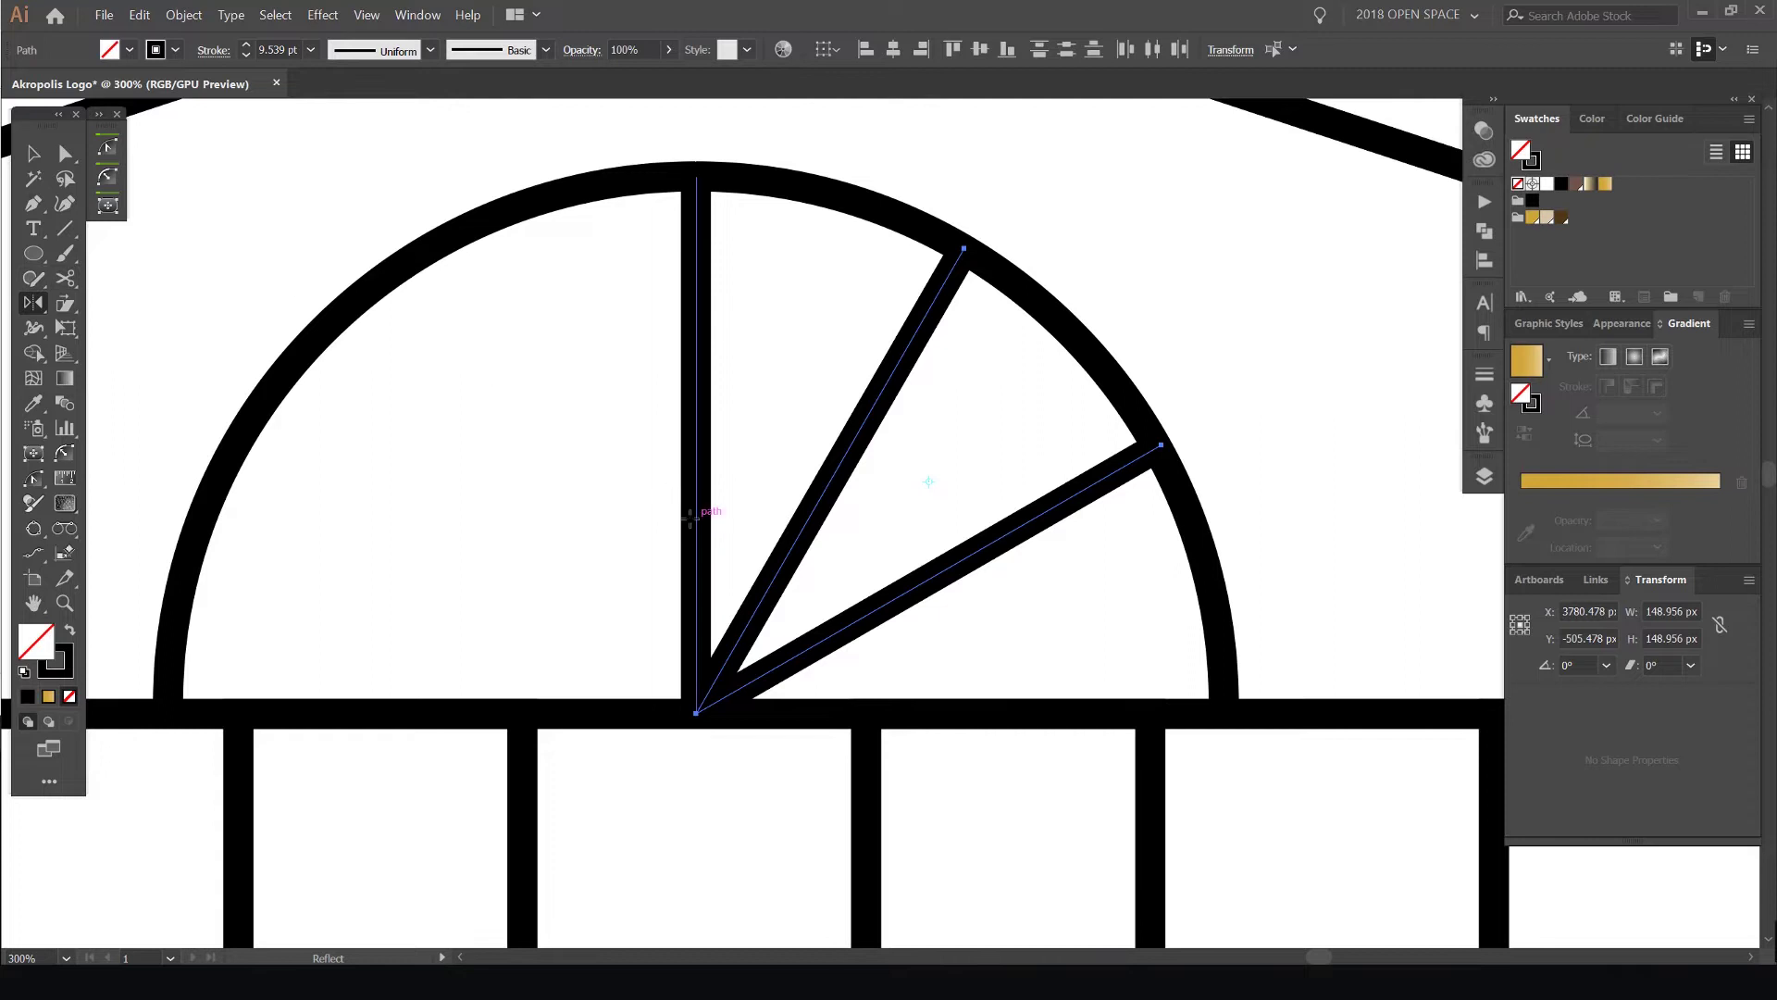
{"action": "scroll", "coordinate": [696, 523], "scroll_direction": "up", "scroll_amount": 1}
{"action": "left_click_drag", "start_coordinate": [707, 476], "coordinate": [789, 481]}
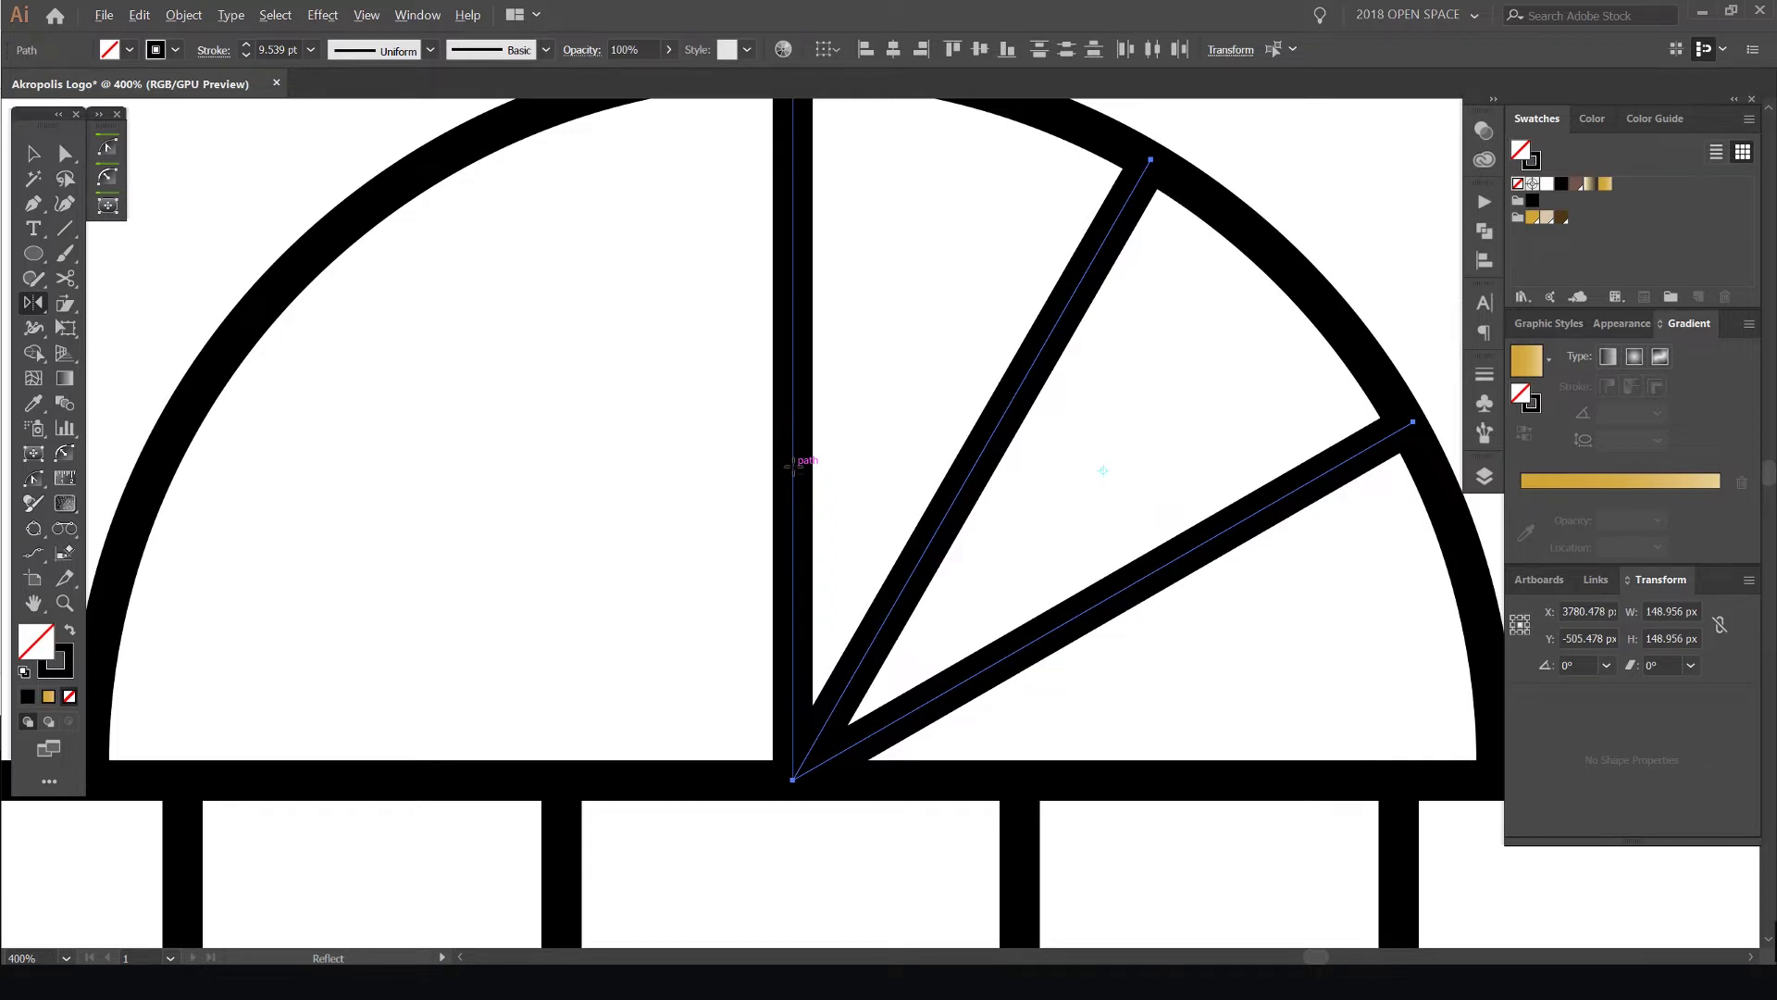
{"action": "left_click", "coordinate": [792, 465], "text": "alt"}
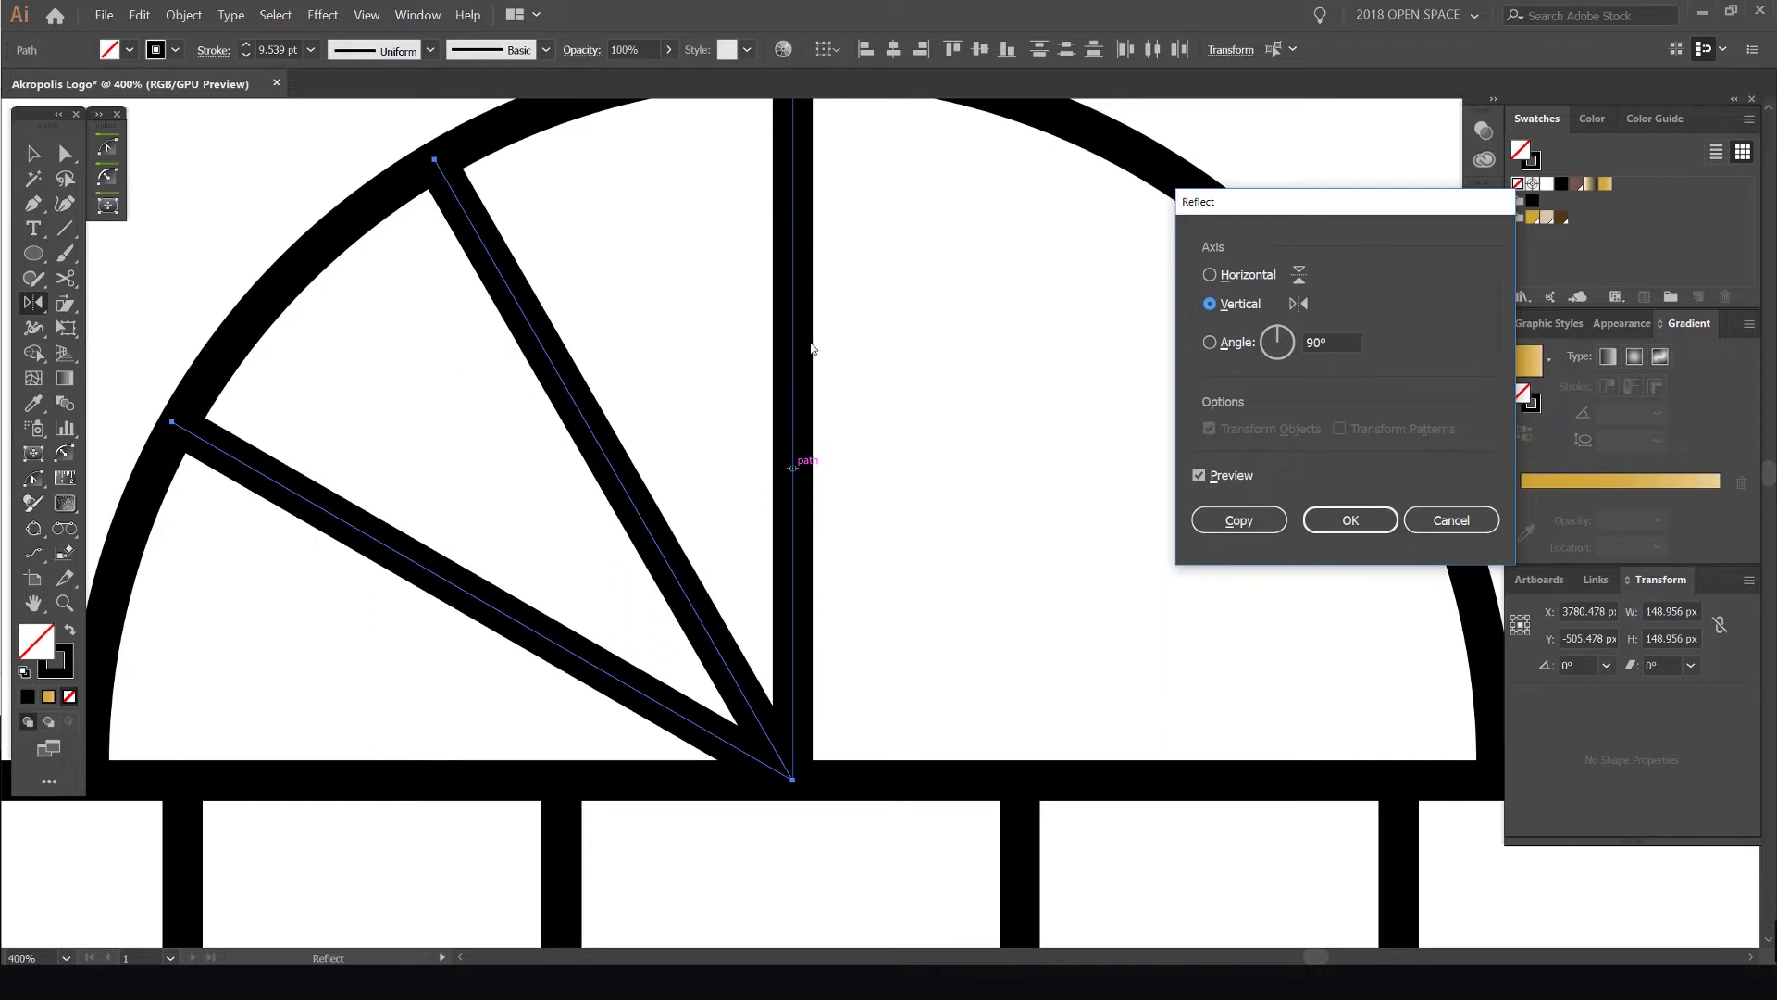
{"action": "left_click_drag", "start_coordinate": [1290, 207], "coordinate": [1148, 240]}
{"action": "left_click", "coordinate": [1073, 309]}
{"action": "left_click", "coordinate": [1116, 339]}
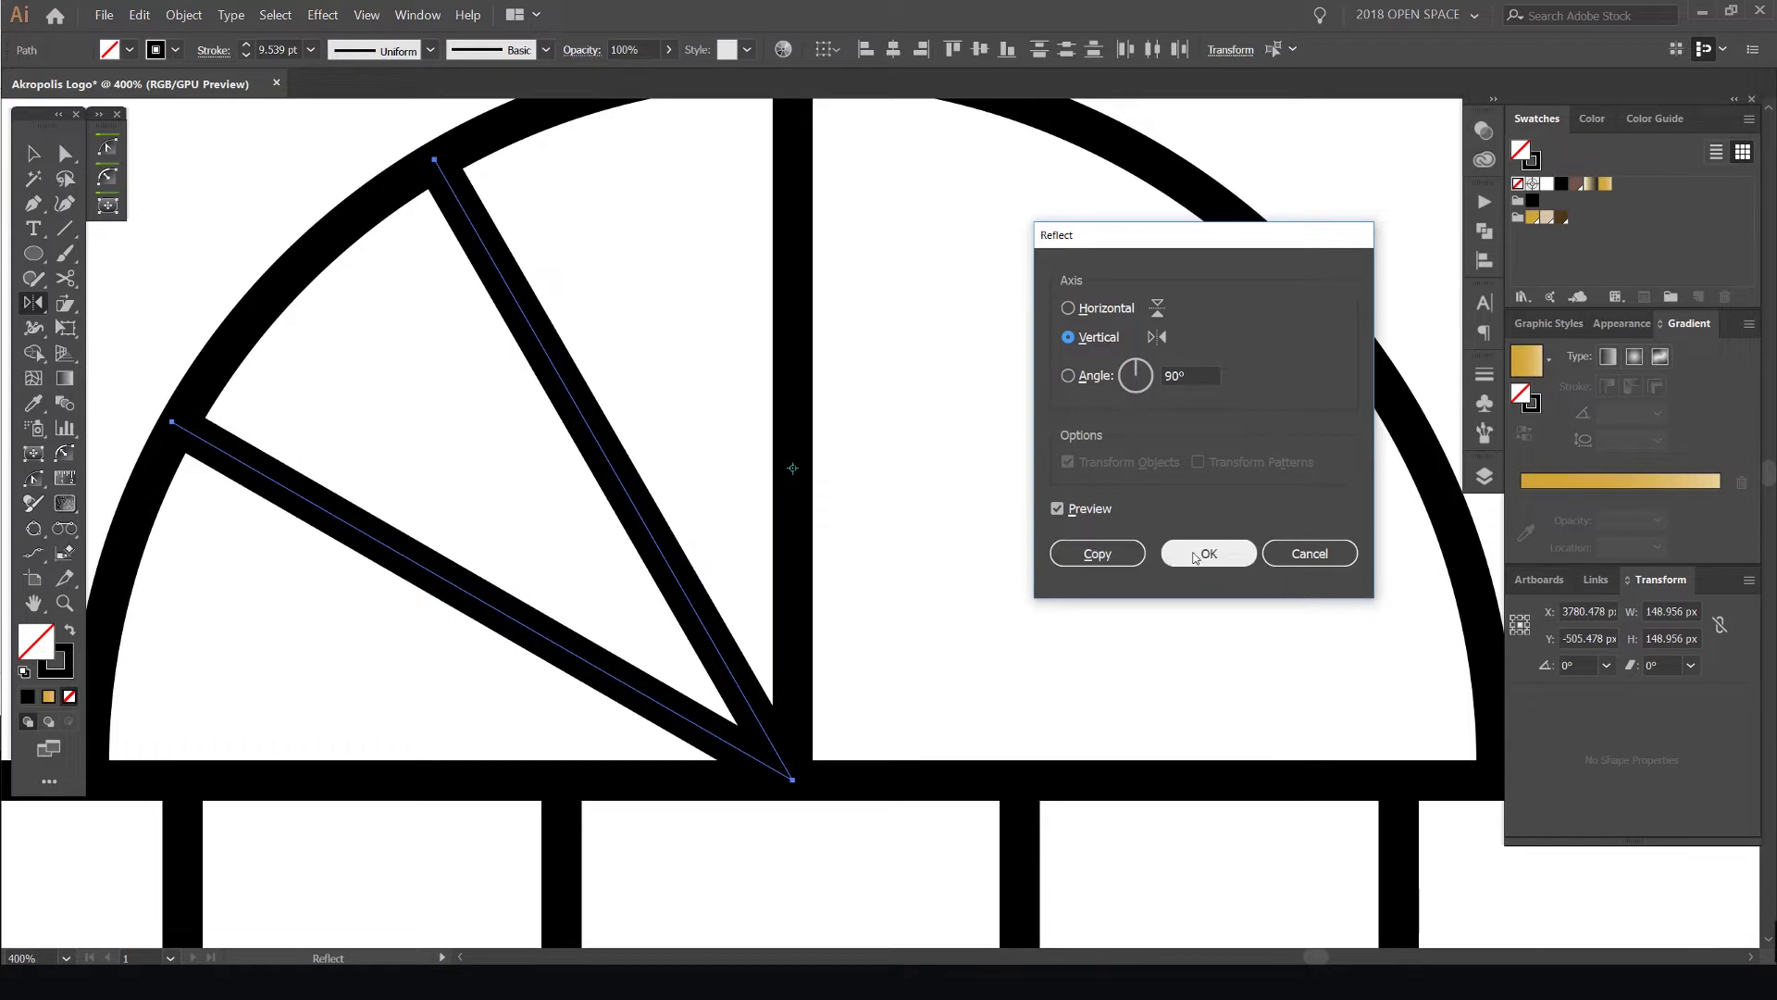
{"action": "left_click", "coordinate": [1097, 558]}
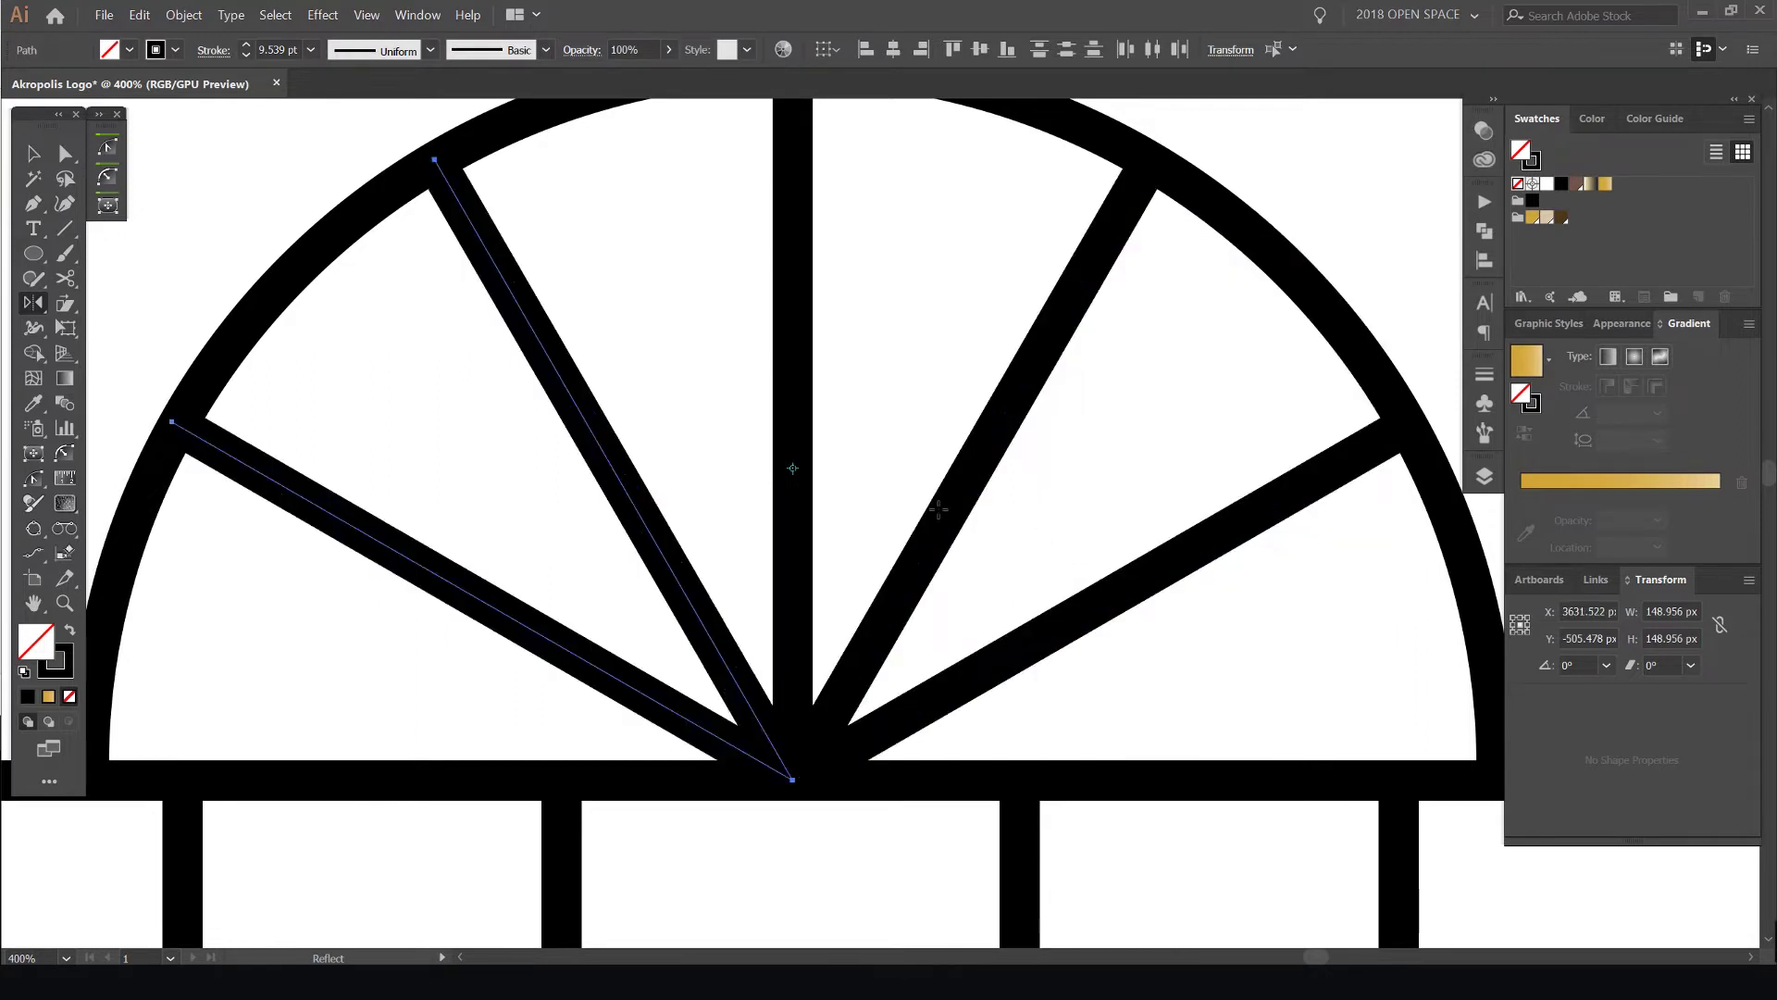
{"action": "scroll", "coordinate": [763, 467], "scroll_direction": "down", "scroll_amount": 3}
{"action": "key", "text": "v"}
{"action": "left_click", "coordinate": [740, 415]}
{"action": "left_click_drag", "start_coordinate": [700, 450], "coordinate": [914, 412]}
{"action": "key", "text": "ctrl+z"}
{"action": "key", "text": "ctrl+z"}
{"action": "left_click", "coordinate": [844, 412]}
Draw a 26 px circle in the arch segment right of centre and place a duplicate in the adjacent segment
{"action": "scroll", "coordinate": [844, 412], "scroll_direction": "down", "scroll_amount": 3}
{"action": "key", "text": "ctrl+plus"}
{"action": "key", "text": "ctrl+plus"}
{"action": "key", "text": "ctrl+plus"}
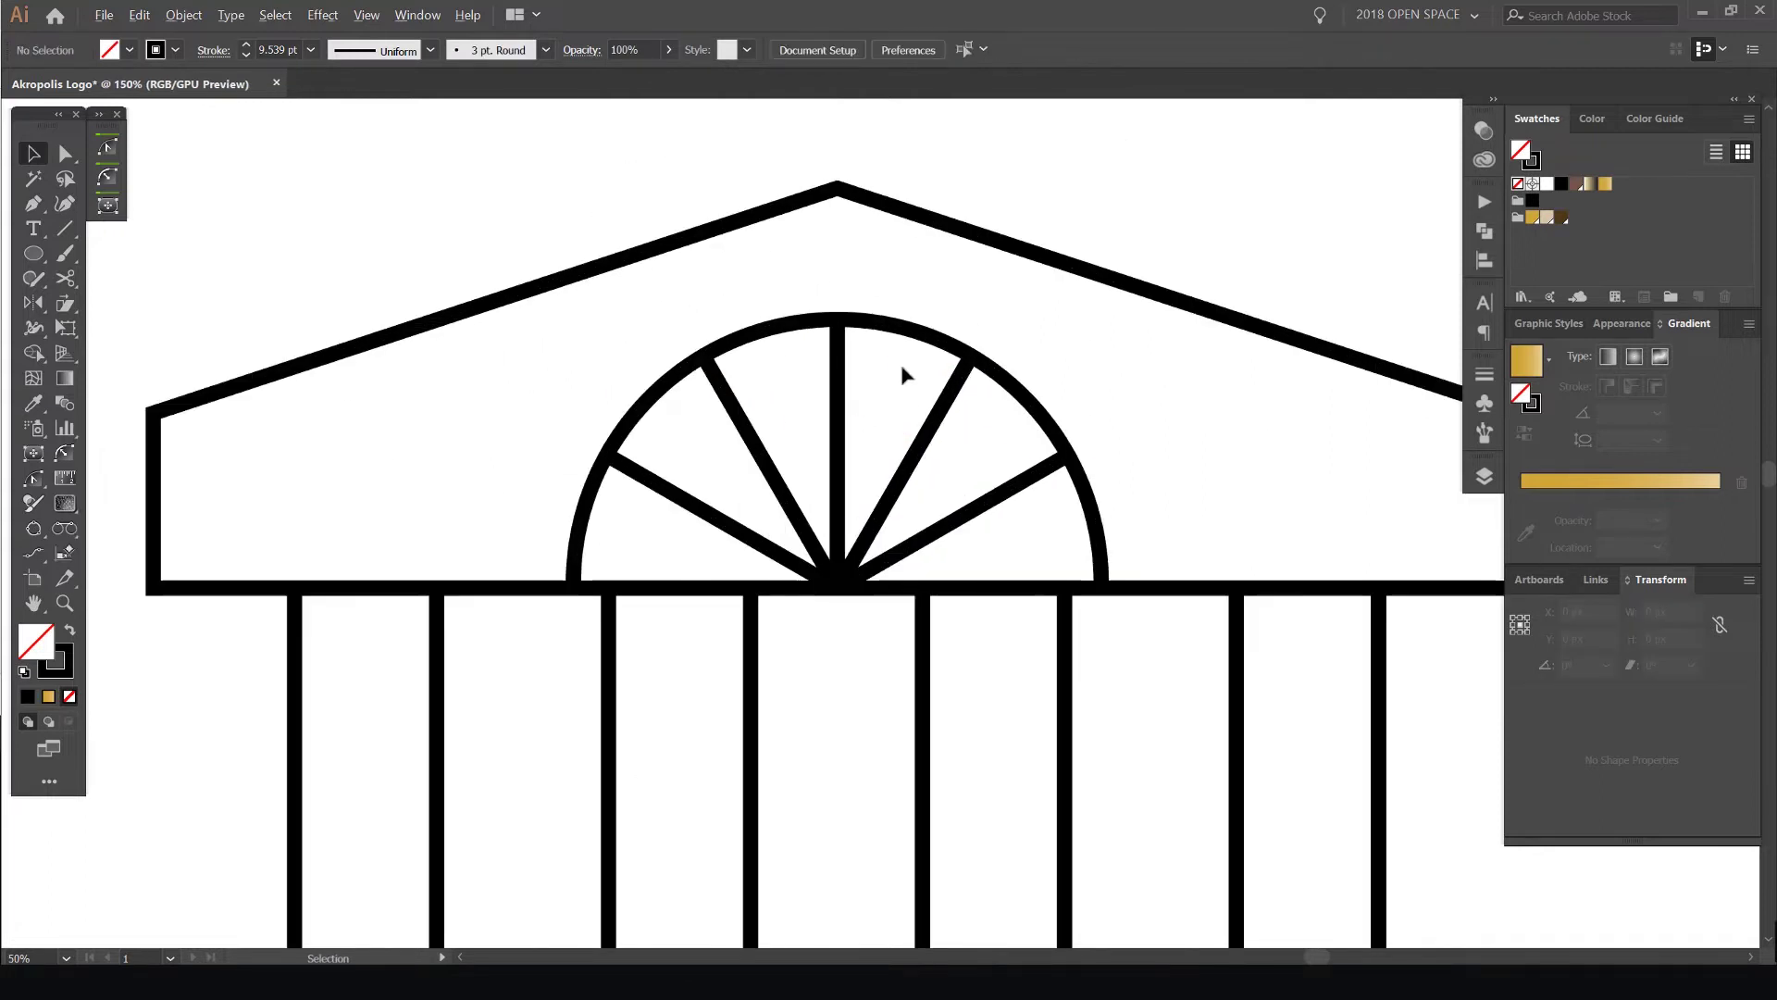
{"action": "key", "text": "ctrl+plus"}
{"action": "key", "text": "ctrl+plus"}
{"action": "key", "text": "l"}
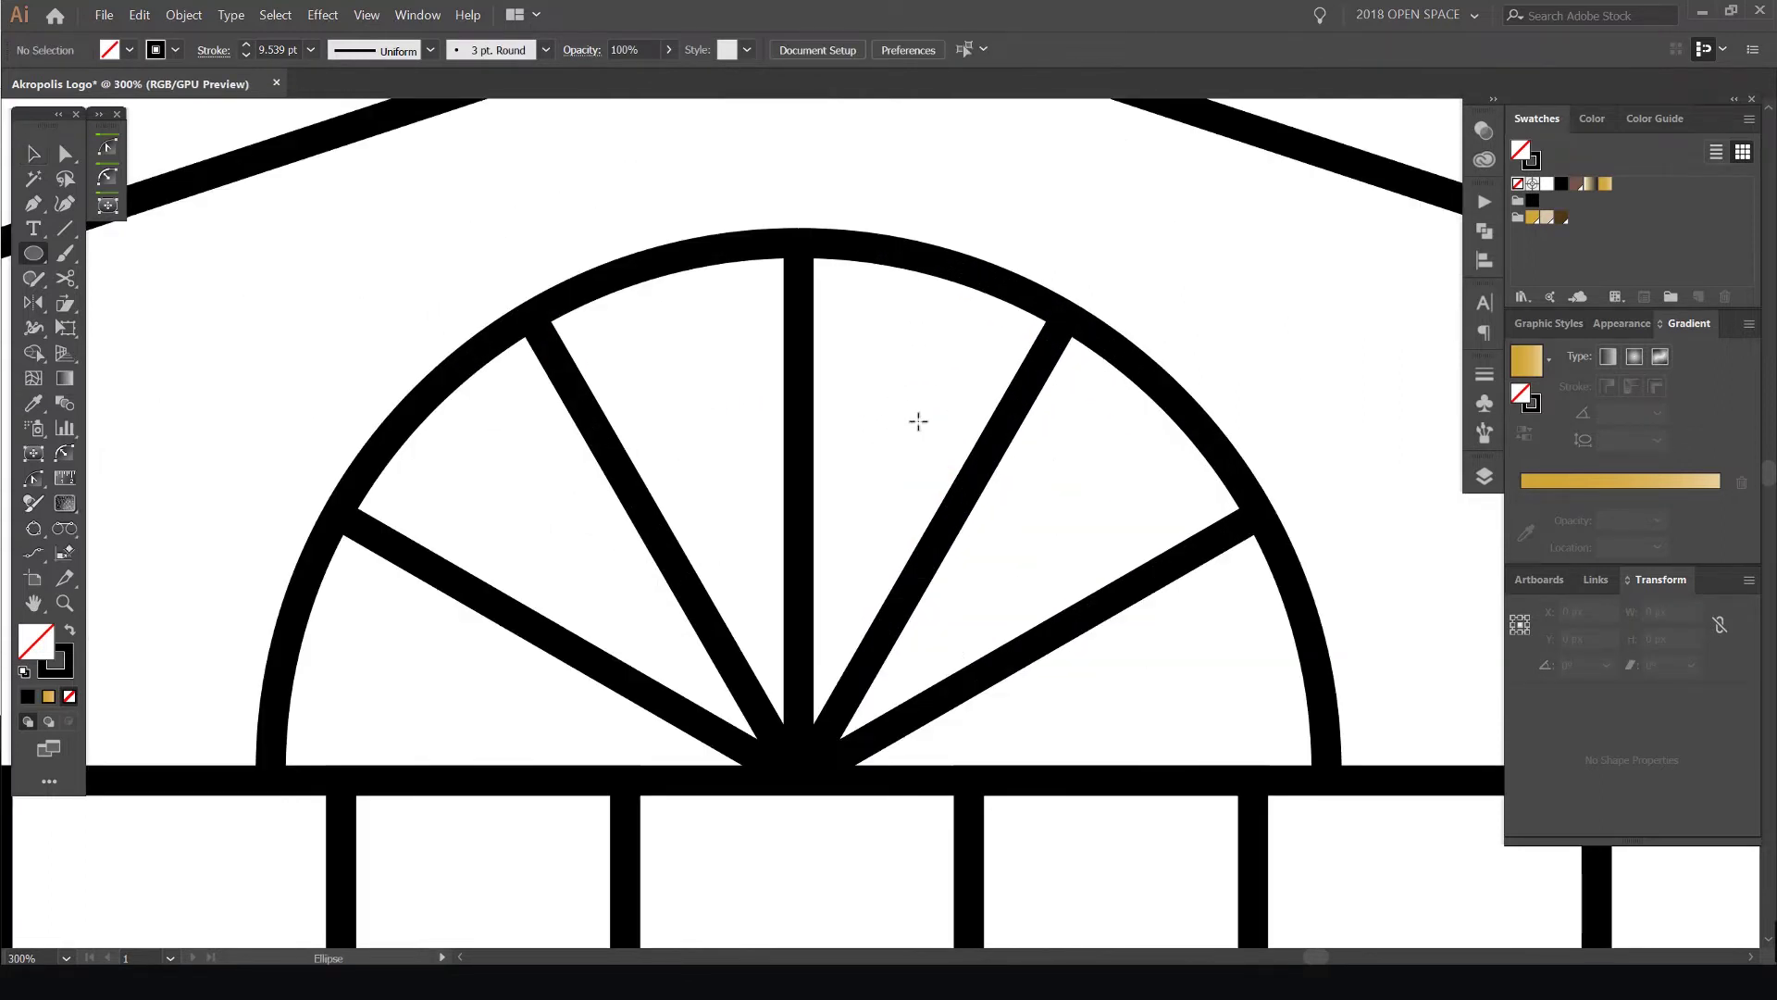
{"action": "key", "text": "ctrl+plus"}
{"action": "left_click_drag", "start_coordinate": [819, 342], "coordinate": [1228, 538]}
{"action": "key", "text": "v"}
{"action": "left_click", "coordinate": [979, 335]}
{"action": "left_click_drag", "start_coordinate": [1196, 479], "coordinate": [1212, 424]}
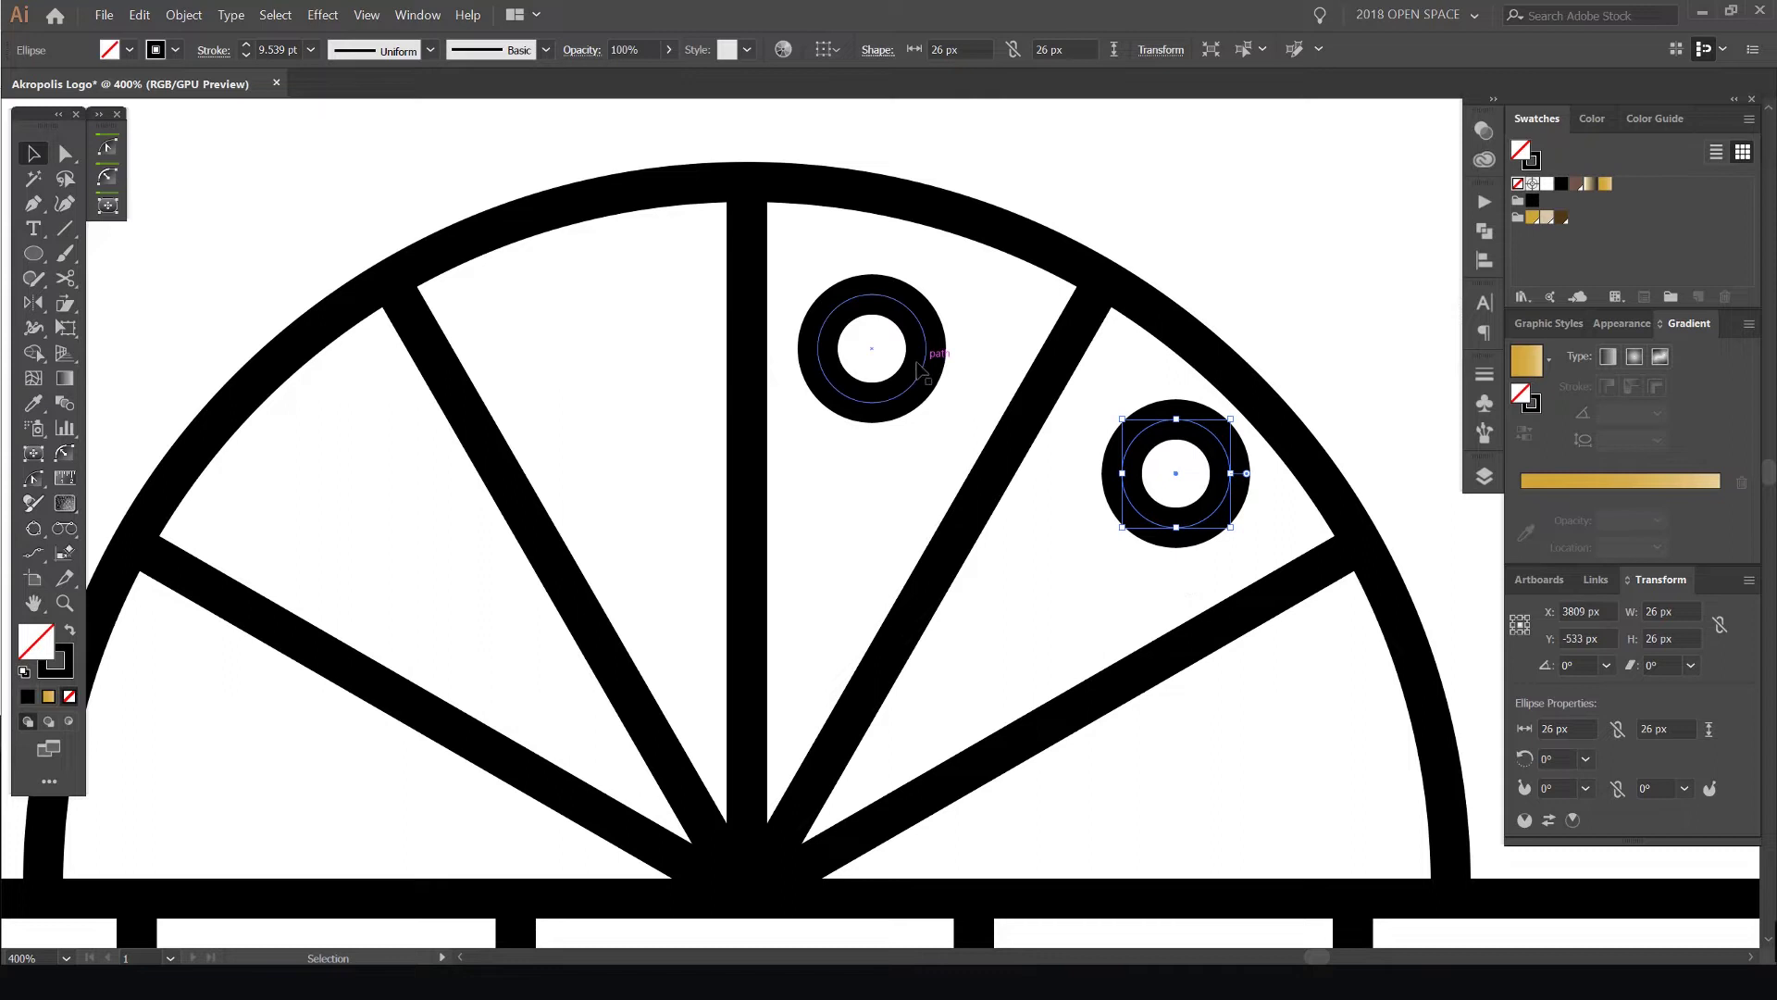
Scatter duplicates of the 26 px circle through the arch's other segments on both sides of the centre line
{"action": "left_click_drag", "start_coordinate": [917, 373], "coordinate": [967, 466], "text": "alt"}
{"action": "key", "text": "ctrl+minus"}
{"action": "left_click", "coordinate": [967, 466]}
{"action": "left_click_drag", "start_coordinate": [1052, 385], "coordinate": [1146, 551], "text": "alt"}
{"action": "left_click", "coordinate": [965, 460]}
{"action": "left_click_drag", "start_coordinate": [653, 302], "coordinate": [651, 304]}
{"action": "left_click", "coordinate": [773, 319]}
{"action": "left_click_drag", "start_coordinate": [806, 311], "coordinate": [593, 346], "text": "alt"}
{"action": "left_click_drag", "start_coordinate": [1002, 370], "coordinate": [522, 471], "text": "alt"}
{"action": "left_click_drag", "start_coordinate": [926, 498], "coordinate": [383, 386], "text": "alt"}
{"action": "left_click_drag", "start_coordinate": [755, 408], "coordinate": [936, 319]}
{"action": "left_click_drag", "start_coordinate": [761, 254], "coordinate": [498, 544], "text": "alt"}
{"action": "left_click_drag", "start_coordinate": [1293, 473], "coordinate": [1164, 563], "text": "alt"}
{"action": "scroll", "coordinate": [1125, 520], "scroll_direction": "down", "scroll_amount": 3}
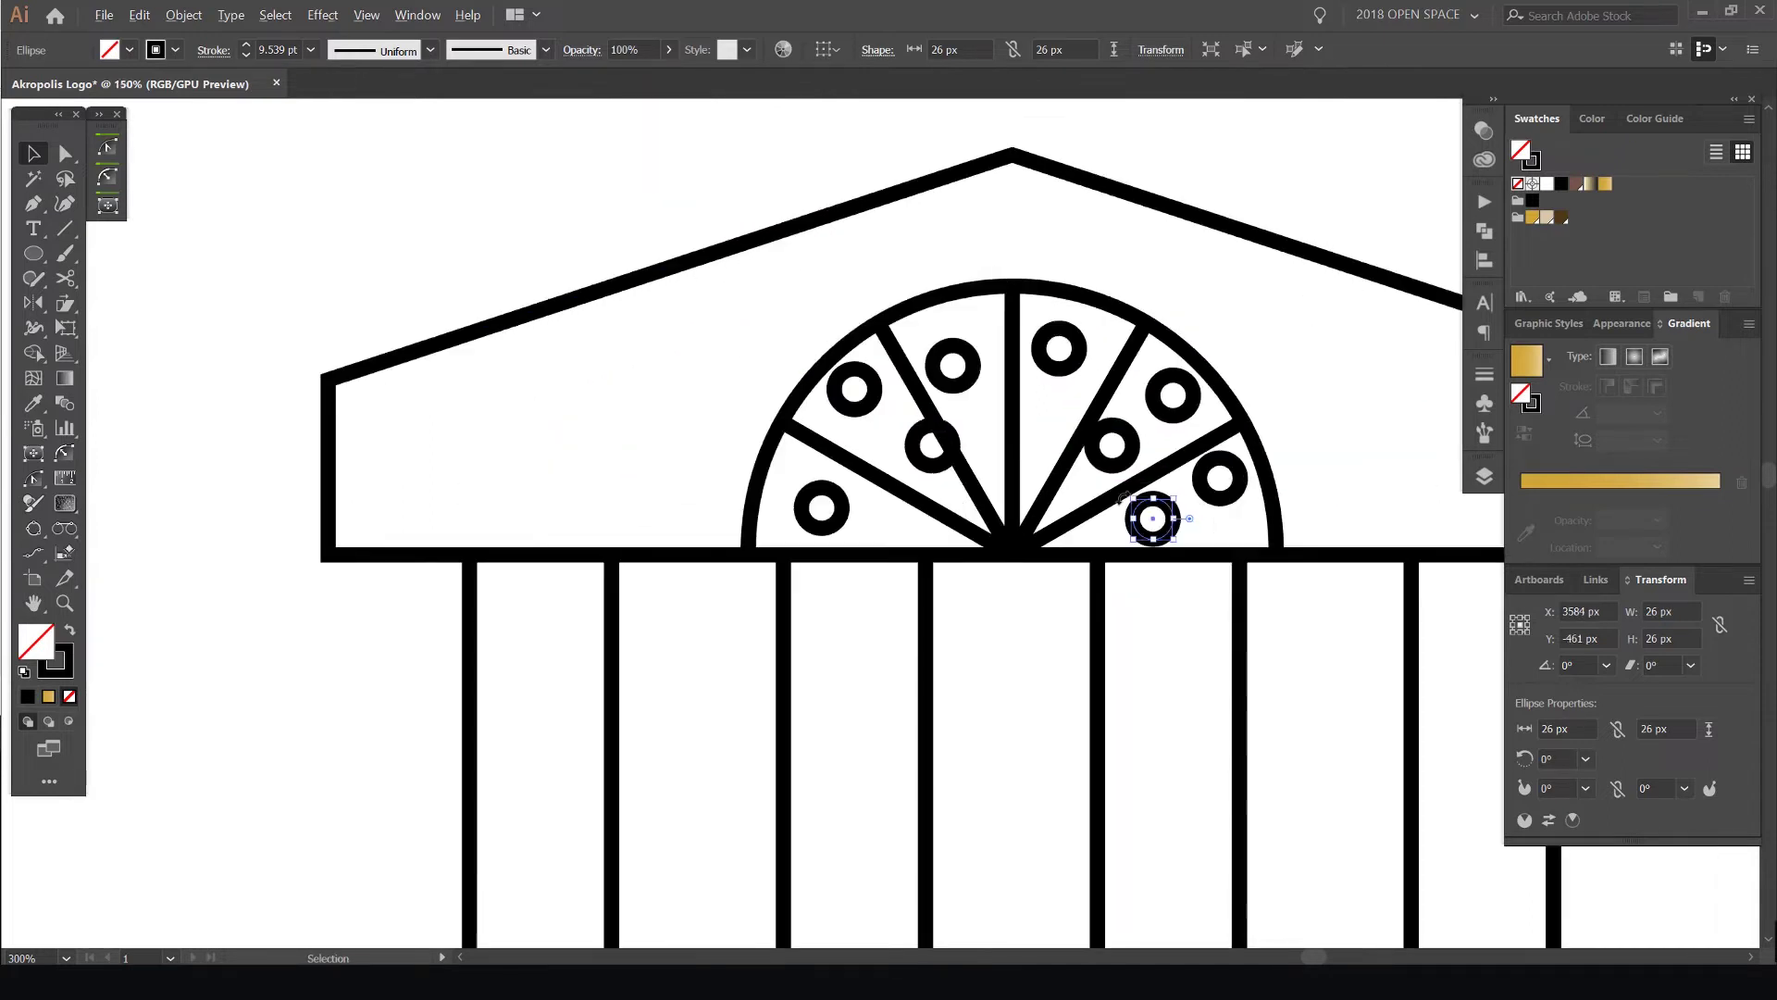
Reposition the inner circles on both sides of the arch so they sit clear of the spokes
{"action": "left_click", "coordinate": [1113, 521]}
{"action": "scroll", "coordinate": [1003, 440], "scroll_direction": "up", "scroll_amount": 4}
{"action": "scroll", "coordinate": [954, 515], "scroll_direction": "down", "scroll_amount": 4}
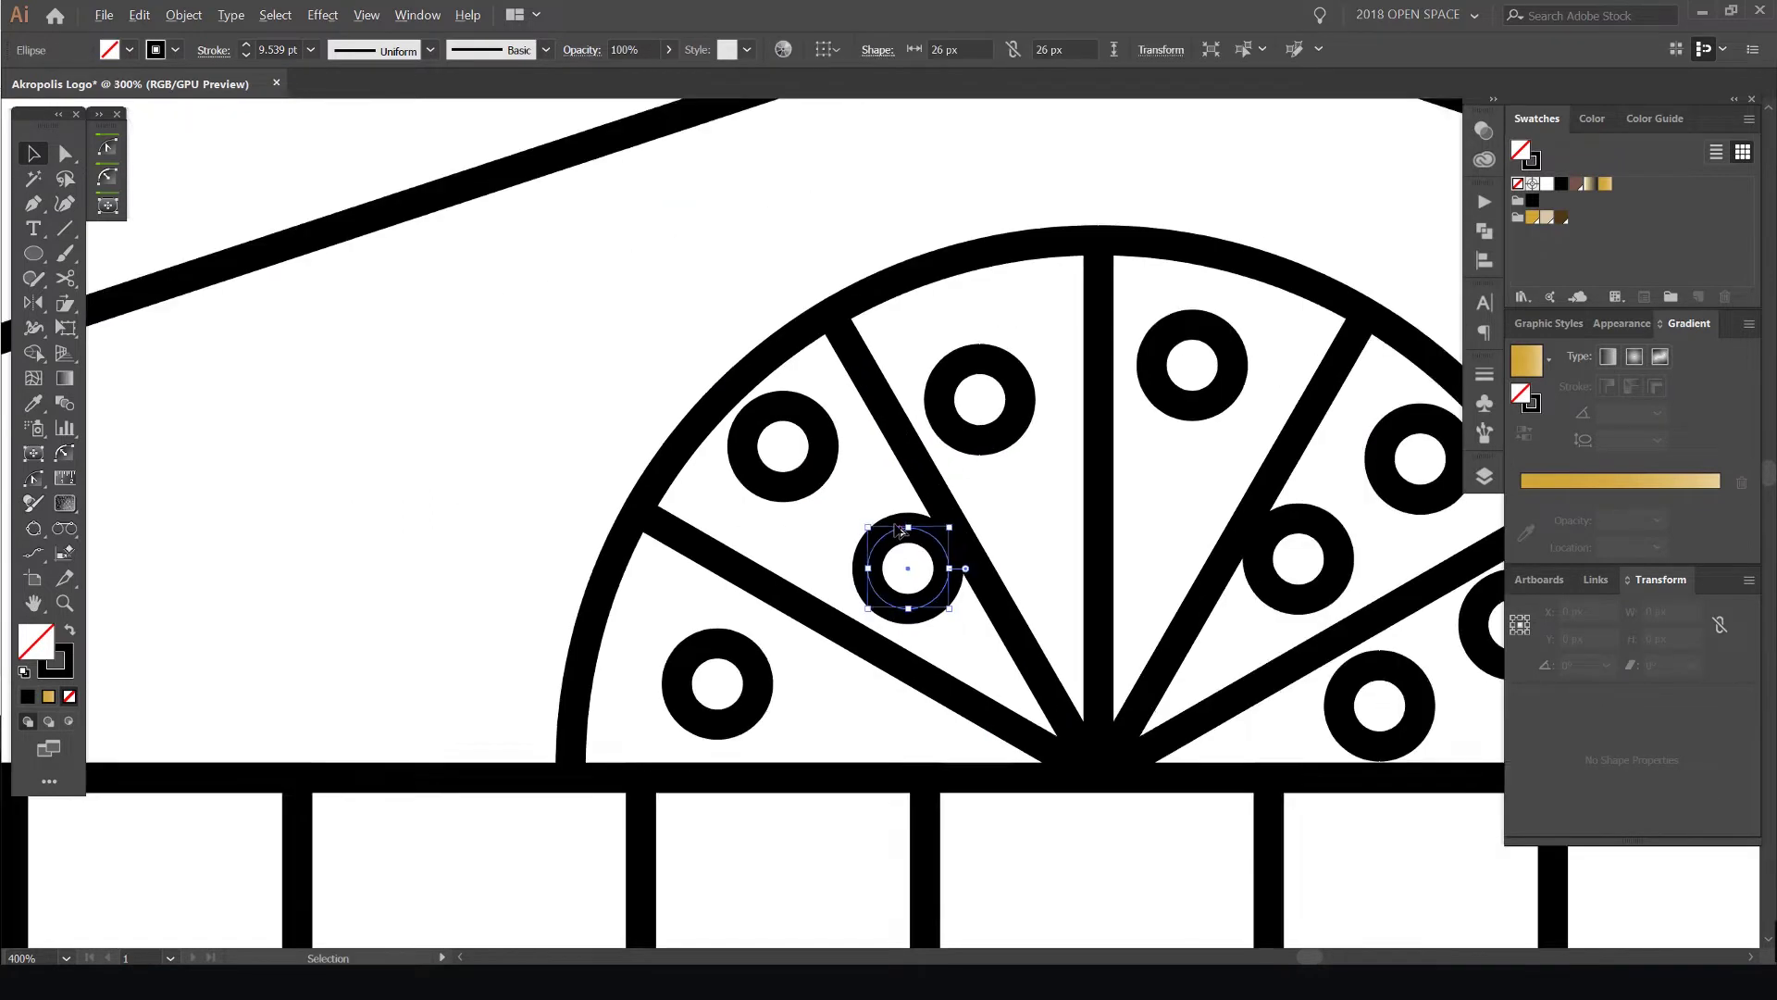
{"action": "scroll", "coordinate": [833, 485], "scroll_direction": "up", "scroll_amount": 3}
{"action": "left_click_drag", "start_coordinate": [791, 620], "coordinate": [805, 629]}
{"action": "left_click_drag", "start_coordinate": [826, 512], "coordinate": [929, 437]}
Duplicate a circle, enlarge it to 35 px, and place it overlapping the first spoke right of centre
{"action": "left_click_drag", "start_coordinate": [756, 409], "coordinate": [785, 544], "text": "alt"}
{"action": "left_click_drag", "start_coordinate": [738, 460], "coordinate": [815, 486], "text": "shift"}
{"action": "scroll", "coordinate": [841, 518], "scroll_direction": "up", "scroll_amount": 1}
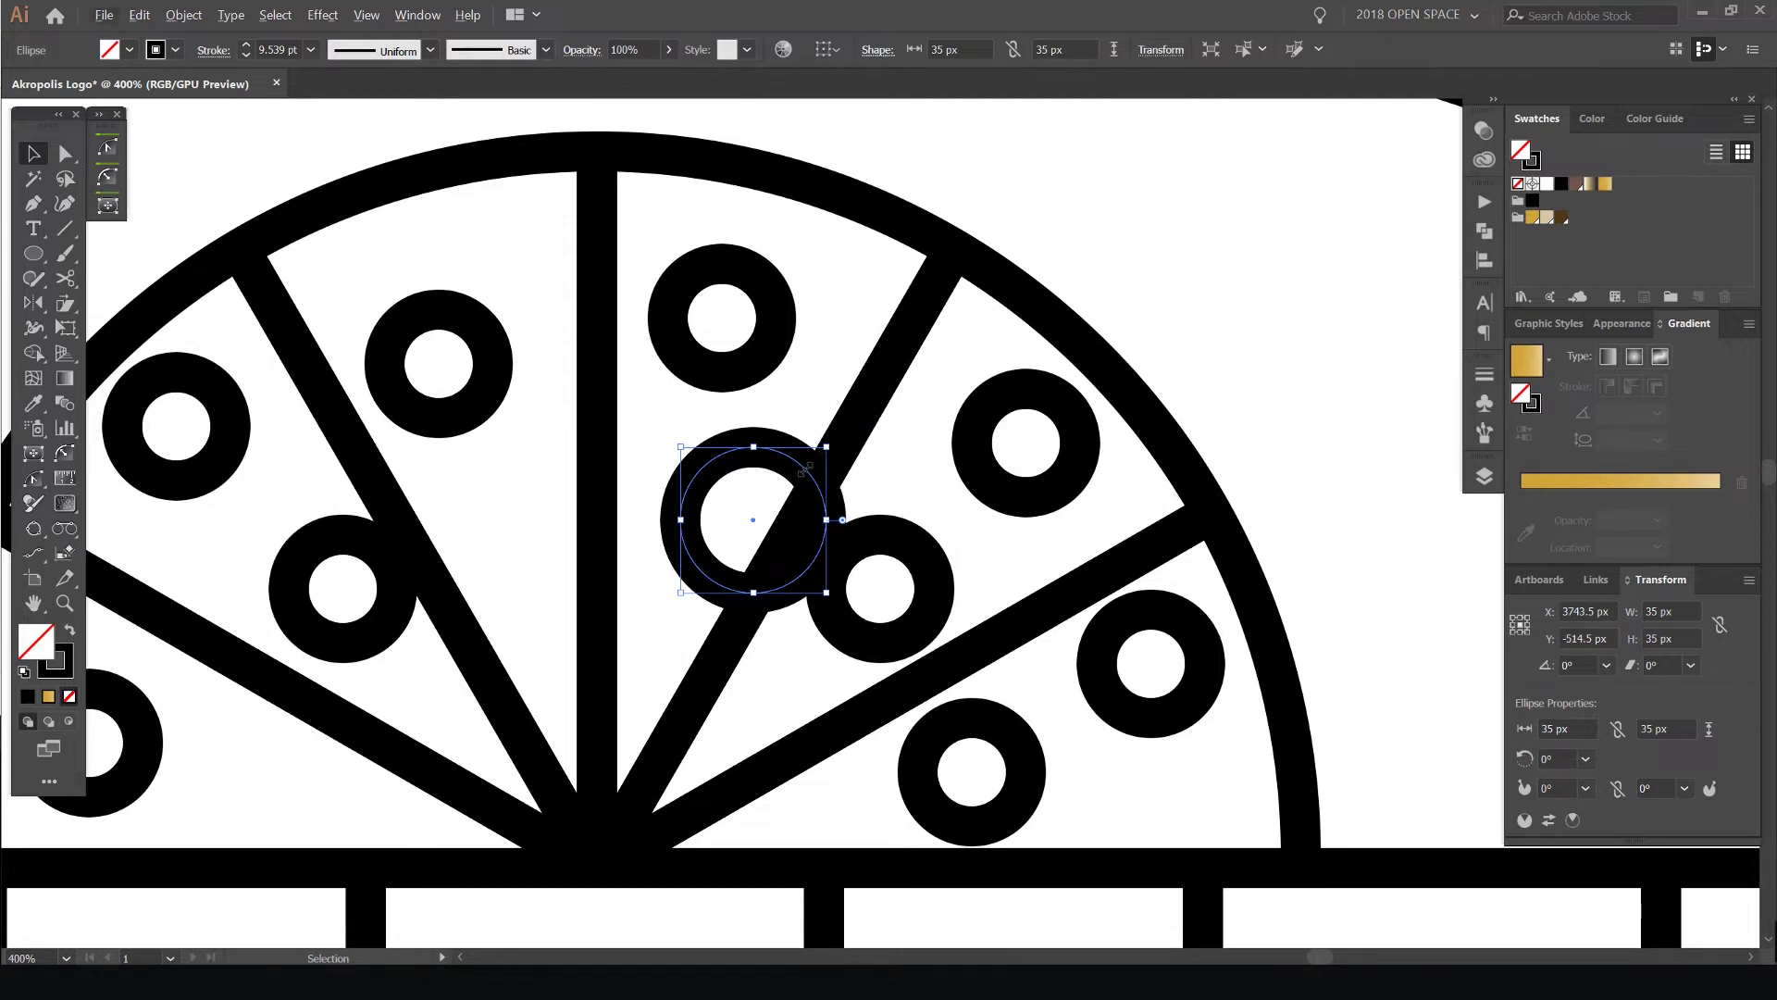
{"action": "scroll", "coordinate": [853, 490], "scroll_direction": "up", "scroll_amount": 2}
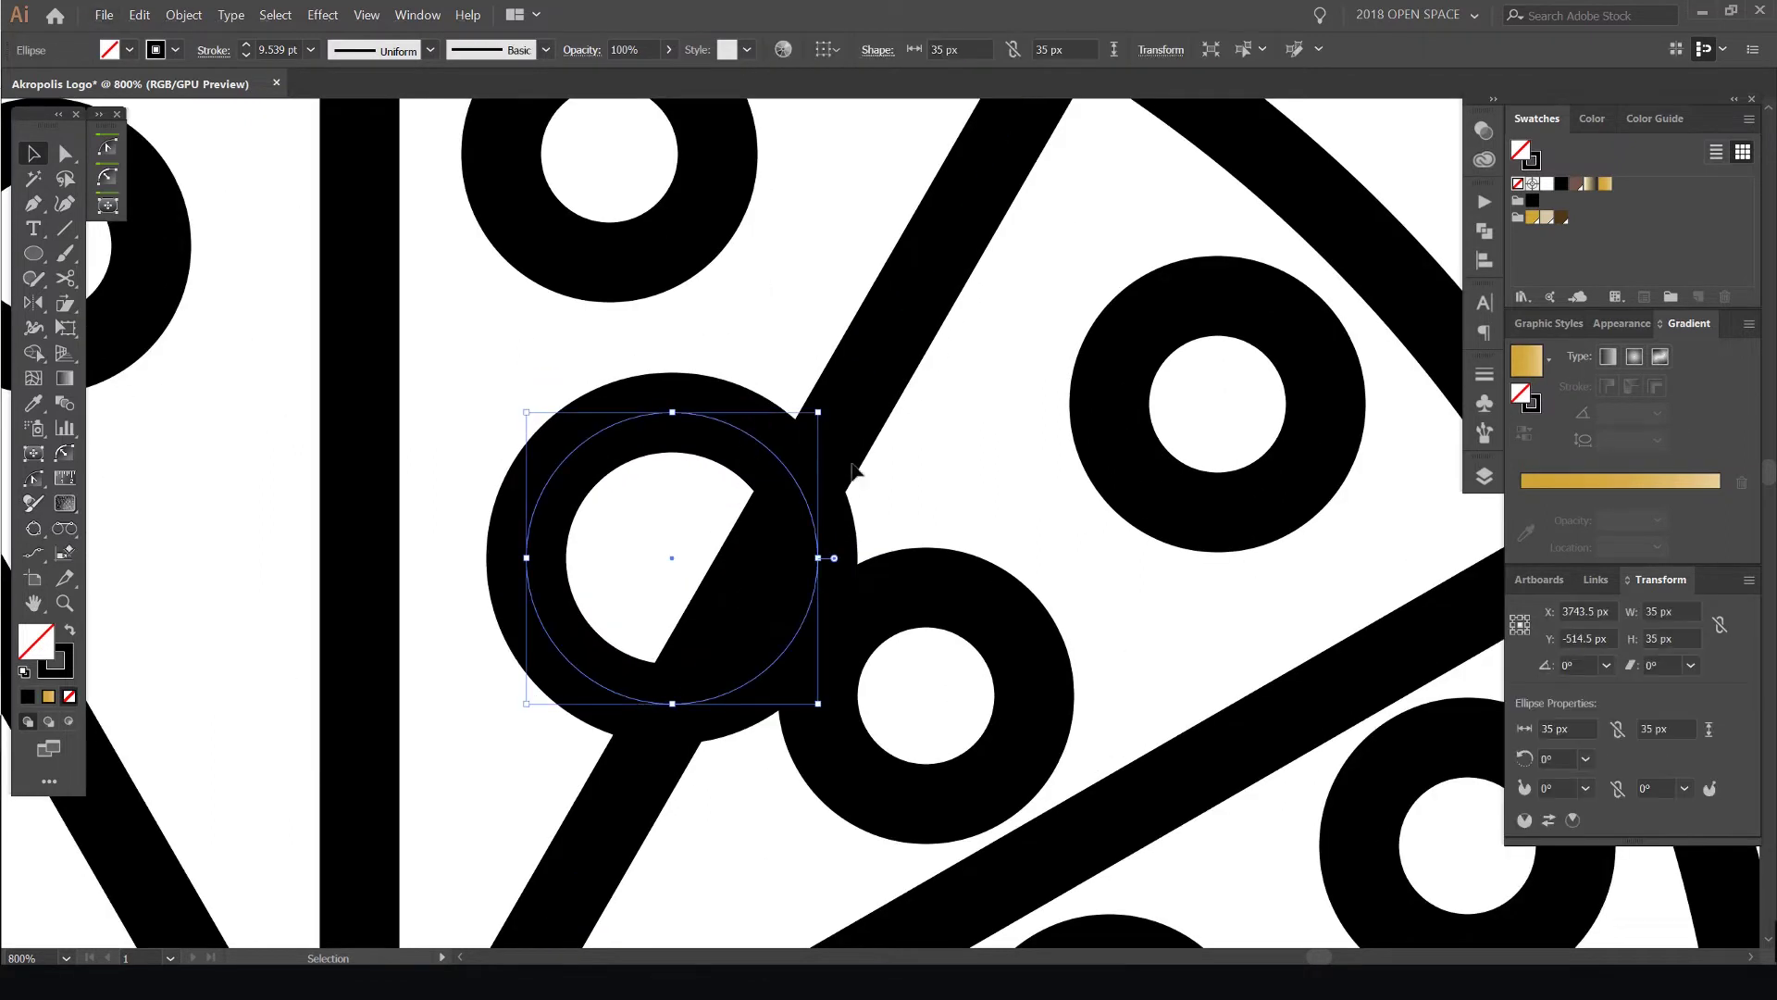
{"action": "left_click_drag", "start_coordinate": [751, 490], "coordinate": [747, 491]}
Cut away the part of the 35 px circle lying beyond the spoke with the Shape Builder
{"action": "scroll", "coordinate": [798, 460], "scroll_direction": "down", "scroll_amount": 1}
{"action": "scroll", "coordinate": [911, 318], "scroll_direction": "down", "scroll_amount": 2}
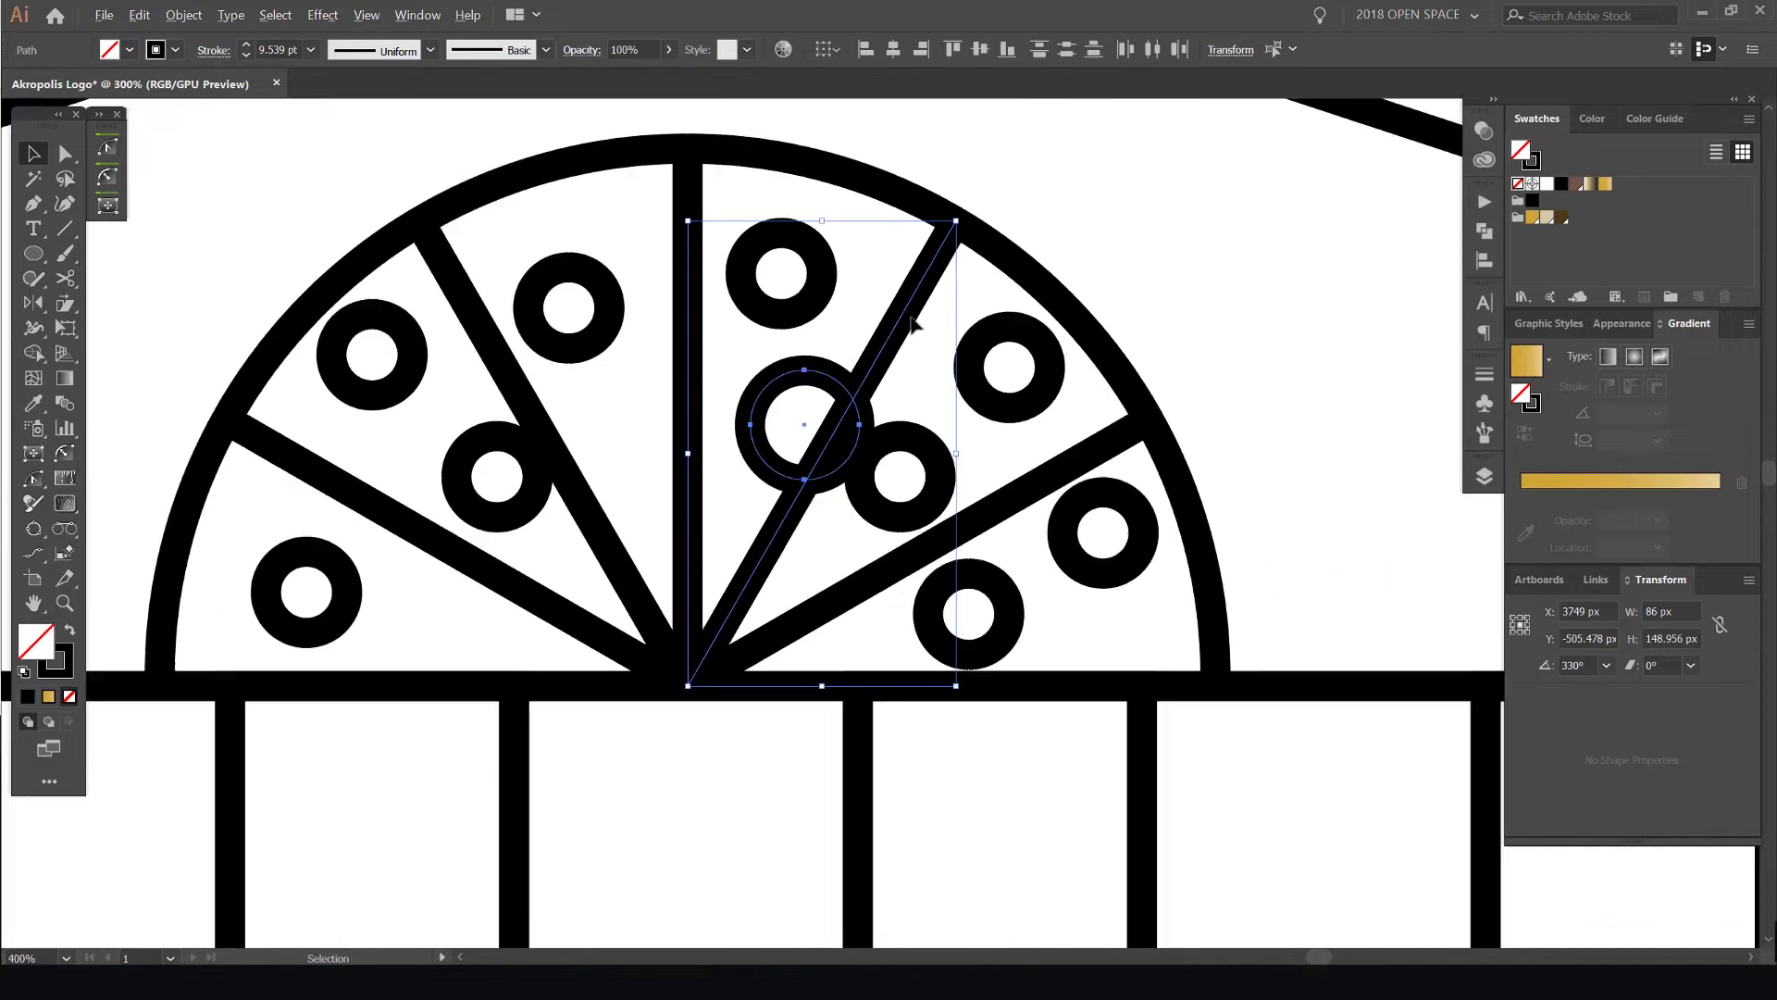
{"action": "scroll", "coordinate": [870, 373], "scroll_direction": "up", "scroll_amount": 4}
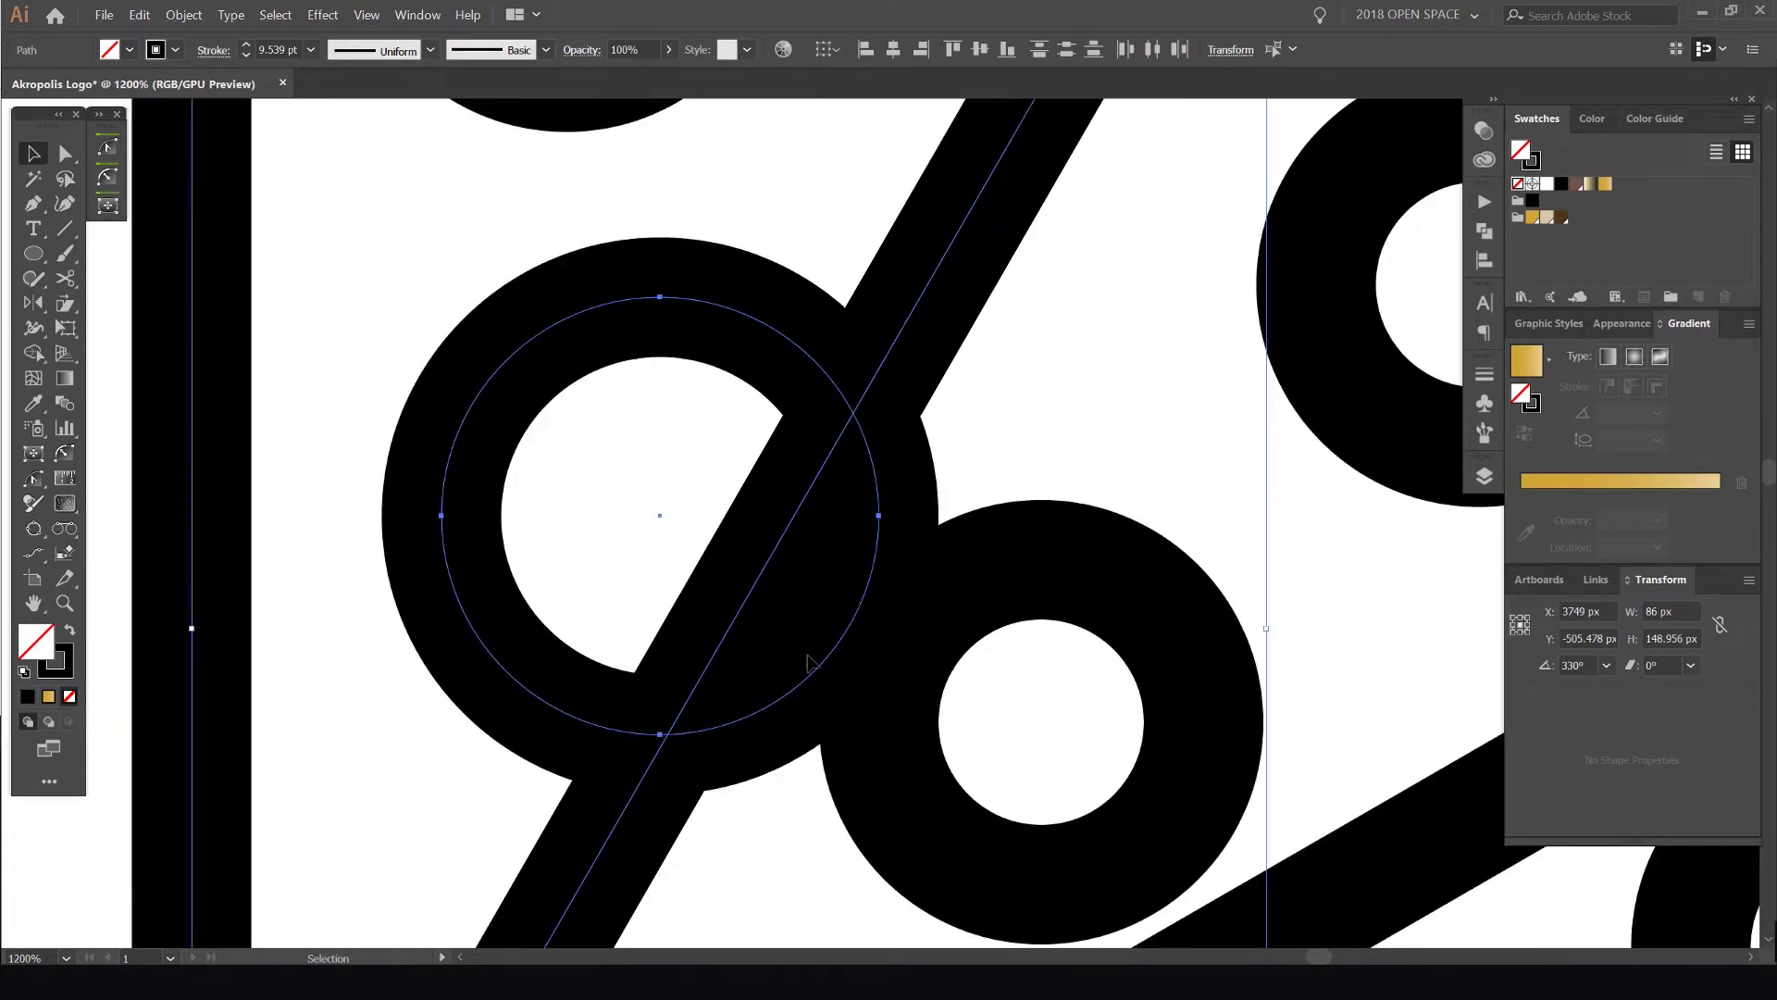
{"action": "scroll", "coordinate": [789, 592], "scroll_direction": "down", "scroll_amount": 1}
{"action": "key", "text": "shift+m"}
{"action": "scroll", "coordinate": [792, 537], "scroll_direction": "down", "scroll_amount": 1}
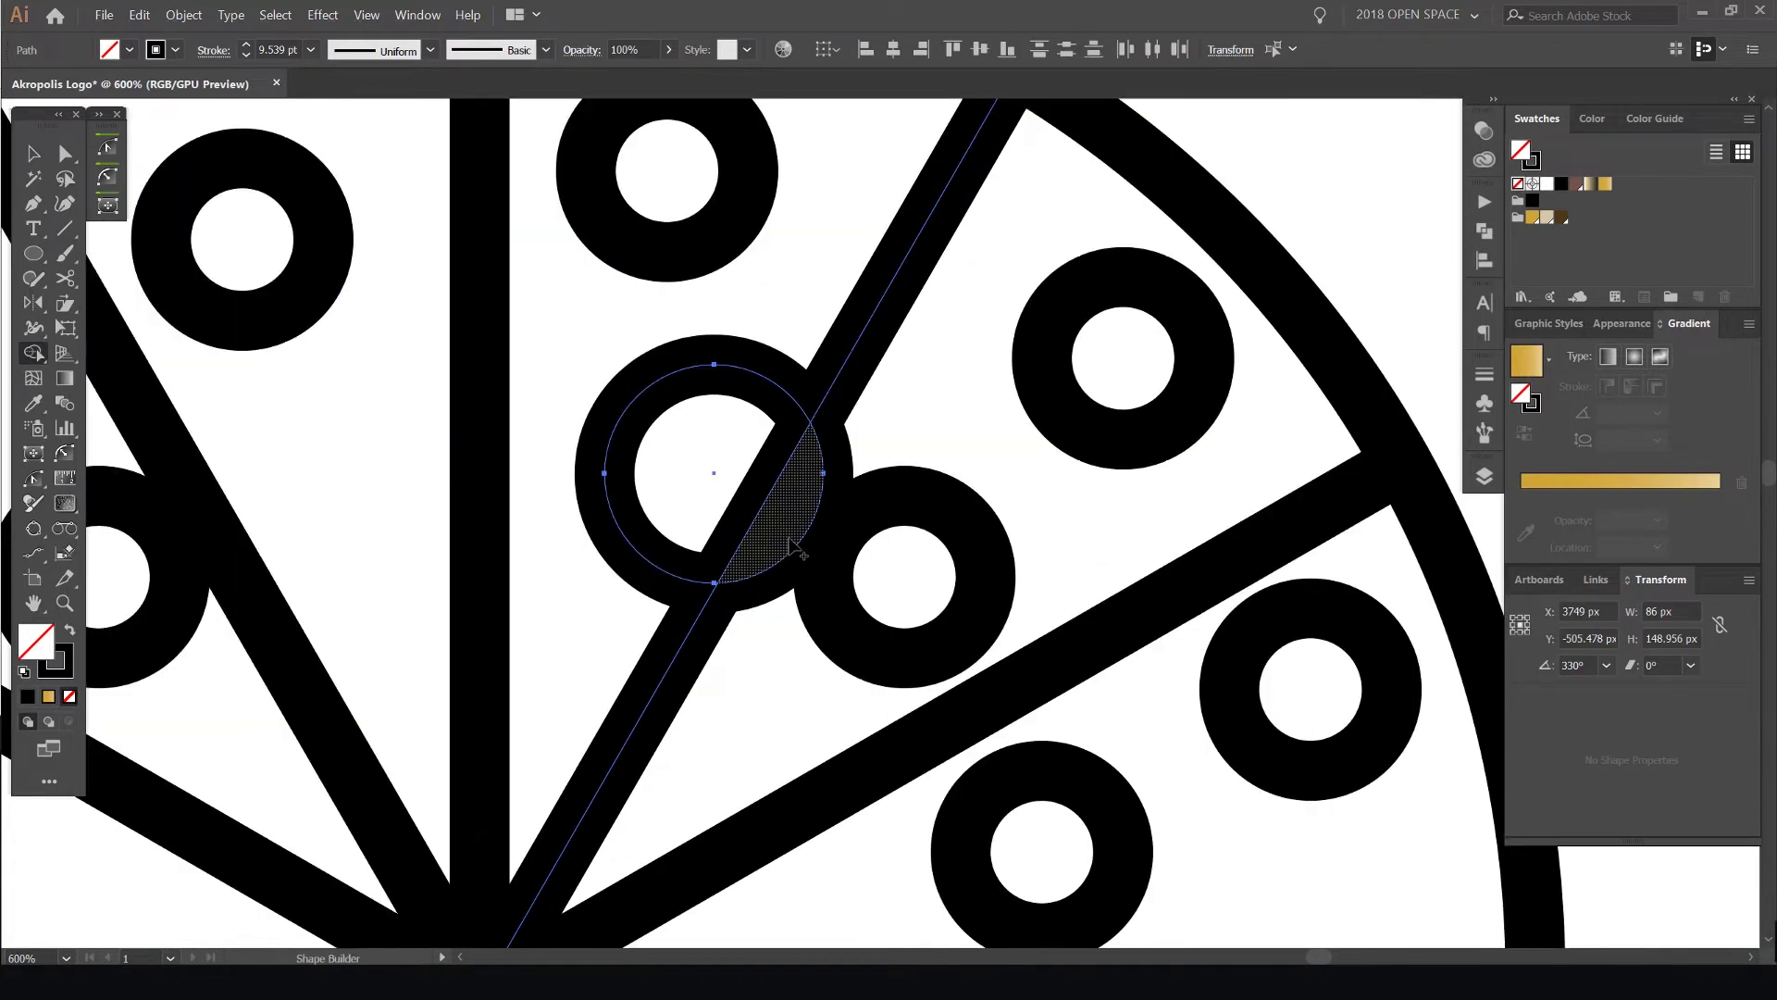
{"action": "left_click", "coordinate": [789, 544], "text": "alt"}
Examine the junction between the trimmed circle and the spoke with both paths selected
{"action": "scroll", "coordinate": [793, 540], "scroll_direction": "up", "scroll_amount": 1}
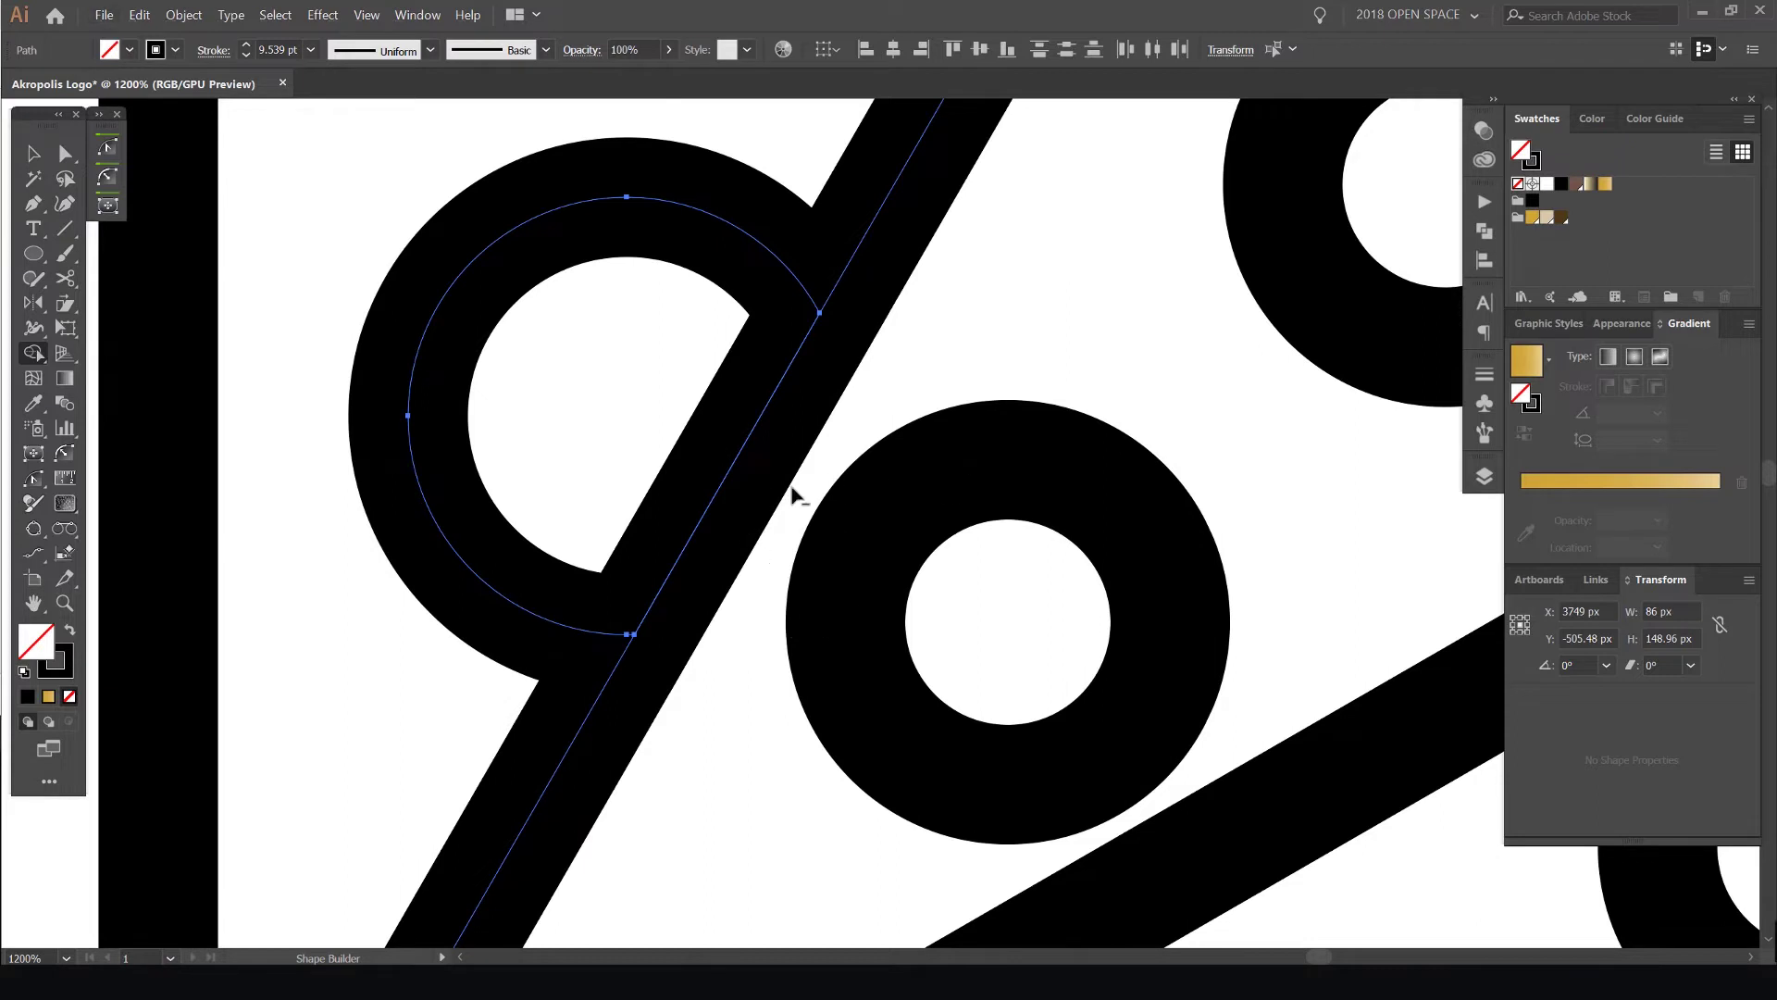
{"action": "scroll", "coordinate": [762, 448], "scroll_direction": "up", "scroll_amount": 1}
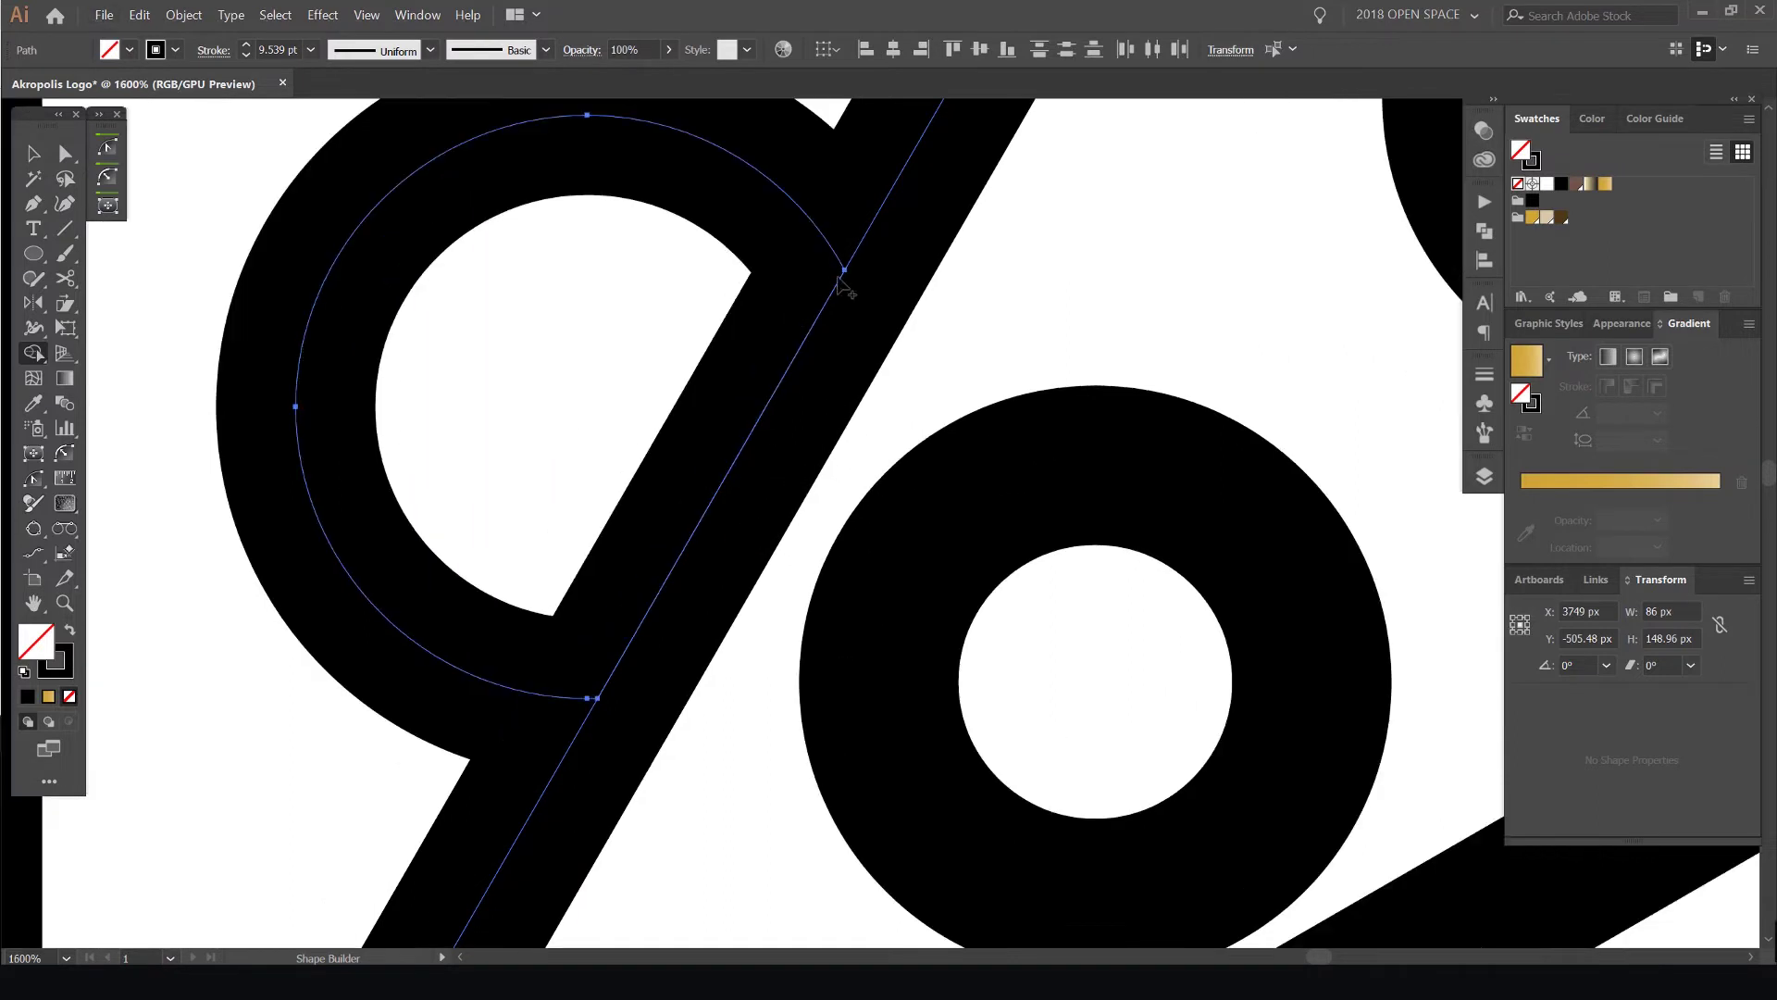
{"action": "key", "text": "v"}
{"action": "left_click", "coordinate": [819, 269]}
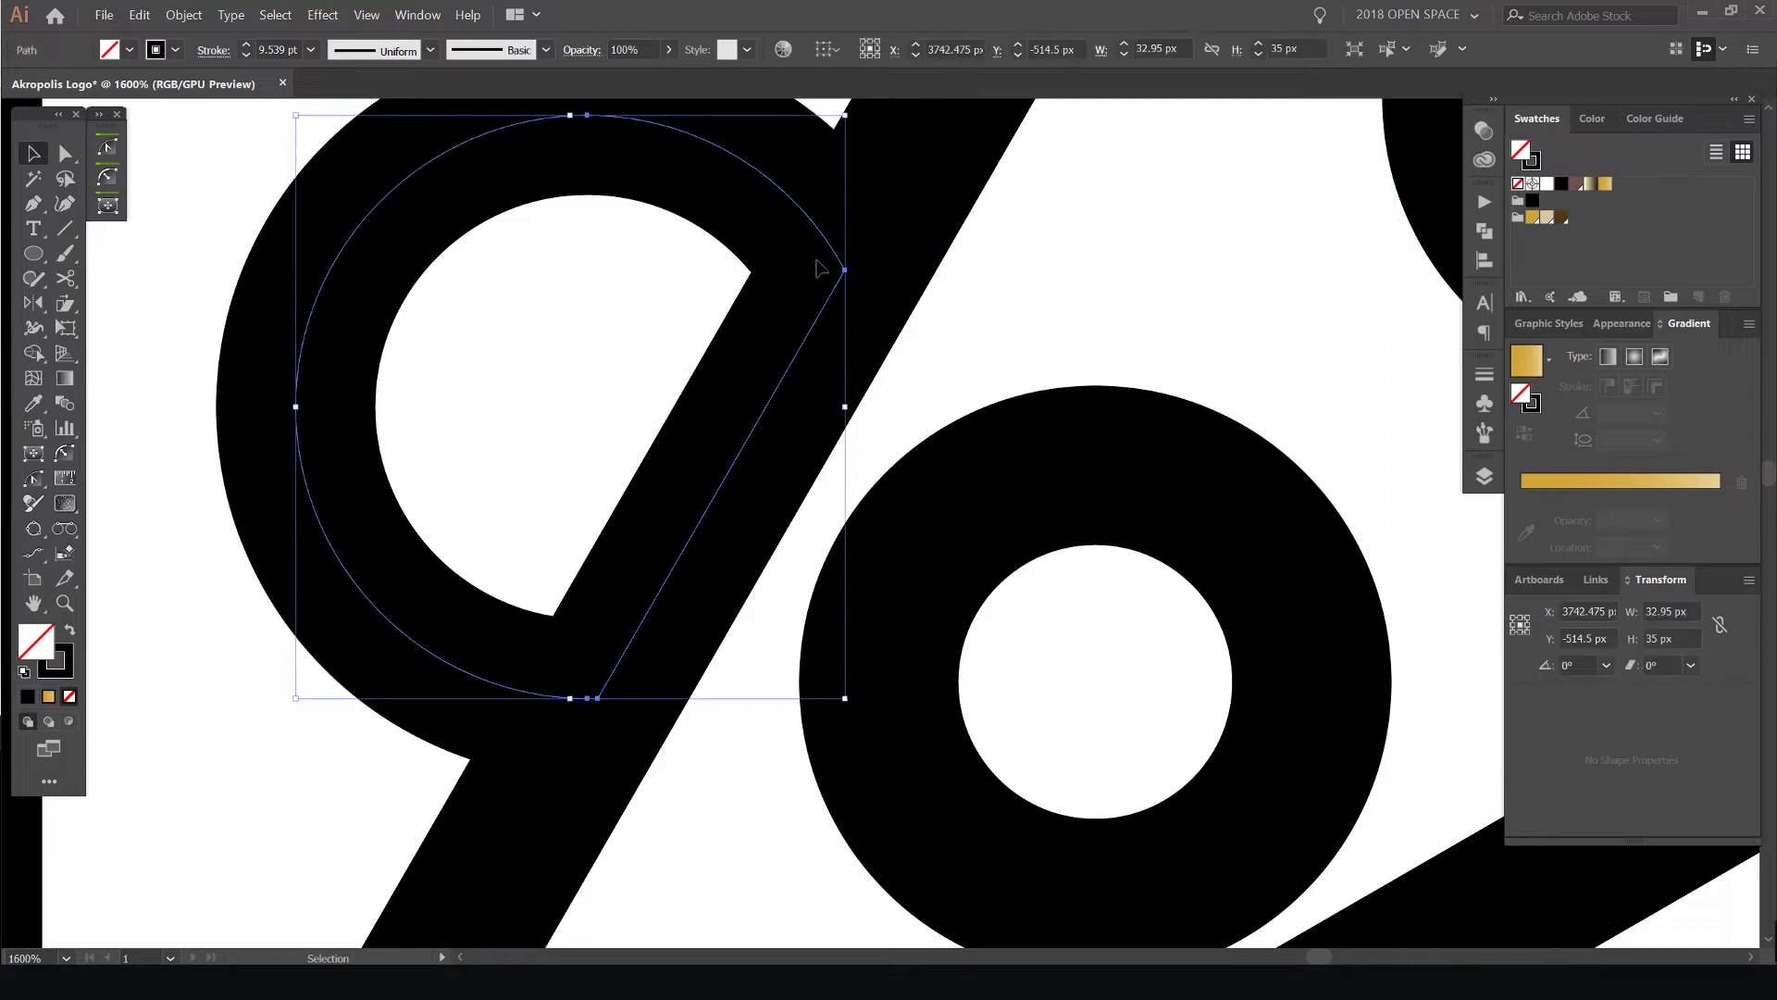
{"action": "left_click", "coordinate": [870, 225], "text": "shift"}
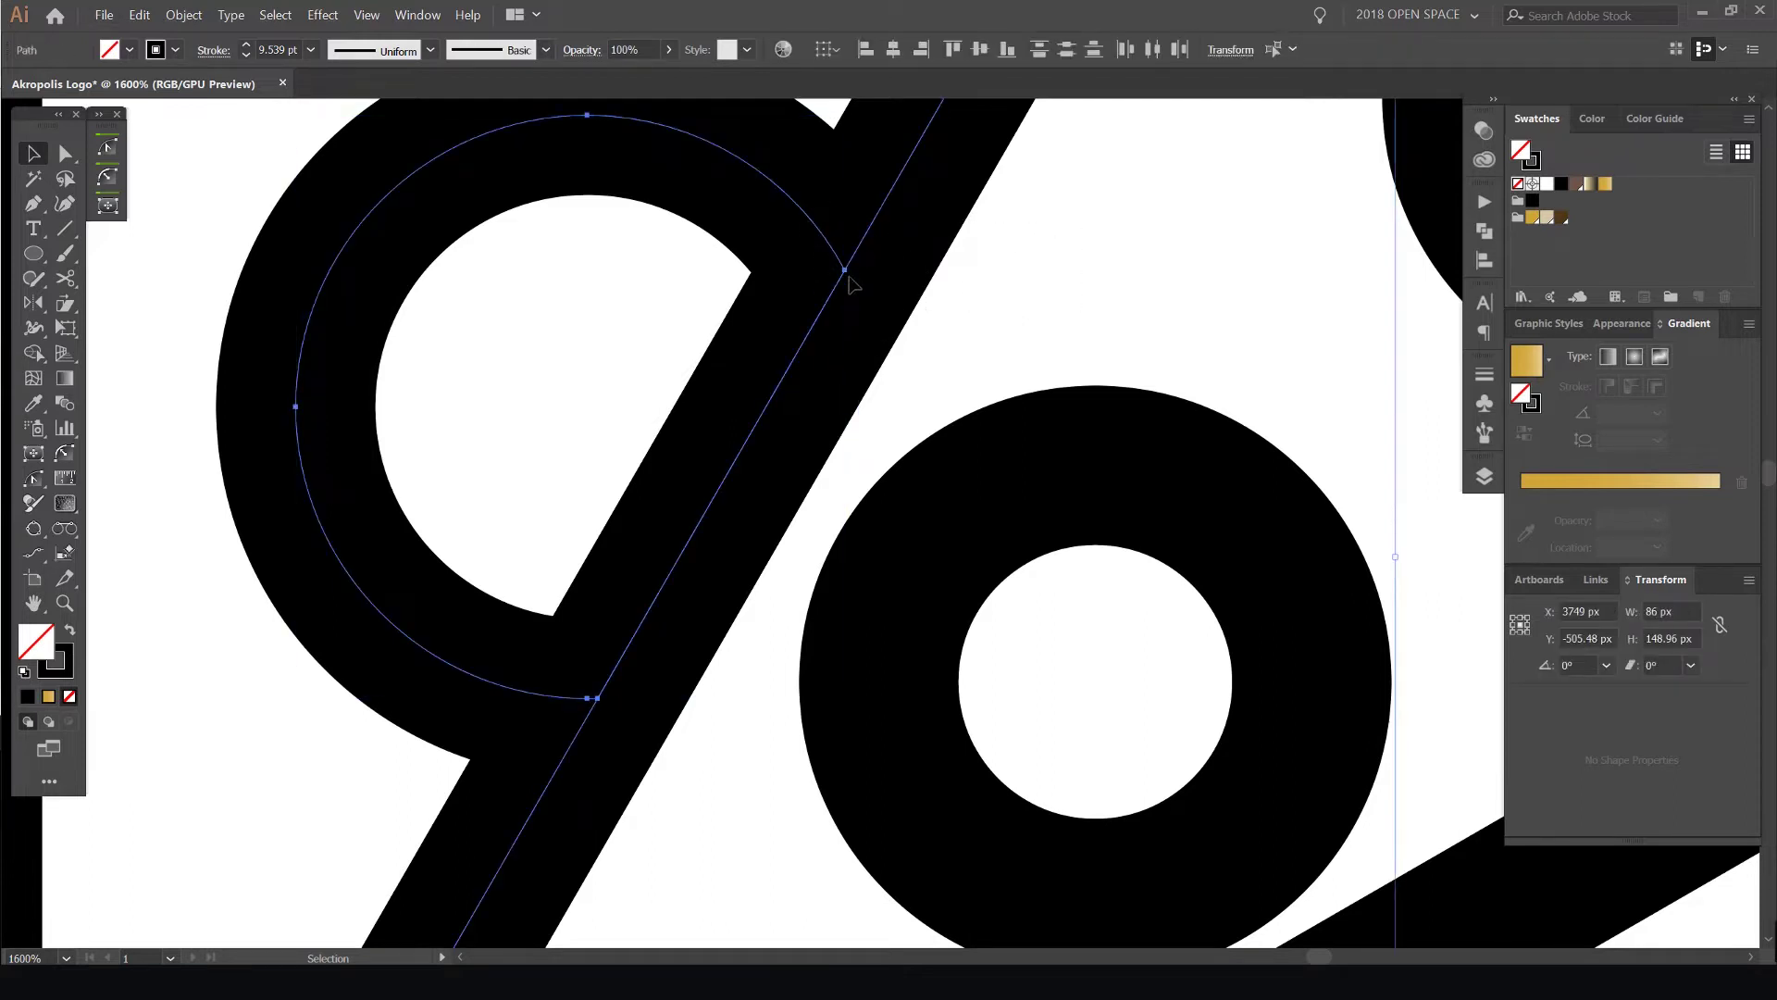
{"action": "scroll", "coordinate": [850, 472], "scroll_direction": "down", "scroll_amount": 4}
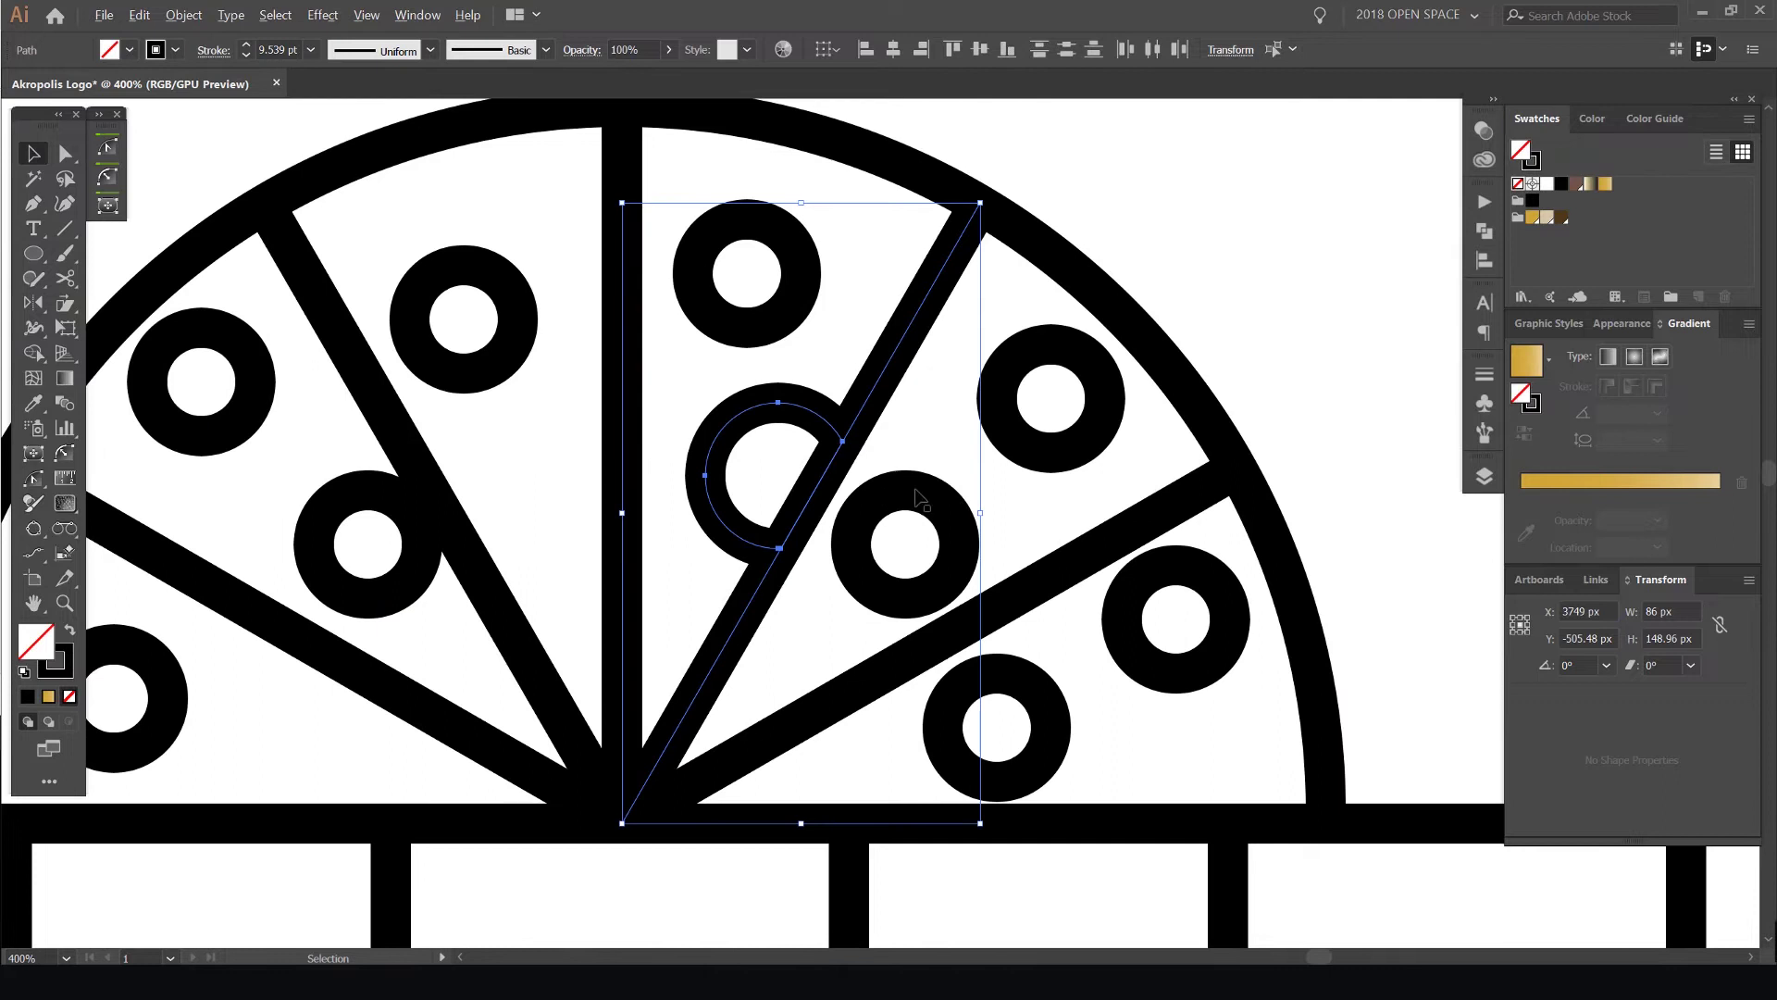
Fine-tune the positions of the circles in the arch's two outer right segments for more even spacing
{"action": "scroll", "coordinate": [964, 500], "scroll_direction": "down", "scroll_amount": 2}
{"action": "left_click", "coordinate": [1194, 280]}
{"action": "left_click_drag", "start_coordinate": [1043, 341], "coordinate": [1085, 304]}
{"action": "scroll", "coordinate": [1085, 303], "scroll_direction": "down", "scroll_amount": 2}
{"action": "scroll", "coordinate": [1101, 287], "scroll_direction": "down", "scroll_amount": 1}
{"action": "scroll", "coordinate": [1097, 296], "scroll_direction": "up", "scroll_amount": 4}
{"action": "left_click", "coordinate": [928, 451]}
{"action": "left_click_drag", "start_coordinate": [861, 509], "coordinate": [870, 510]}
{"action": "left_click_drag", "start_coordinate": [1065, 560], "coordinate": [1085, 579]}
{"action": "left_click", "coordinate": [1193, 598]}
{"action": "left_click", "coordinate": [919, 638]}
{"action": "left_click_drag", "start_coordinate": [870, 505], "coordinate": [879, 486]}
{"action": "left_click", "coordinate": [1068, 599]}
{"action": "scroll", "coordinate": [1068, 600], "scroll_direction": "down", "scroll_amount": 1}
{"action": "scroll", "coordinate": [1072, 609], "scroll_direction": "down", "scroll_amount": 2}
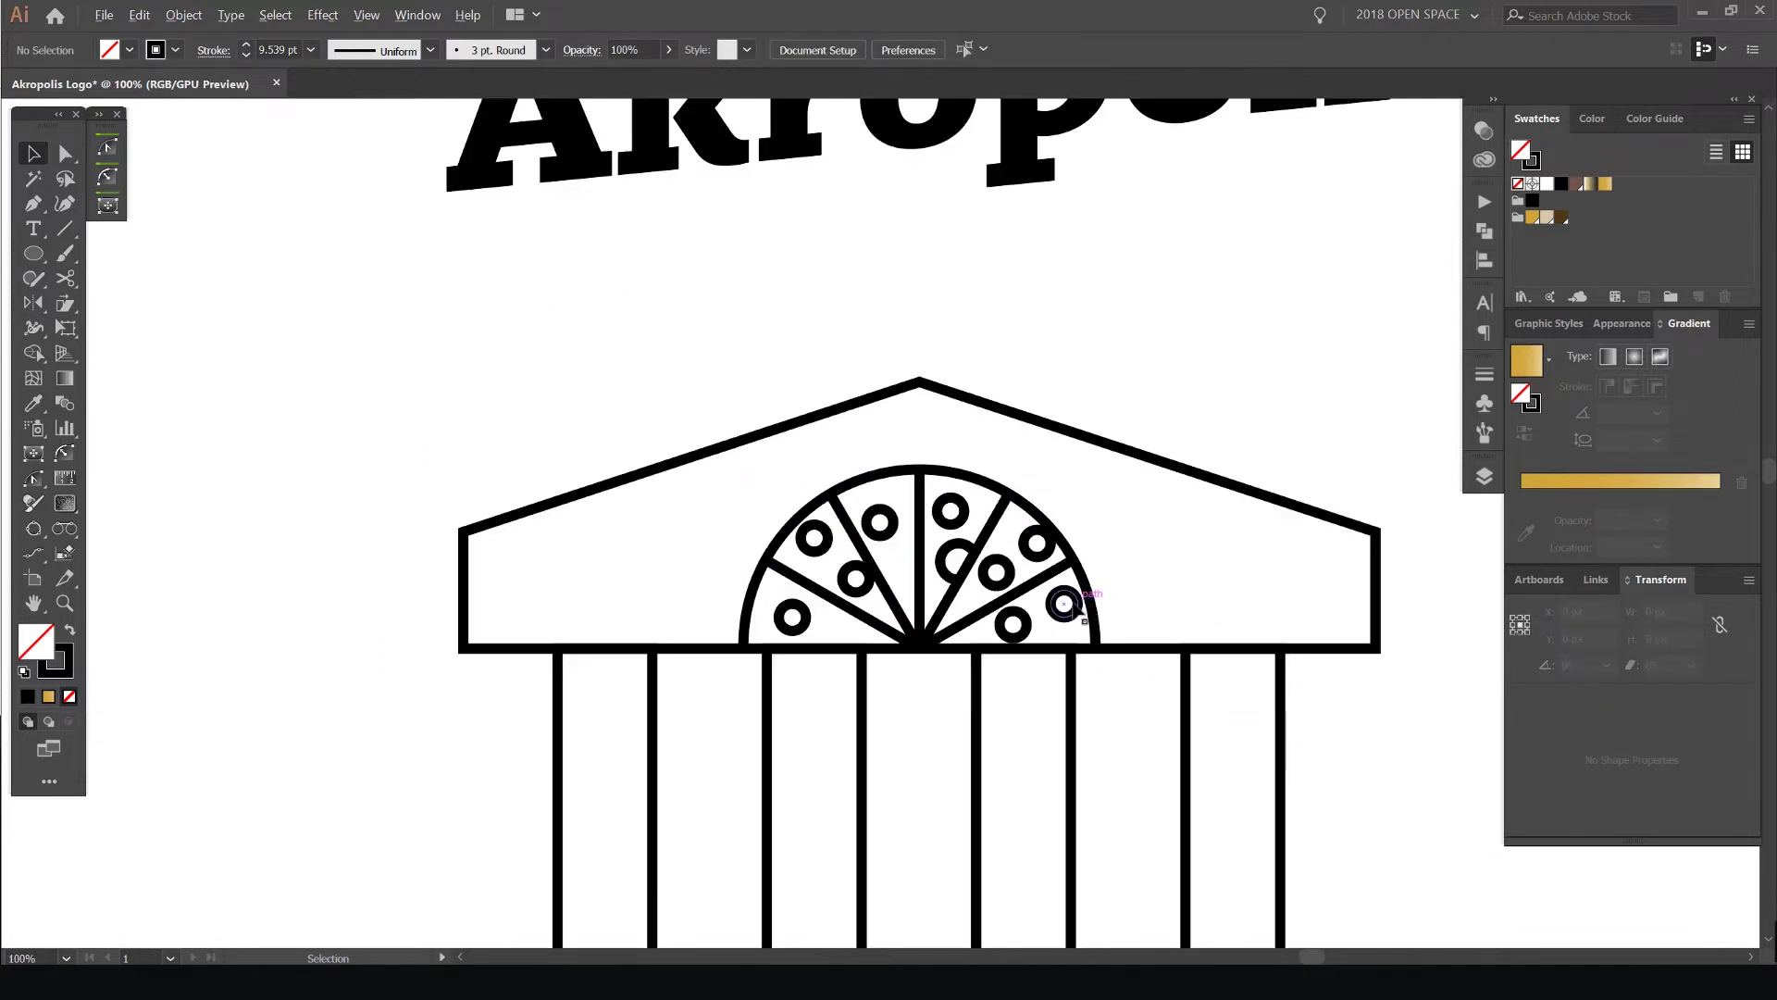
Delete the lower circle in the arch's rightmost segment and reposition the segment's remaining circle
{"action": "scroll", "coordinate": [1012, 616], "scroll_direction": "up", "scroll_amount": 2}
{"action": "key", "text": "Delete"}
{"action": "left_click_drag", "start_coordinate": [1096, 619], "coordinate": [1111, 570]}
{"action": "key", "text": "ctrl+z"}
{"action": "left_click", "coordinate": [1215, 538]}
{"action": "scroll", "coordinate": [1222, 530], "scroll_direction": "down", "scroll_amount": 6}
{"action": "left_click_drag", "start_coordinate": [1237, 442], "coordinate": [1095, 393]}
{"action": "scroll", "coordinate": [1073, 398], "scroll_direction": "up", "scroll_amount": 5}
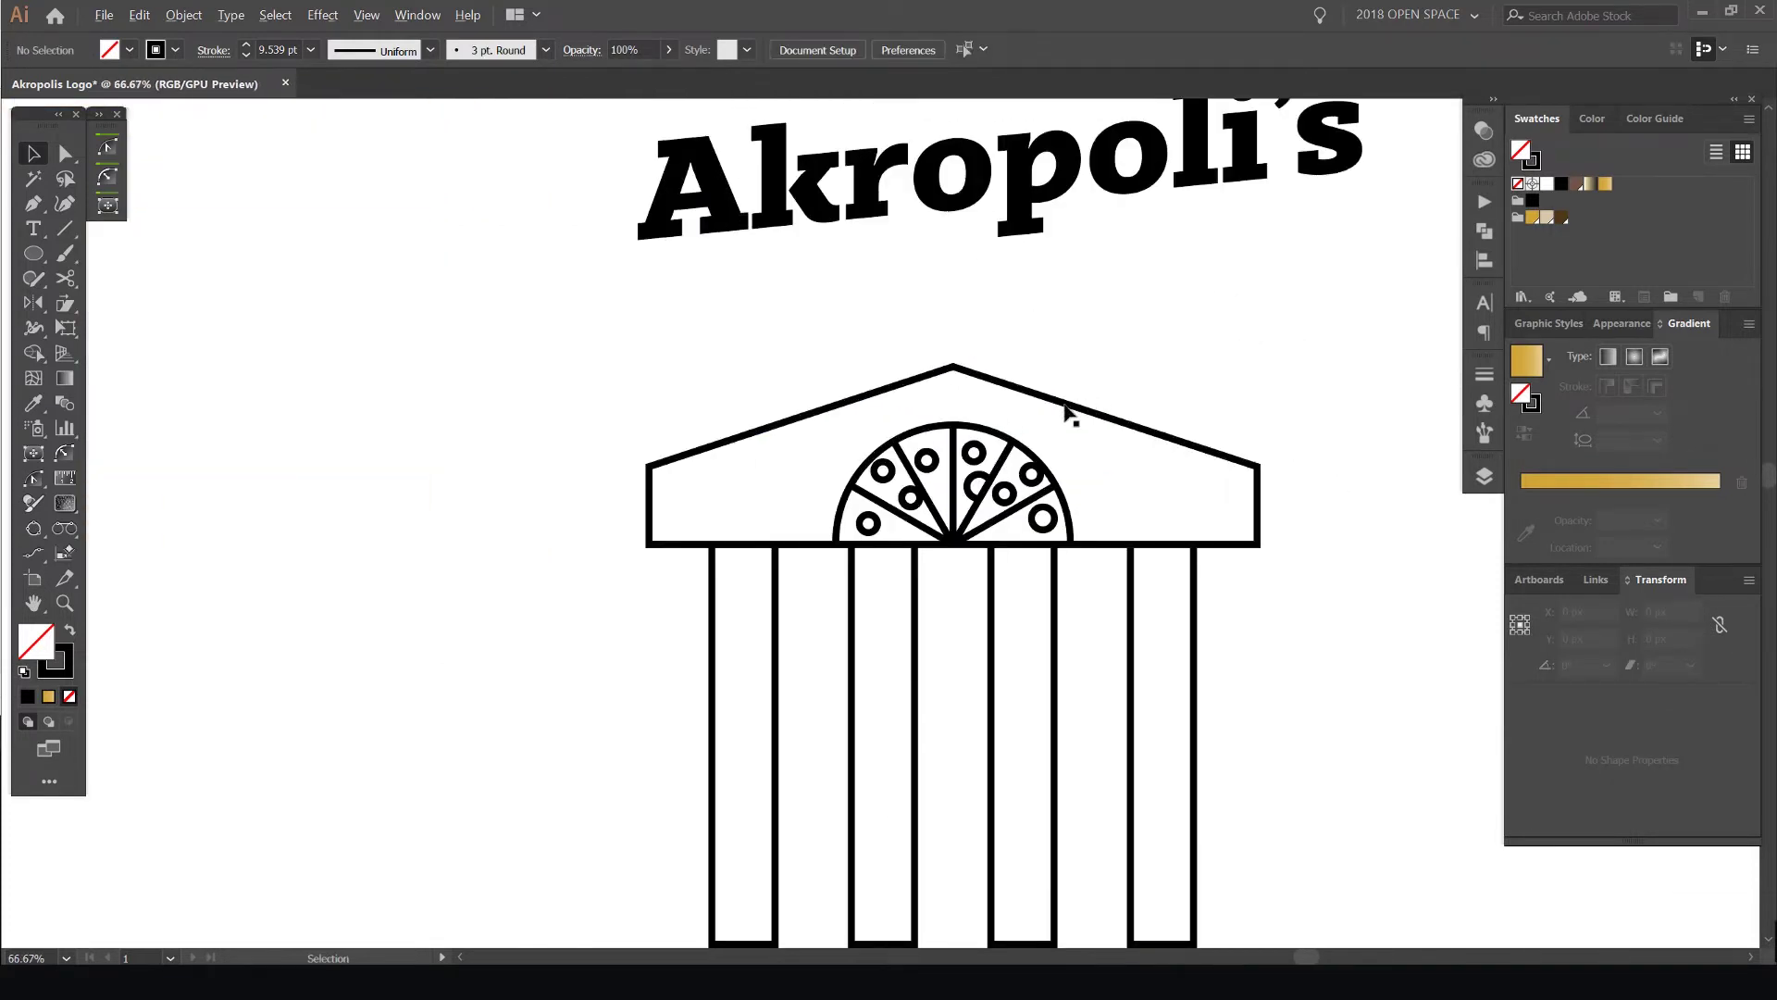
Draw a base rectangle of about 838 × 130 px below the temple's columns
{"action": "scroll", "coordinate": [1119, 333], "scroll_direction": "down", "scroll_amount": 5}
{"action": "scroll", "coordinate": [936, 468], "scroll_direction": "down", "scroll_amount": 1}
{"action": "scroll", "coordinate": [861, 591], "scroll_direction": "up", "scroll_amount": 1}
{"action": "scroll", "coordinate": [861, 592], "scroll_direction": "up", "scroll_amount": 1}
{"action": "key", "text": "m"}
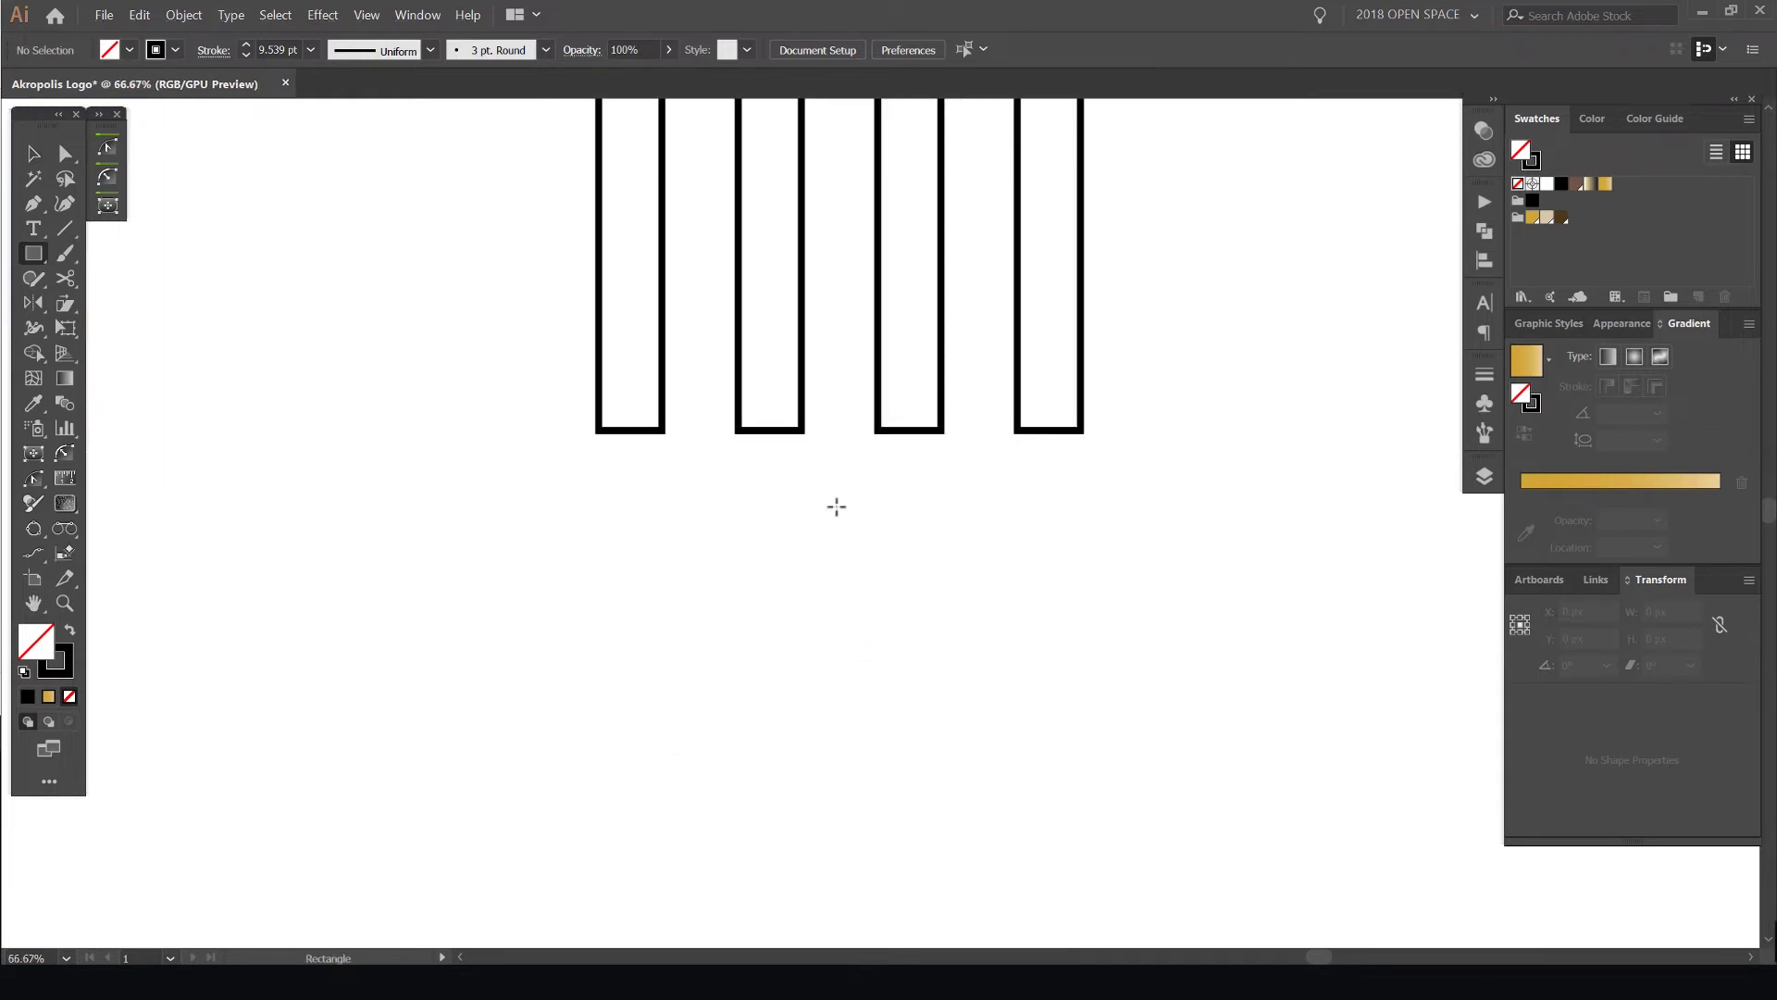
{"action": "left_click_drag", "start_coordinate": [842, 510], "coordinate": [1119, 548]}
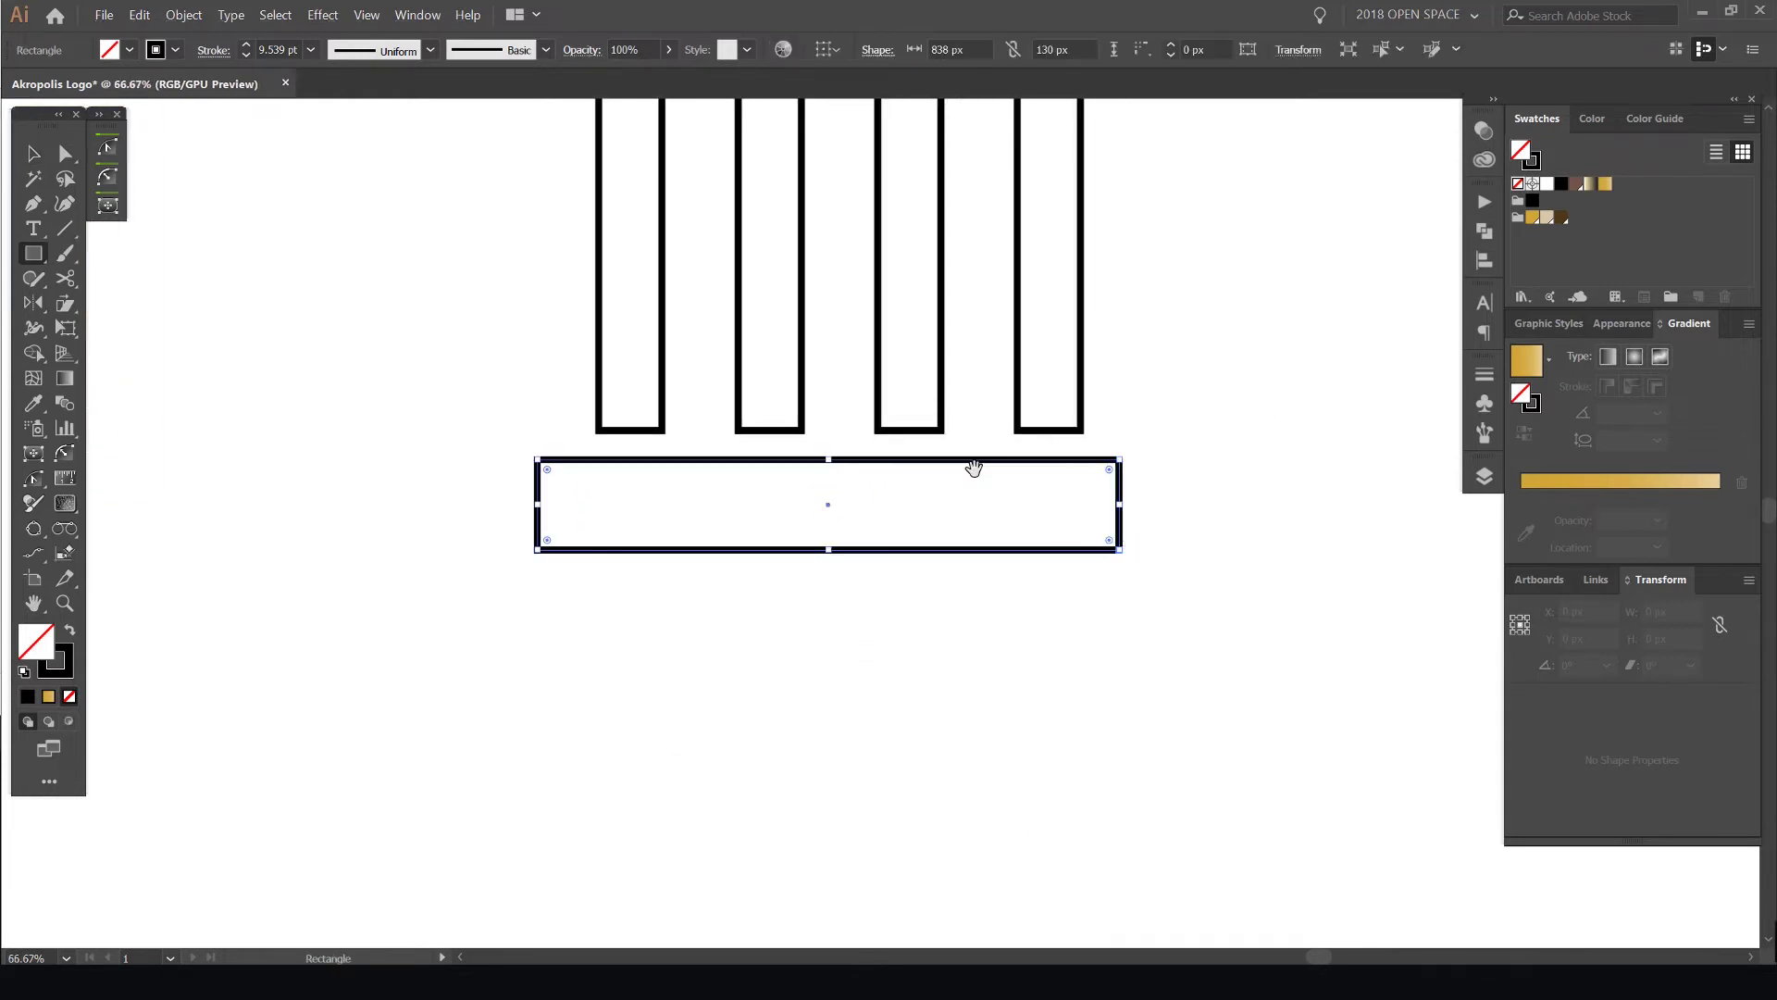
Try to center the base rectangle and the roof outline horizontally relative to the selection
{"action": "scroll", "coordinate": [849, 292], "scroll_direction": "up", "scroll_amount": 3}
{"action": "key", "text": "v"}
{"action": "left_click_drag", "start_coordinate": [1217, 517], "coordinate": [1234, 534]}
{"action": "key", "text": "v"}
{"action": "left_click_drag", "start_coordinate": [1244, 688], "coordinate": [896, 770]}
{"action": "key", "text": "ctrl+z"}
{"action": "left_click_drag", "start_coordinate": [1044, 448], "coordinate": [970, 524]}
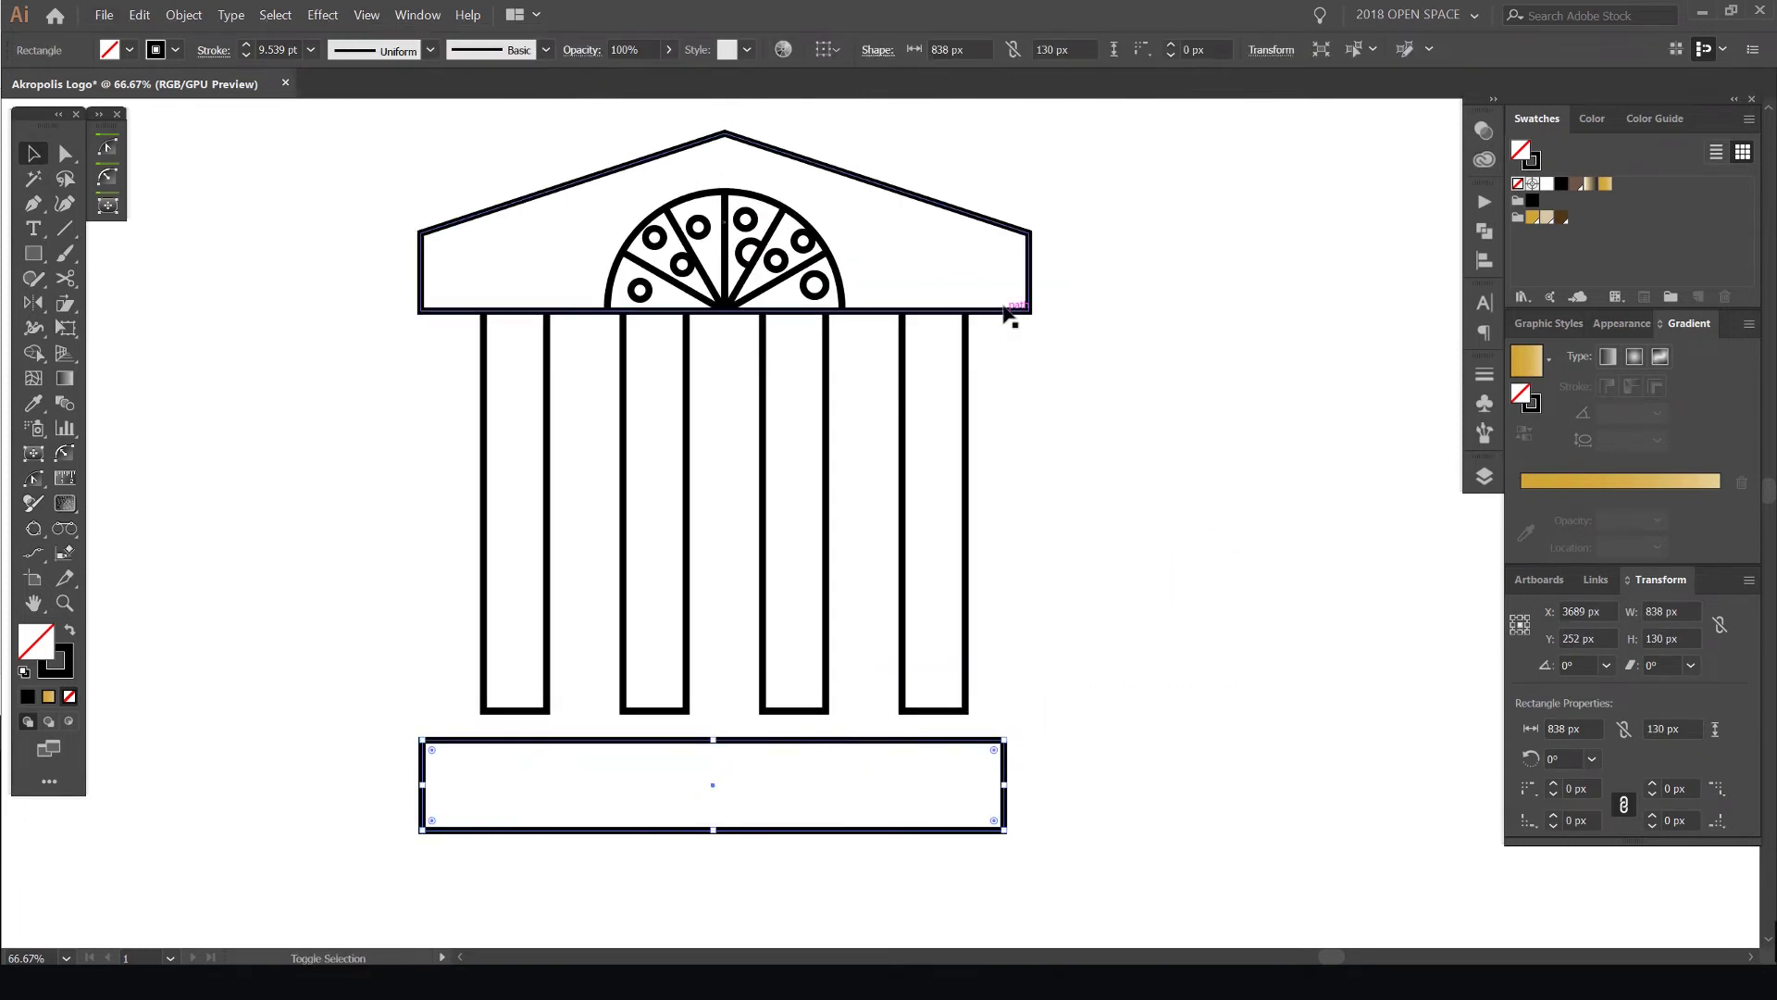
{"action": "left_click", "coordinate": [953, 211], "text": "shift"}
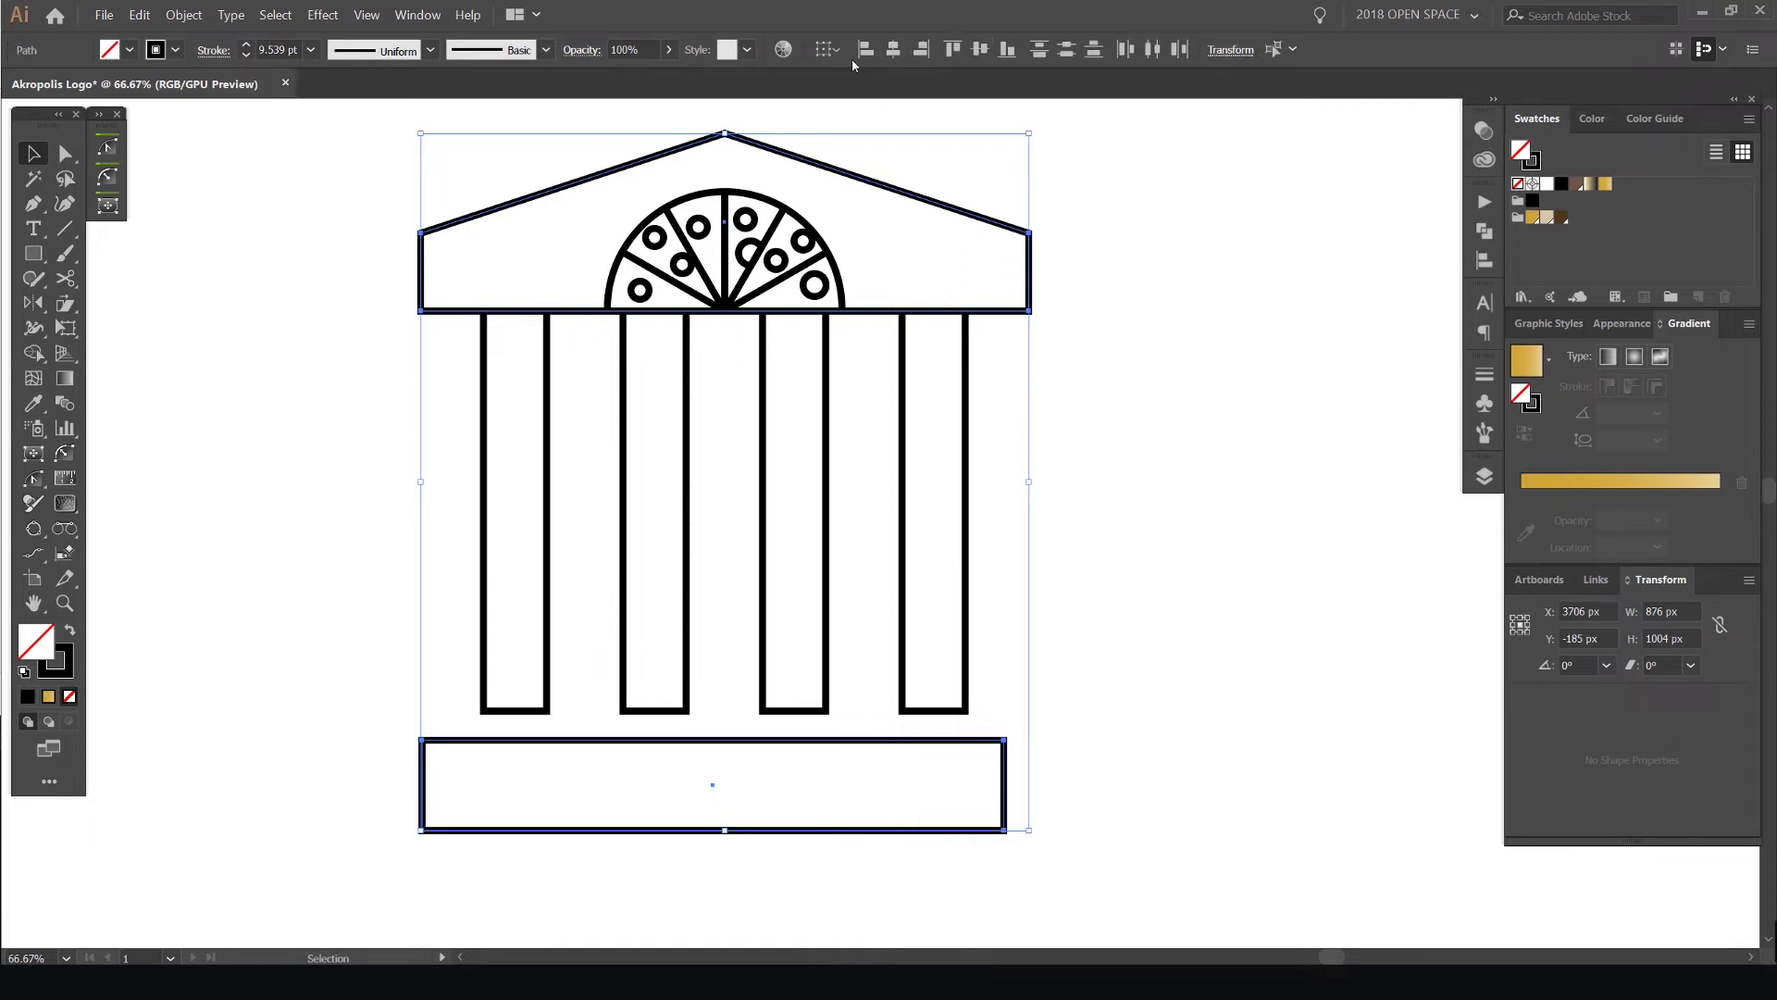
{"action": "left_click", "coordinate": [824, 49]}
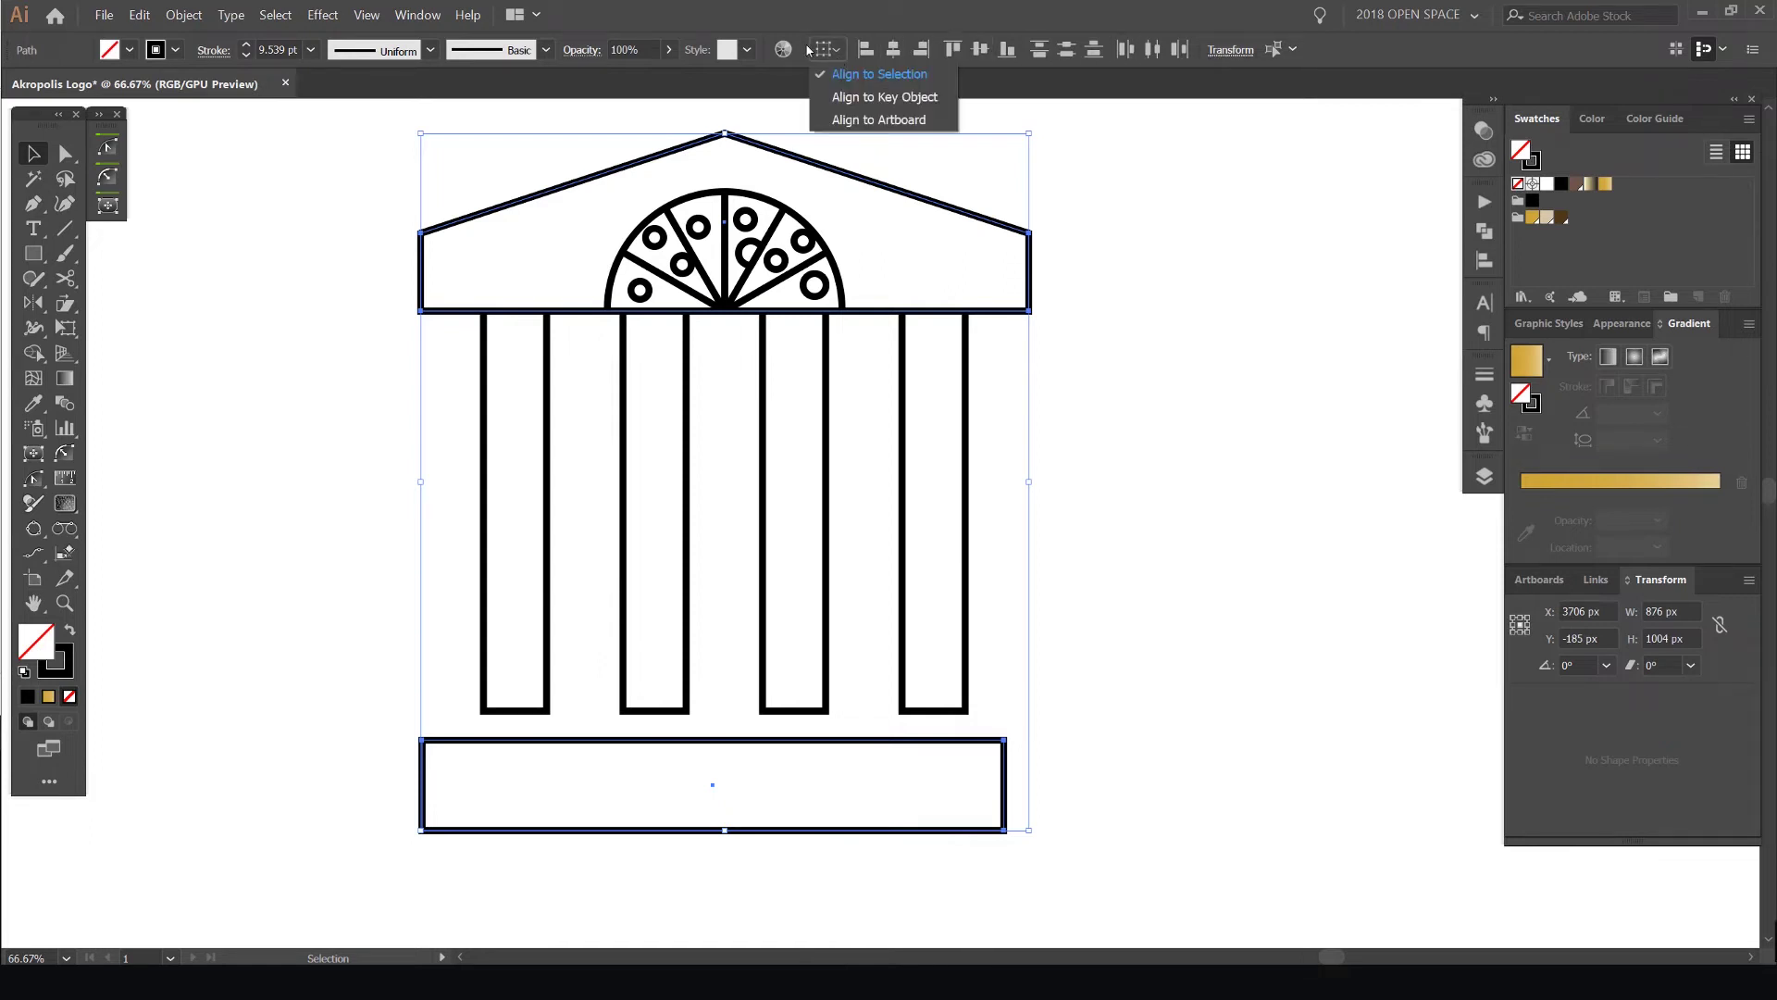
{"action": "left_click", "coordinate": [892, 68]}
{"action": "left_click", "coordinate": [895, 50]}
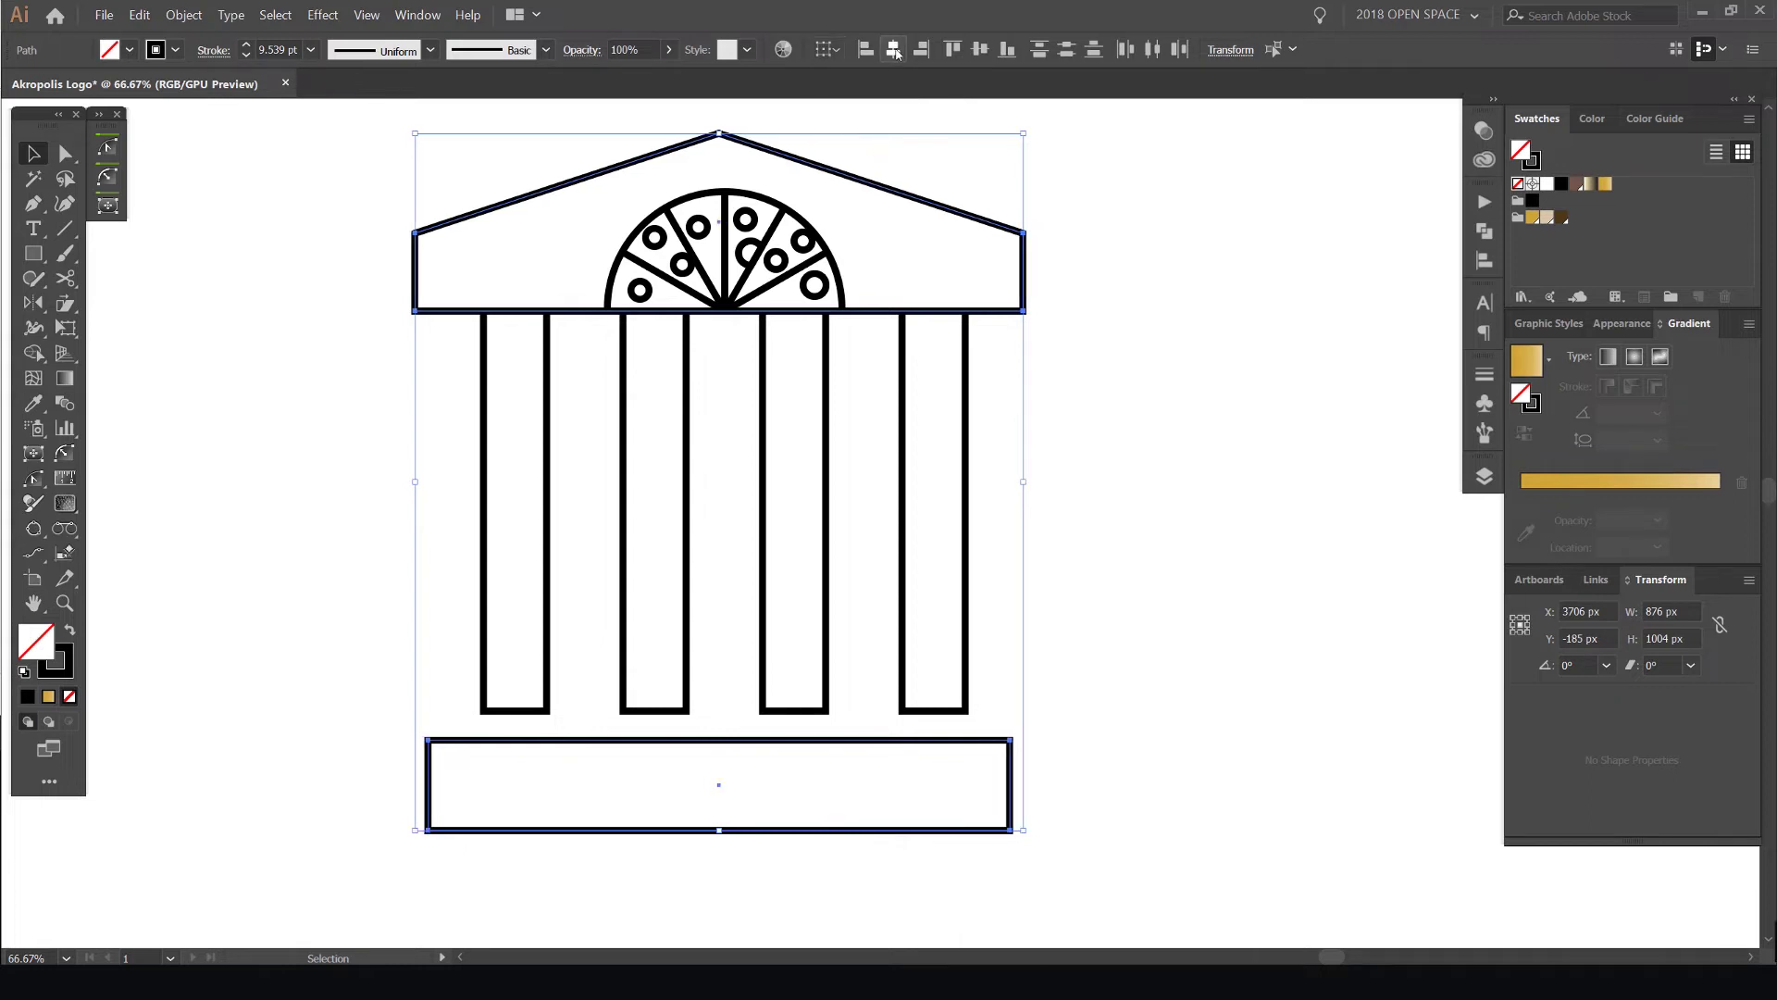
{"action": "key", "text": "ctrl+z"}
Align the base rectangle's horizontal center to the roof outline, keeping the roof in place as the key object
{"action": "left_click", "coordinate": [1101, 694]}
{"action": "left_click", "coordinate": [988, 742]}
{"action": "left_click_drag", "start_coordinate": [1160, 205], "coordinate": [937, 263]}
{"action": "left_click_drag", "start_coordinate": [1031, 313], "coordinate": [984, 360]}
{"action": "scroll", "coordinate": [875, 251], "scroll_direction": "up", "scroll_amount": 1}
{"action": "scroll", "coordinate": [977, 268], "scroll_direction": "down", "scroll_amount": 1}
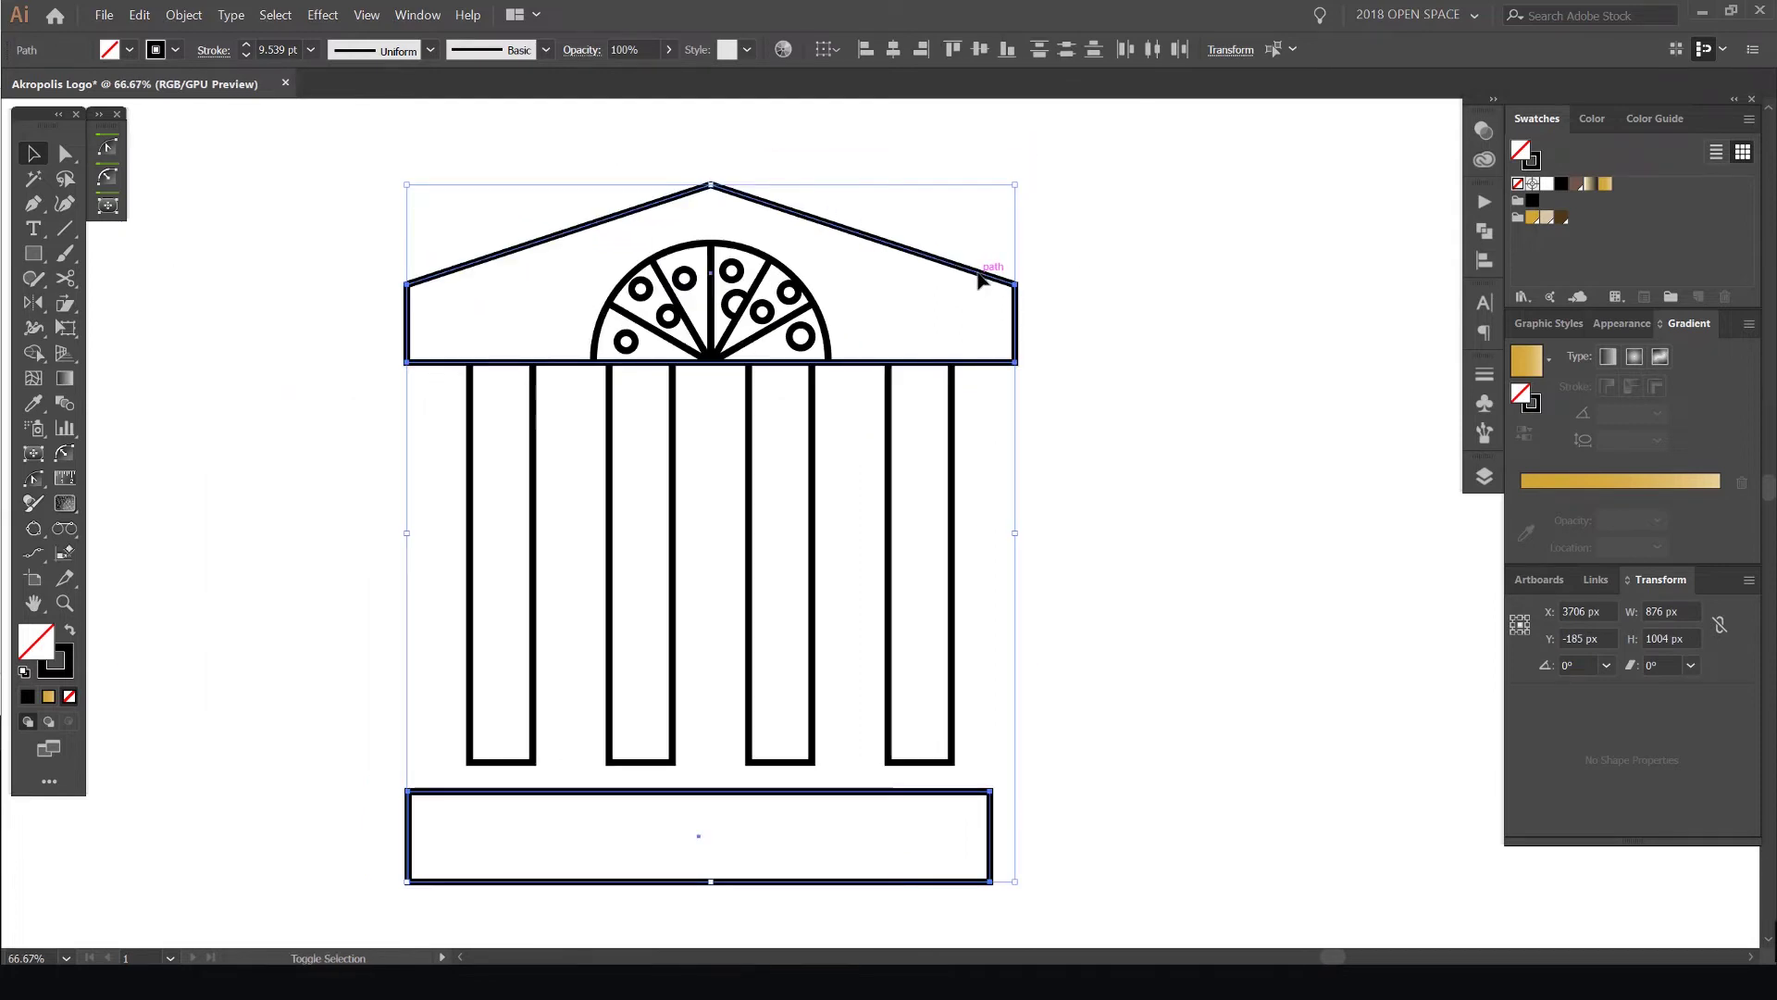
{"action": "left_click", "coordinate": [981, 278], "text": "shift"}
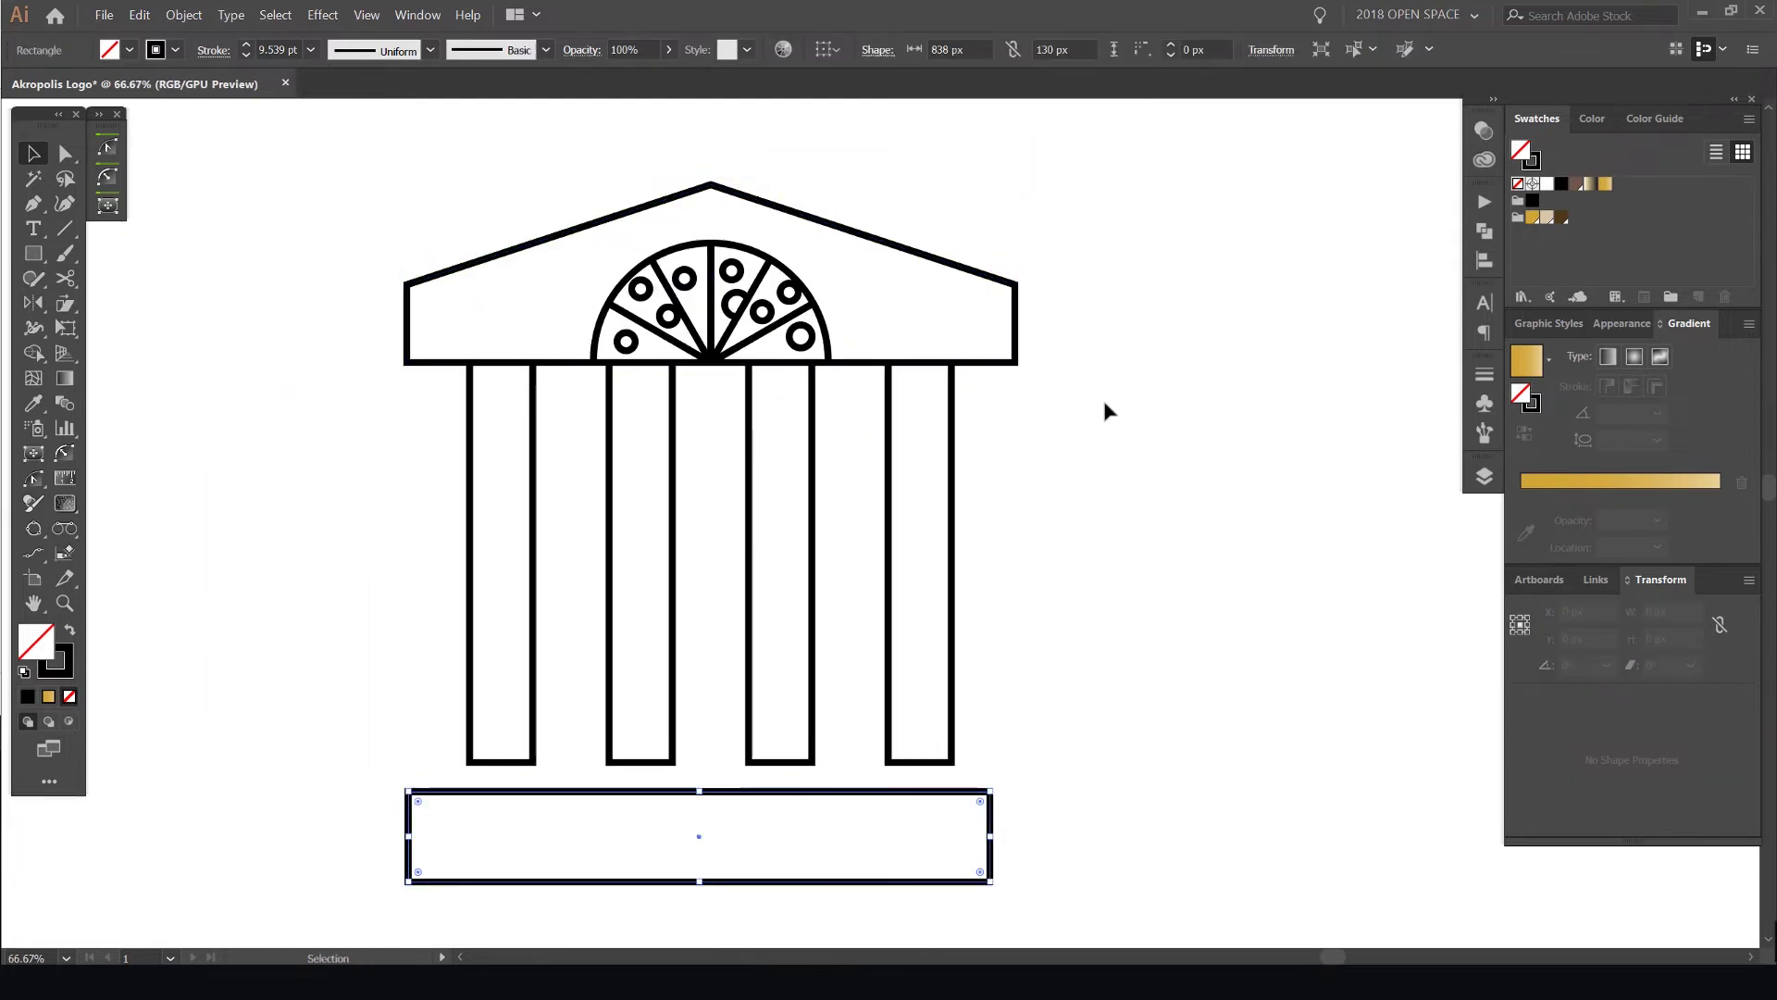
{"action": "left_click", "coordinate": [994, 270], "text": "shift"}
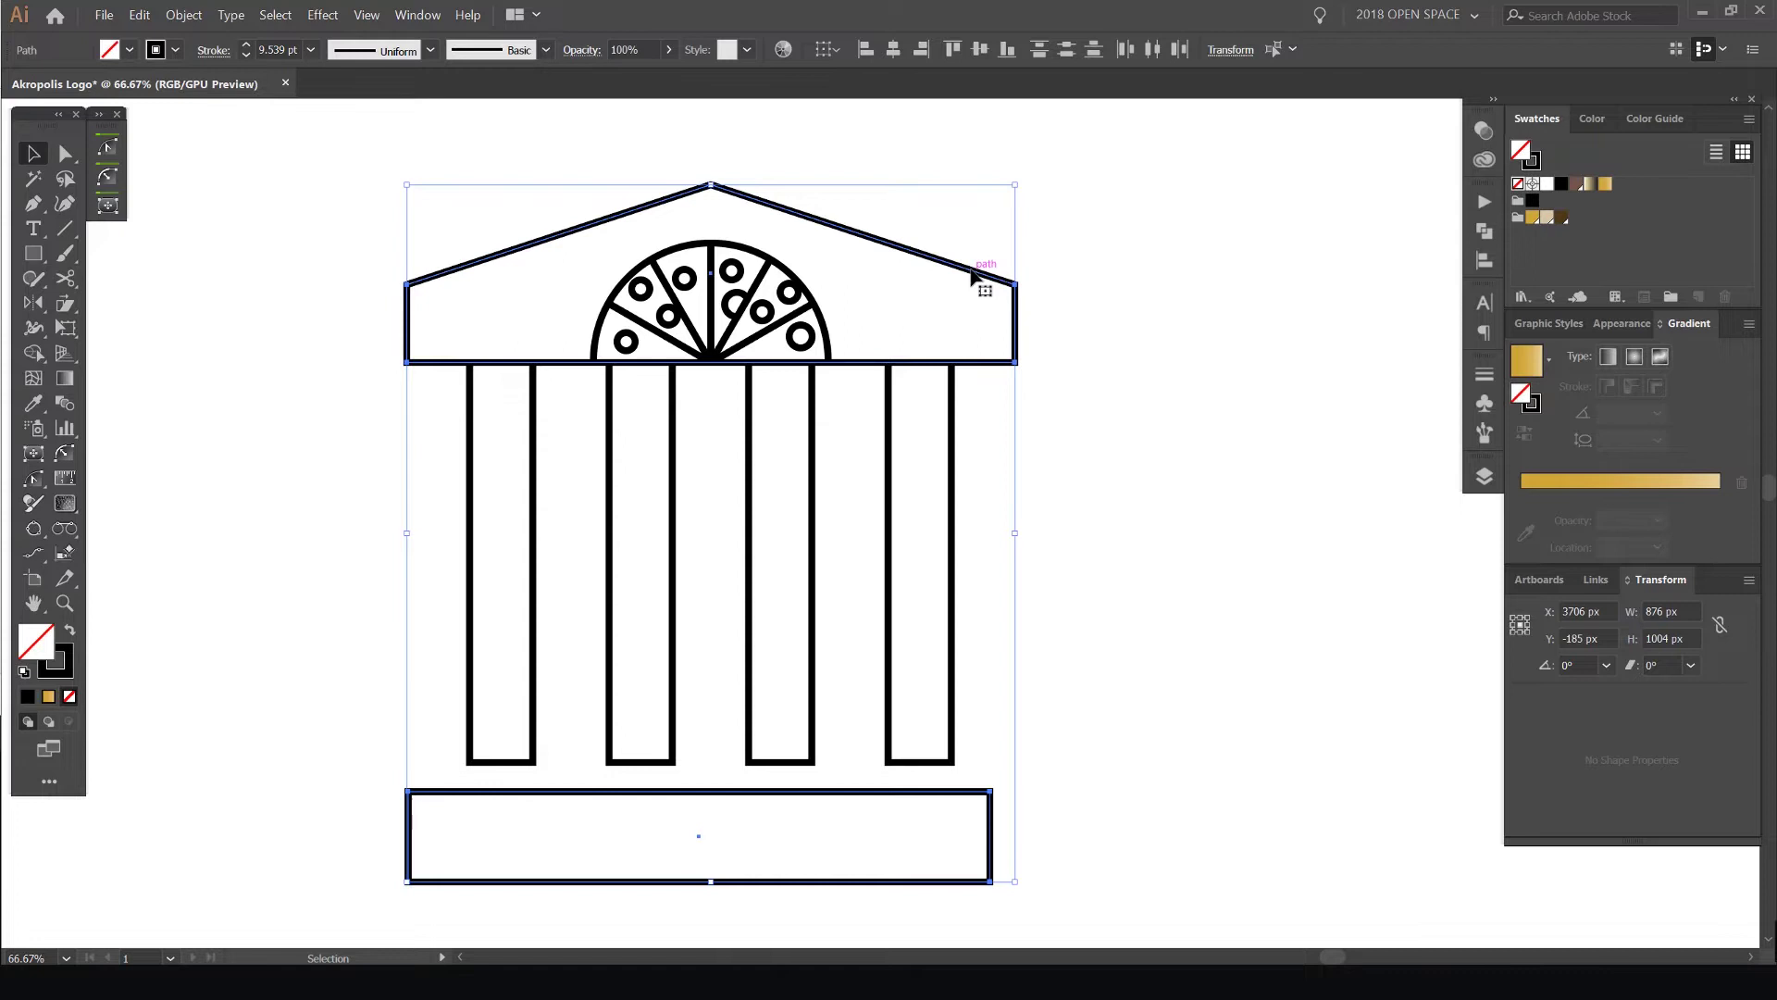
{"action": "scroll", "coordinate": [971, 273], "scroll_direction": "up", "scroll_amount": 3}
{"action": "scroll", "coordinate": [976, 278], "scroll_direction": "down", "scroll_amount": 4}
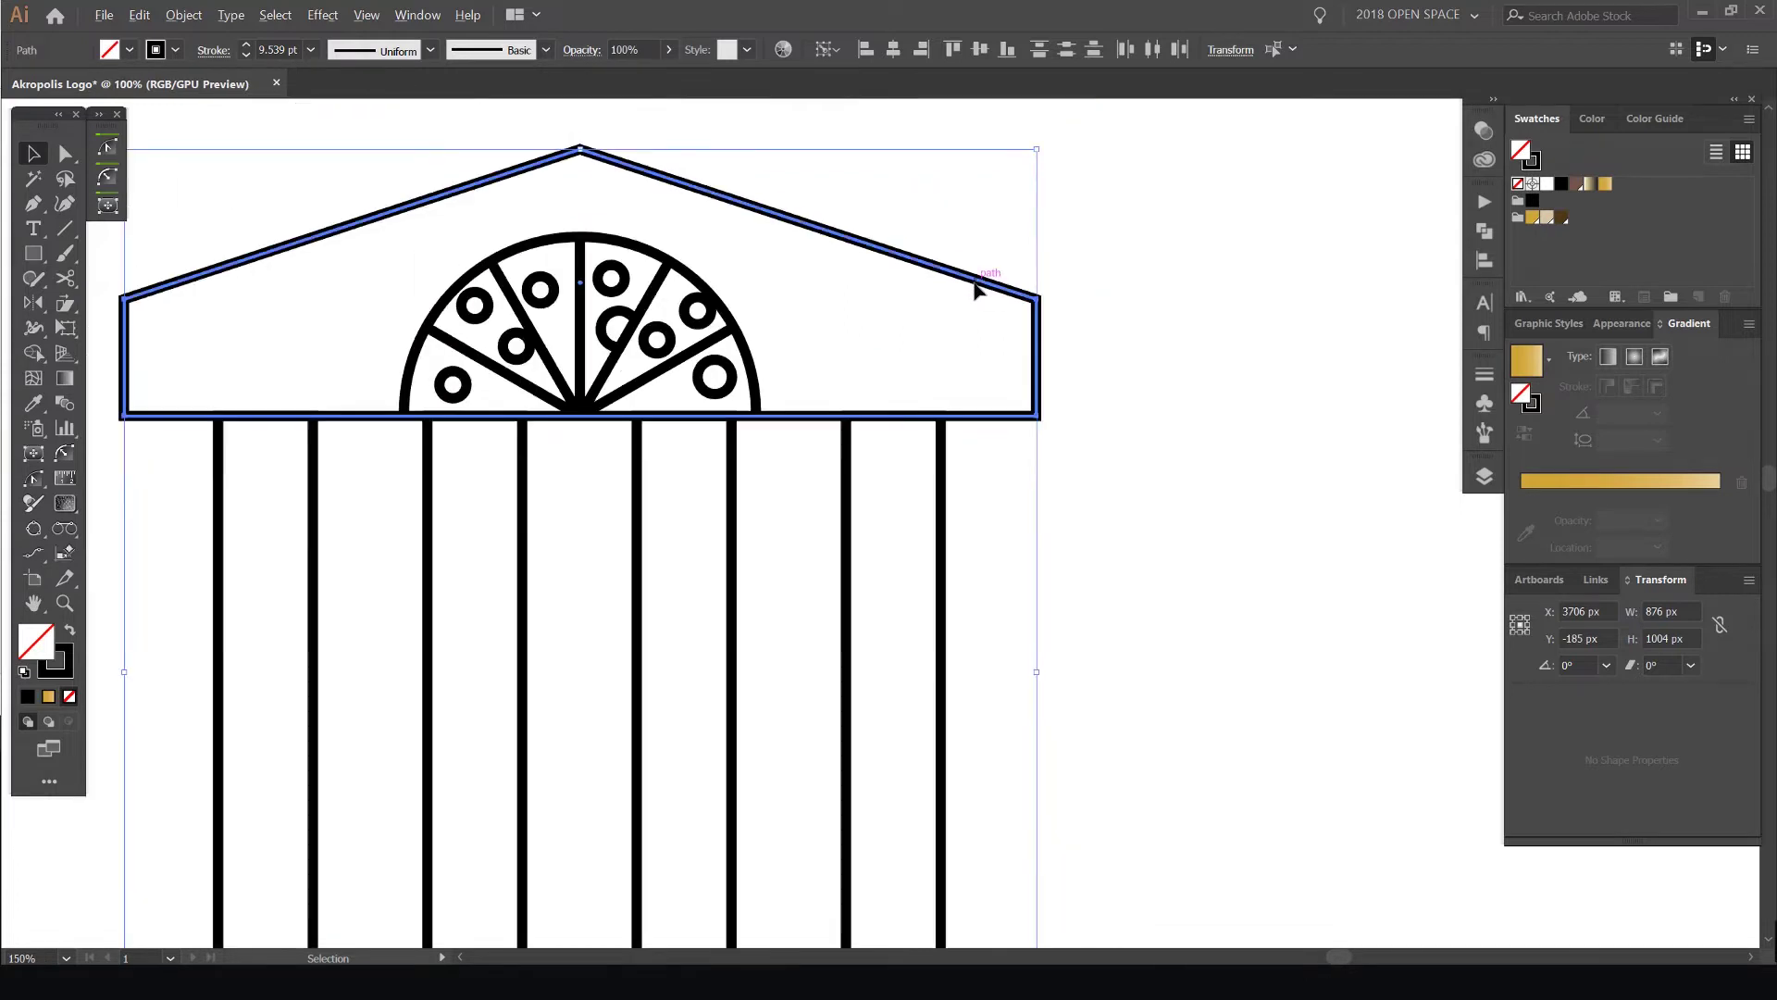
{"action": "scroll", "coordinate": [783, 671], "scroll_direction": "up", "scroll_amount": 1}
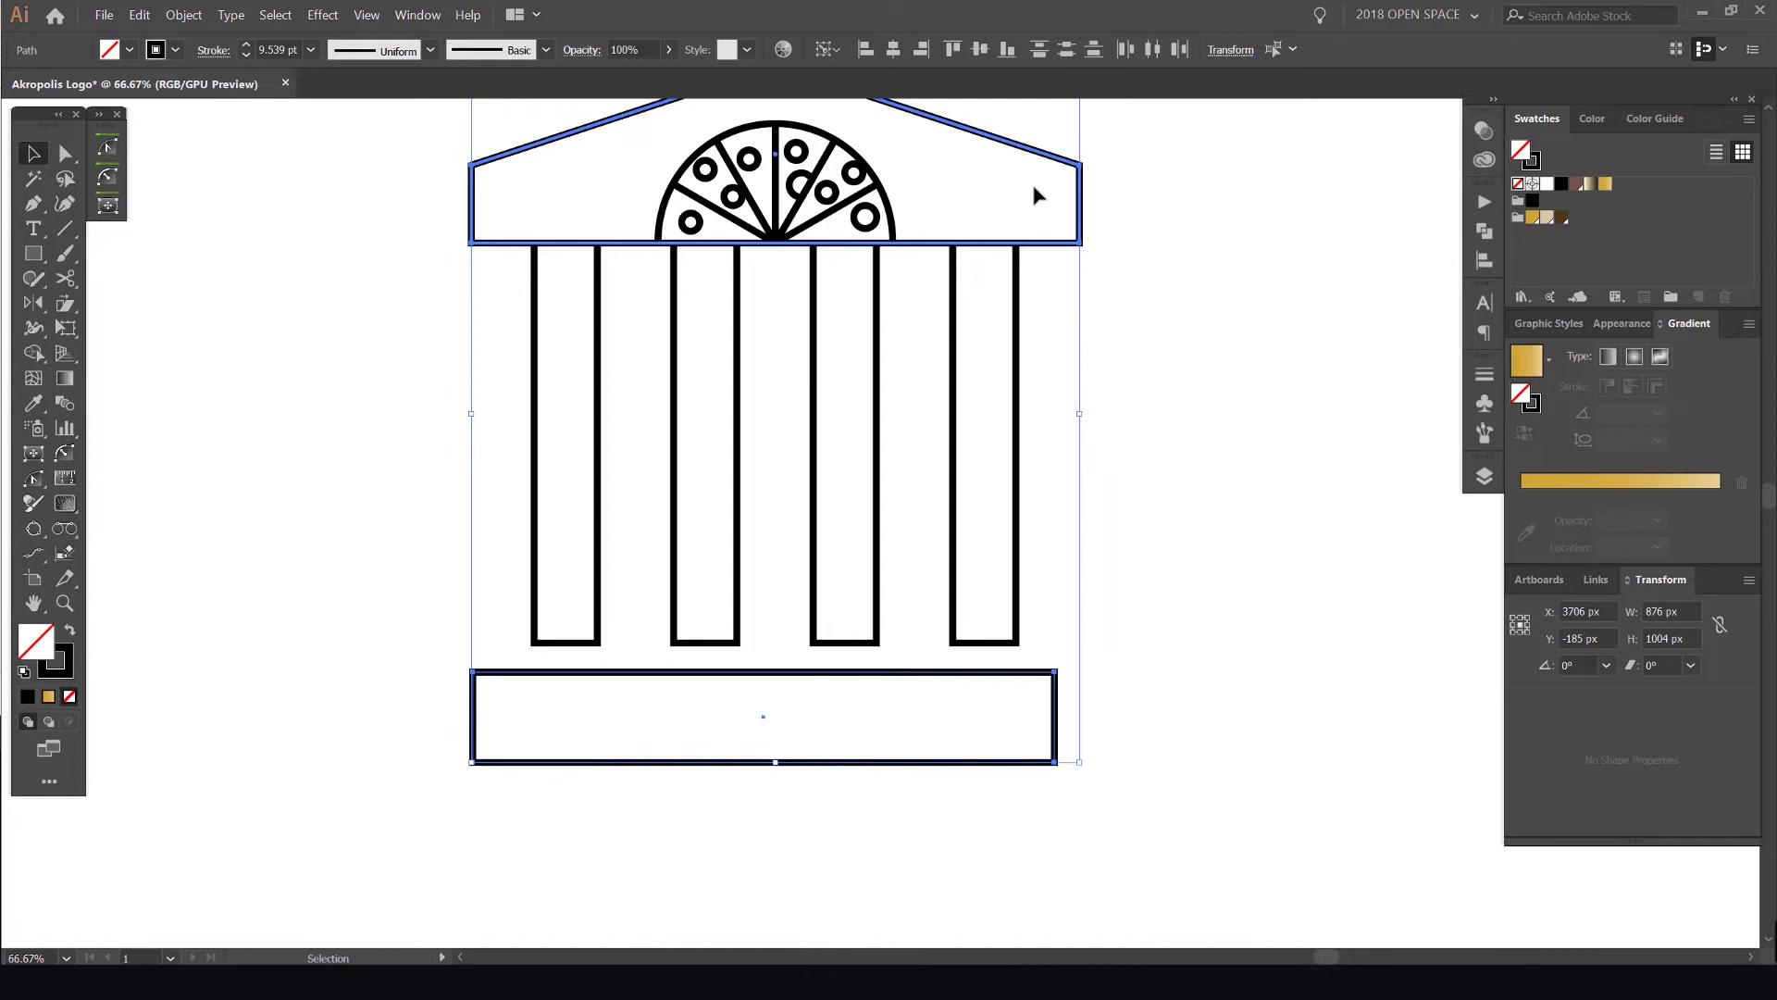
{"action": "left_click", "coordinate": [893, 49]}
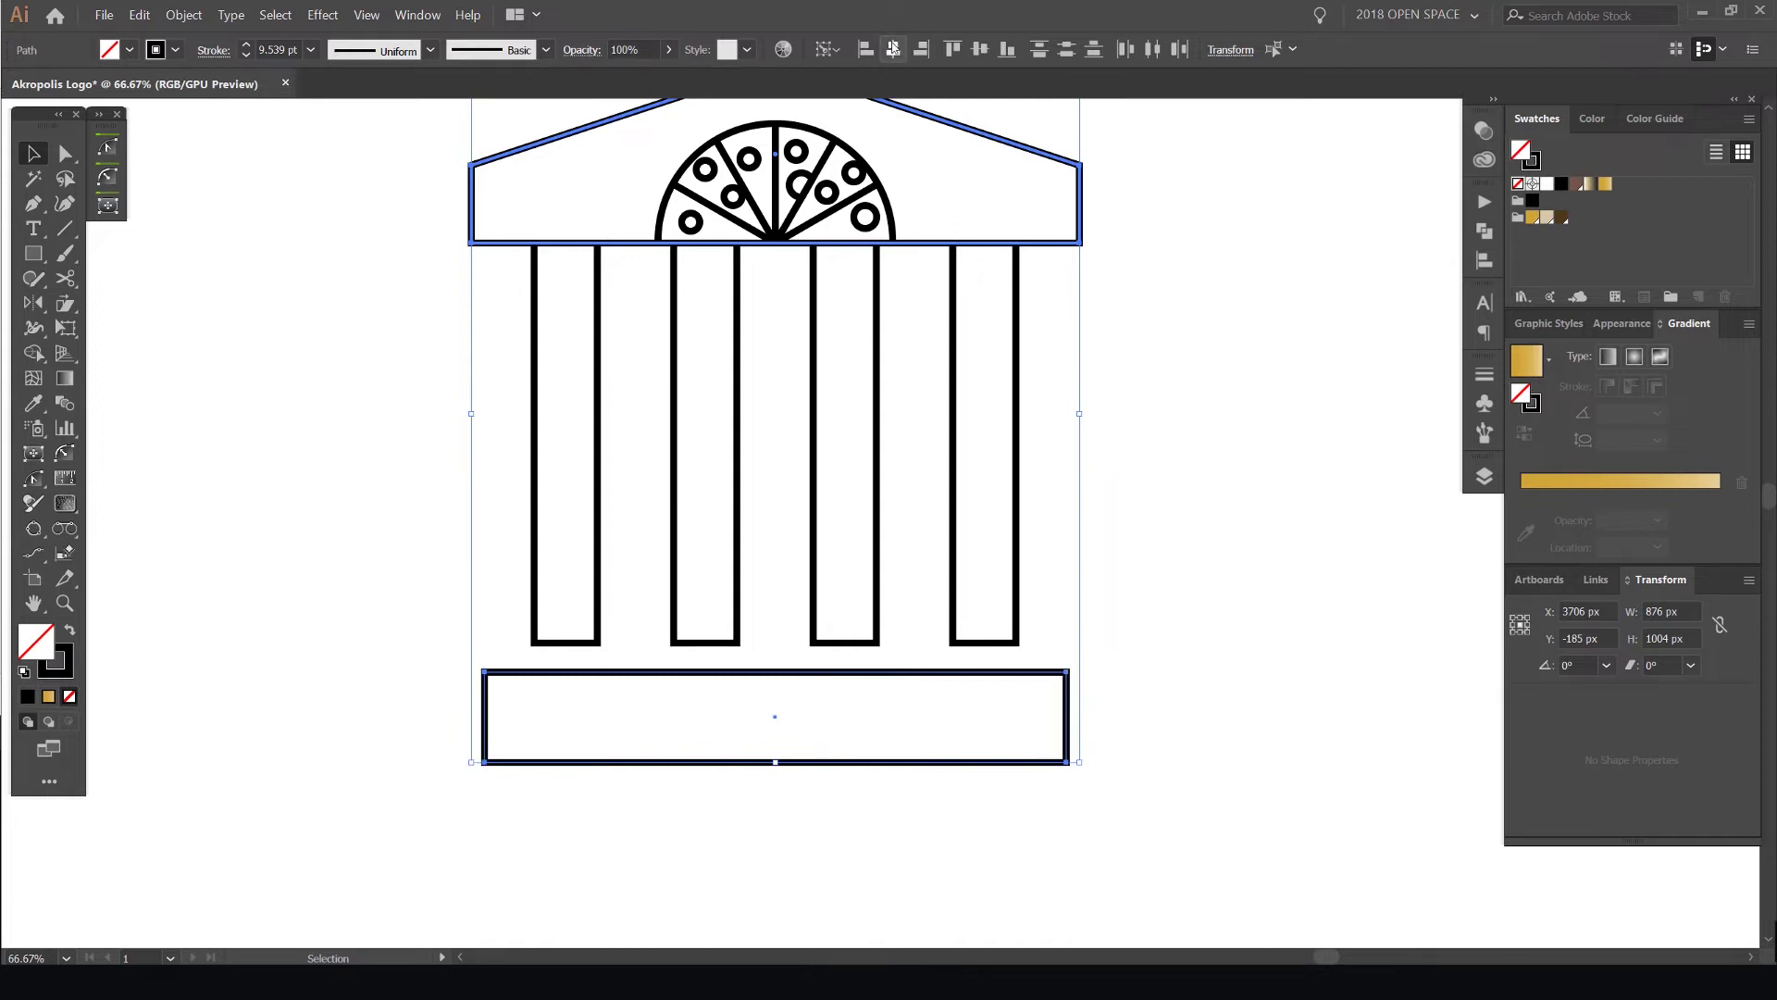
{"action": "left_click", "coordinate": [1194, 345]}
Round all four corners of the base rectangle to a radius of about 10.33 px
{"action": "scroll", "coordinate": [1172, 362], "scroll_direction": "down", "scroll_amount": 3}
{"action": "scroll", "coordinate": [1144, 435], "scroll_direction": "up", "scroll_amount": 3}
{"action": "left_click", "coordinate": [883, 552]}
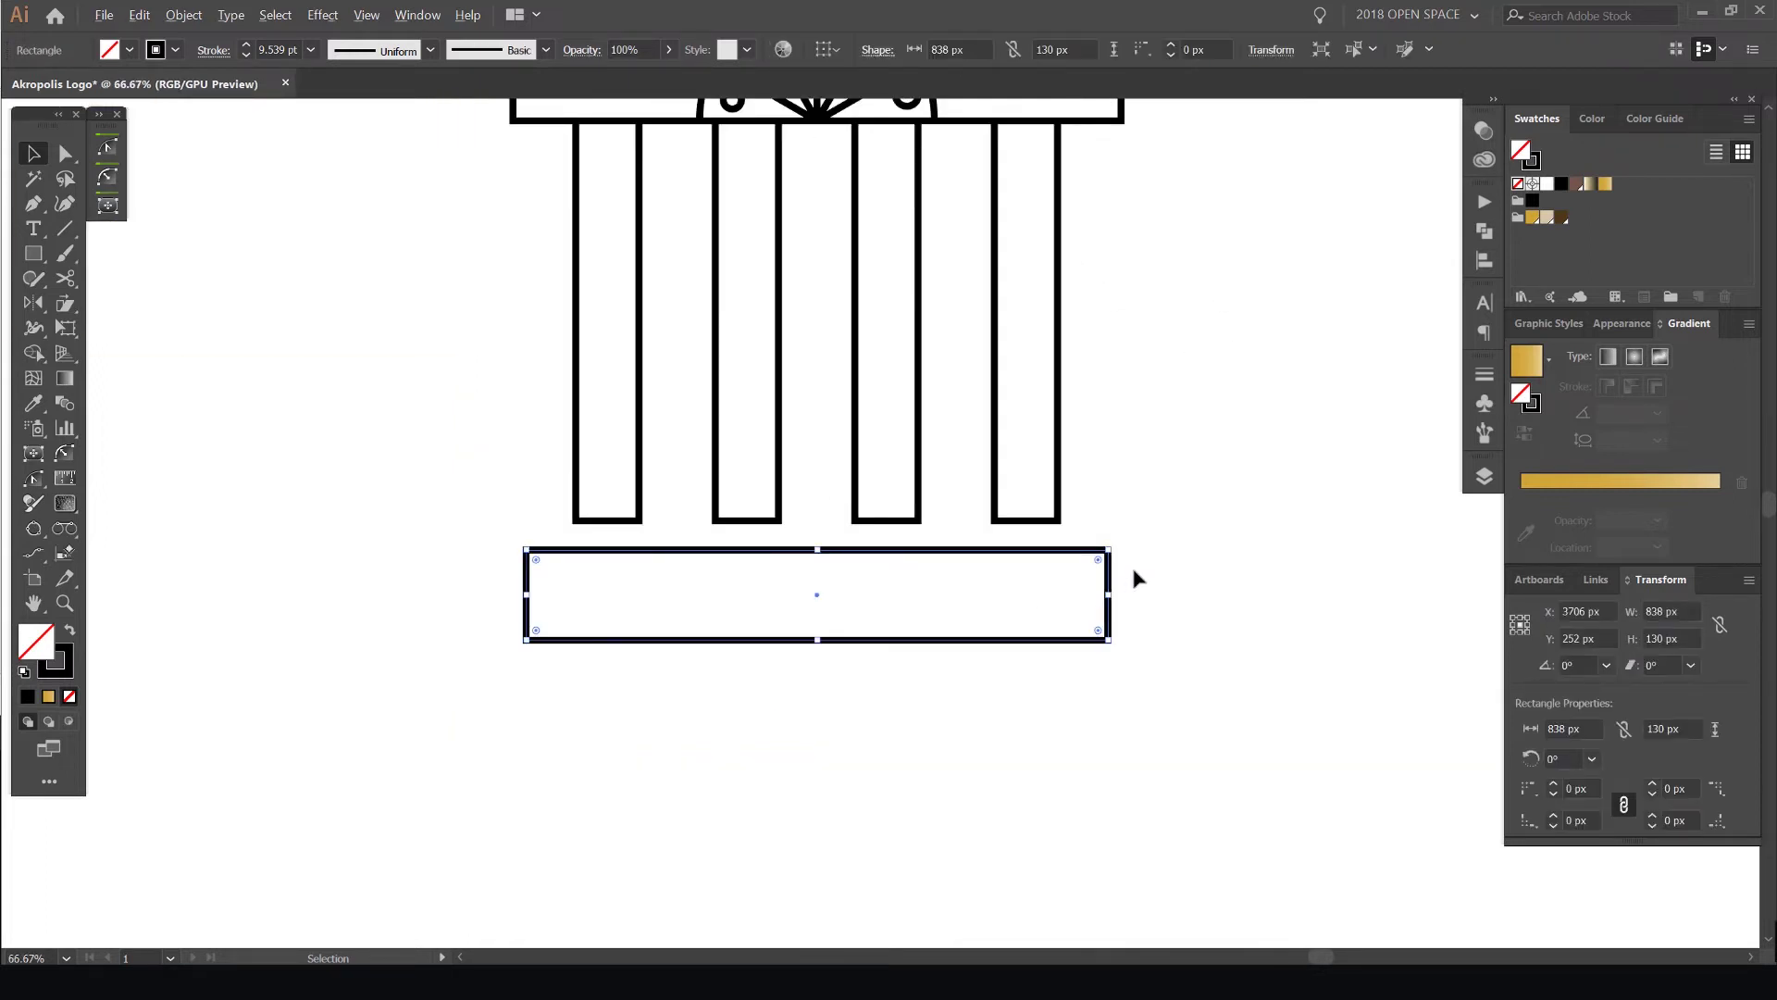
{"action": "scroll", "coordinate": [1138, 578], "scroll_direction": "down", "scroll_amount": 3}
{"action": "scroll", "coordinate": [1157, 575], "scroll_direction": "up", "scroll_amount": 4}
{"action": "scroll", "coordinate": [1087, 576], "scroll_direction": "up", "scroll_amount": 2}
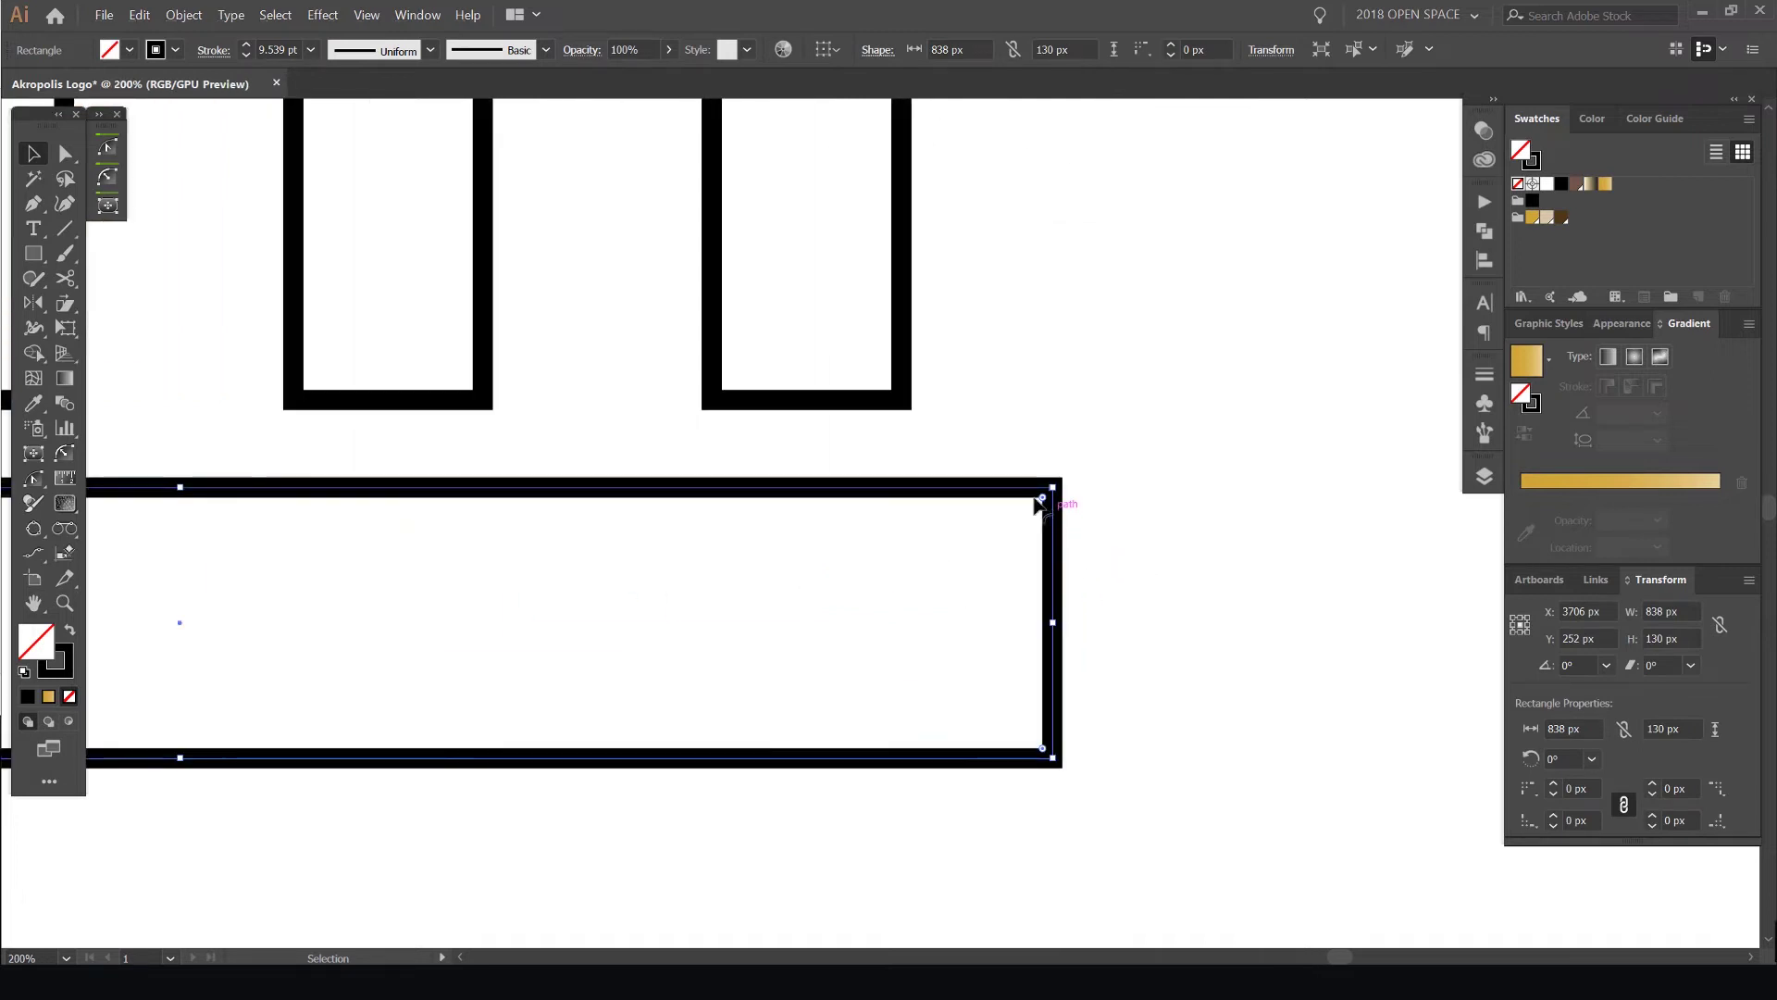
{"action": "key", "text": "a"}
{"action": "left_click", "coordinate": [1053, 501]}
{"action": "key", "text": "v"}
{"action": "scroll", "coordinate": [995, 578], "scroll_direction": "down", "scroll_amount": 3}
{"action": "scroll", "coordinate": [1000, 573], "scroll_direction": "up", "scroll_amount": 3}
{"action": "key", "text": "a"}
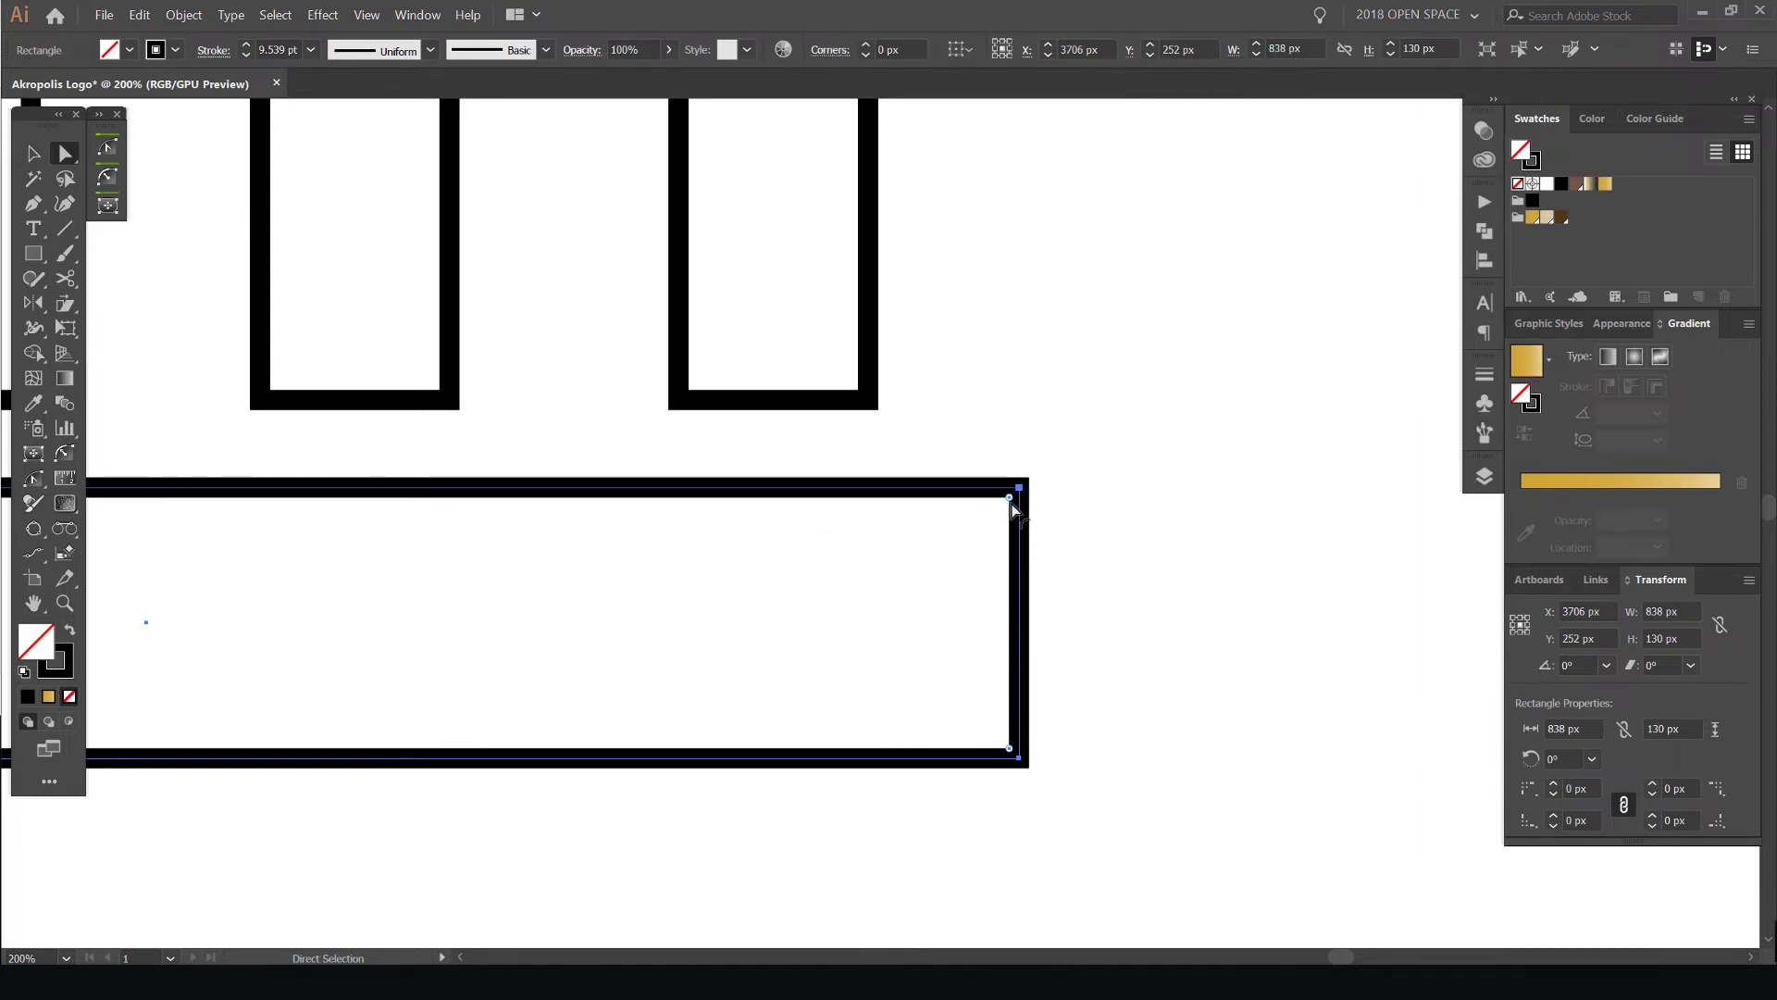
{"action": "scroll", "coordinate": [1013, 503], "scroll_direction": "up", "scroll_amount": 1}
{"action": "left_click", "coordinate": [1016, 492]}
{"action": "left_click_drag", "start_coordinate": [1017, 487], "coordinate": [990, 514]}
{"action": "key", "text": "v"}
Move the base rectangle straight up until its upper edge meets the columns' lower ends
{"action": "scroll", "coordinate": [993, 515], "scroll_direction": "down", "scroll_amount": 4}
{"action": "scroll", "coordinate": [830, 508], "scroll_direction": "up", "scroll_amount": 2}
{"action": "left_click_drag", "start_coordinate": [734, 515], "coordinate": [741, 444]}
{"action": "scroll", "coordinate": [1096, 501], "scroll_direction": "down", "scroll_amount": 3}
{"action": "left_click_drag", "start_coordinate": [1096, 501], "coordinate": [1068, 647]}
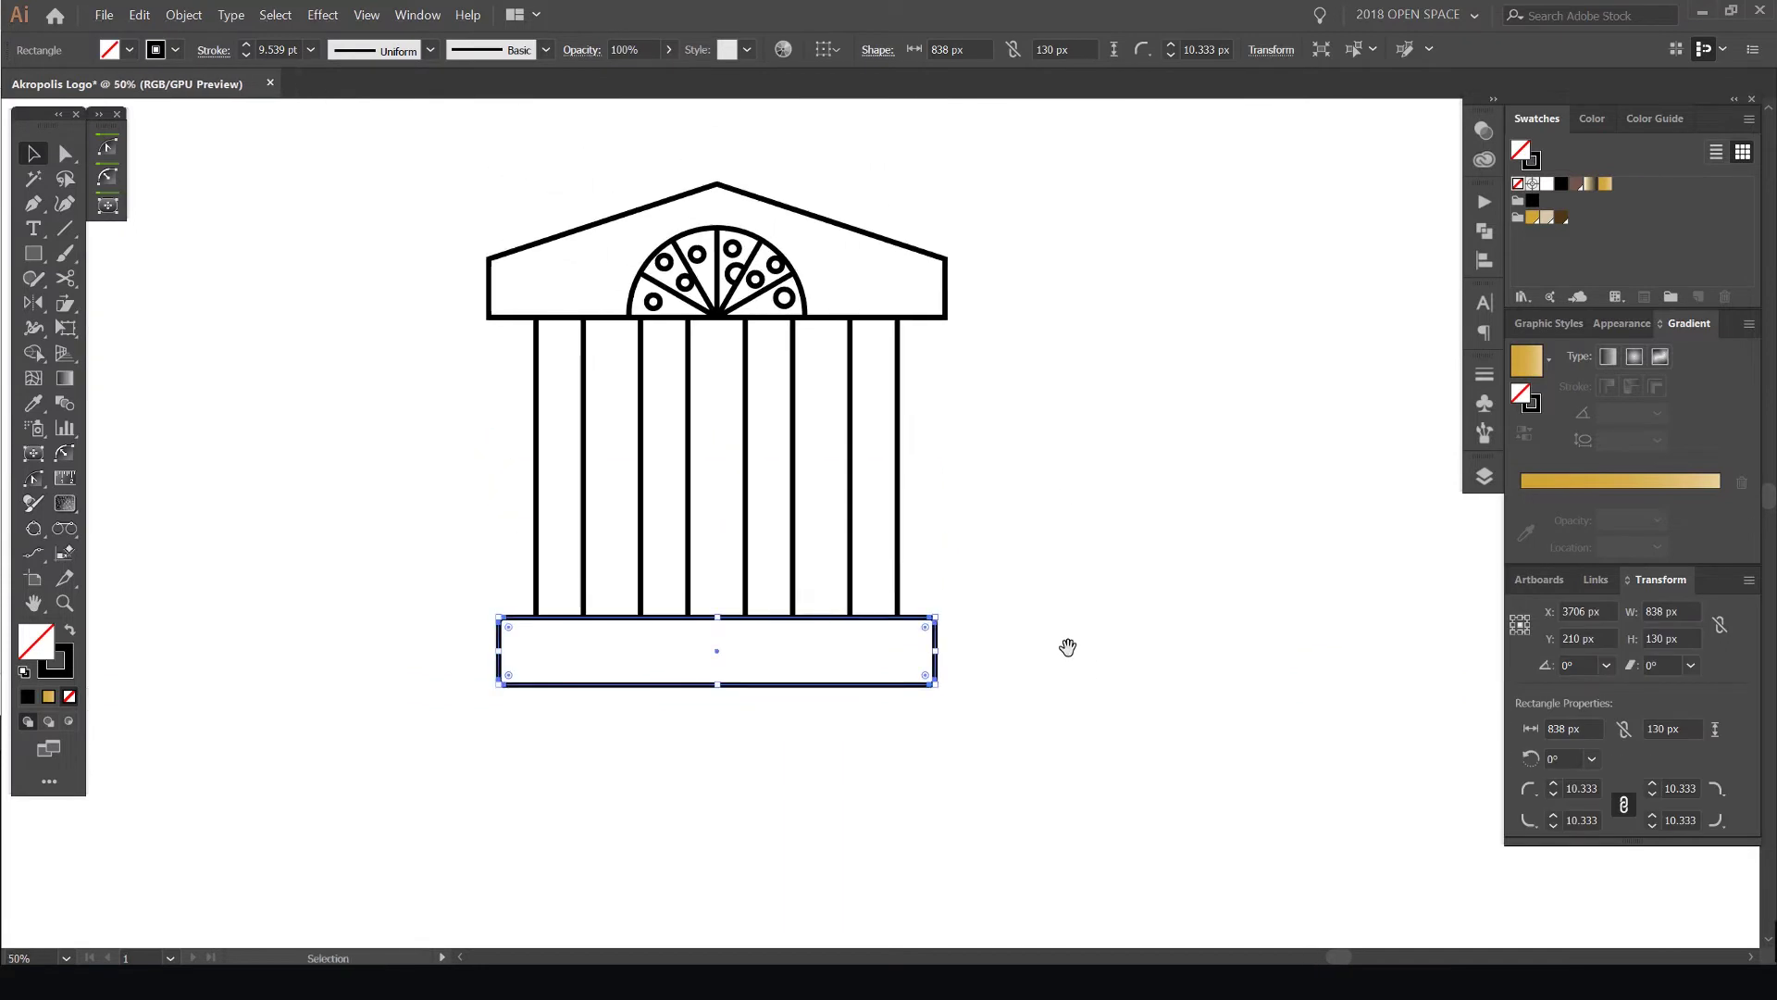
Bring the upright Akropoli's text to just below the temple's base
{"action": "left_click", "coordinate": [1079, 350]}
{"action": "scroll", "coordinate": [1080, 350], "scroll_direction": "down", "scroll_amount": 2}
{"action": "left_click_drag", "start_coordinate": [1054, 340], "coordinate": [1013, 371]}
{"action": "left_click_drag", "start_coordinate": [946, 261], "coordinate": [844, 489]}
{"action": "left_click_drag", "start_coordinate": [835, 269], "coordinate": [828, 847]}
{"action": "scroll", "coordinate": [722, 853], "scroll_direction": "up", "scroll_amount": 3}
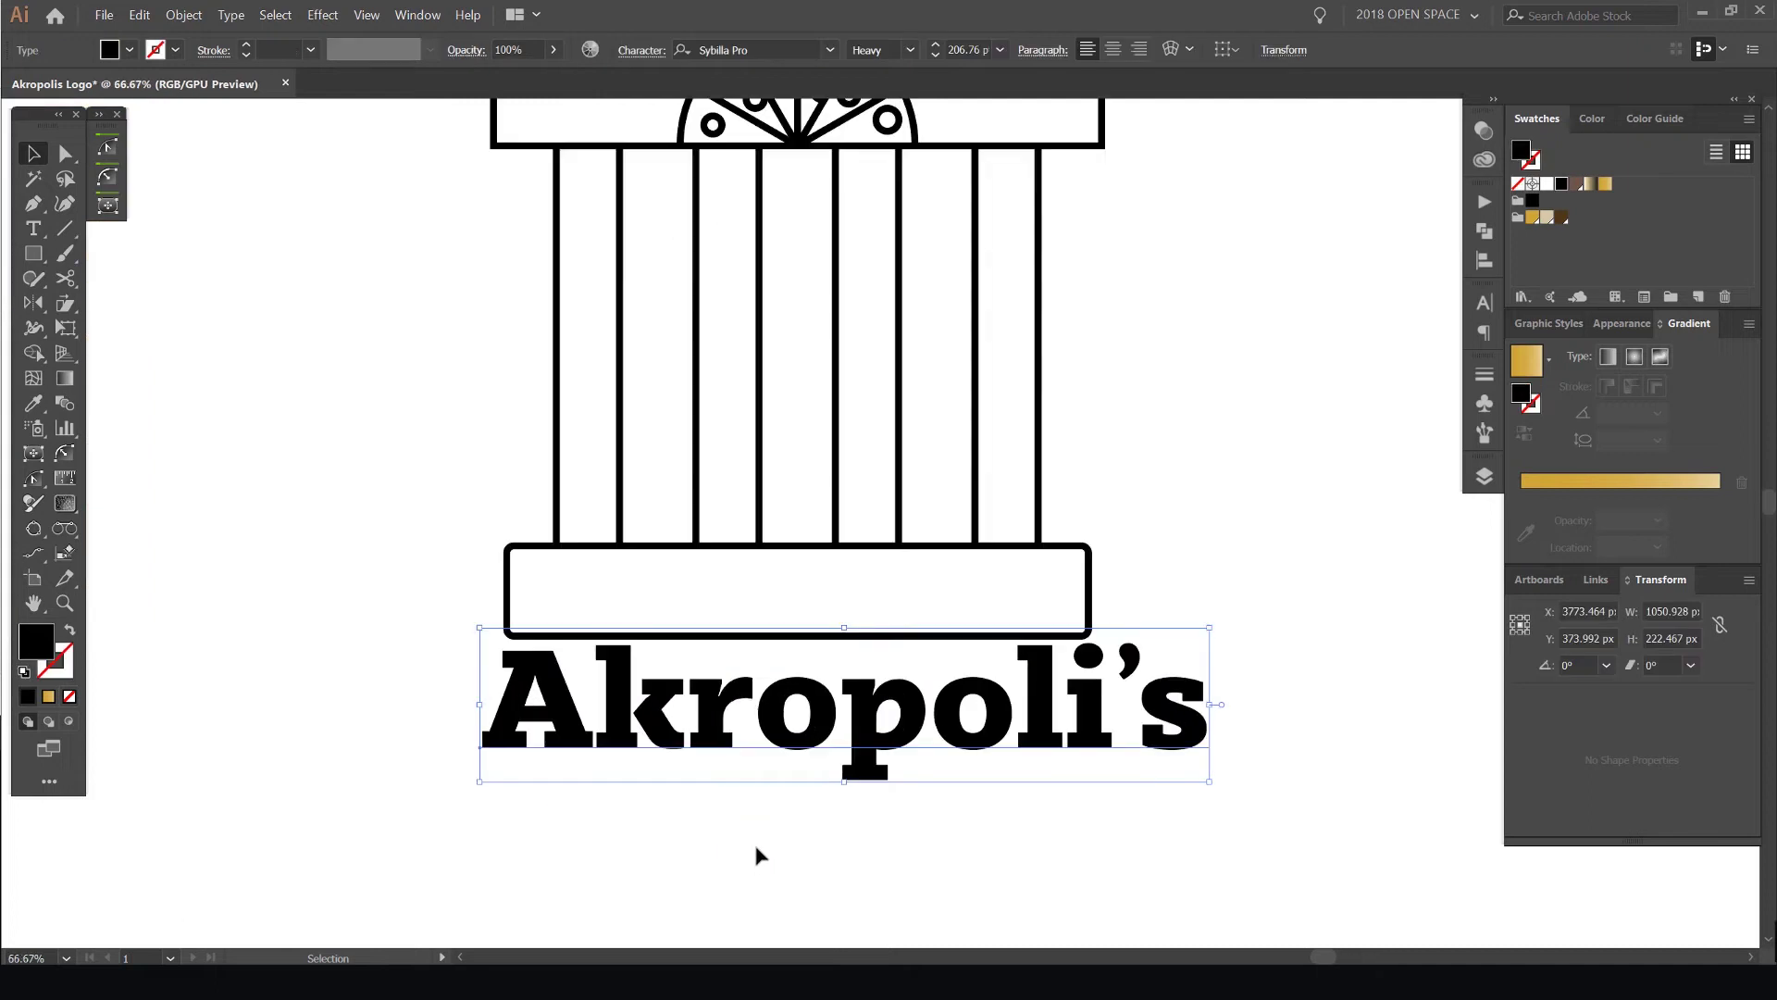
Set the Akropoli's text below the base to the Medium style and shrink it to 86.76 pt
{"action": "left_click", "coordinate": [910, 50]}
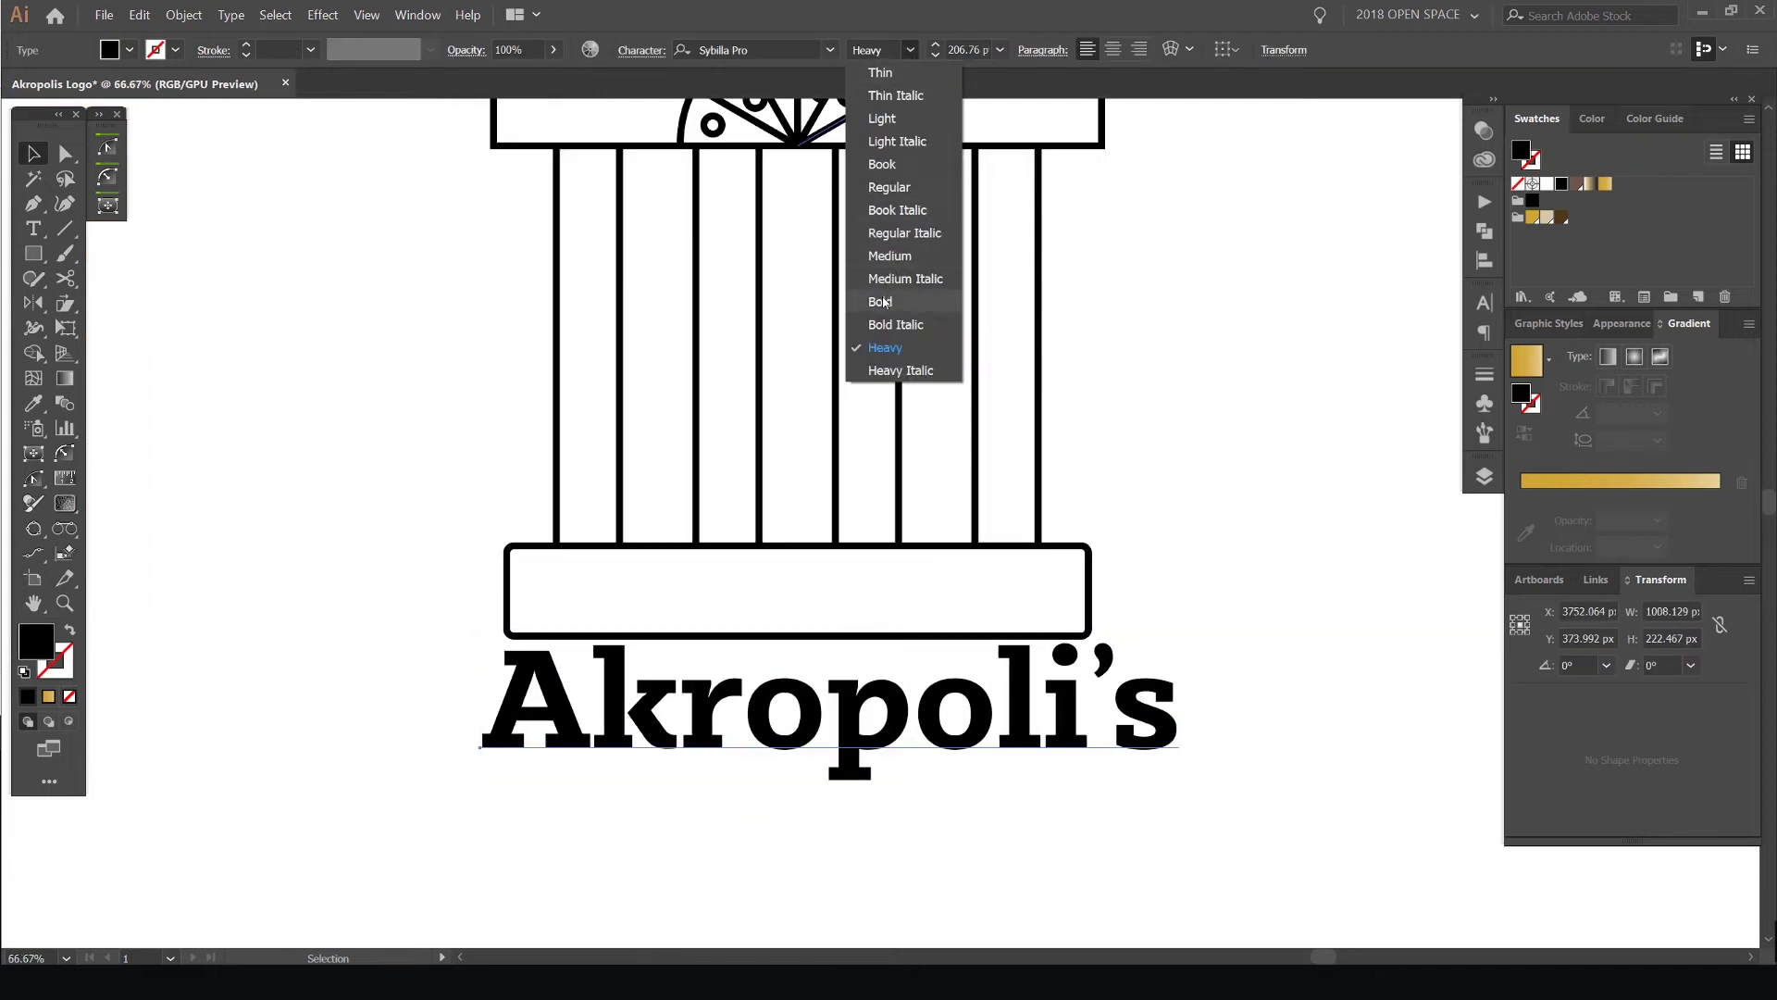
{"action": "left_click", "coordinate": [908, 255]}
{"action": "key", "text": "ctrl"}
{"action": "key", "text": "ctrl+alt+shift+comma"}
{"action": "key", "text": "ctrl+alt+shift+comma"}
{"action": "key", "text": "ctrl+alt+shift+comma"}
{"action": "key", "text": "ctrl+alt+shift+comma"}
{"action": "key", "text": "ctrl+alt+shift+comma"}
{"action": "key", "text": "ctrl+alt+shift+comma"}
{"action": "key", "text": "ctrl+alt+shift+comma"}
{"action": "key", "text": "ctrl+alt+shift+comma"}
{"action": "key", "text": "ctrl+alt+shift+comma"}
{"action": "key", "text": "ctrl+alt+shift+comma"}
{"action": "key", "text": "ctrl+alt+shift+comma"}
{"action": "key", "text": "ctrl+alt+shift+comma"}
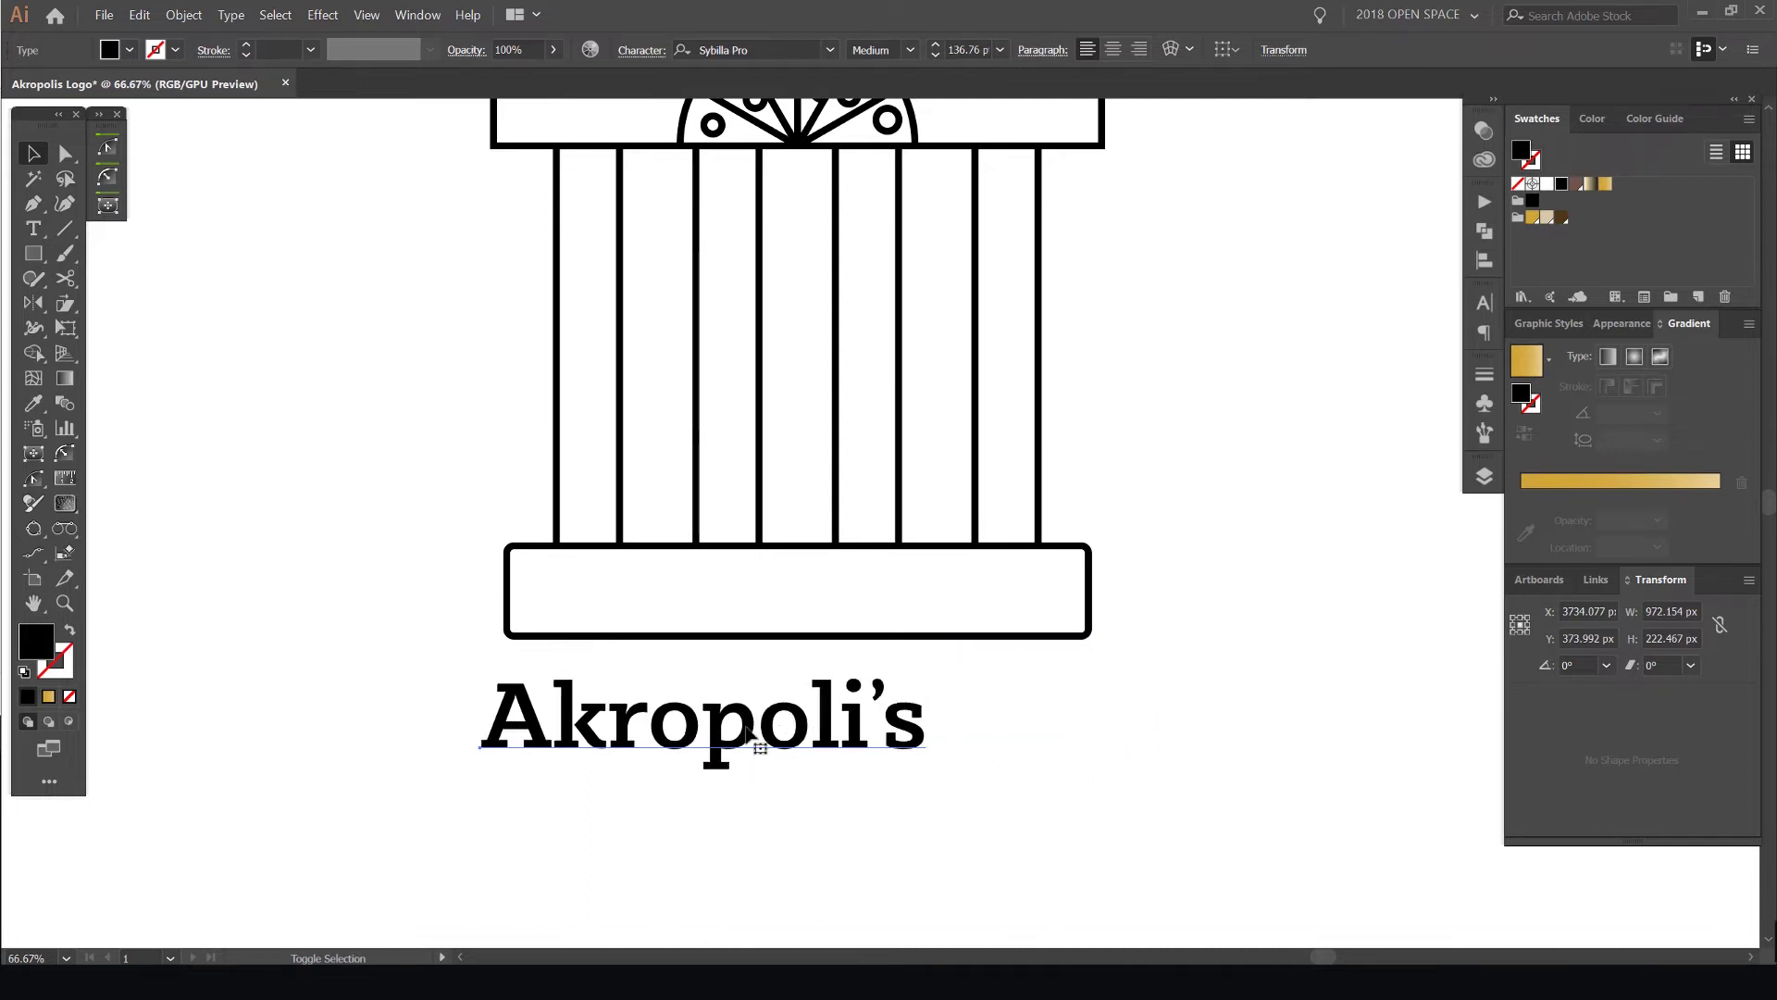
Move the Akropoli's text inside the left part of the base rectangle and reduce it to 78.76 pt
{"action": "left_click_drag", "start_coordinate": [755, 740], "coordinate": [808, 602]}
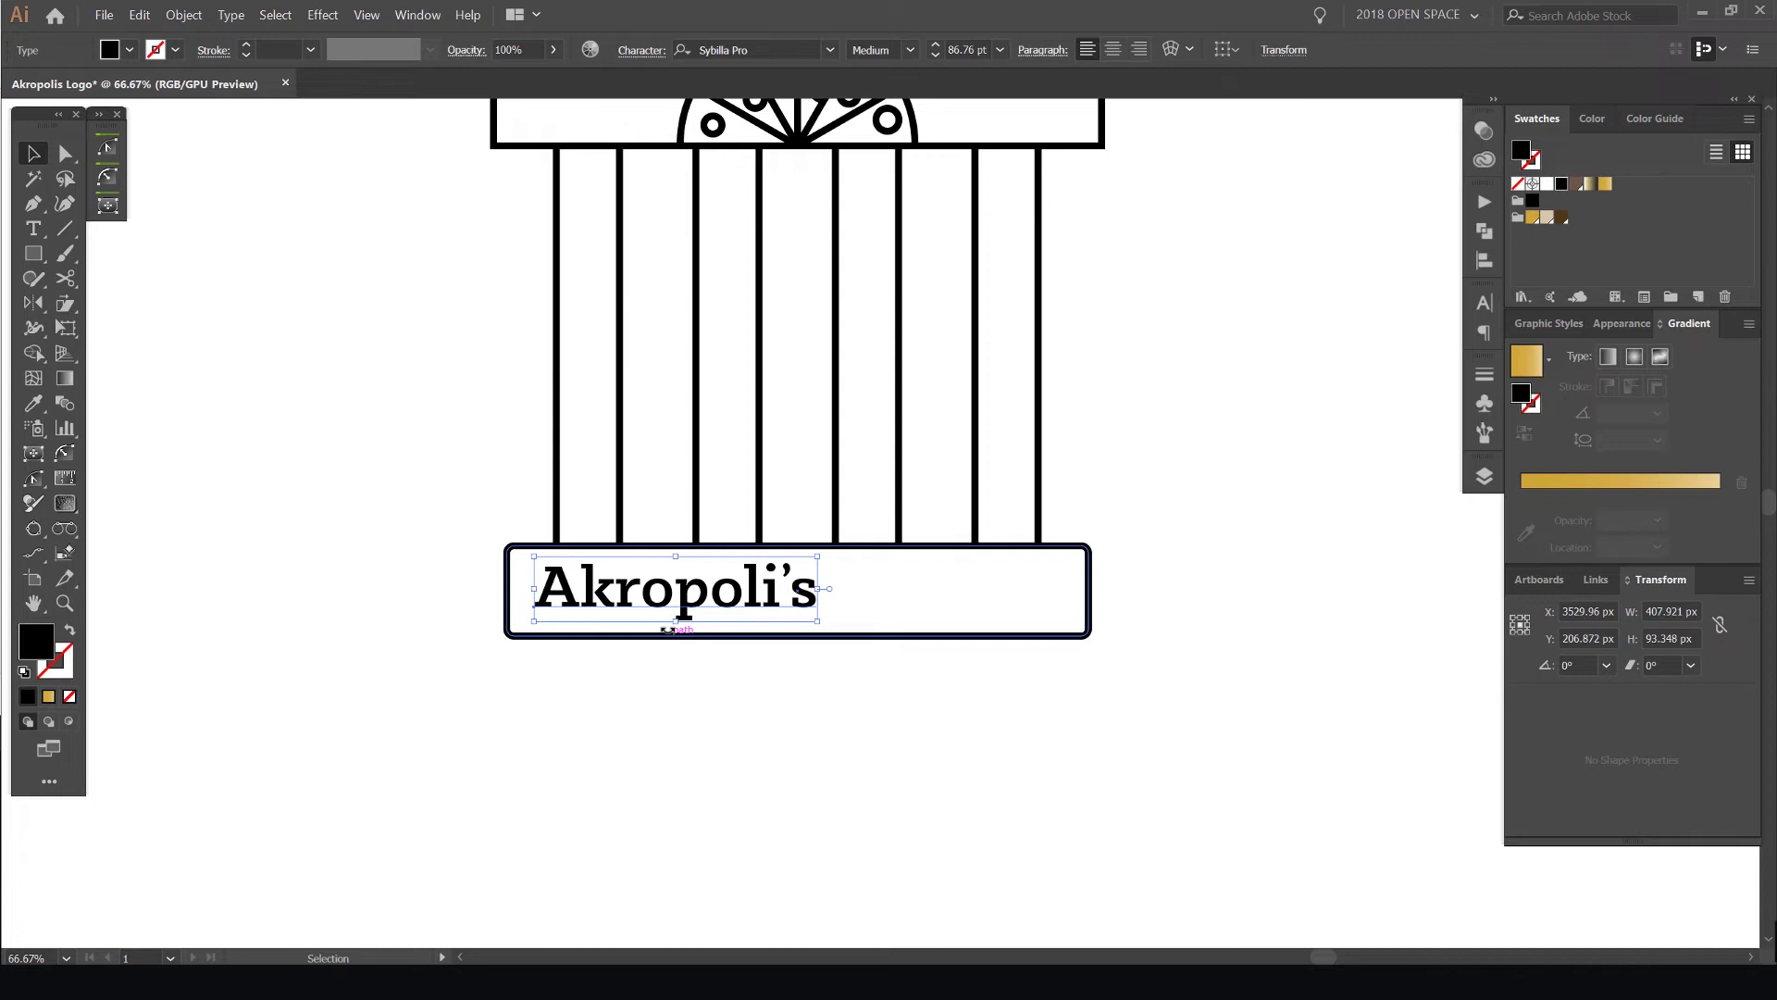
{"action": "key", "text": "ctrl+shift+comma"}
{"action": "key", "text": "ctrl+shift+comma"}
{"action": "key", "text": "ctrl+shift+comma"}
{"action": "key", "text": "ctrl+shift+comma"}
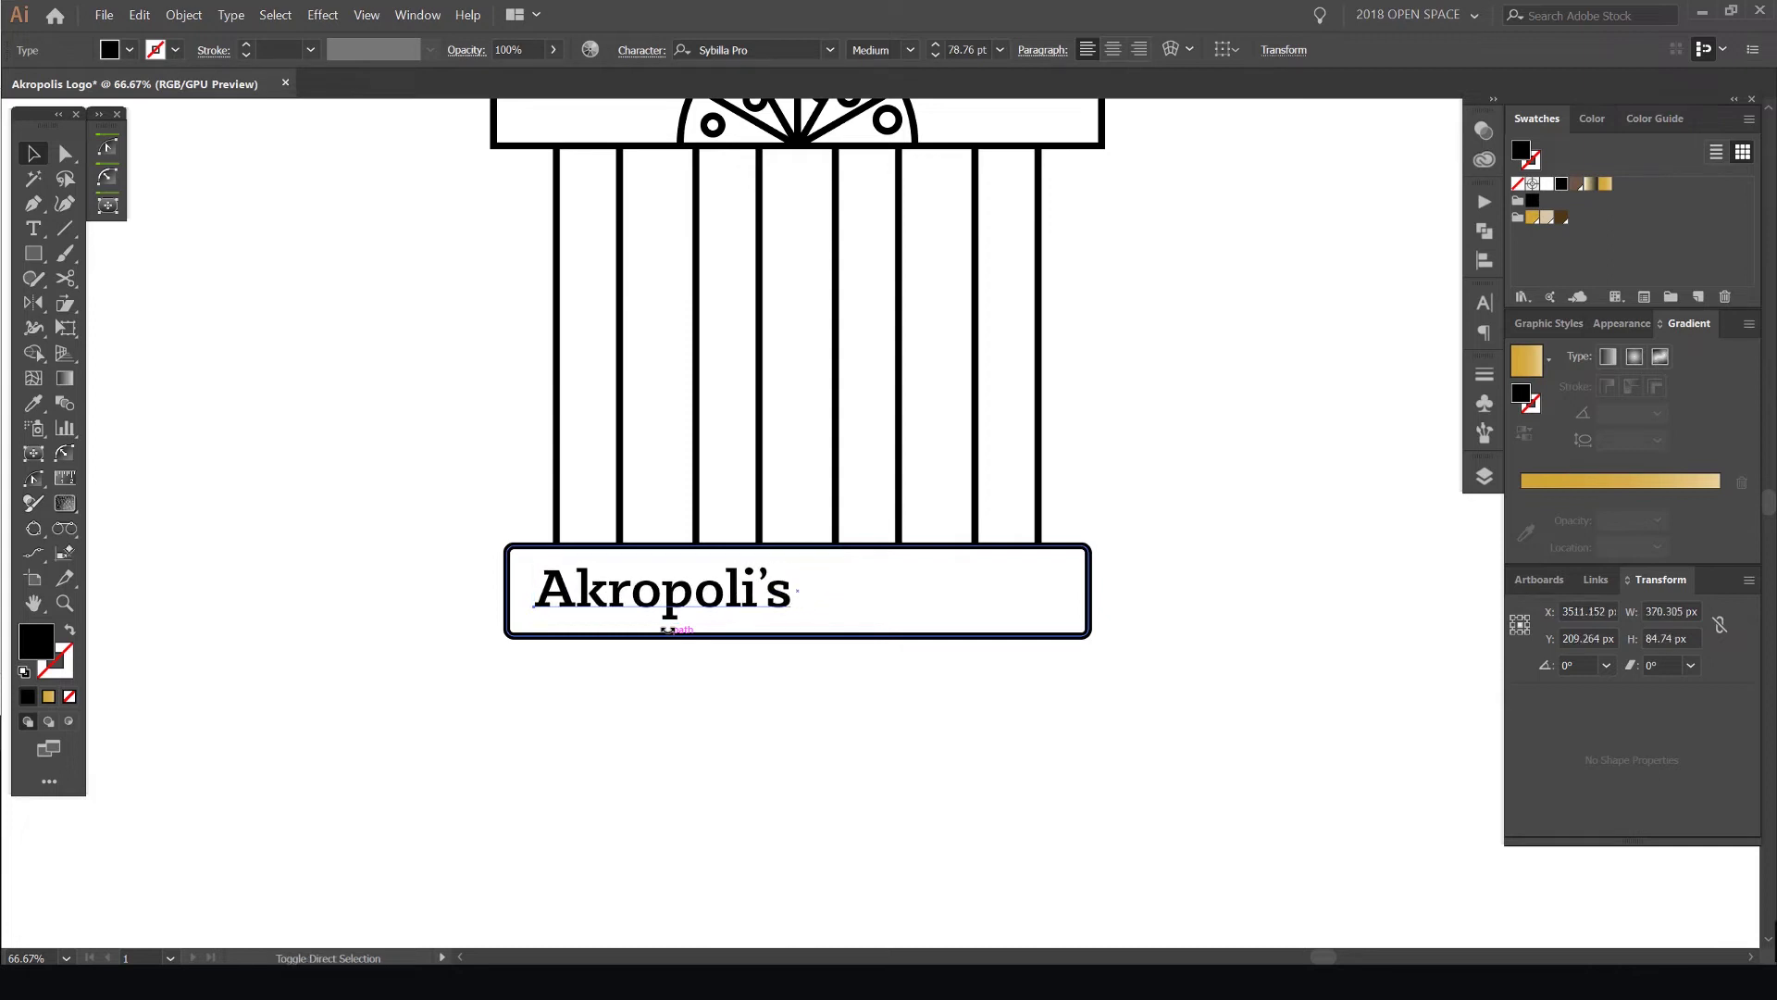
Adjust the text's position within the base rectangle and reduce its size to 64.76 pt
{"action": "scroll", "coordinate": [576, 635], "scroll_direction": "up", "scroll_amount": 2}
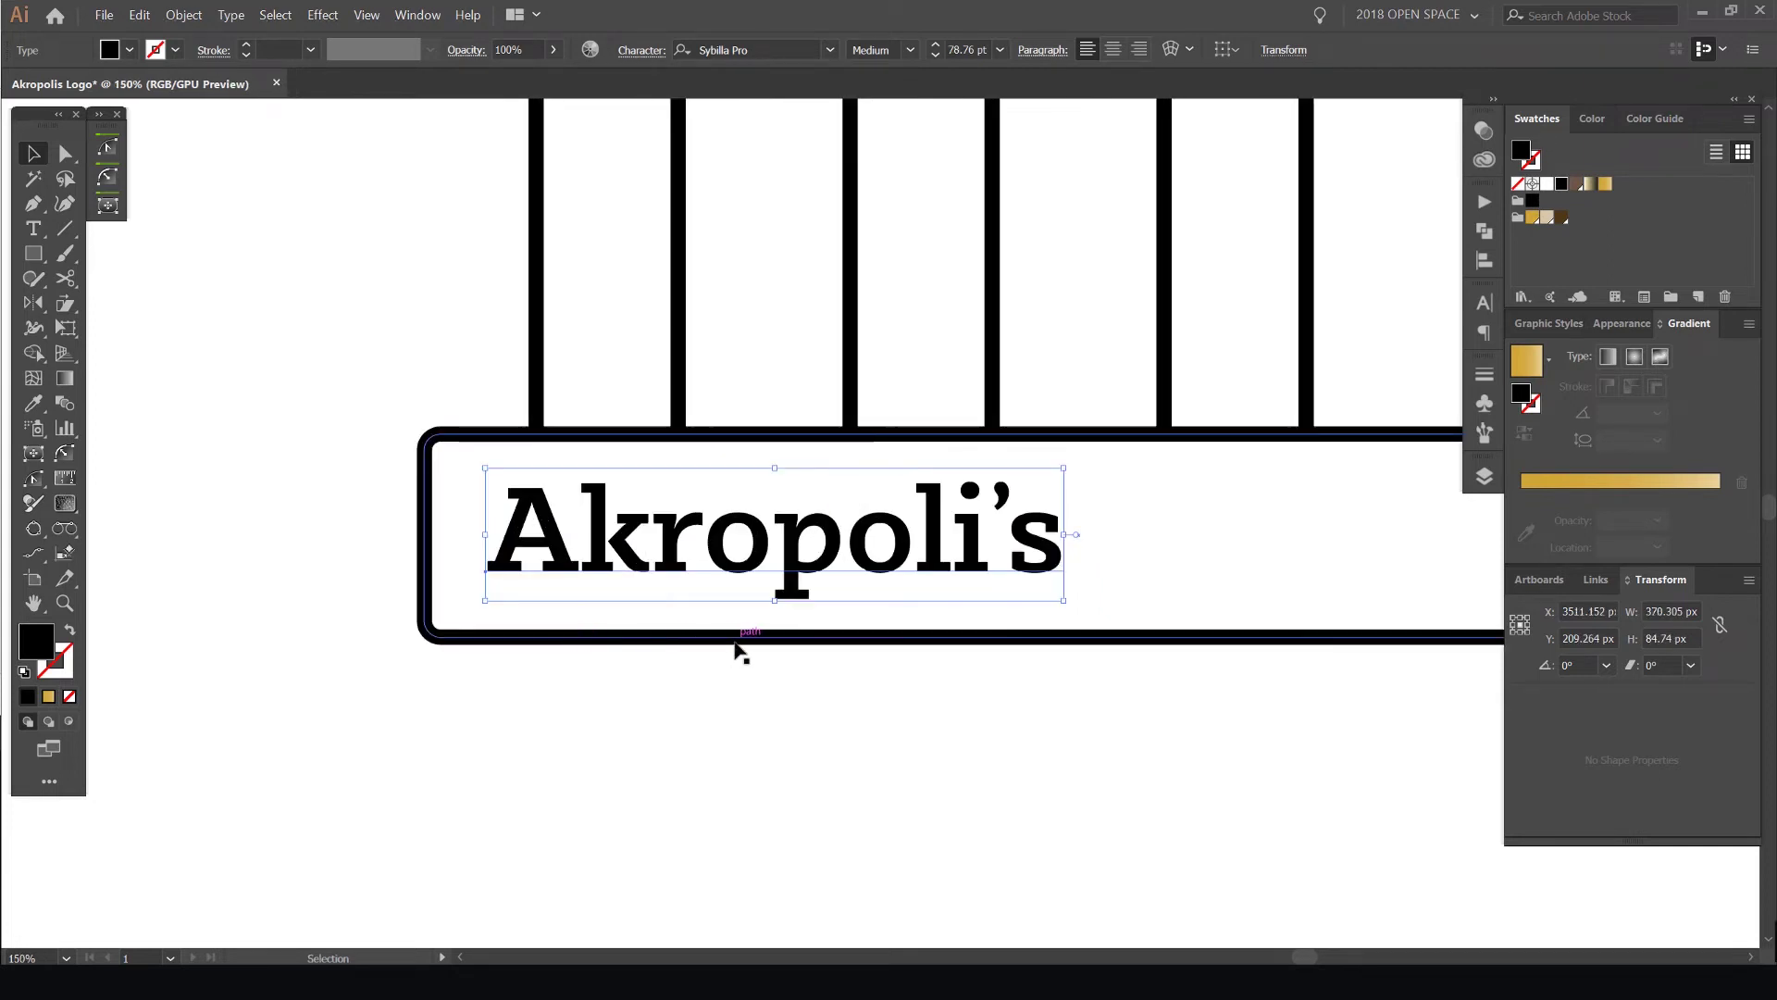
{"action": "scroll", "coordinate": [722, 617], "scroll_direction": "up", "scroll_amount": 1}
{"action": "key", "text": "Down"}
{"action": "key", "text": "Down"}
{"action": "key", "text": "Down"}
{"action": "key", "text": "Down"}
{"action": "key", "text": "Down"}
{"action": "key", "text": "Down"}
{"action": "left_click_drag", "start_coordinate": [981, 499], "coordinate": [948, 501]}
{"action": "key", "text": "ctrl+shift+comma"}
{"action": "key", "text": "ctrl+shift+comma"}
{"action": "key", "text": "ctrl+shift+comma"}
{"action": "key", "text": "ctrl+shift+comma"}
{"action": "key", "text": "ctrl+shift+comma"}
{"action": "key", "text": "ctrl+shift+comma"}
{"action": "key", "text": "ctrl+shift+comma"}
Replace the text inside the base with PIZZA
{"action": "double_click", "coordinate": [948, 501]}
{"action": "key", "text": "ctrl+a"}
{"action": "type", "text": "PIZAA"}
{"action": "left_click_drag", "start_coordinate": [696, 487], "coordinate": [632, 488]}
{"action": "key", "text": "BackSpace"}
{"action": "type", "text": "Z"}
{"action": "key", "text": "Escape"}
Position the PIZZA label near the base's left end and place copies of it across the base
{"action": "scroll", "coordinate": [488, 493], "scroll_direction": "down", "scroll_amount": 2}
{"action": "scroll", "coordinate": [495, 520], "scroll_direction": "up", "scroll_amount": 2}
{"action": "left_click_drag", "start_coordinate": [460, 498], "coordinate": [444, 483]}
{"action": "scroll", "coordinate": [477, 479], "scroll_direction": "down", "scroll_amount": 3}
{"action": "left_click_drag", "start_coordinate": [444, 482], "coordinate": [1108, 500]}
Change the middle label in the base to PASTA
{"action": "scroll", "coordinate": [541, 509], "scroll_direction": "up", "scroll_amount": 2}
{"action": "double_click", "coordinate": [636, 485]}
{"action": "double_click", "coordinate": [636, 486]}
{"action": "type", "text": "PASTA"}
{"action": "key", "text": "Escape"}
Change the rightmost label in the base to RIBS
{"action": "key", "text": "t"}
{"action": "double_click", "coordinate": [1014, 483]}
{"action": "type", "text": "RIUBS"}
{"action": "key", "text": "BackSpace"}
{"action": "key", "text": "BackSpace"}
{"action": "key", "text": "BackSpace"}
{"action": "type", "text": "BS"}
{"action": "key", "text": "Escape"}
Reposition the labels to spread them across the base rectangle
{"action": "left_click_drag", "start_coordinate": [1021, 488], "coordinate": [1067, 491]}
{"action": "left_click_drag", "start_coordinate": [674, 515], "coordinate": [713, 515]}
{"action": "left_click_drag", "start_coordinate": [571, 445], "coordinate": [718, 453]}
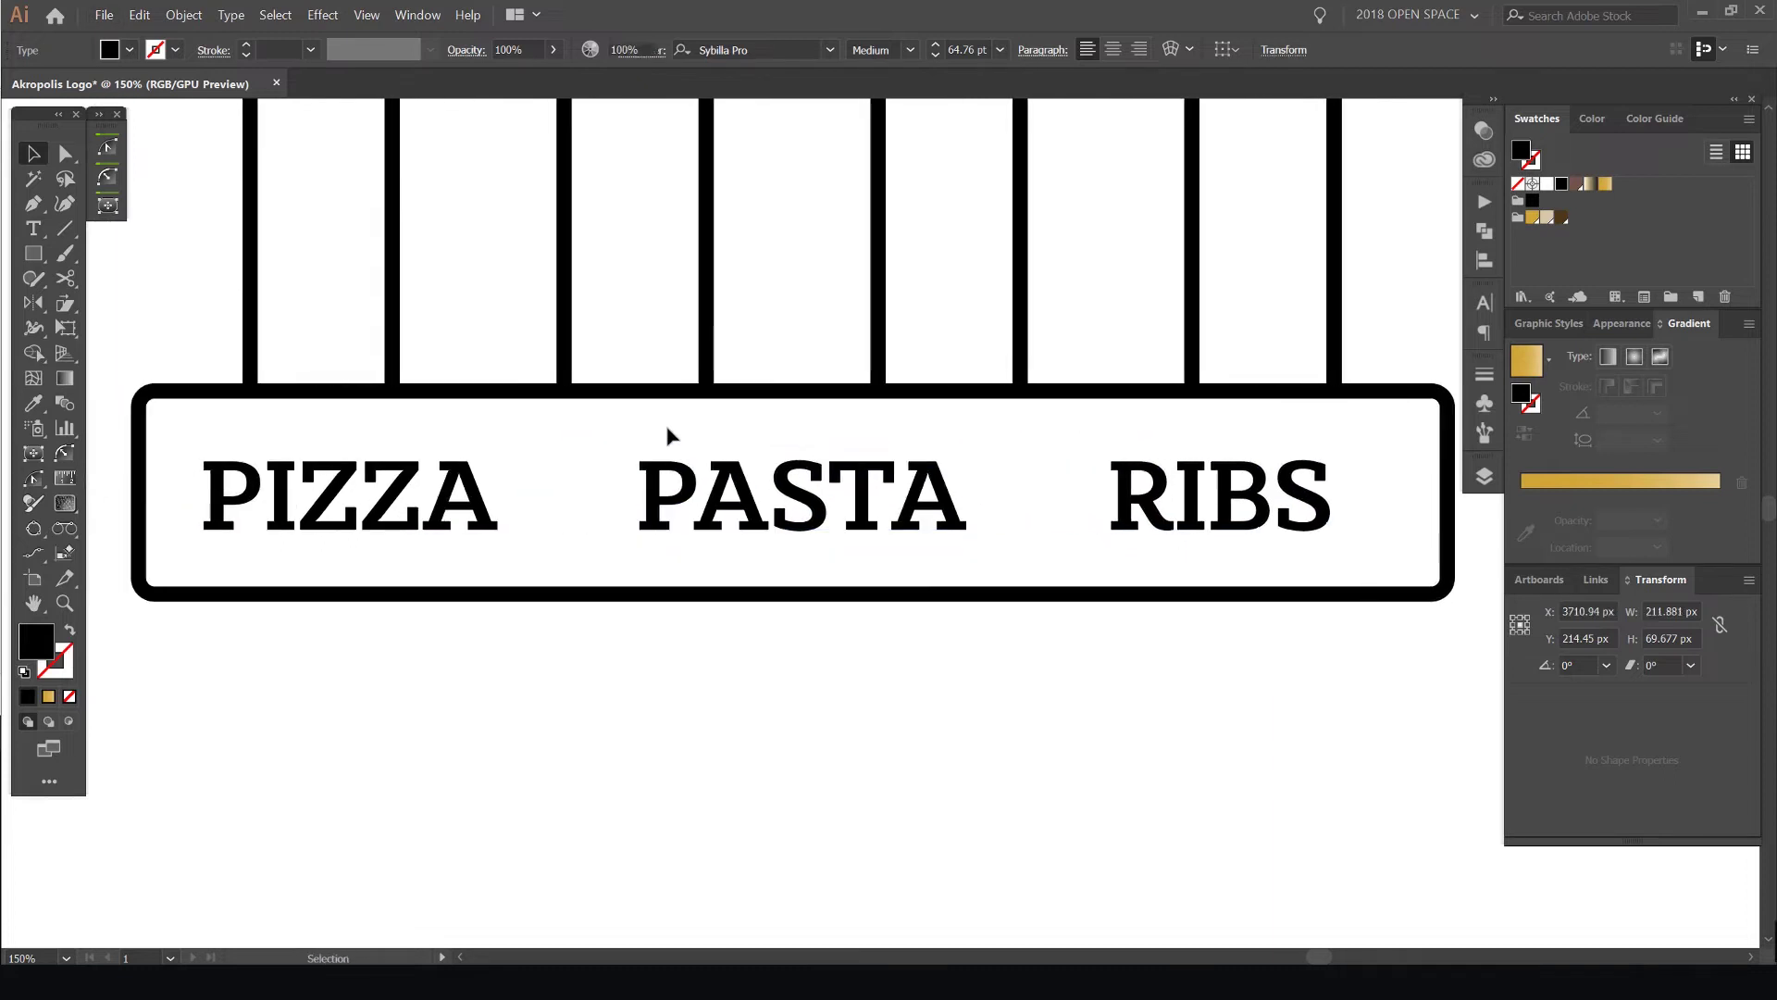
Draw a vertical divider line about 72 px tall between PIZZA and PASTA, in line with the column edge above
{"action": "key", "text": "ctrl+shift+a"}
{"action": "key", "text": "p"}
{"action": "left_click", "coordinate": [564, 438]}
{"action": "left_click", "coordinate": [564, 548]}
{"action": "key", "text": "v"}
{"action": "key", "text": "ctrl+shift+a"}
{"action": "left_click", "coordinate": [565, 471]}
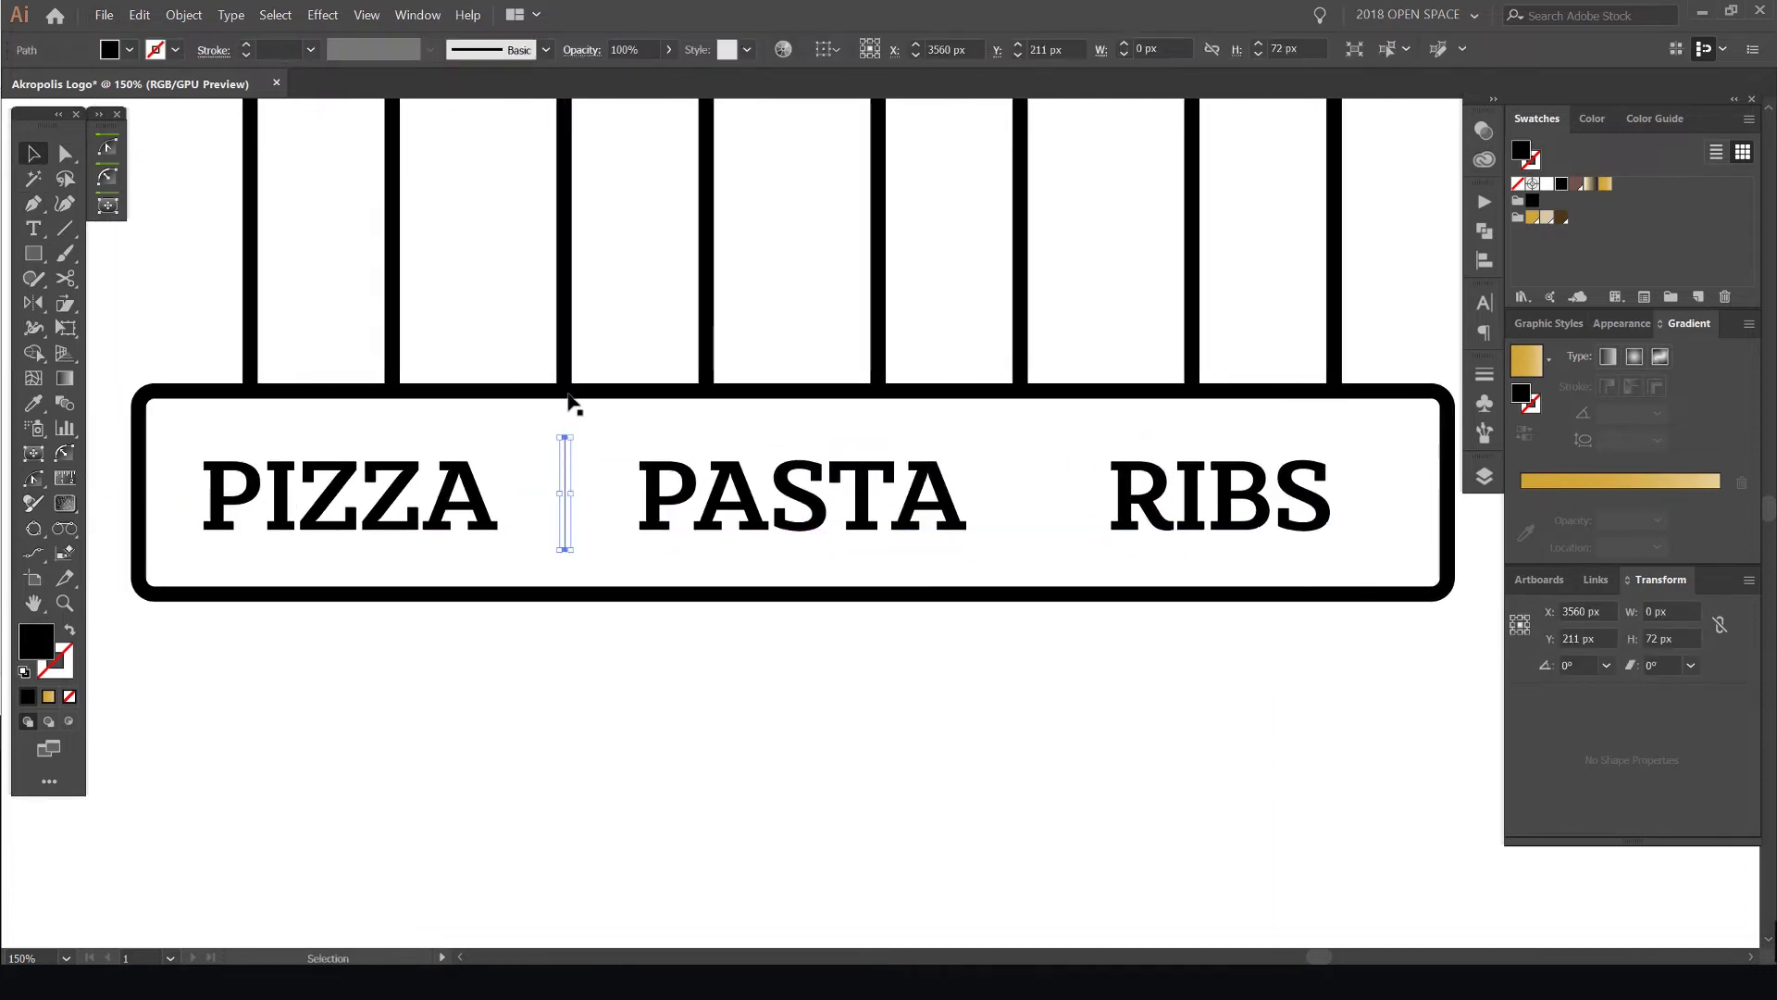
Give the divider line the column outline's black 9.539 pt stroke by sampling its appearance
{"action": "key", "text": "i"}
{"action": "left_click", "coordinate": [564, 358]}
{"action": "key", "text": "v"}
{"action": "left_click", "coordinate": [603, 457]}
{"action": "scroll", "coordinate": [584, 416], "scroll_direction": "up", "scroll_amount": 2}
{"action": "left_click", "coordinate": [547, 352]}
{"action": "left_click_drag", "start_coordinate": [615, 456], "coordinate": [537, 500]}
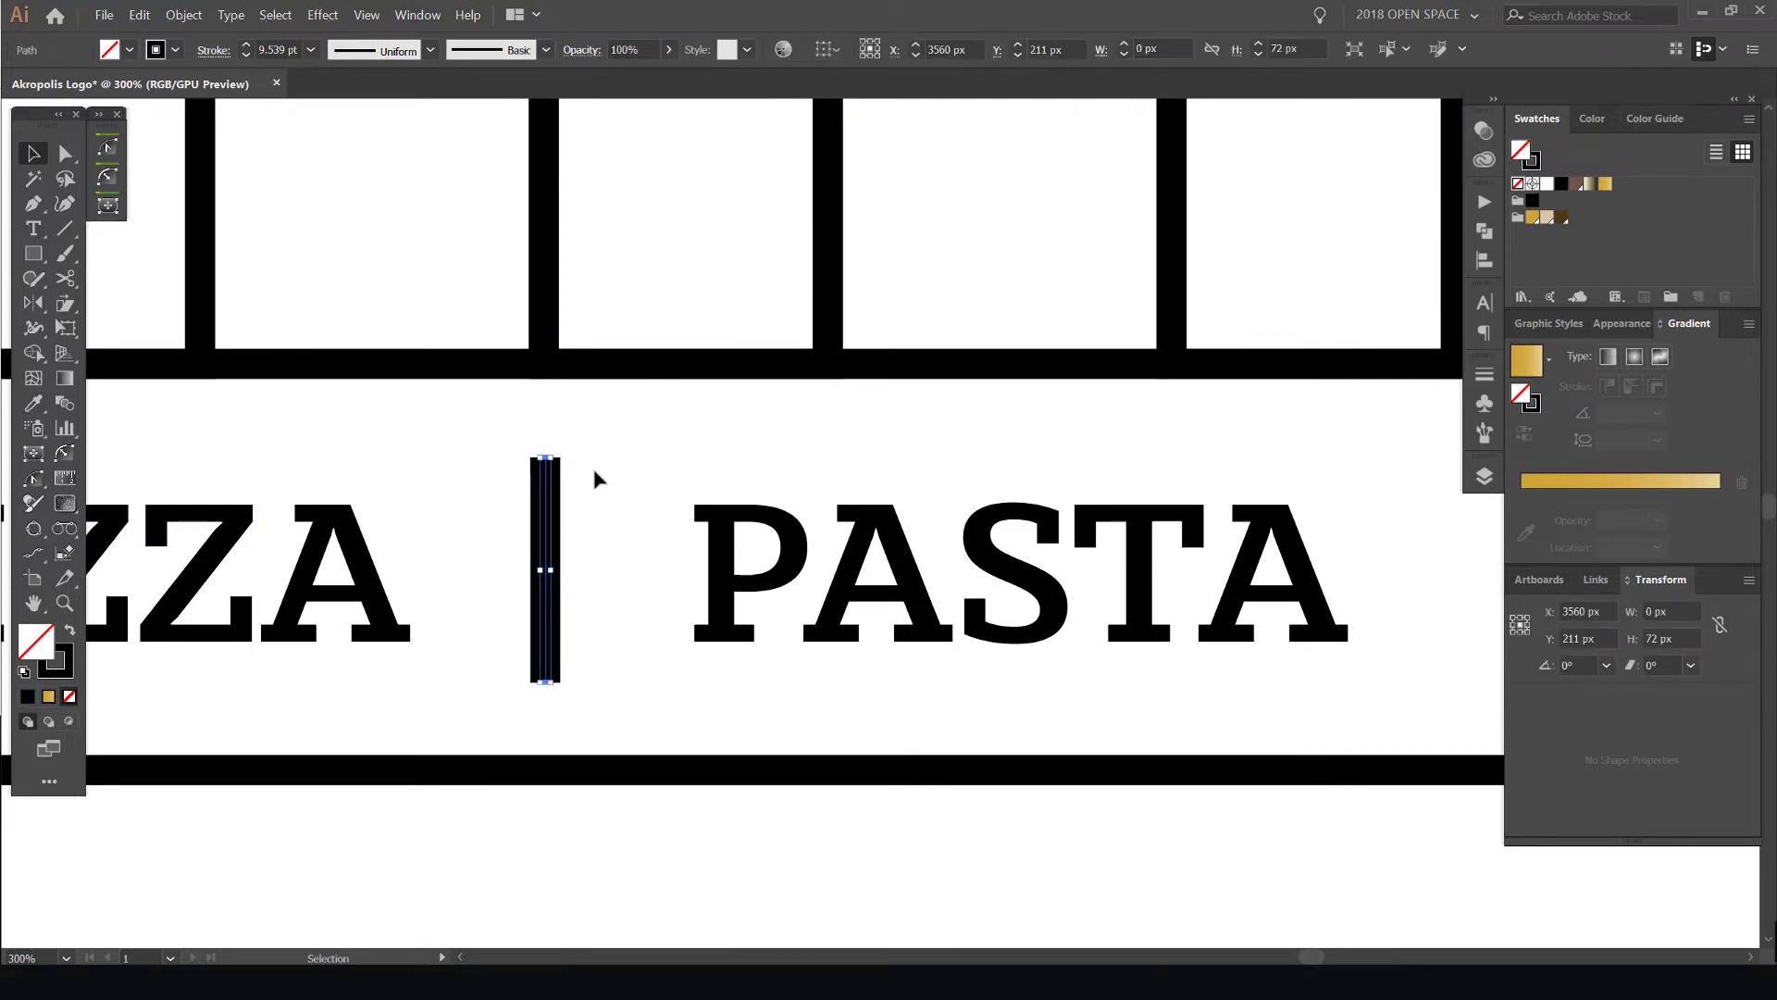
{"action": "scroll", "coordinate": [563, 473], "scroll_direction": "down", "scroll_amount": 1}
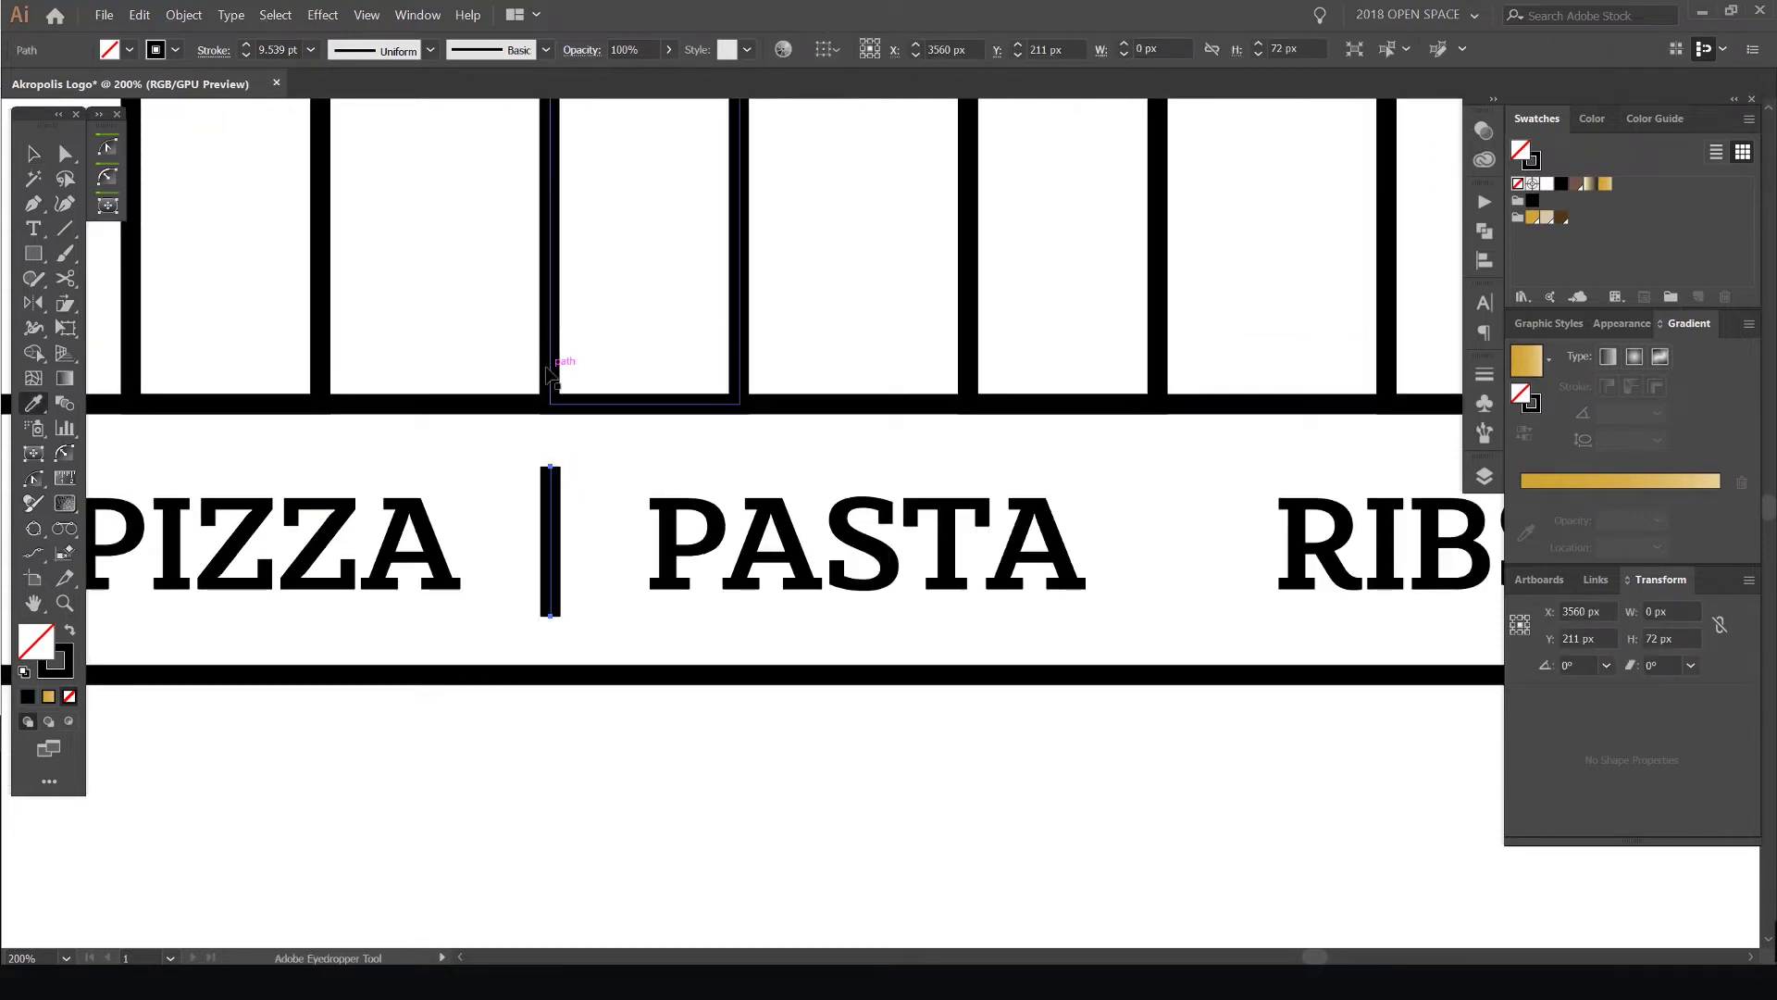
{"action": "left_click", "coordinate": [565, 478]}
Place a copy of the divider line between PASTA and RIBS, in line with the column edge above
{"action": "left_click_drag", "start_coordinate": [1180, 526], "coordinate": [1163, 520]}
{"action": "key", "text": "ctrl+minus"}
{"action": "key", "text": "ctrl+minus"}
{"action": "key", "text": "ctrl+minus"}
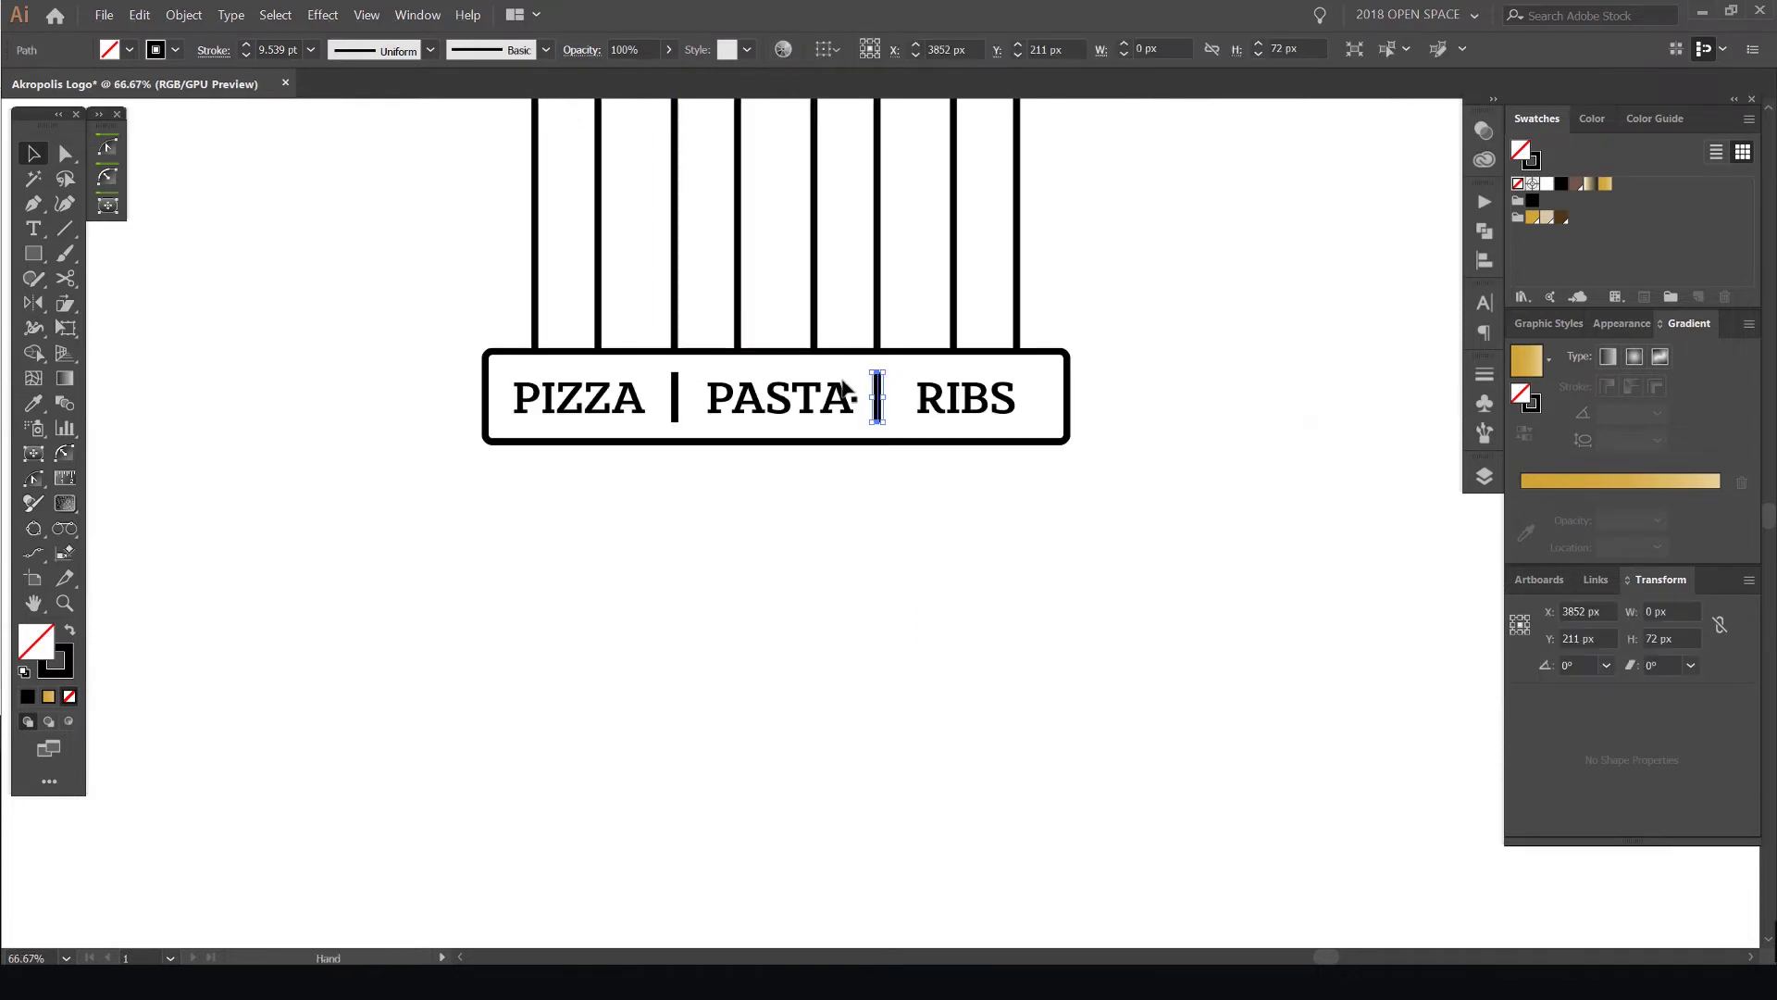
Examine the base's labels and dividers in relation to the temple's columns
{"action": "scroll", "coordinate": [848, 386], "scroll_direction": "up", "scroll_amount": 3}
{"action": "left_click", "coordinate": [1018, 351]}
{"action": "left_click_drag", "start_coordinate": [377, 343], "coordinate": [444, 415]}
{"action": "scroll", "coordinate": [589, 361], "scroll_direction": "up", "scroll_amount": 2}
{"action": "scroll", "coordinate": [702, 415], "scroll_direction": "down", "scroll_amount": 2}
{"action": "key", "text": "alt+space"}
{"action": "left_click_drag", "start_coordinate": [782, 425], "coordinate": [449, 464]}
{"action": "scroll", "coordinate": [868, 457], "scroll_direction": "down", "scroll_amount": 3}
{"action": "left_click_drag", "start_coordinate": [1008, 620], "coordinate": [974, 626]}
{"action": "scroll", "coordinate": [888, 603], "scroll_direction": "down", "scroll_amount": 1}
{"action": "scroll", "coordinate": [861, 576], "scroll_direction": "up", "scroll_amount": 4}
{"action": "scroll", "coordinate": [707, 364], "scroll_direction": "down", "scroll_amount": 2}
Distribute the PIZZA, PASTA and RIBS labels evenly by their horizontal centers
{"action": "left_click_drag", "start_coordinate": [555, 268], "coordinate": [654, 375]}
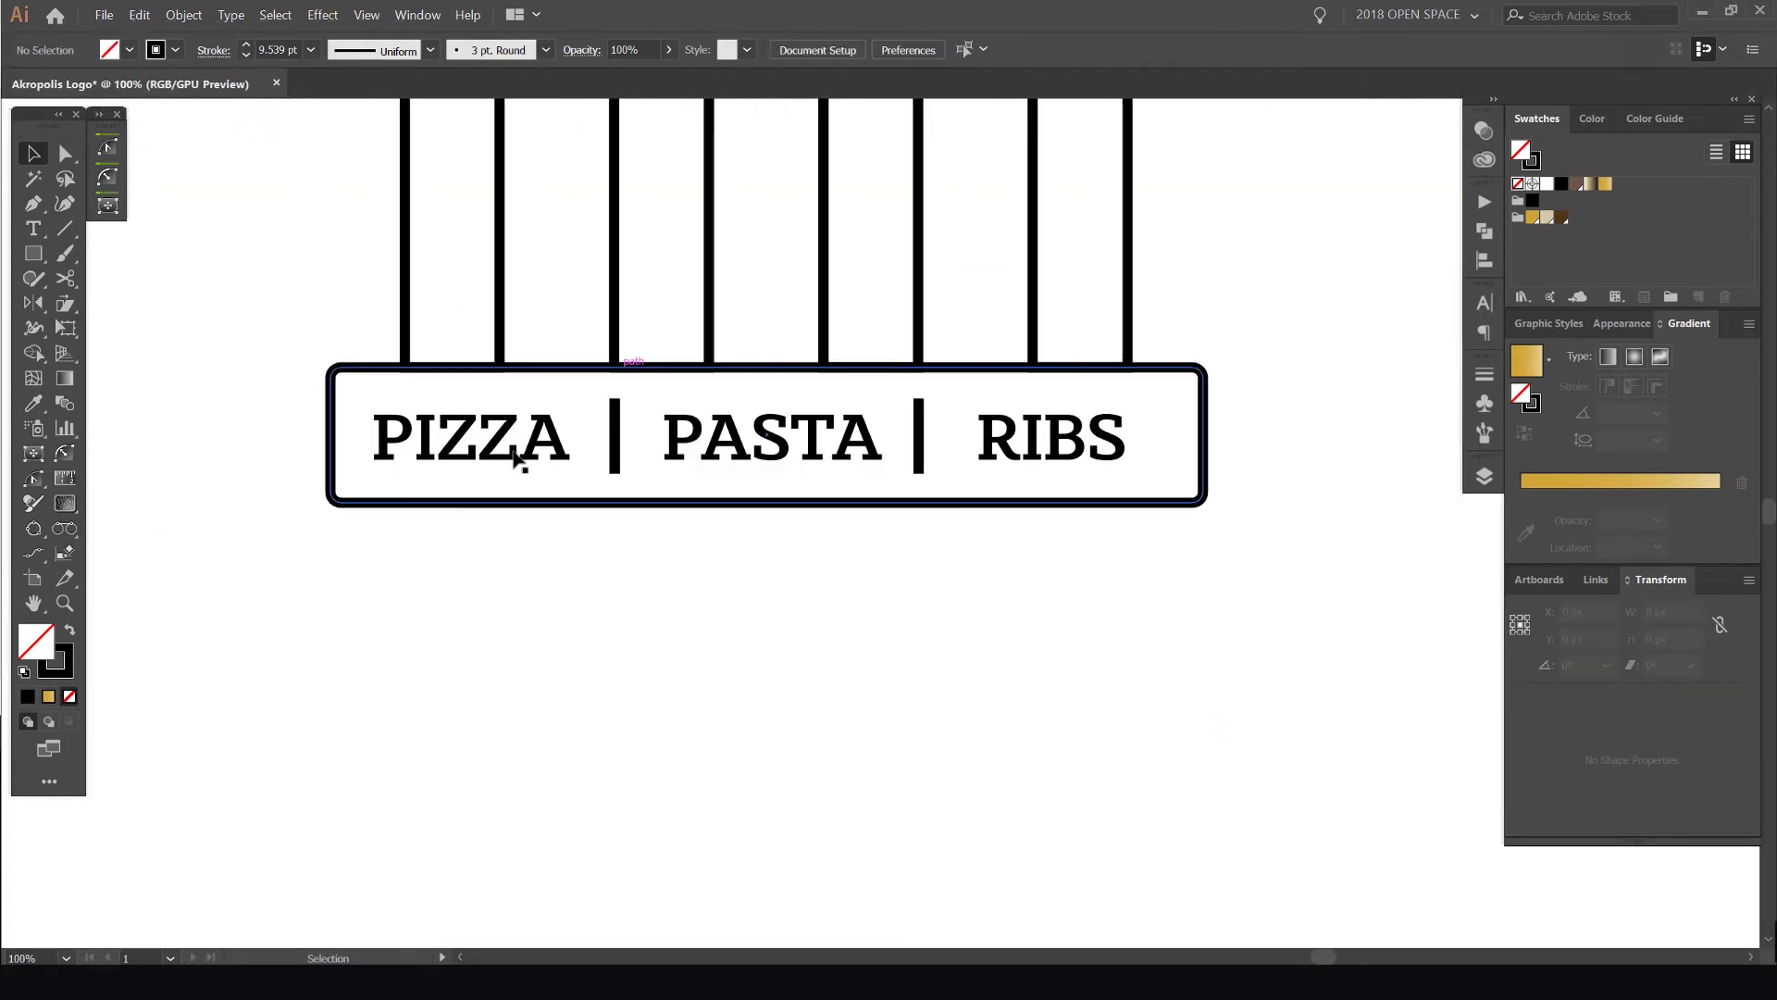
{"action": "left_click", "coordinate": [793, 462]}
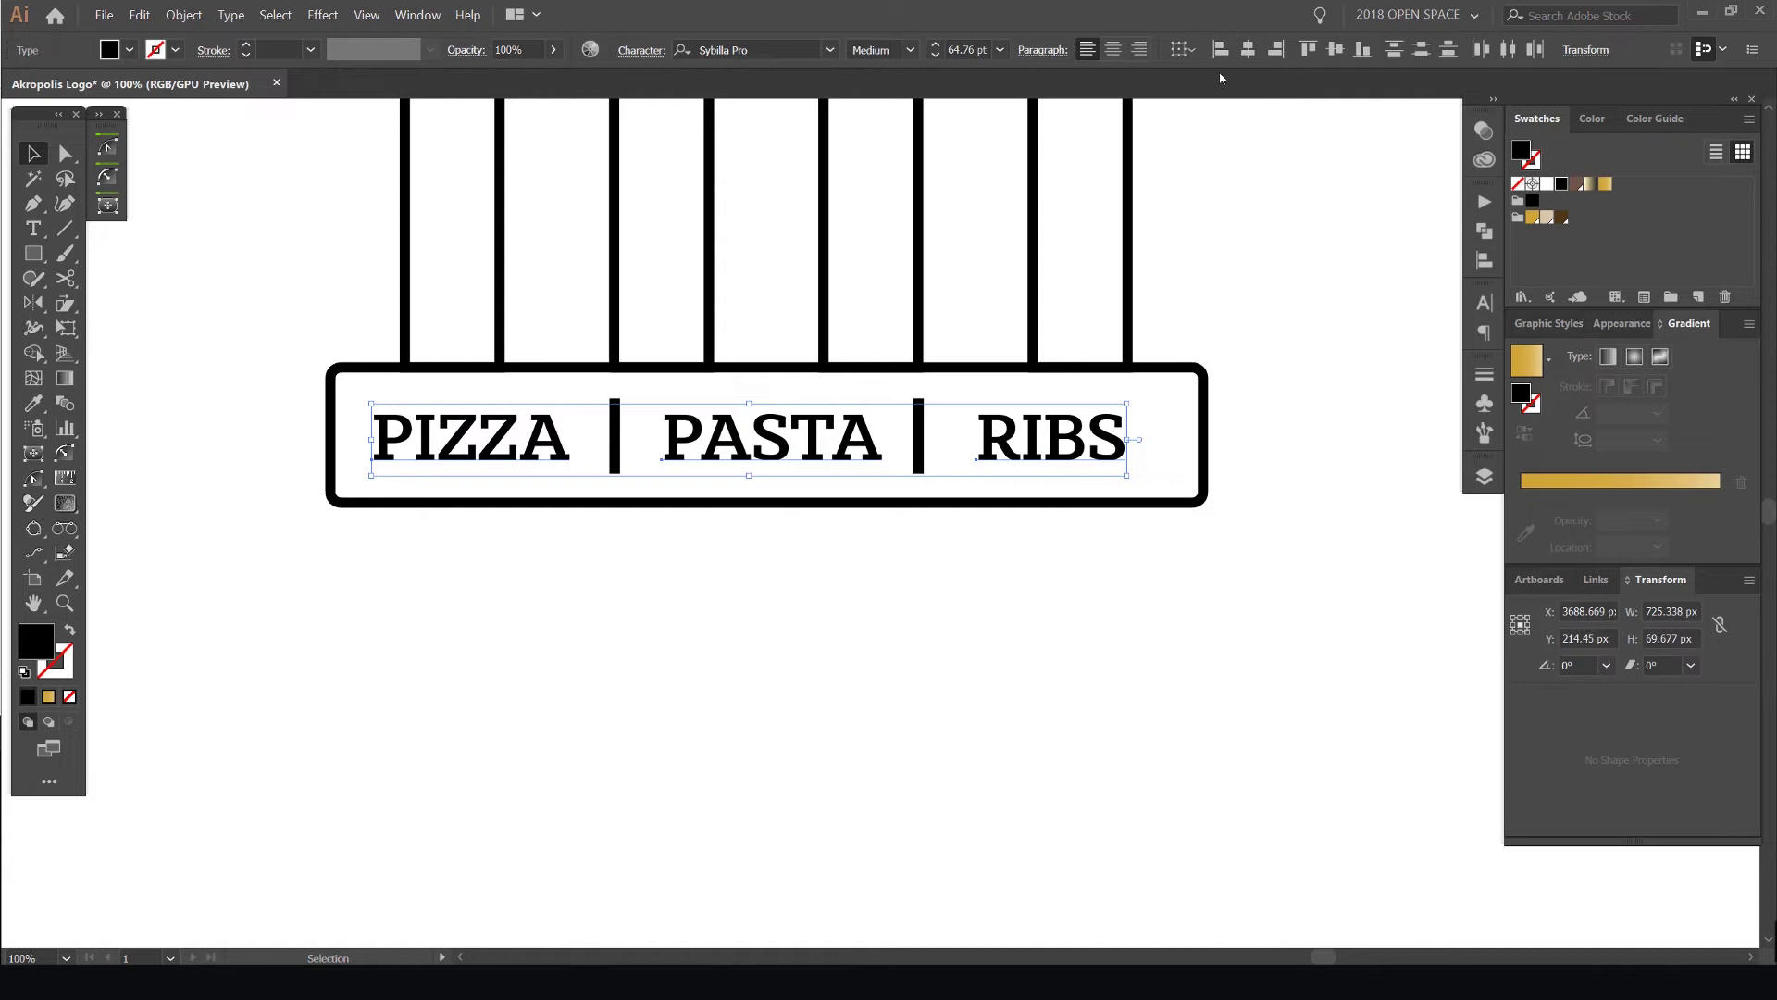
{"action": "left_click", "coordinate": [1182, 56]}
{"action": "left_click", "coordinate": [1224, 76]}
{"action": "left_click", "coordinate": [1485, 231]}
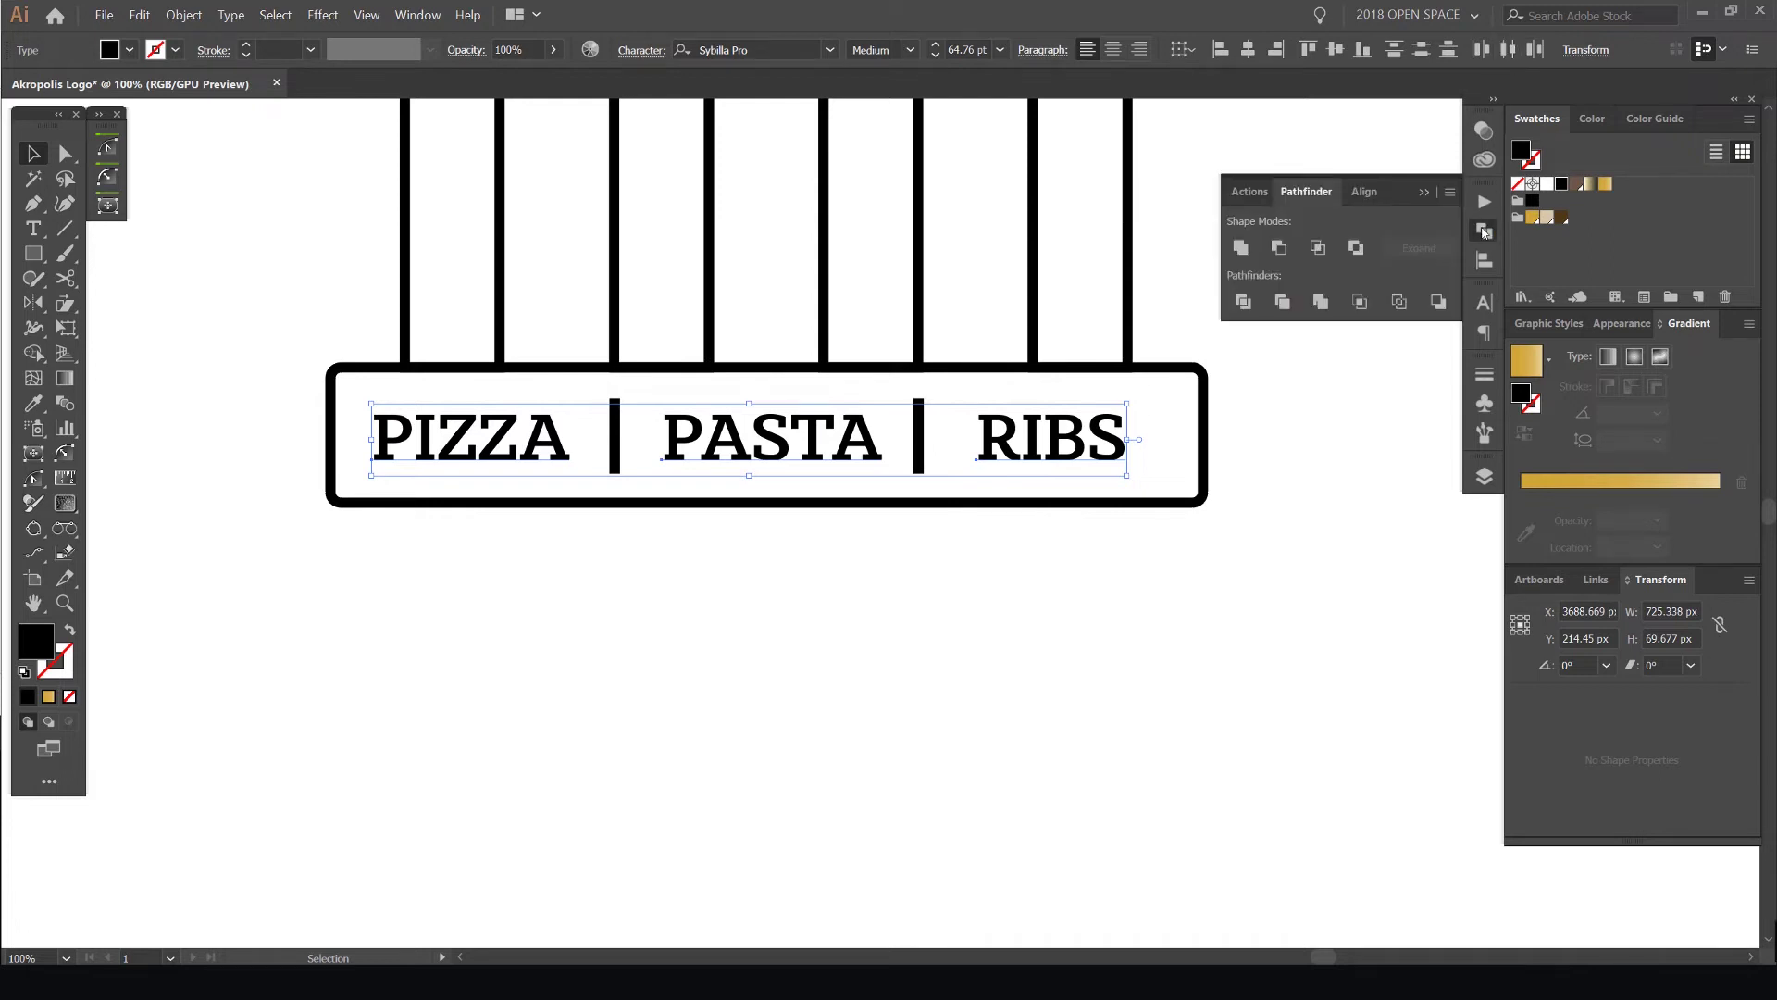
{"action": "left_click", "coordinate": [1484, 260]}
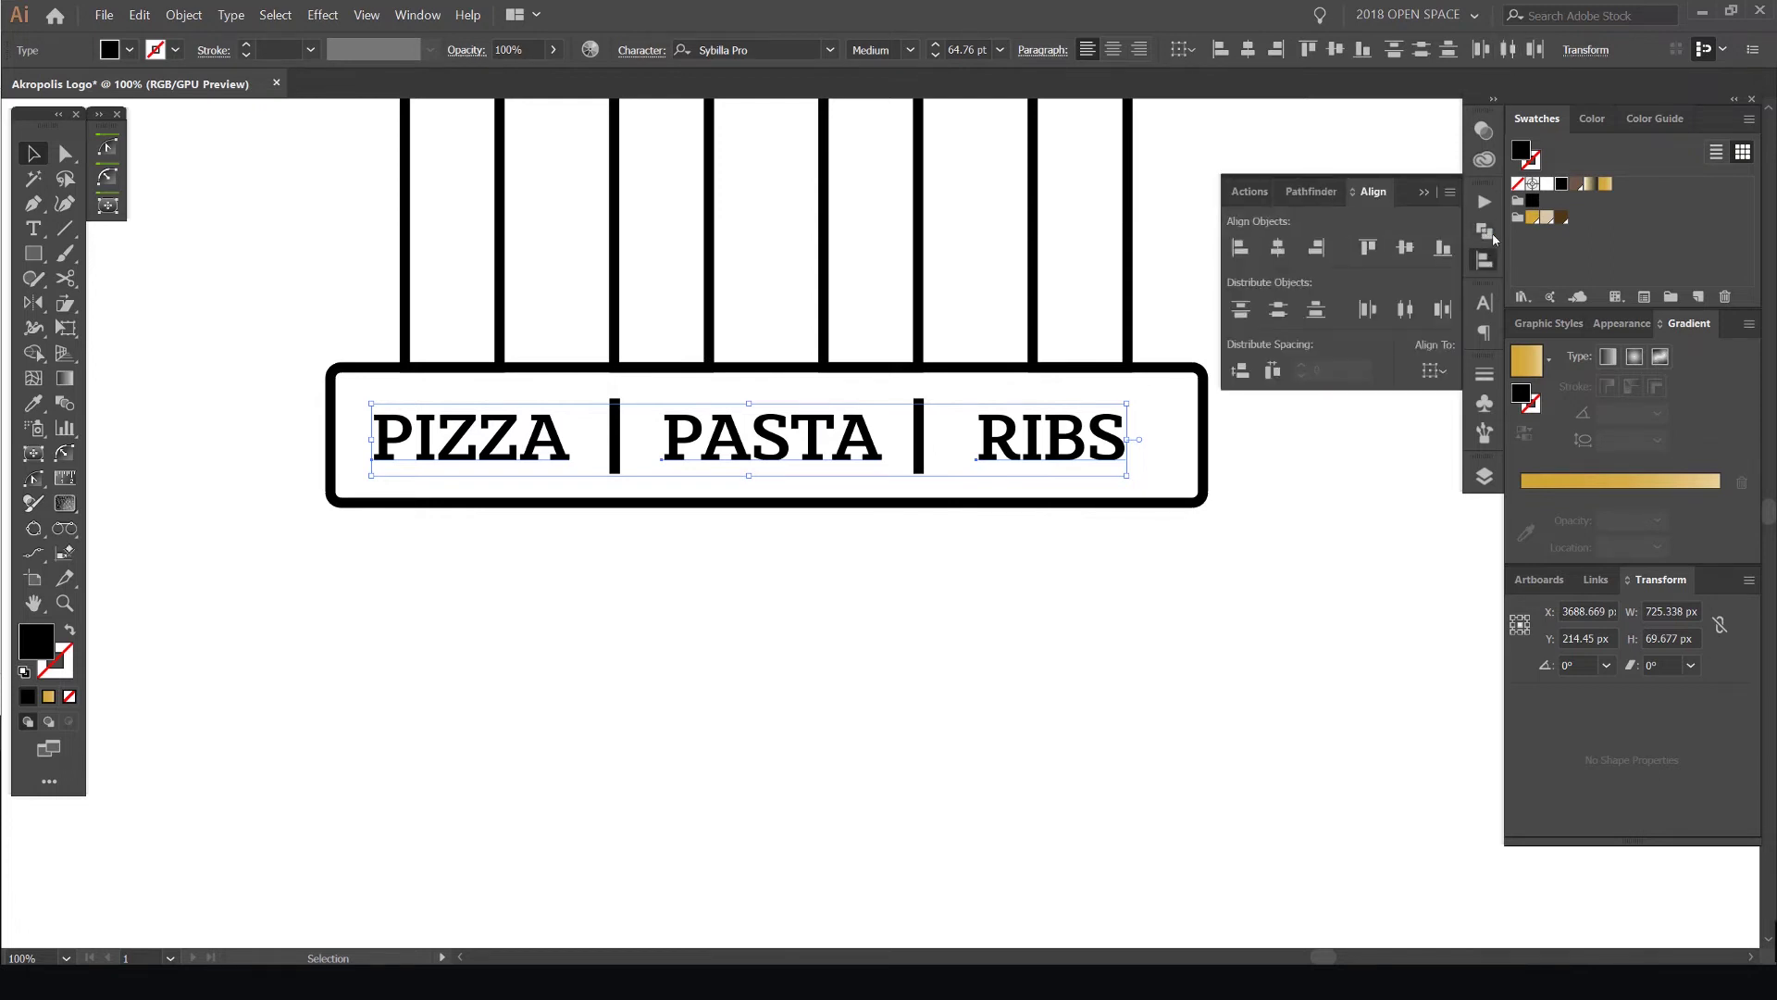
{"action": "left_click", "coordinate": [1405, 310]}
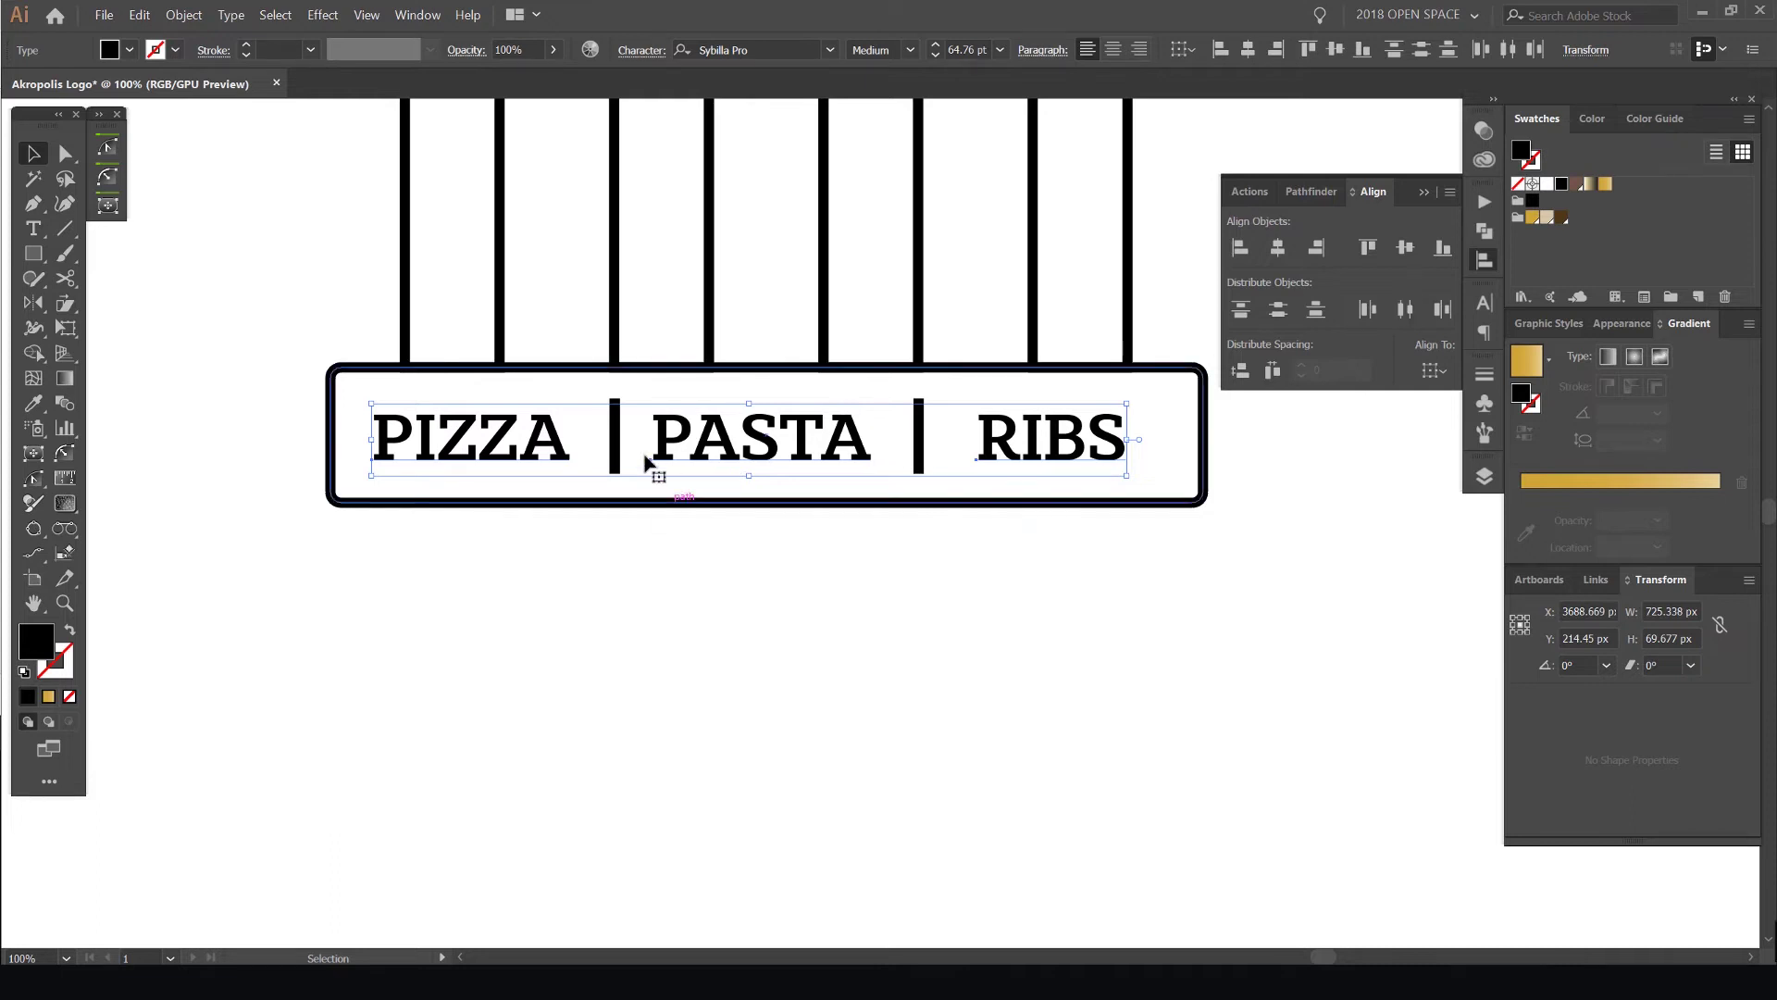
Nudge the three labels together to the right to better center them within the base
{"action": "key", "text": "Right"}
{"action": "key", "text": "Right"}
{"action": "key", "text": "Right"}
{"action": "key", "text": "Right"}
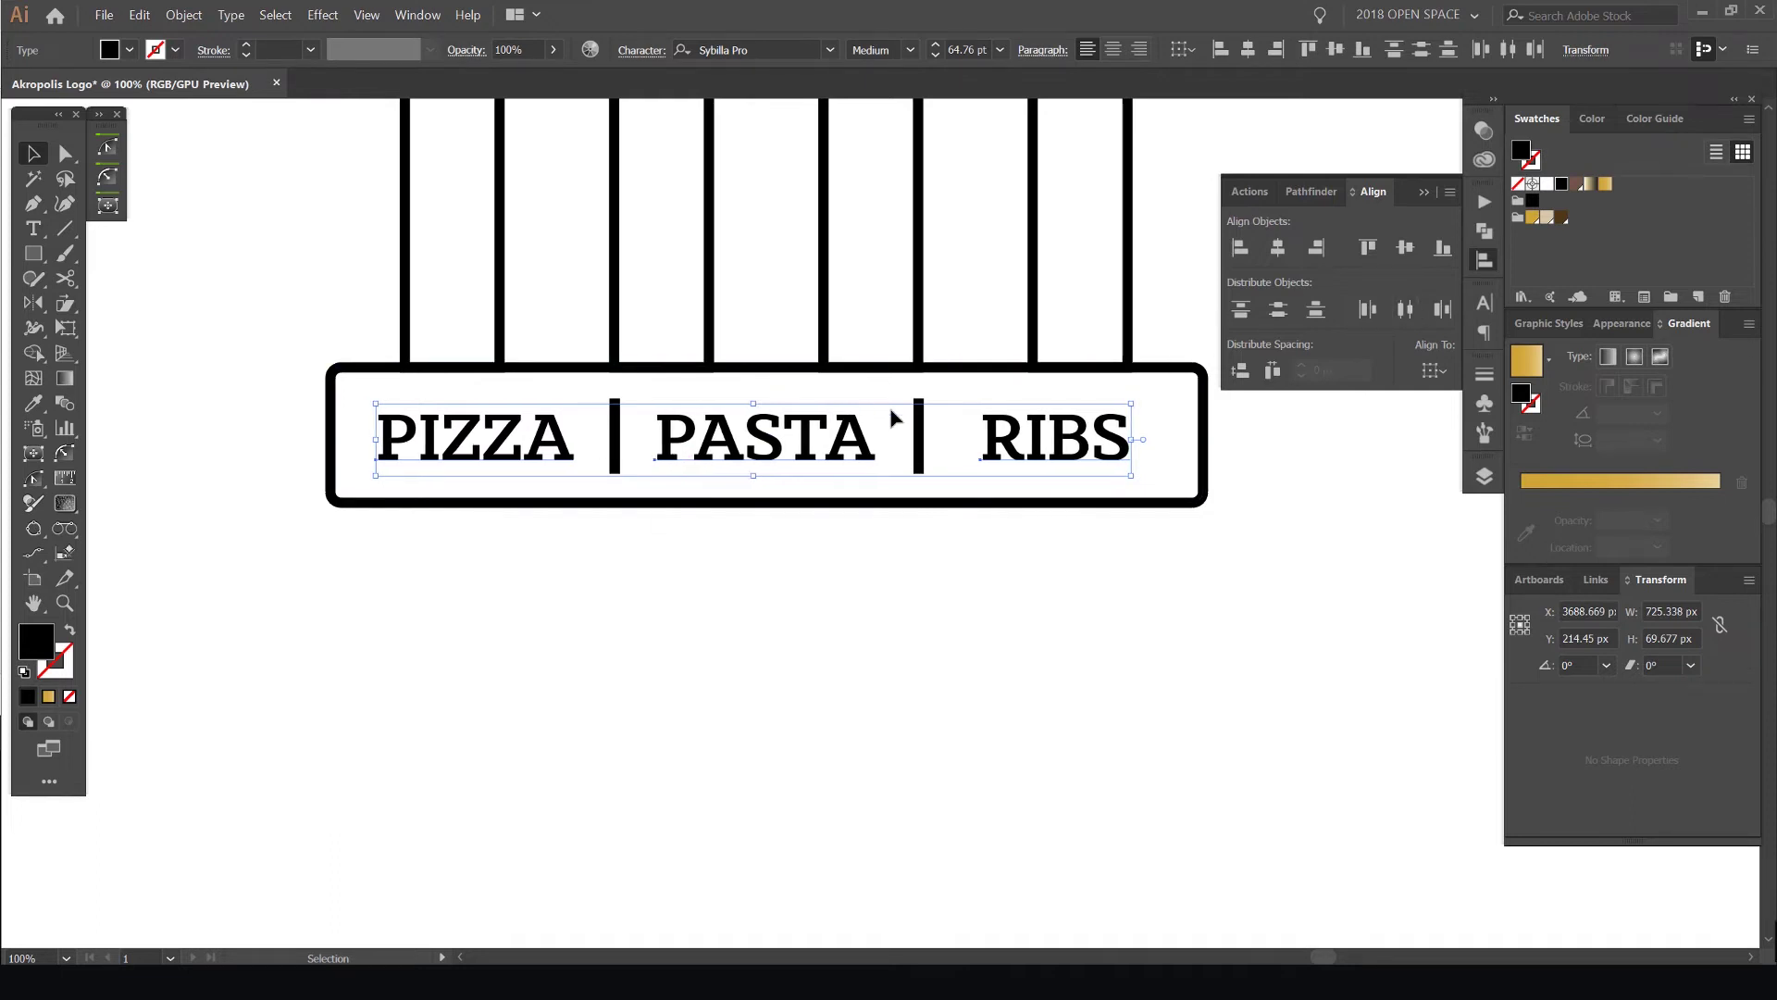
{"action": "key", "text": "Left"}
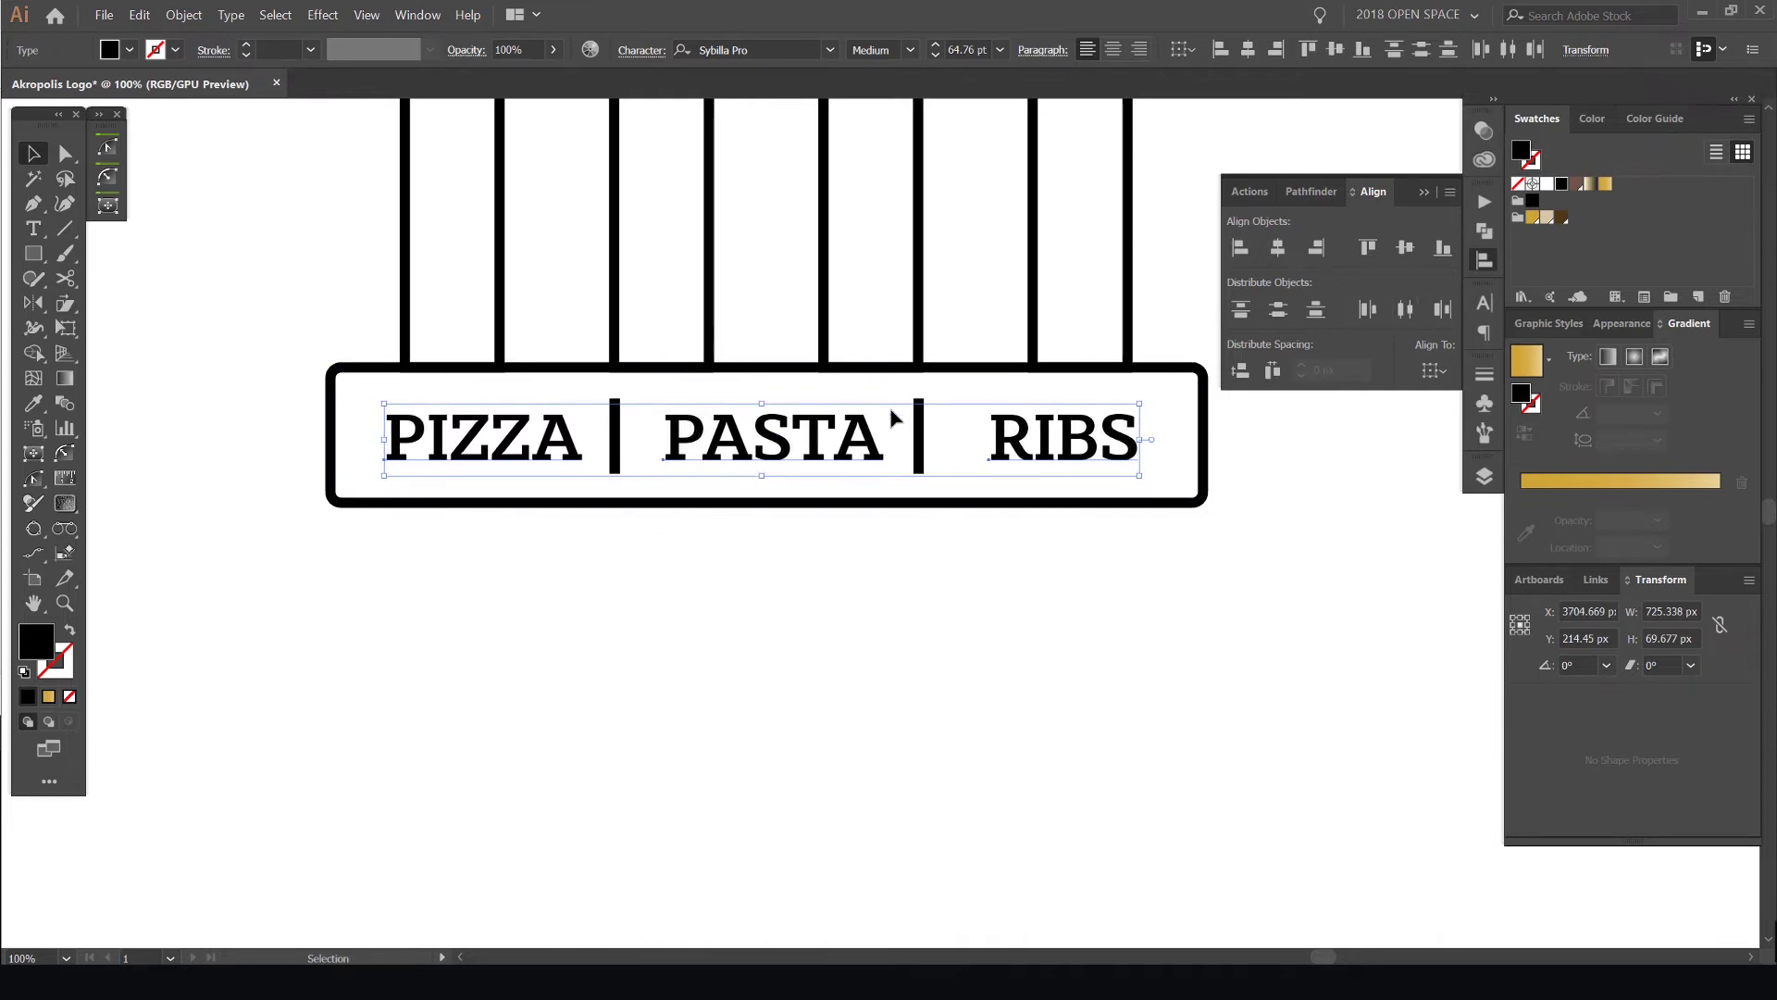
Nudge both divider lines beside PASTA together slightly to the right within the base
{"action": "left_click", "coordinate": [1485, 259]}
{"action": "key", "text": "ctrl+plus"}
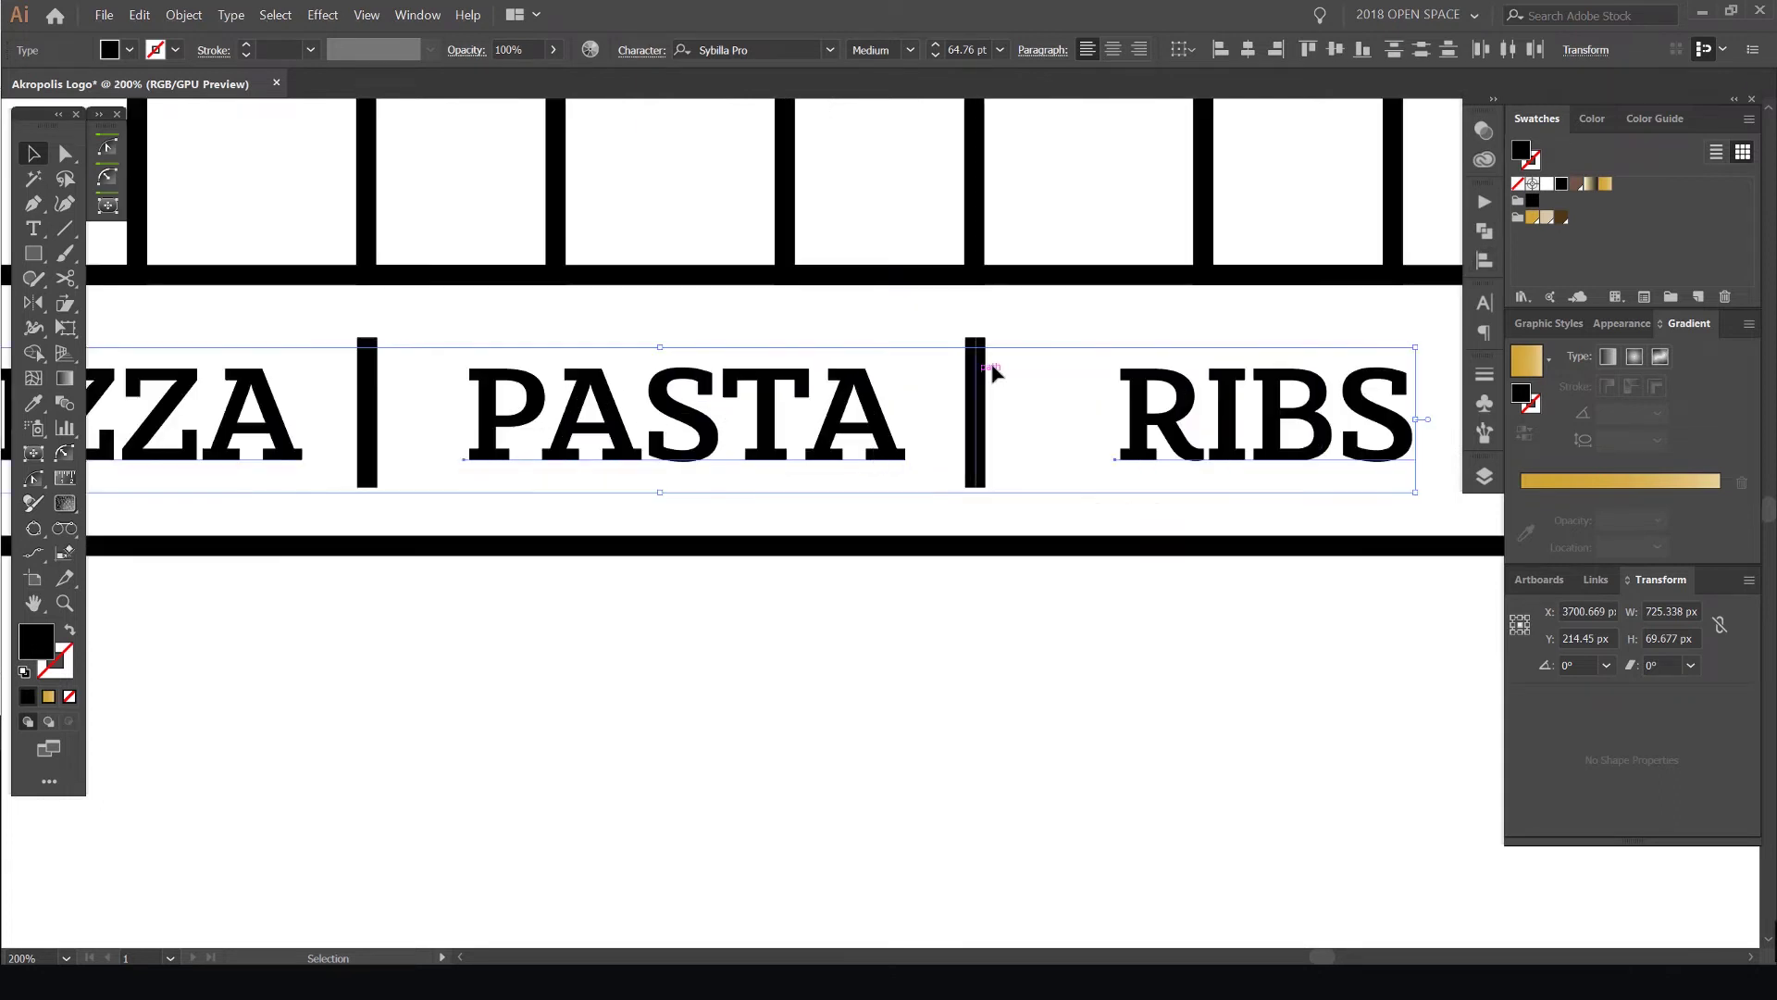
{"action": "left_click", "coordinate": [976, 371]}
{"action": "left_click", "coordinate": [370, 350], "text": "shift"}
{"action": "key", "text": "Right"}
{"action": "key", "text": "Right"}
{"action": "key", "text": "Right"}
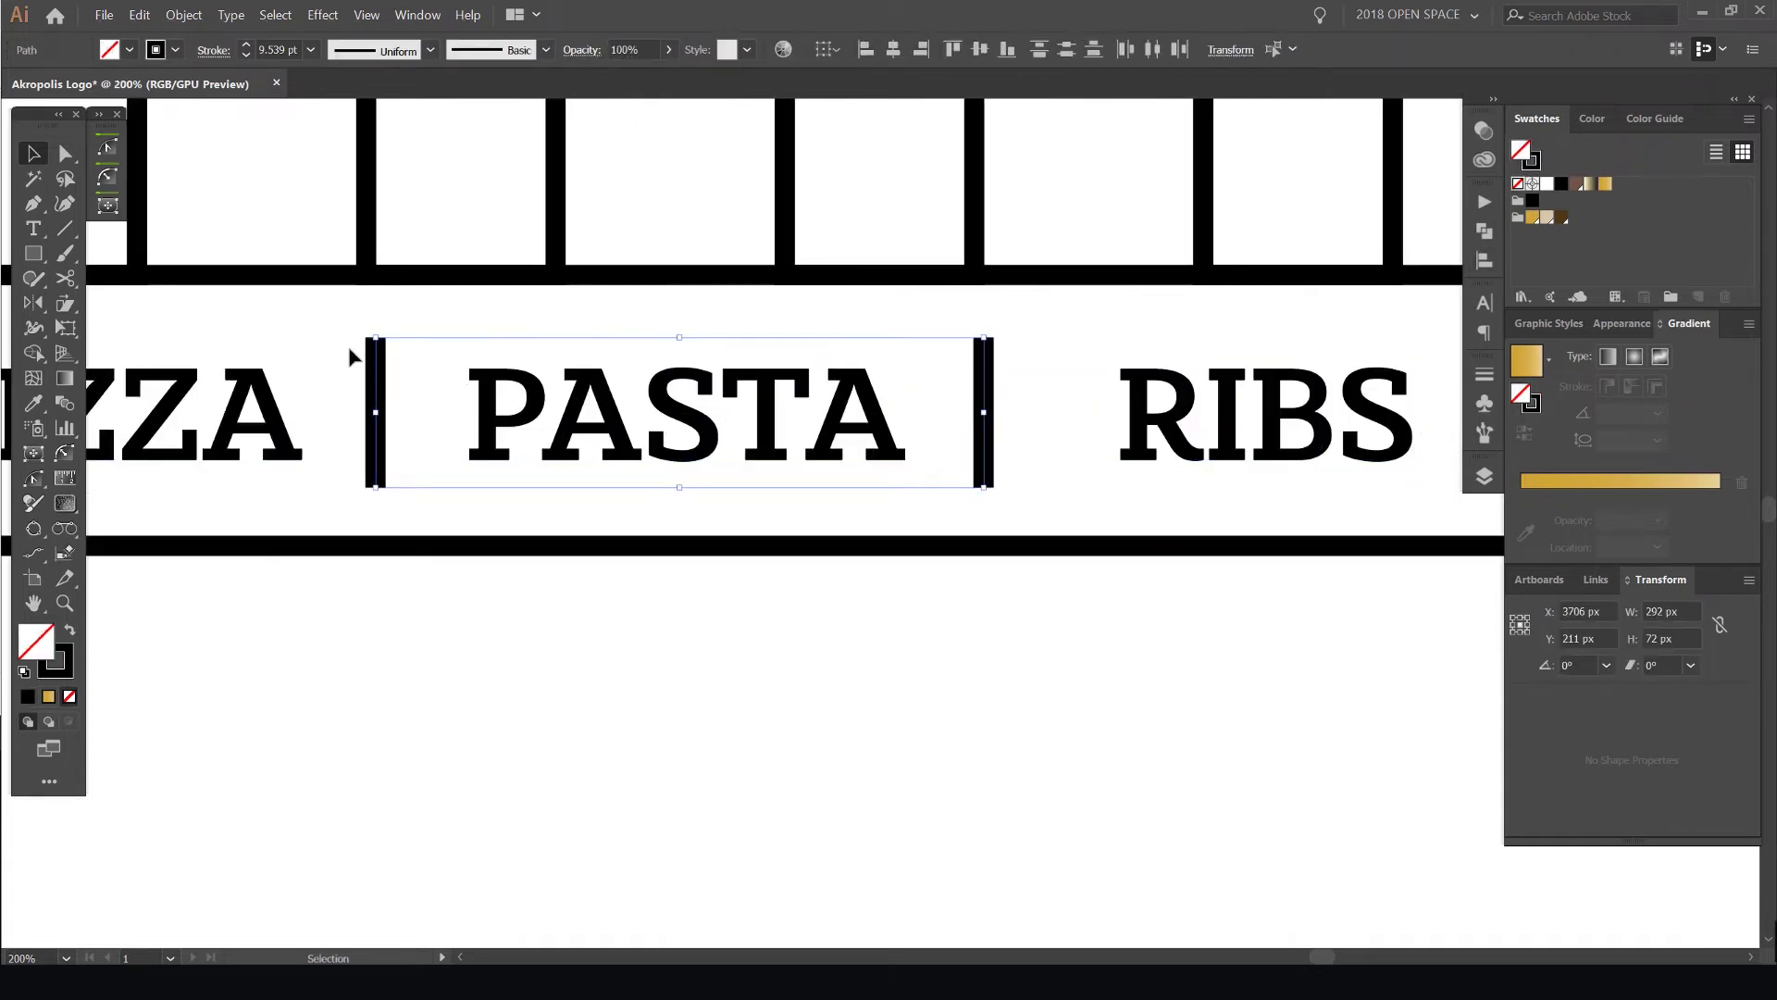
{"action": "key", "text": "Left"}
{"action": "left_click", "coordinate": [598, 647]}
{"action": "scroll", "coordinate": [805, 643], "scroll_direction": "down", "scroll_amount": 3}
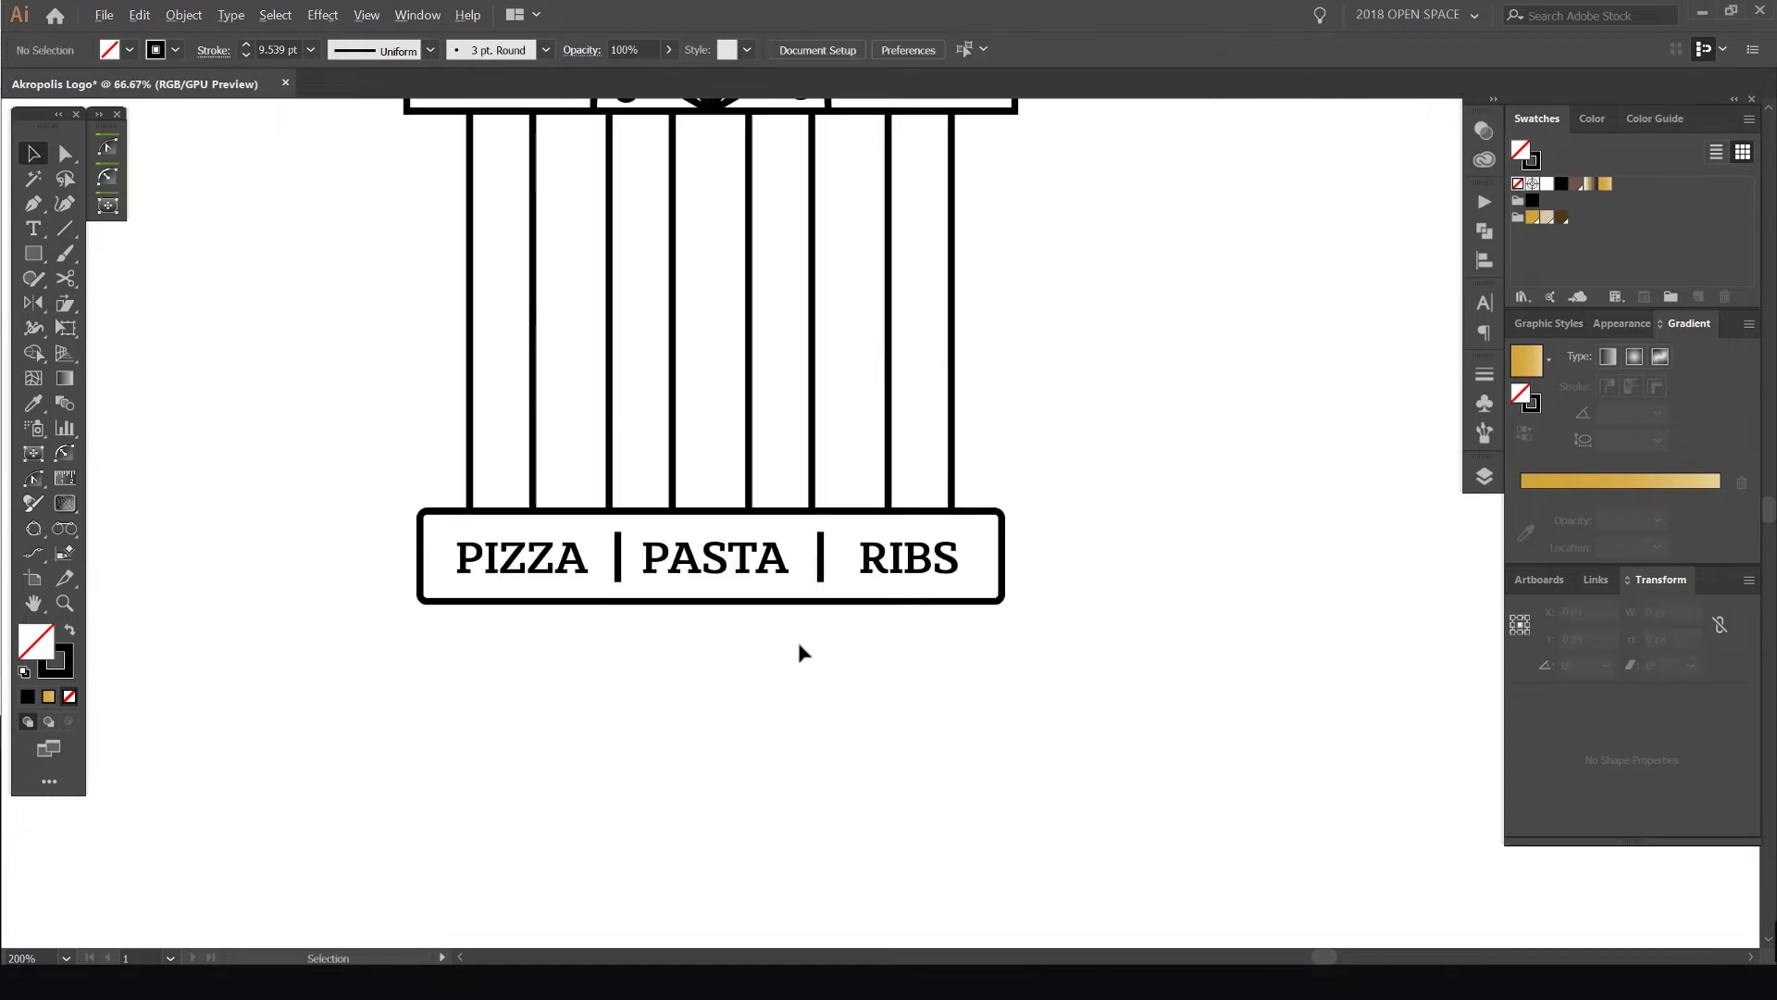
Fine-tune both dividers together with a slight nudge to the left, centering the pair at about X 3714 px
{"action": "scroll", "coordinate": [789, 617], "scroll_direction": "up", "scroll_amount": 2}
{"action": "scroll", "coordinate": [833, 588], "scroll_direction": "down", "scroll_amount": 3}
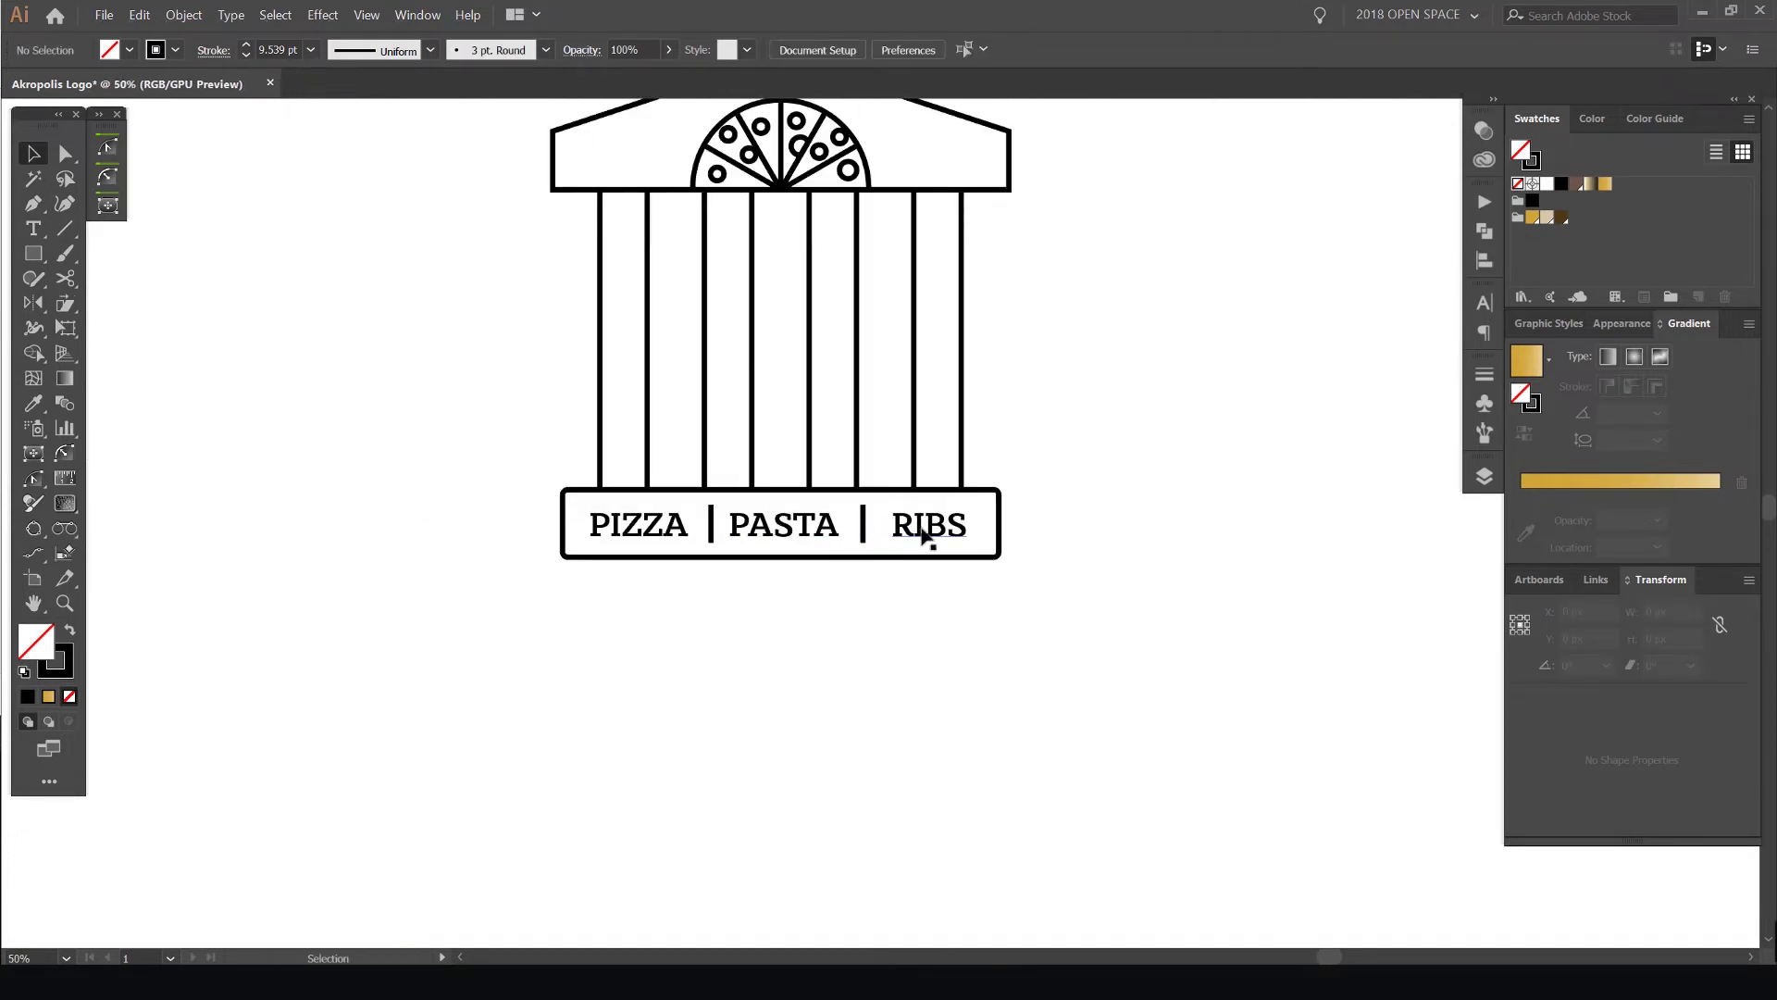
{"action": "scroll", "coordinate": [925, 535], "scroll_direction": "up", "scroll_amount": 3}
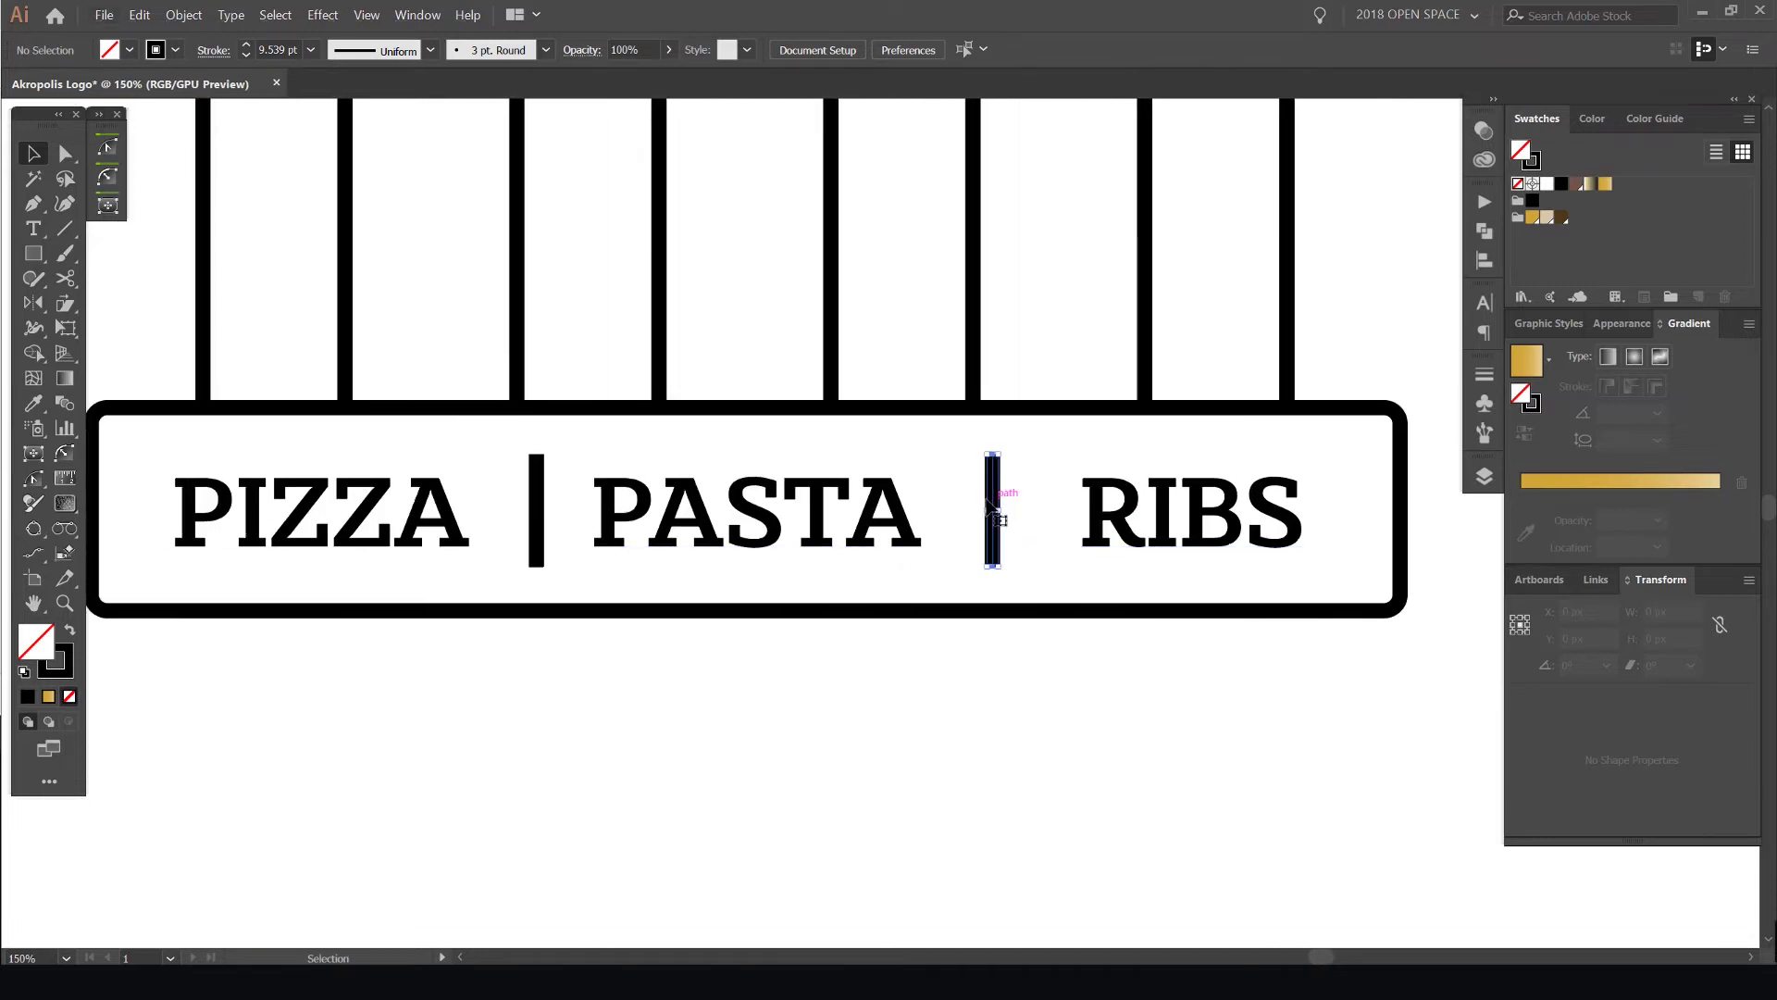
{"action": "left_click", "coordinate": [988, 505]}
{"action": "left_click", "coordinate": [539, 495], "text": "shift"}
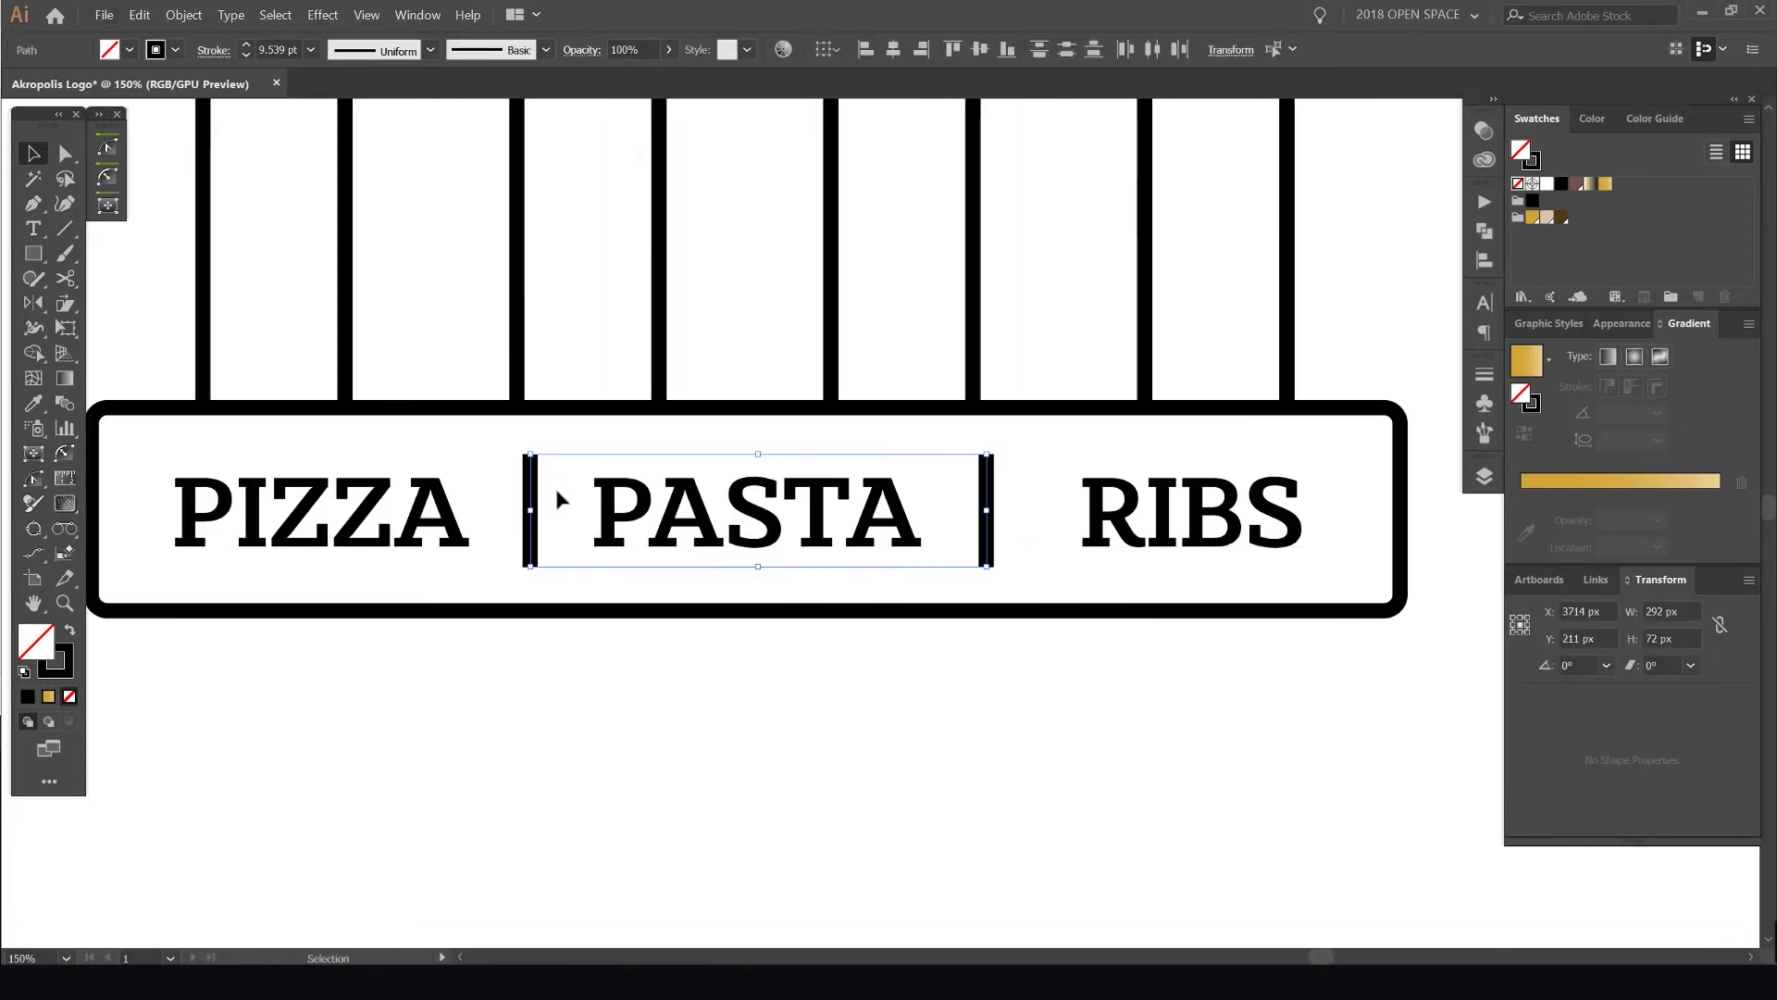
{"action": "left_click", "coordinate": [1022, 509]}
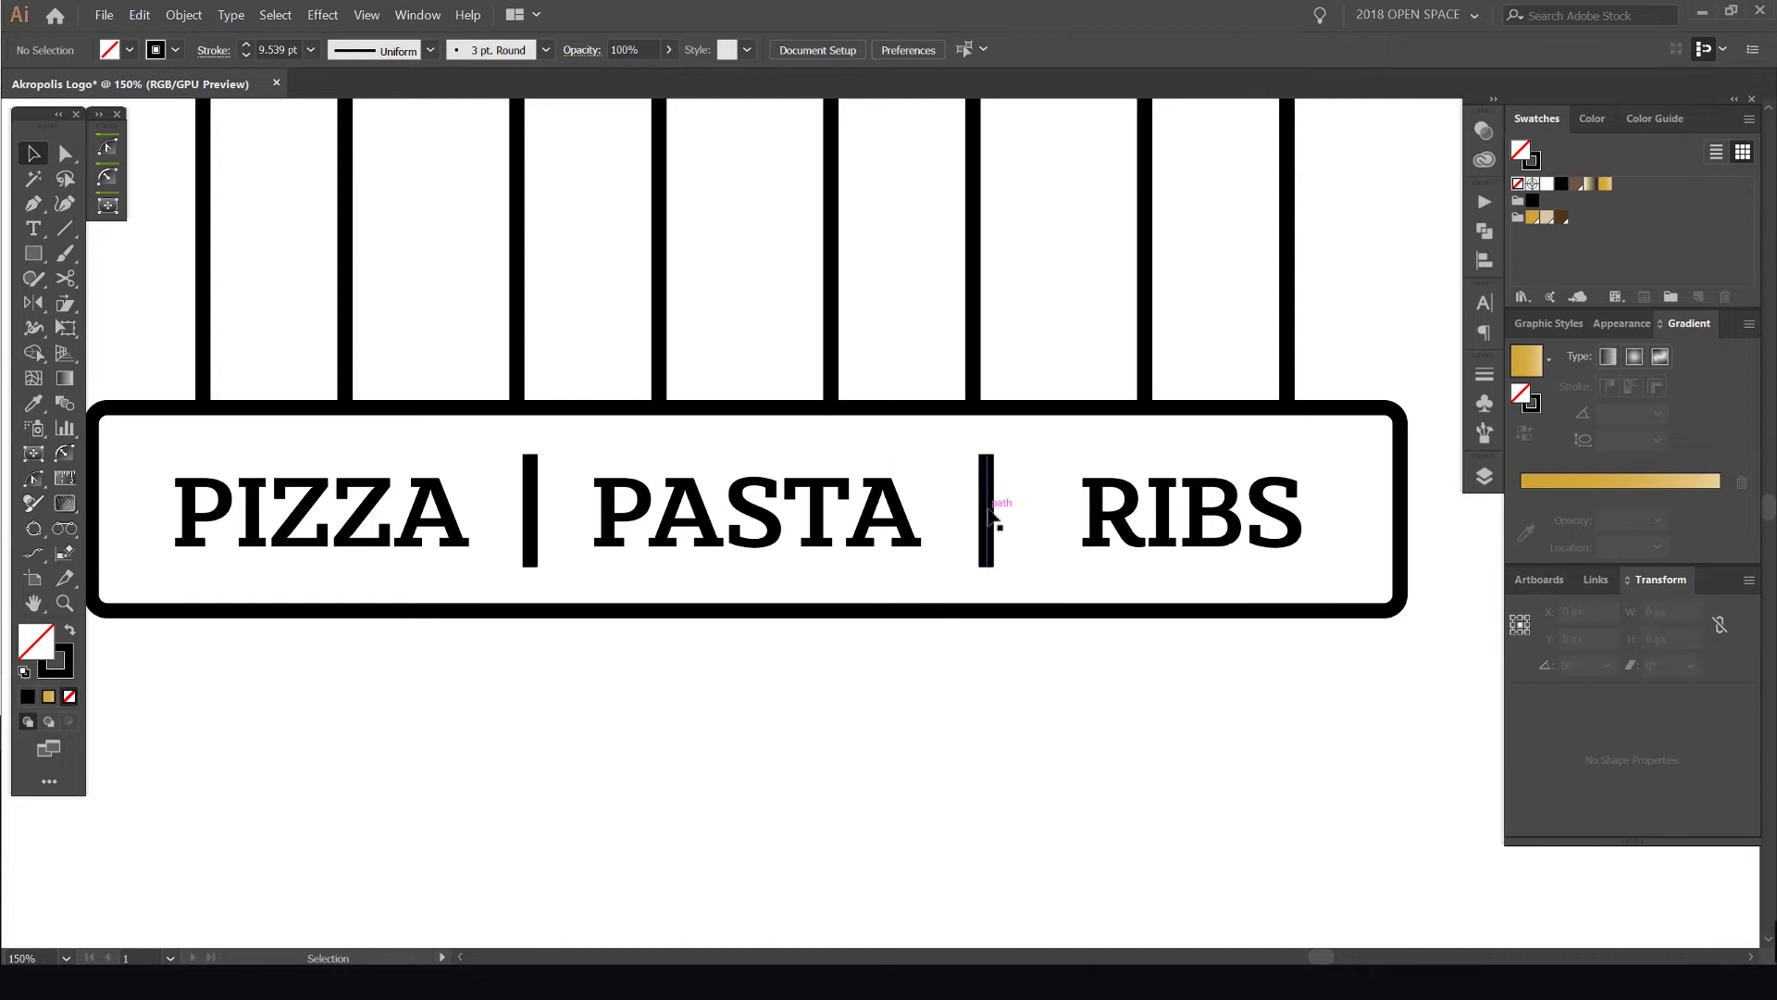
Nudge the divider between PASTA and RIBS to the right, to about X 3872 px
{"action": "left_click", "coordinate": [989, 516]}
{"action": "key", "text": "Right"}
{"action": "key", "text": "Right"}
{"action": "key", "text": "Right"}
{"action": "key", "text": "Right"}
{"action": "key", "text": "Right"}
{"action": "key", "text": "Right"}
{"action": "key", "text": "Right"}
{"action": "key", "text": "Right"}
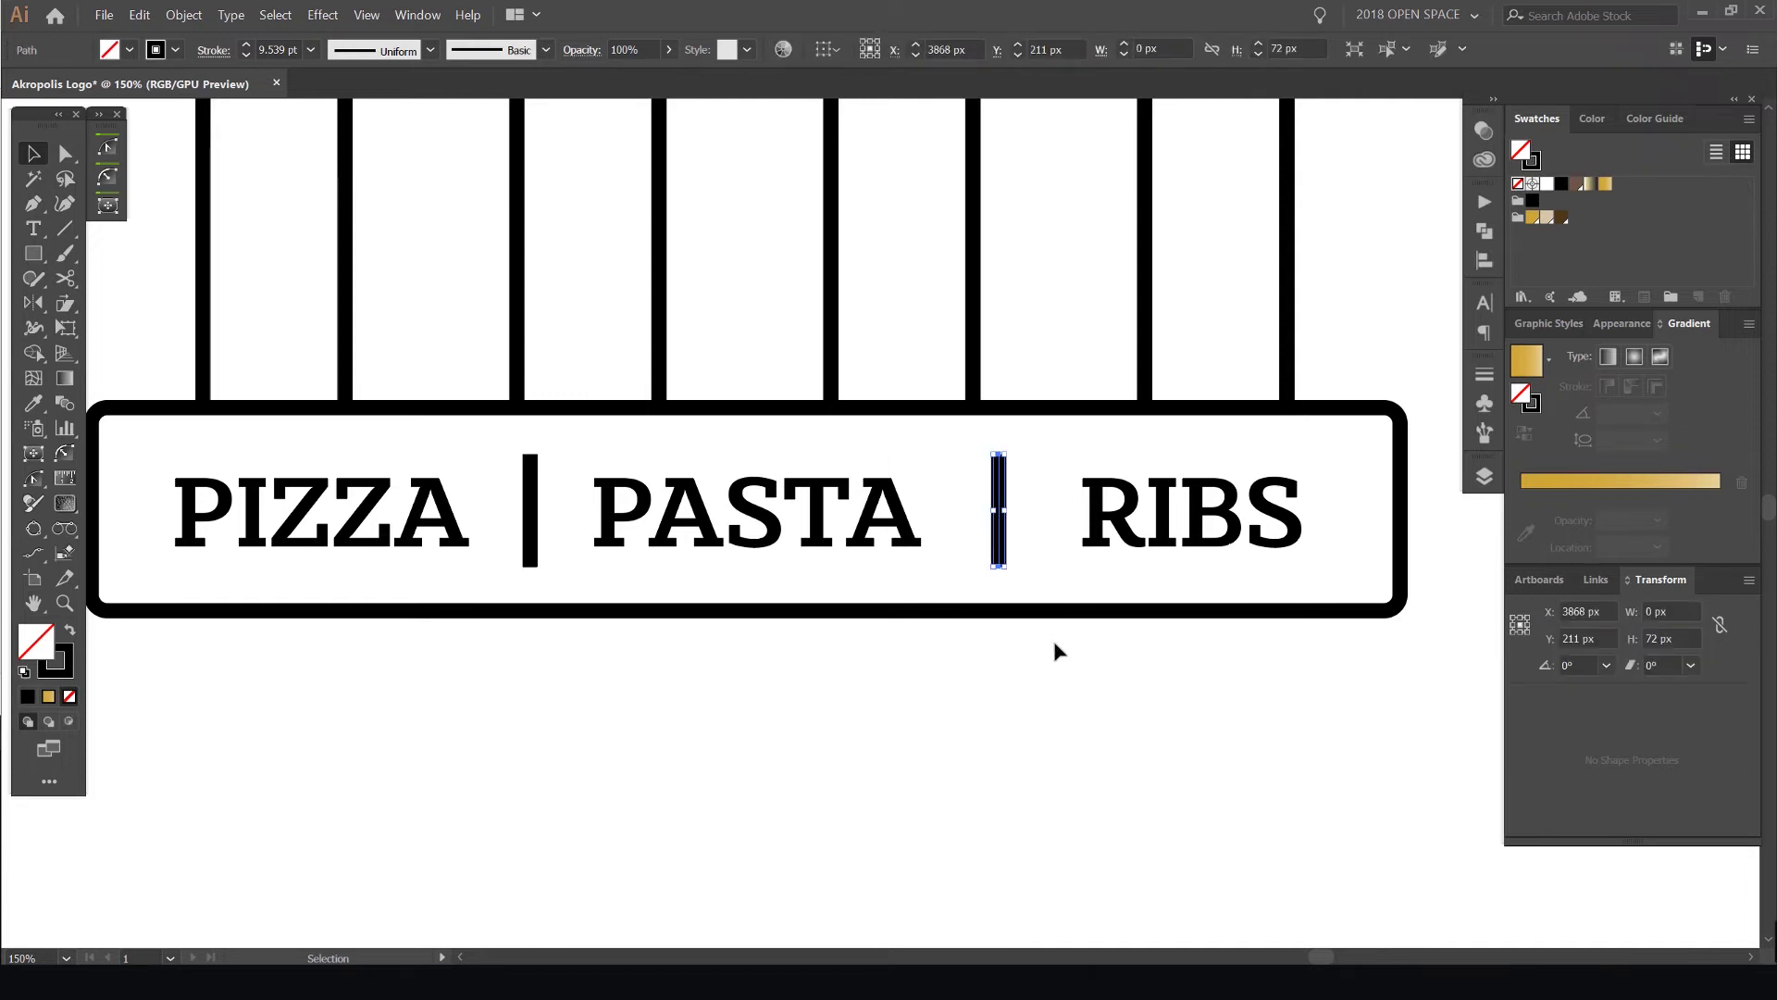
{"action": "key", "text": "Right"}
{"action": "key", "text": "Right"}
{"action": "key", "text": "Right"}
{"action": "key", "text": "Right"}
{"action": "scroll", "coordinate": [1074, 661], "scroll_direction": "down", "scroll_amount": 2}
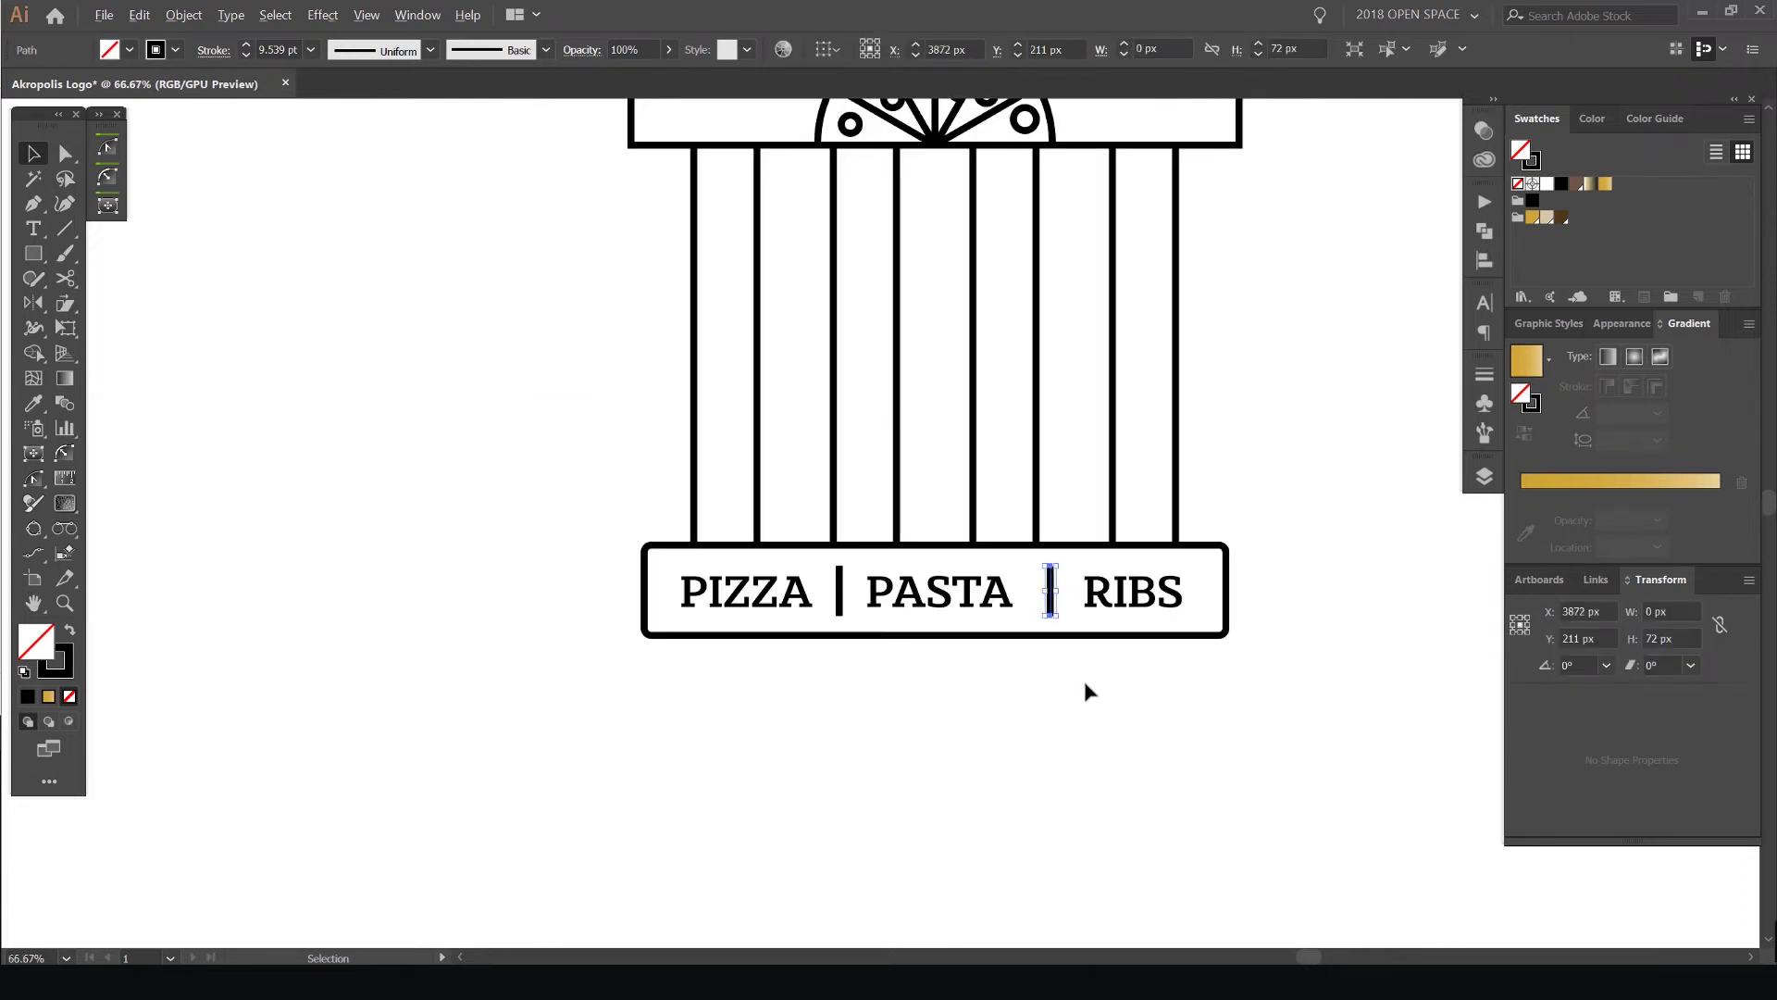
Nudge the PASTA label slightly right so it is centered between the two dividers
{"action": "left_click", "coordinate": [1085, 687]}
{"action": "scroll", "coordinate": [1120, 689], "scroll_direction": "down", "scroll_amount": 2}
{"action": "left_click_drag", "start_coordinate": [1208, 686], "coordinate": [1192, 679]}
{"action": "scroll", "coordinate": [1044, 651], "scroll_direction": "up", "scroll_amount": 3}
{"action": "scroll", "coordinate": [1046, 659], "scroll_direction": "up", "scroll_amount": 5}
{"action": "left_click", "coordinate": [1050, 567]}
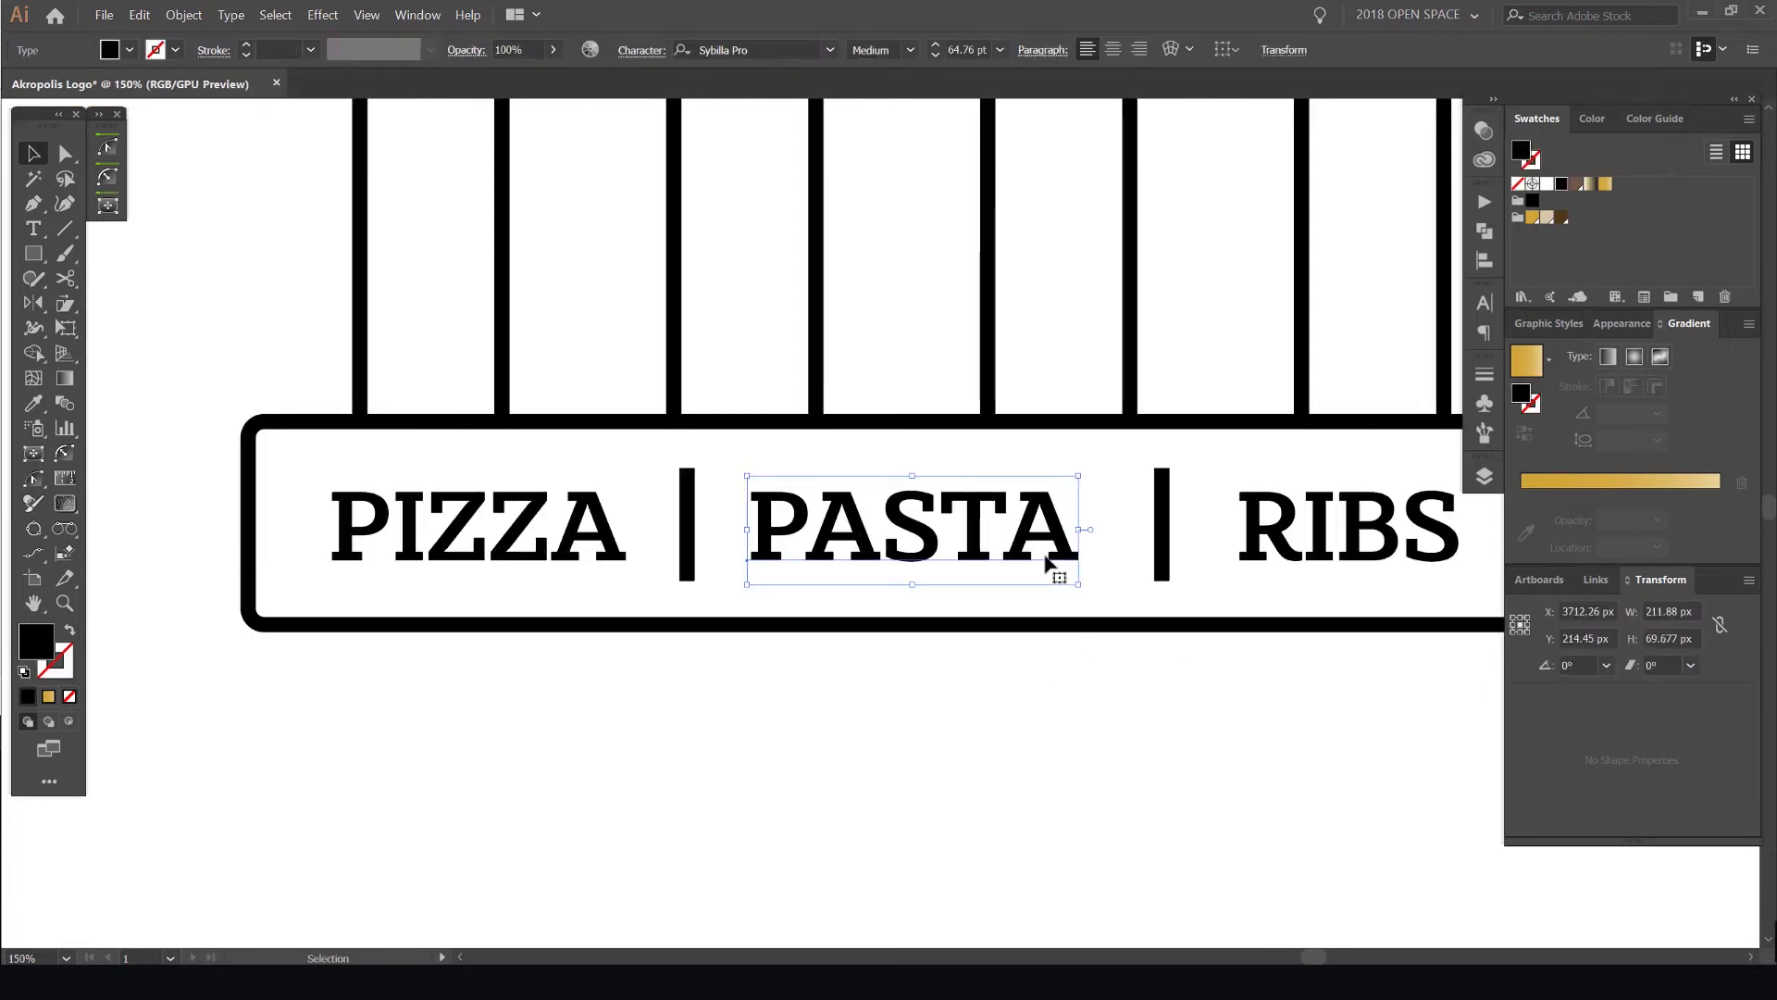
{"action": "left_click", "coordinate": [915, 718]}
{"action": "scroll", "coordinate": [914, 719], "scroll_direction": "down", "scroll_amount": 6}
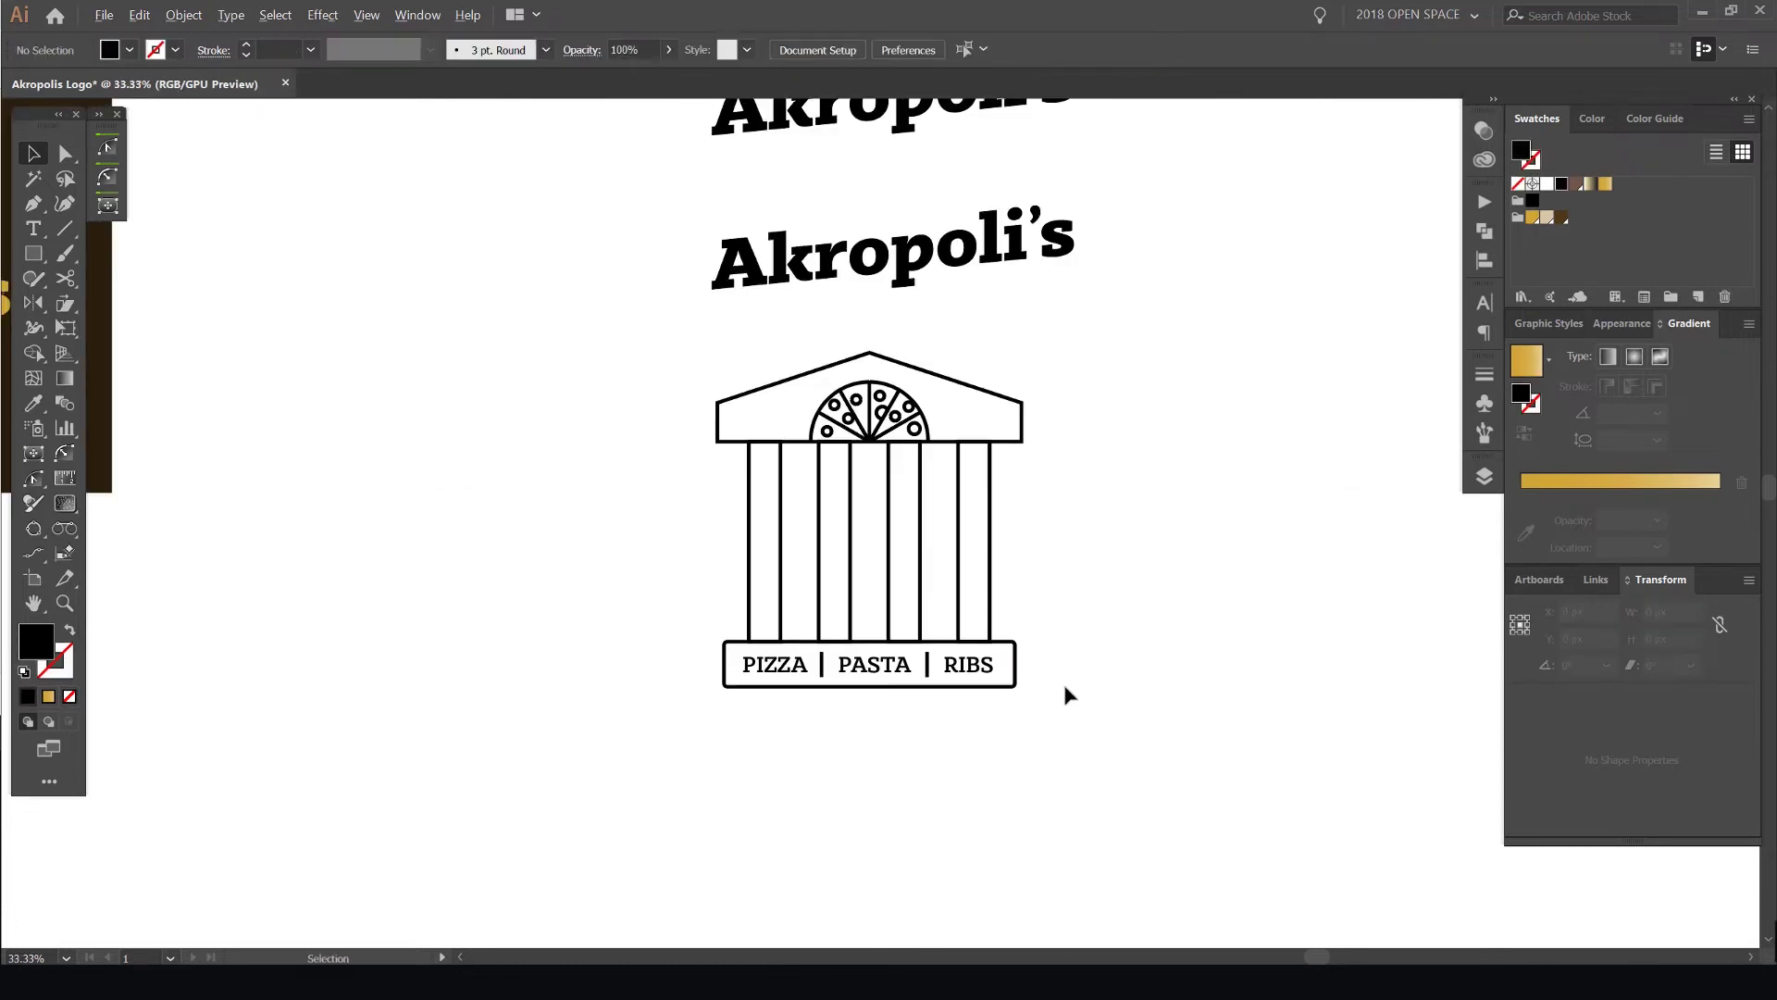
Move the lowest slanted Akropoli's wordmark onto the temple's columns and enlarge it until it extends past both sides
{"action": "left_click_drag", "start_coordinate": [1152, 366], "coordinate": [1101, 371]}
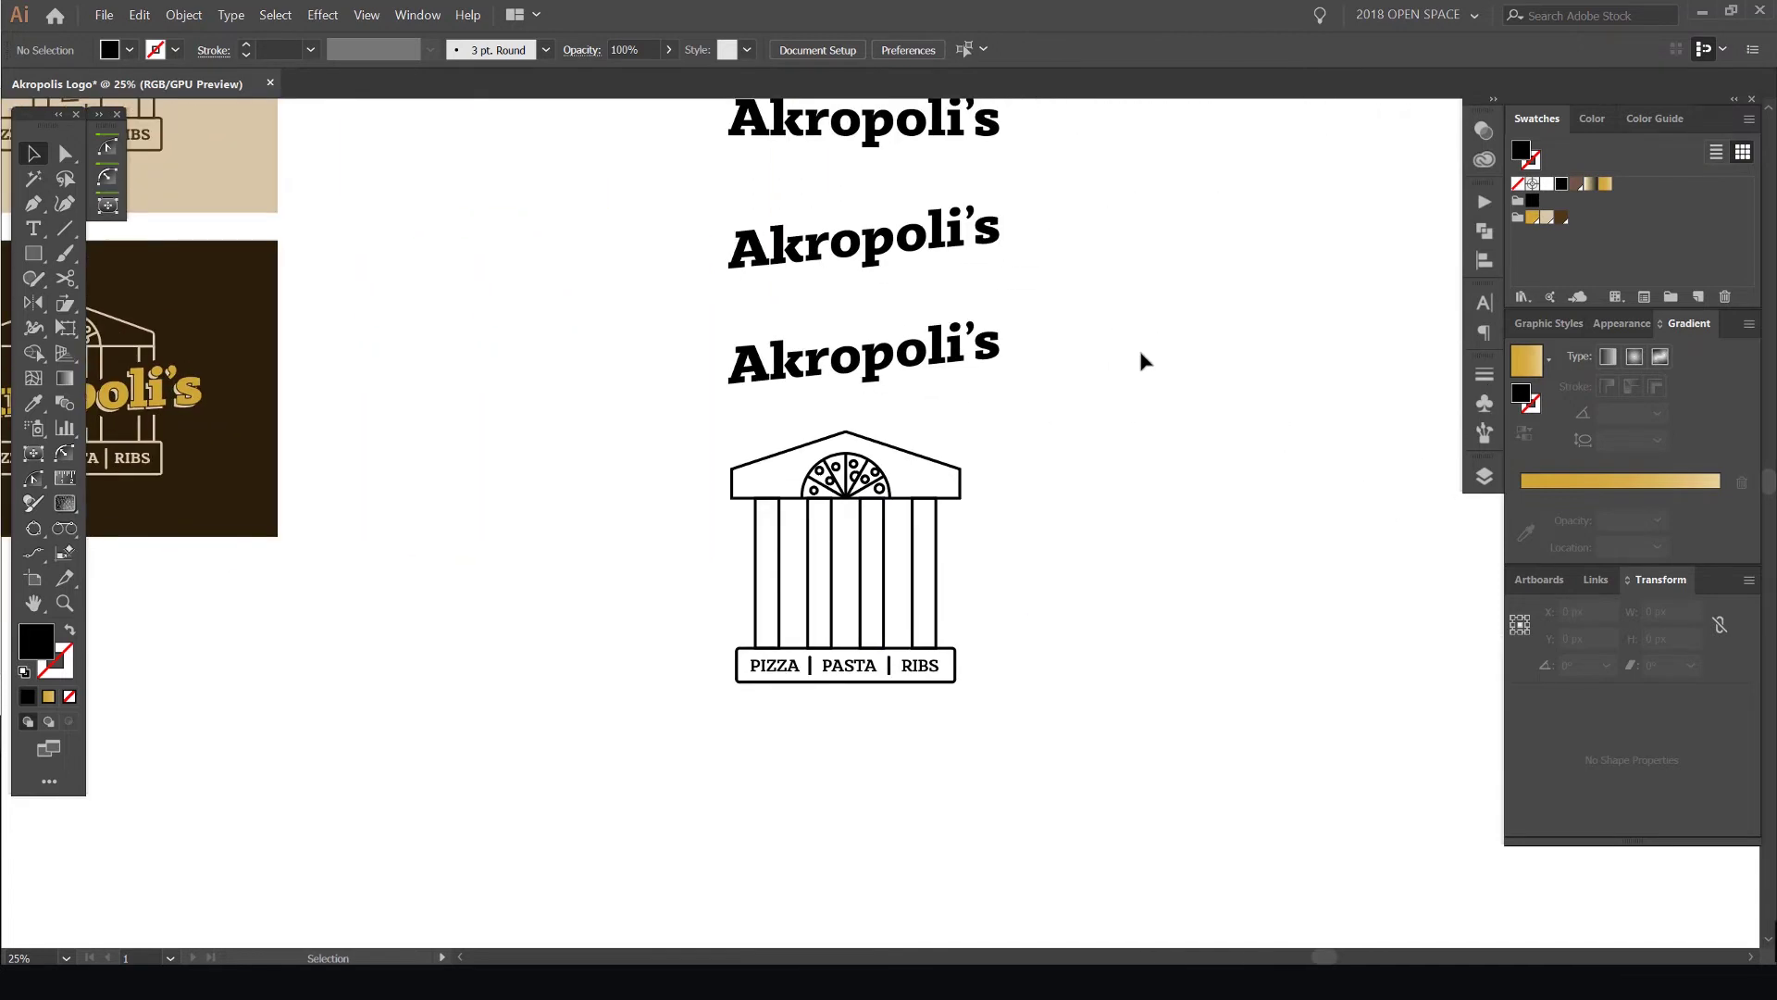
{"action": "left_click_drag", "start_coordinate": [956, 348], "coordinate": [946, 551]}
{"action": "key", "text": "ctrl+equal"}
{"action": "key", "text": "ctrl+equal"}
{"action": "key", "text": "ctrl+equal"}
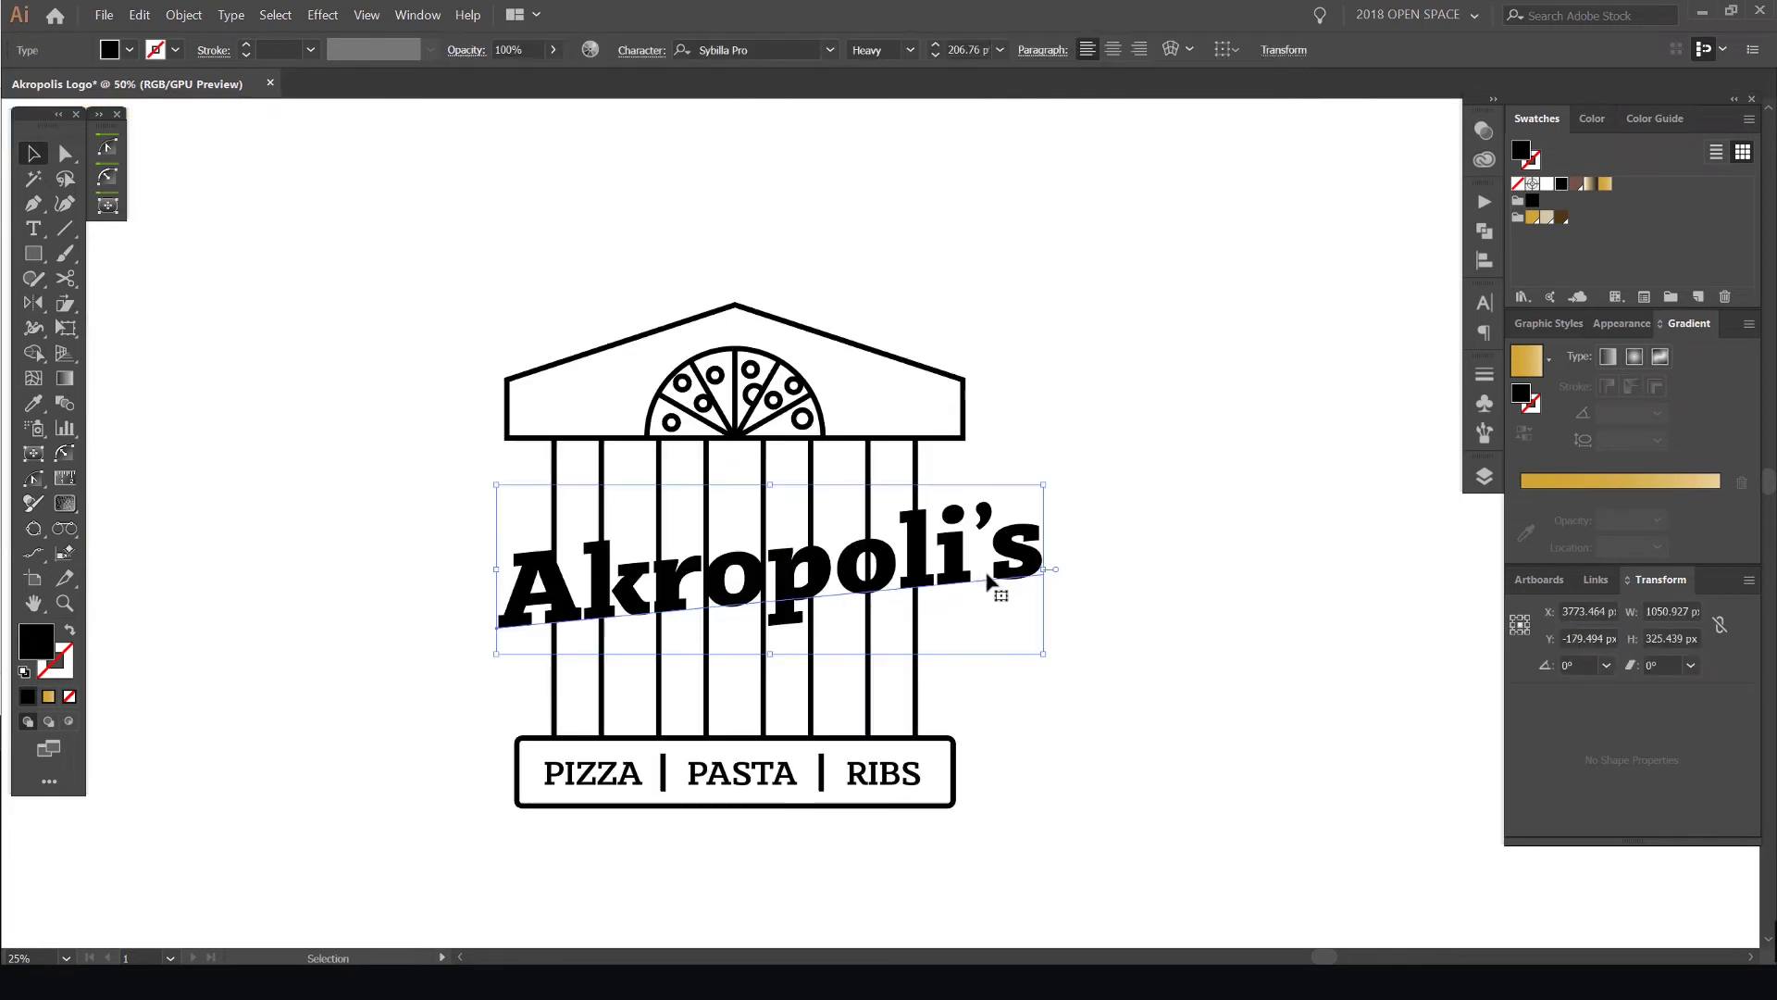
{"action": "left_click_drag", "start_coordinate": [1083, 457], "coordinate": [1057, 484]}
{"action": "left_click_drag", "start_coordinate": [1184, 349], "coordinate": [1373, 233]}
{"action": "left_click_drag", "start_coordinate": [1150, 447], "coordinate": [1114, 511]}
{"action": "left_click_drag", "start_coordinate": [1092, 509], "coordinate": [1091, 546]}
{"action": "scroll", "coordinate": [1140, 444], "scroll_direction": "down", "scroll_amount": 1}
Shorten the temple by moving the pediment, arch window and upper column ends down together, keeping the base in place
{"action": "key", "text": "a"}
{"action": "left_click", "coordinate": [1143, 239]}
{"action": "scroll", "coordinate": [1038, 276], "scroll_direction": "down", "scroll_amount": 1}
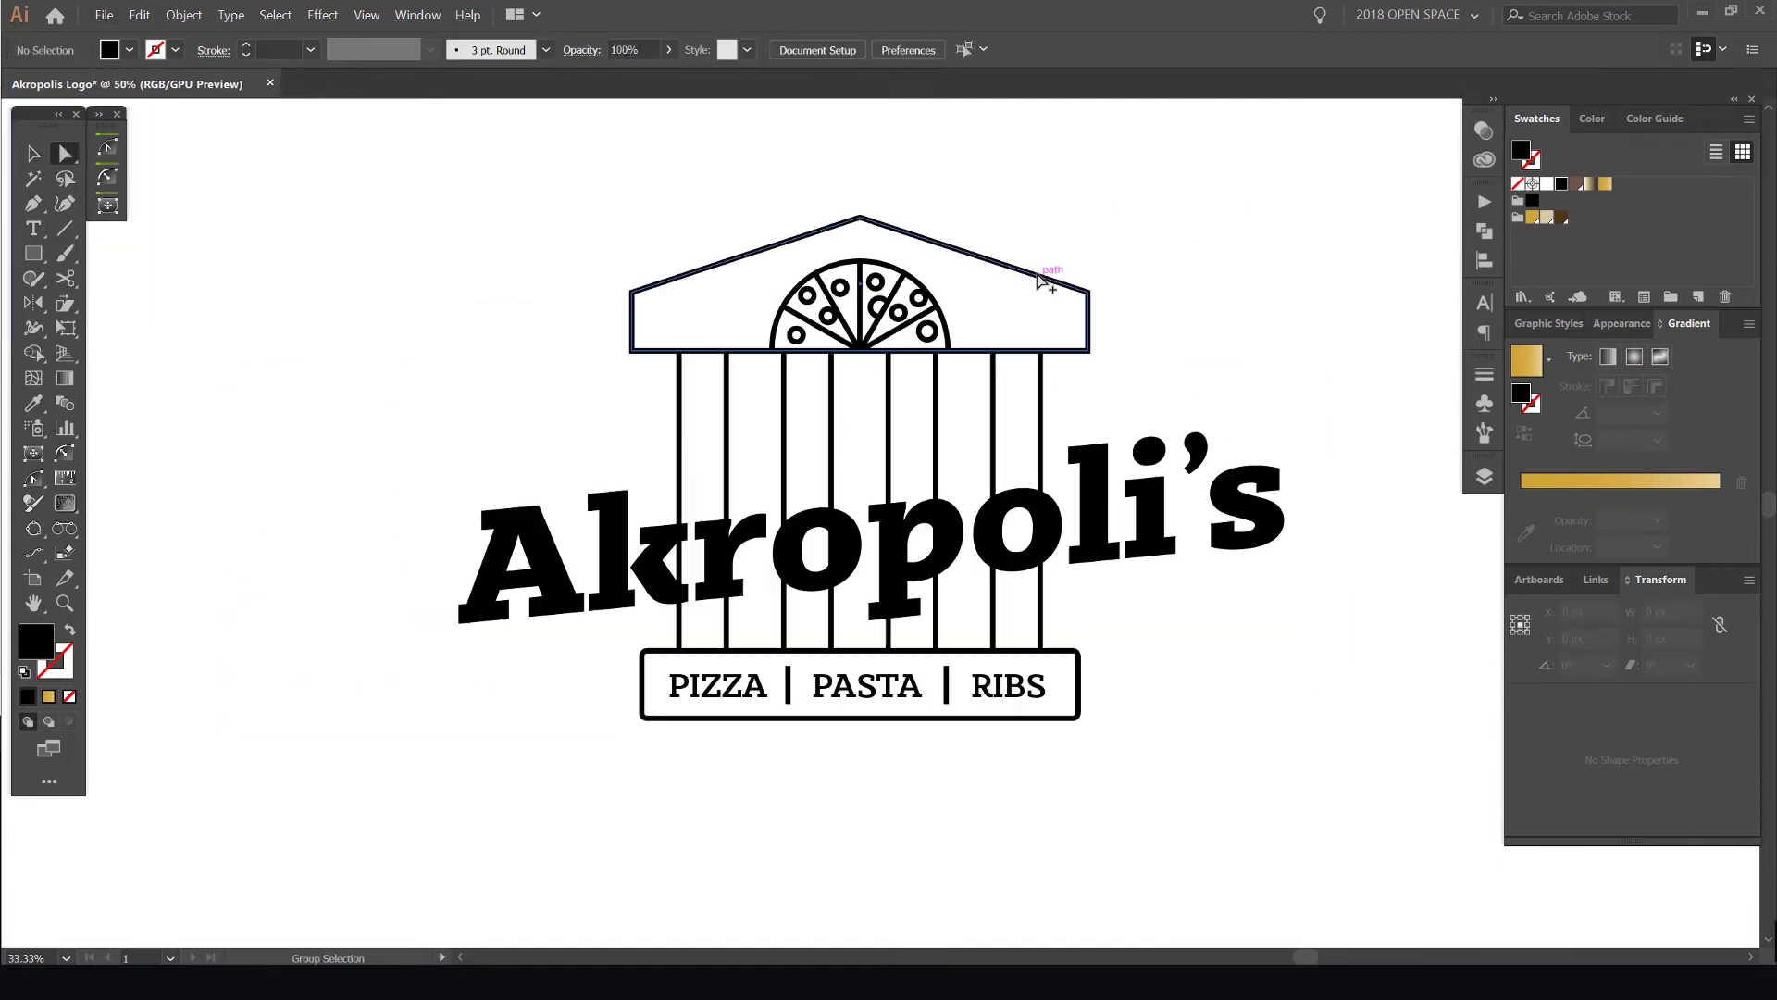
{"action": "scroll", "coordinate": [1038, 275], "scroll_direction": "up", "scroll_amount": 1}
{"action": "left_click_drag", "start_coordinate": [1038, 276], "coordinate": [1021, 295]}
{"action": "left_click", "coordinate": [74, 155]}
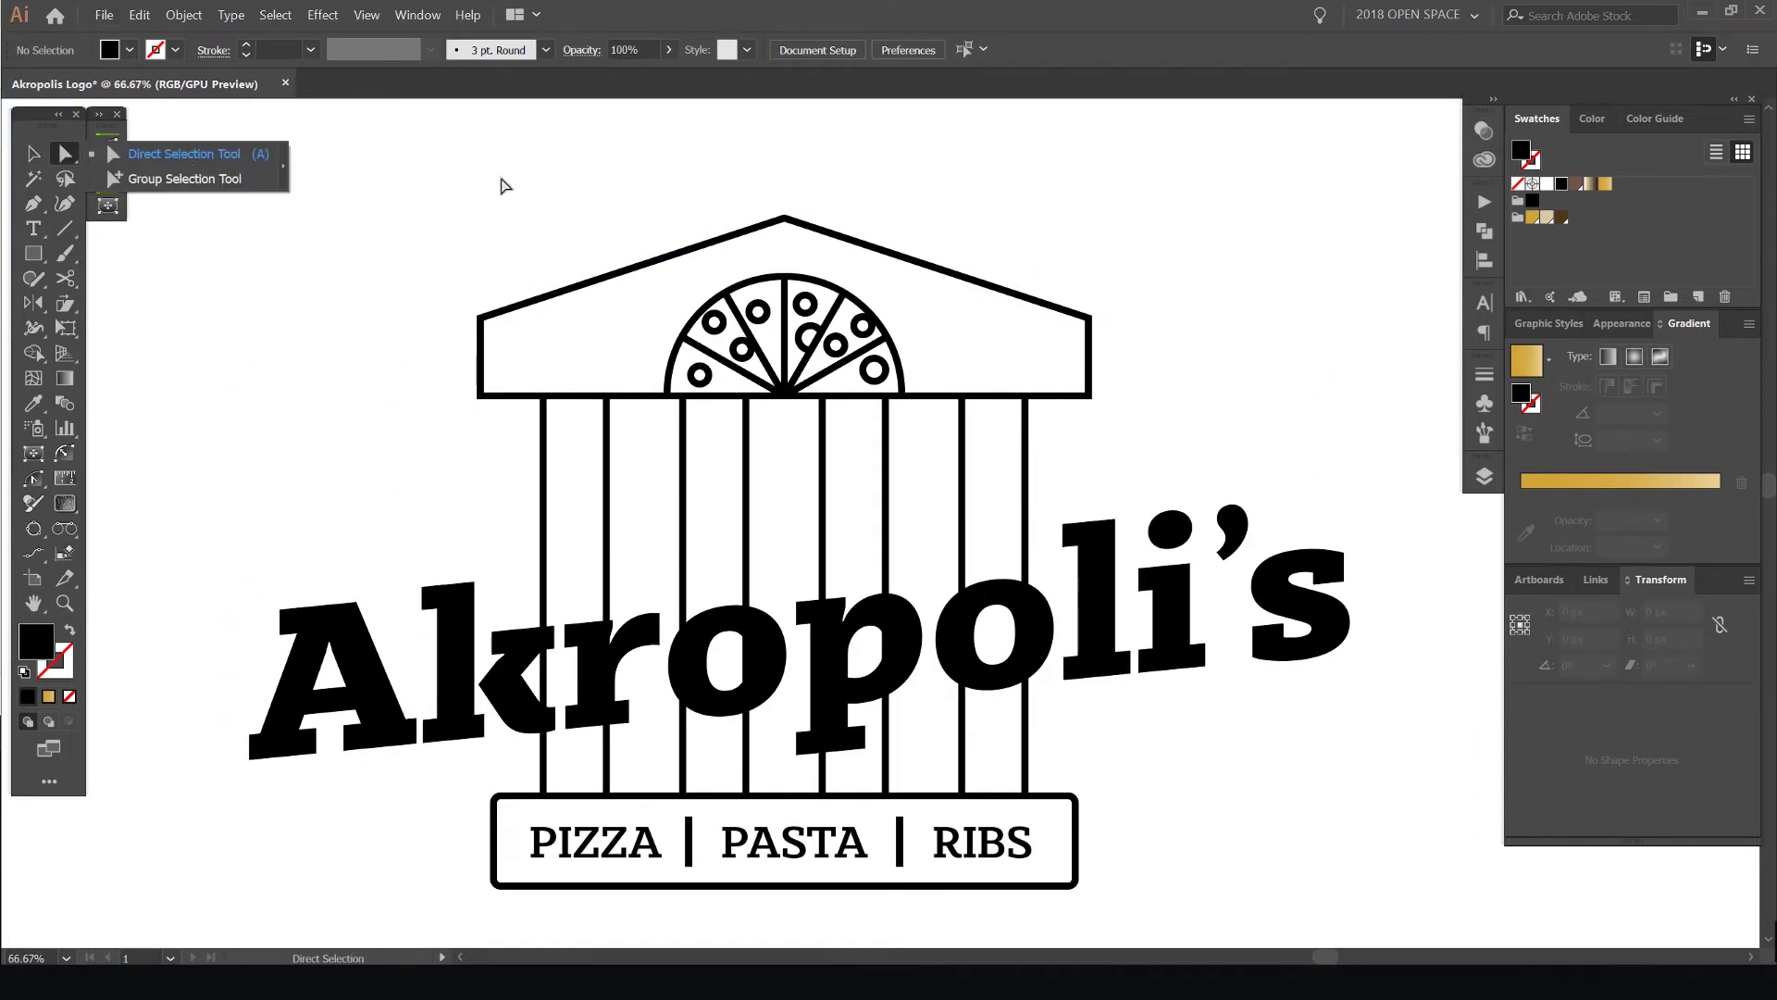
{"action": "left_click", "coordinate": [210, 158]}
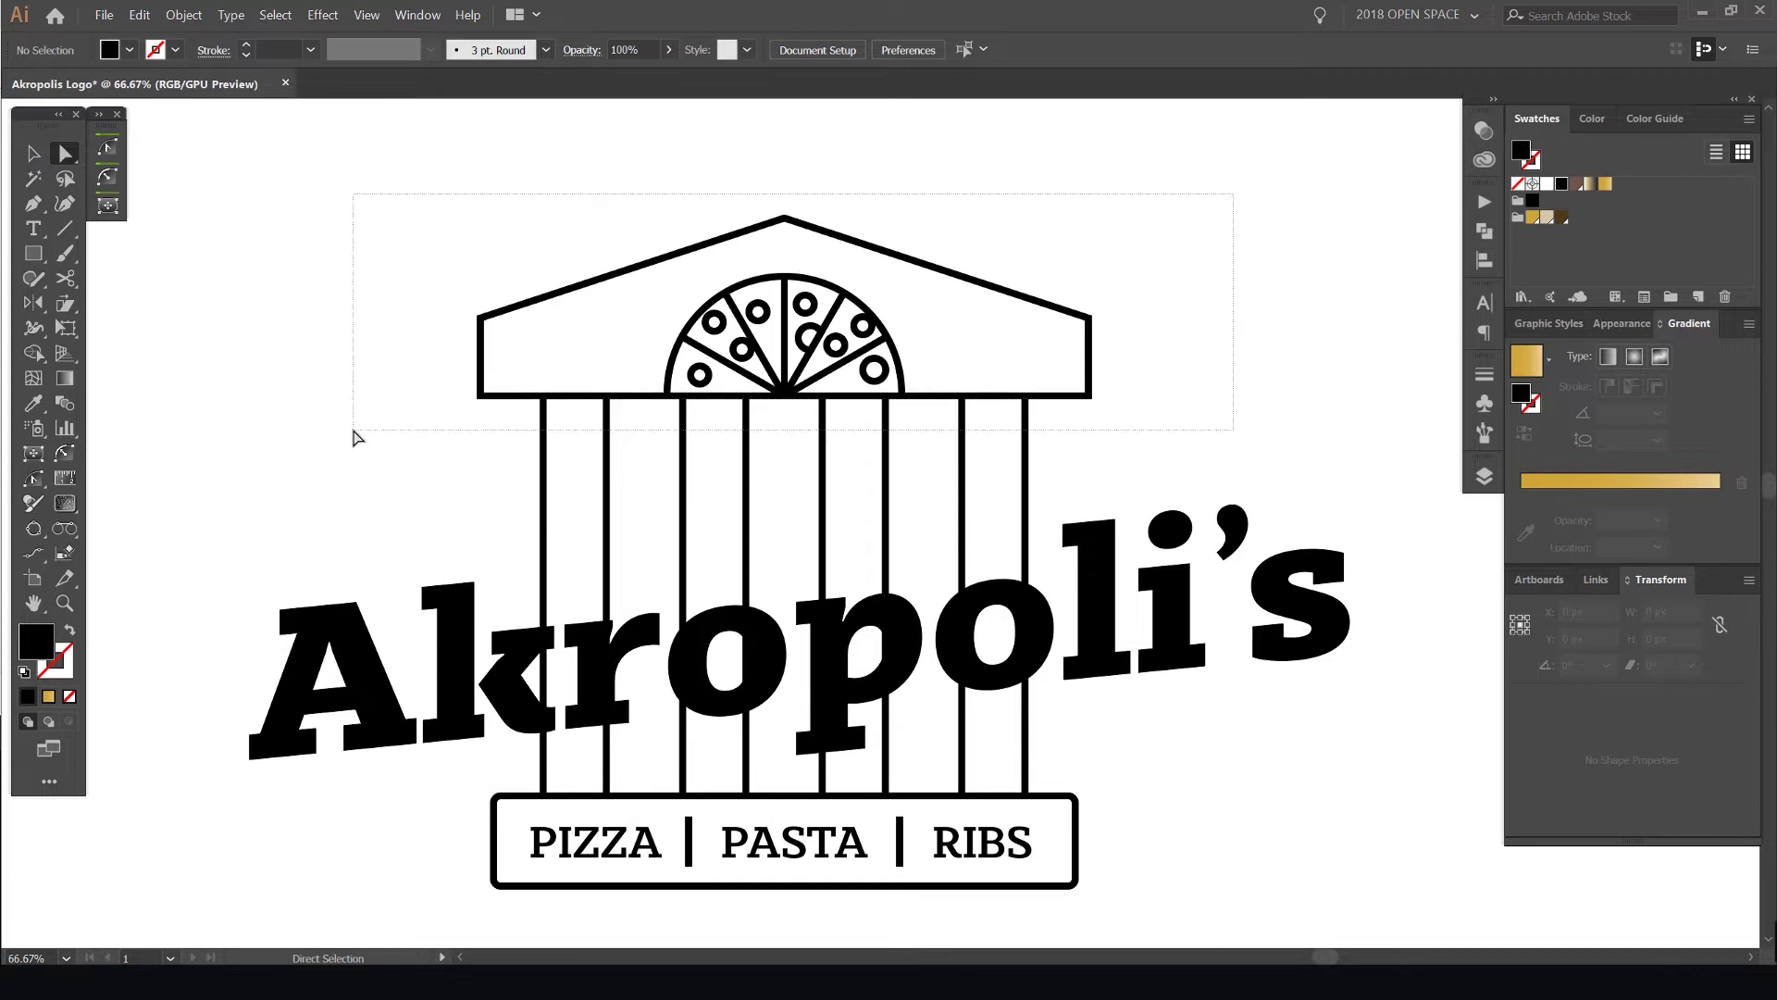
{"action": "left_click_drag", "start_coordinate": [355, 435], "coordinate": [435, 432]}
{"action": "key", "text": "Down"}
{"action": "key", "text": "Down"}
{"action": "key", "text": "Down"}
{"action": "key", "text": "Down"}
{"action": "key", "text": "Down"}
{"action": "key", "text": "Down"}
{"action": "key", "text": "Down"}
{"action": "key", "text": "Down"}
{"action": "key", "text": "Down"}
{"action": "key", "text": "Down"}
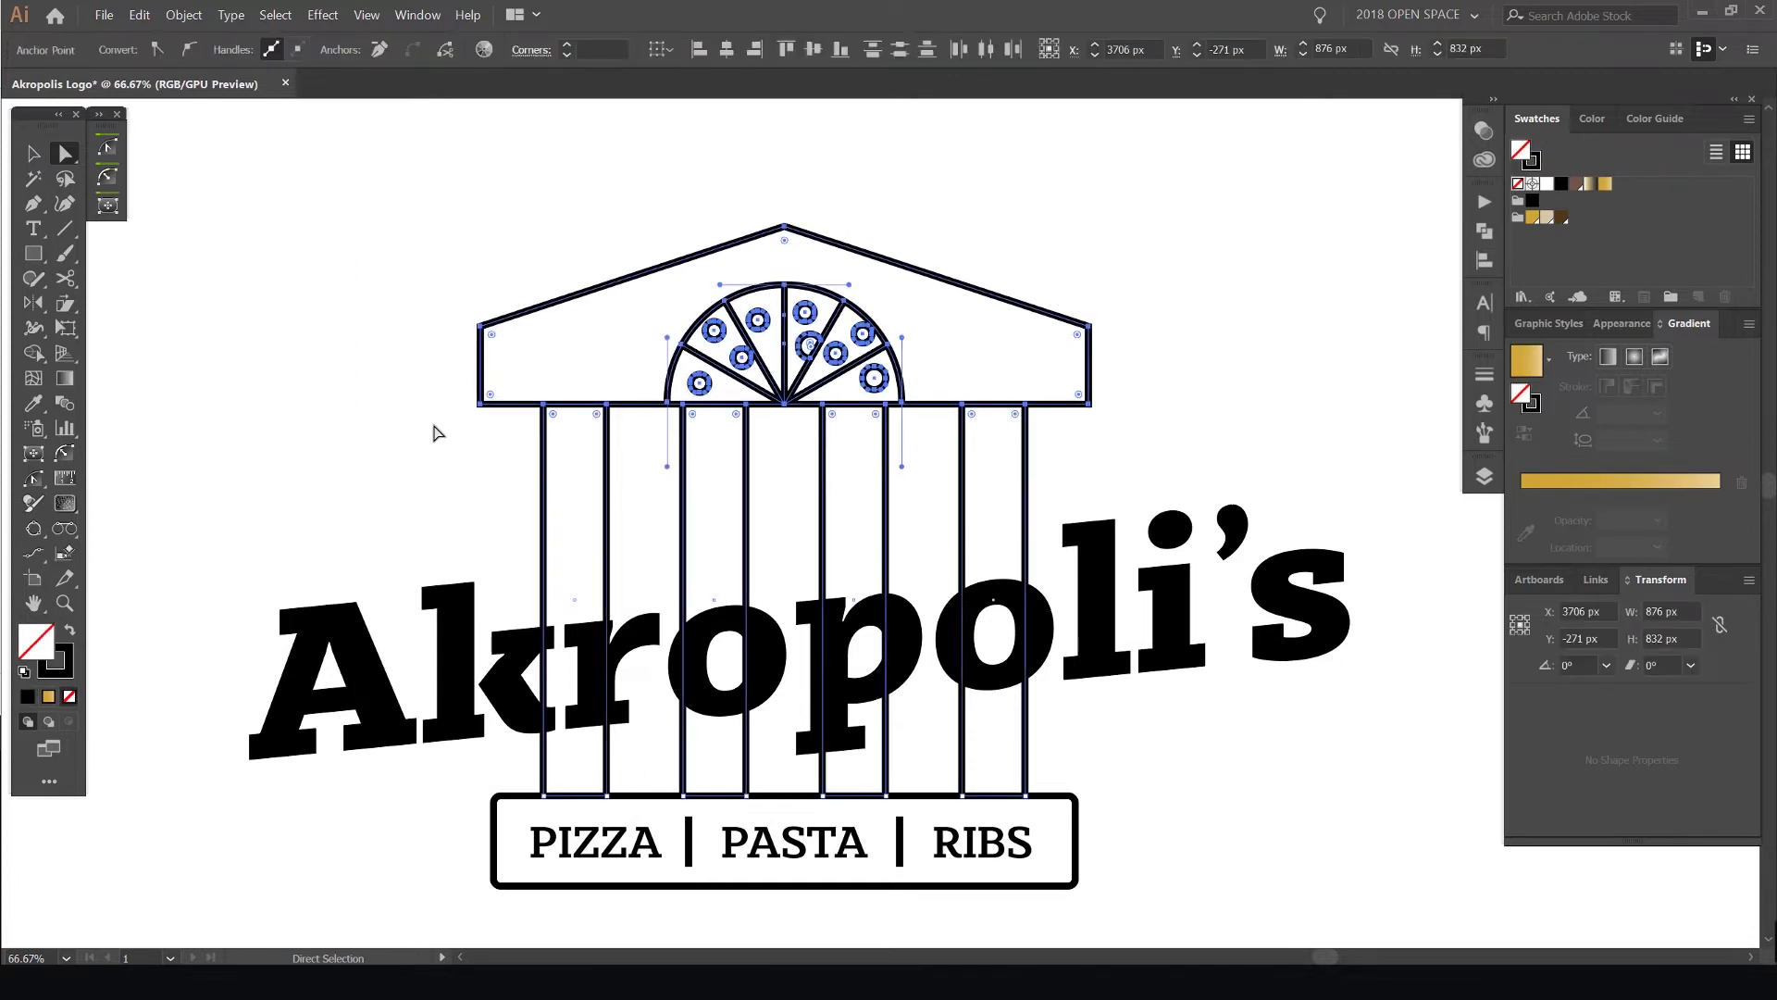
{"action": "key", "text": "Up"}
{"action": "key", "text": "Up"}
{"action": "key", "text": "Up"}
{"action": "key", "text": "Up"}
{"action": "key", "text": "Up"}
{"action": "key", "text": "Up"}
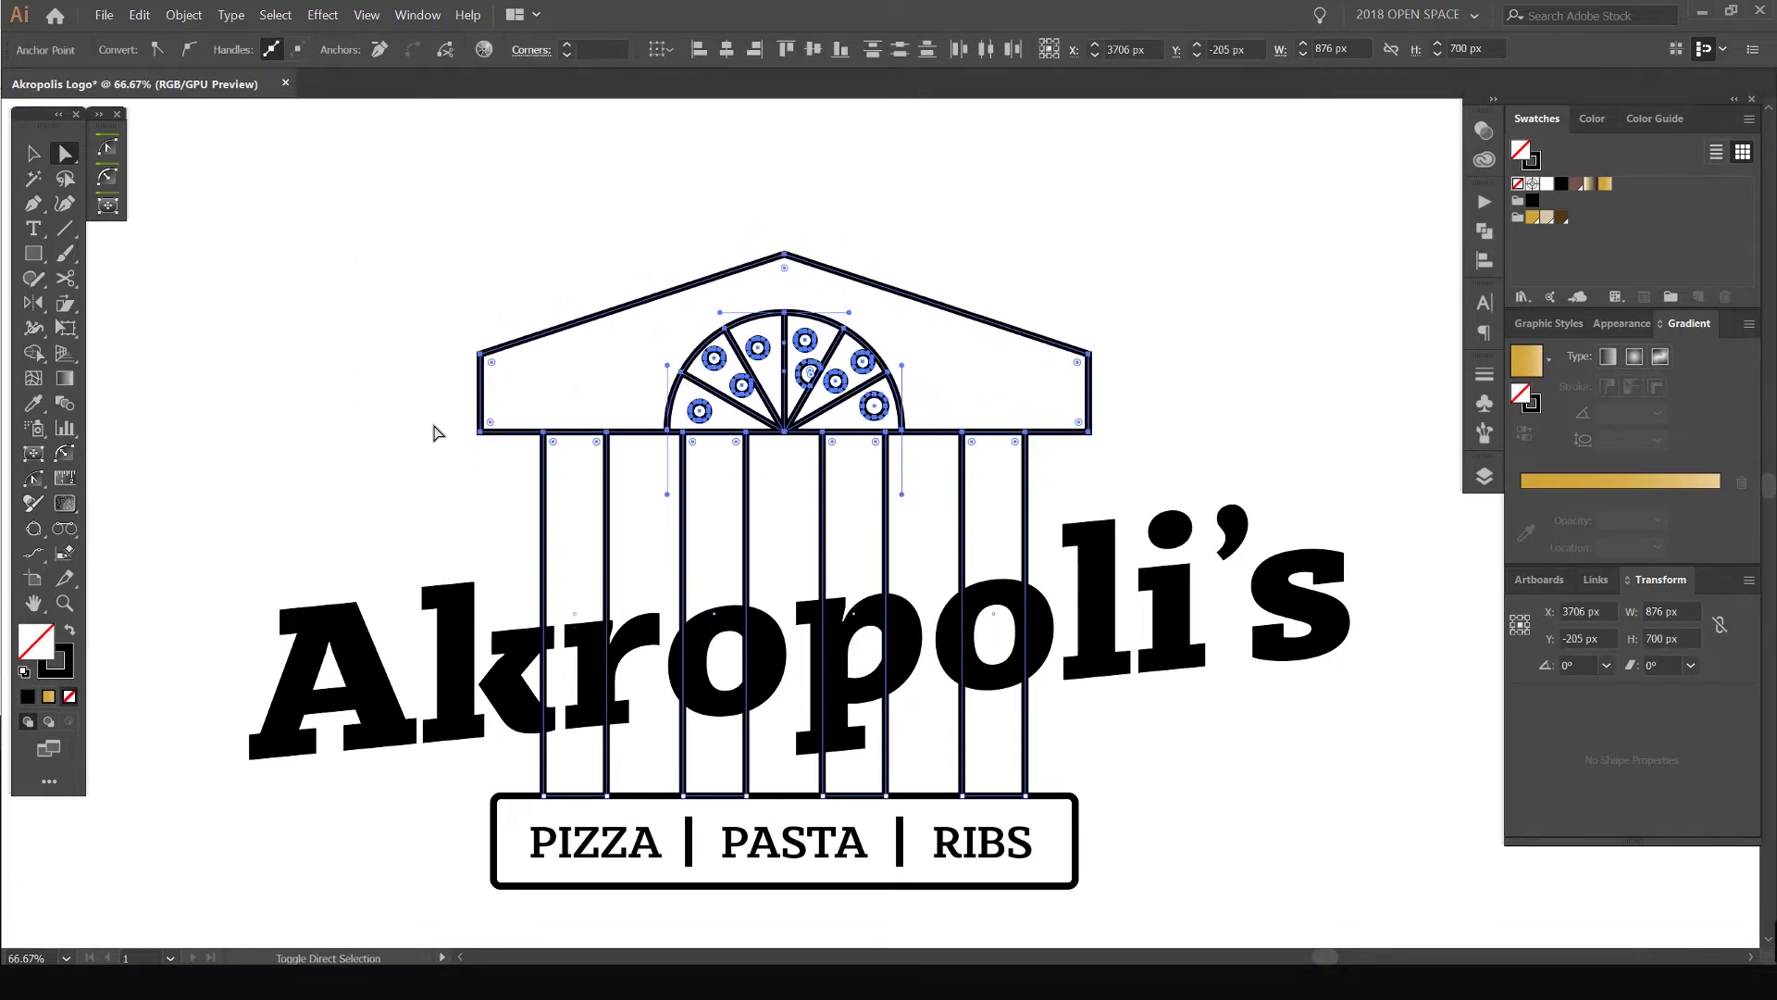
{"action": "key", "text": "shift+Up"}
{"action": "key", "text": "shift+Up"}
{"action": "key", "text": "shift+Down"}
{"action": "key", "text": "shift+Down"}
{"action": "key", "text": "shift+Down"}
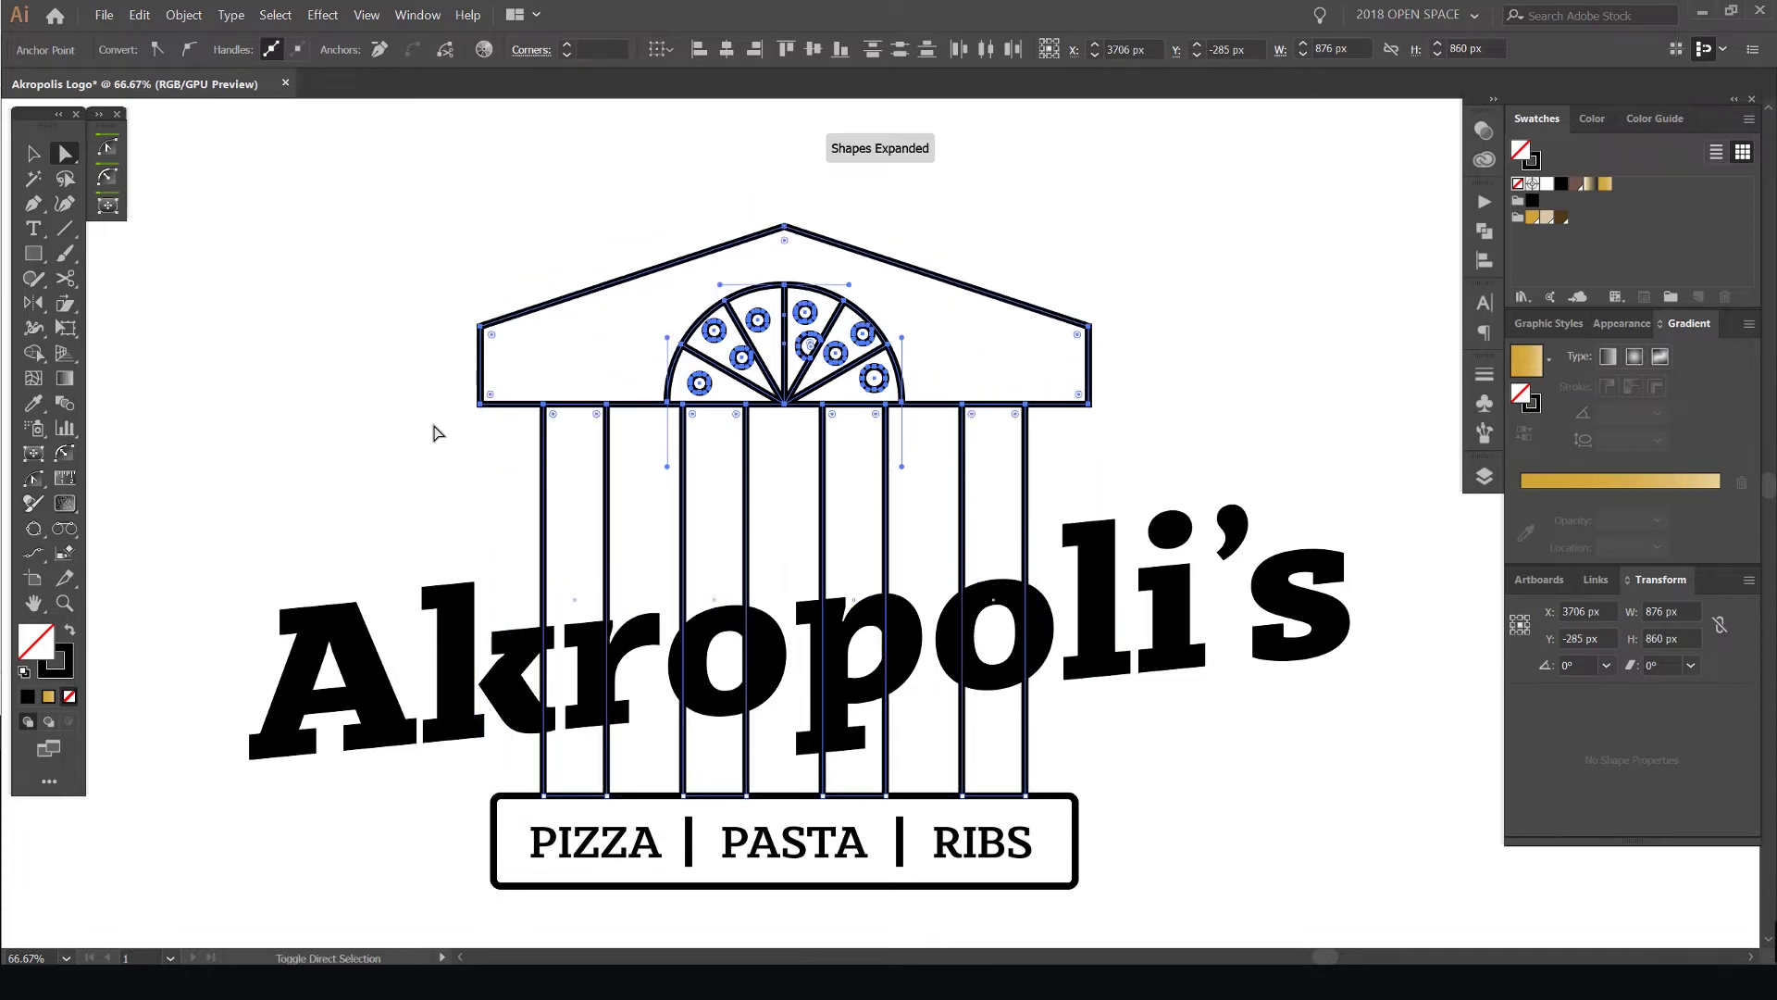
{"action": "key", "text": "Down"}
{"action": "key", "text": "Down"}
{"action": "key", "text": "Down"}
{"action": "key", "text": "Down"}
{"action": "key", "text": "Down"}
{"action": "key", "text": "Down"}
{"action": "key", "text": "Up"}
{"action": "key", "text": "Up"}
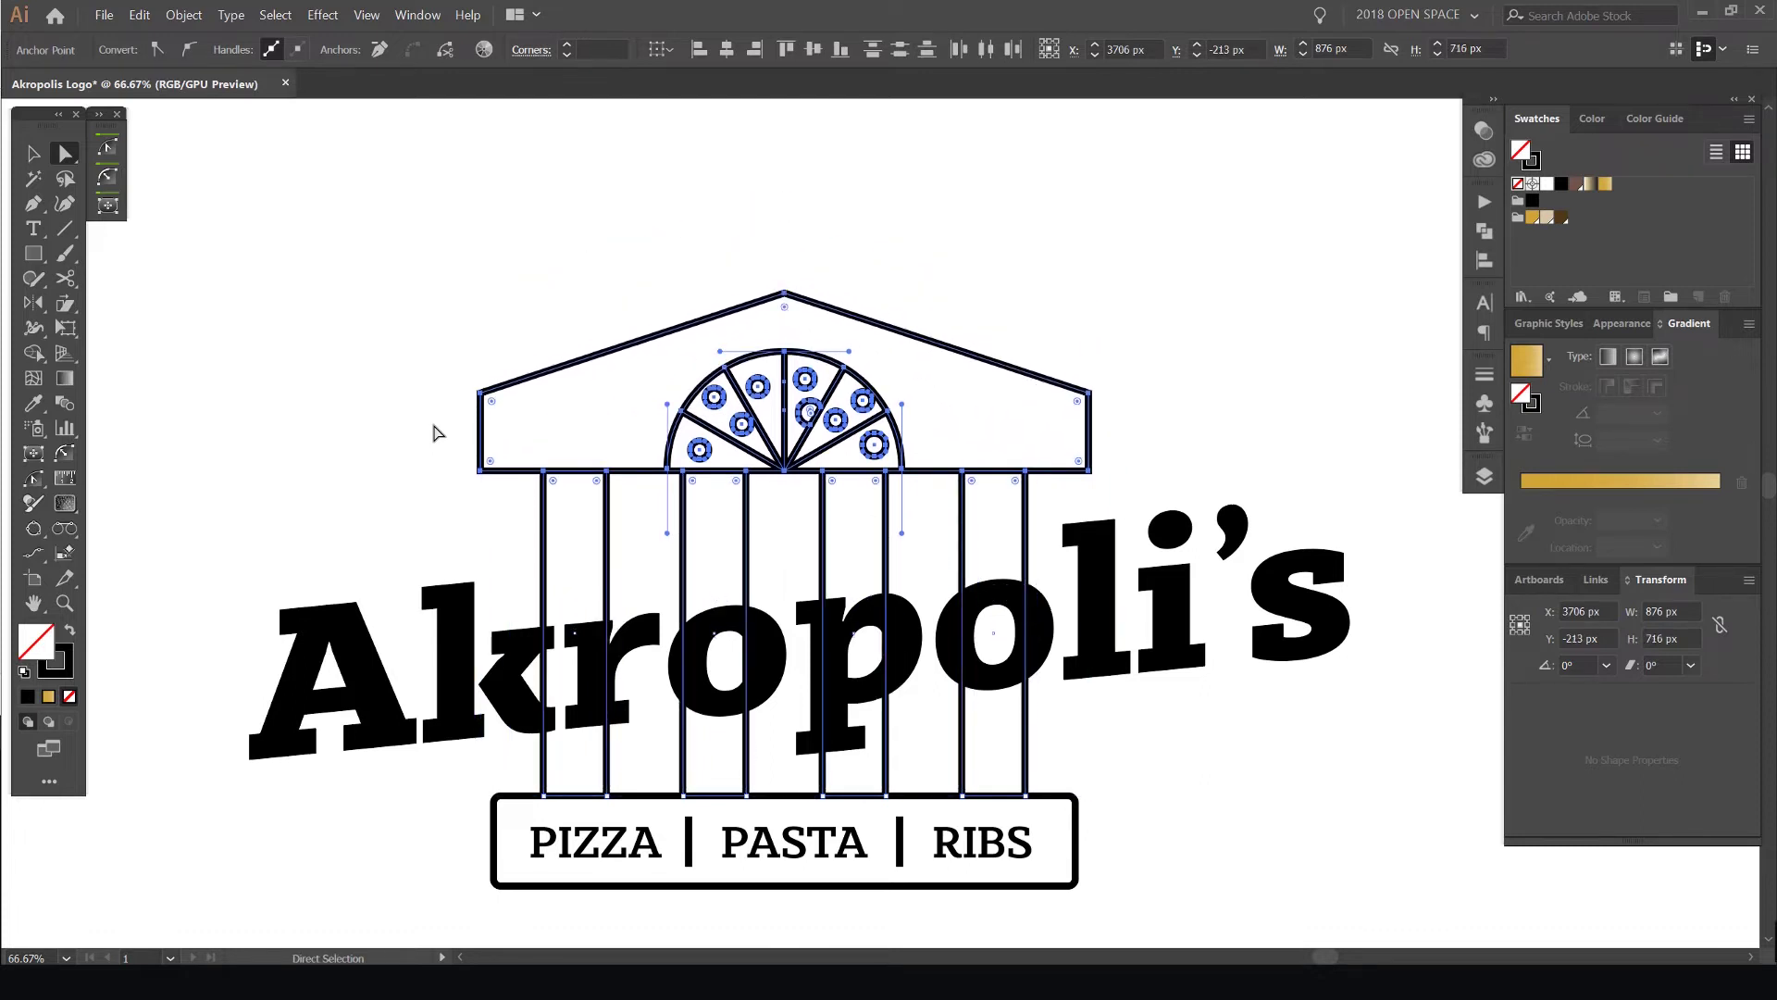
{"action": "left_click", "coordinate": [1081, 283]}
Lower the pediment's two outer upper corners together to make the roof steeper
{"action": "left_click", "coordinate": [1046, 413]}
{"action": "left_click_drag", "start_coordinate": [1046, 413], "coordinate": [1138, 383]}
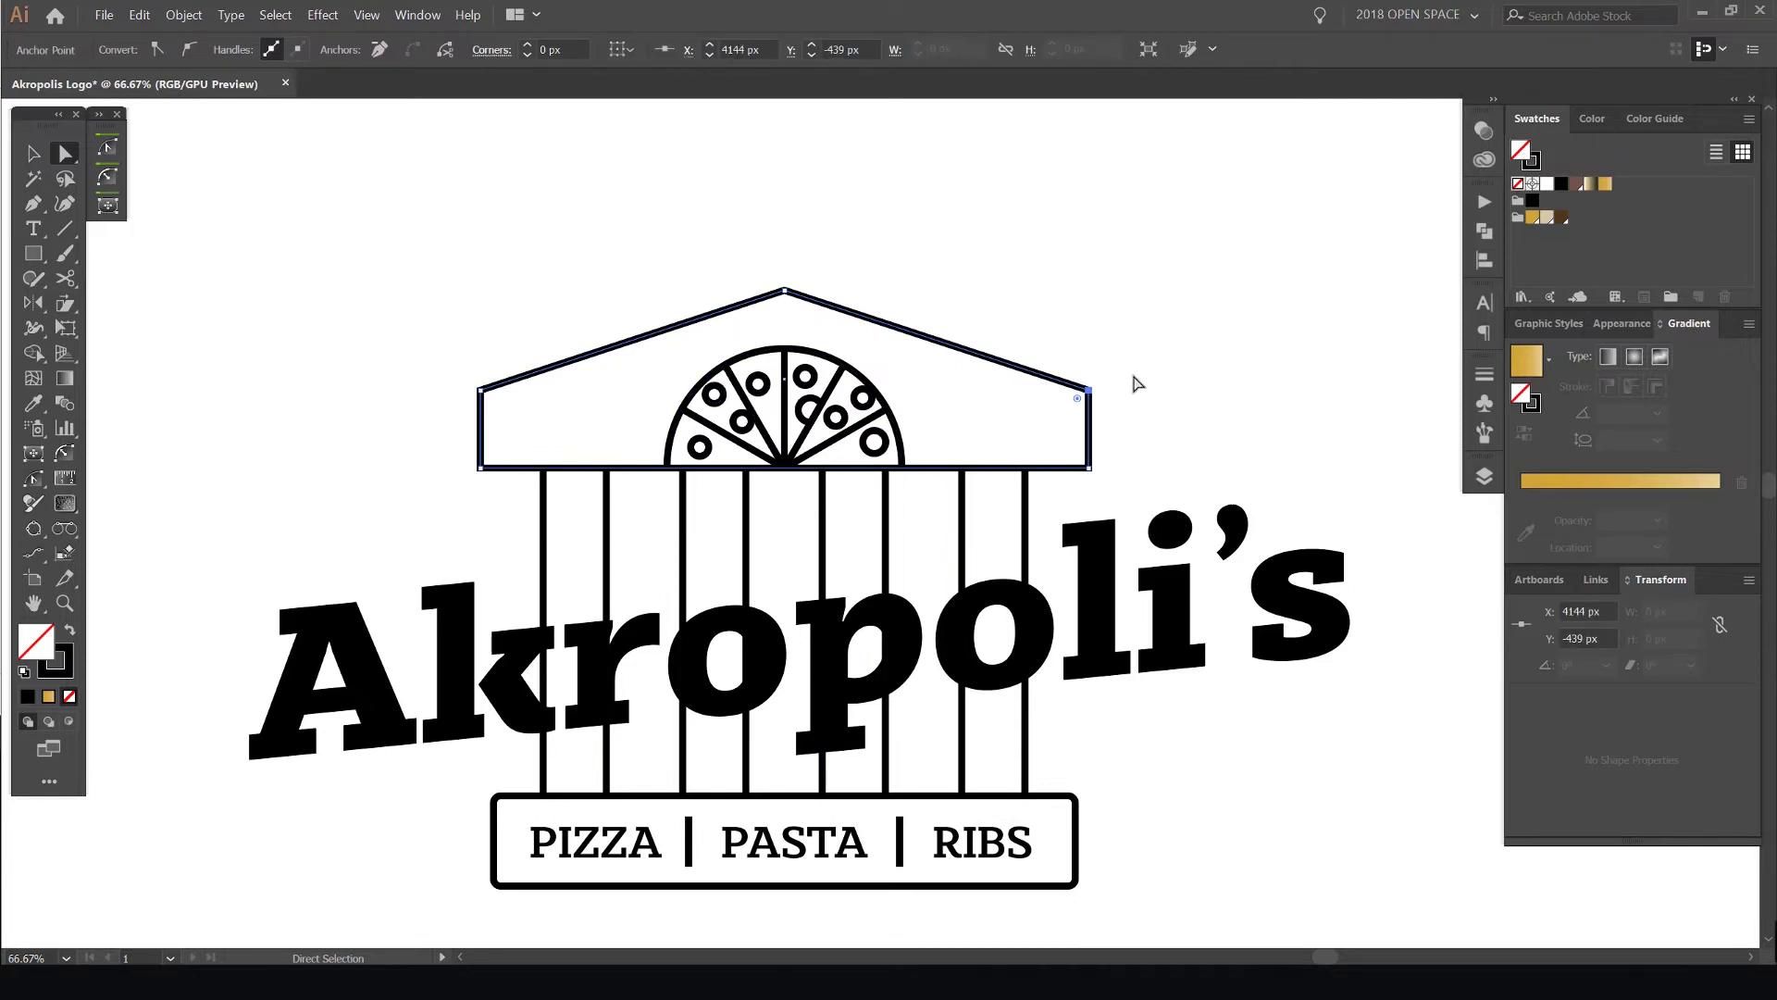
{"action": "left_click_drag", "start_coordinate": [495, 374], "coordinate": [468, 407]}
{"action": "key", "text": "Down"}
{"action": "key", "text": "Down"}
{"action": "key", "text": "Down"}
{"action": "key", "text": "Down"}
{"action": "key", "text": "Down"}
{"action": "key", "text": "Down"}
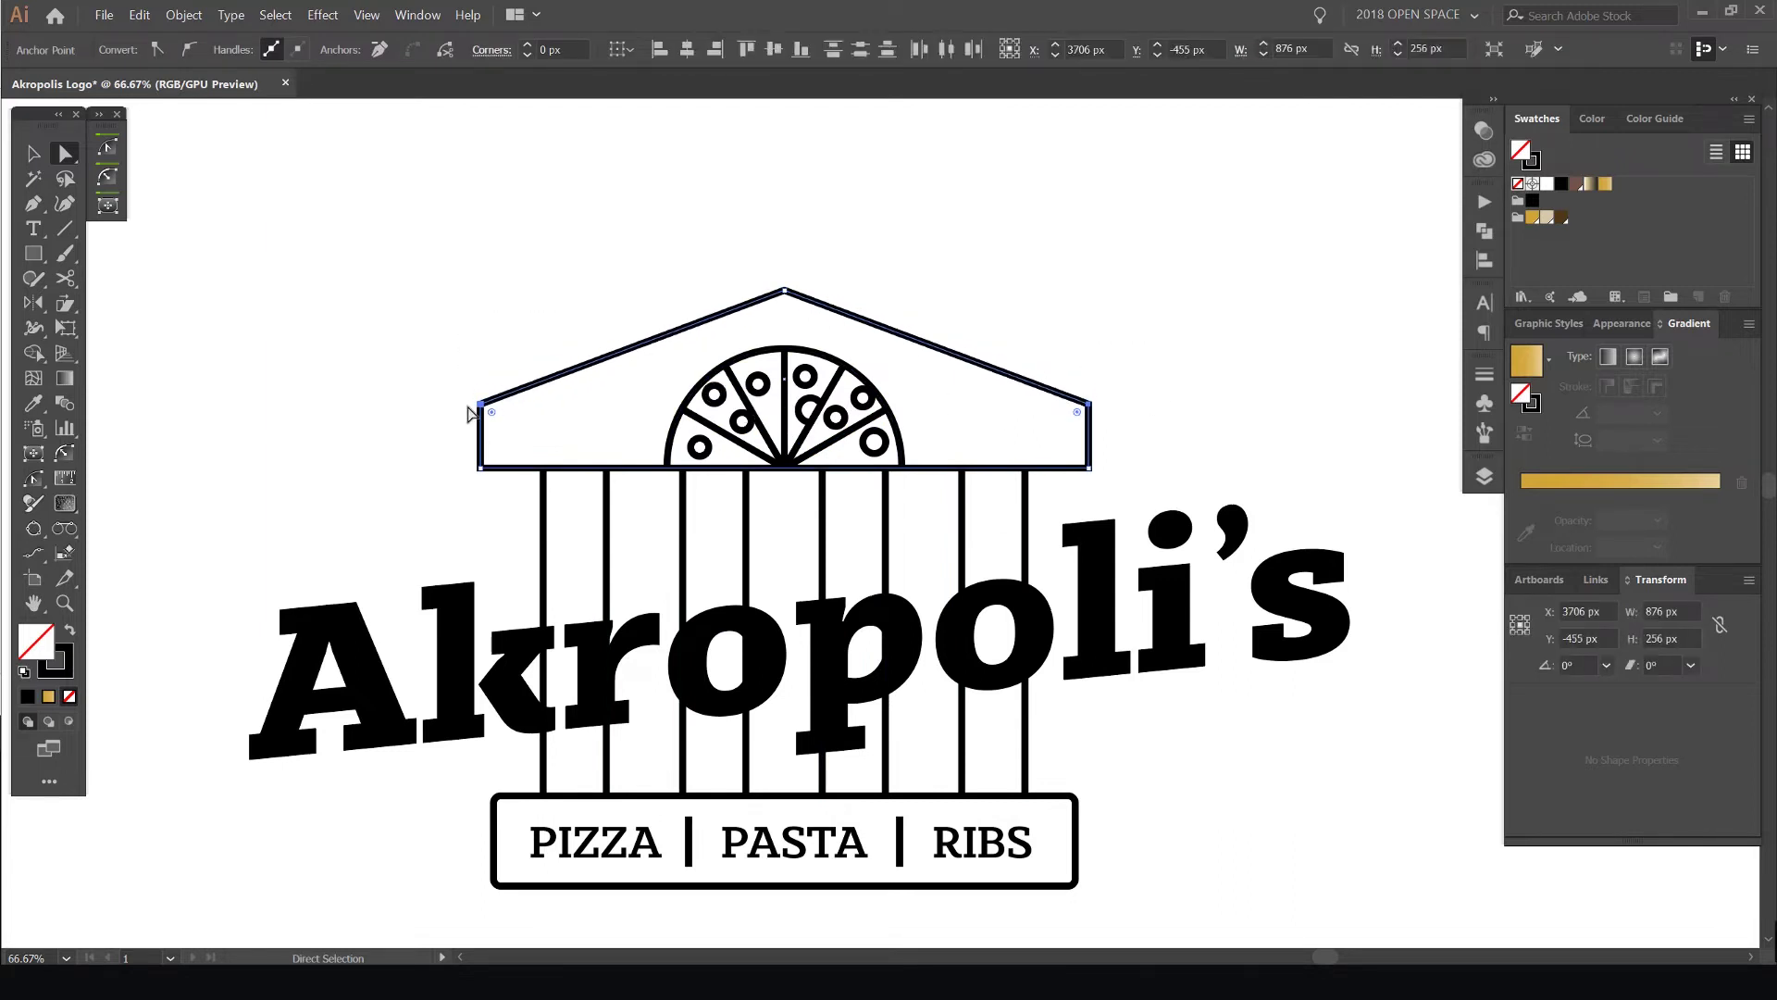
{"action": "key", "text": "Down"}
{"action": "key", "text": "Down"}
Round the pediment's two outer upper corners with a radius of about 18 px
{"action": "scroll", "coordinate": [1109, 417], "scroll_direction": "up", "scroll_amount": 3}
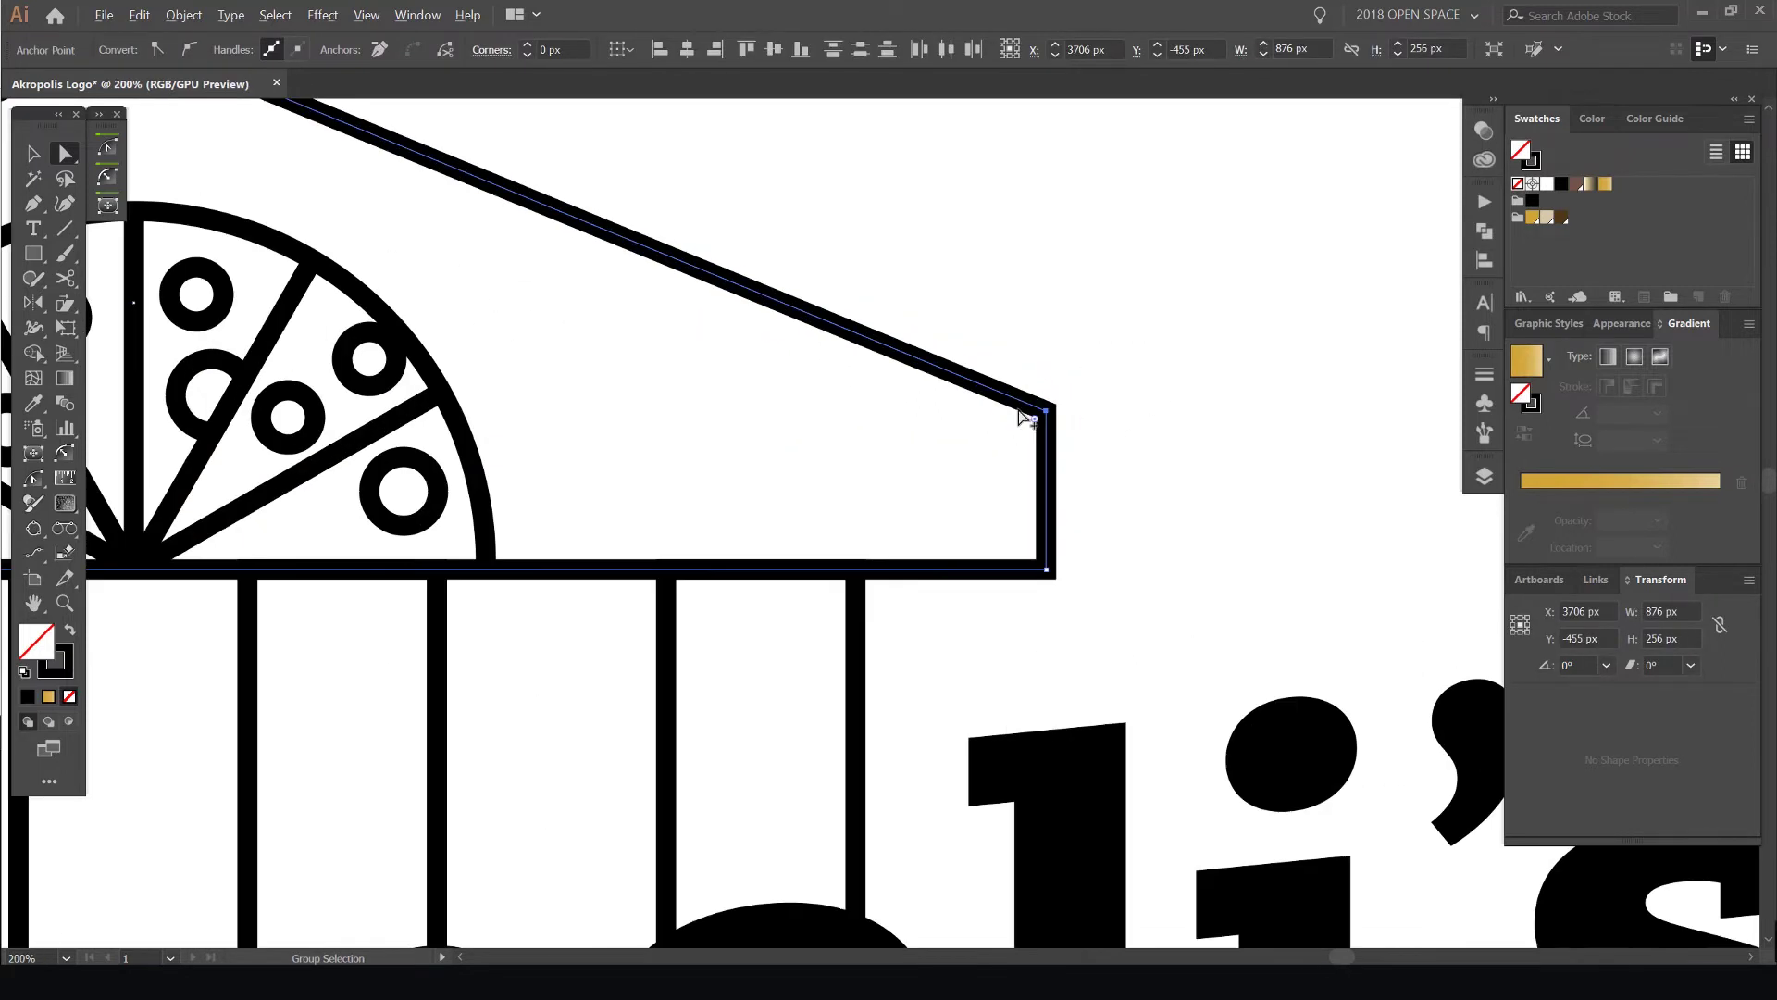
{"action": "scroll", "coordinate": [1036, 419], "scroll_direction": "up", "scroll_amount": 2}
{"action": "scroll", "coordinate": [1000, 433], "scroll_direction": "up", "scroll_amount": 2}
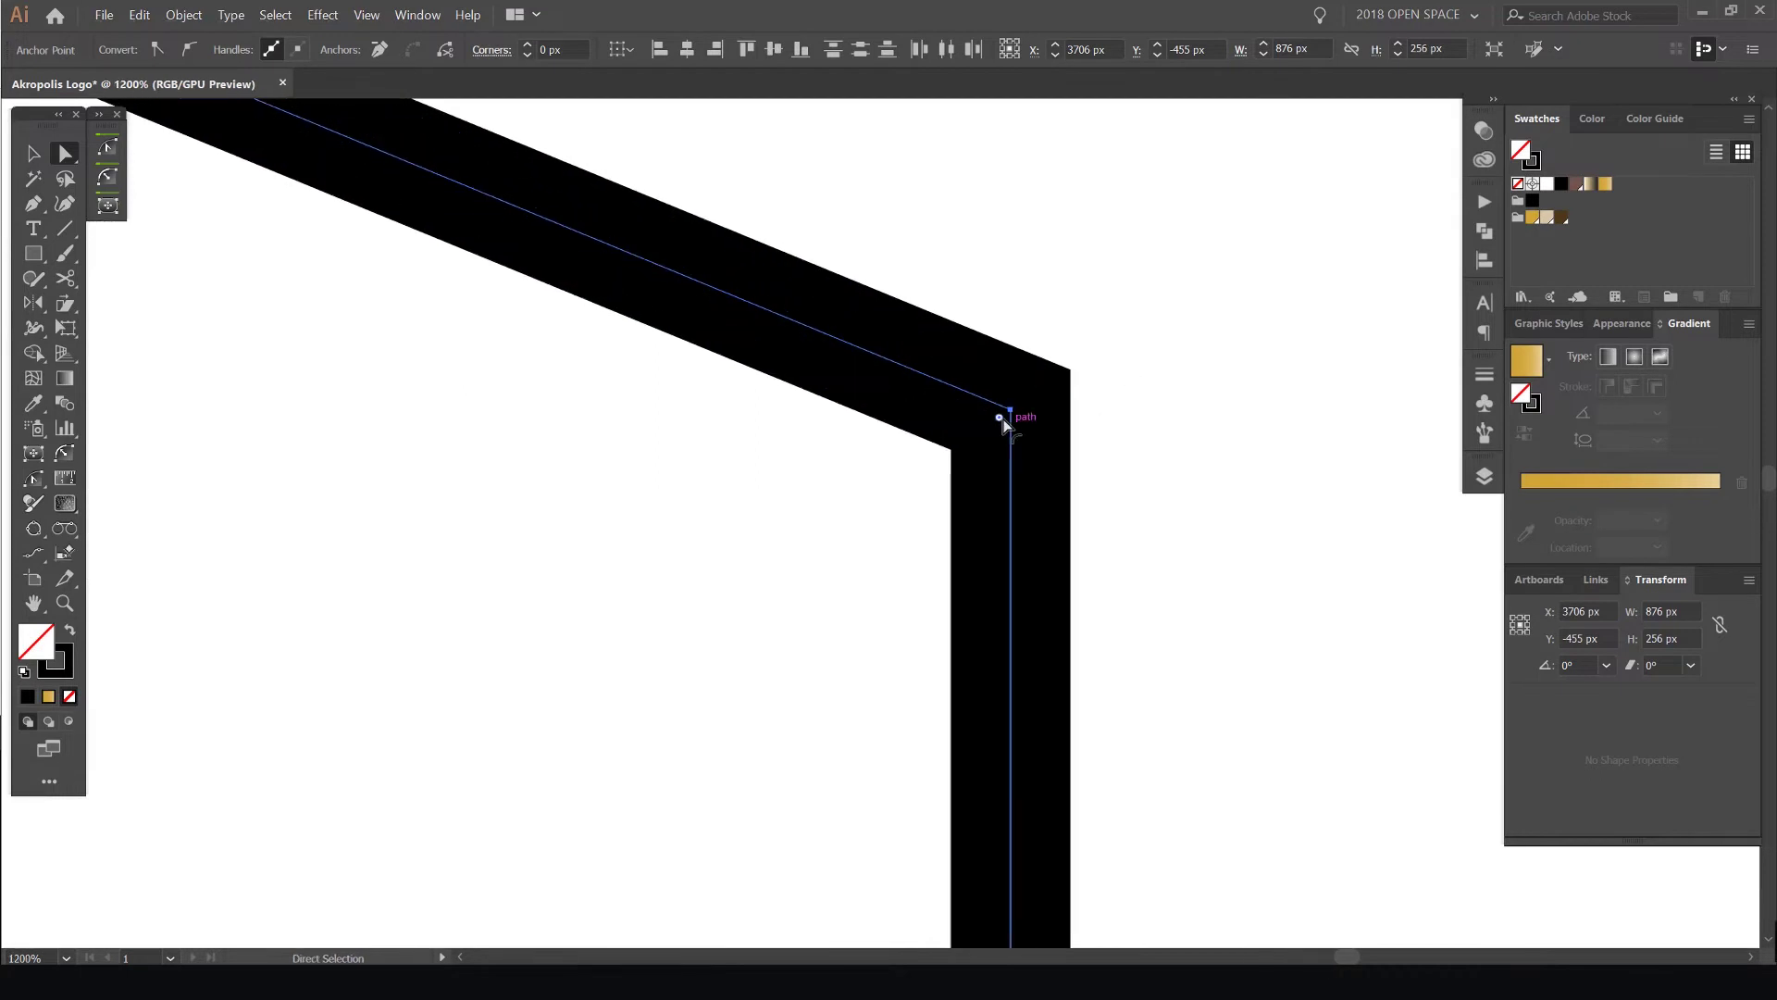
{"action": "left_click_drag", "start_coordinate": [958, 456], "coordinate": [805, 519]}
{"action": "scroll", "coordinate": [852, 400], "scroll_direction": "down", "scroll_amount": 5}
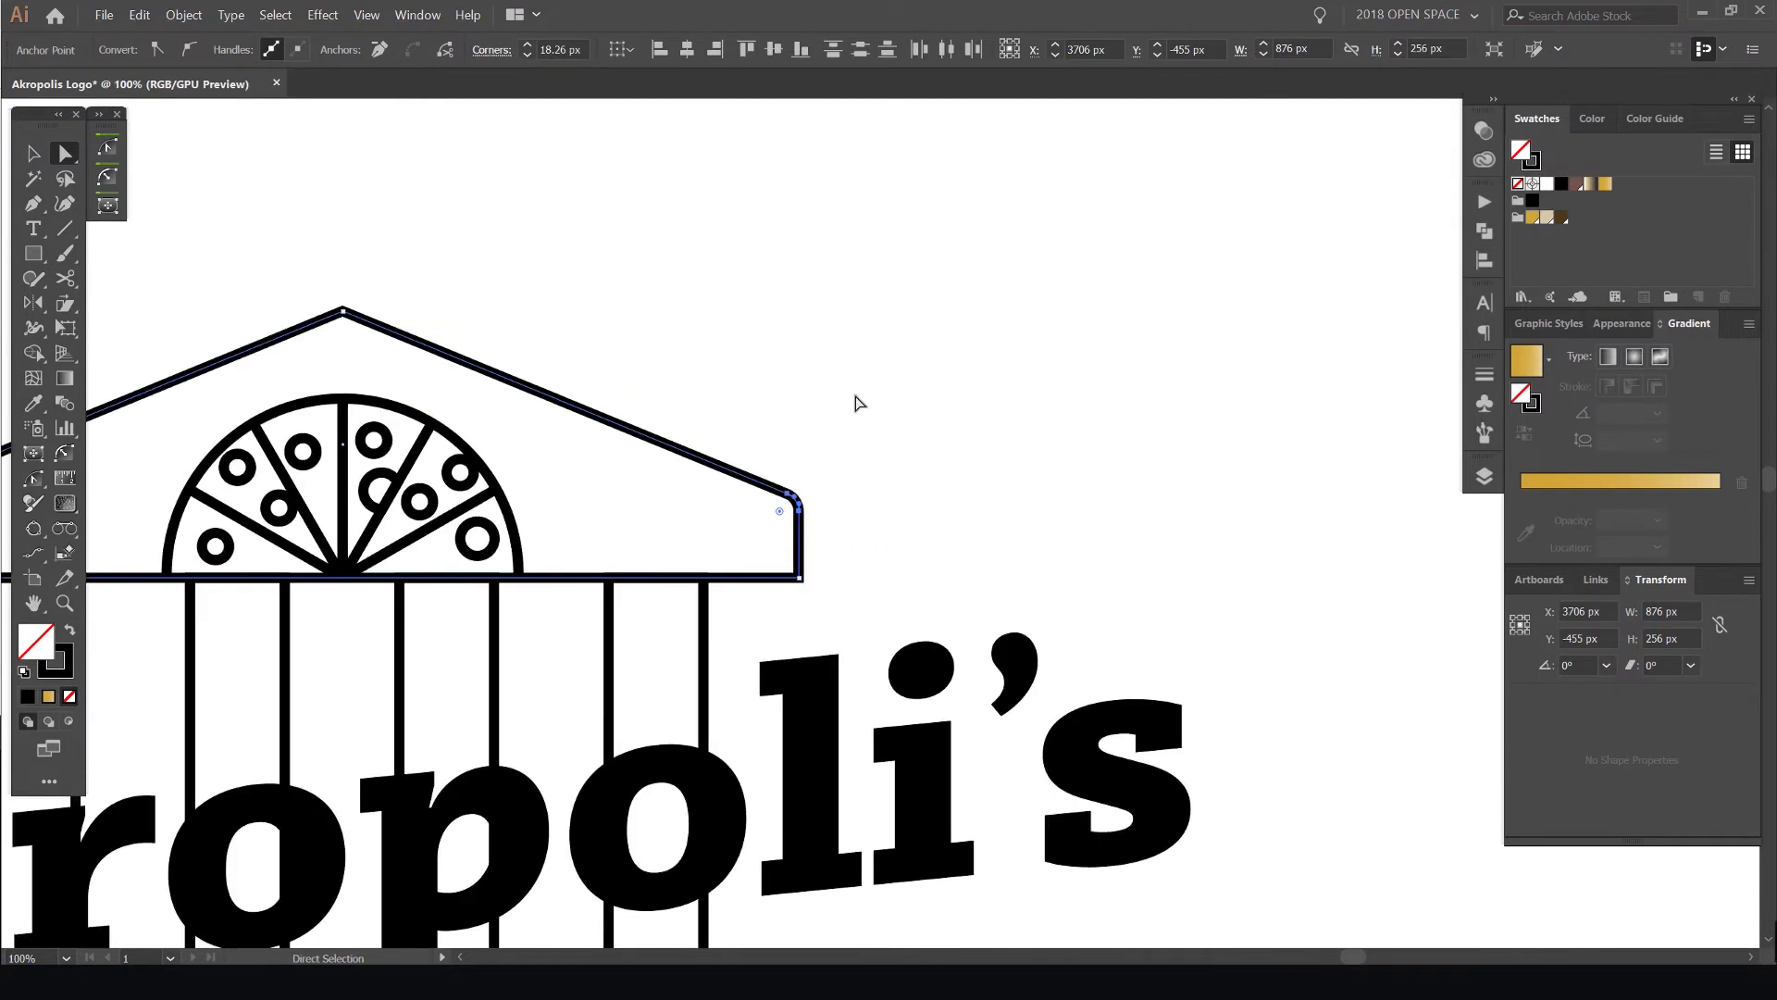
{"action": "scroll", "coordinate": [1071, 314], "scroll_direction": "down", "scroll_amount": 1}
{"action": "left_click", "coordinate": [1202, 349]}
{"action": "scroll", "coordinate": [1222, 179], "scroll_direction": "down", "scroll_amount": 2}
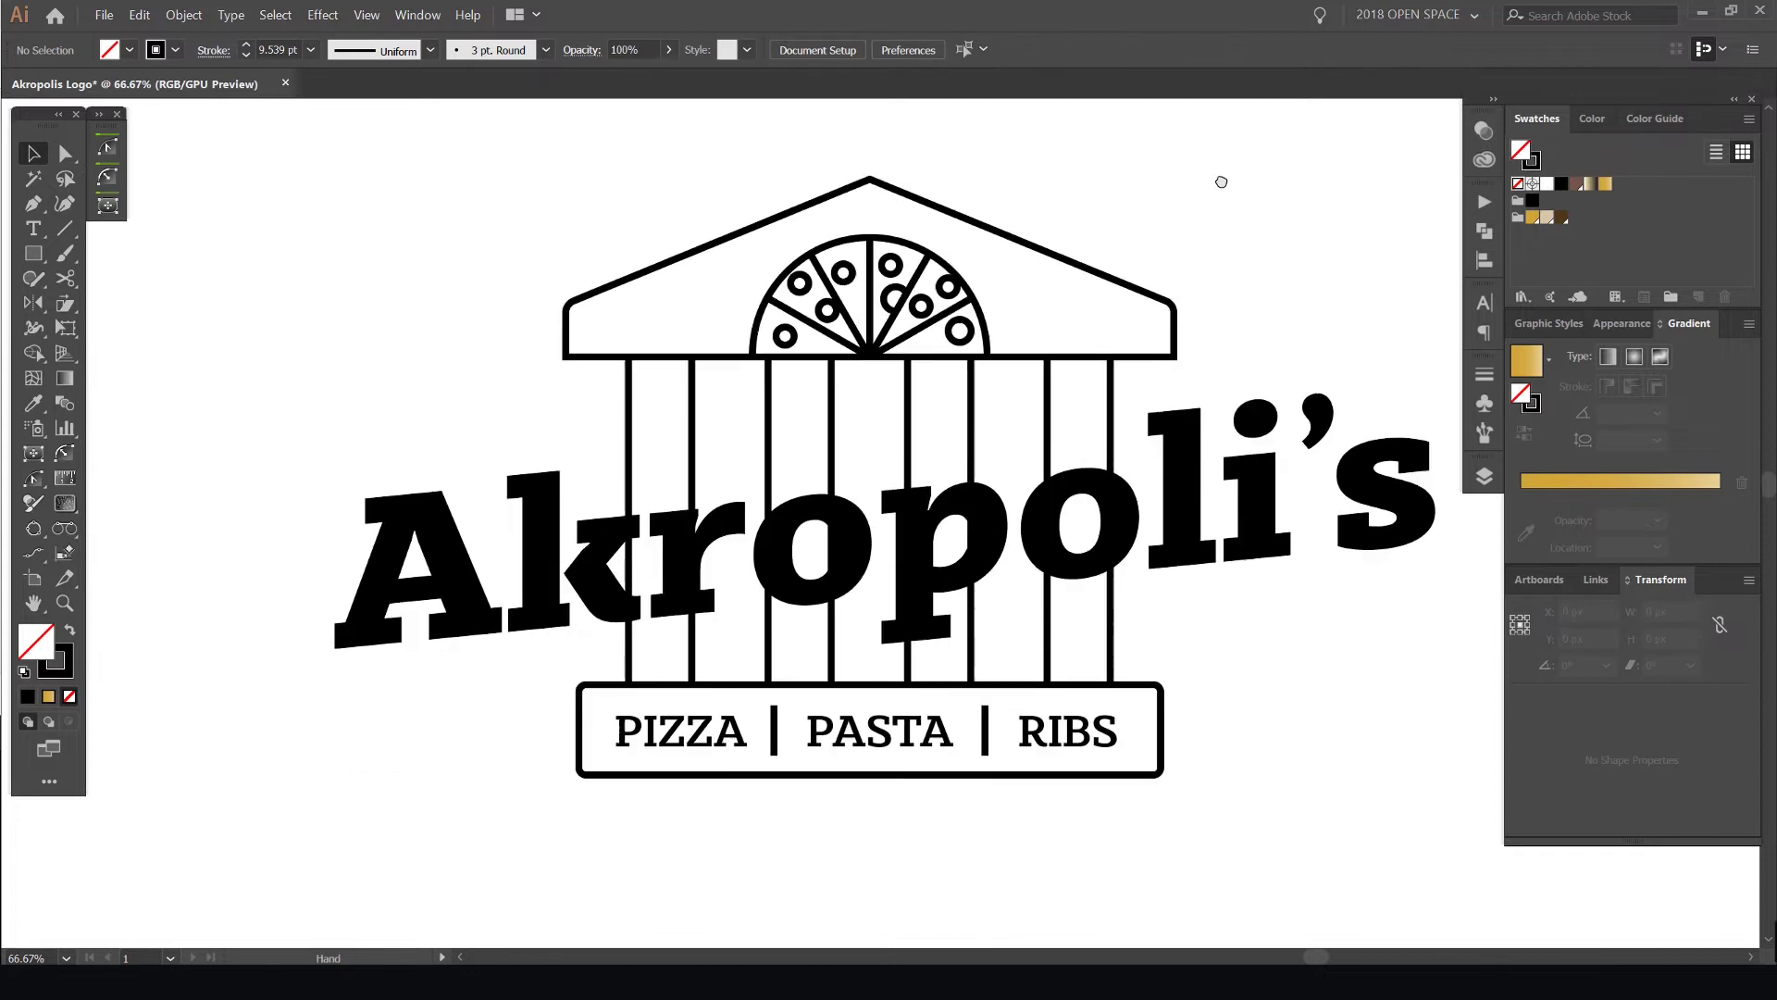
Scale the Akropoli's wordmark down slightly and keep it centered across the columns
{"action": "left_click", "coordinate": [1196, 504]}
{"action": "left_click_drag", "start_coordinate": [1362, 371], "coordinate": [1227, 411]}
{"action": "scroll", "coordinate": [1227, 411], "scroll_direction": "down", "scroll_amount": 1}
{"action": "left_click_drag", "start_coordinate": [1298, 351], "coordinate": [1266, 367]}
{"action": "left_click", "coordinate": [1287, 296]}
{"action": "scroll", "coordinate": [1287, 297], "scroll_direction": "down", "scroll_amount": 2}
{"action": "left_click_drag", "start_coordinate": [1287, 296], "coordinate": [1170, 329]}
Examine how the wordmark's letters overlap the temple's column lines
{"action": "scroll", "coordinate": [1170, 328], "scroll_direction": "up", "scroll_amount": 1}
{"action": "scroll", "coordinate": [1026, 386], "scroll_direction": "up", "scroll_amount": 2}
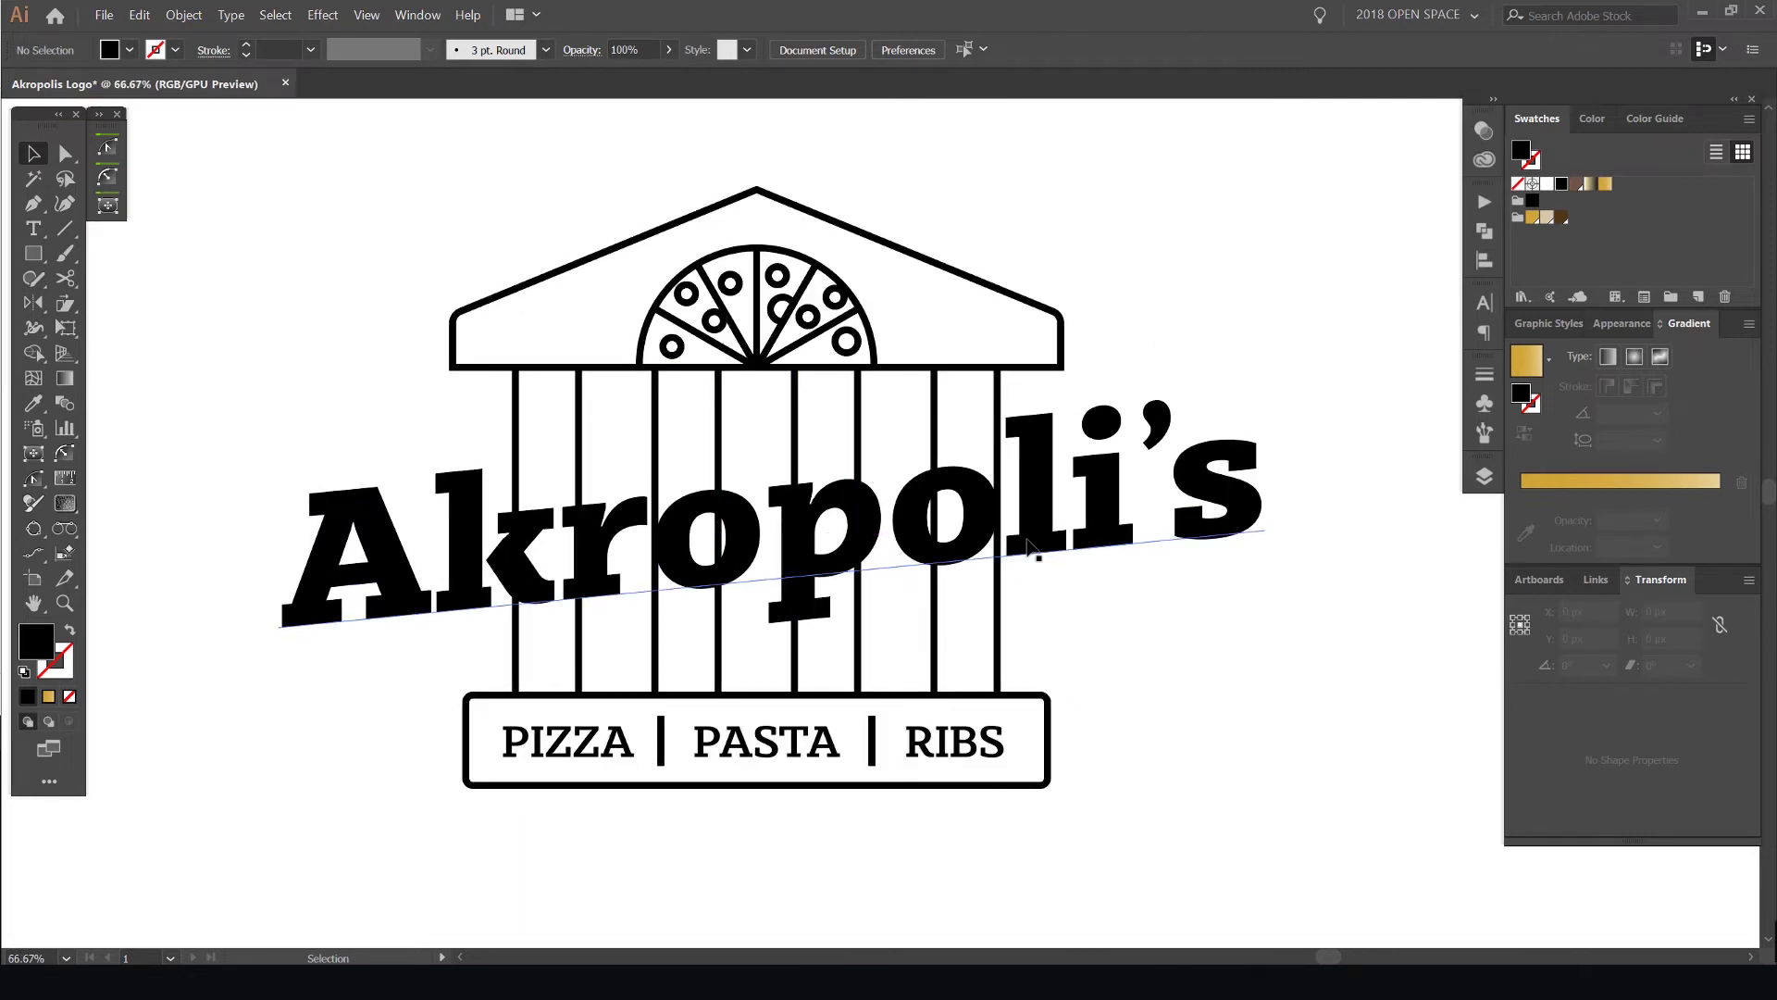
{"action": "scroll", "coordinate": [782, 523], "scroll_direction": "up", "scroll_amount": 2}
{"action": "scroll", "coordinate": [675, 449], "scroll_direction": "down", "scroll_amount": 2}
{"action": "scroll", "coordinate": [655, 517], "scroll_direction": "up", "scroll_amount": 2}
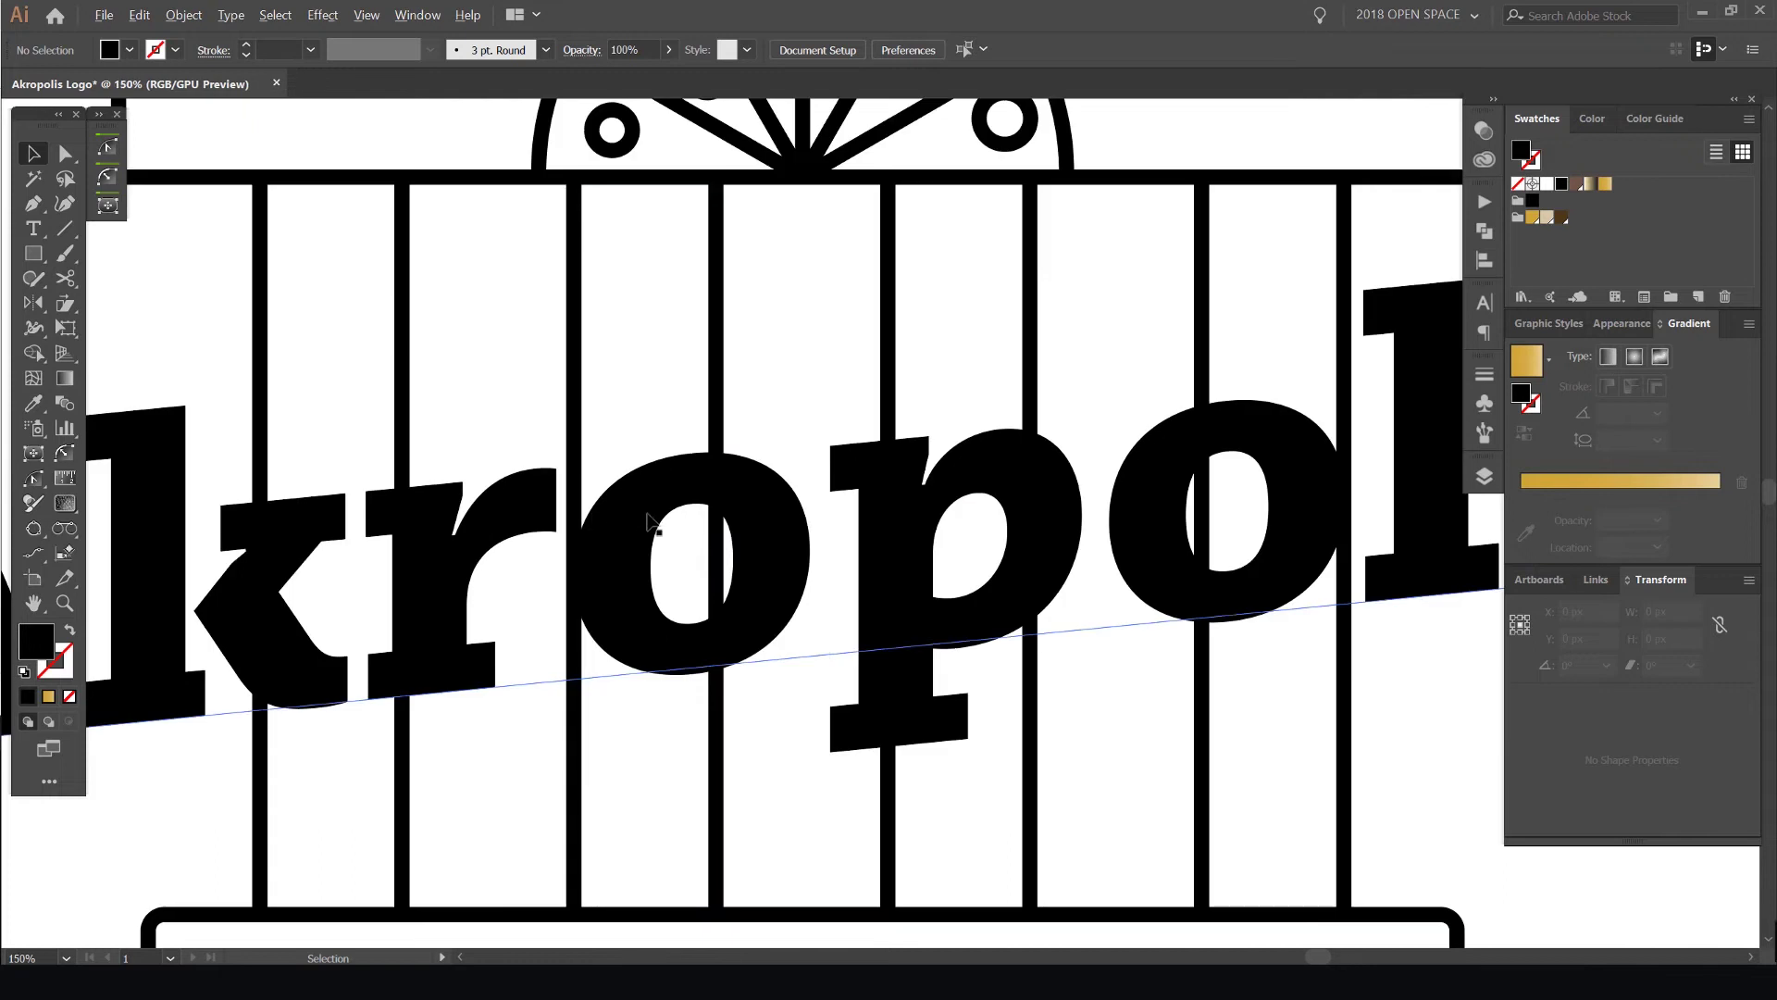
{"action": "scroll", "coordinate": [741, 537], "scroll_direction": "down", "scroll_amount": 3}
{"action": "scroll", "coordinate": [741, 537], "scroll_direction": "up", "scroll_amount": 3}
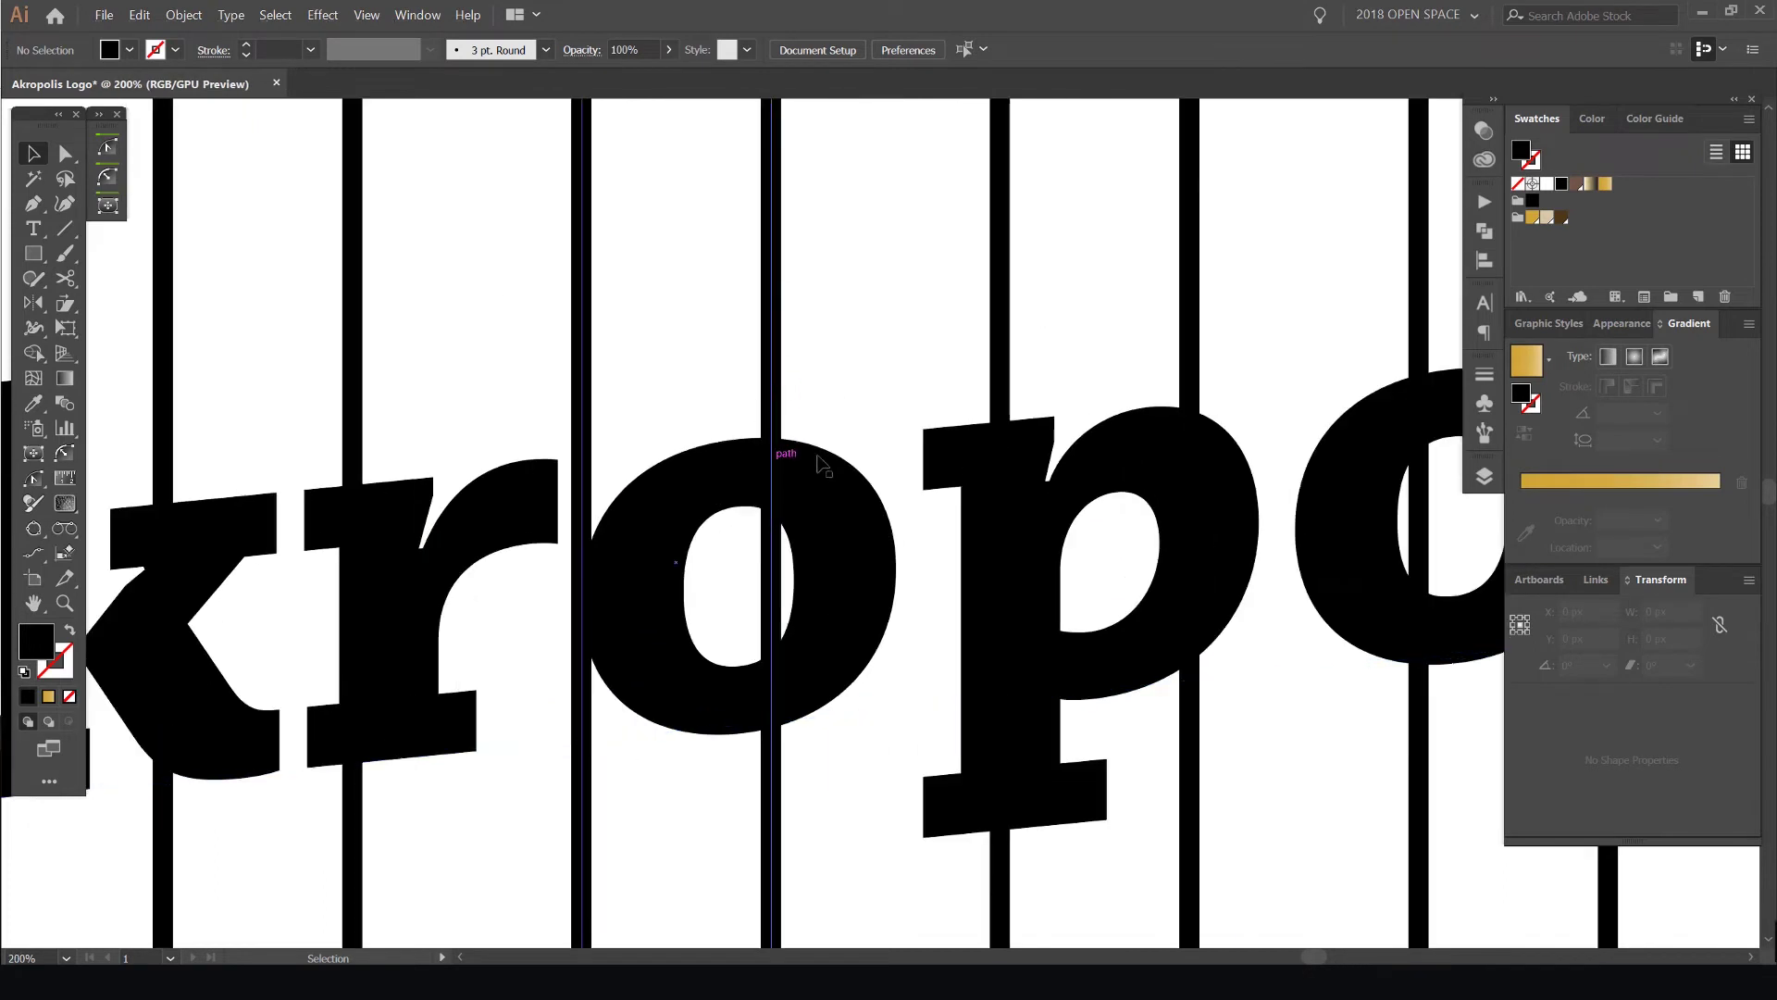
{"action": "scroll", "coordinate": [787, 417], "scroll_direction": "down", "scroll_amount": 2}
{"action": "left_click_drag", "start_coordinate": [1349, 408], "coordinate": [1197, 453]}
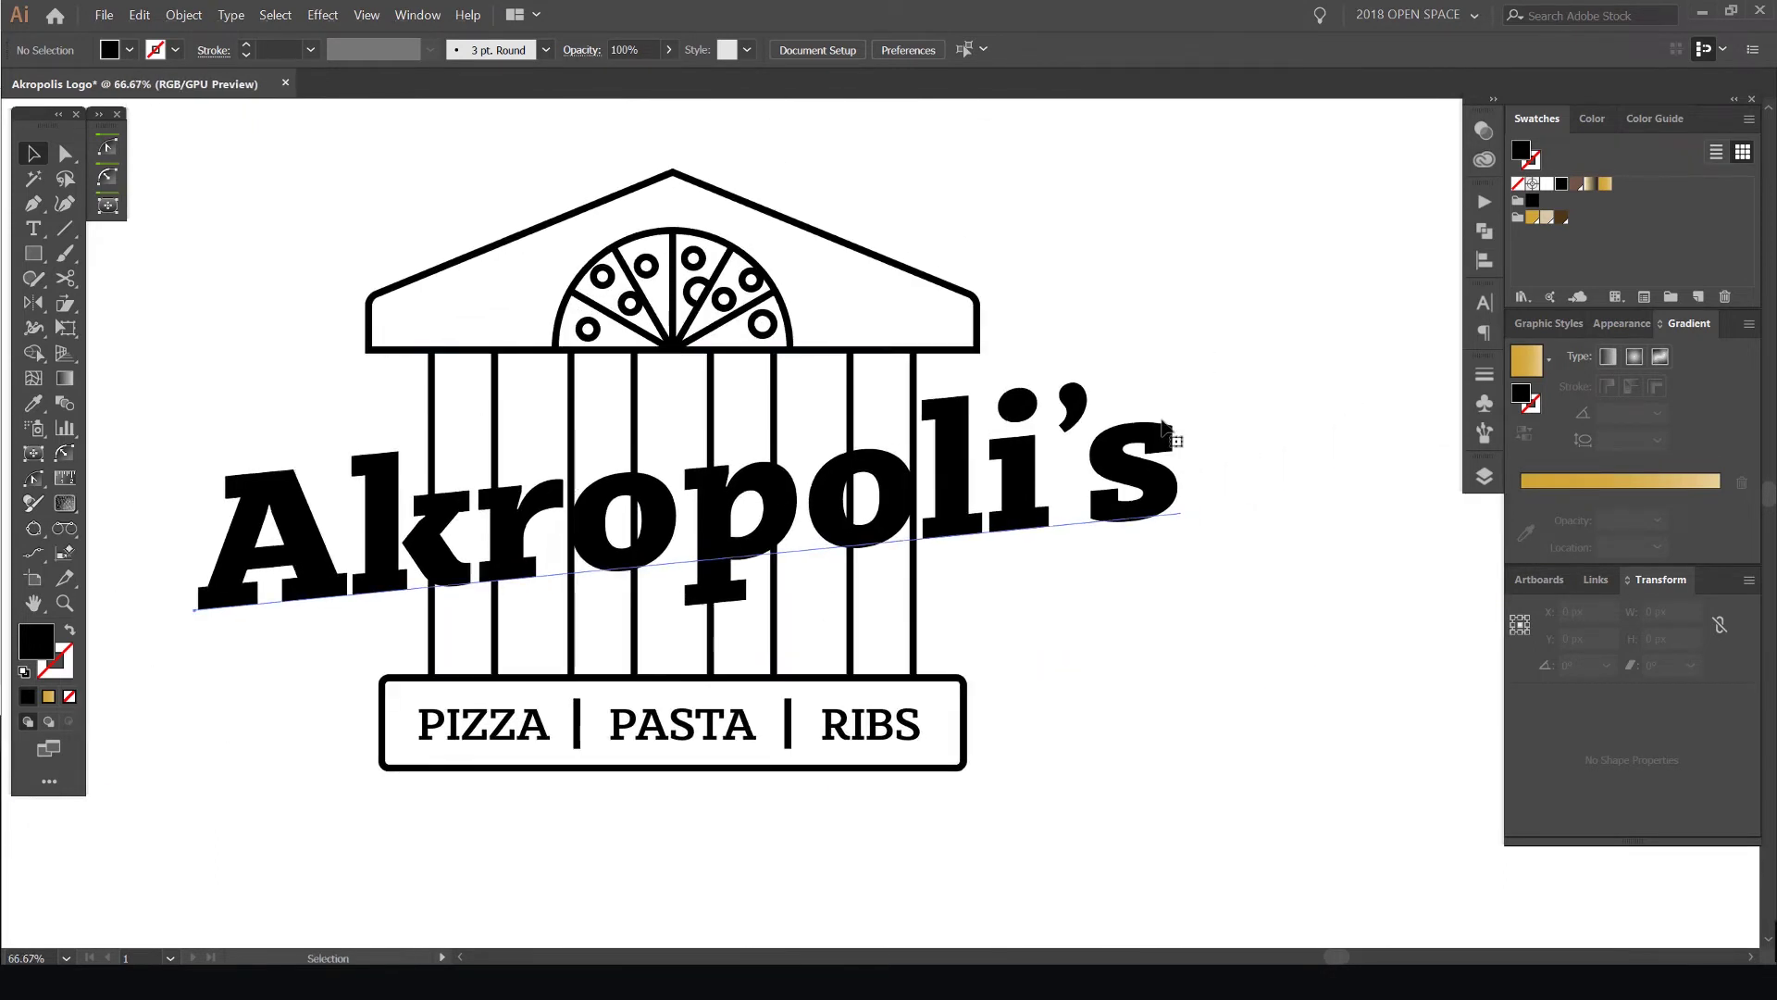
Convert the wordmark's text to outlines and undo a trial move of the outlined letters
{"action": "left_click", "coordinate": [1152, 424]}
{"action": "scroll", "coordinate": [1151, 417], "scroll_direction": "down", "scroll_amount": 2}
{"action": "scroll", "coordinate": [1102, 460], "scroll_direction": "up", "scroll_amount": 2}
{"action": "left_click", "coordinate": [230, 15]}
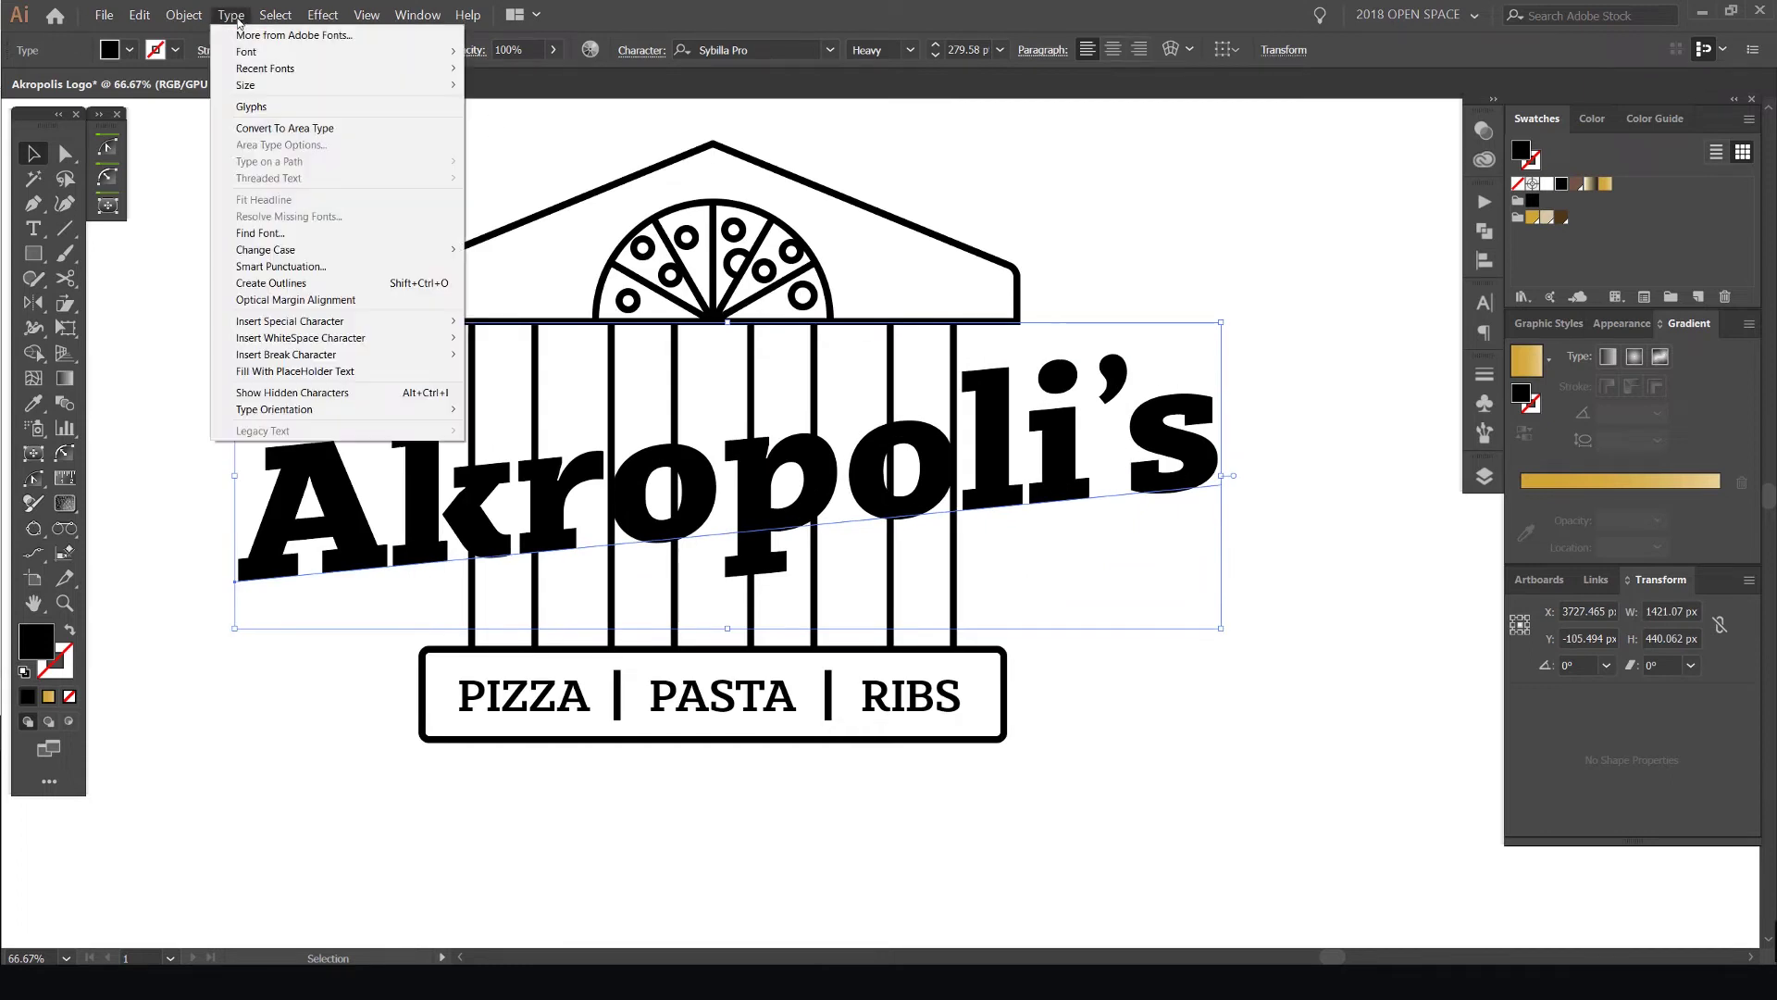
{"action": "left_click", "coordinate": [304, 283]}
{"action": "left_click_drag", "start_coordinate": [1194, 460], "coordinate": [1227, 576]}
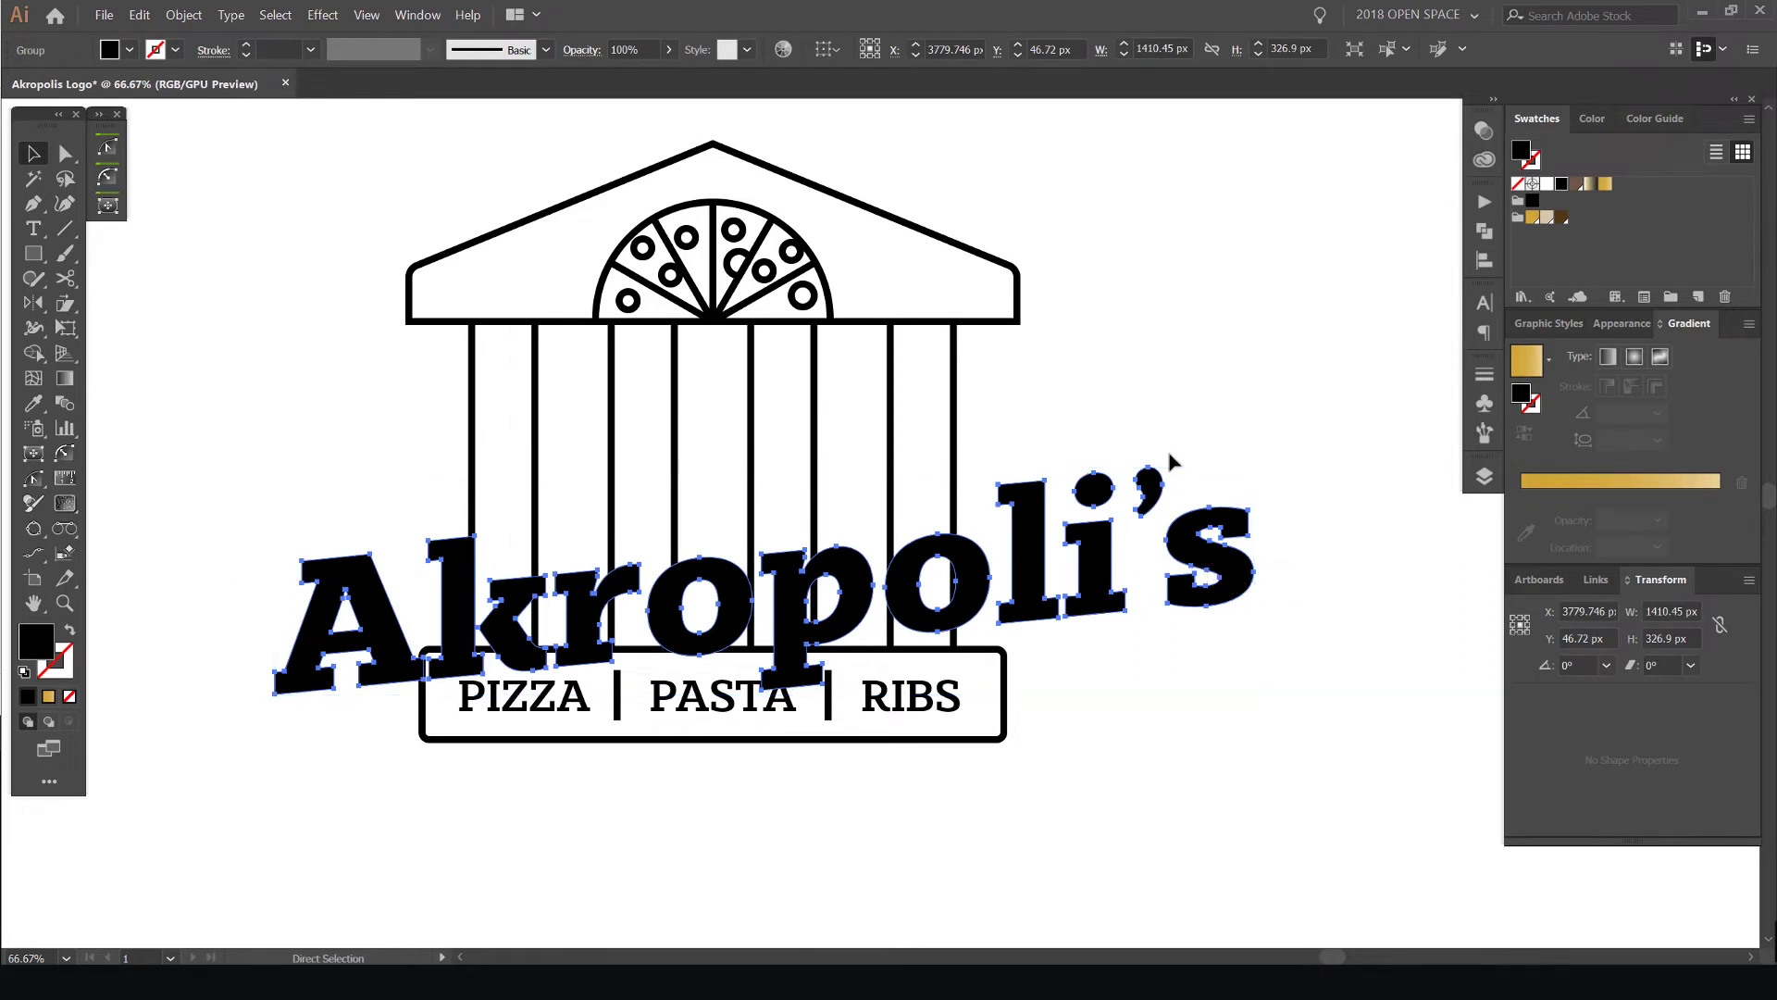
{"action": "key", "text": "ctrl+z"}
Build a block extrusion by stepping overlapping copies of the outlined wordmark about 20 px left and 12 px down
{"action": "left_click", "coordinate": [1180, 378]}
{"action": "scroll", "coordinate": [1016, 388], "scroll_direction": "up", "scroll_amount": 1}
{"action": "mouse_move", "coordinate": [1017, 388]}
{"action": "left_mouse_down"}
{"action": "mouse_move", "coordinate": [1092, 392]}
{"action": "mouse_move", "coordinate": [1029, 377]}
{"action": "left_mouse_up"}
{"action": "left_click", "coordinate": [1047, 420]}
{"action": "scroll", "coordinate": [1045, 381], "scroll_direction": "down", "scroll_amount": 1}
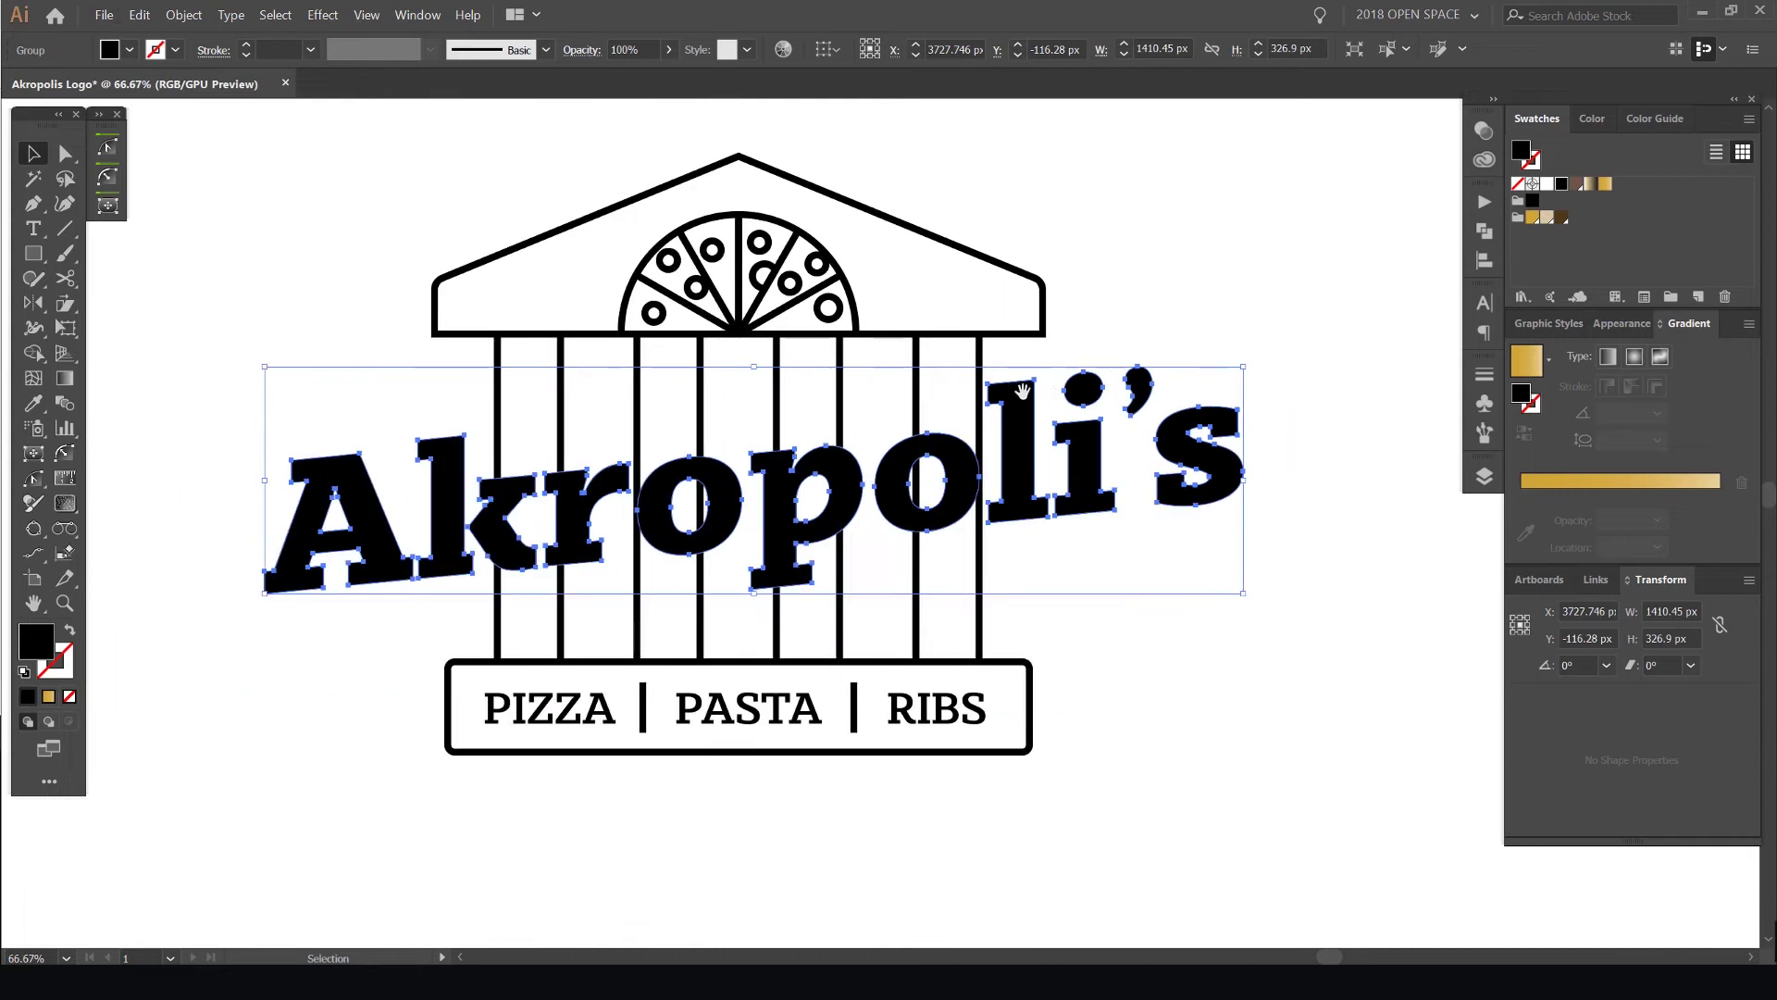
{"action": "scroll", "coordinate": [861, 504], "scroll_direction": "up", "scroll_amount": 1}
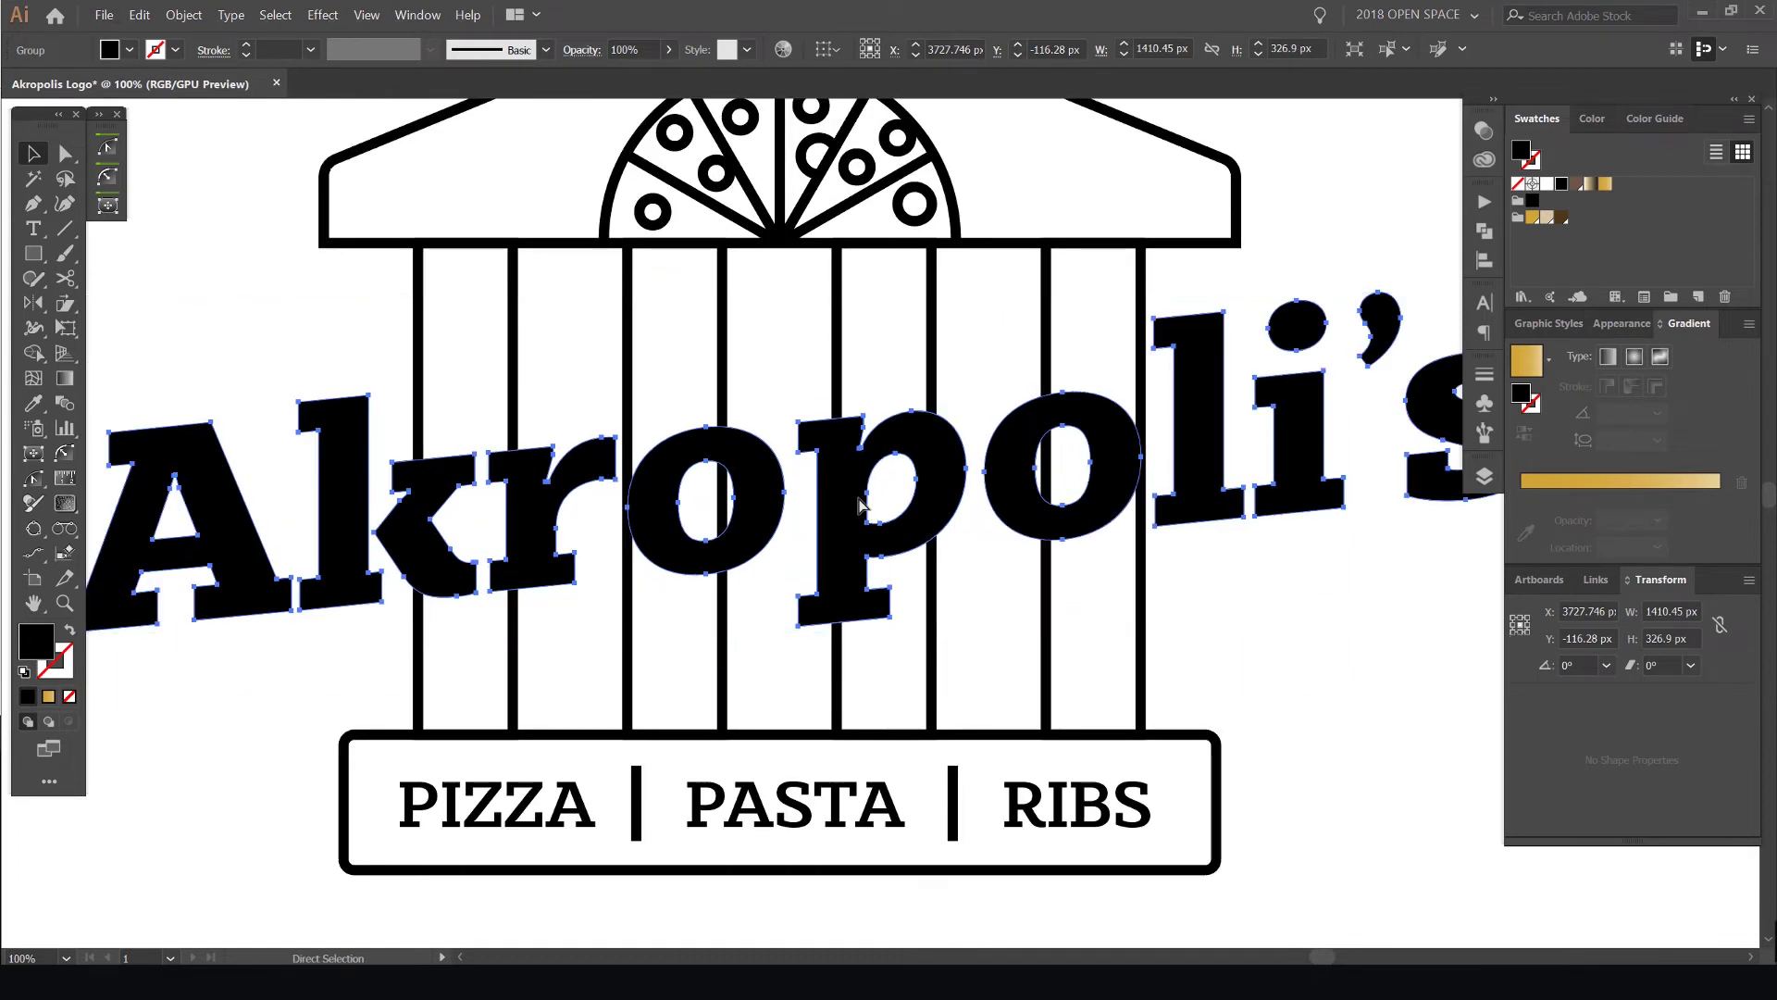
{"action": "key", "text": "v"}
{"action": "key", "text": "Left"}
{"action": "key", "text": "Left"}
{"action": "key", "text": "Down"}
{"action": "key", "text": "alt+Left"}
{"action": "key", "text": "alt+Left"}
{"action": "key", "text": "alt+Left"}
{"action": "key", "text": "alt+Left"}
{"action": "key", "text": "alt+Left"}
{"action": "key", "text": "alt+Left"}
{"action": "key", "text": "alt+Left"}
{"action": "key", "text": "alt+Left"}
{"action": "key", "text": "alt+Left"}
{"action": "key", "text": "alt+Left"}
{"action": "key", "text": "alt+Left"}
{"action": "key", "text": "alt+Left"}
{"action": "key", "text": "alt+Down"}
{"action": "key", "text": "alt+Down"}
{"action": "key", "text": "alt+Down"}
{"action": "key", "text": "alt+Down"}
{"action": "key", "text": "alt+Down"}
{"action": "key", "text": "alt+Down"}
{"action": "key", "text": "alt+Down"}
{"action": "key", "text": "alt+Down"}
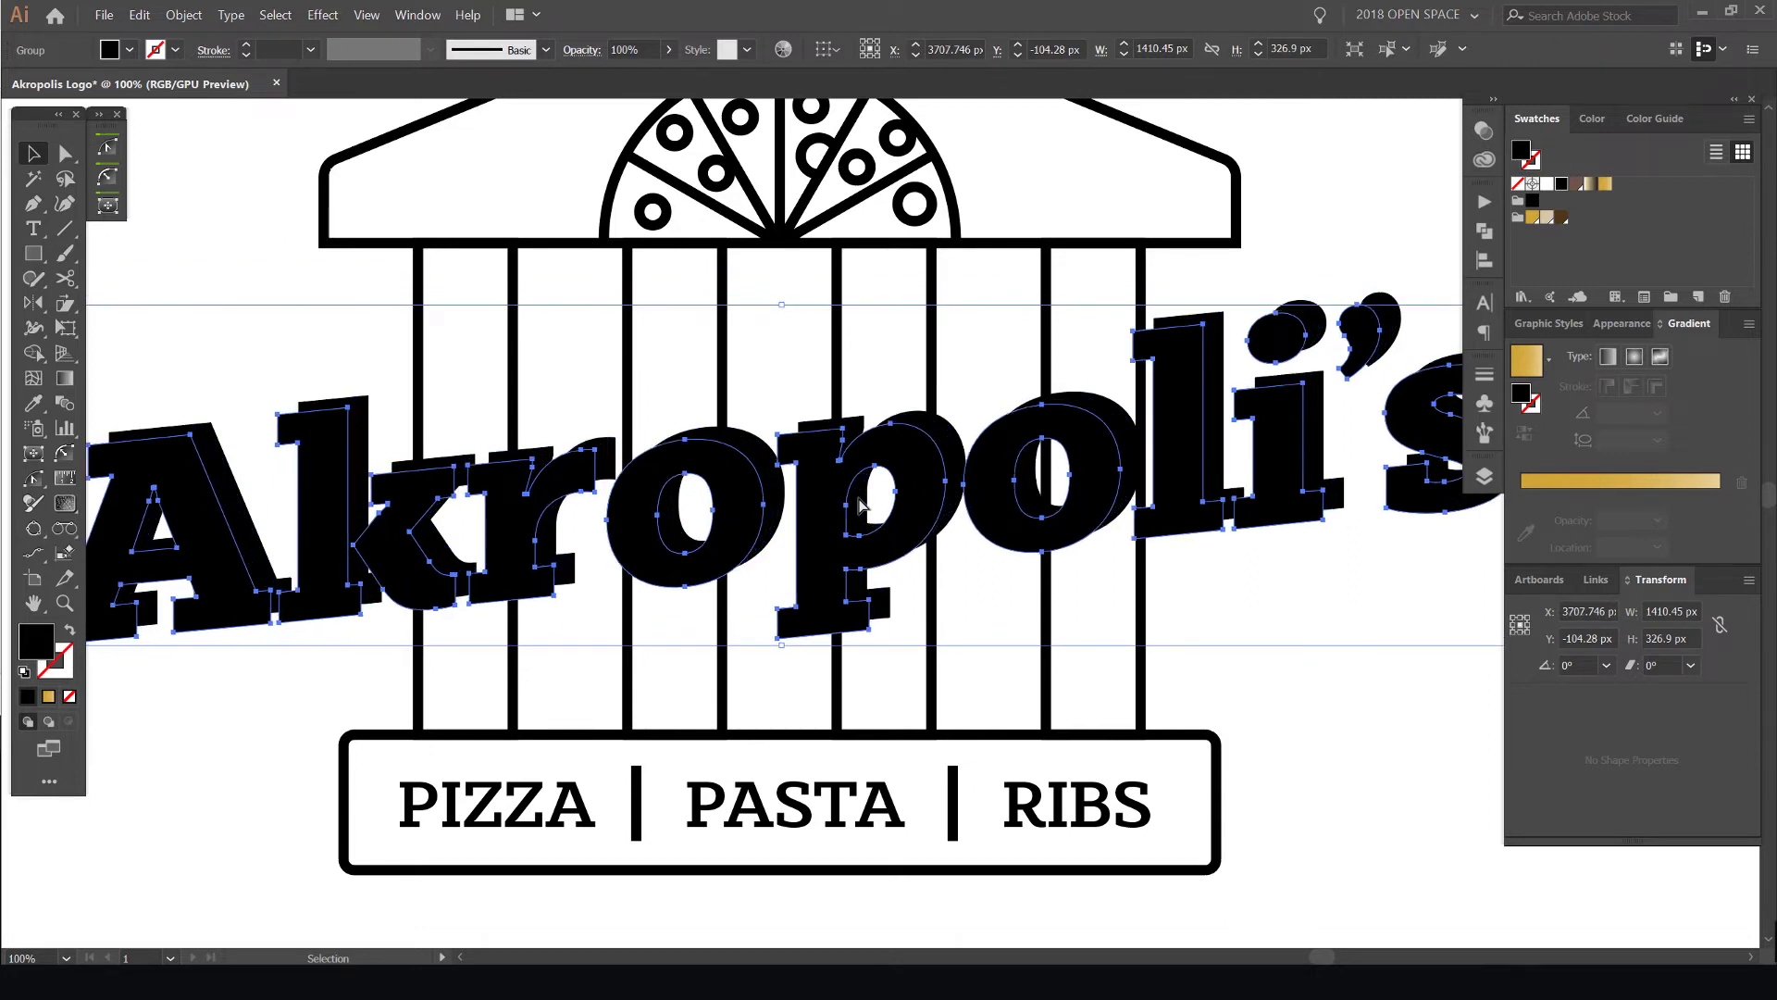
Fill the selected lower-left wordmark copy with the dark brown swatch and send it behind the black wordmark
{"action": "scroll", "coordinate": [897, 429], "scroll_direction": "down", "scroll_amount": 2}
{"action": "scroll", "coordinate": [1330, 278], "scroll_direction": "up", "scroll_amount": 1}
{"action": "left_click", "coordinate": [1561, 217]}
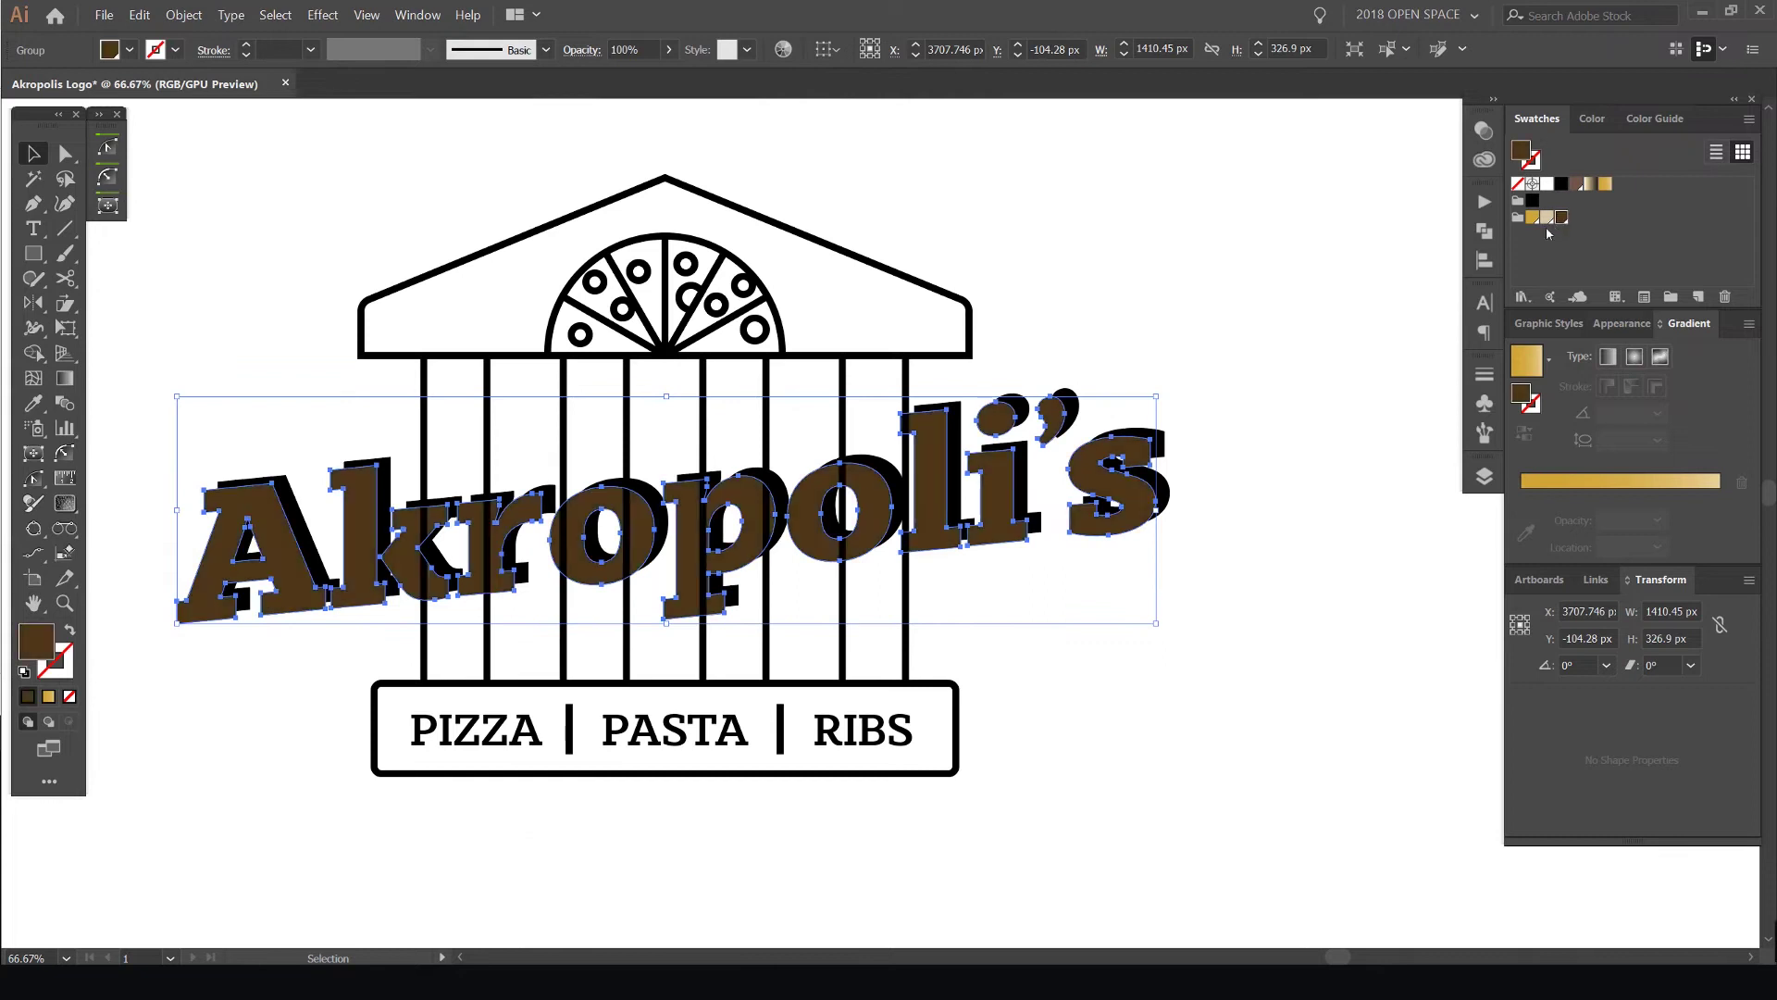
{"action": "key", "text": "a"}
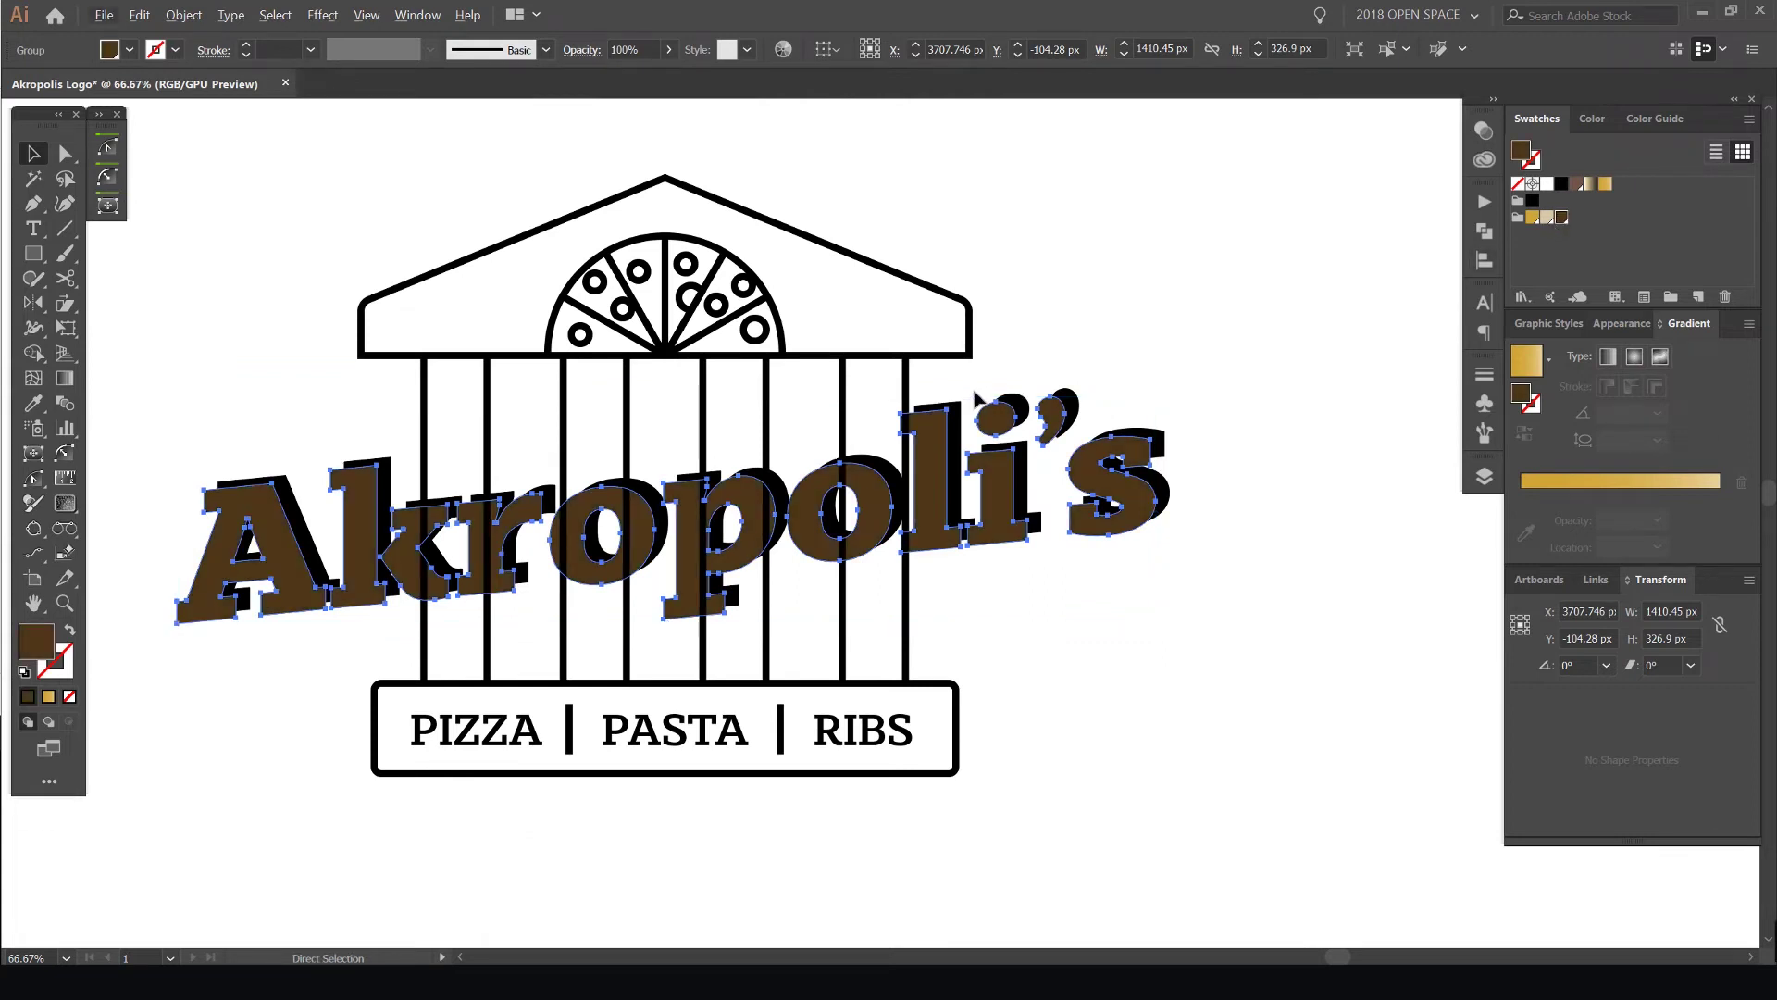
{"action": "key", "text": "ctrl+["}
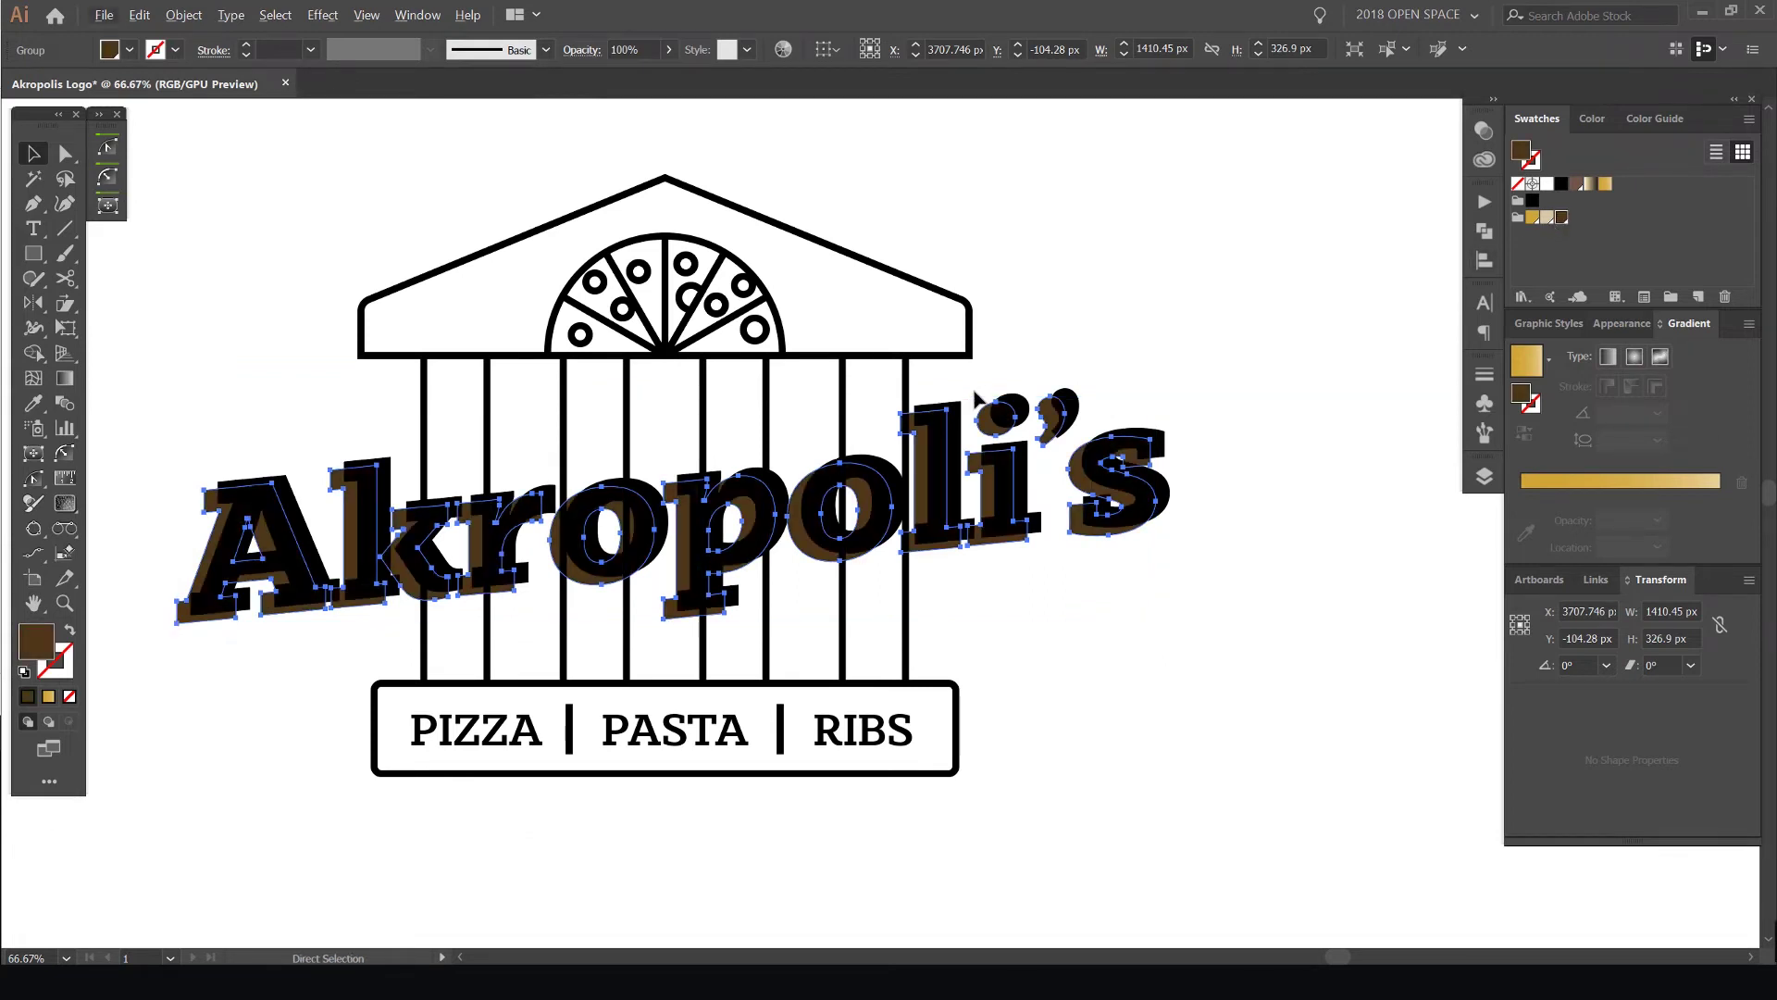
Select the black and brown wordmark copies together and bring them to the front of the temple artwork
{"action": "left_click_drag", "start_coordinate": [1219, 375], "coordinate": [1031, 512]}
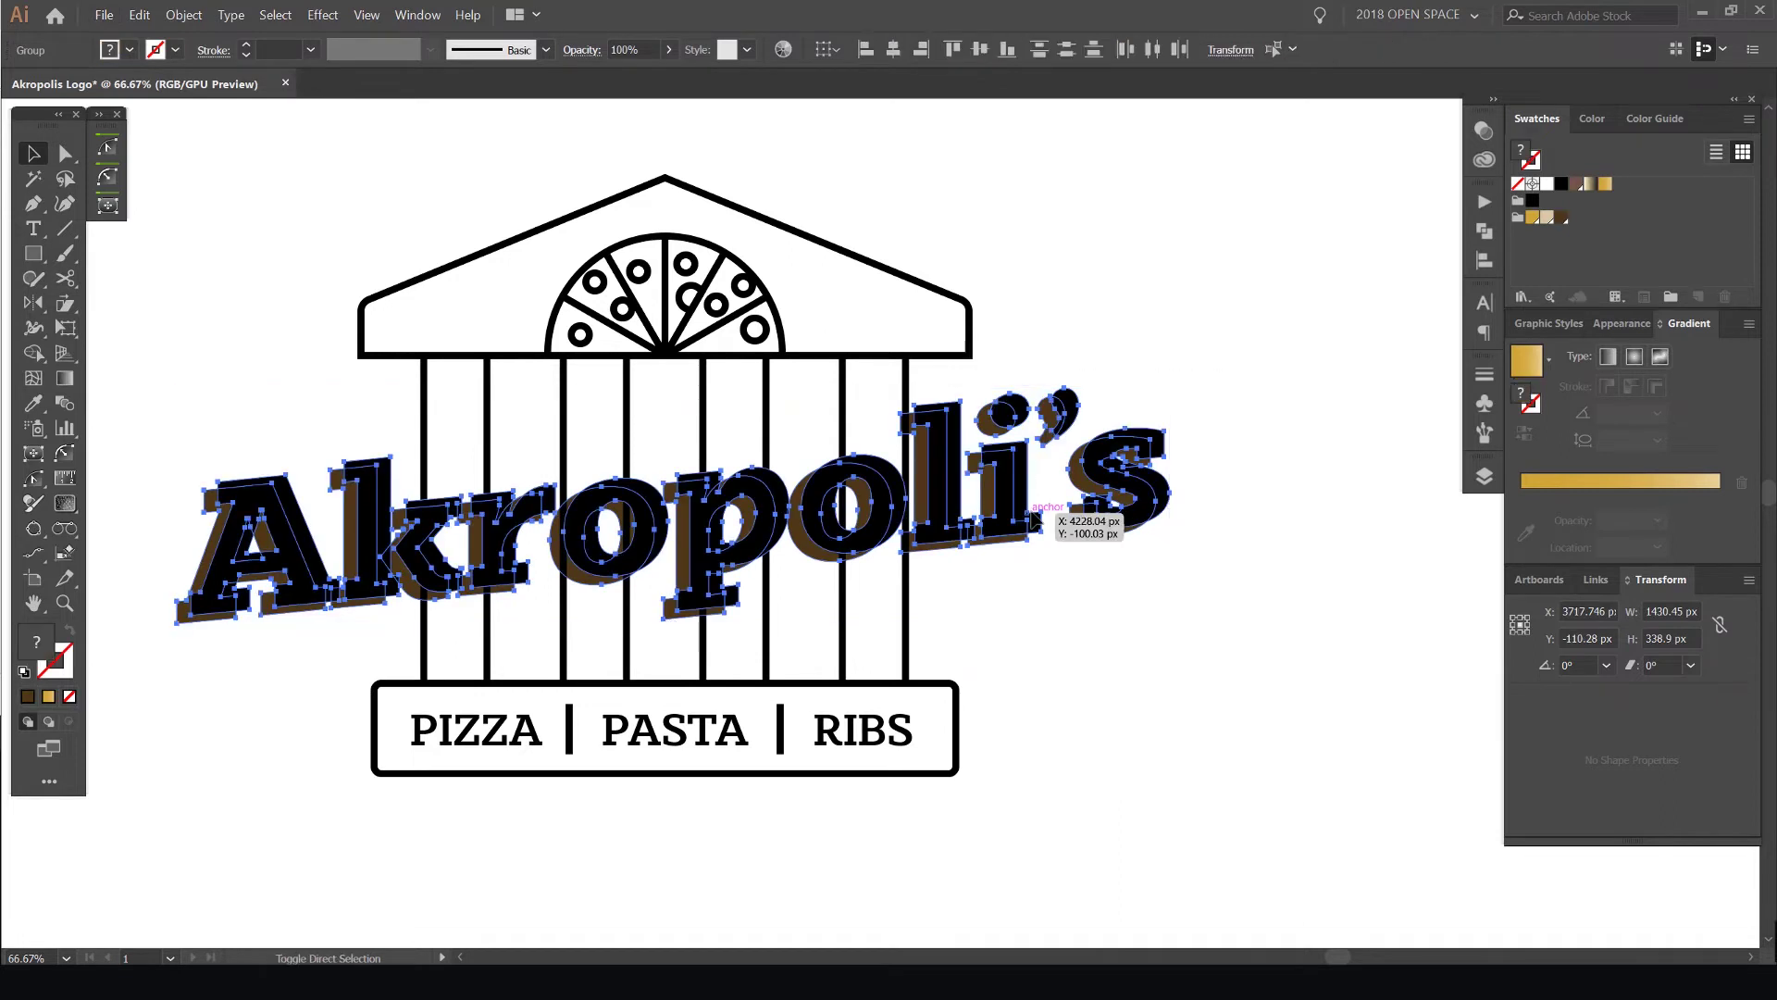
{"action": "scroll", "coordinate": [1079, 357], "scroll_direction": "up", "scroll_amount": 1}
{"action": "left_click", "coordinate": [986, 472]}
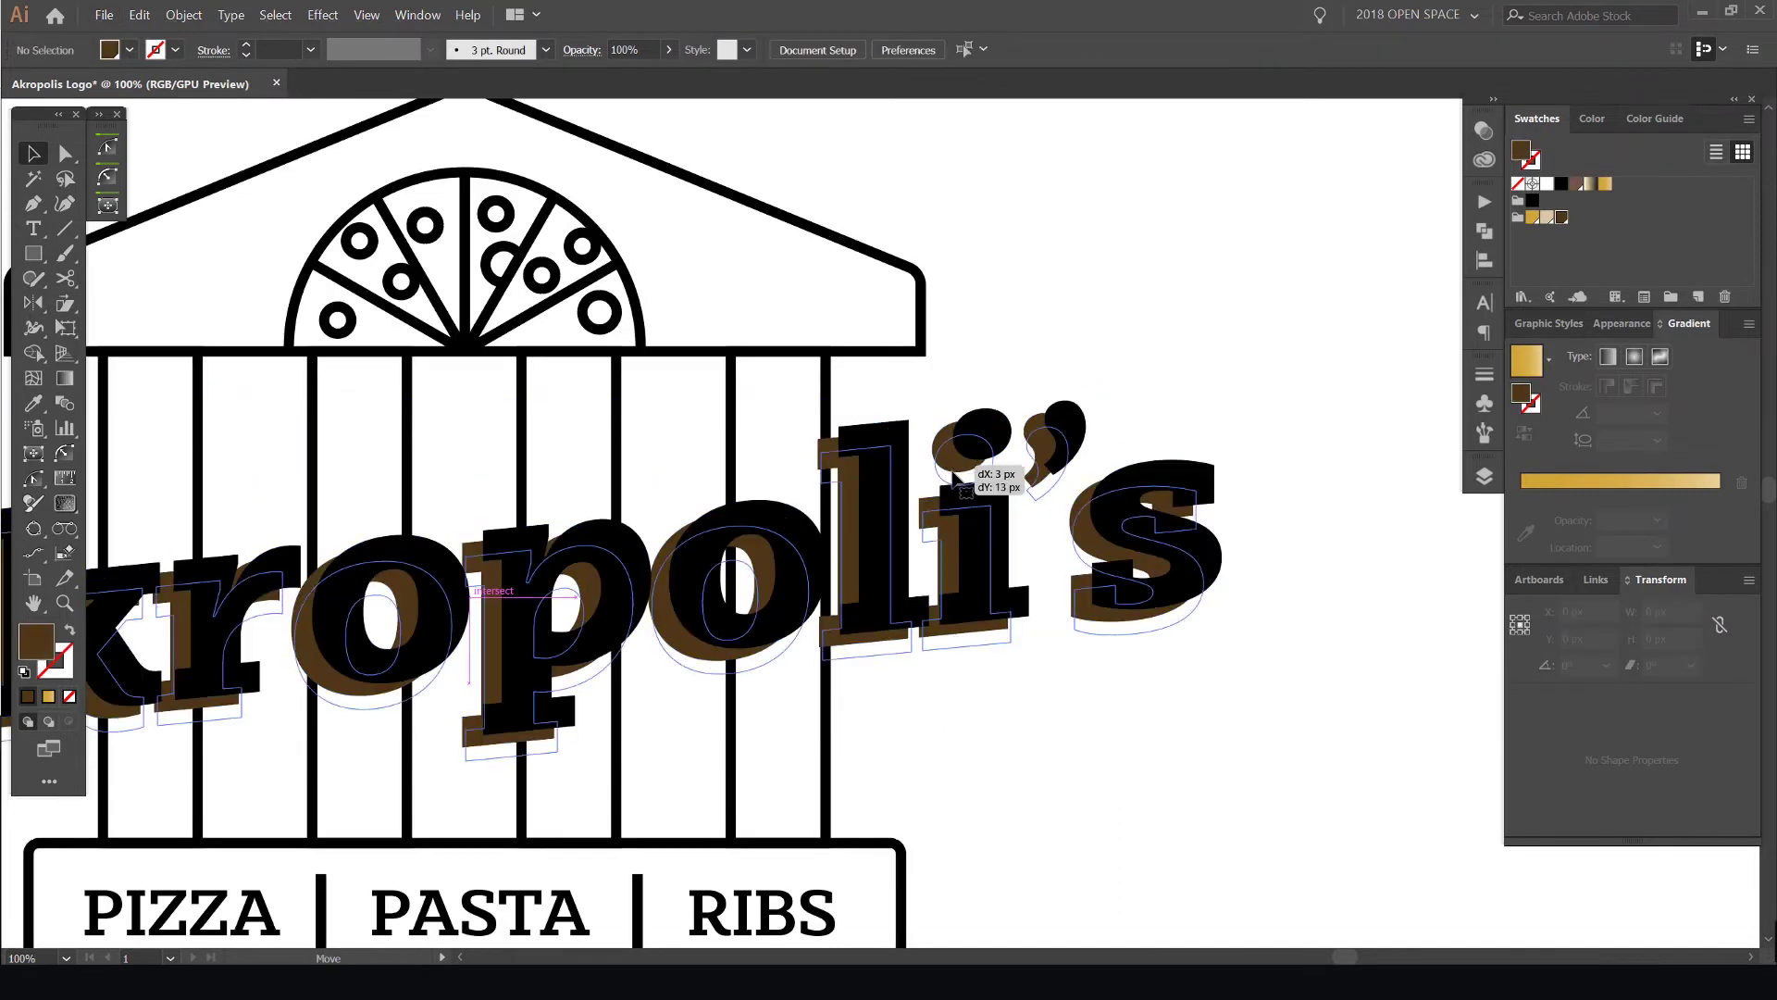
{"action": "left_click", "coordinate": [923, 546]}
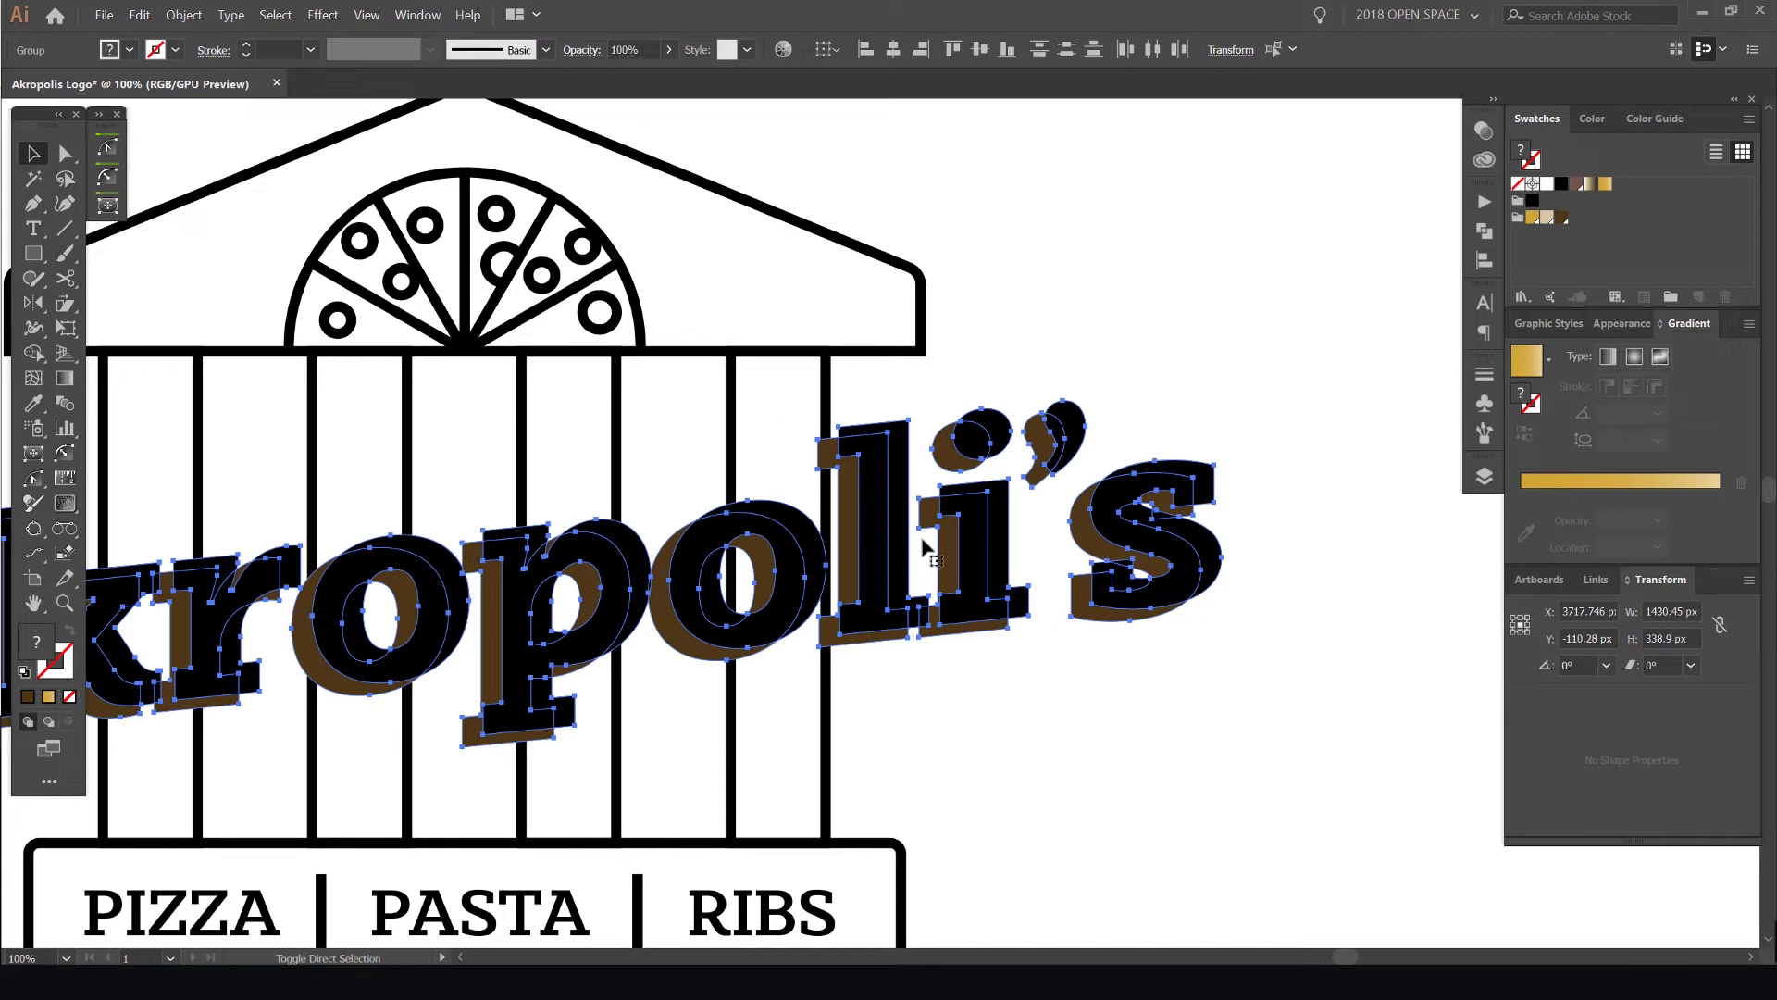
{"action": "key", "text": "ctrl+shift+["}
{"action": "left_click", "coordinate": [911, 690]}
{"action": "left_click_drag", "start_coordinate": [685, 587], "coordinate": [672, 504]}
{"action": "left_click_drag", "start_coordinate": [1349, 324], "coordinate": [1147, 465]}
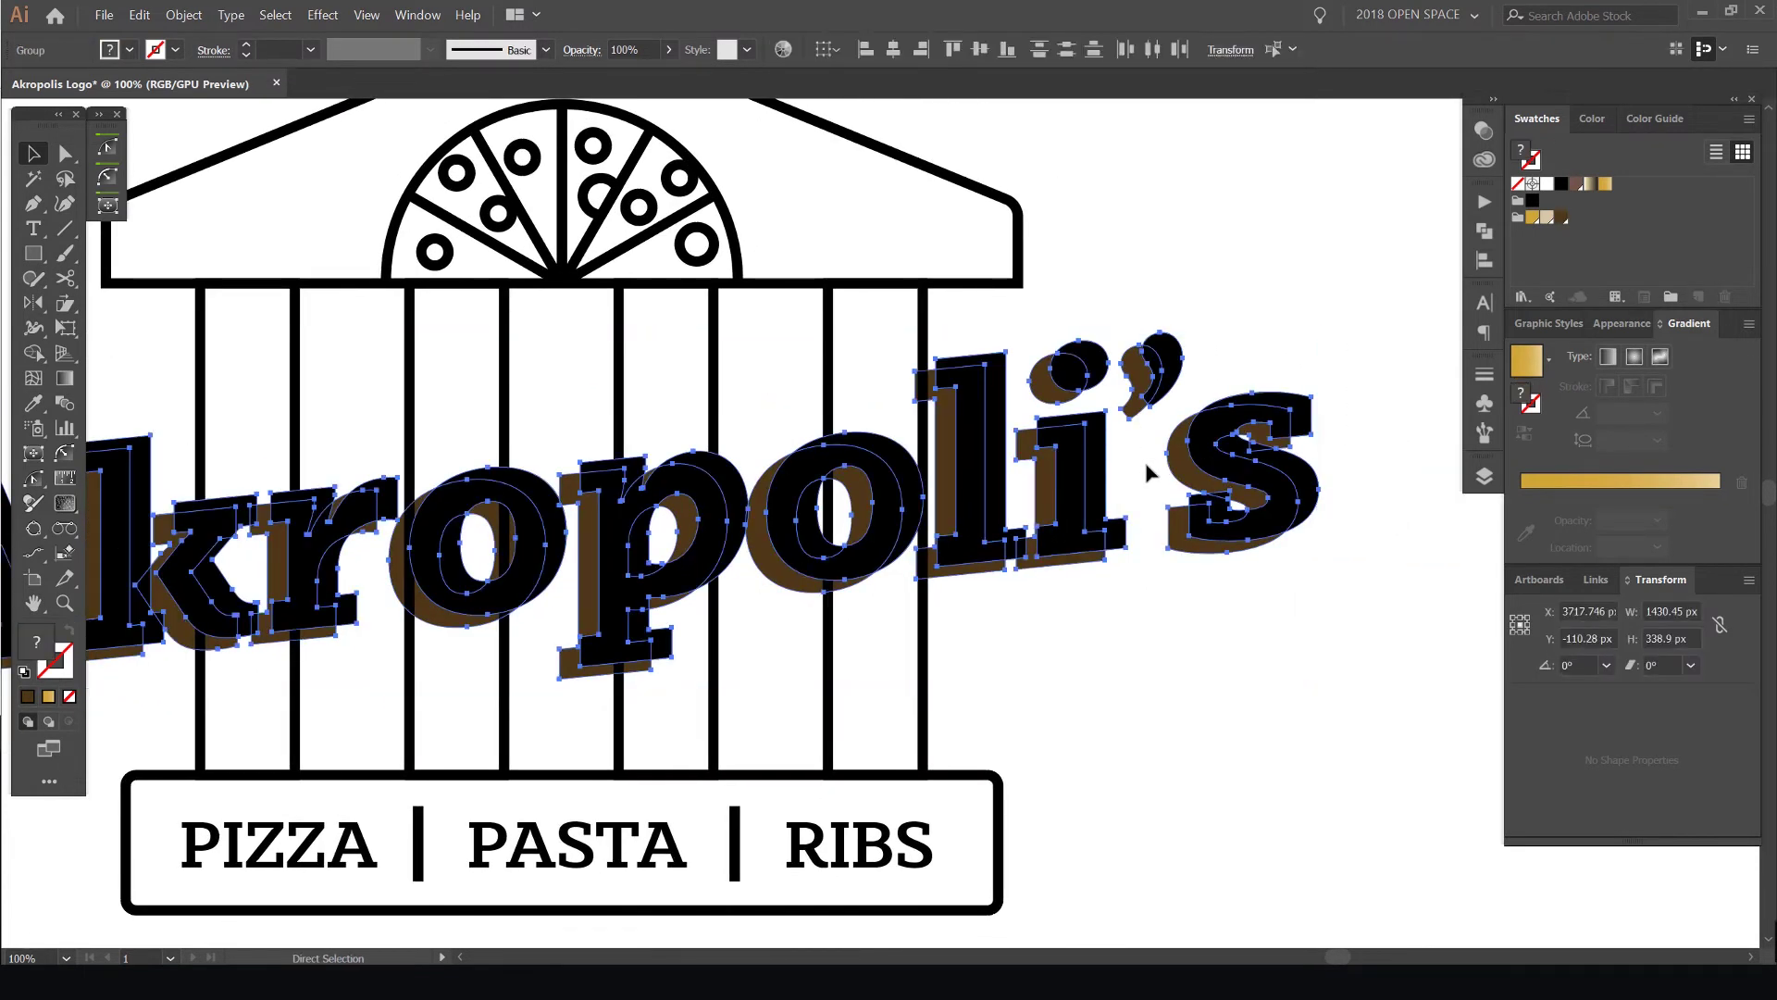
{"action": "key", "text": "ctrl+shift+]"}
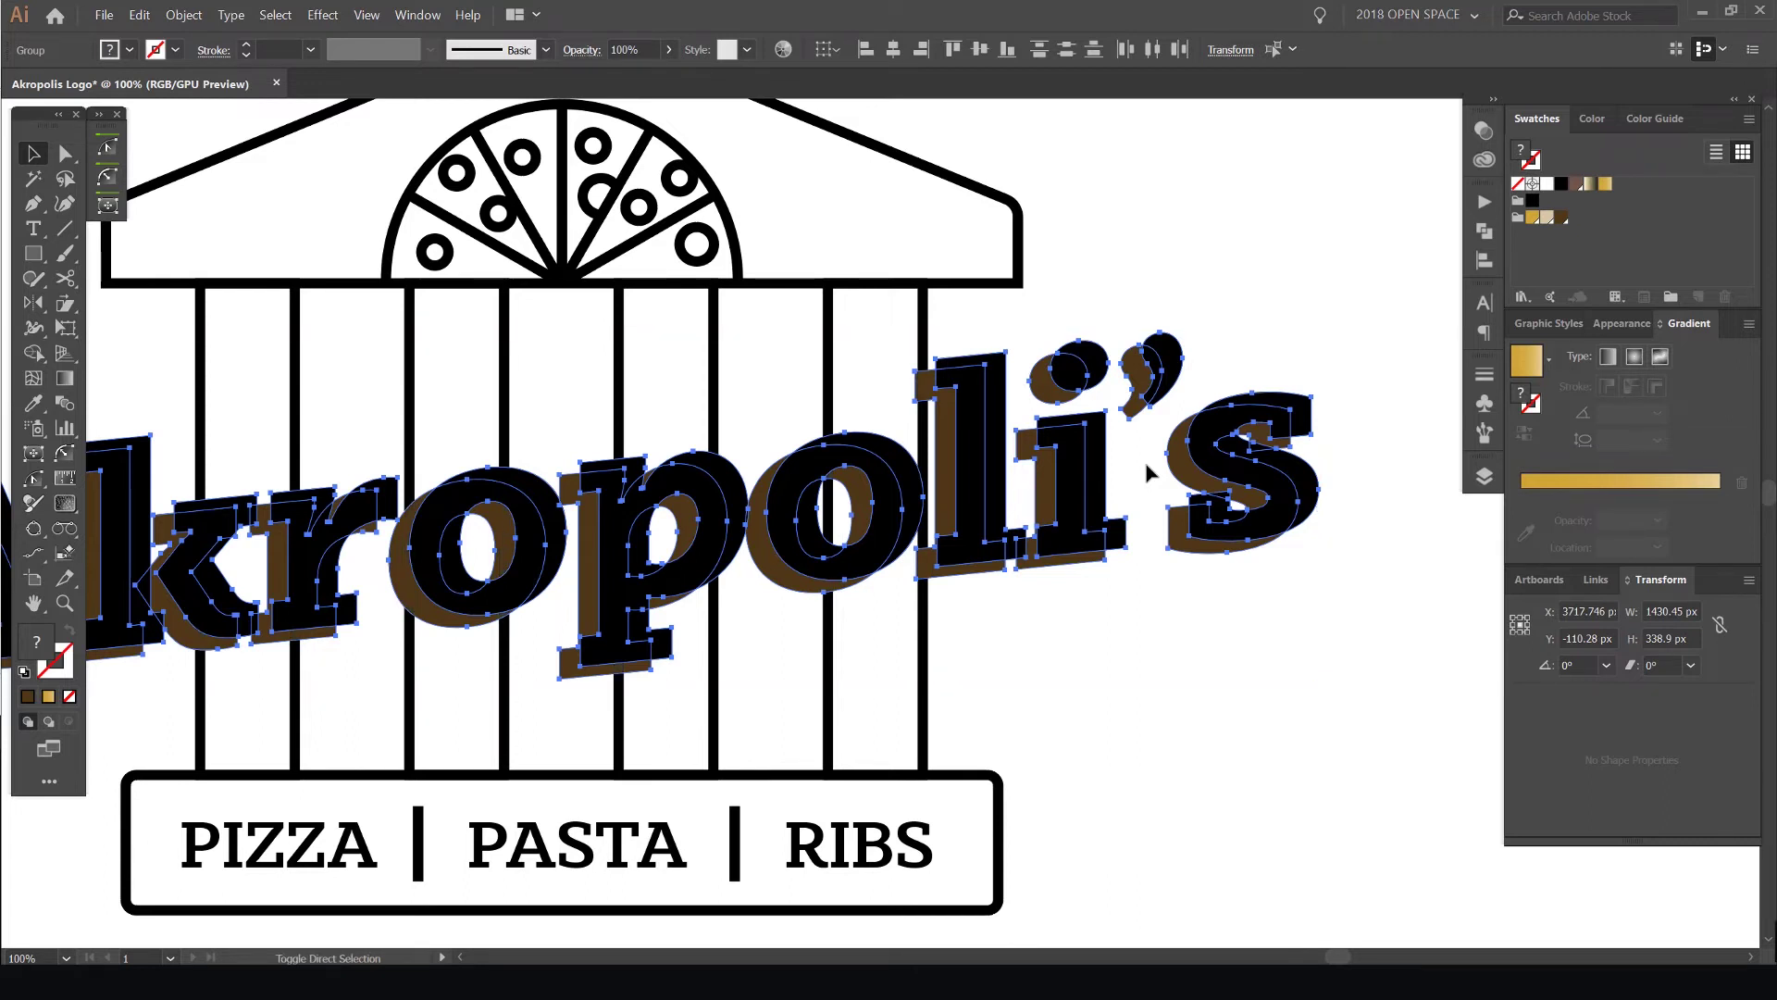
{"action": "key", "text": "ctrl+minus"}
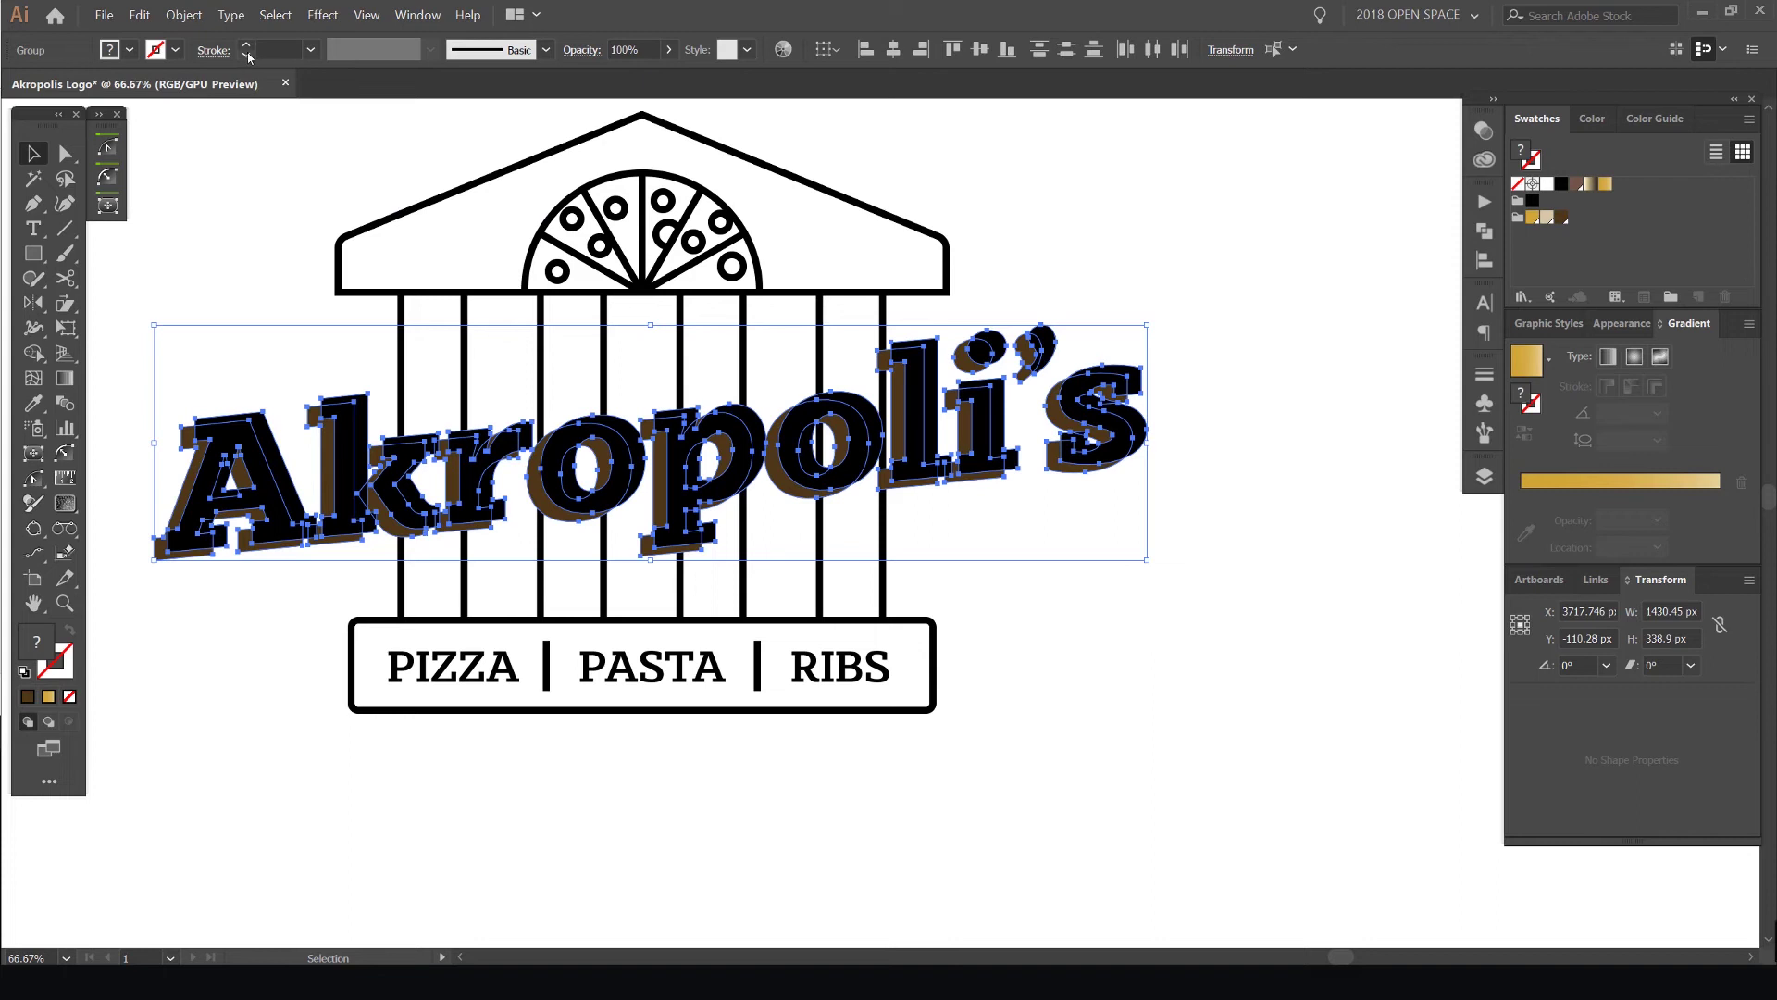
{"action": "left_click", "coordinate": [184, 15]}
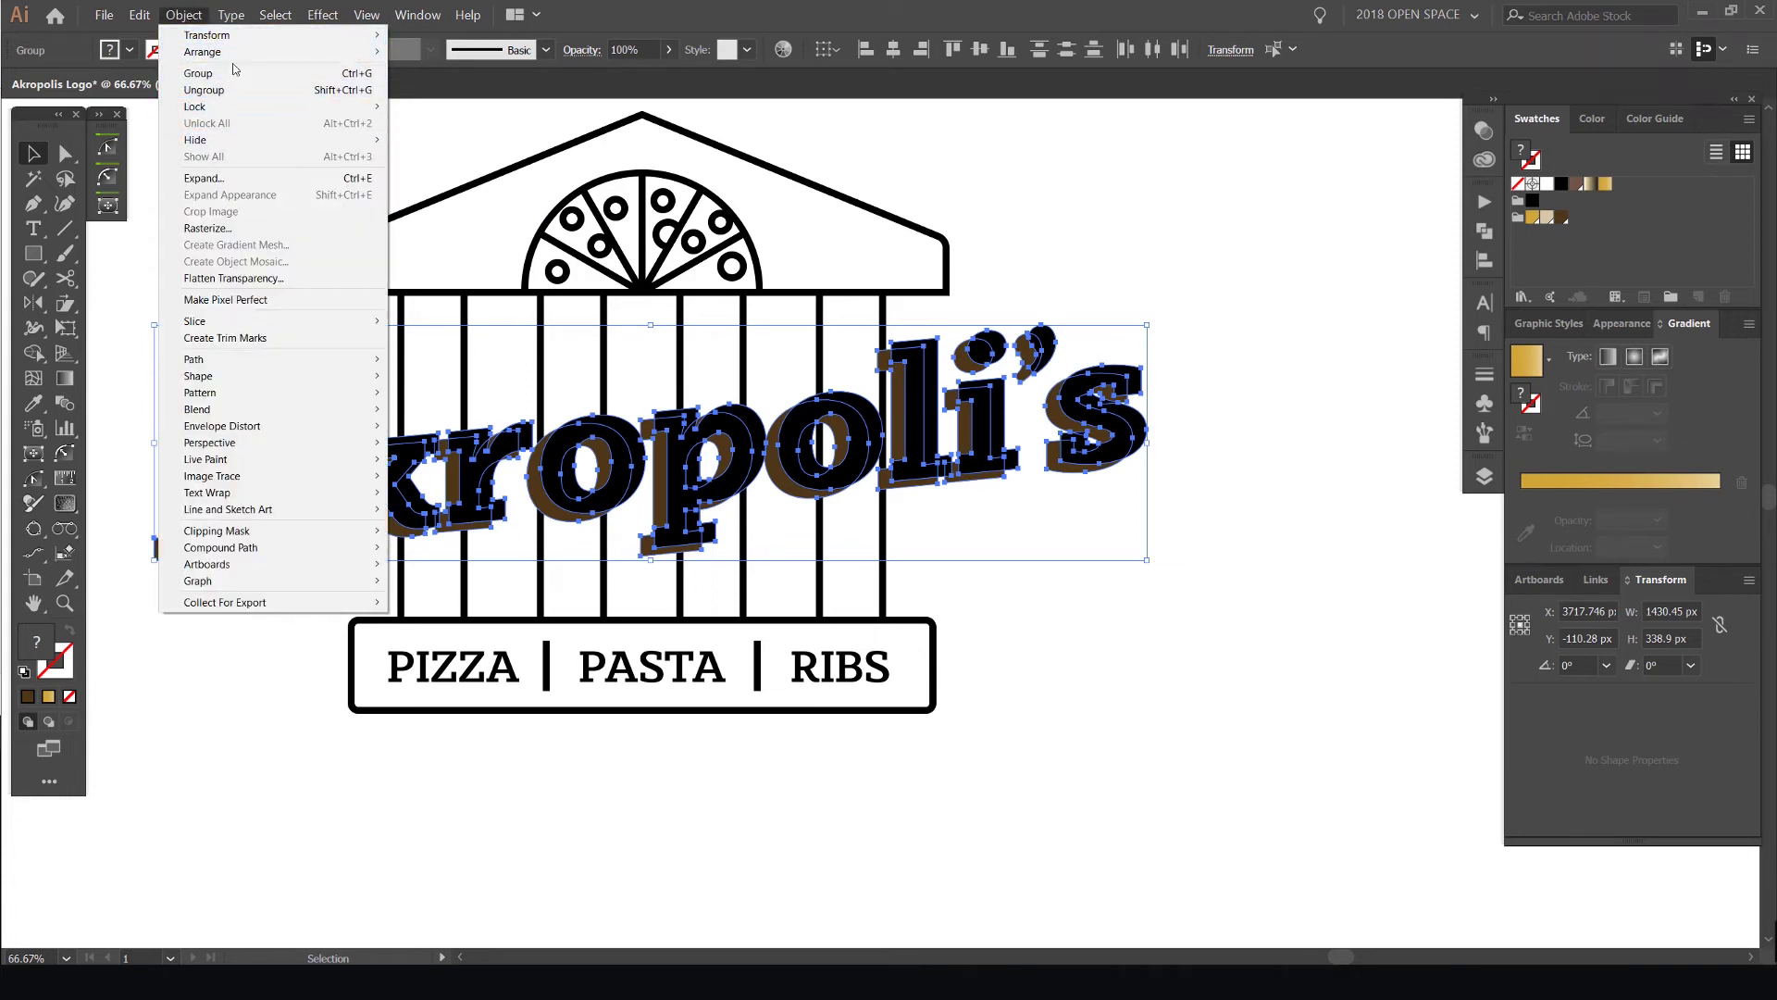
{"action": "mouse_move", "coordinate": [231, 55]}
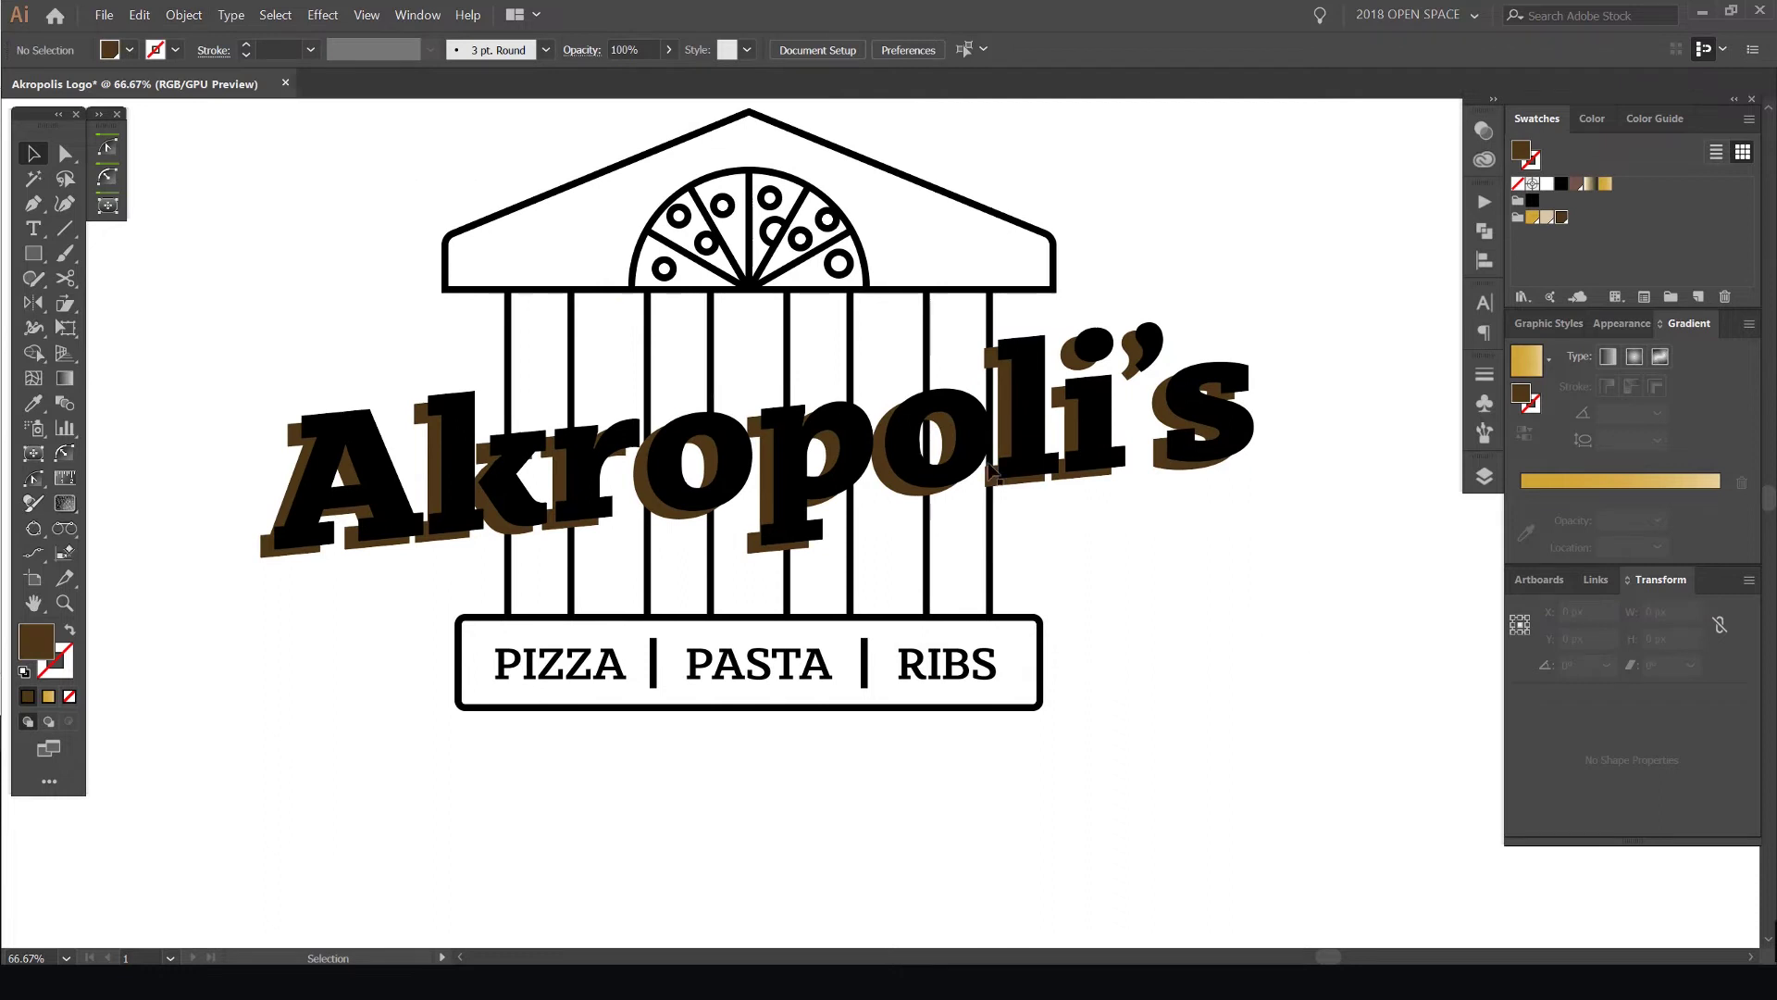
Examine the brown wordmark copy in isolation to see how it sits behind the black letters
{"action": "scroll", "coordinate": [888, 425], "scroll_direction": "up", "scroll_amount": 1}
{"action": "scroll", "coordinate": [953, 441], "scroll_direction": "down", "scroll_amount": 2}
{"action": "scroll", "coordinate": [1007, 381], "scroll_direction": "up", "scroll_amount": 2}
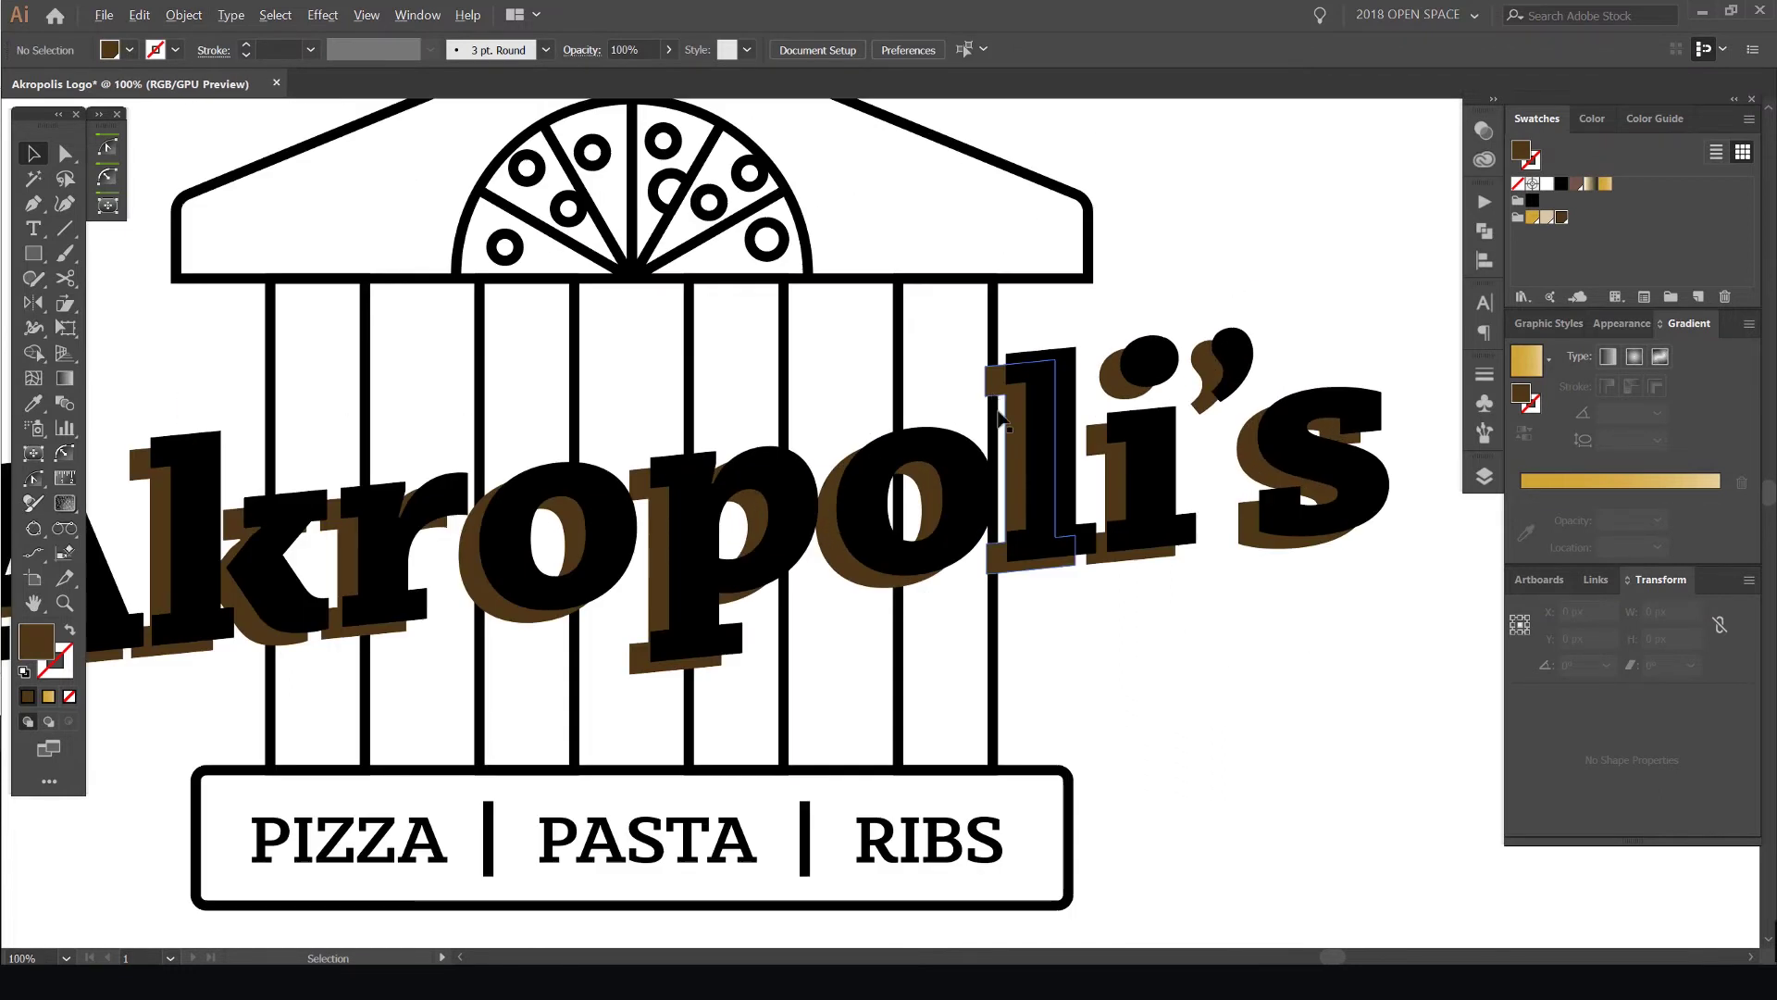
{"action": "left_click", "coordinate": [1015, 409]}
{"action": "double_click", "coordinate": [1116, 472]}
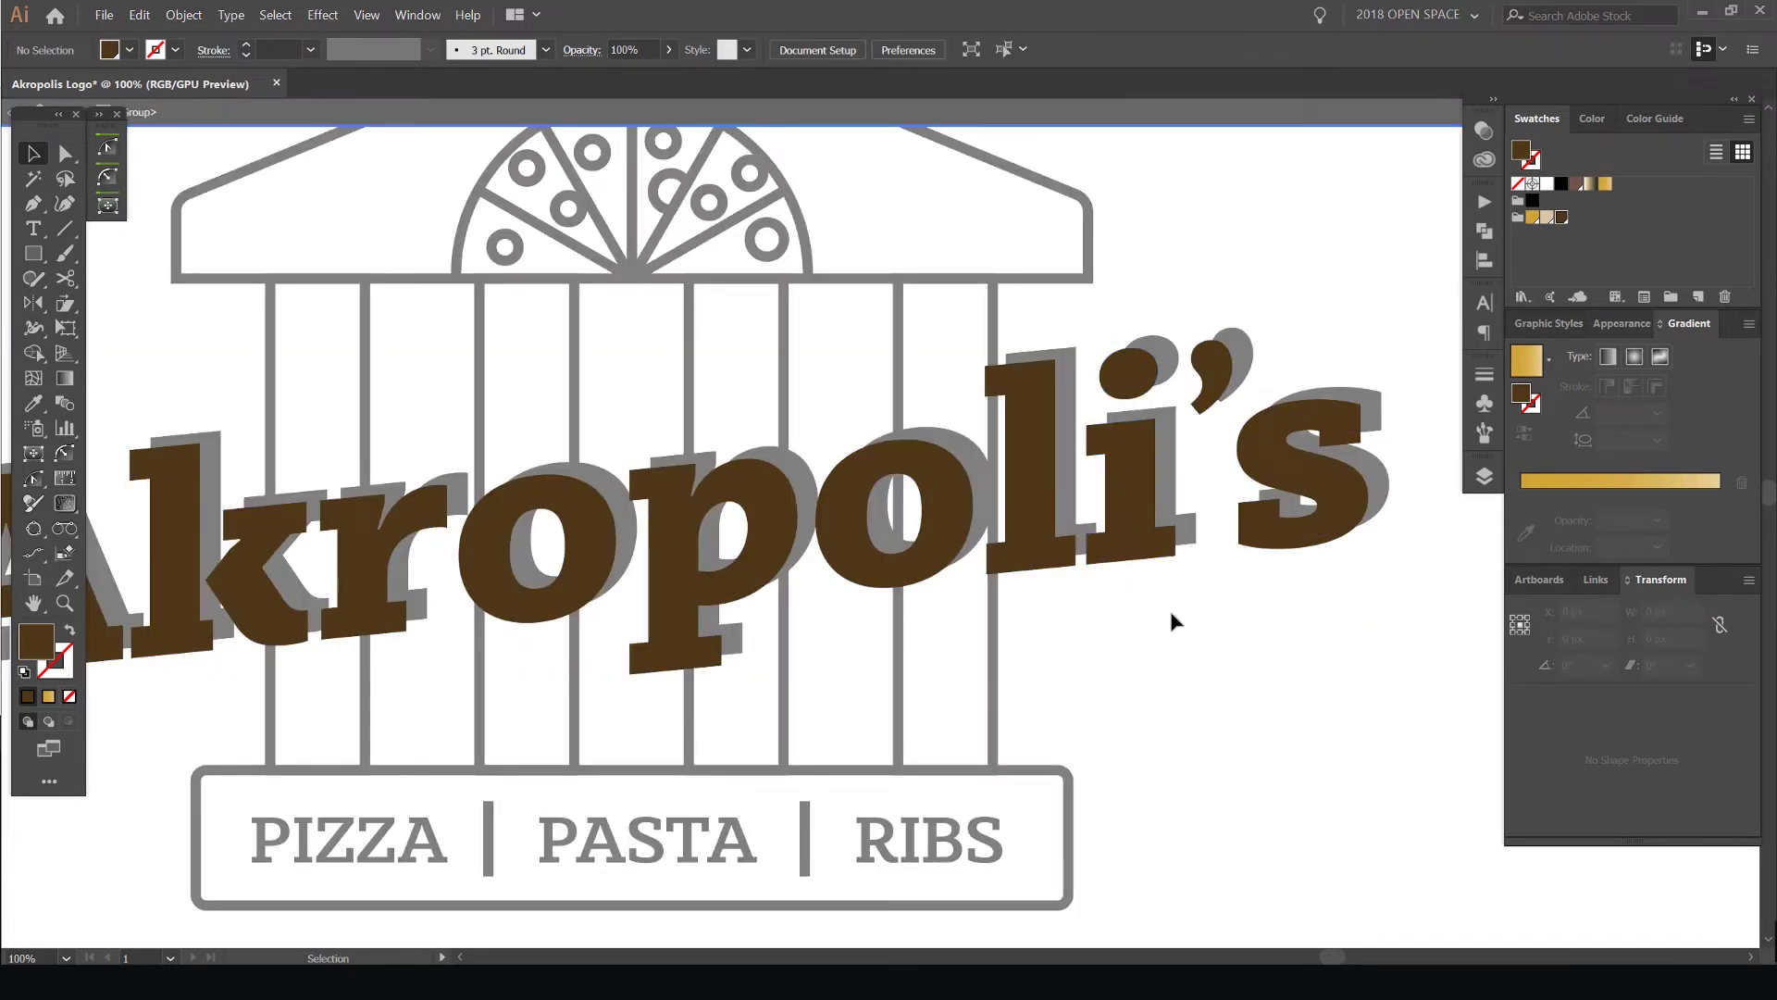
{"action": "double_click", "coordinate": [1171, 613]}
Offset the black wordmark's paths by 6 px with miter joins and a miter limit of 4
{"action": "left_click", "coordinate": [1175, 442]}
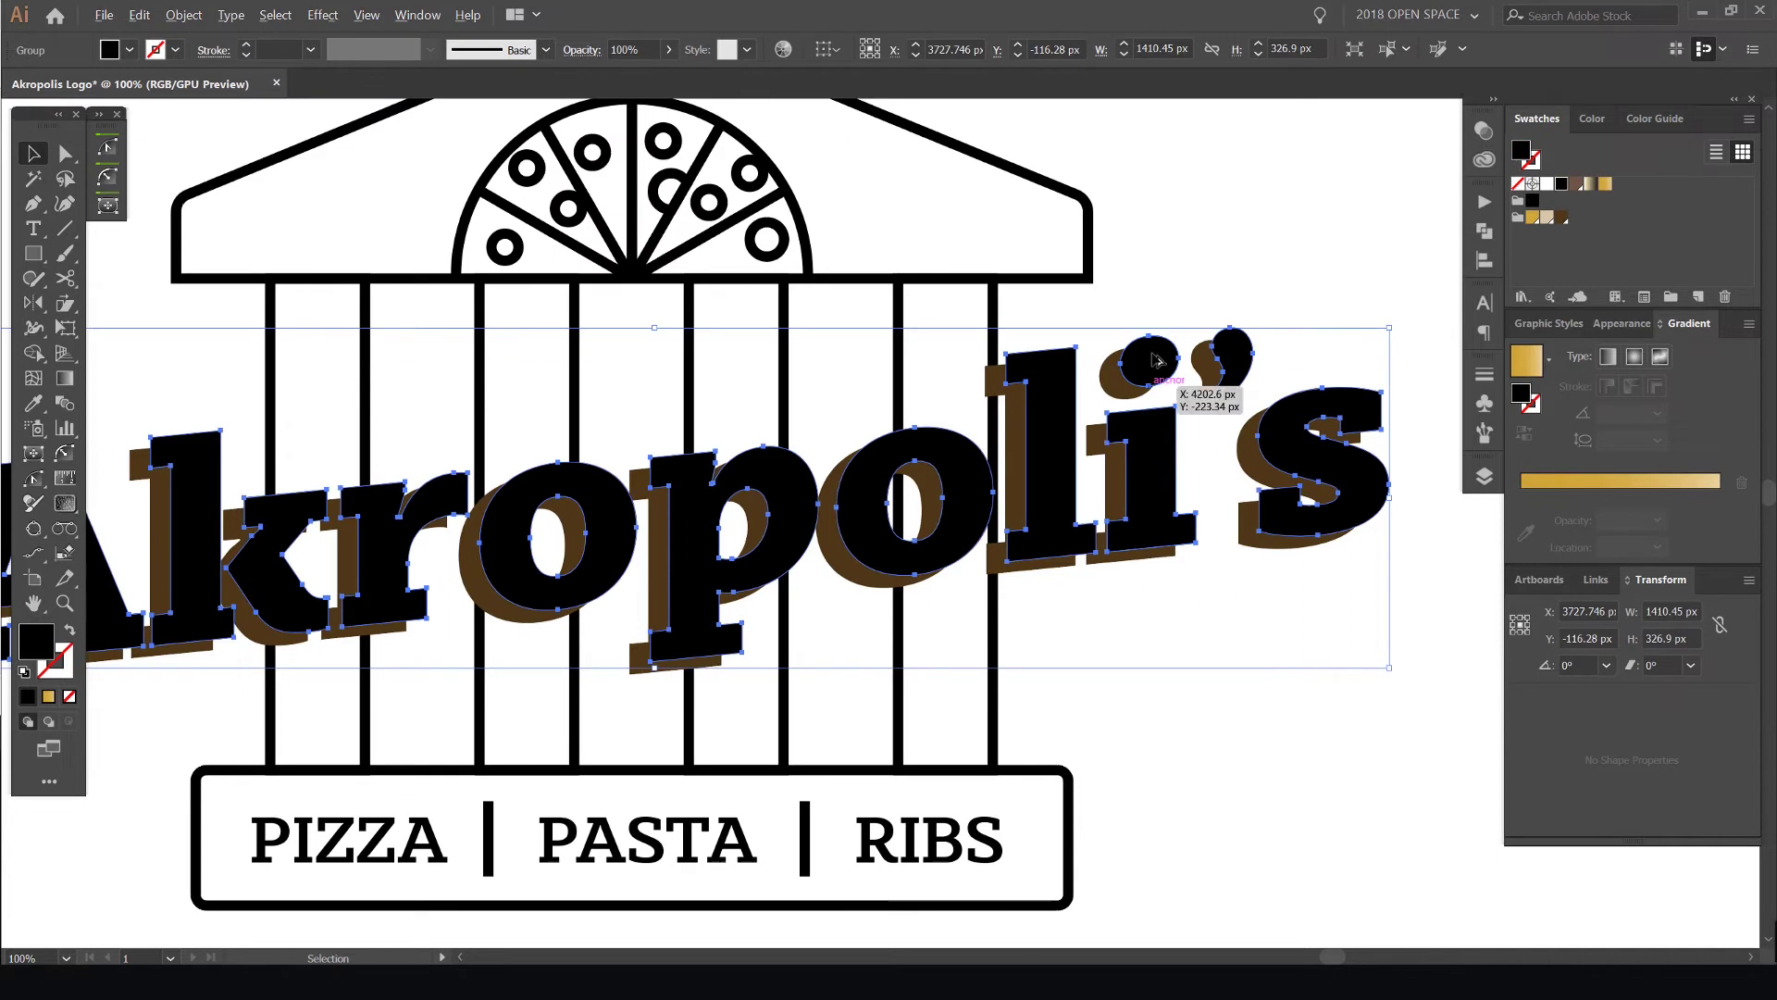
{"action": "scroll", "coordinate": [1154, 353], "scroll_direction": "up", "scroll_amount": 2}
{"action": "left_click_drag", "start_coordinate": [1143, 380], "coordinate": [1162, 317]}
{"action": "key", "text": "ctrl+z"}
{"action": "left_click", "coordinate": [184, 15]}
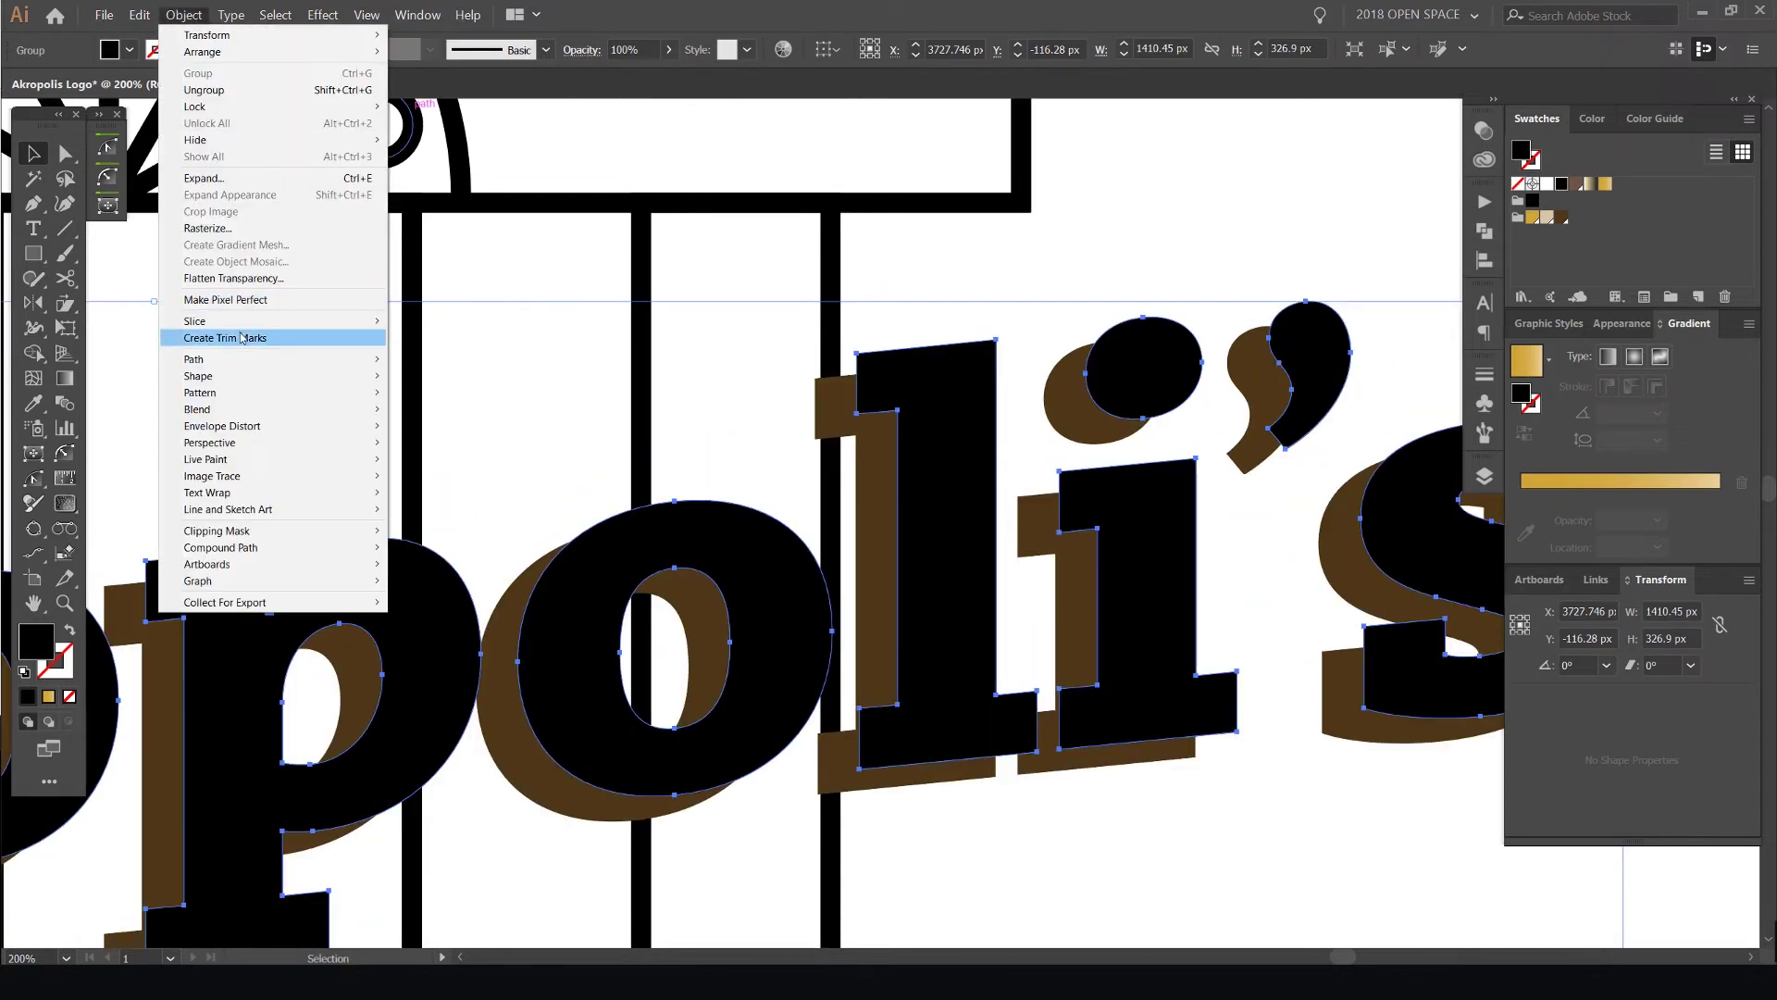
{"action": "mouse_move", "coordinate": [327, 359]}
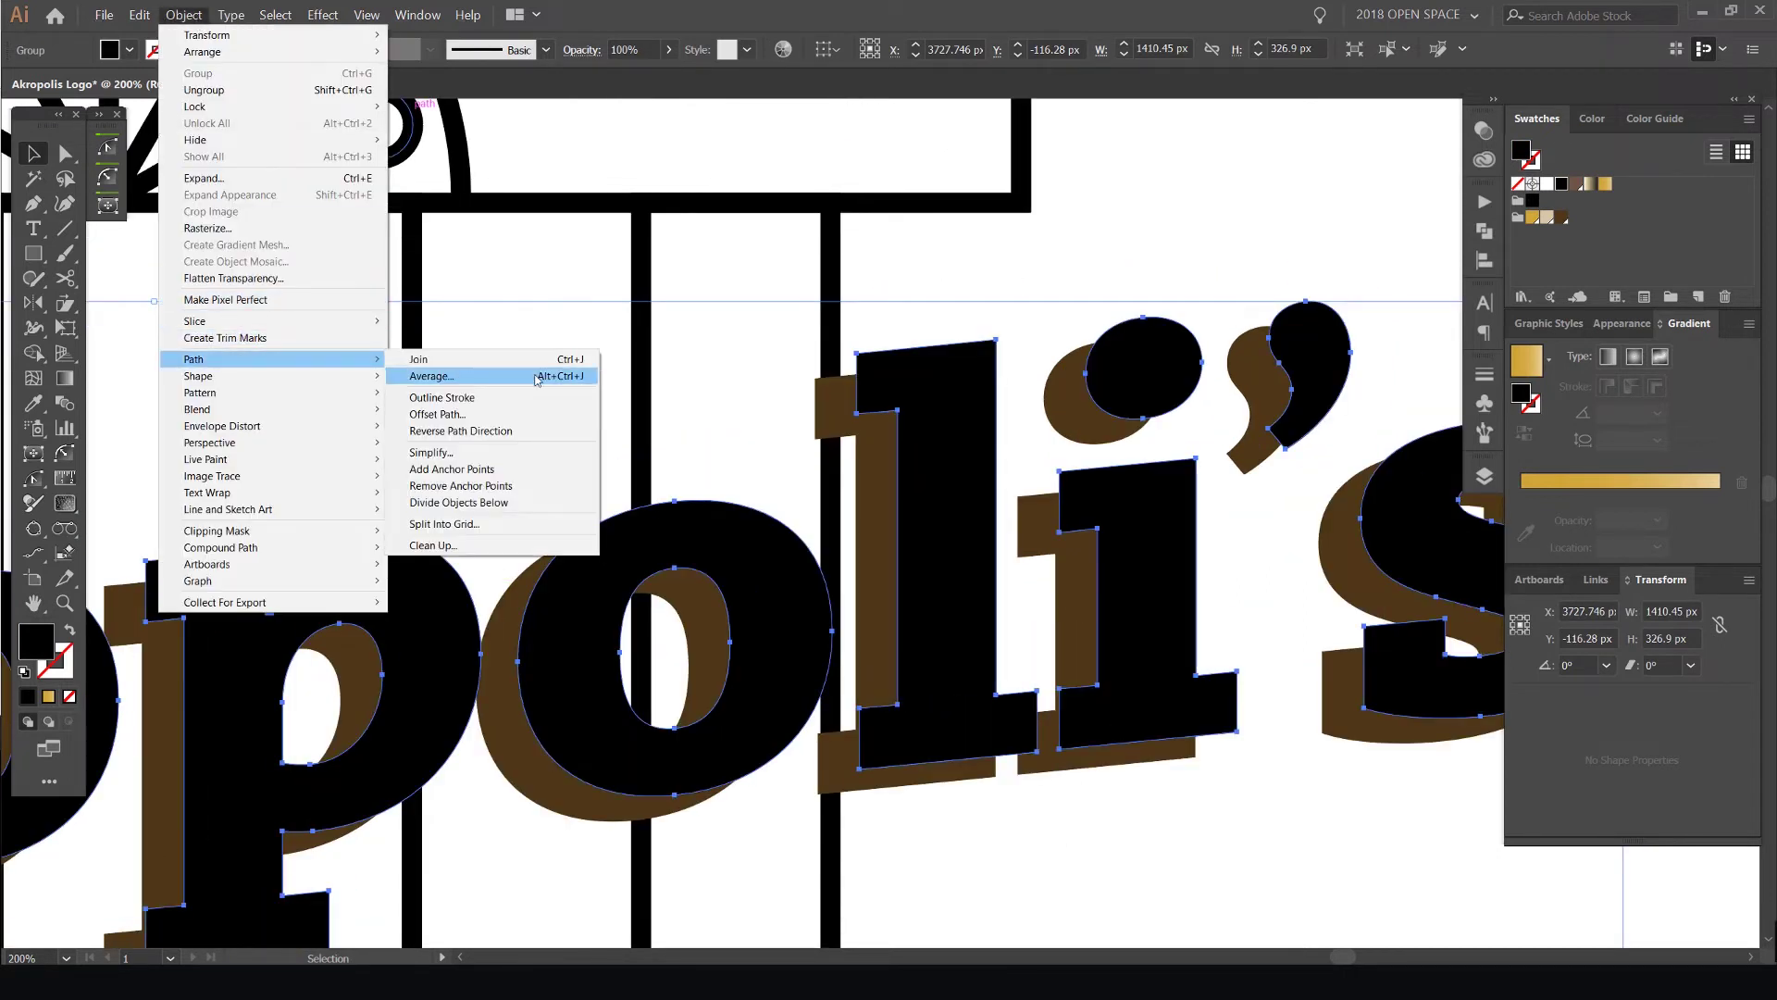
{"action": "left_click", "coordinate": [458, 416]}
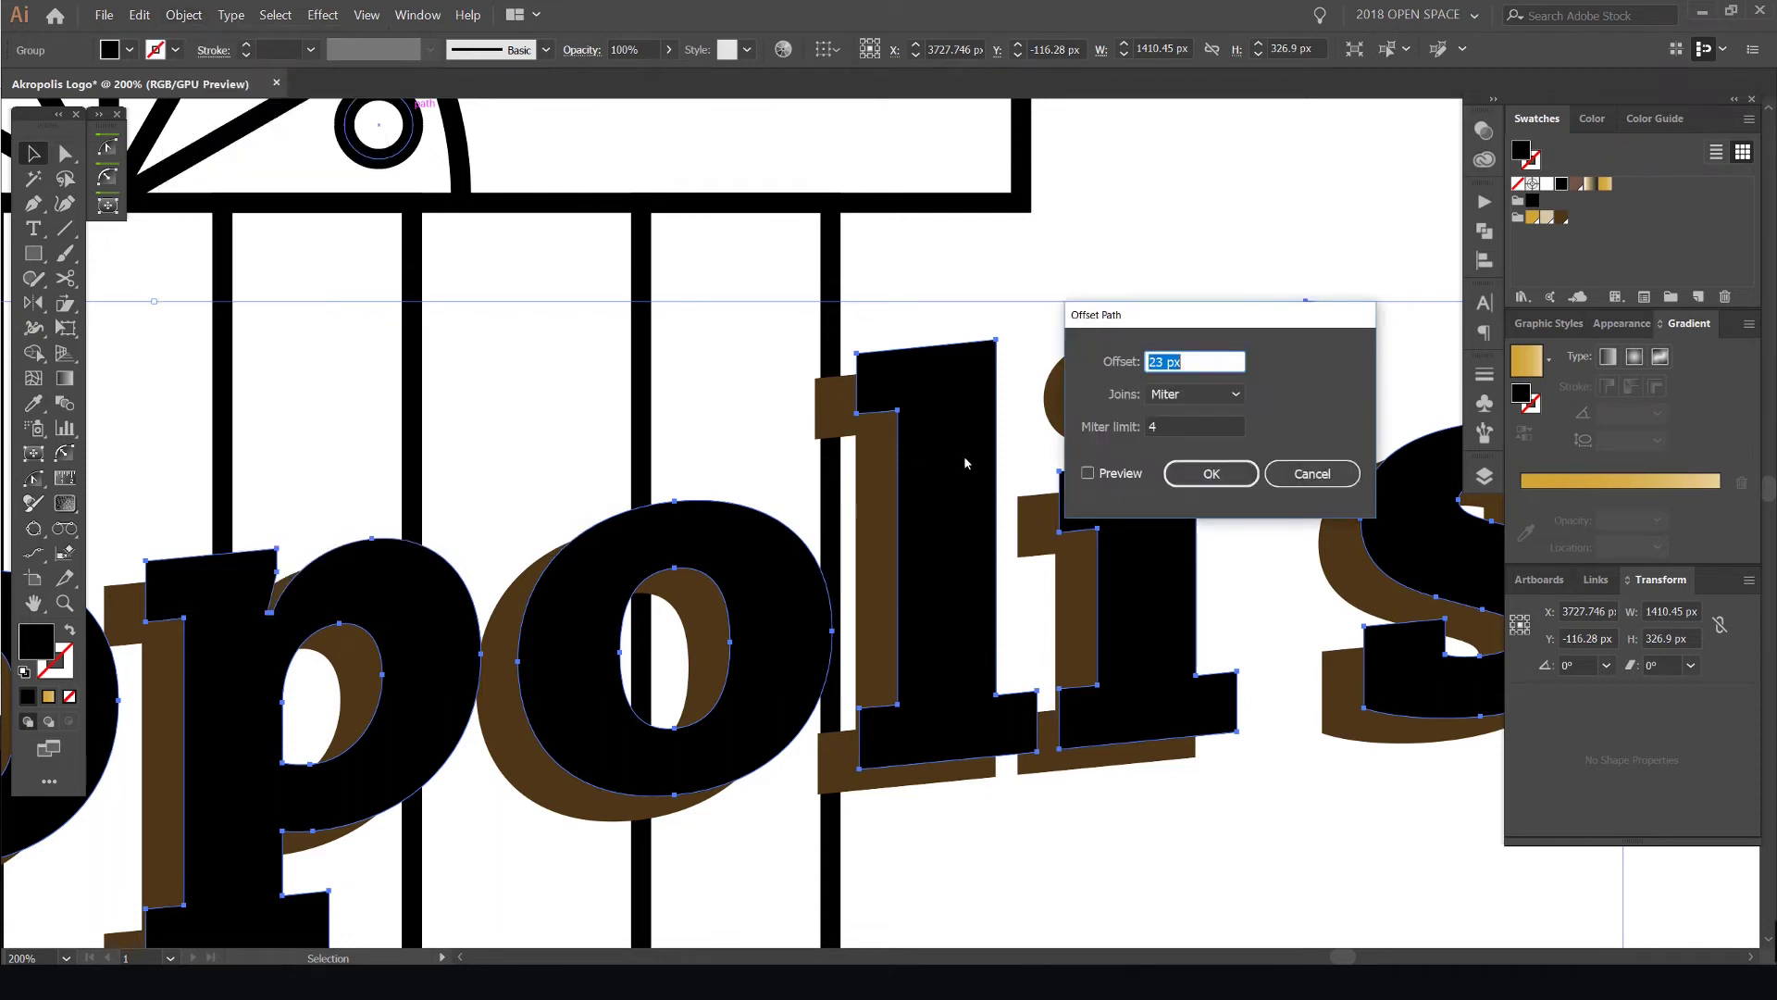
{"action": "left_click", "coordinate": [1089, 474]}
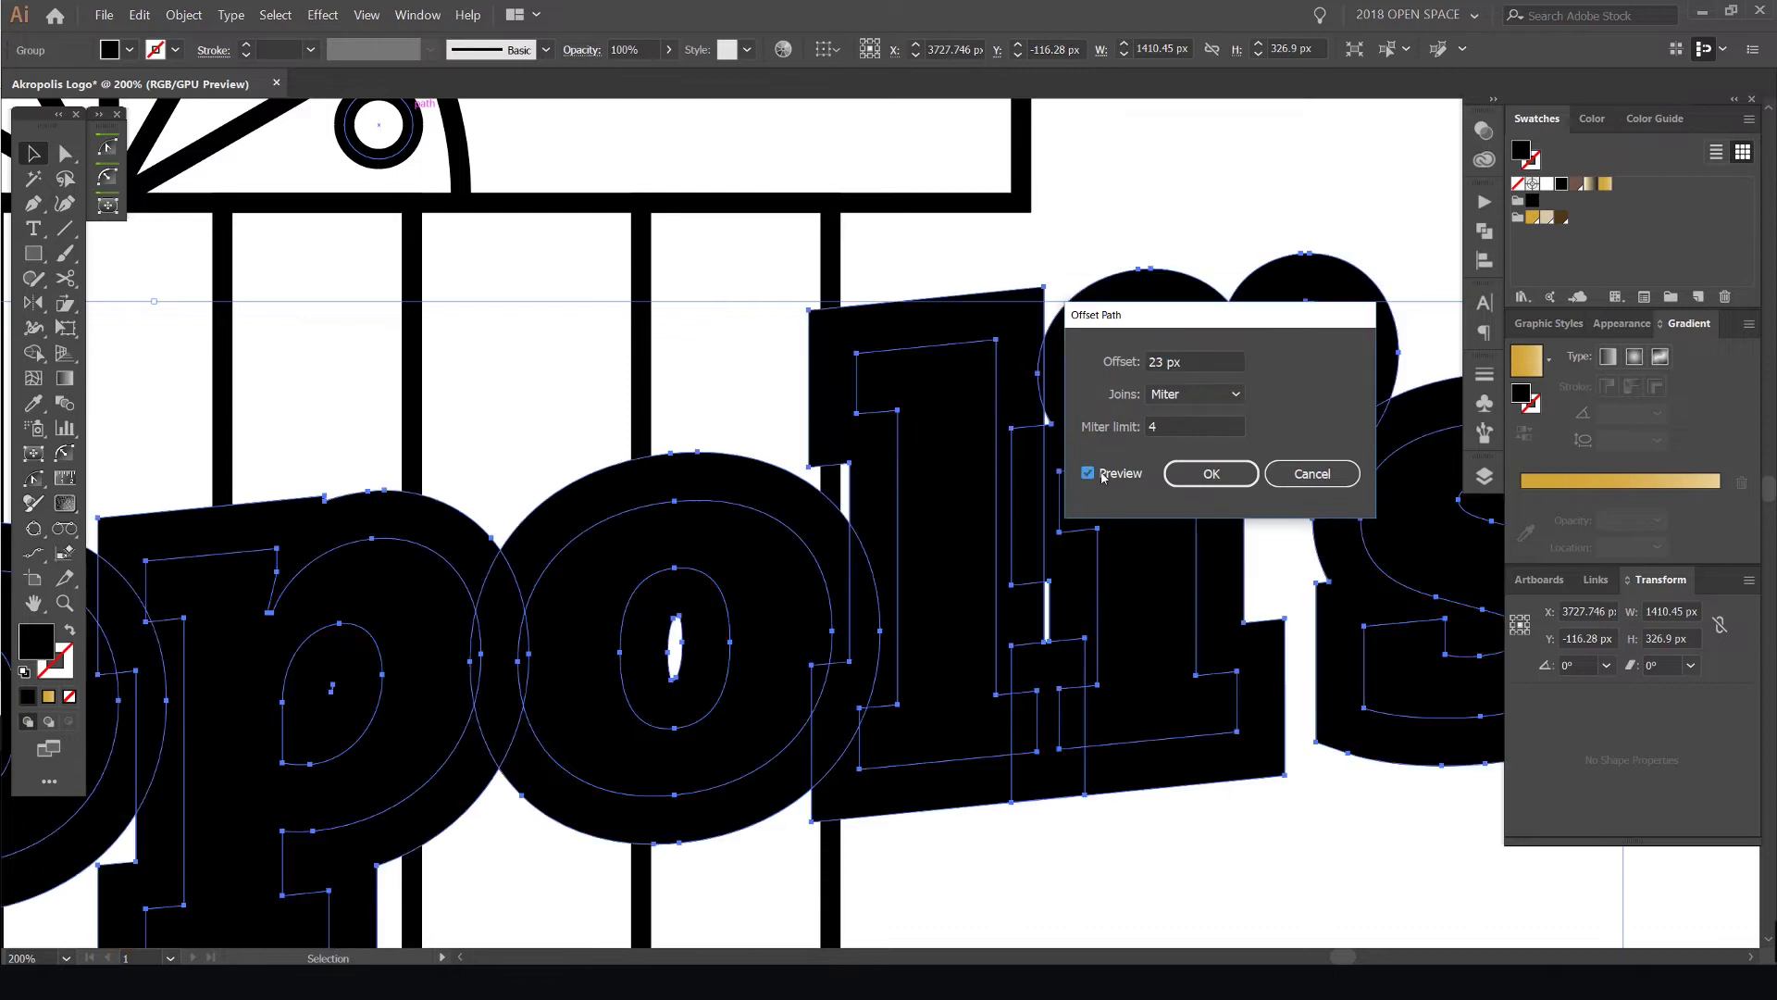
{"action": "left_click", "coordinate": [1170, 361]}
{"action": "scroll", "coordinate": [1170, 361], "scroll_direction": "down", "scroll_amount": 17}
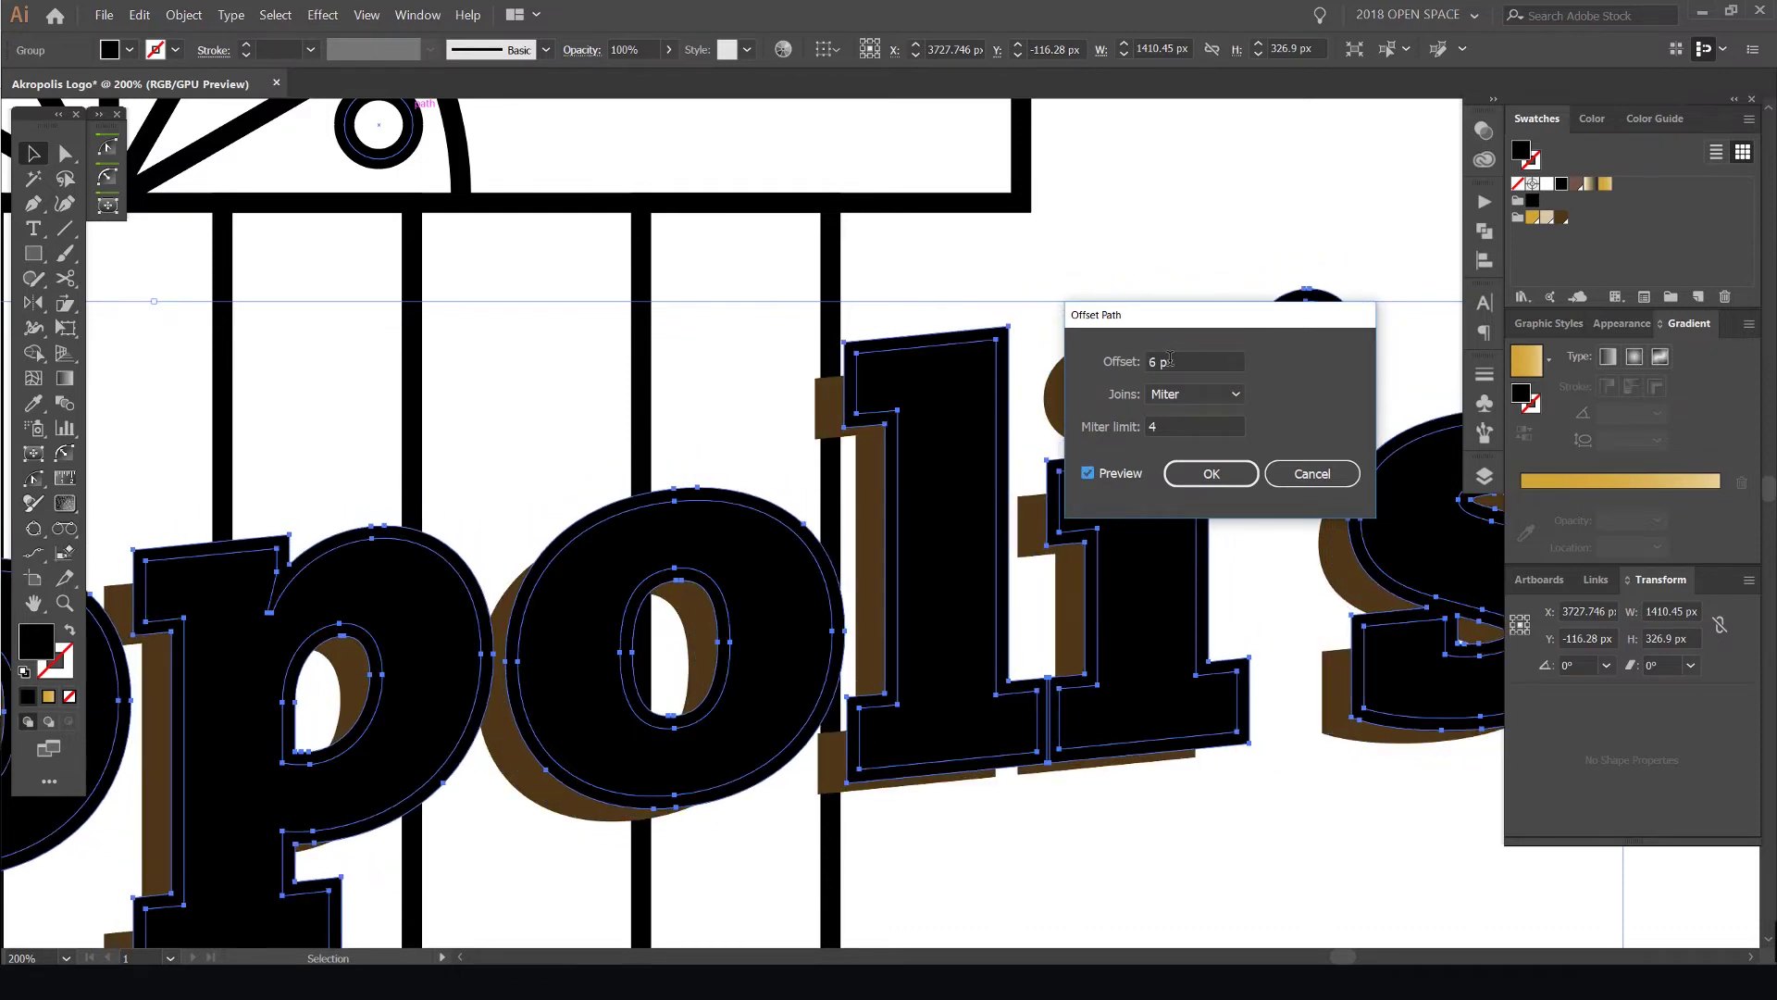
{"action": "left_click", "coordinate": [1212, 475]}
Make the offset letter outlines into one compound path and fill it with the light beige swatch
{"action": "scroll", "coordinate": [1200, 396], "scroll_direction": "down", "scroll_amount": 2}
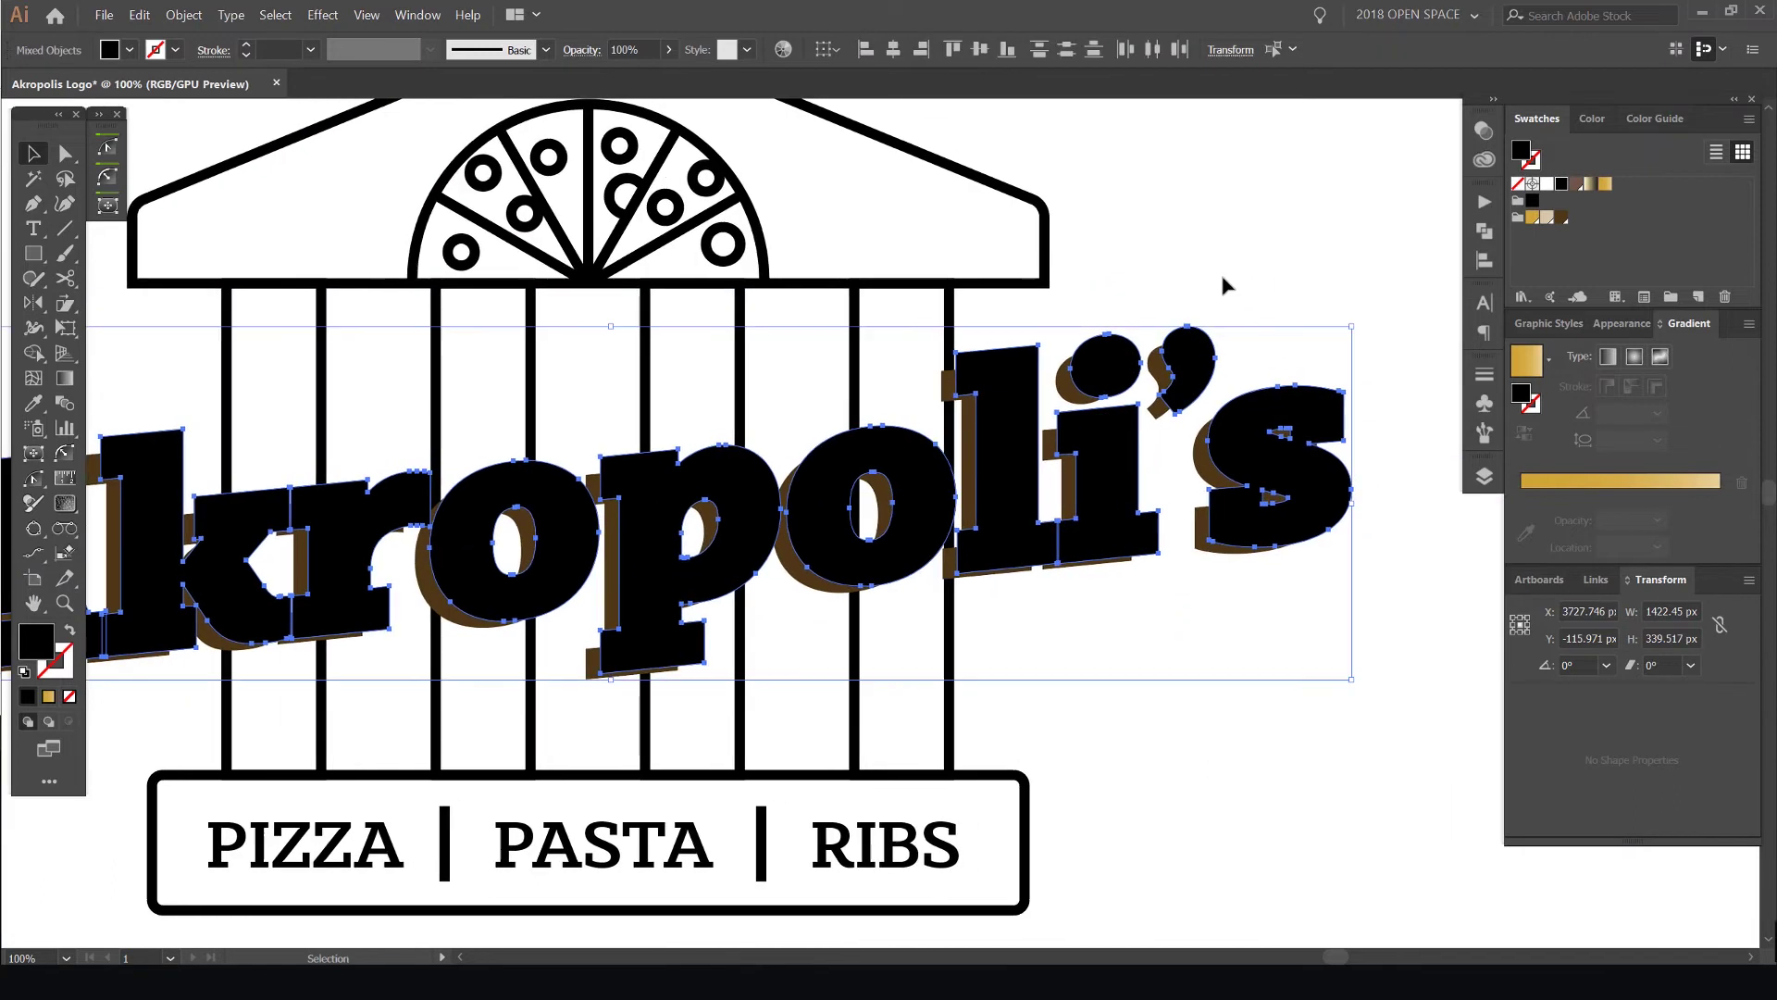
{"action": "scroll", "coordinate": [1052, 347], "scroll_direction": "up", "scroll_amount": 1}
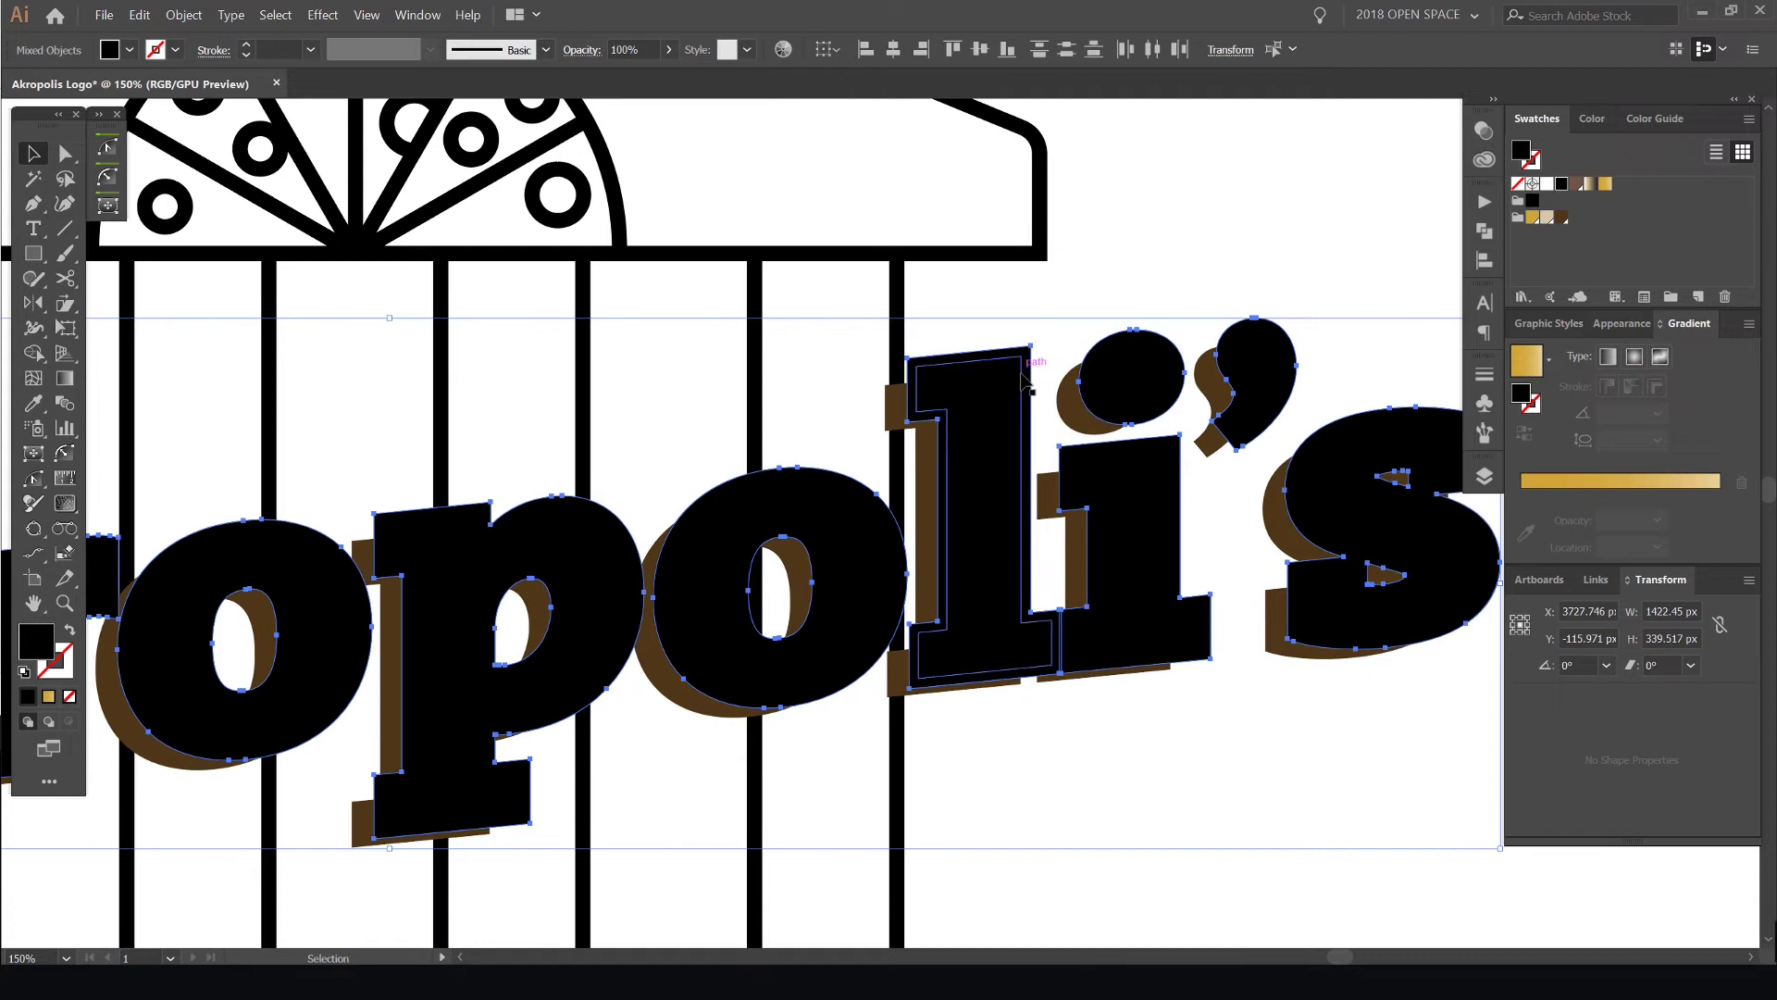
{"action": "left_click", "coordinate": [190, 15]}
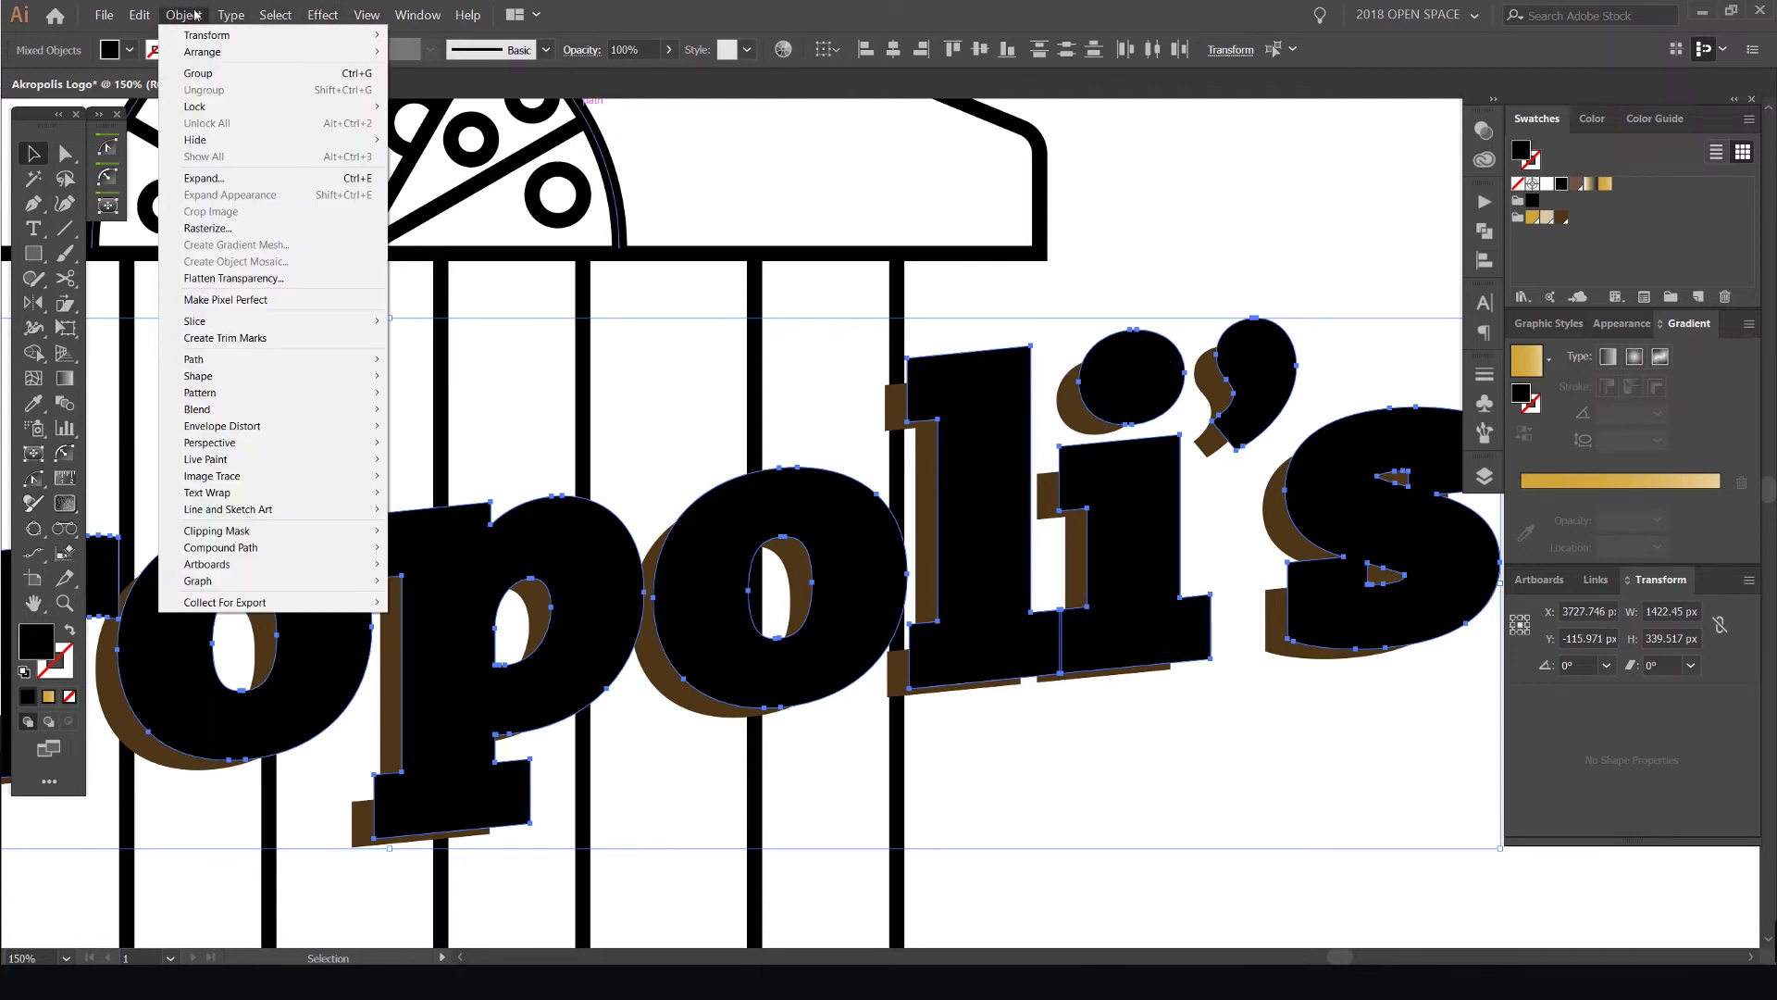
{"action": "mouse_move", "coordinate": [339, 548]}
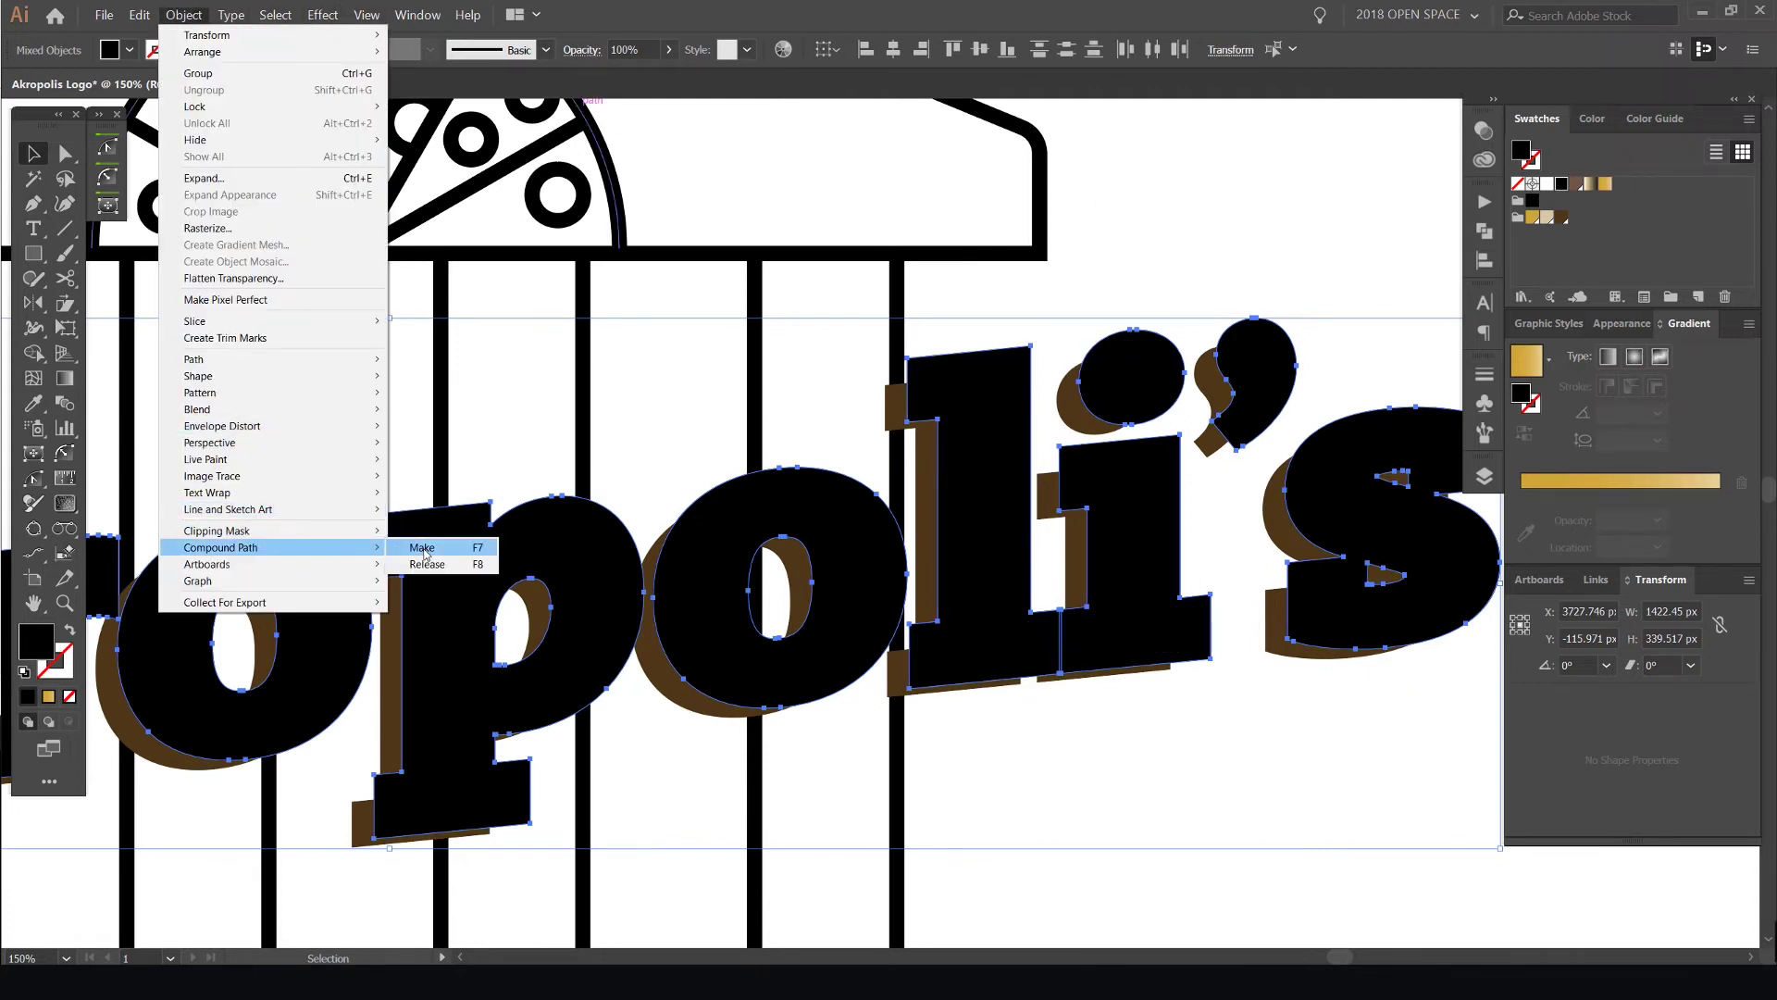
{"action": "left_click", "coordinate": [424, 554]}
{"action": "key", "text": "ctrl+1"}
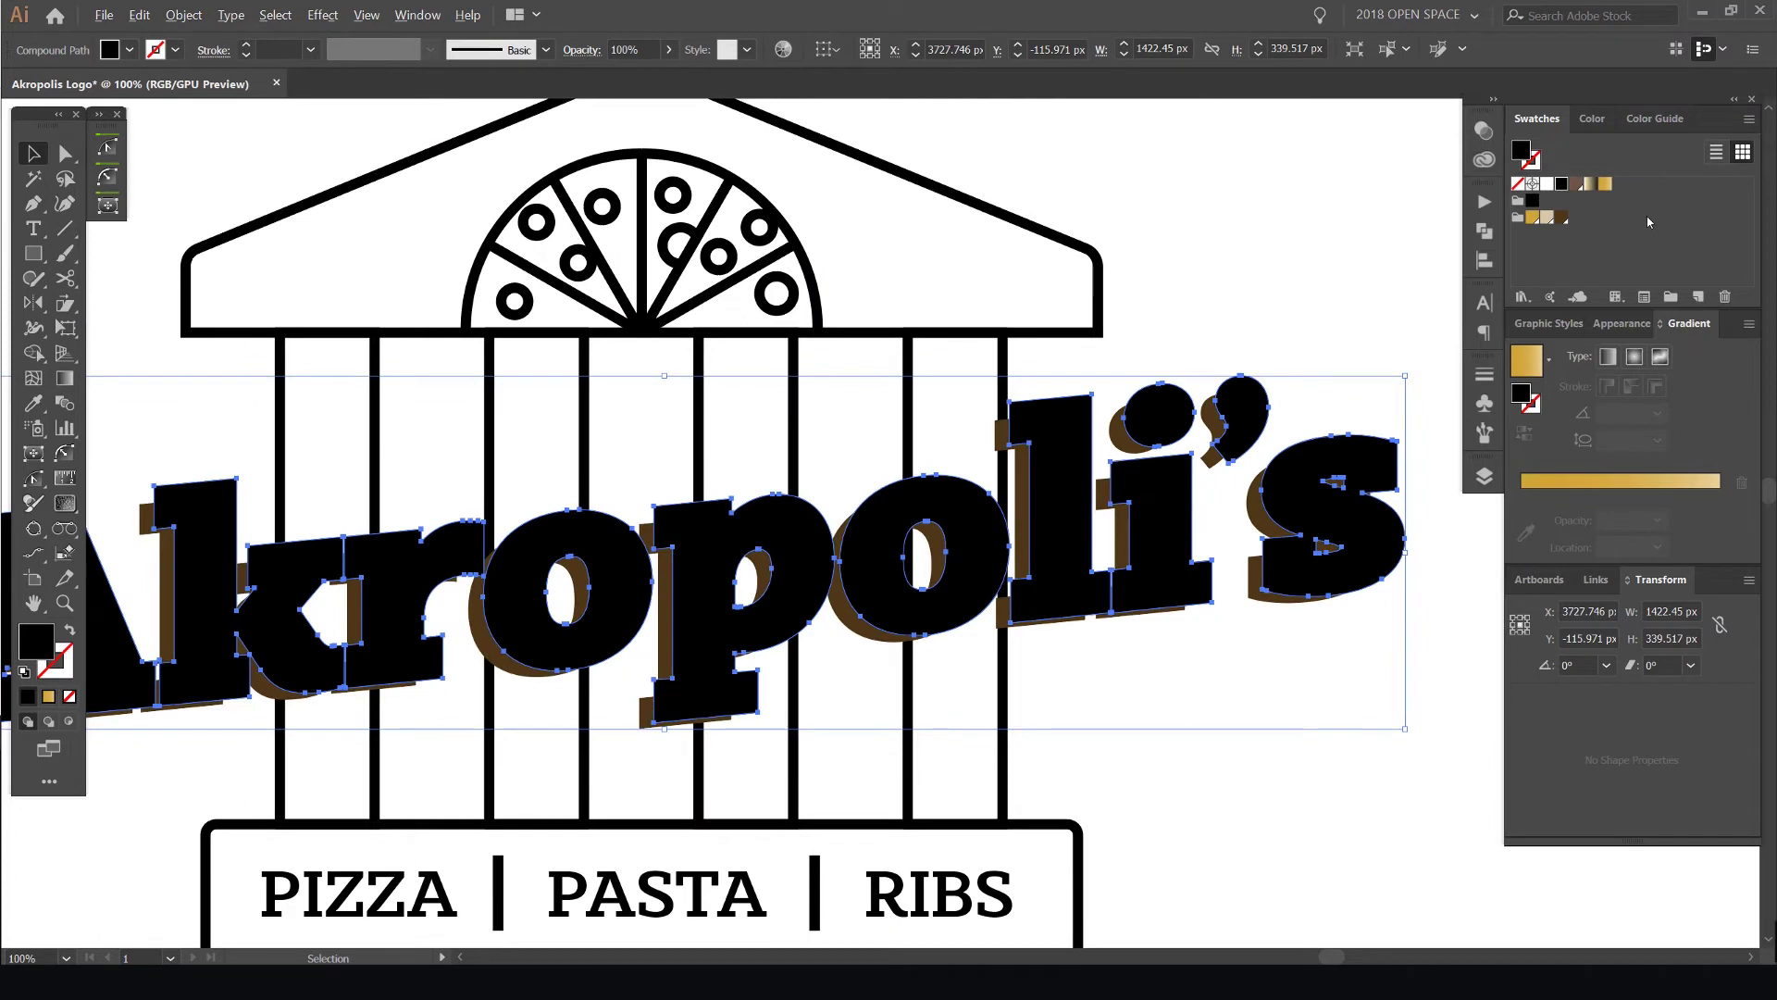
{"action": "left_click", "coordinate": [1548, 219]}
{"action": "scroll", "coordinate": [1124, 307], "scroll_direction": "right", "scroll_amount": 3}
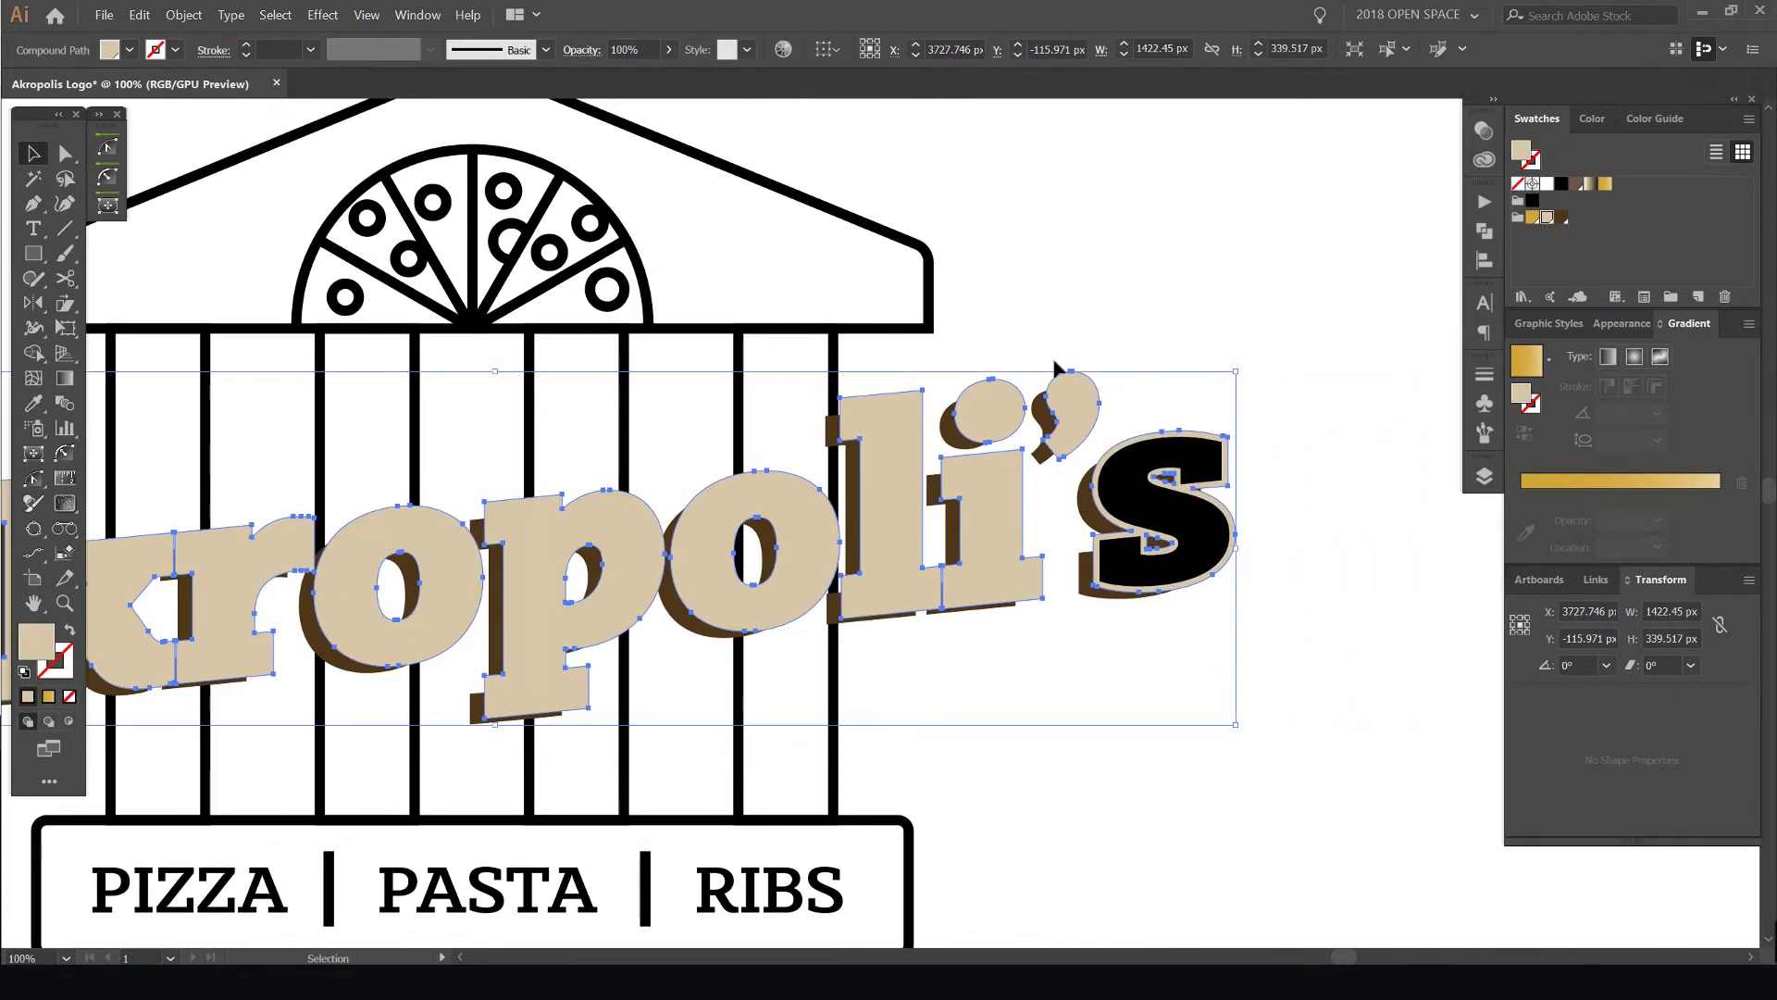
Try moving the beige offset wordmark up and to the right off the black letters, and undo the moves
{"action": "scroll", "coordinate": [1072, 387], "scroll_direction": "up", "scroll_amount": 1}
{"action": "left_click_drag", "start_coordinate": [1077, 395], "coordinate": [1139, 271]}
{"action": "scroll", "coordinate": [1130, 271], "scroll_direction": "down", "scroll_amount": 3}
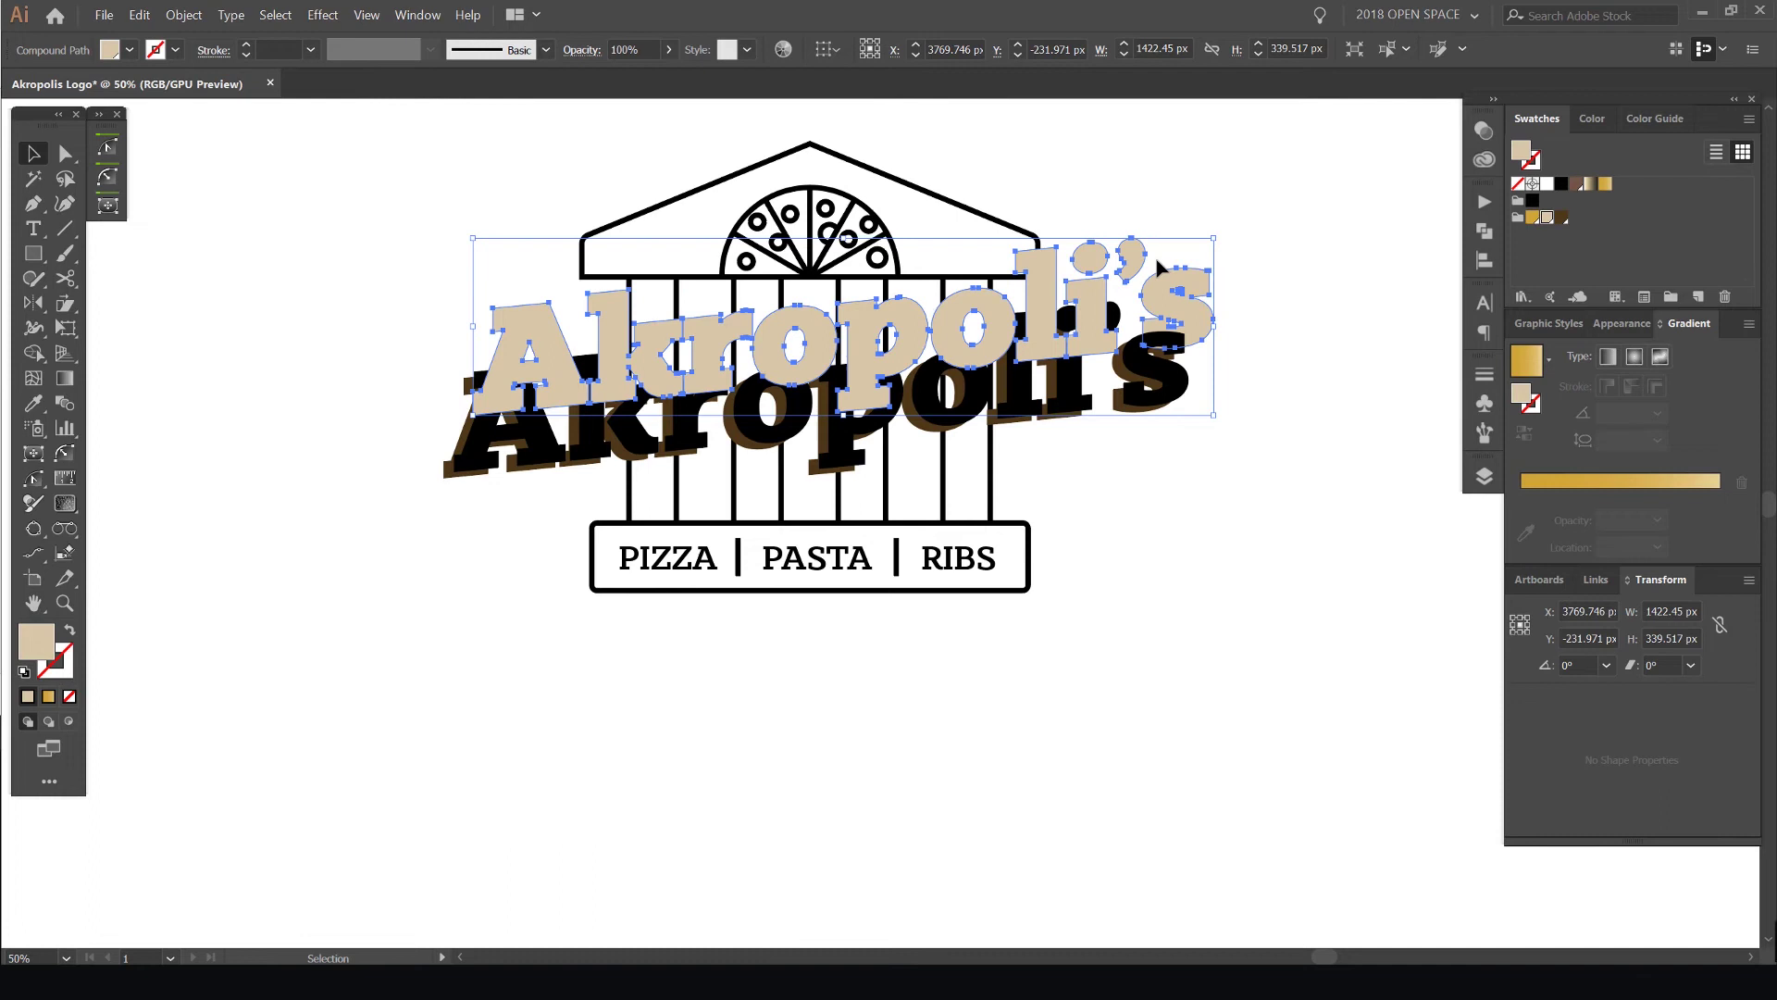
{"action": "key", "text": "ctrl+z"}
{"action": "scroll", "coordinate": [1108, 299], "scroll_direction": "up", "scroll_amount": 2}
{"action": "left_click_drag", "start_coordinate": [1039, 357], "coordinate": [1085, 266]}
{"action": "scroll", "coordinate": [348, 483], "scroll_direction": "down", "scroll_amount": 2}
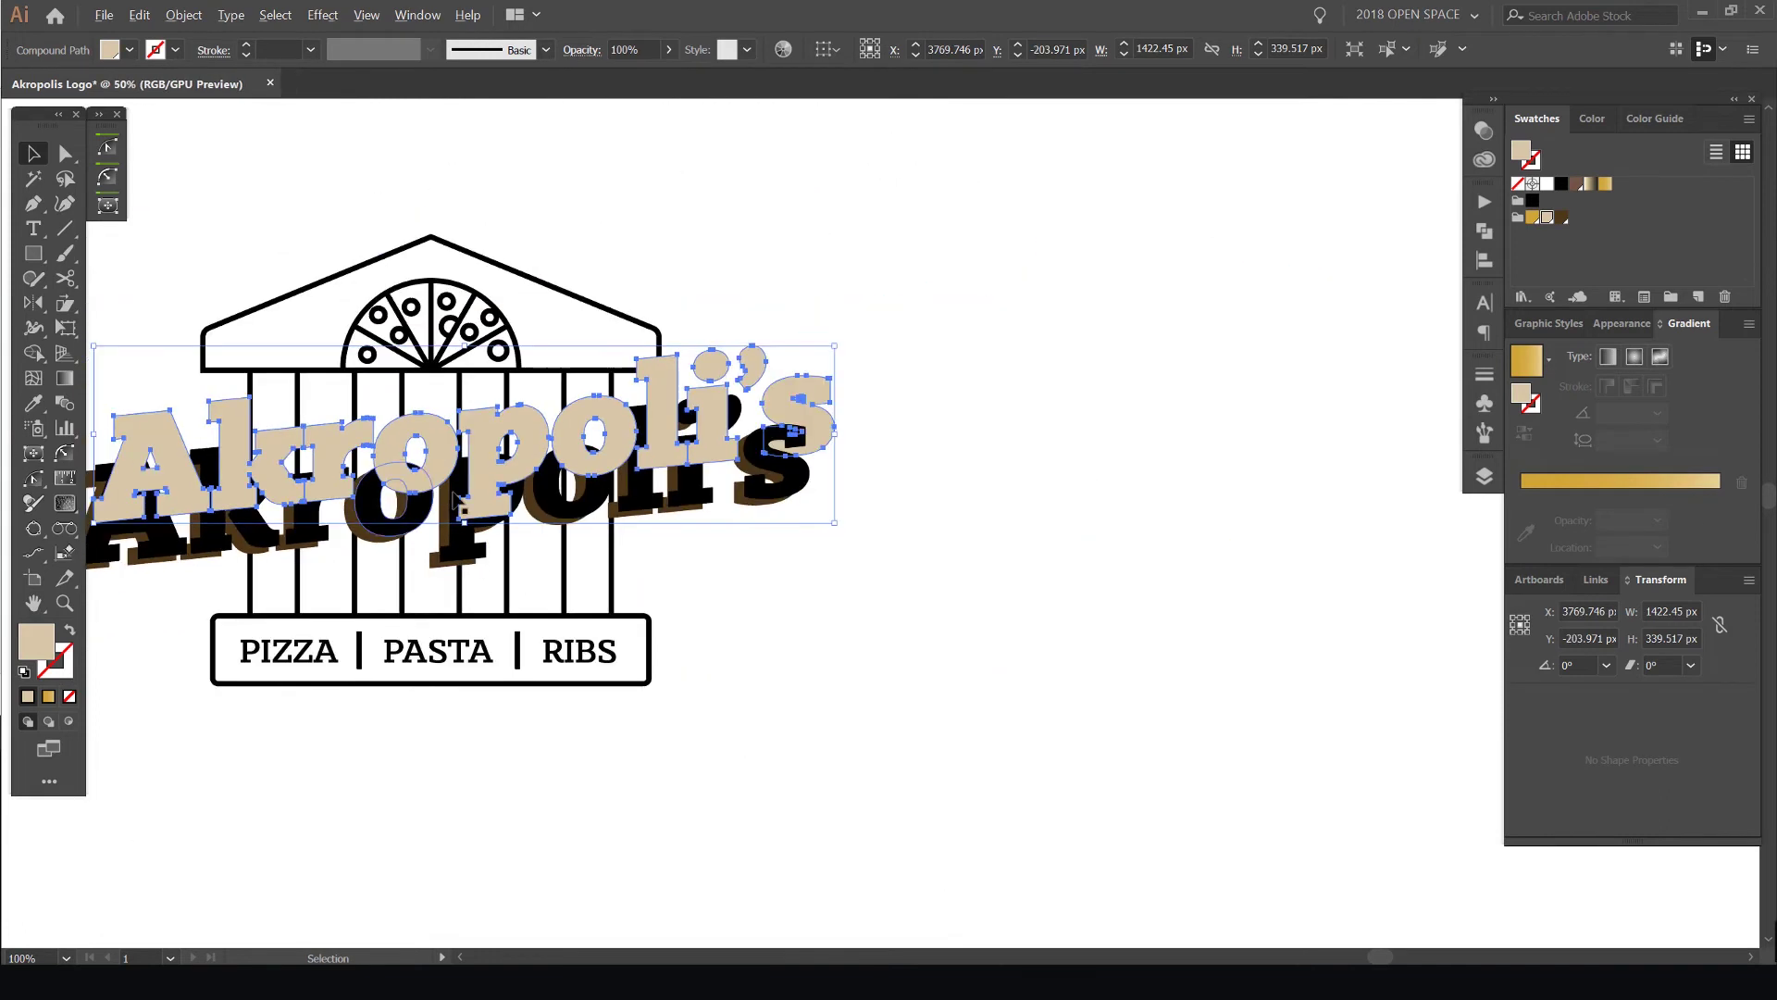
{"action": "scroll", "coordinate": [454, 499], "scroll_direction": "up", "scroll_amount": 2}
{"action": "left_click_drag", "start_coordinate": [793, 560], "coordinate": [1006, 575]}
{"action": "key", "text": "ctrl+z"}
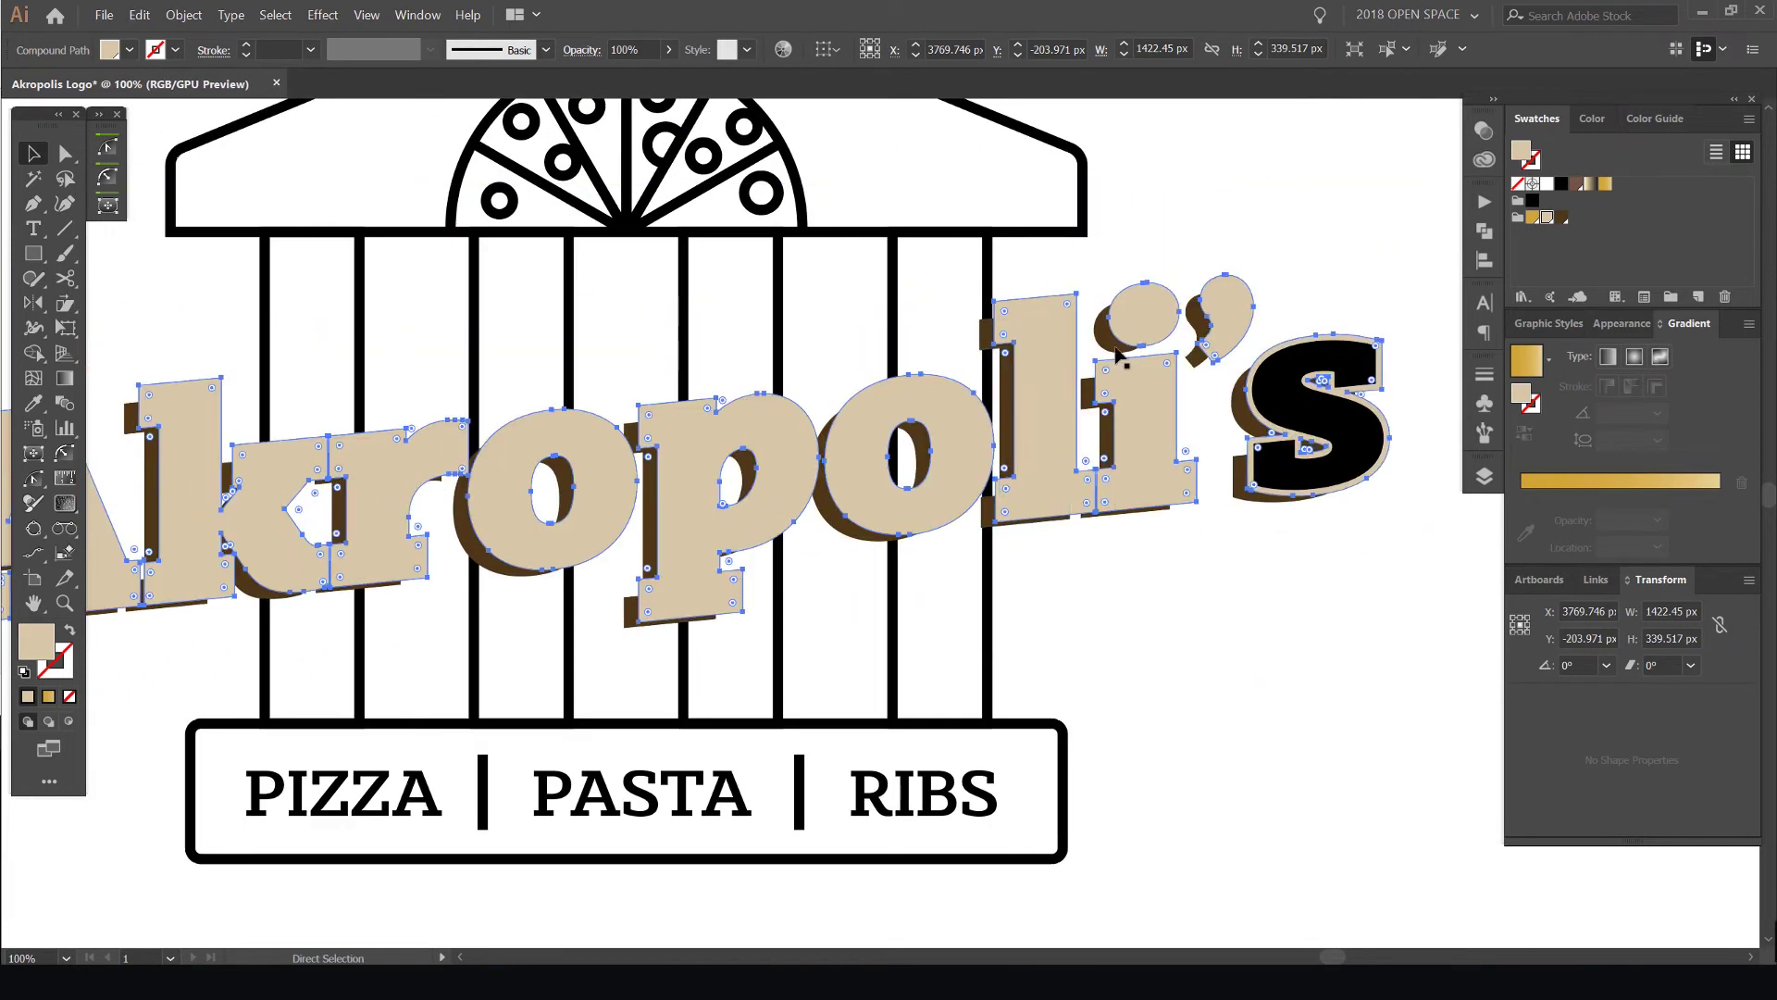
{"action": "scroll", "coordinate": [1266, 267], "scroll_direction": "up", "scroll_amount": 1}
{"action": "scroll", "coordinate": [1278, 278], "scroll_direction": "down", "scroll_amount": 2}
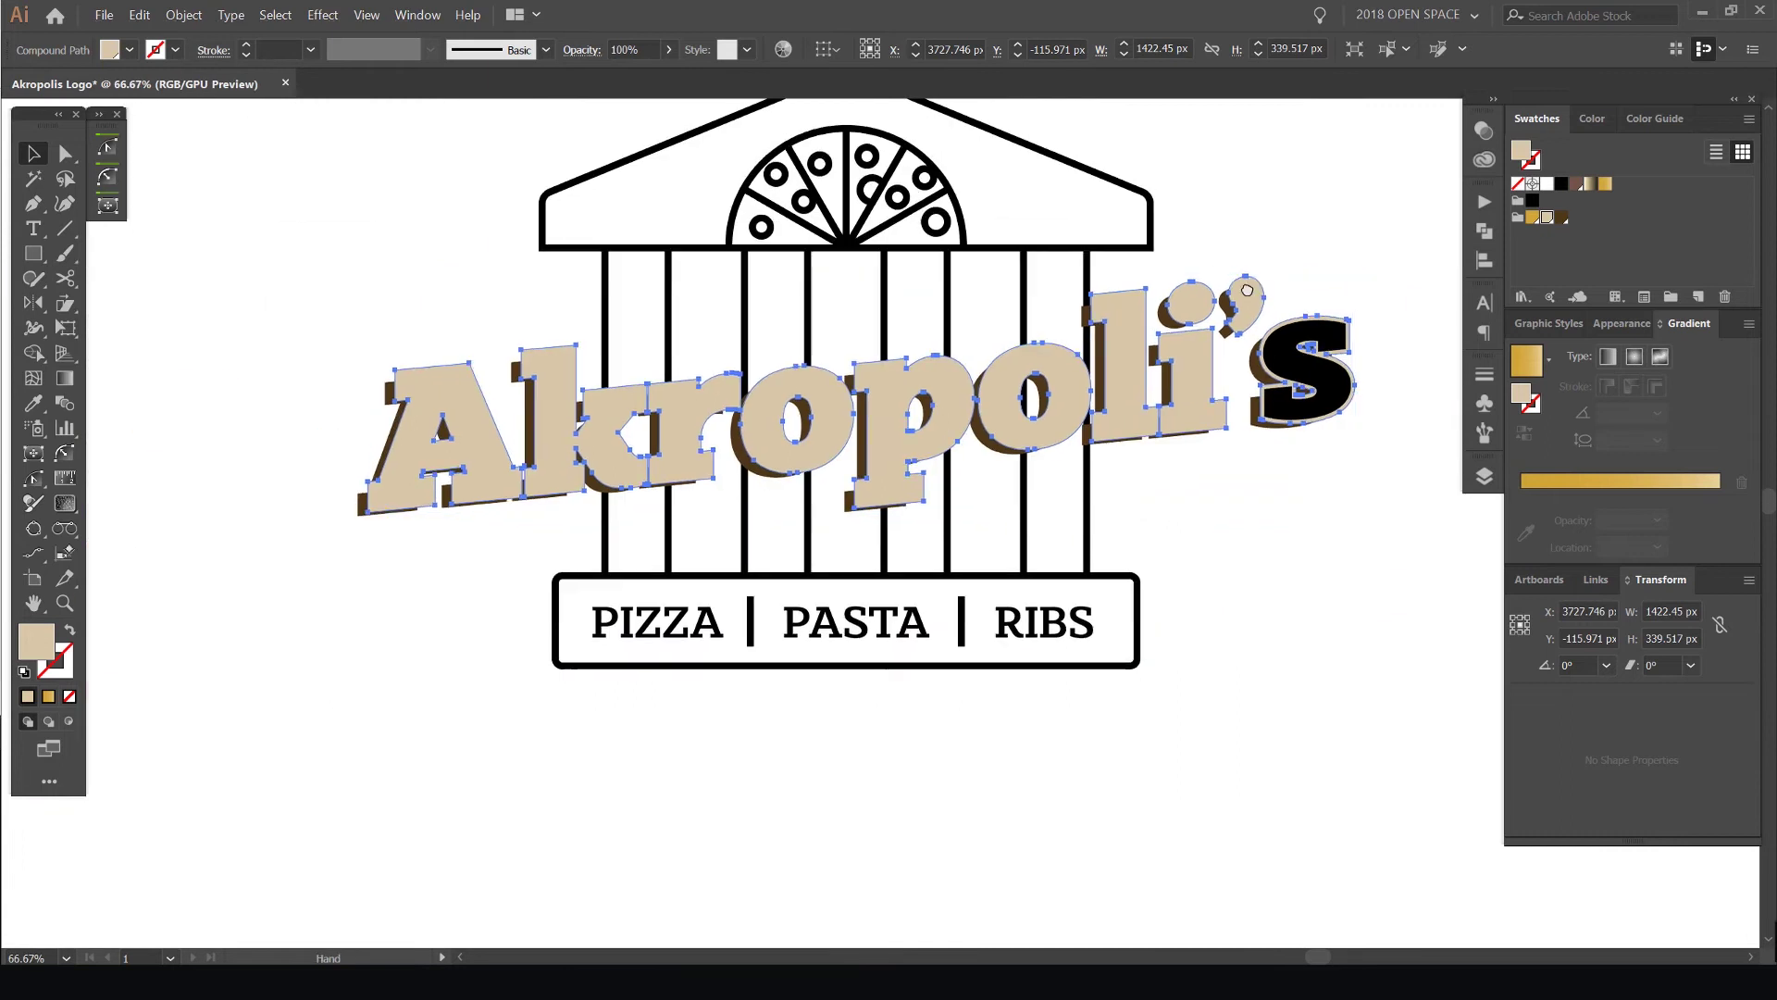
{"action": "scroll", "coordinate": [1157, 370], "scroll_direction": "up", "scroll_amount": 3}
Try moving the brown shadow wordmark, undo the move, and inspect its letters in isolation
{"action": "left_click", "coordinate": [1150, 374]}
{"action": "left_click", "coordinate": [1019, 452]}
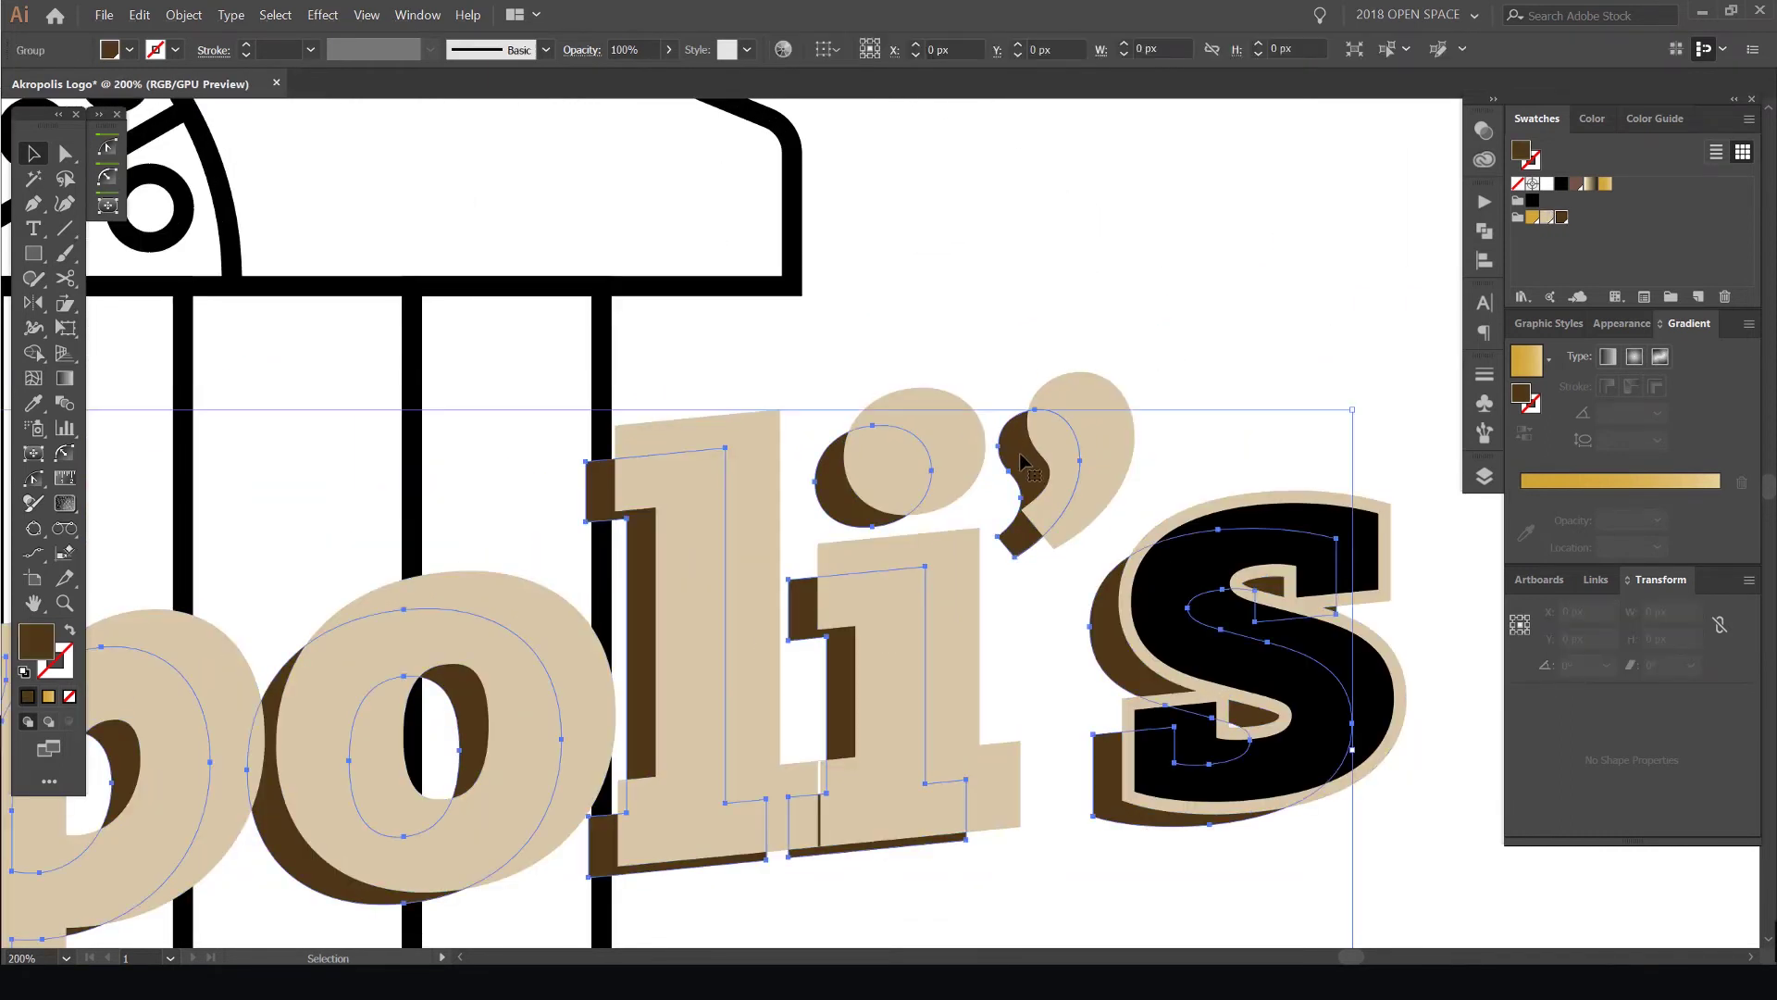
{"action": "scroll", "coordinate": [1019, 451], "scroll_direction": "down", "scroll_amount": 2}
{"action": "left_click_drag", "start_coordinate": [1039, 492], "coordinate": [1062, 369]}
{"action": "key", "text": "ctrl+z"}
{"action": "scroll", "coordinate": [1012, 483], "scroll_direction": "up", "scroll_amount": 3}
{"action": "left_click", "coordinate": [1025, 454]}
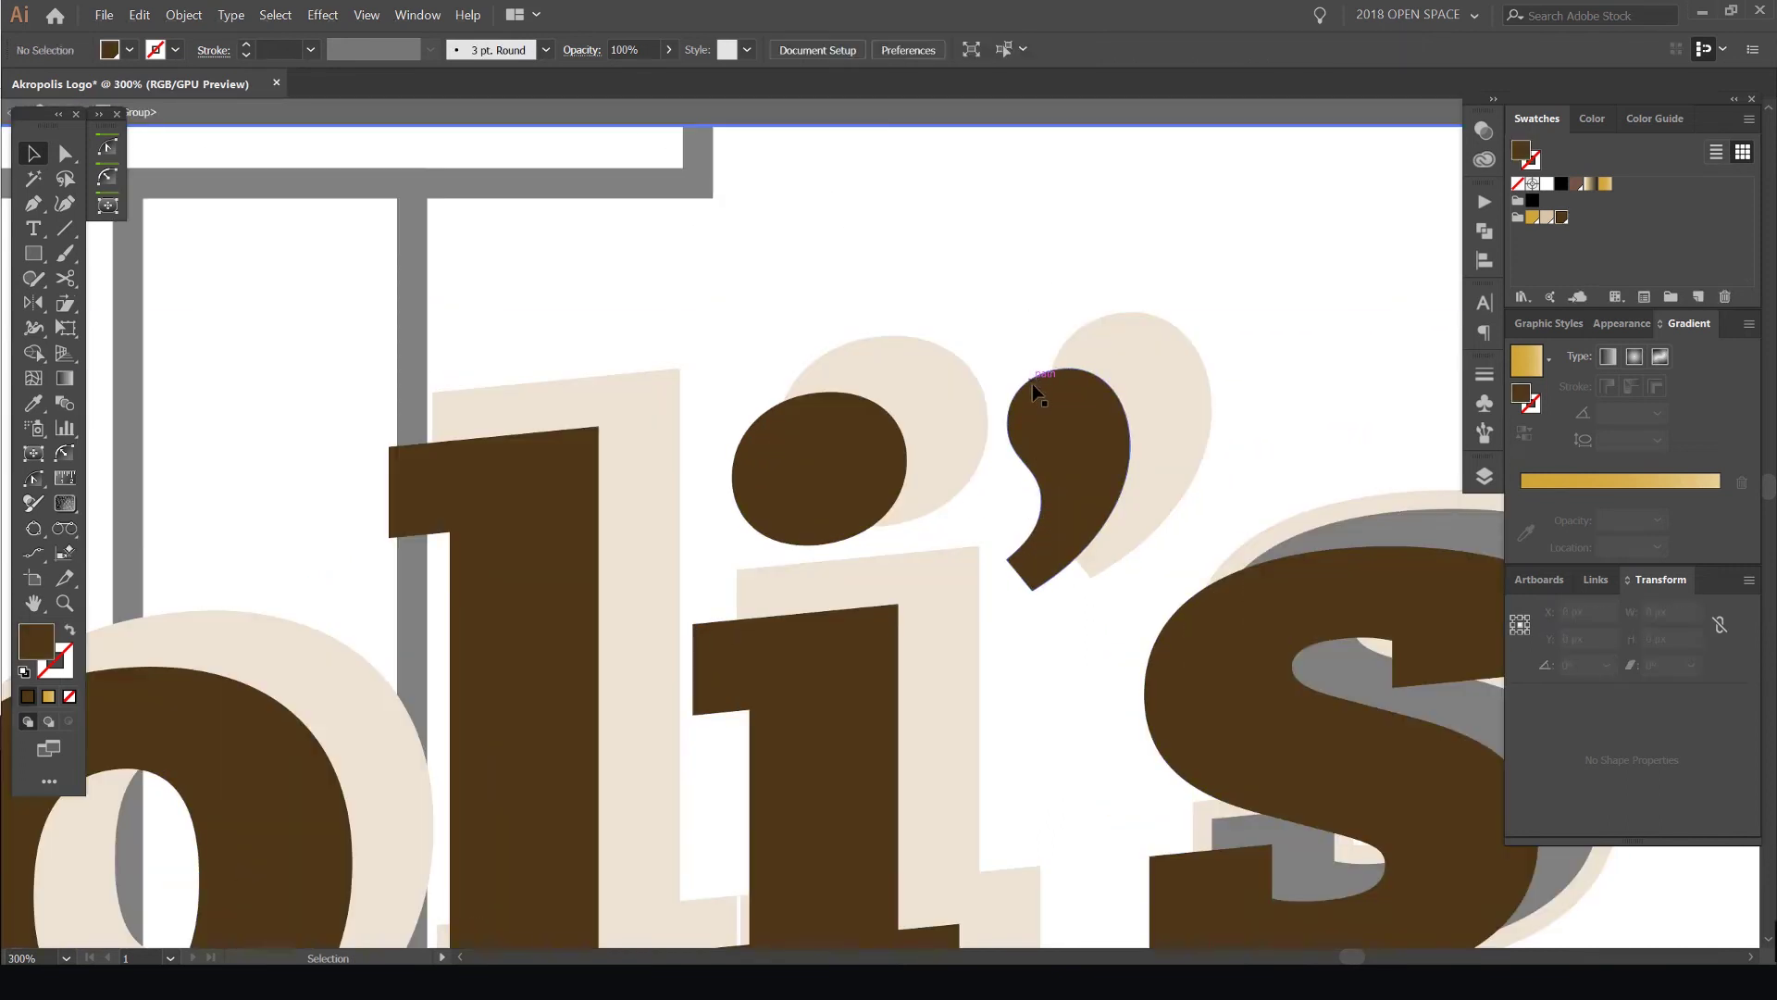
{"action": "left_click", "coordinate": [1034, 390]}
{"action": "scroll", "coordinate": [1051, 316], "scroll_direction": "down", "scroll_amount": 3}
{"action": "left_click", "coordinate": [1116, 413]}
{"action": "left_click", "coordinate": [1157, 352]}
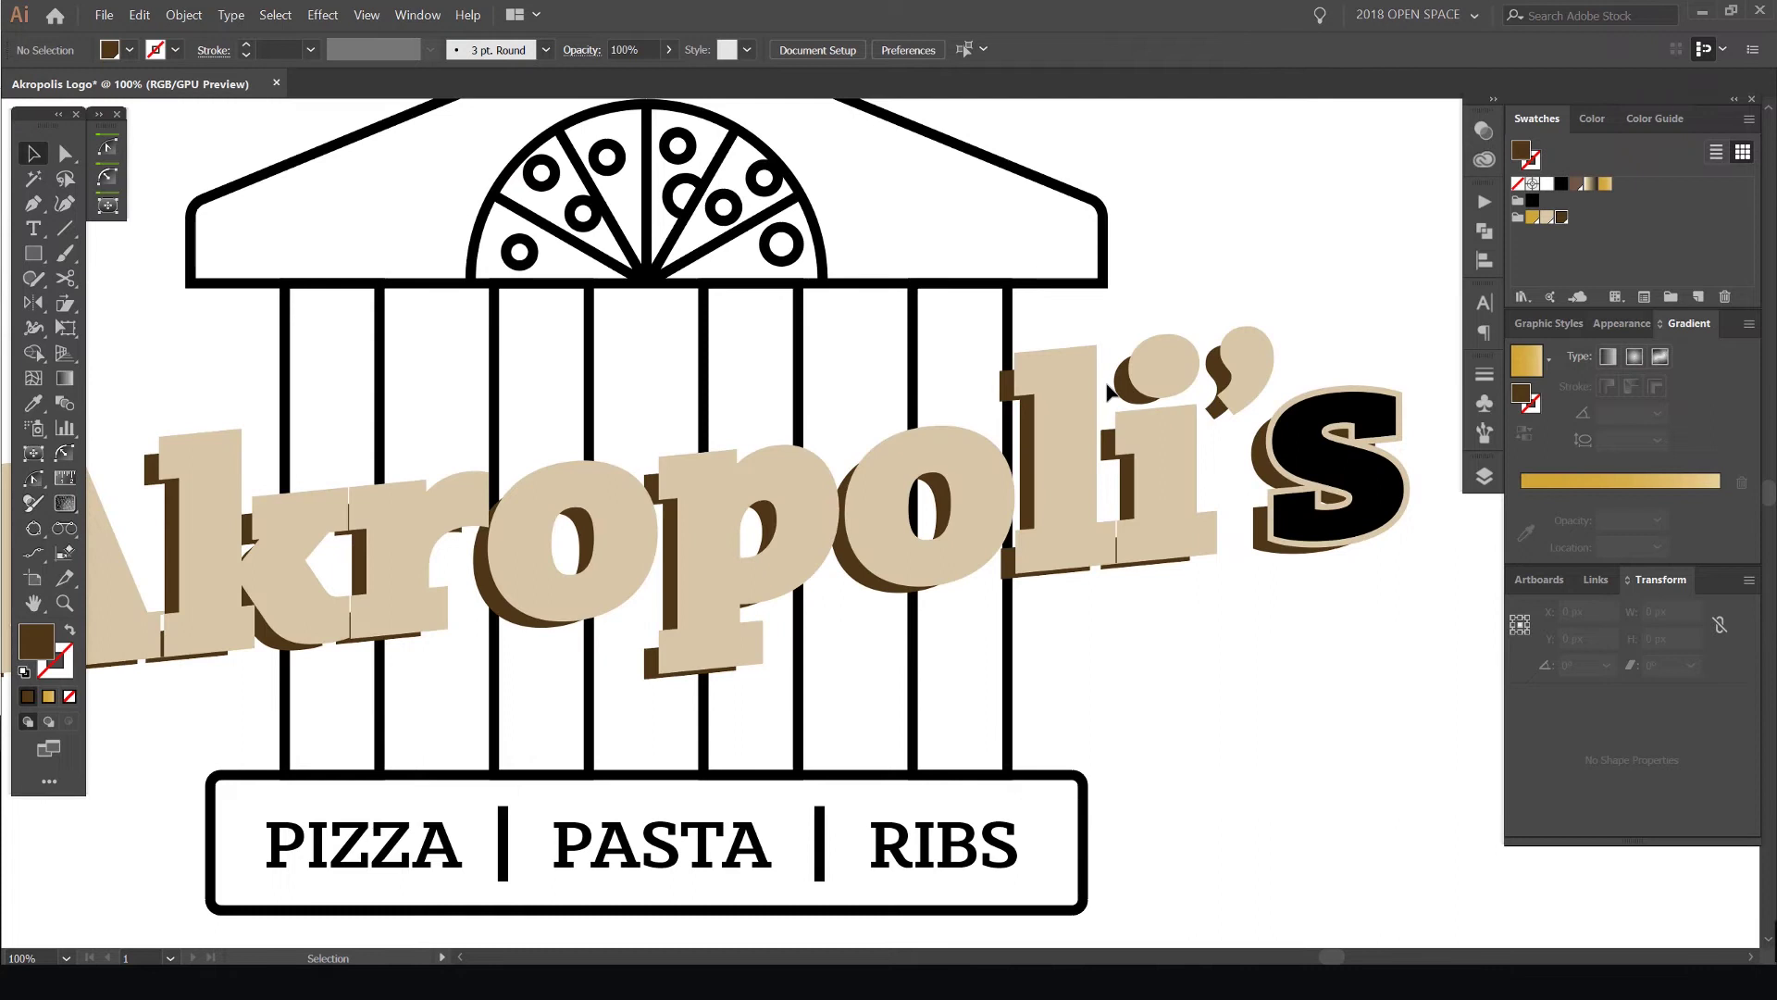
Make the brown shadow wordmark into a compound path and refill it with the dark brown swatch
{"action": "left_click", "coordinate": [1110, 392]}
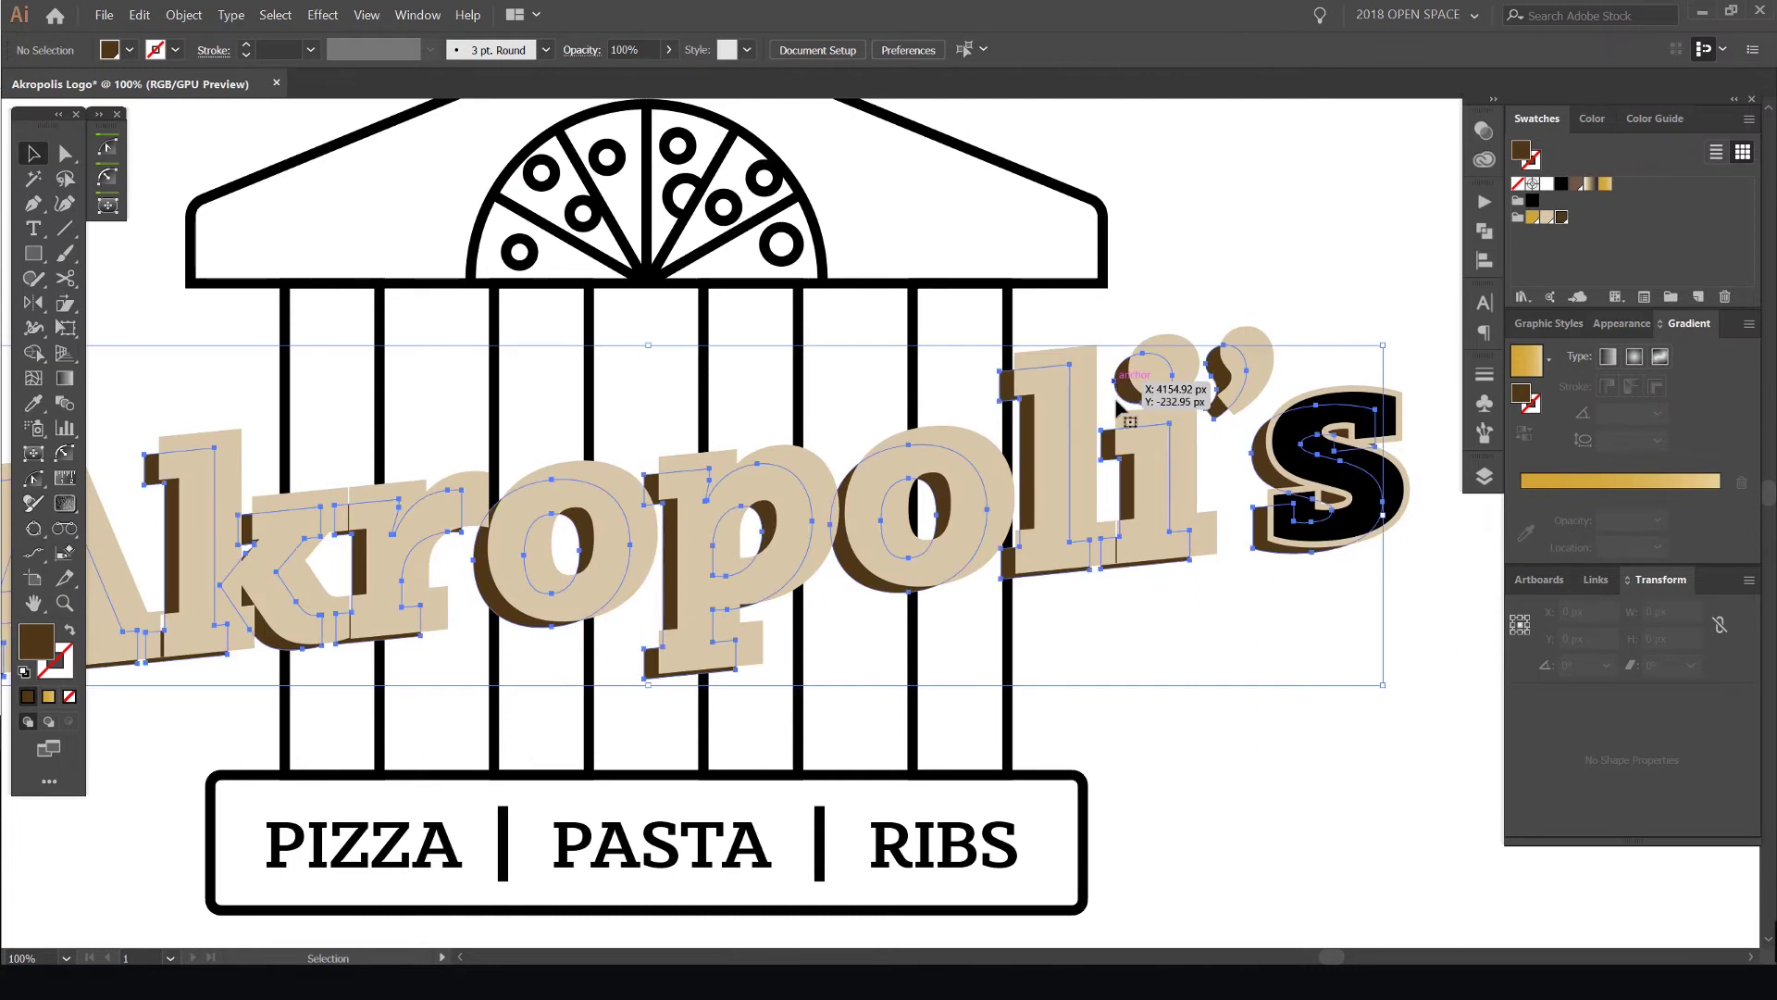
{"action": "left_click", "coordinate": [185, 15]}
{"action": "mouse_move", "coordinate": [277, 547]}
{"action": "left_click", "coordinate": [422, 547]}
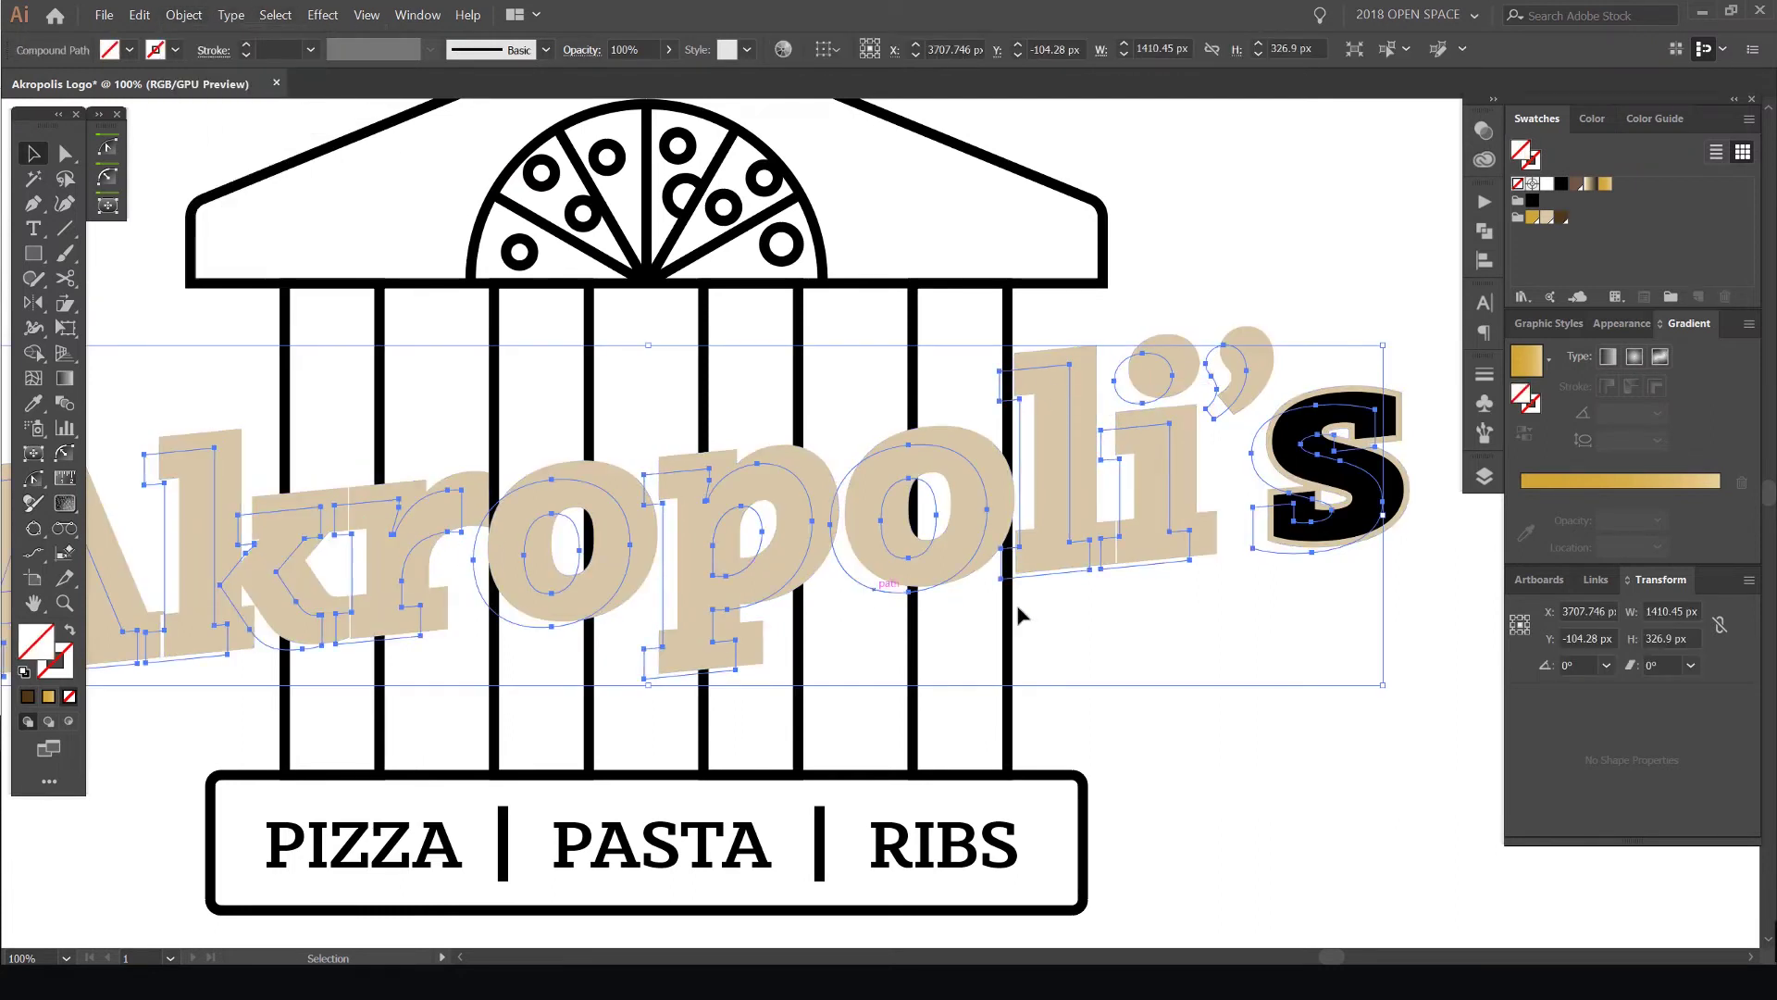
{"action": "left_click", "coordinate": [1562, 220]}
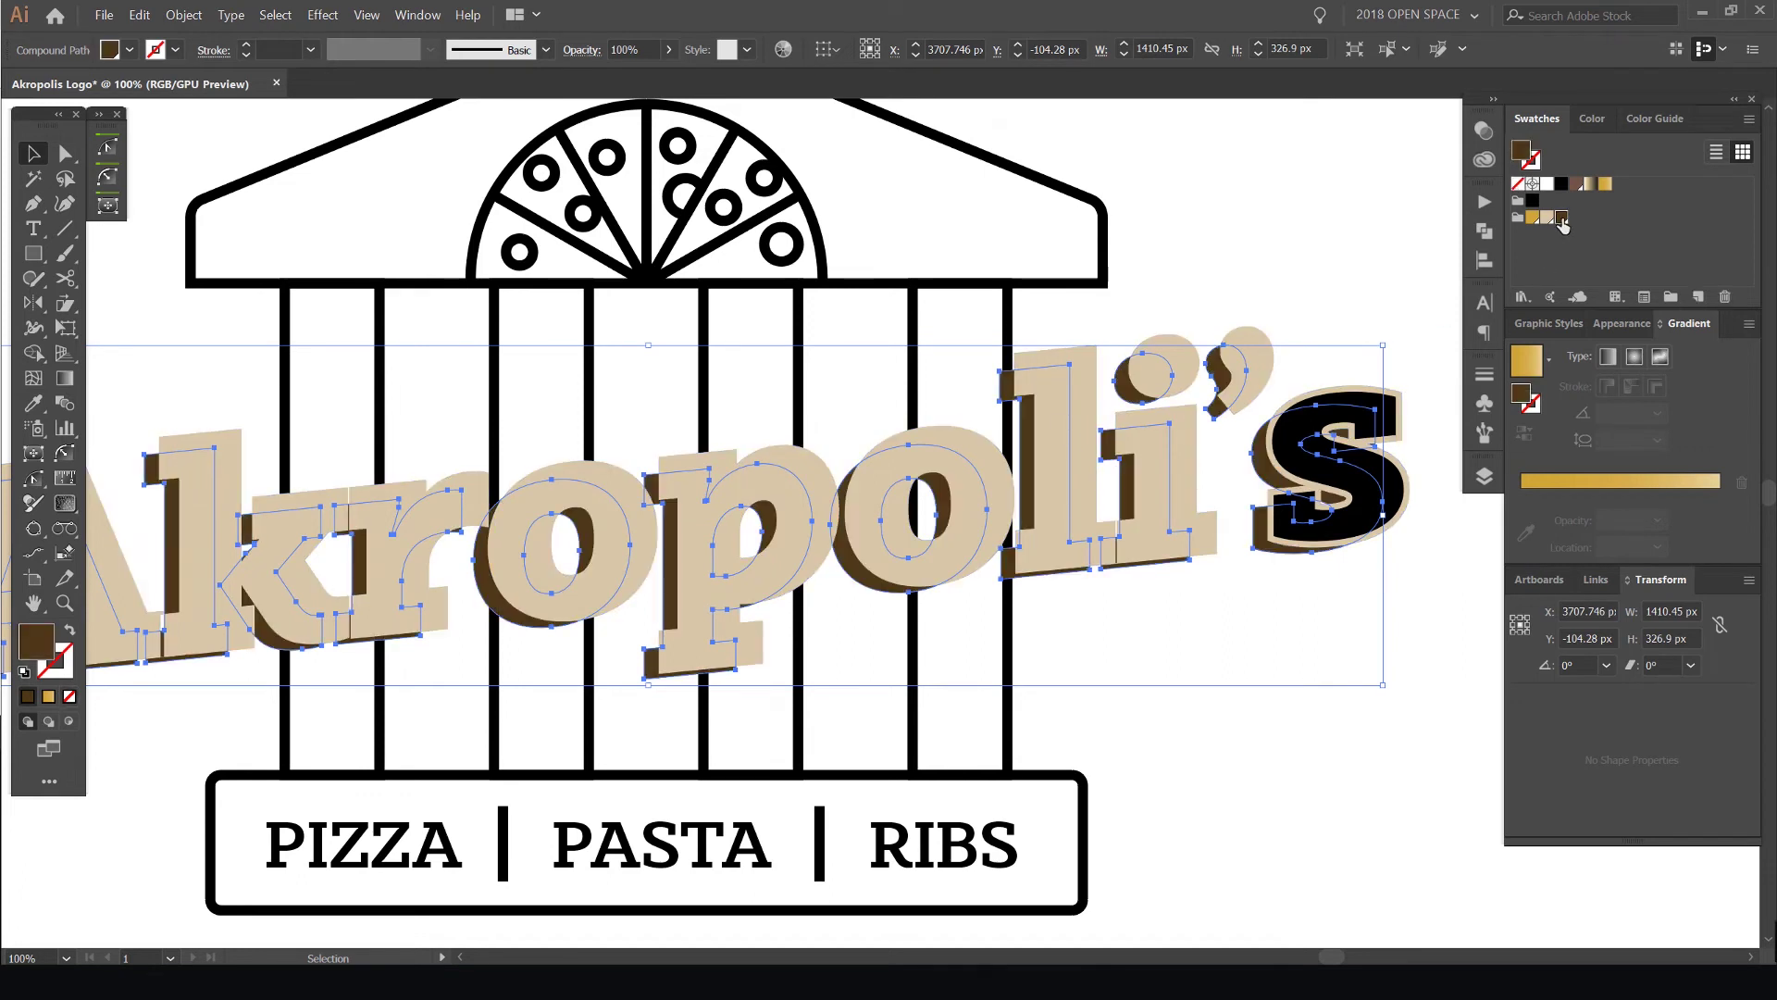
Reposition the black and beige letters together up and to the right of the brown shadow, at about X 3735.7 px, Y -151 px
{"action": "scroll", "coordinate": [1285, 271], "scroll_direction": "down", "scroll_amount": 2}
{"action": "left_click_drag", "start_coordinate": [1286, 271], "coordinate": [1136, 294]}
{"action": "scroll", "coordinate": [1136, 294], "scroll_direction": "up", "scroll_amount": 2}
{"action": "left_click", "coordinate": [1137, 303]}
{"action": "left_click_drag", "start_coordinate": [1044, 380], "coordinate": [1068, 295]}
{"action": "scroll", "coordinate": [1058, 342], "scroll_direction": "down", "scroll_amount": 1}
{"action": "scroll", "coordinate": [1154, 375], "scroll_direction": "up", "scroll_amount": 2}
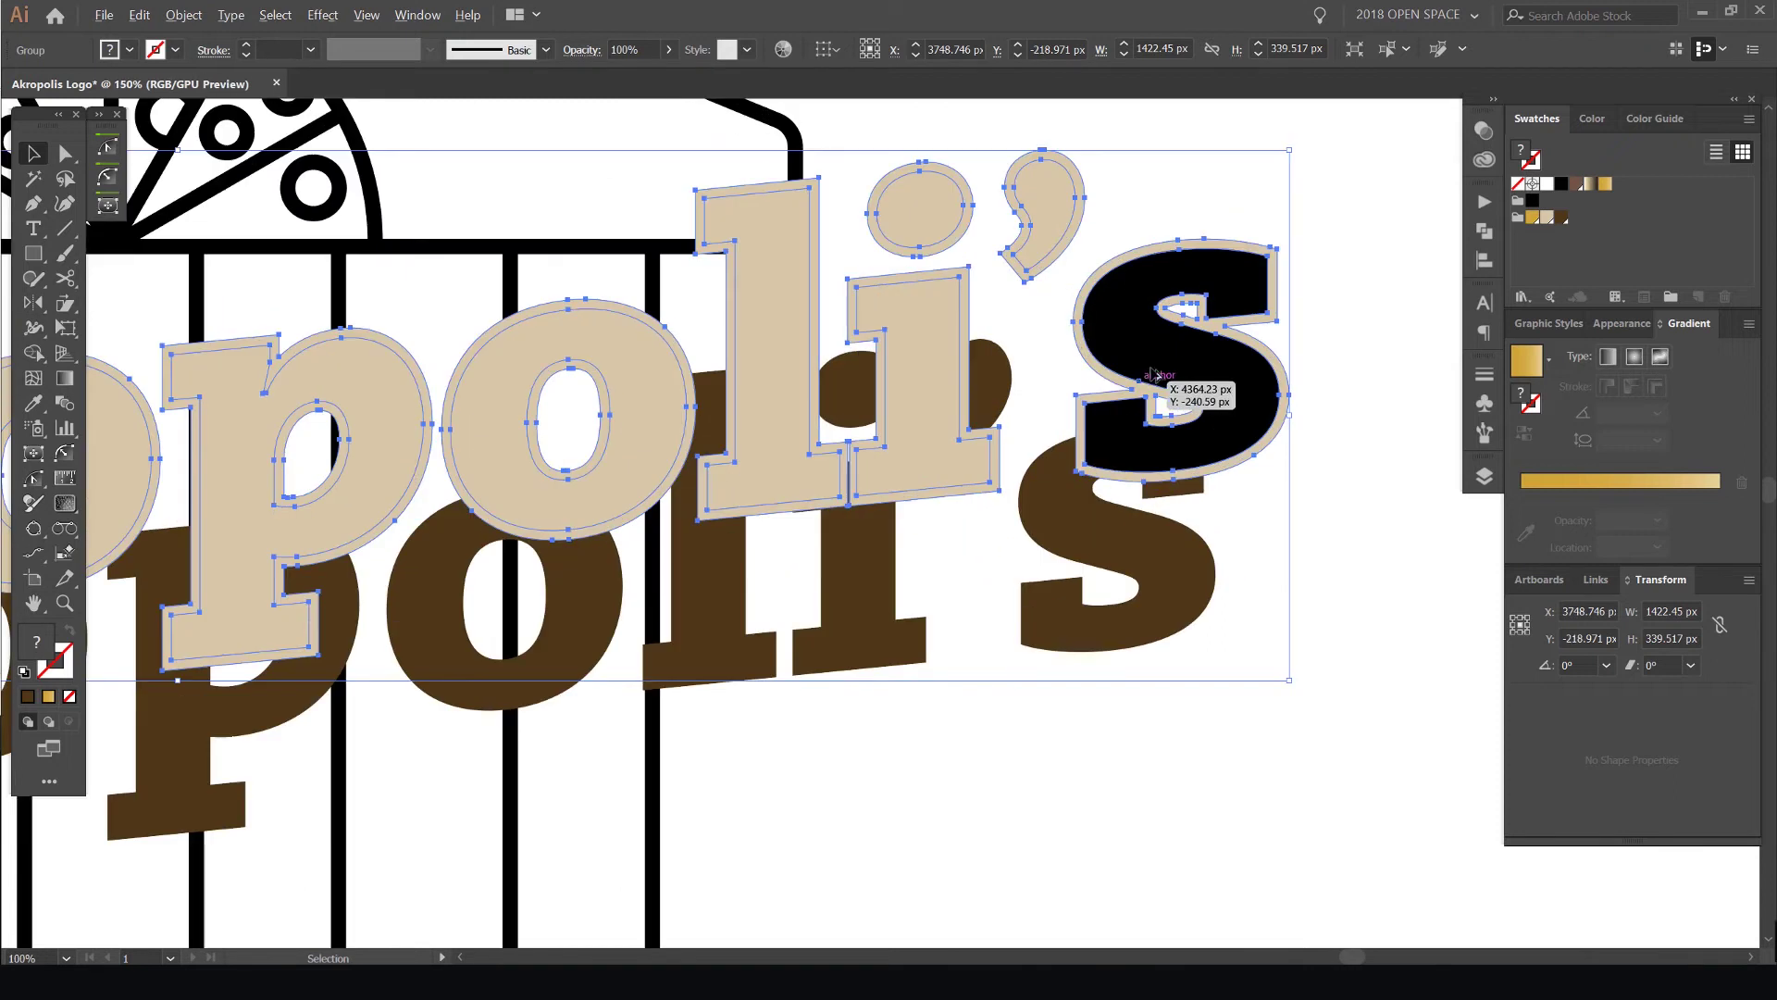
{"action": "scroll", "coordinate": [967, 287], "scroll_direction": "up", "scroll_amount": 1}
{"action": "scroll", "coordinate": [1031, 226], "scroll_direction": "down", "scroll_amount": 3}
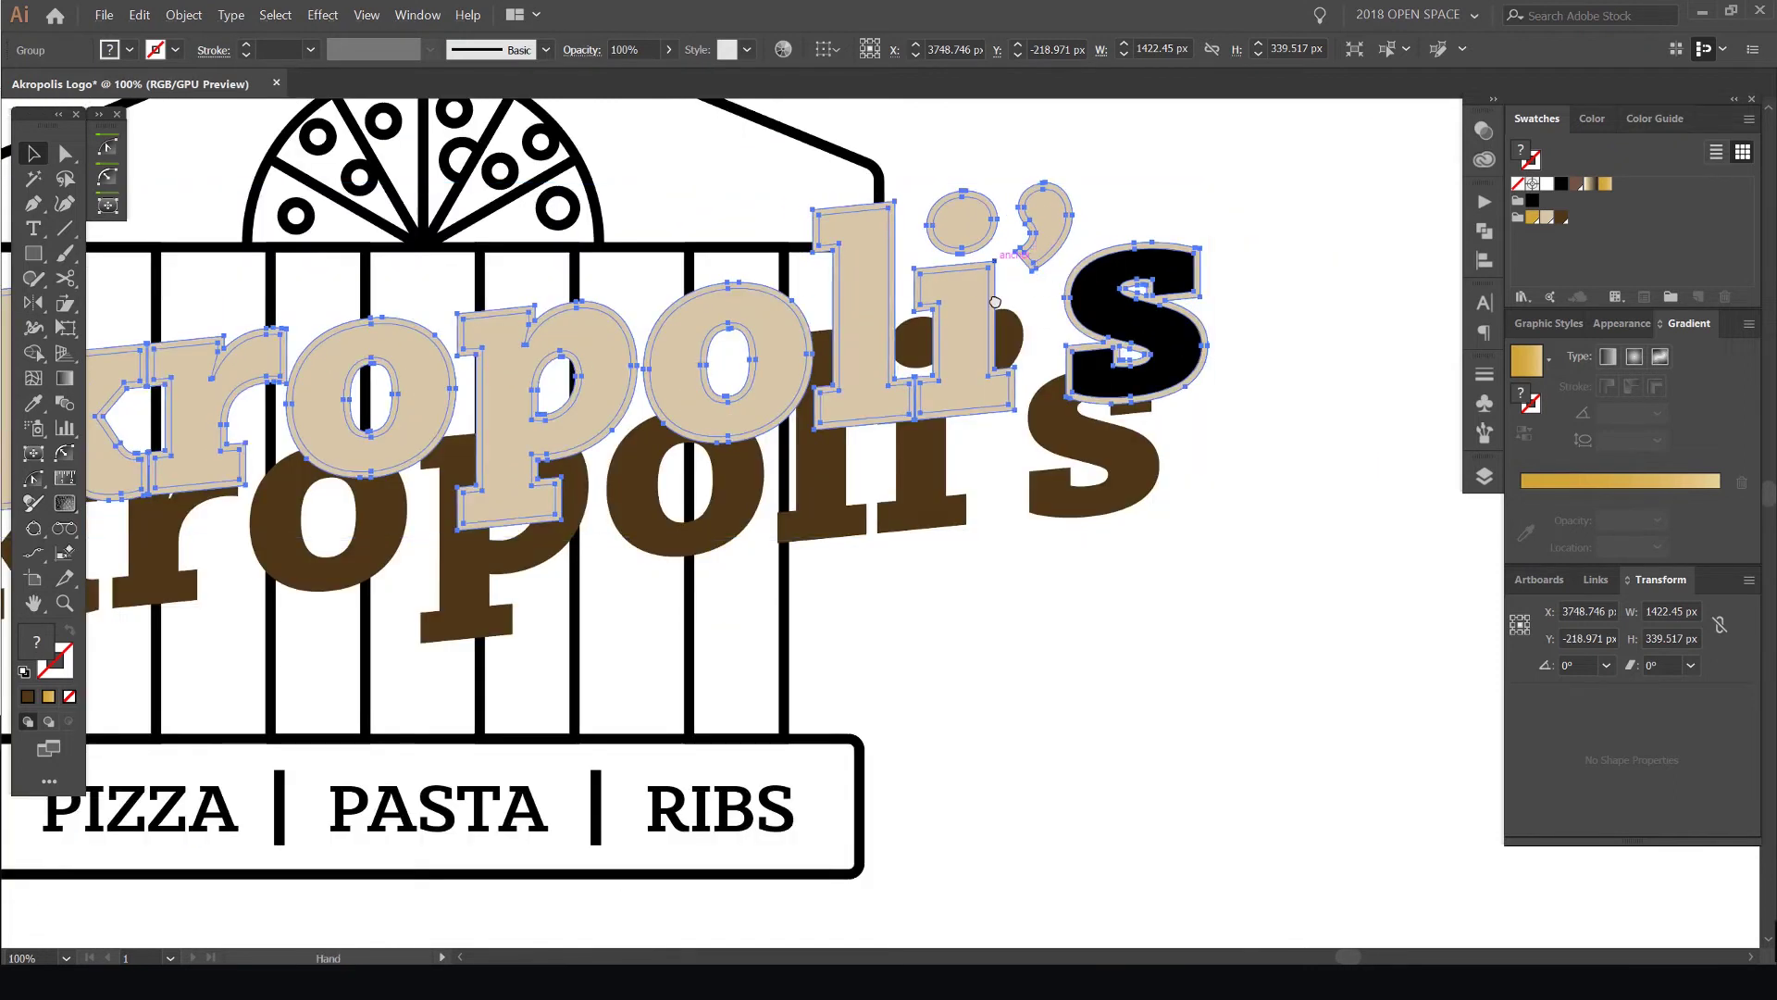
{"action": "scroll", "coordinate": [1073, 305], "scroll_direction": "up", "scroll_amount": 1}
{"action": "left_click_drag", "start_coordinate": [848, 500], "coordinate": [834, 573]}
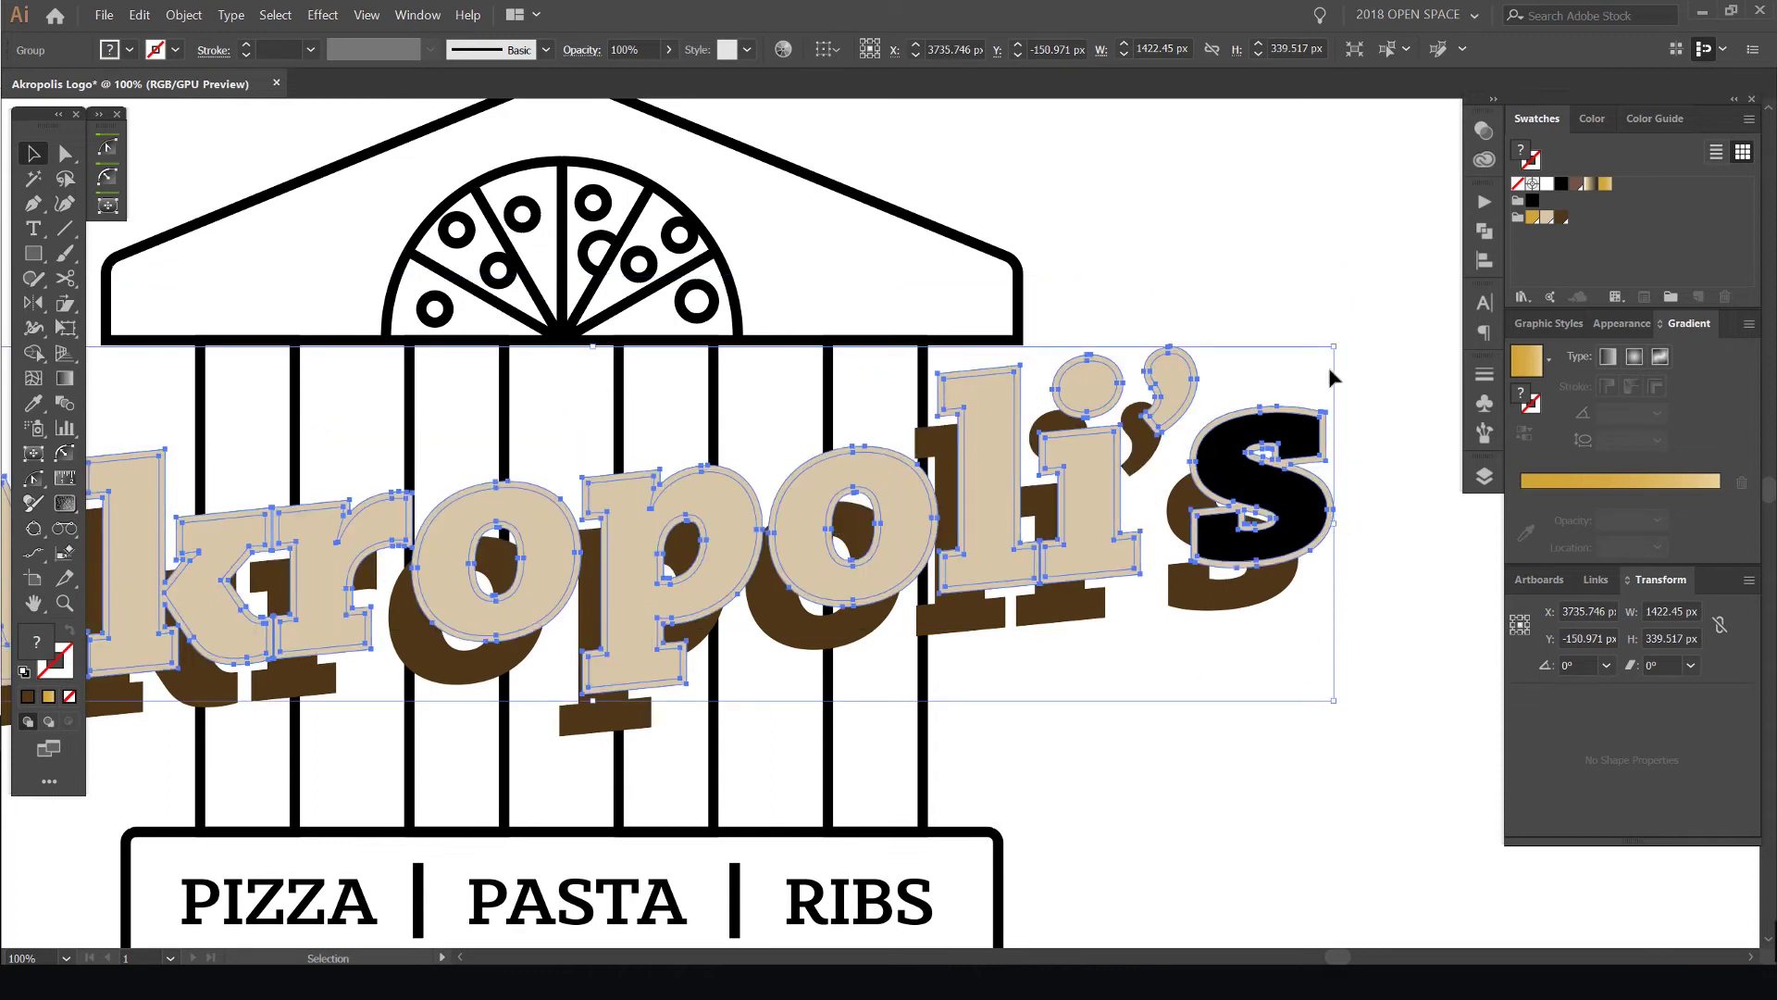
Try moving the beige outline up and to the right, undo the move, and place the outline behind the black letters
{"action": "left_click", "coordinate": [1241, 329]}
{"action": "left_click", "coordinate": [1163, 390]}
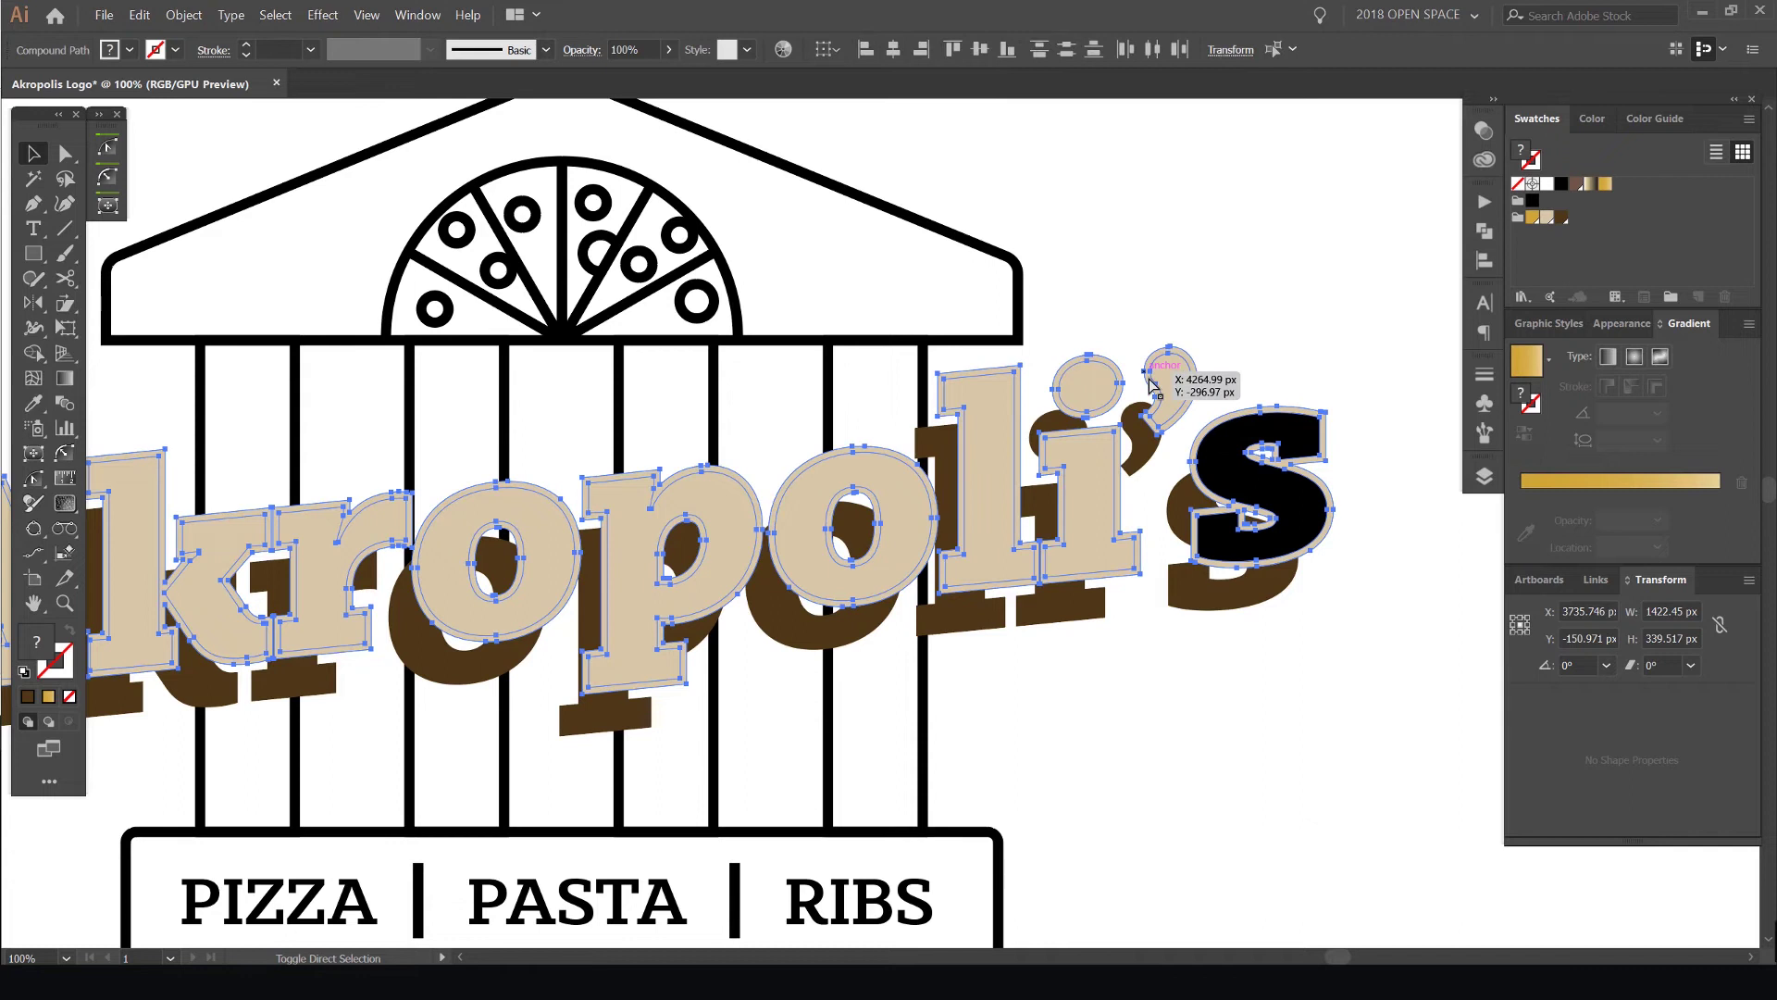
{"action": "left_click", "coordinate": [1221, 309]}
{"action": "left_click_drag", "start_coordinate": [1176, 366], "coordinate": [1201, 324]}
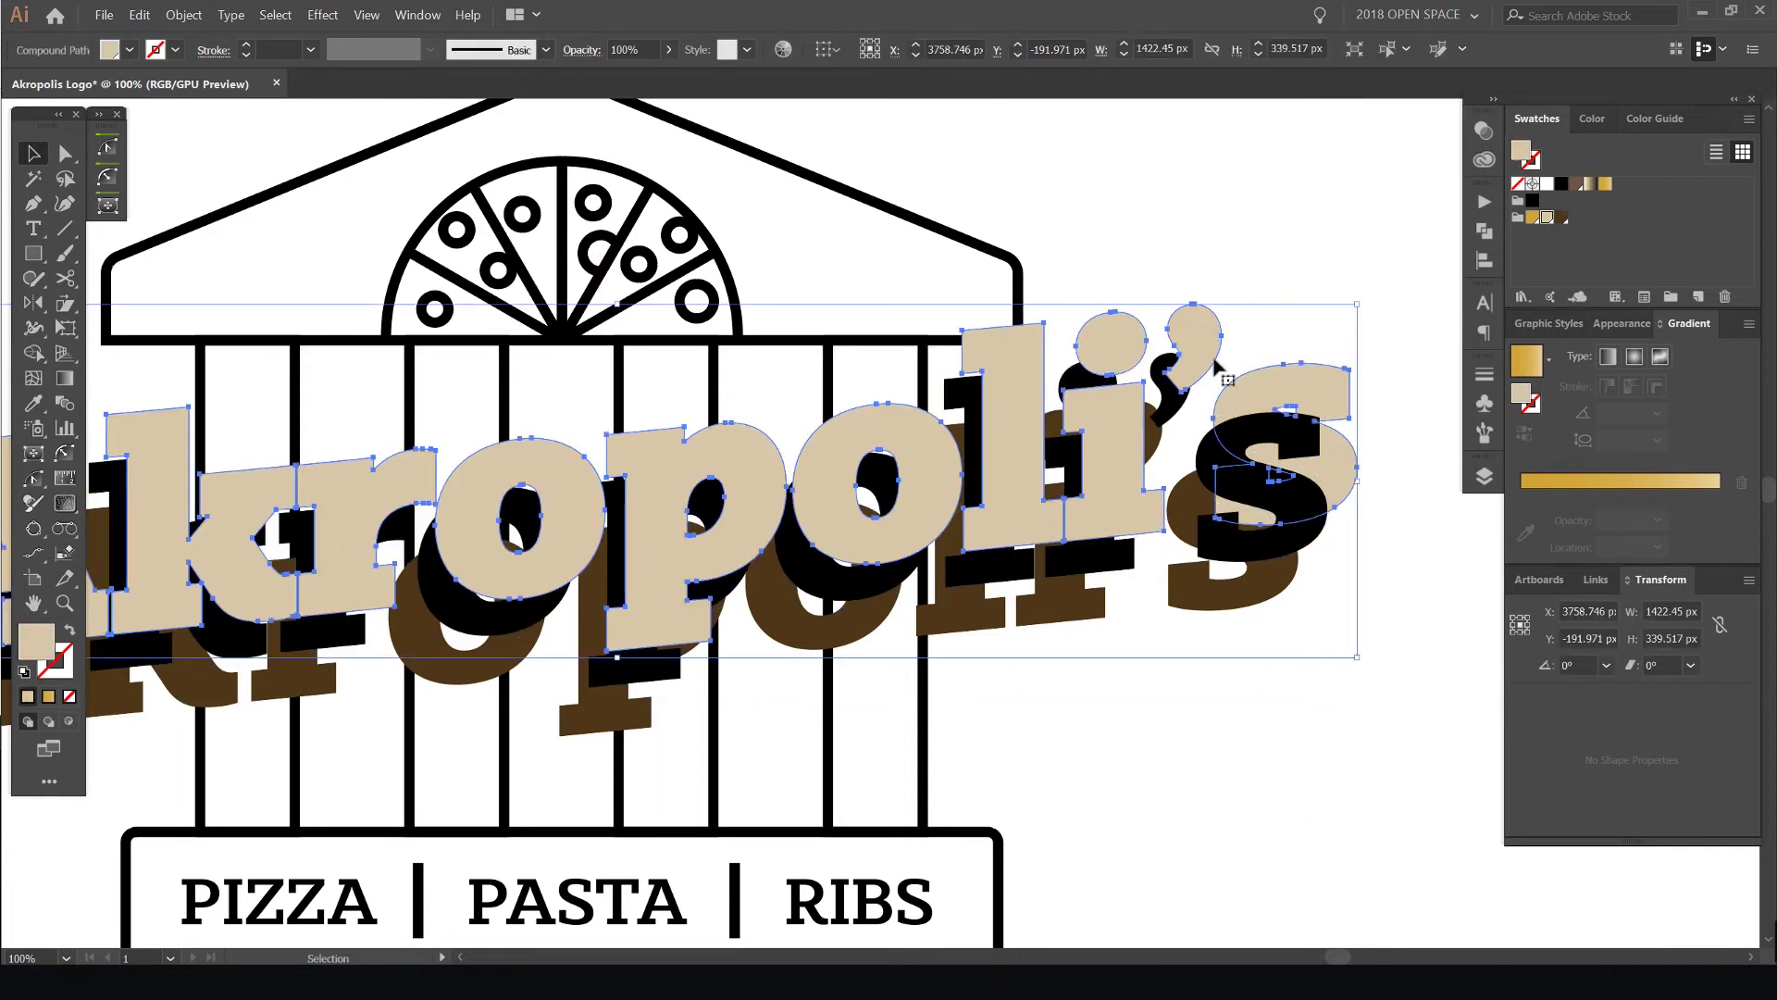
{"action": "key", "text": "ctrl+z"}
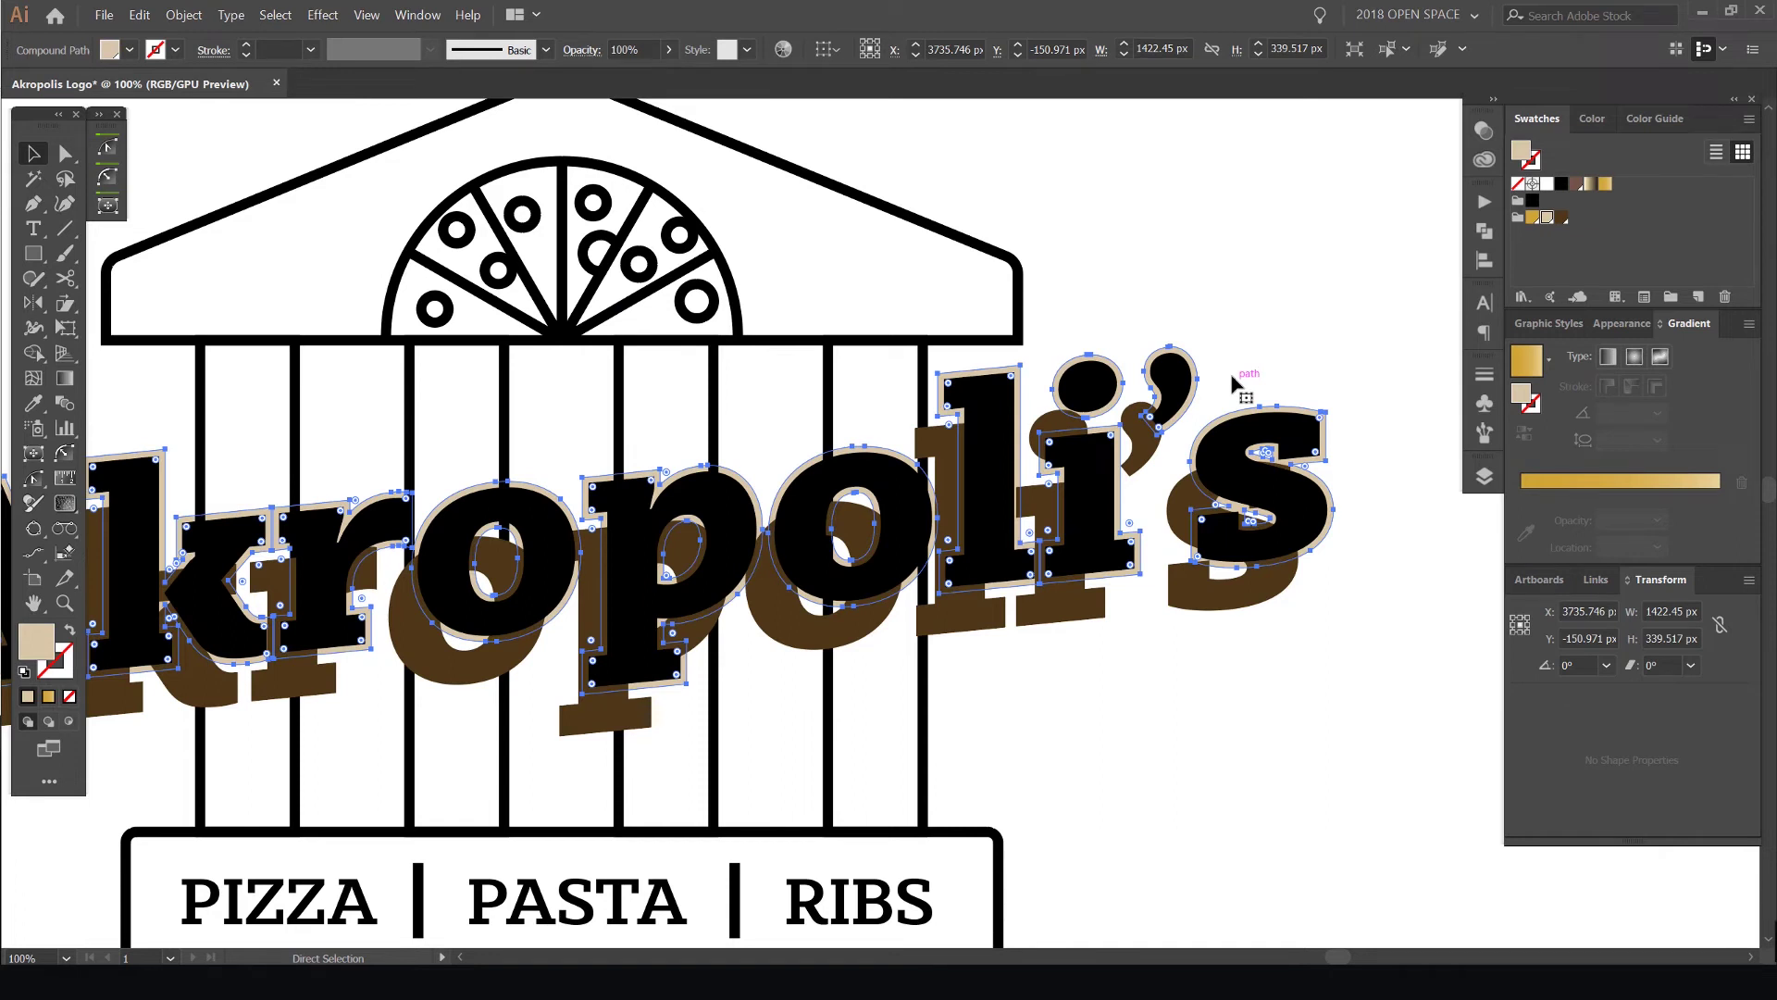
{"action": "key", "text": "v"}
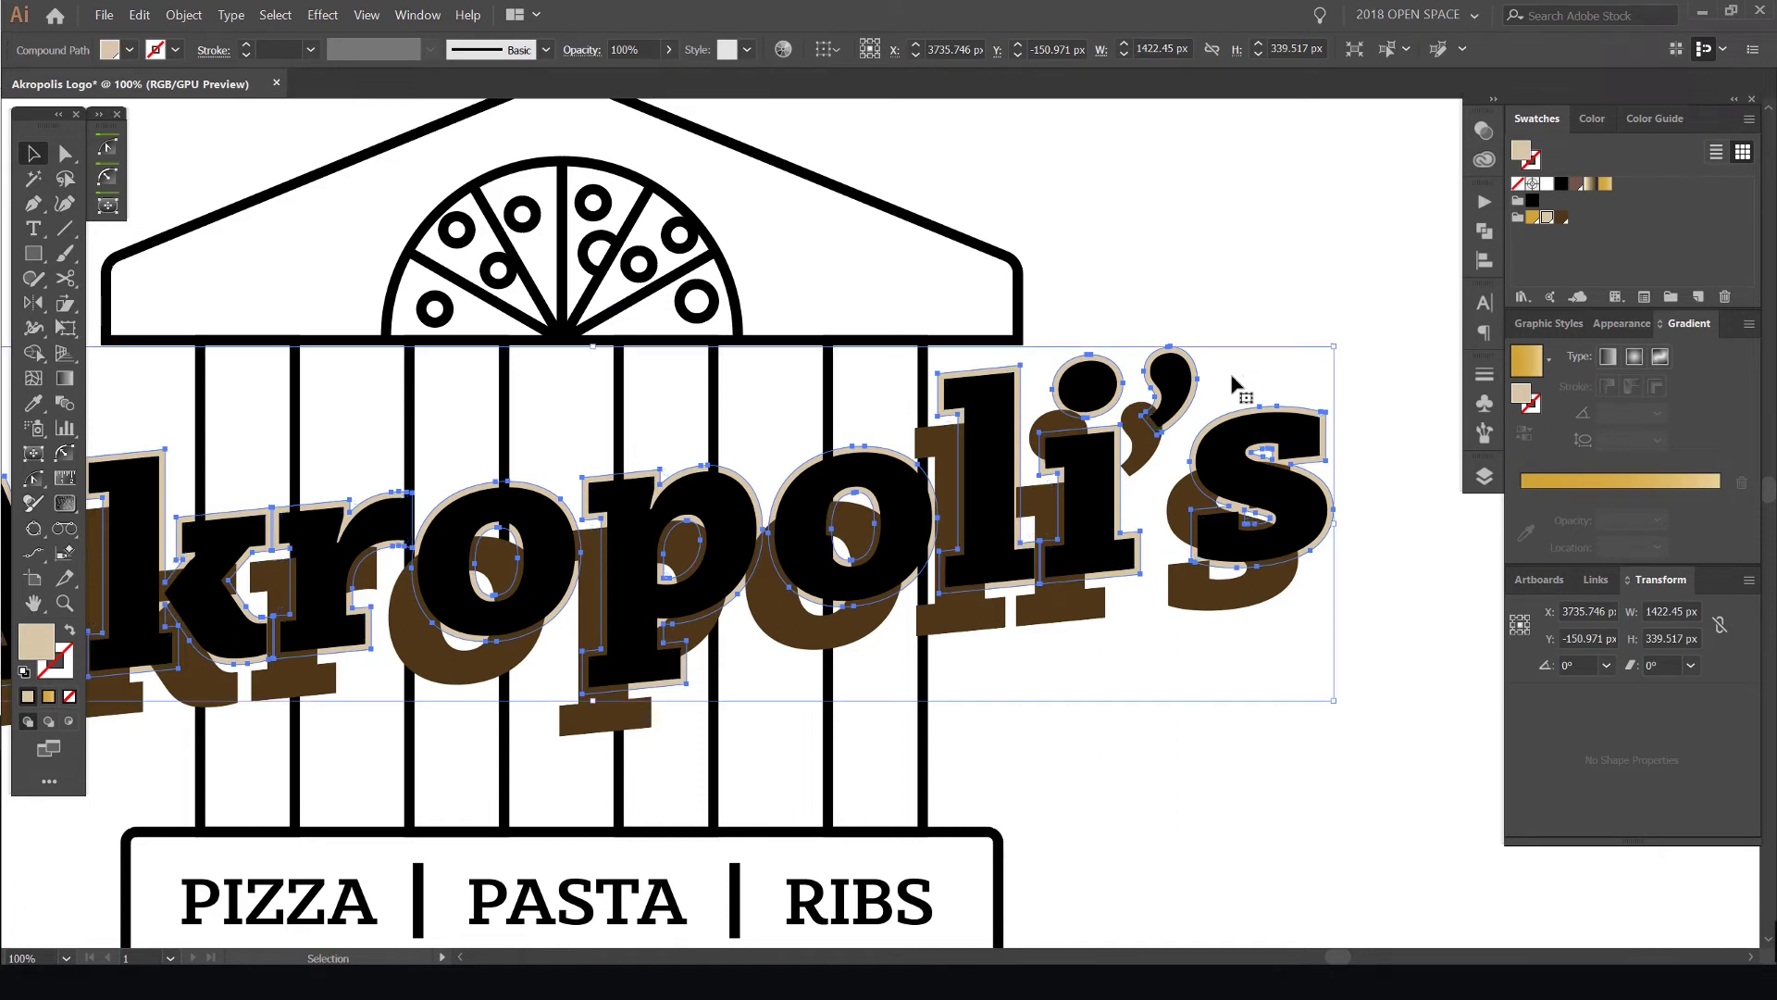
Try moving and grouping the wordmark letters, and undo the changes
{"action": "mouse_move", "coordinate": [1285, 414]}
{"action": "left_mouse_down"}
{"action": "mouse_move", "coordinate": [1299, 451]}
{"action": "mouse_move", "coordinate": [1306, 423]}
{"action": "left_mouse_up"}
{"action": "key", "text": "ctrl+g"}
{"action": "key", "text": "ctrl+shift+a"}
{"action": "key", "text": "ctrl+z"}
{"action": "key", "text": "ctrl+z"}
{"action": "key", "text": "ctrl+z"}
{"action": "left_click_drag", "start_coordinate": [1168, 389], "coordinate": [1207, 346]}
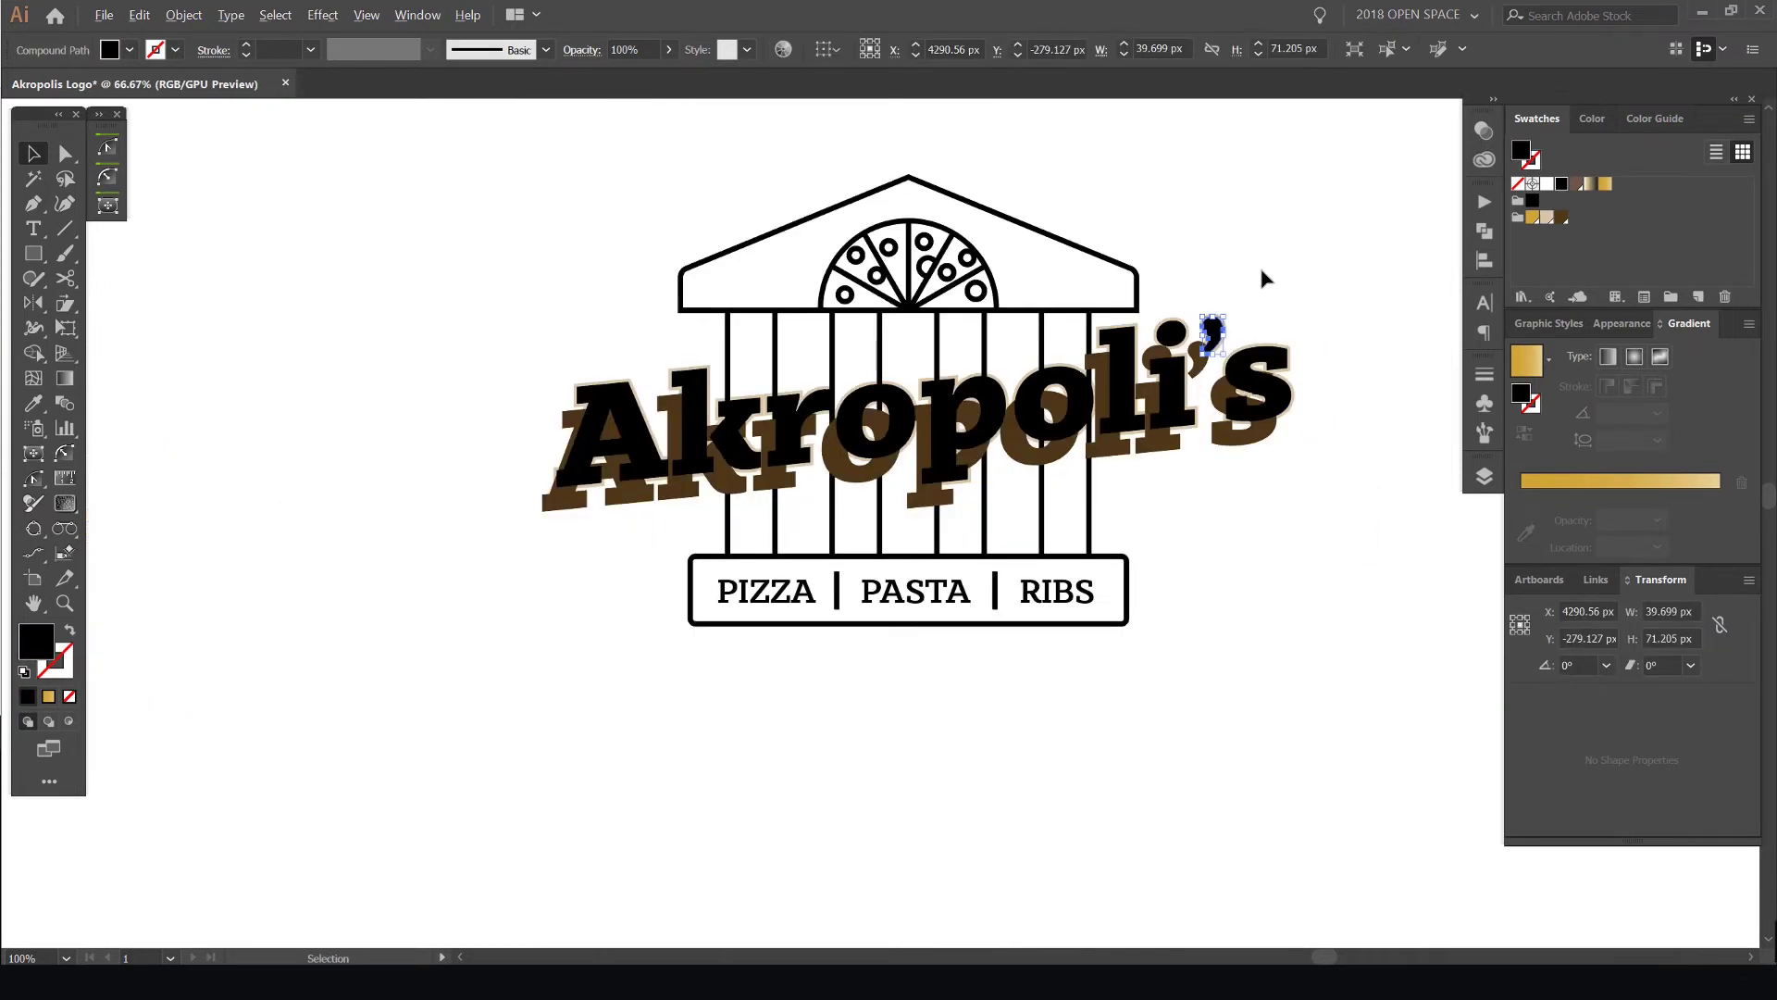
Select the beige outline and the brown shadow in turn and inspect how they overlap around the wordmark's last letters
{"action": "scroll", "coordinate": [1259, 264], "scroll_direction": "up", "scroll_amount": 5}
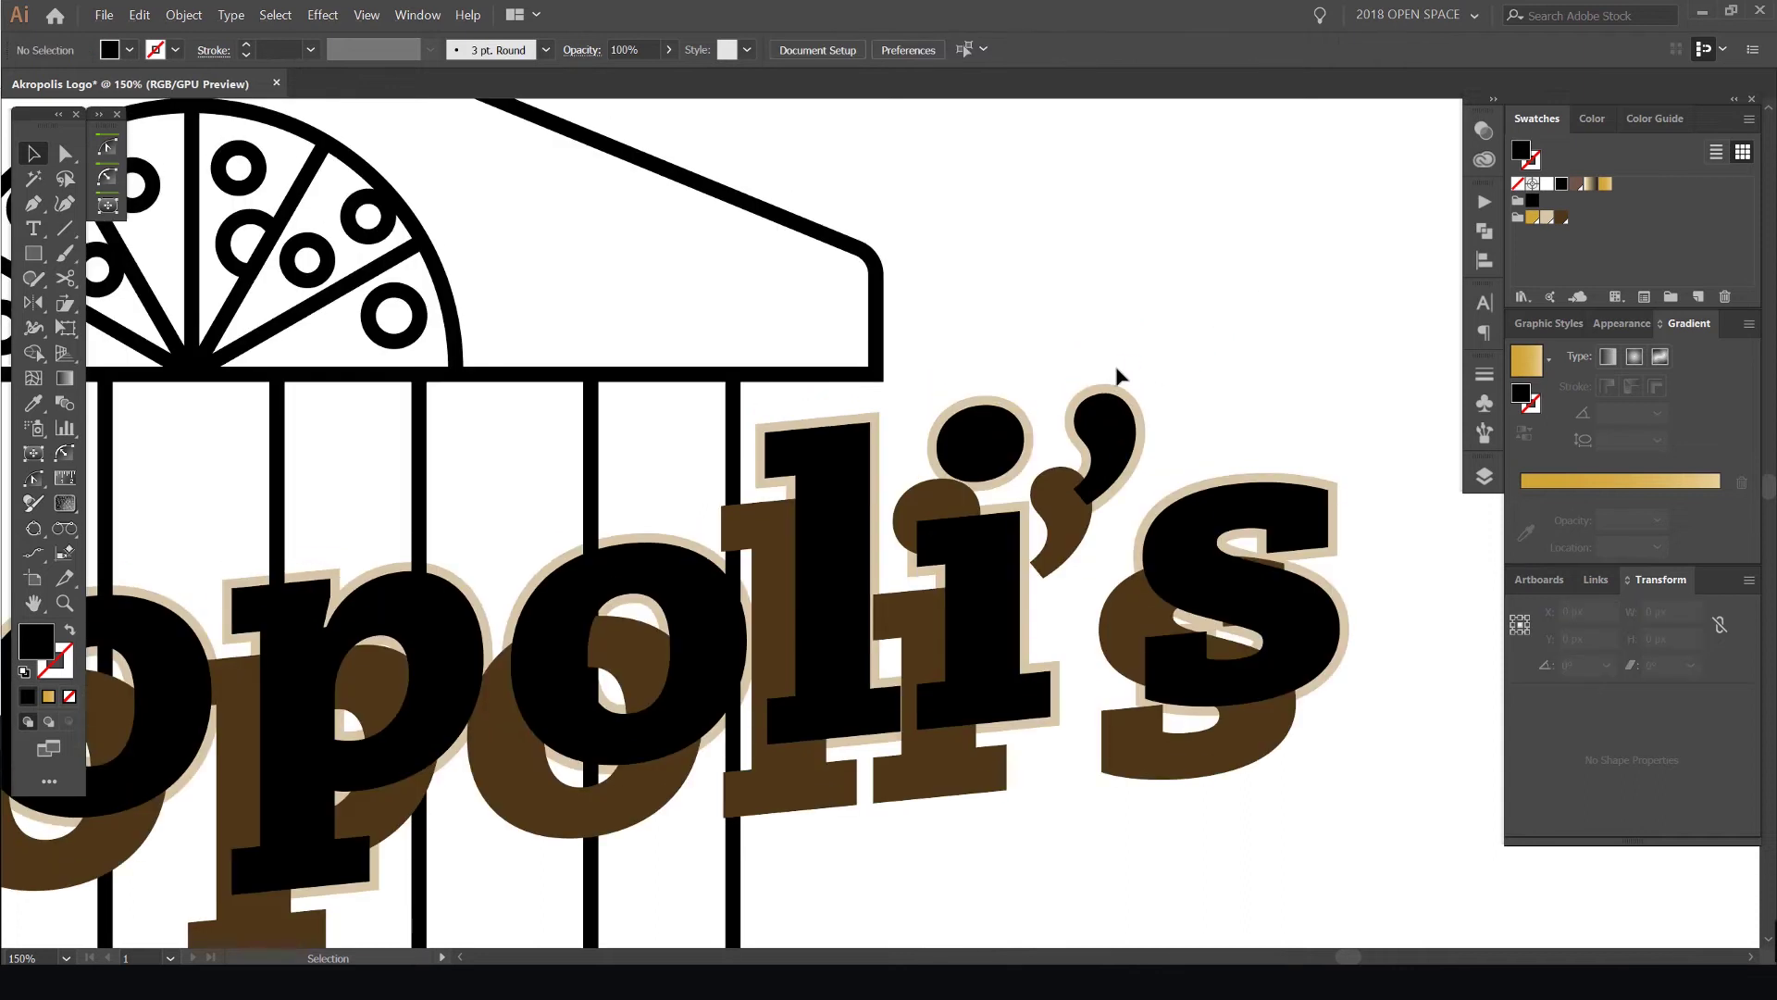
{"action": "left_click", "coordinate": [1111, 430]}
{"action": "left_click", "coordinate": [1230, 411]}
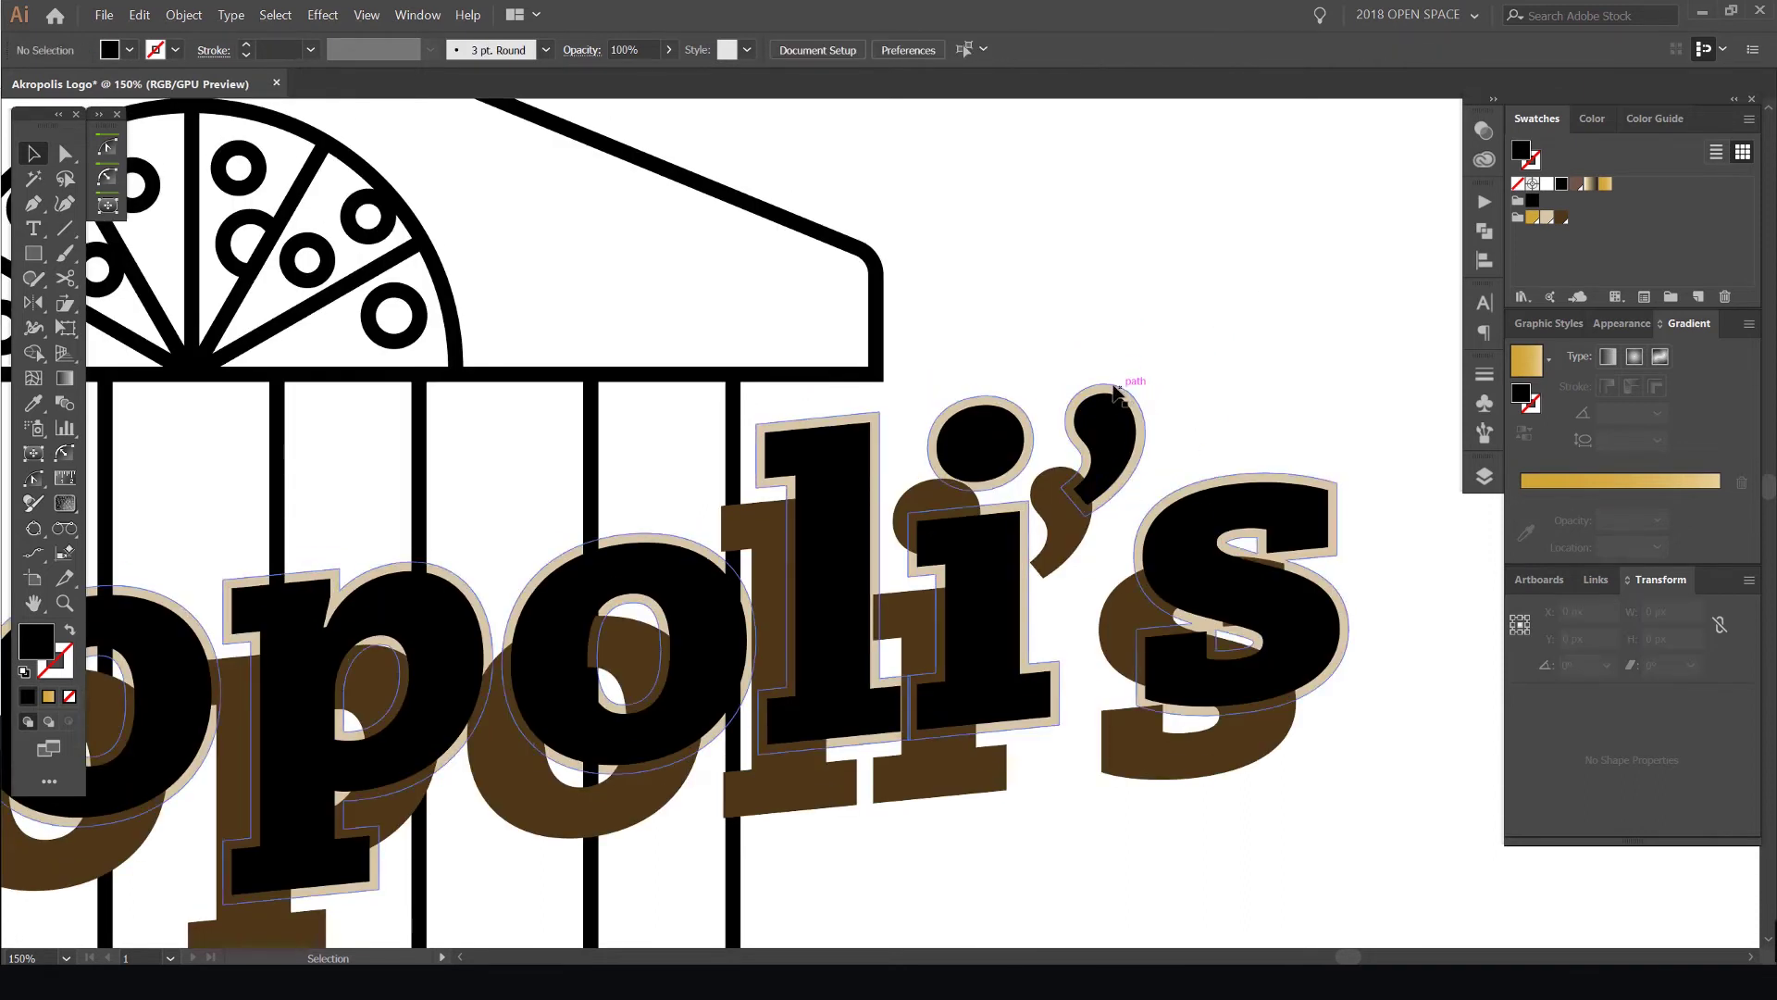
{"action": "left_click", "coordinate": [1114, 387]}
{"action": "scroll", "coordinate": [1115, 393], "scroll_direction": "down", "scroll_amount": 3}
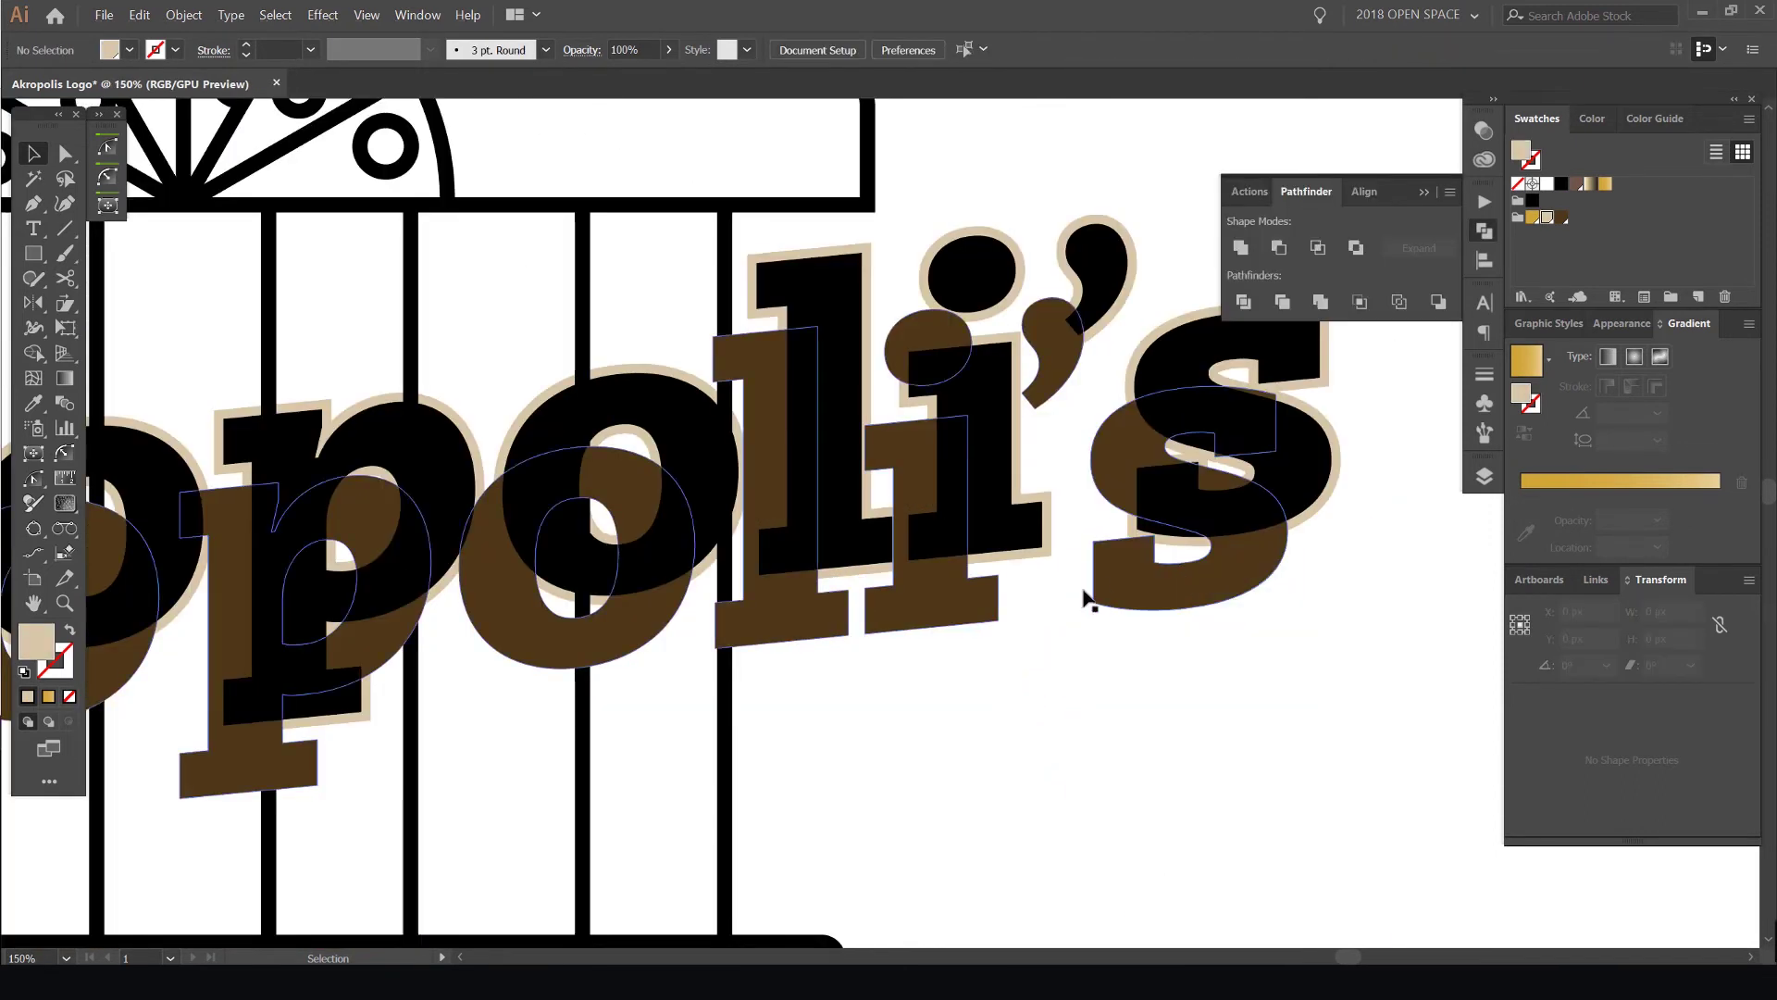
{"action": "left_click_drag", "start_coordinate": [967, 621], "coordinate": [1048, 649]}
{"action": "scroll", "coordinate": [1061, 637], "scroll_direction": "down", "scroll_amount": 1}
{"action": "scroll", "coordinate": [1047, 625], "scroll_direction": "up", "scroll_amount": 1}
{"action": "key", "text": "ctrl+z"}
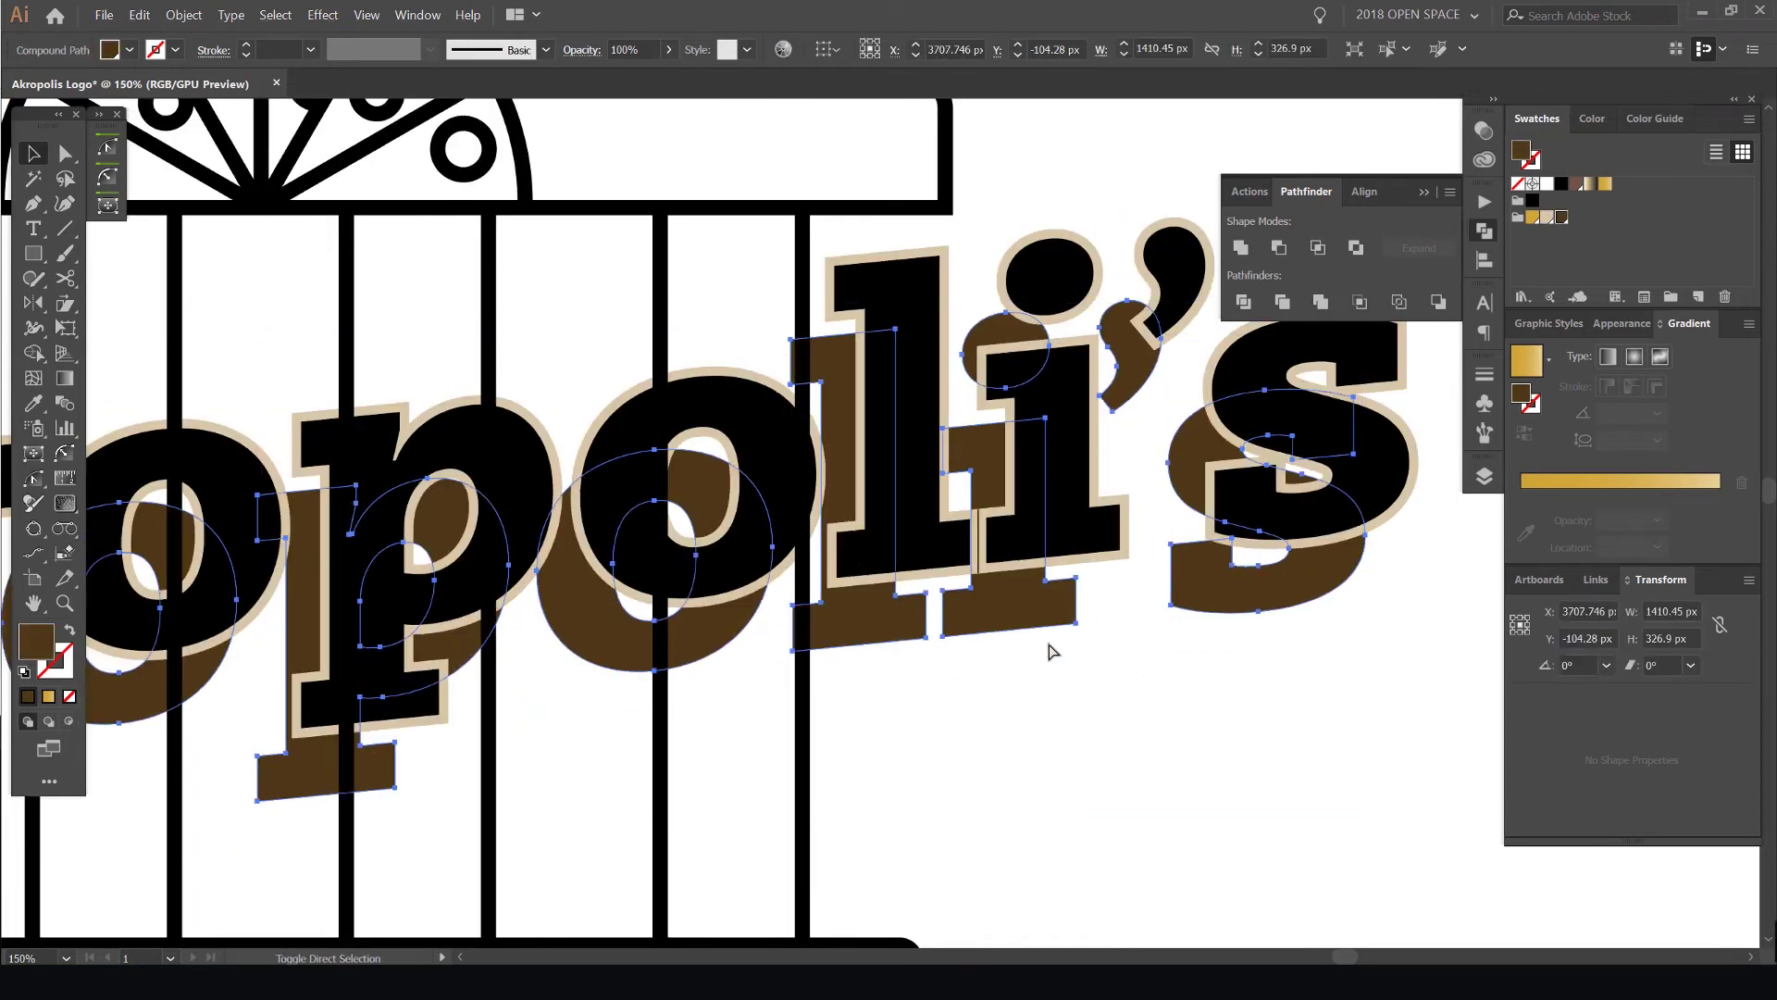
{"action": "scroll", "coordinate": [984, 206], "scroll_direction": "up", "scroll_amount": 3}
{"action": "scroll", "coordinate": [981, 401], "scroll_direction": "down", "scroll_amount": 5}
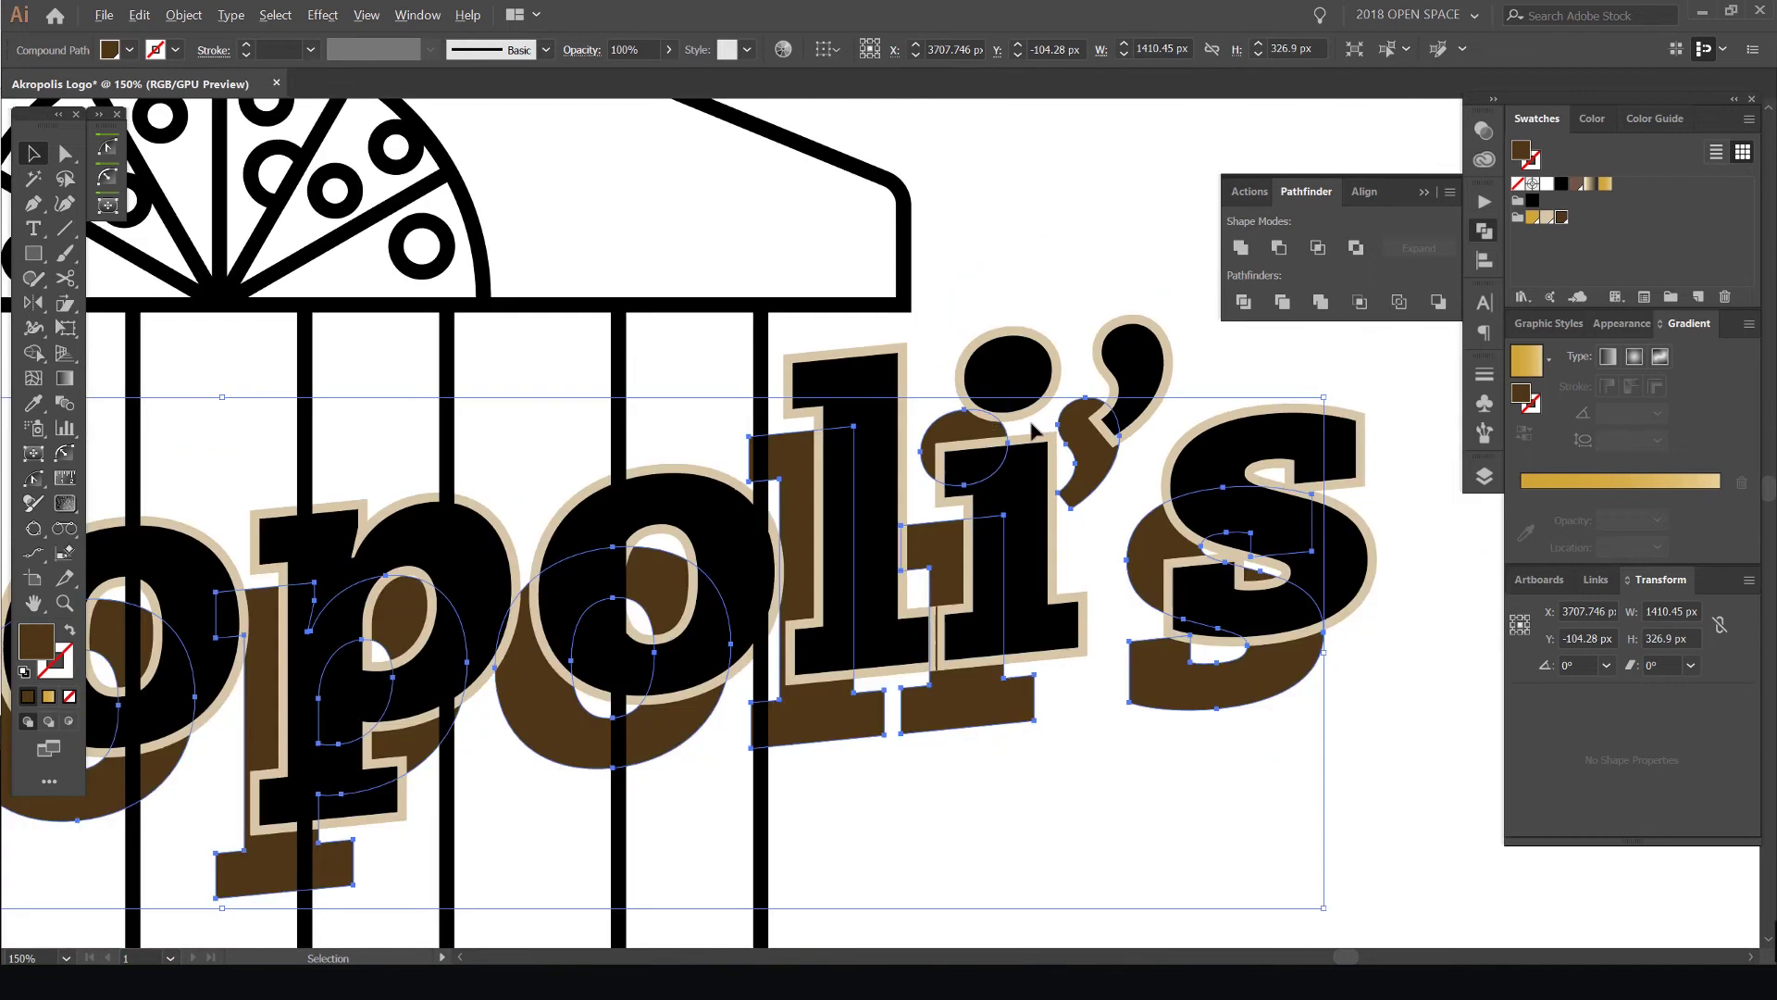
{"action": "scroll", "coordinate": [984, 568], "scroll_direction": "up", "scroll_amount": 3}
{"action": "scroll", "coordinate": [984, 567], "scroll_direction": "down", "scroll_amount": 3}
{"action": "left_click", "coordinate": [1074, 492]}
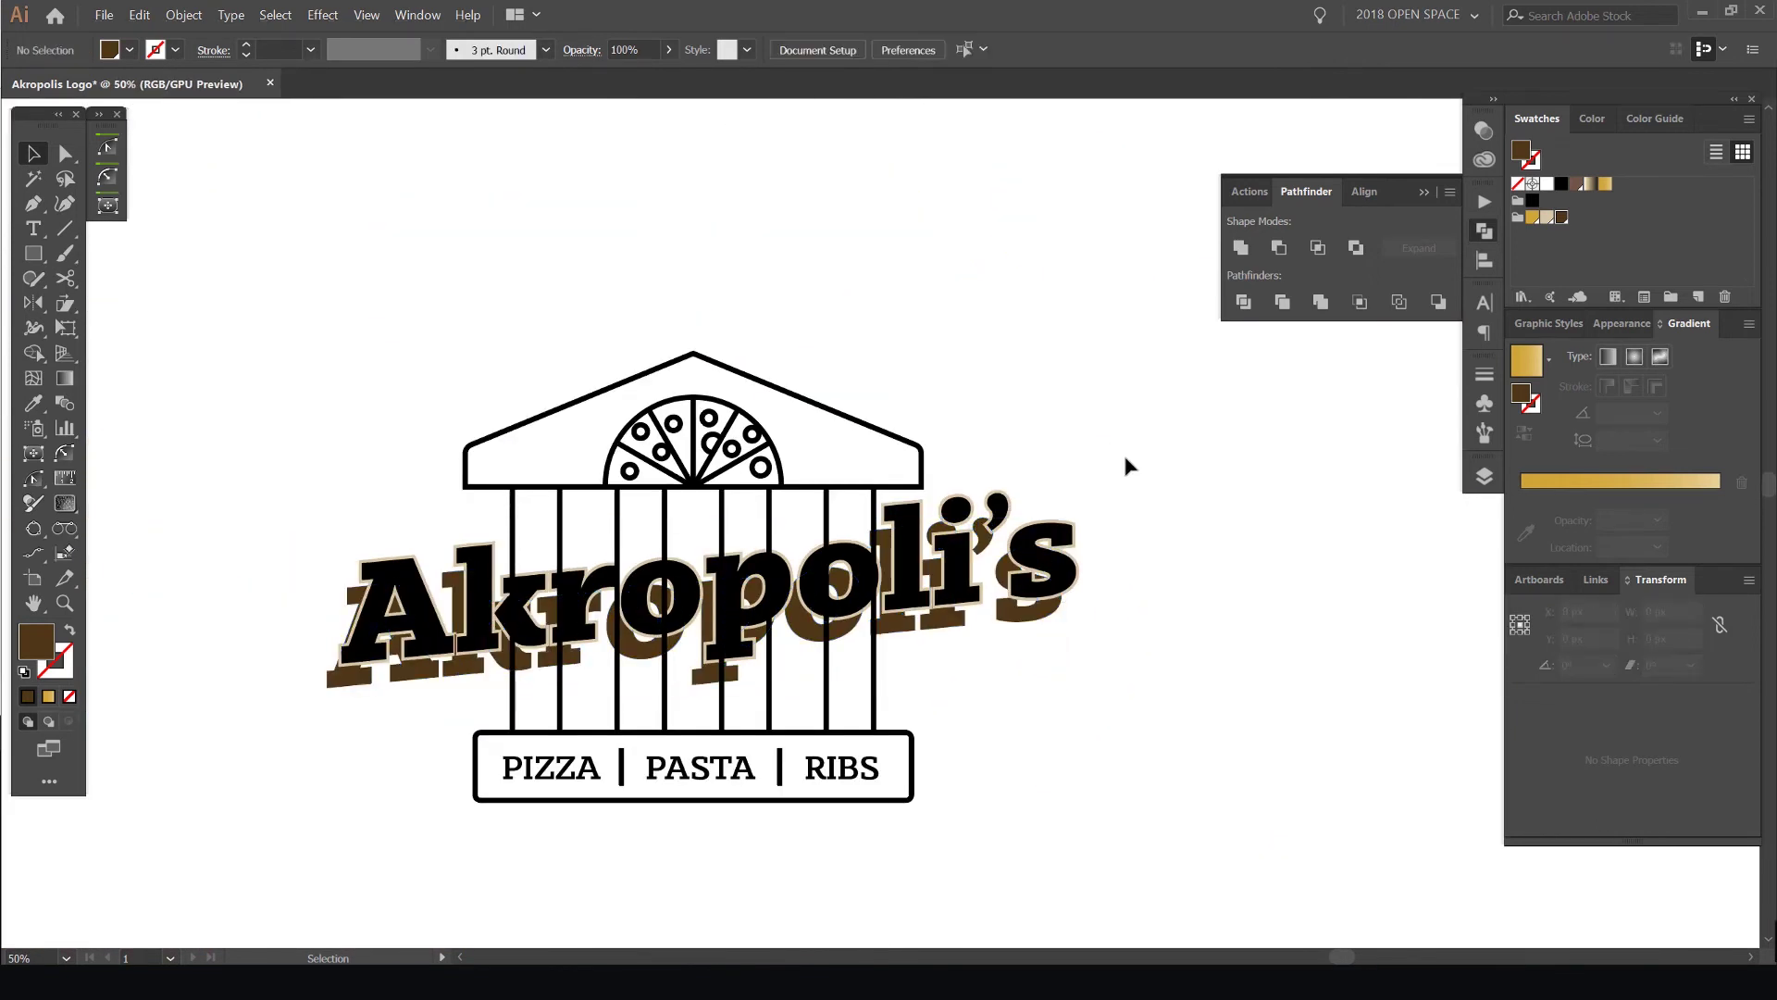
Try moving the beige outline off the black letters, and undo the move
{"action": "scroll", "coordinate": [972, 532], "scroll_direction": "up", "scroll_amount": 3}
{"action": "left_click_drag", "start_coordinate": [970, 534], "coordinate": [1059, 392]}
{"action": "key", "text": "ctrl+z"}
Subtract the beige outline from the brown shadow wordmark with Minus Front
{"action": "key", "text": "space"}
{"action": "left_click_drag", "start_coordinate": [1094, 547], "coordinate": [1042, 296]}
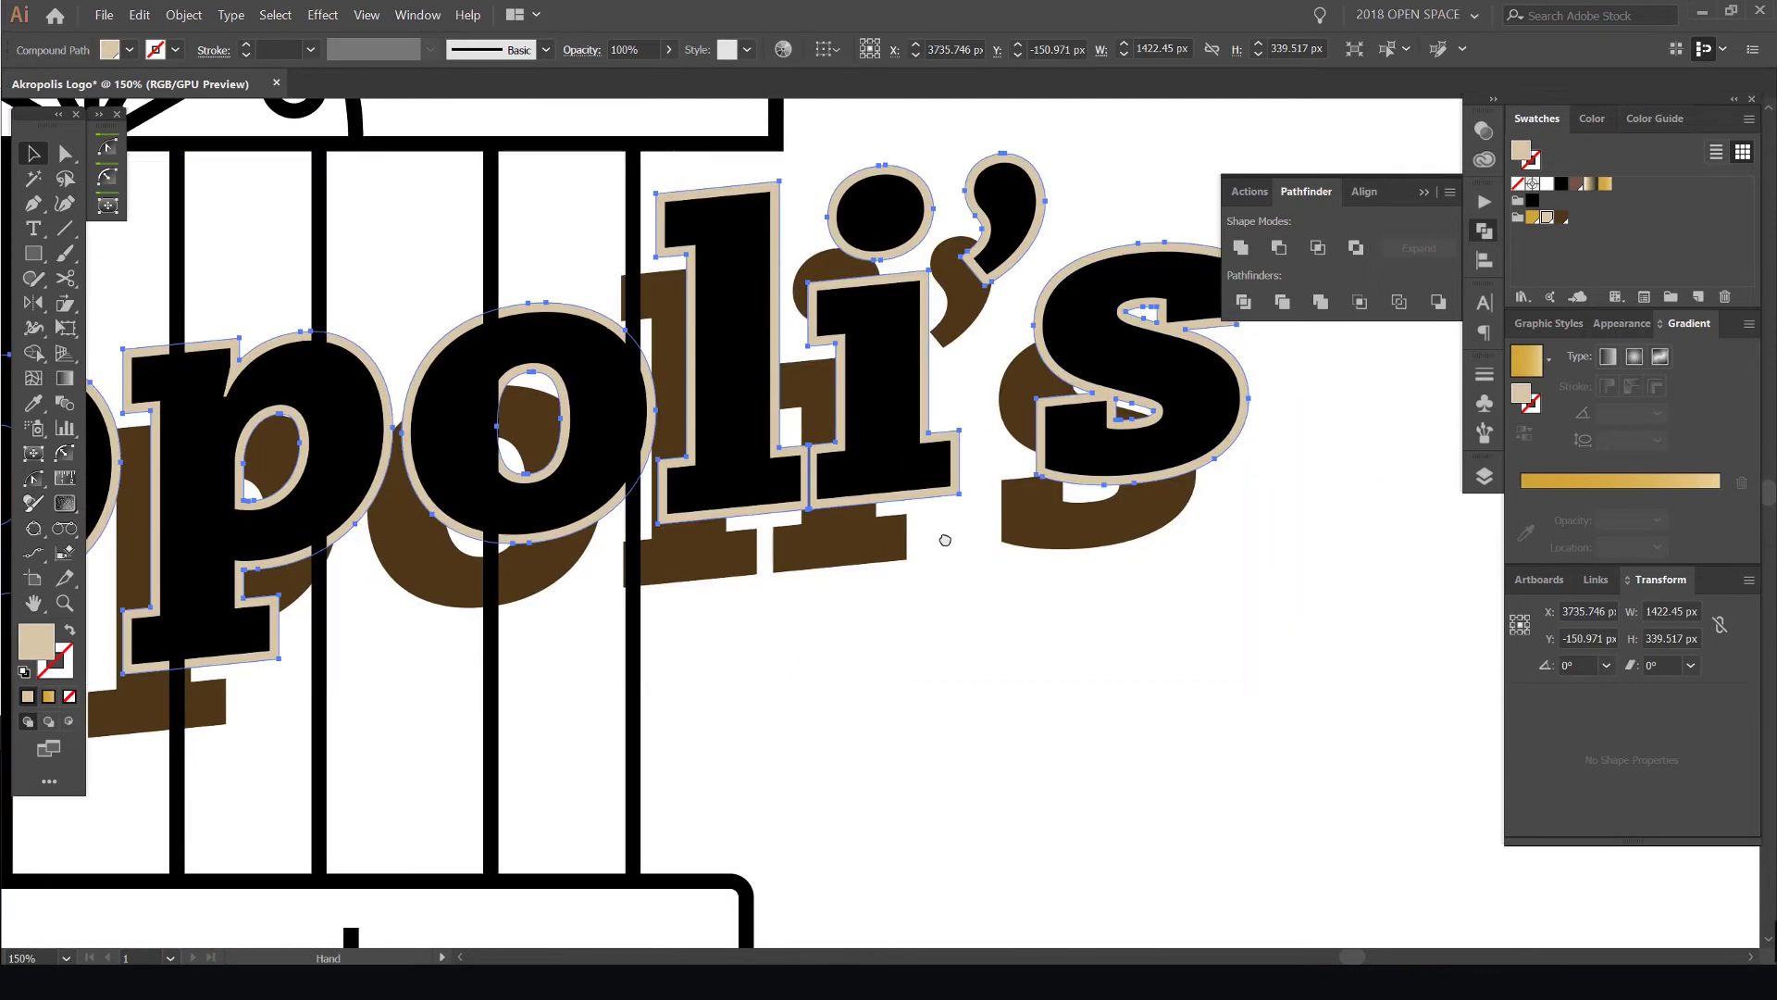
{"action": "left_click_drag", "start_coordinate": [944, 540], "coordinate": [1076, 555]}
{"action": "left_click", "coordinate": [987, 570], "text": "shift"}
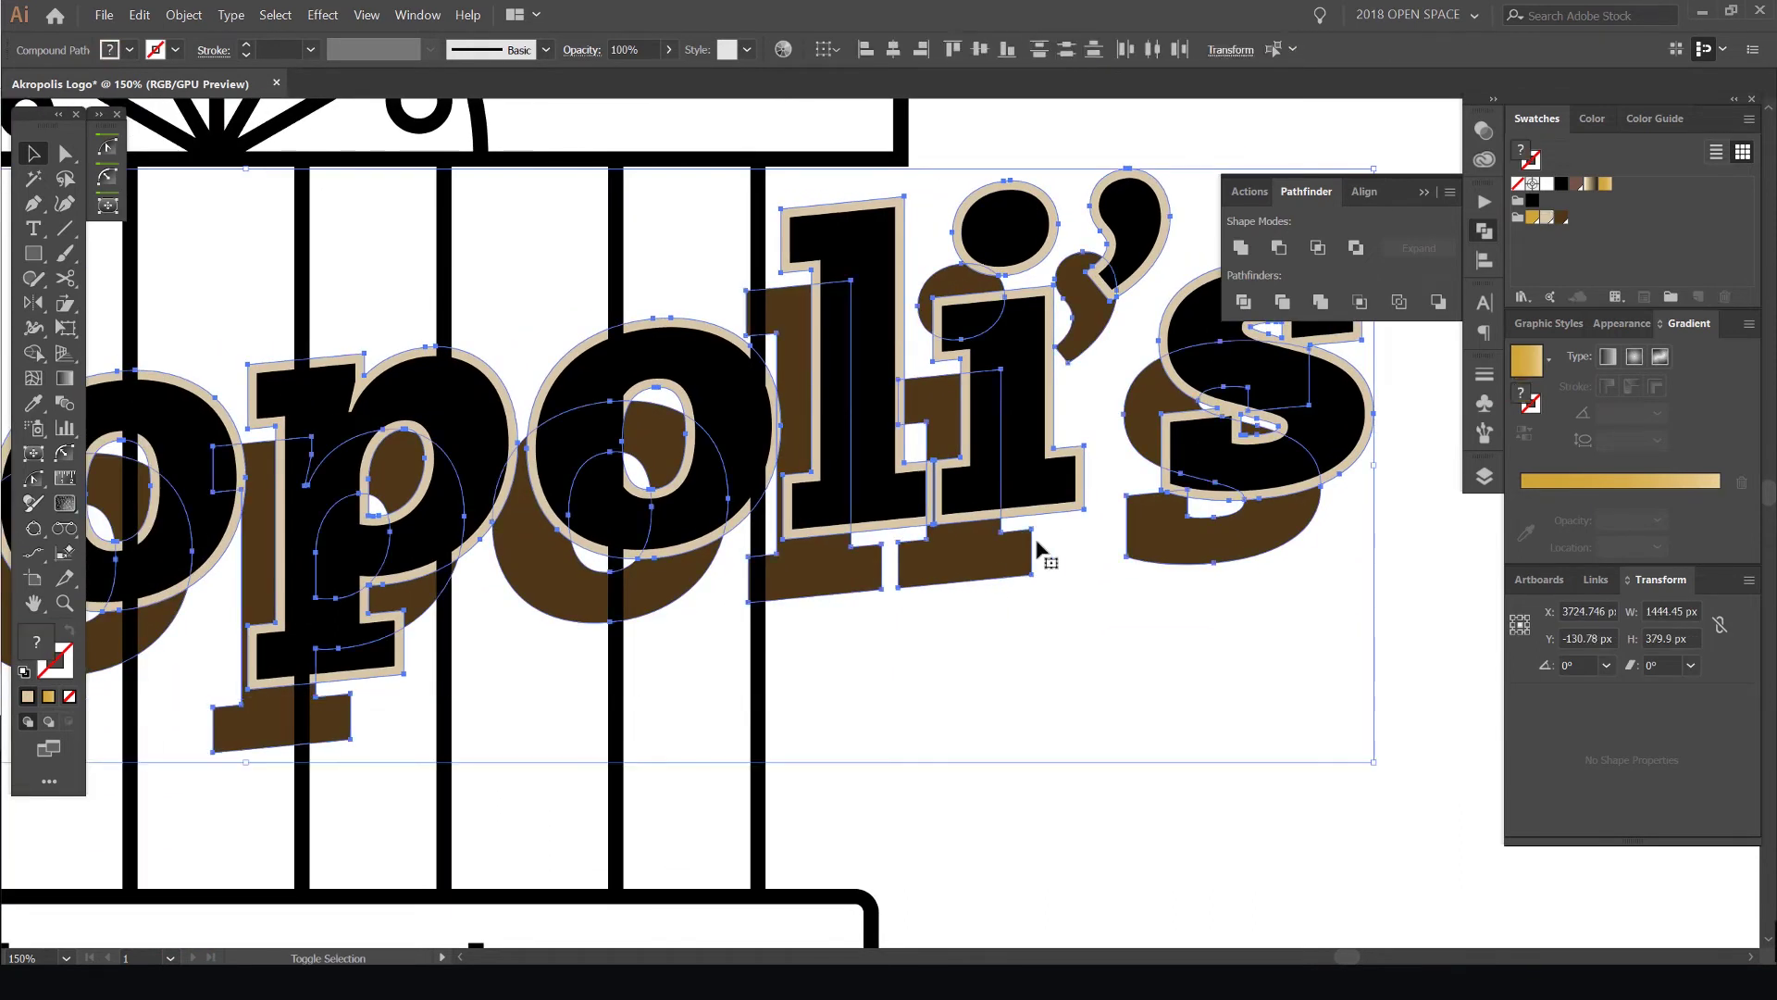
{"action": "left_click", "coordinate": [1481, 233]}
{"action": "left_click", "coordinate": [1481, 234]}
{"action": "left_click", "coordinate": [417, 15]}
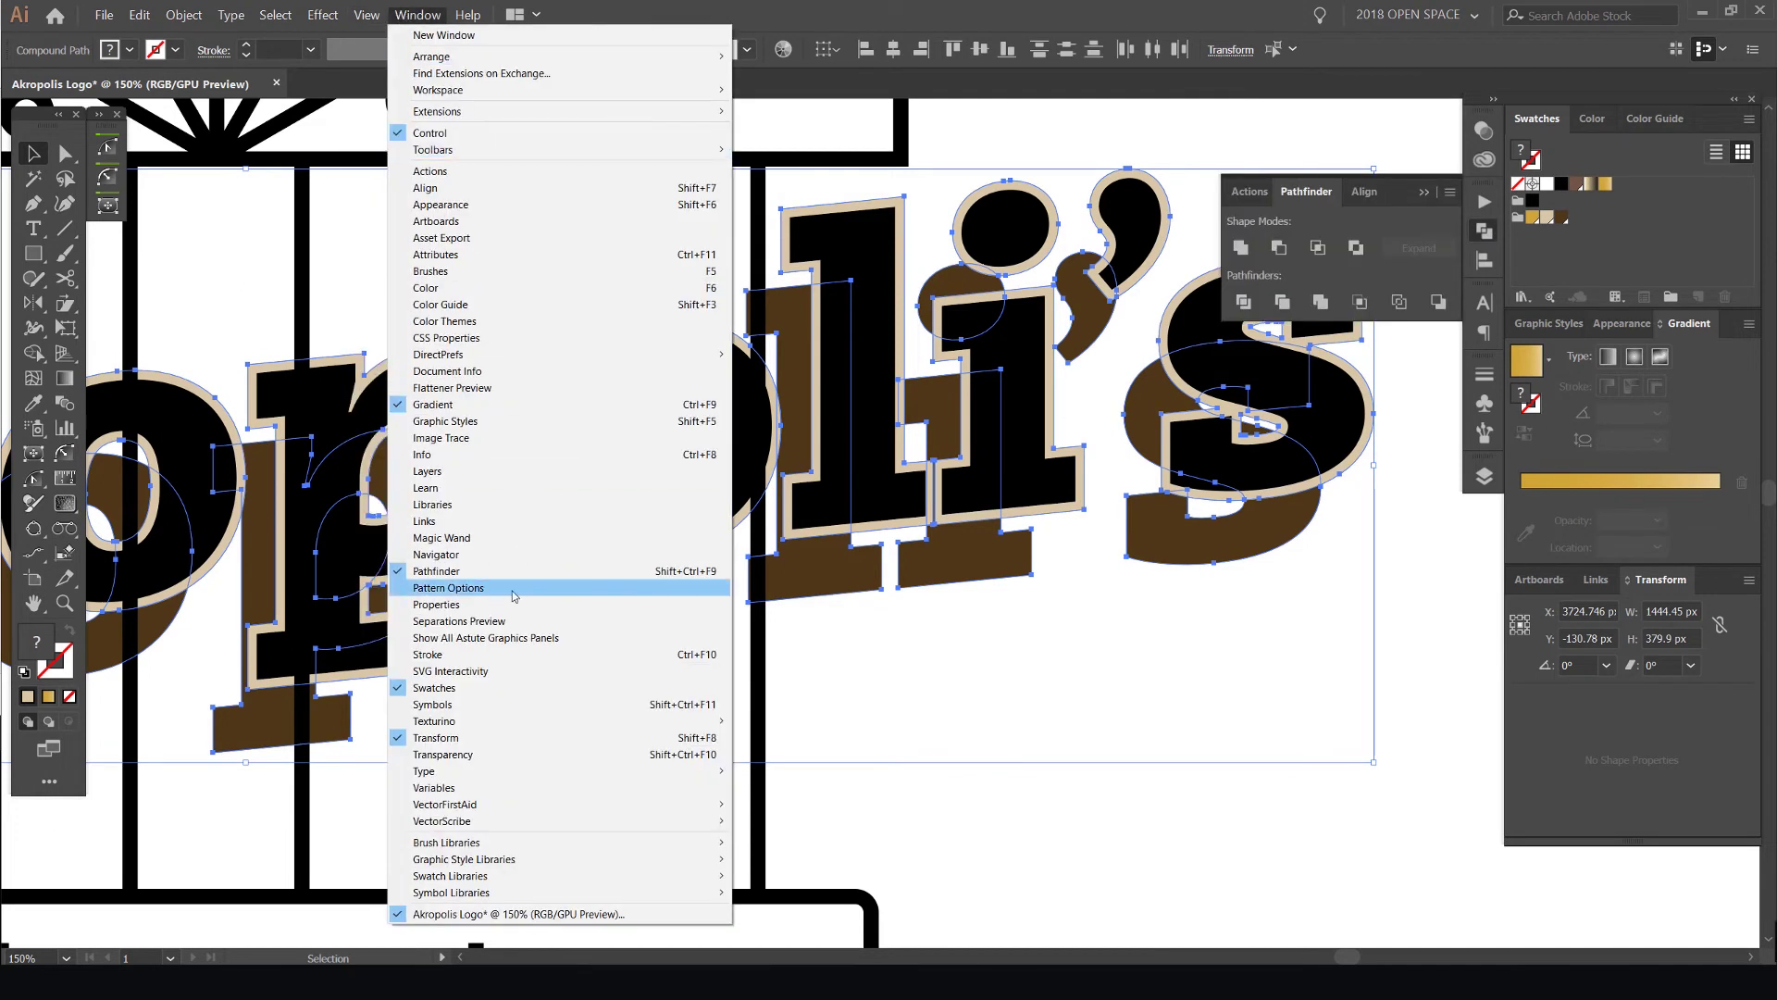
{"action": "left_click", "coordinate": [1300, 224]}
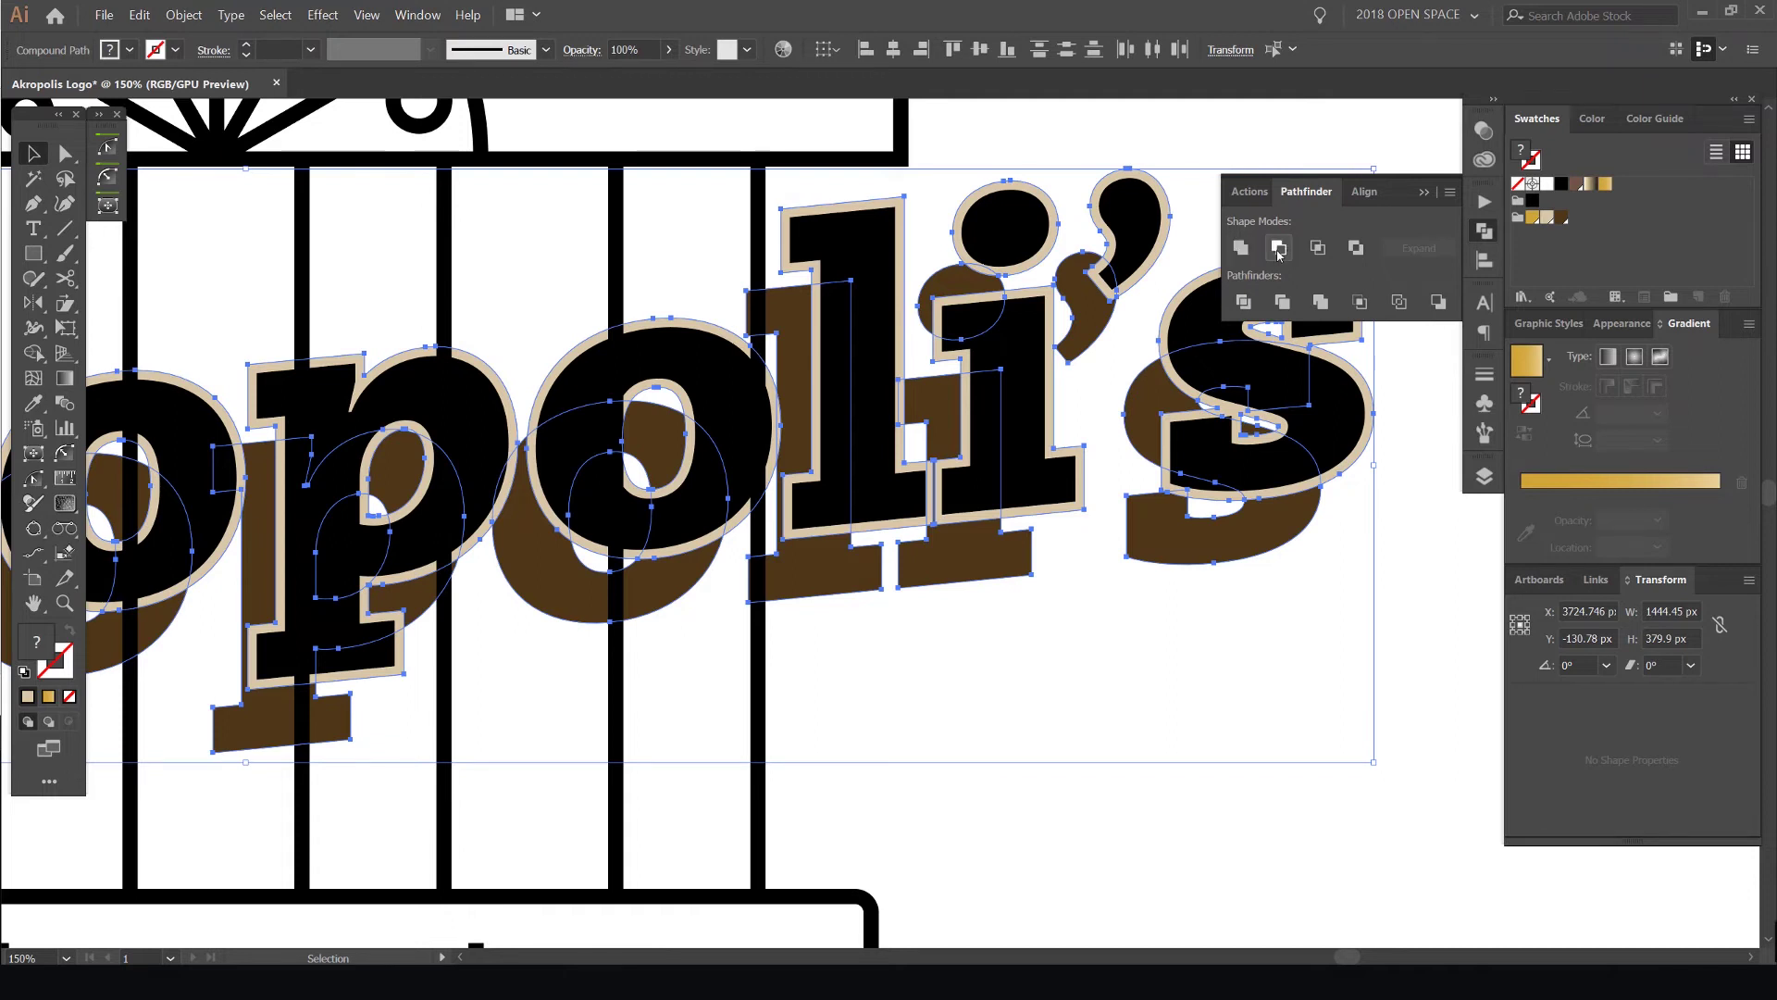
{"action": "left_click", "coordinate": [1278, 248]}
Examine the gaps cut between the black letters and the brown shadow along the whole wordmark
{"action": "scroll", "coordinate": [984, 269], "scroll_direction": "up", "scroll_amount": 3}
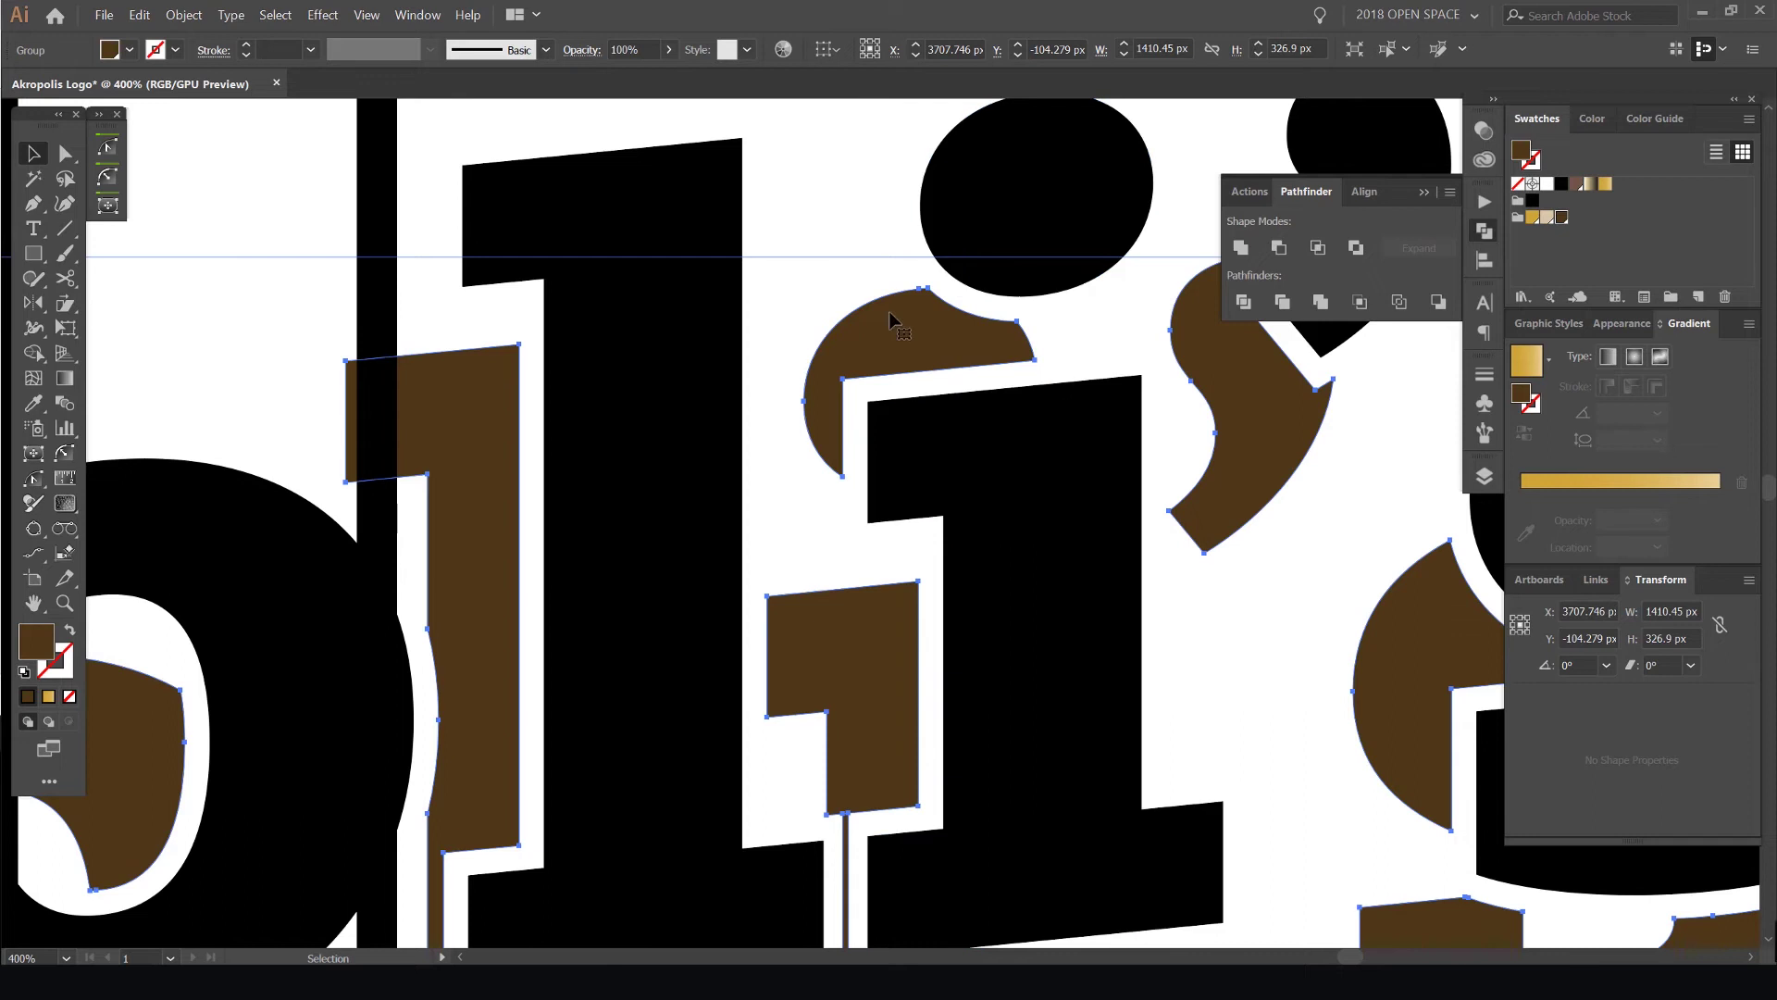
{"action": "scroll", "coordinate": [892, 321], "scroll_direction": "down", "scroll_amount": 3}
{"action": "left_click", "coordinate": [916, 614]}
{"action": "scroll", "coordinate": [917, 615], "scroll_direction": "down", "scroll_amount": 3}
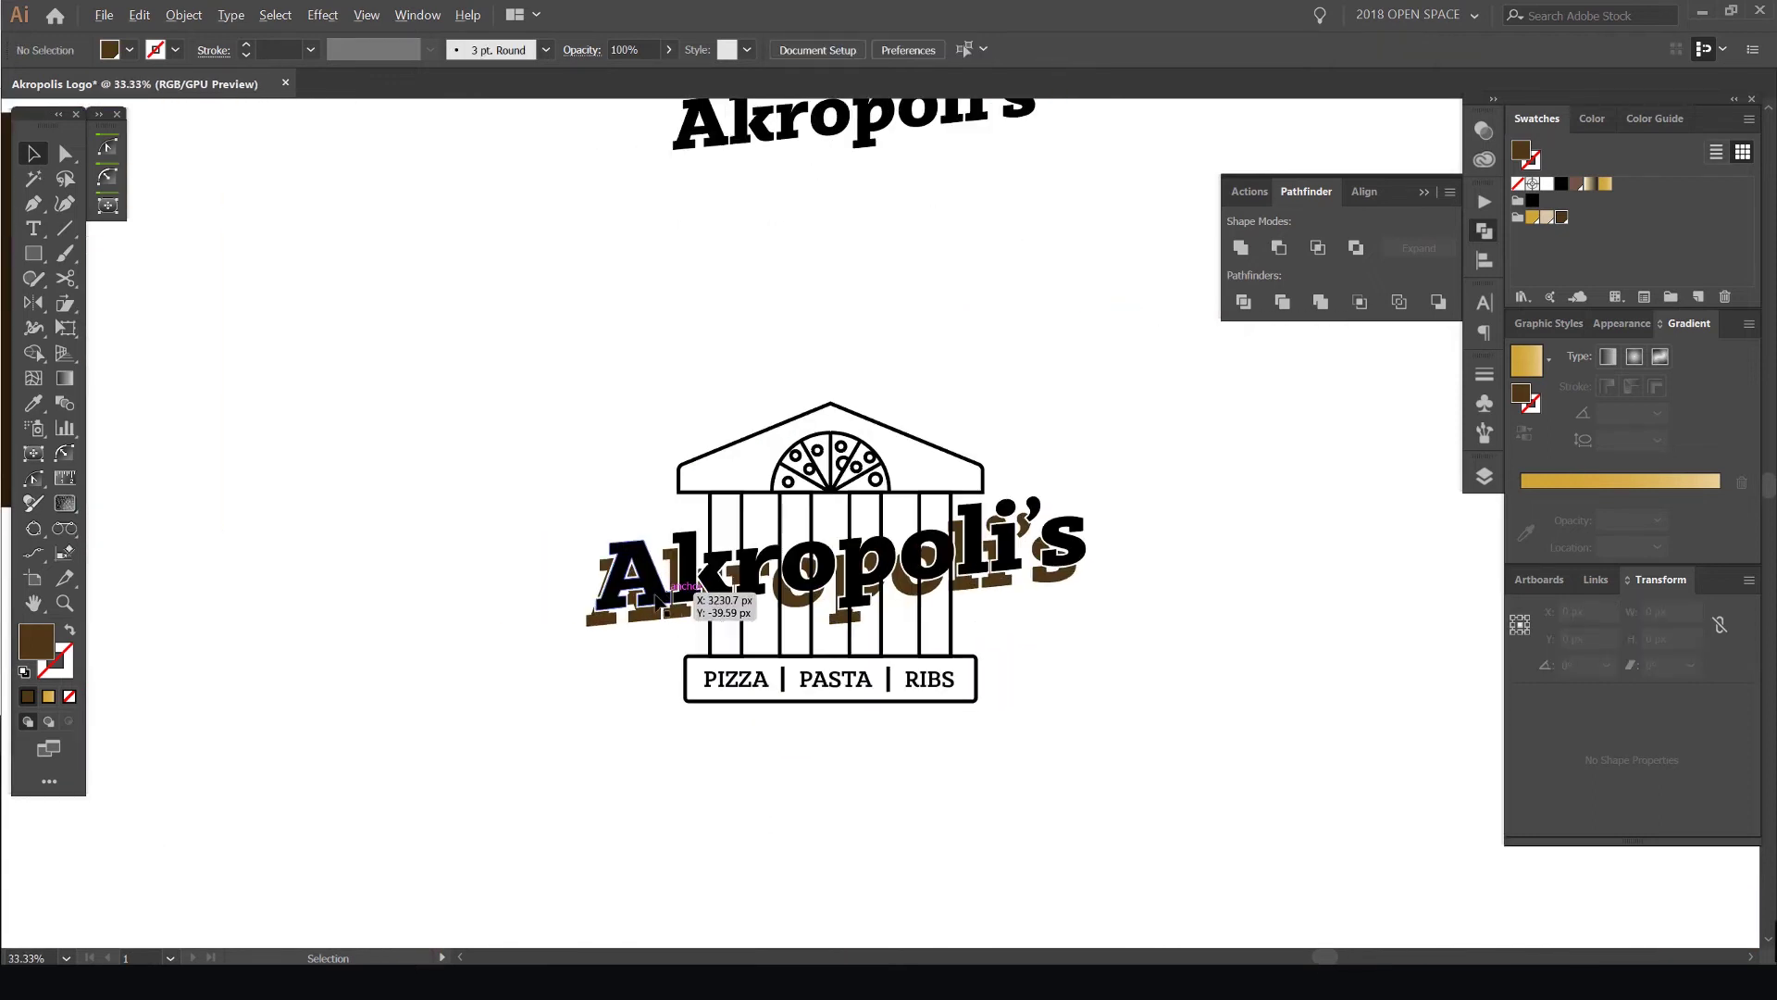
{"action": "left_click_drag", "start_coordinate": [657, 600], "coordinate": [571, 666]}
{"action": "scroll", "coordinate": [570, 666], "scroll_direction": "up", "scroll_amount": 1}
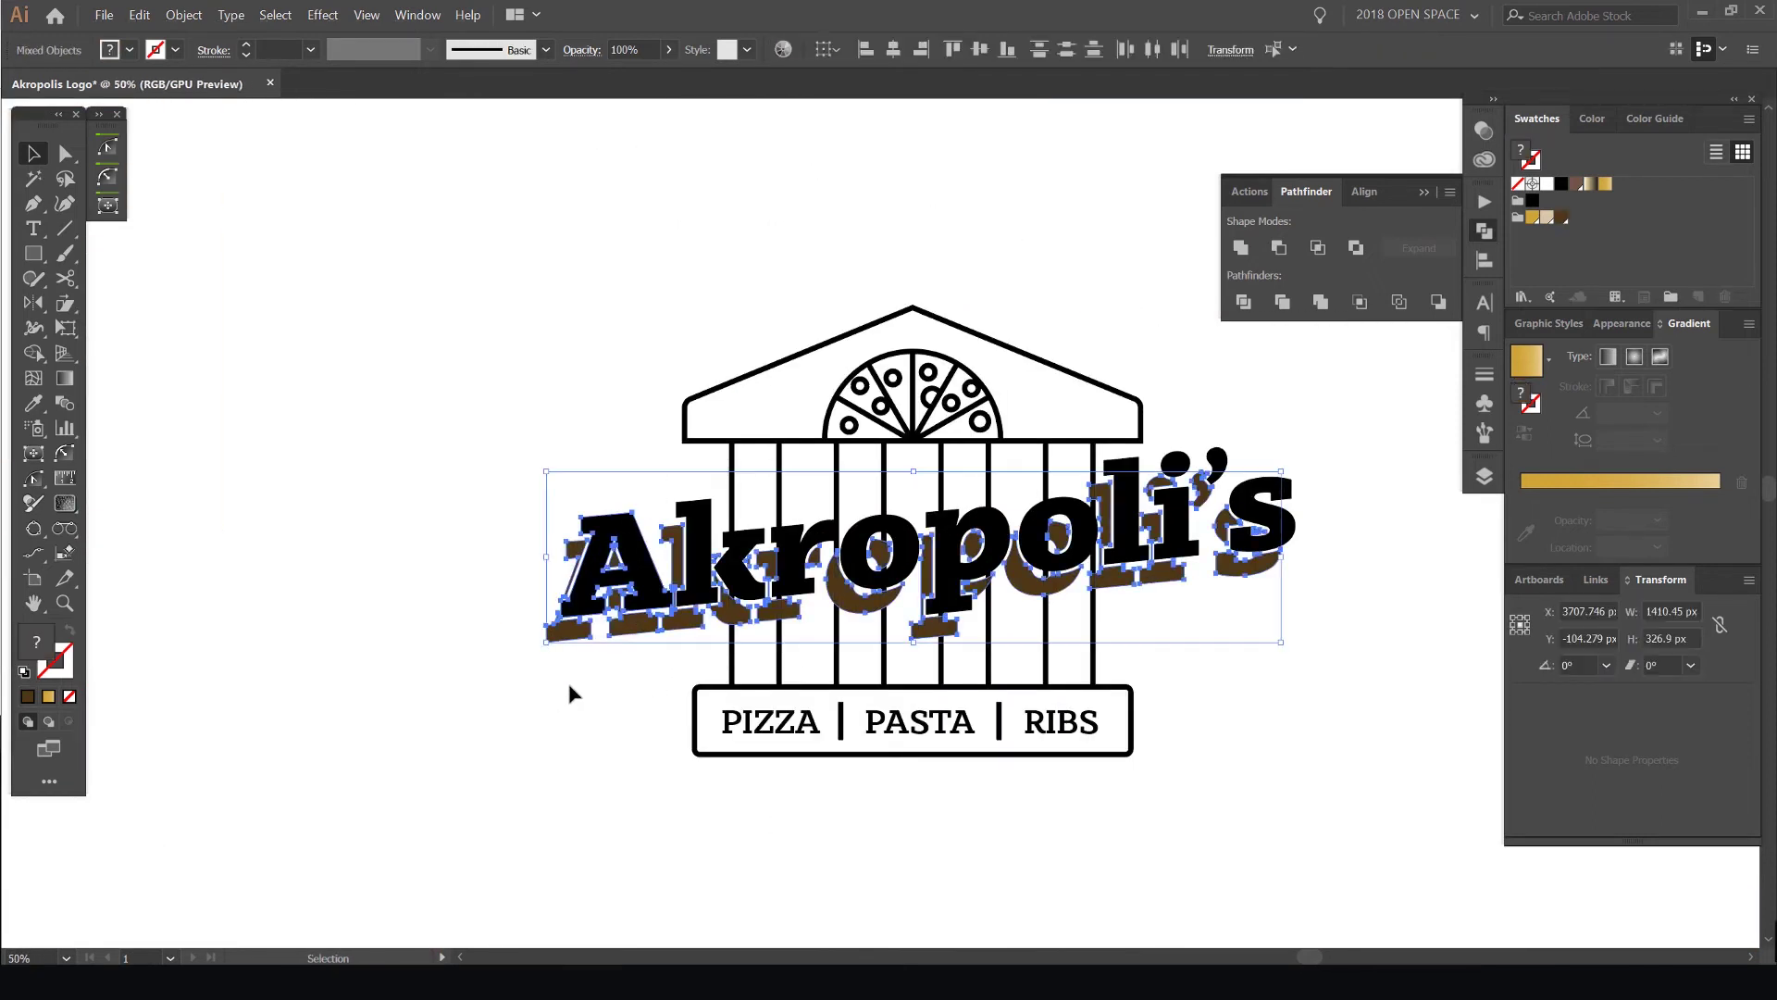
{"action": "left_click", "coordinate": [570, 692]}
{"action": "scroll", "coordinate": [818, 558], "scroll_direction": "up", "scroll_amount": 4}
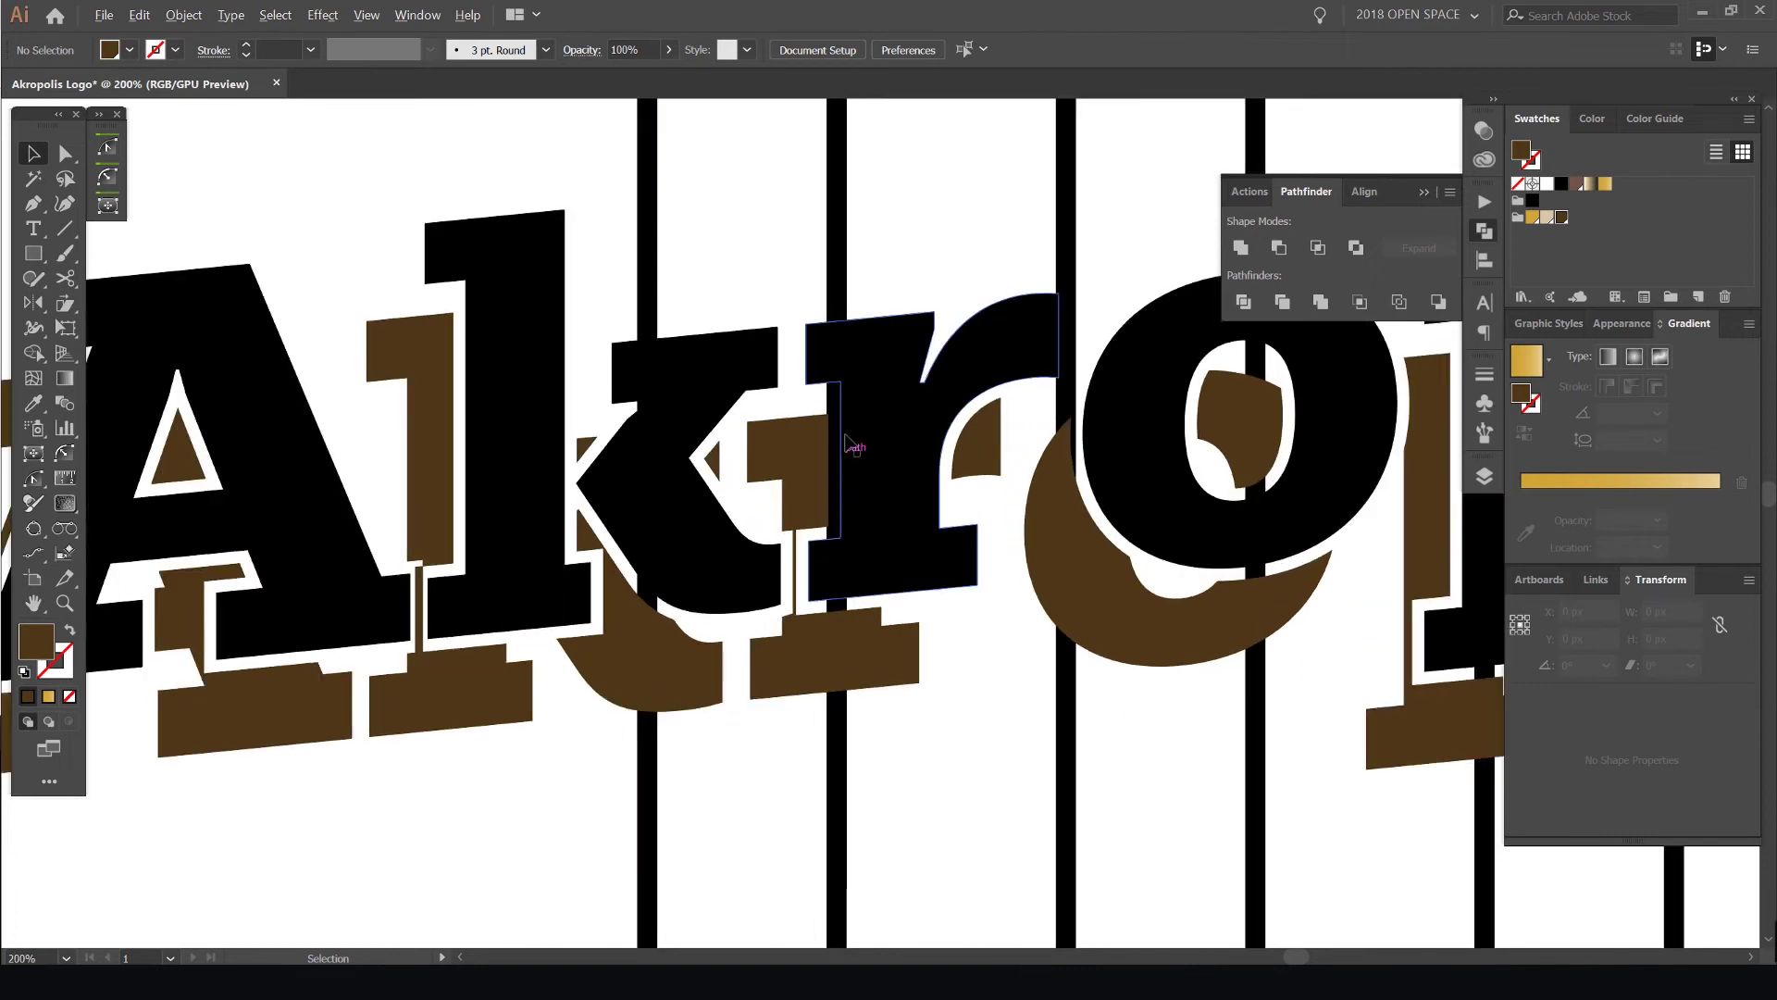
{"action": "scroll", "coordinate": [847, 445], "scroll_direction": "right", "scroll_amount": 5}
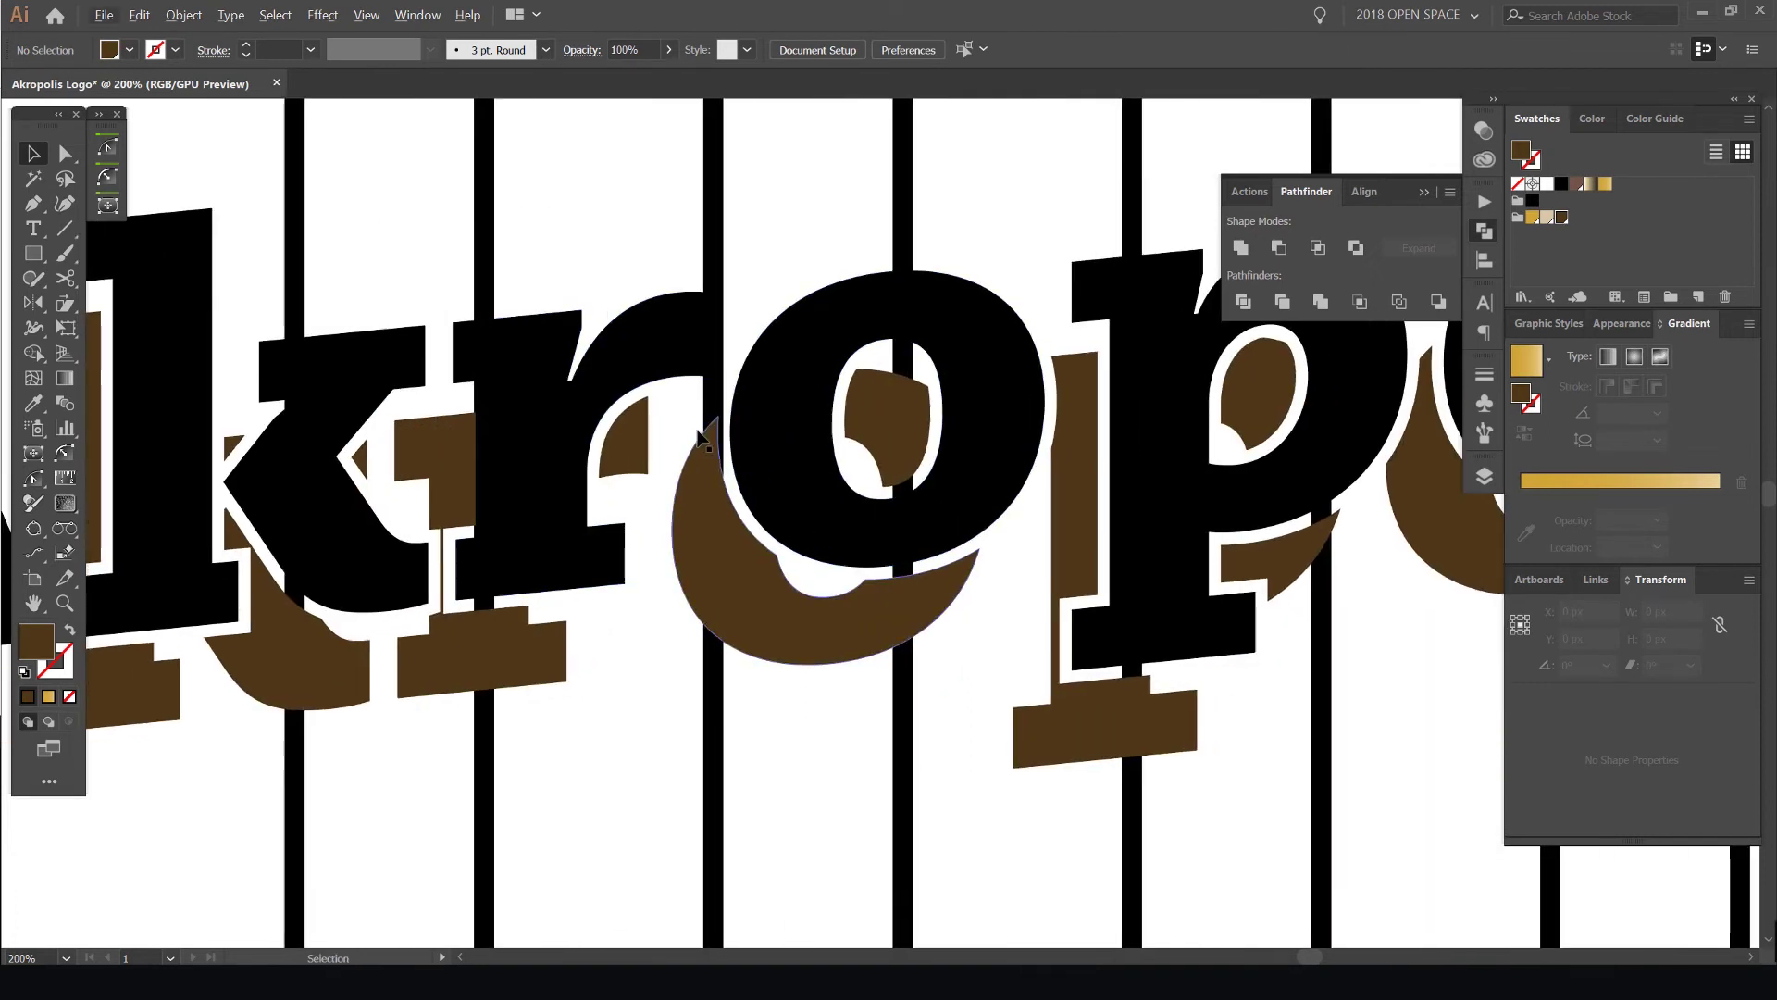
{"action": "key", "text": "ctrl+0"}
{"action": "scroll", "coordinate": [1017, 551], "scroll_direction": "up", "scroll_amount": 2}
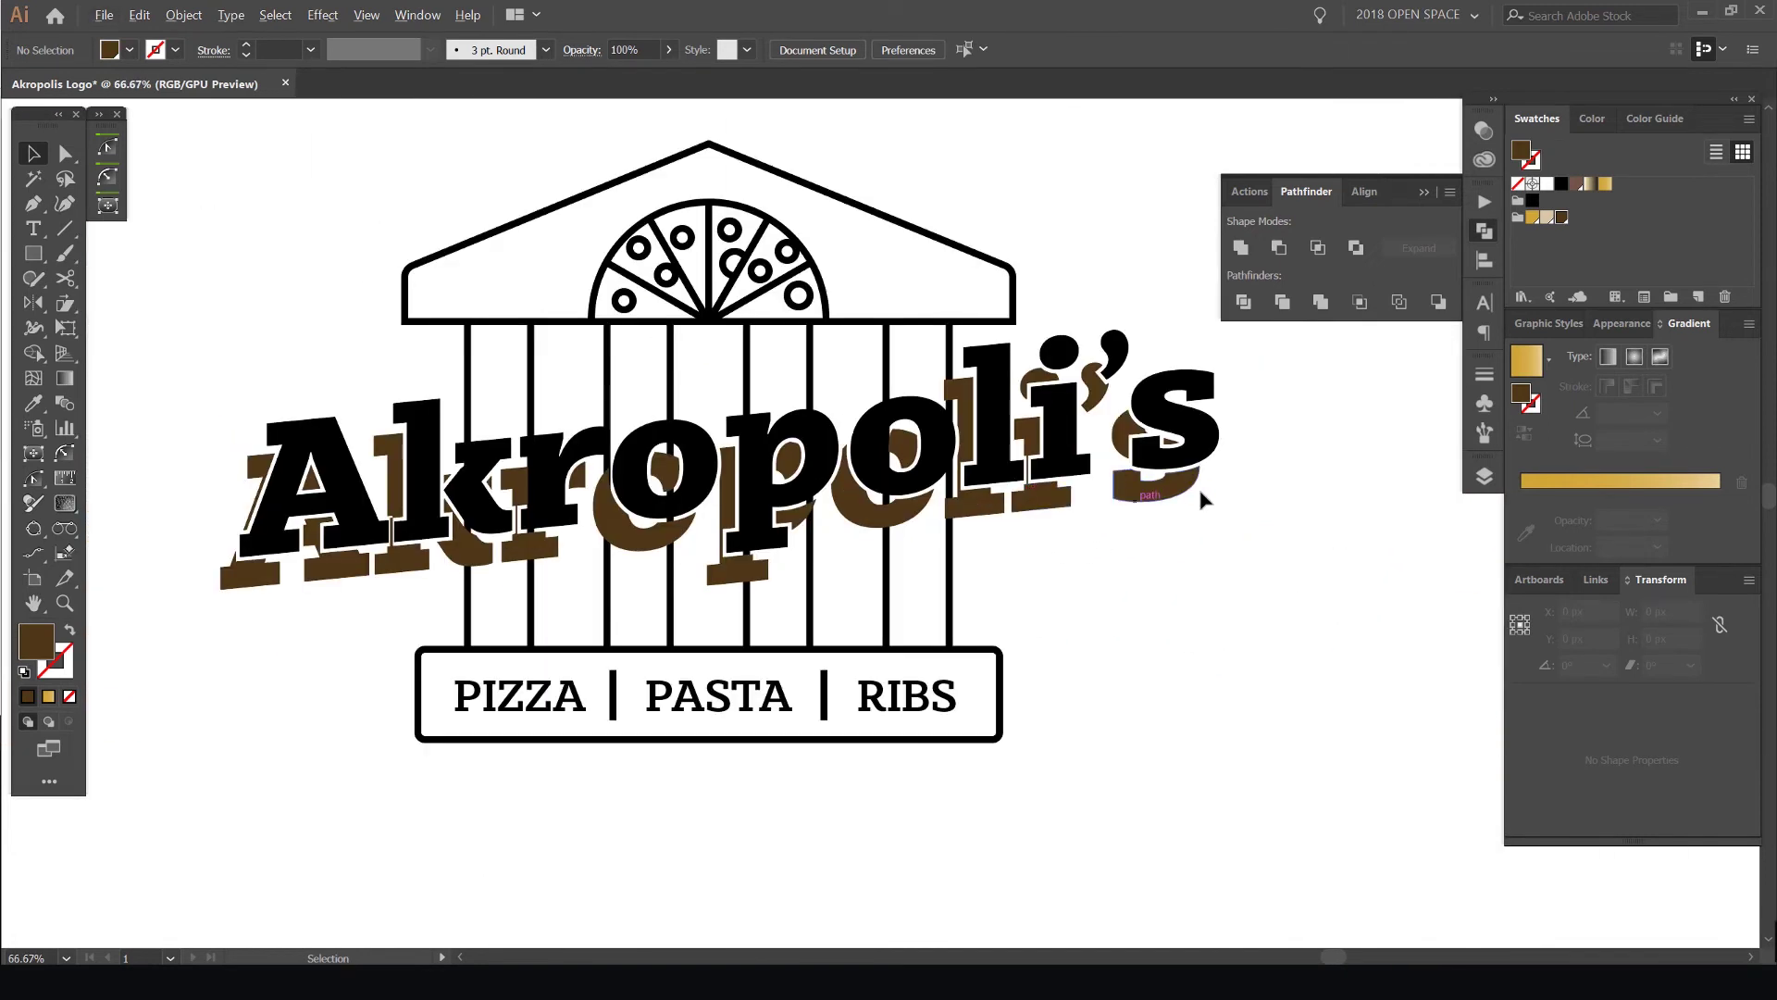
Isolate the brown shadow group to inspect its cut pieces, leave isolation, and review the whole logo
{"action": "left_click", "coordinate": [1065, 488]}
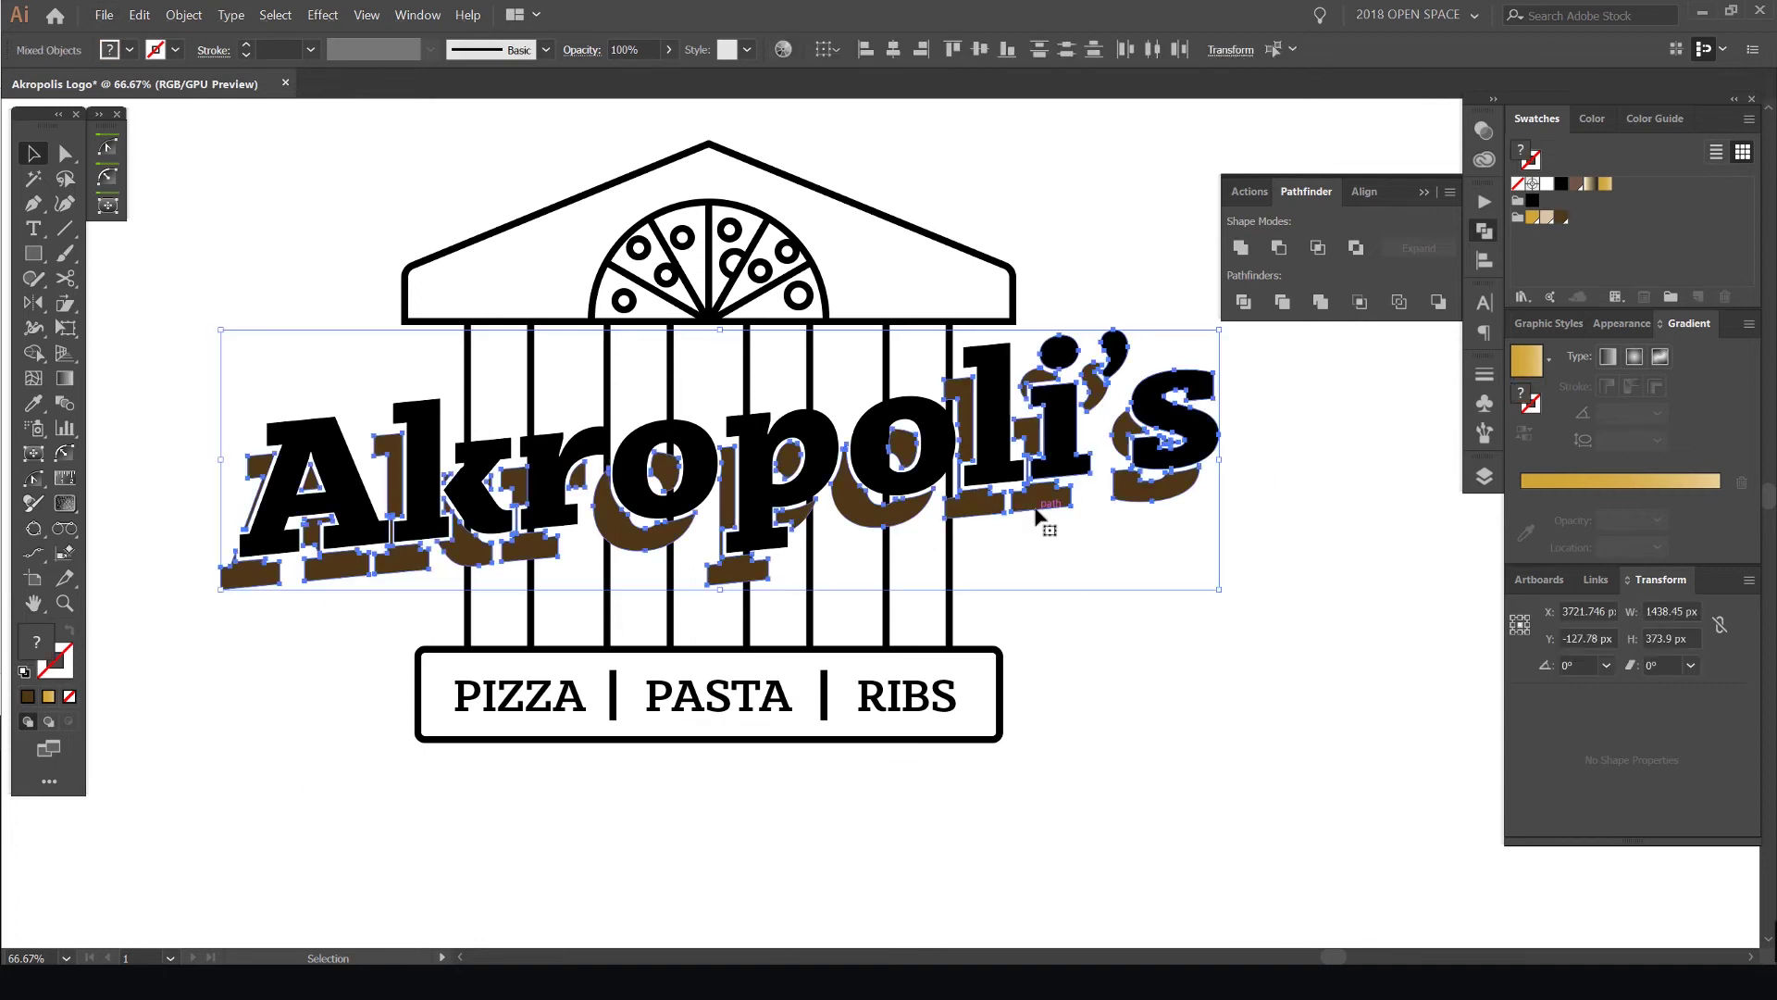
{"action": "left_click", "coordinate": [1193, 580]}
{"action": "scroll", "coordinate": [854, 546], "scroll_direction": "up", "scroll_amount": 1}
{"action": "left_click_drag", "start_coordinate": [853, 547], "coordinate": [1258, 553]}
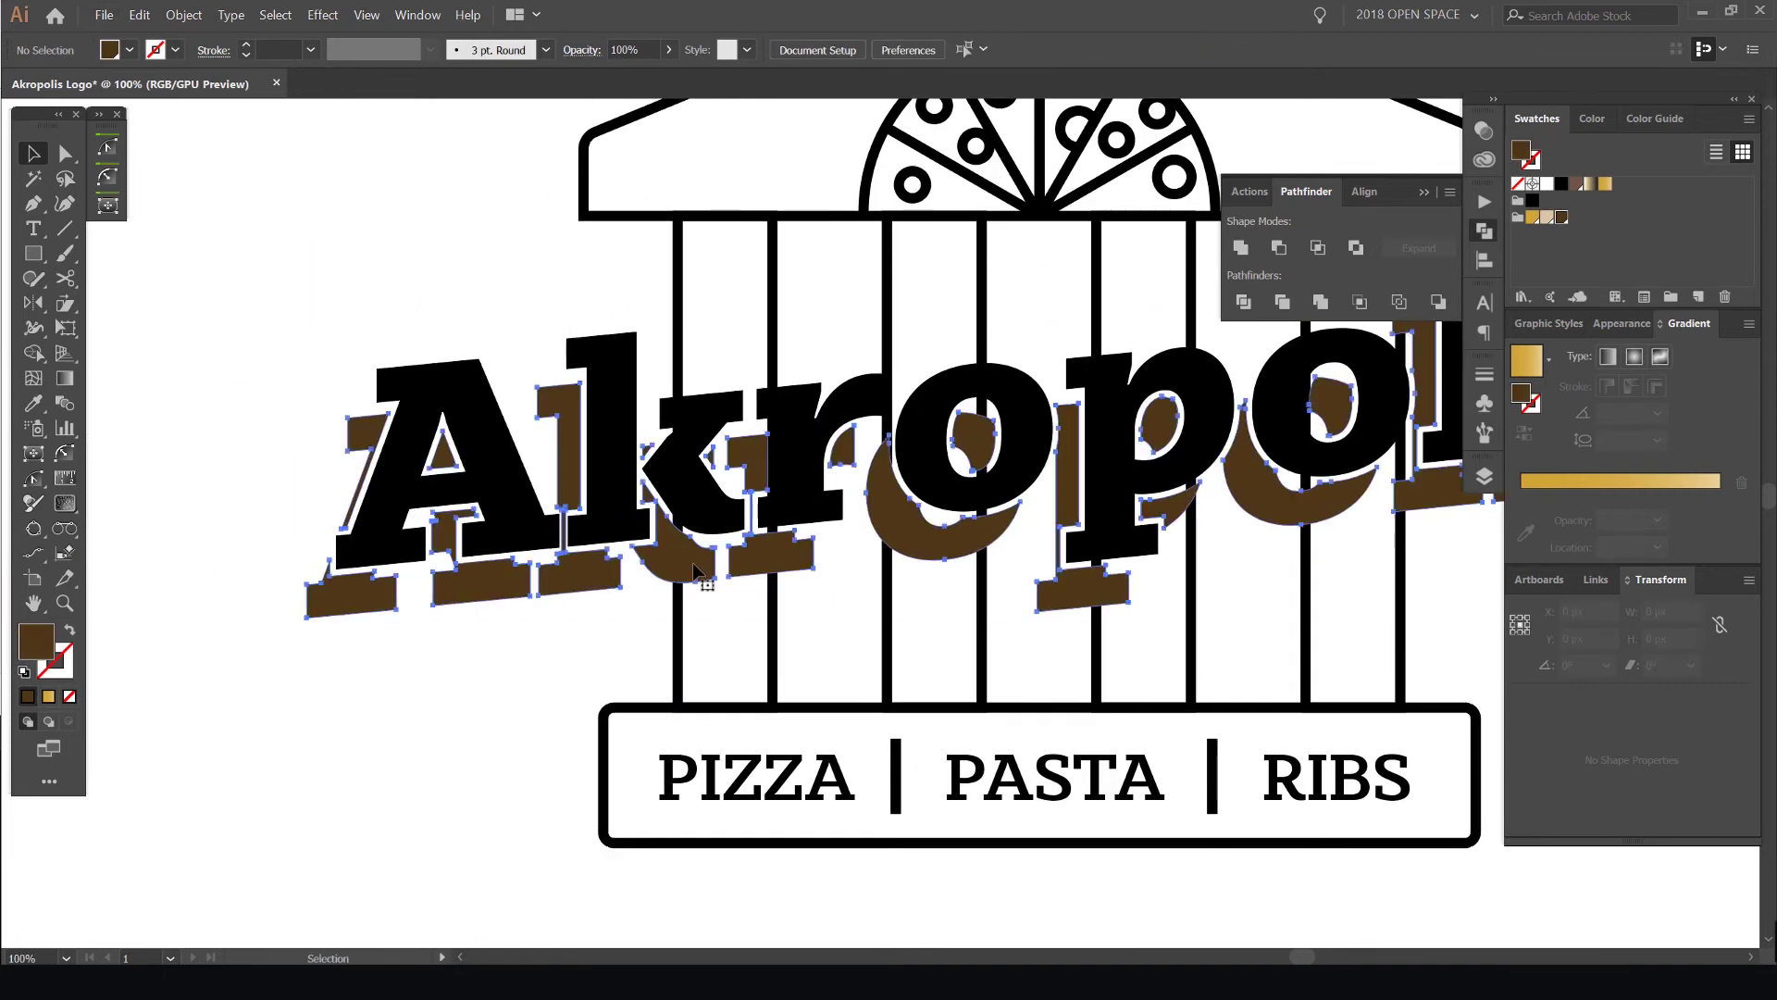
{"action": "double_click", "coordinate": [671, 574]}
{"action": "scroll", "coordinate": [537, 593], "scroll_direction": "up", "scroll_amount": 1}
{"action": "scroll", "coordinate": [550, 659], "scroll_direction": "down", "scroll_amount": 1}
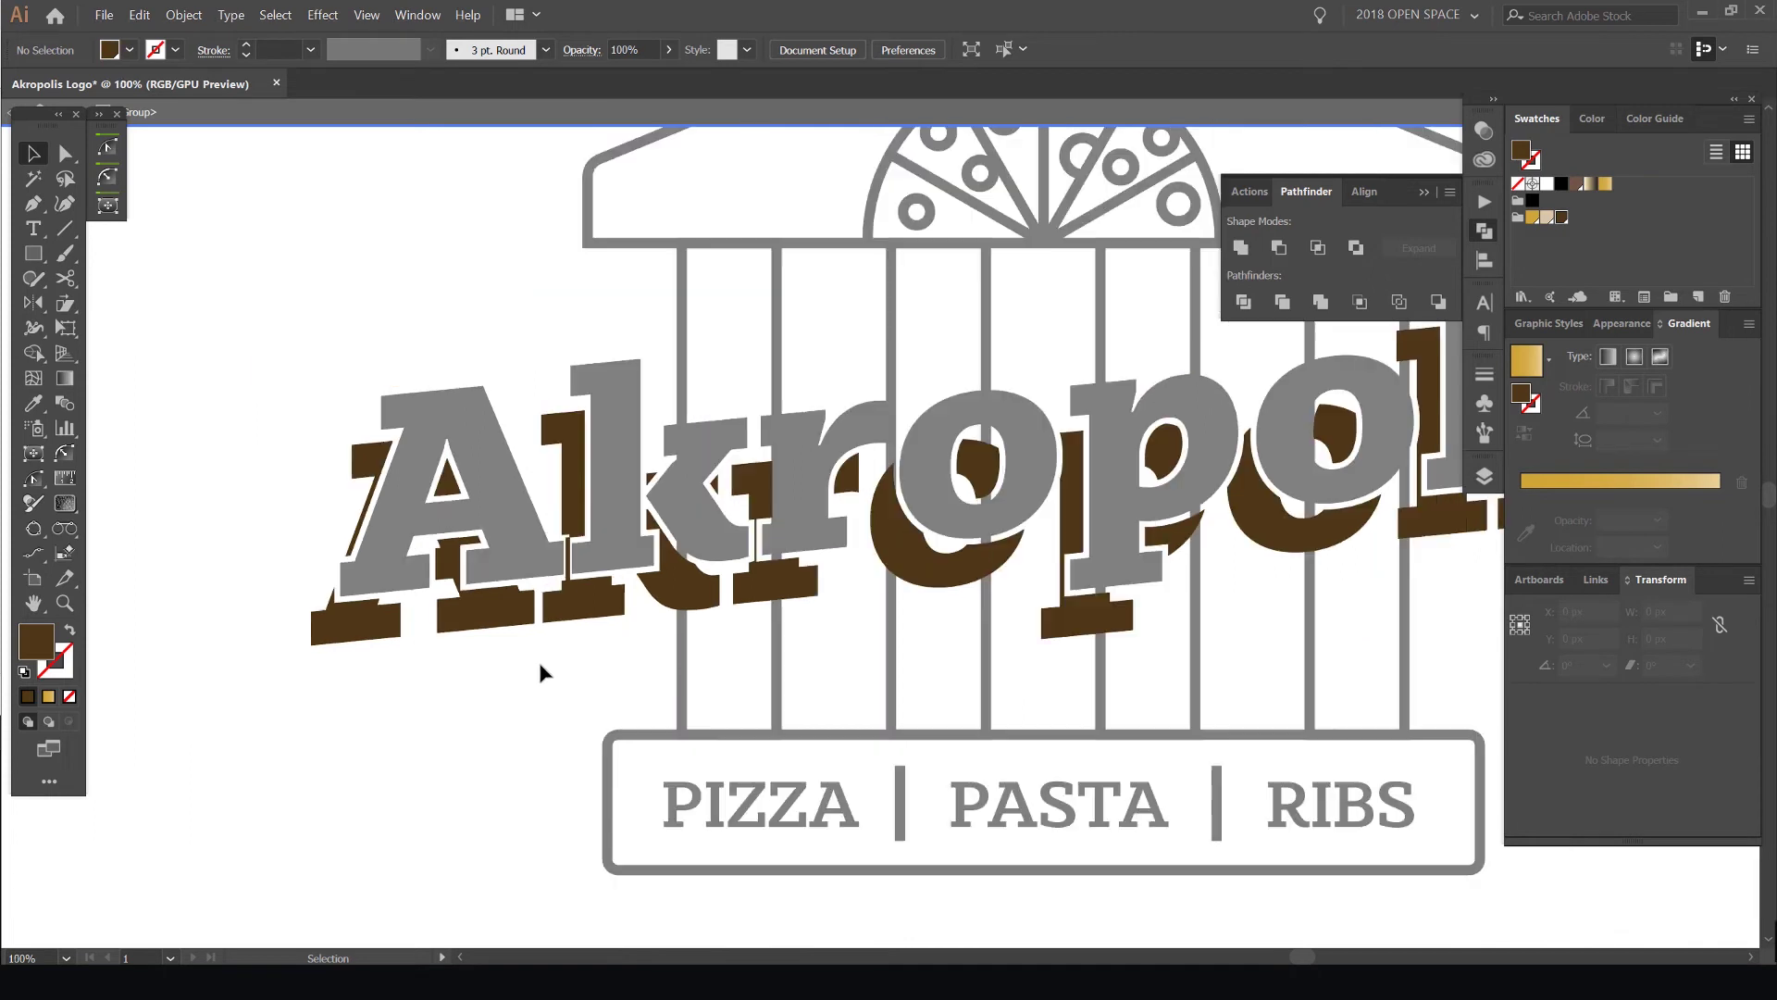
{"action": "double_click", "coordinate": [504, 701]}
{"action": "scroll", "coordinate": [467, 650], "scroll_direction": "down", "scroll_amount": 2}
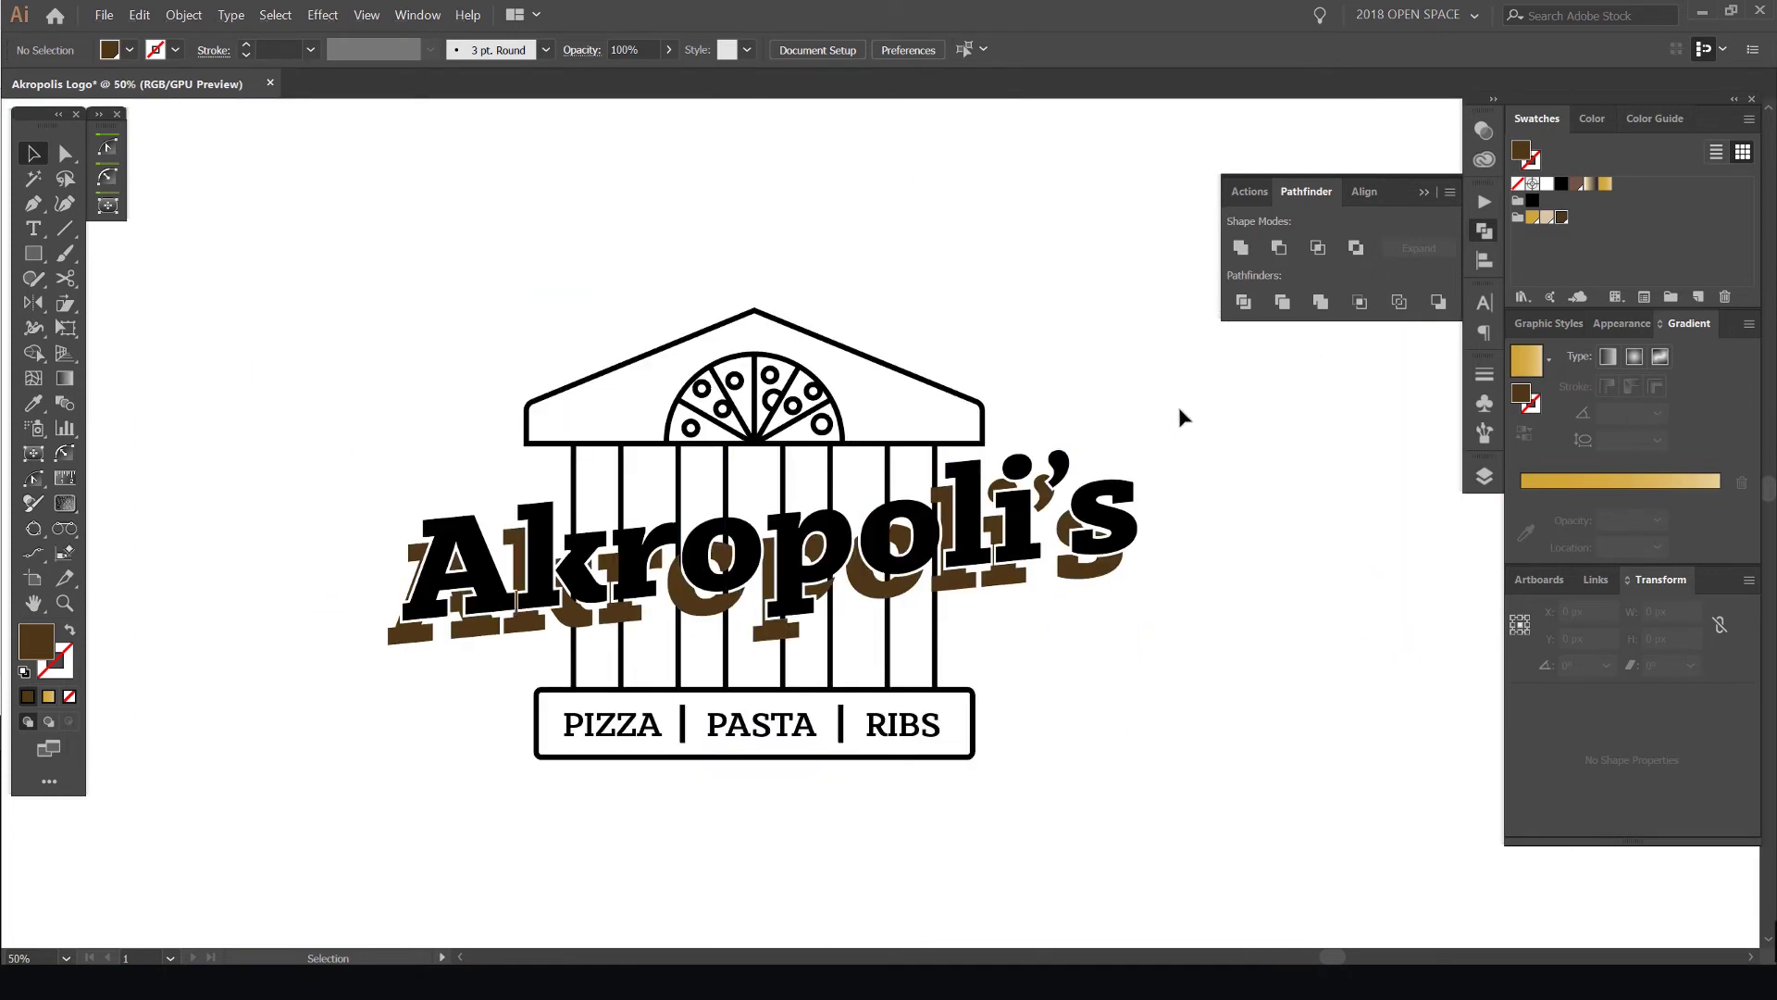
{"action": "scroll", "coordinate": [1147, 433], "scroll_direction": "down", "scroll_amount": 1}
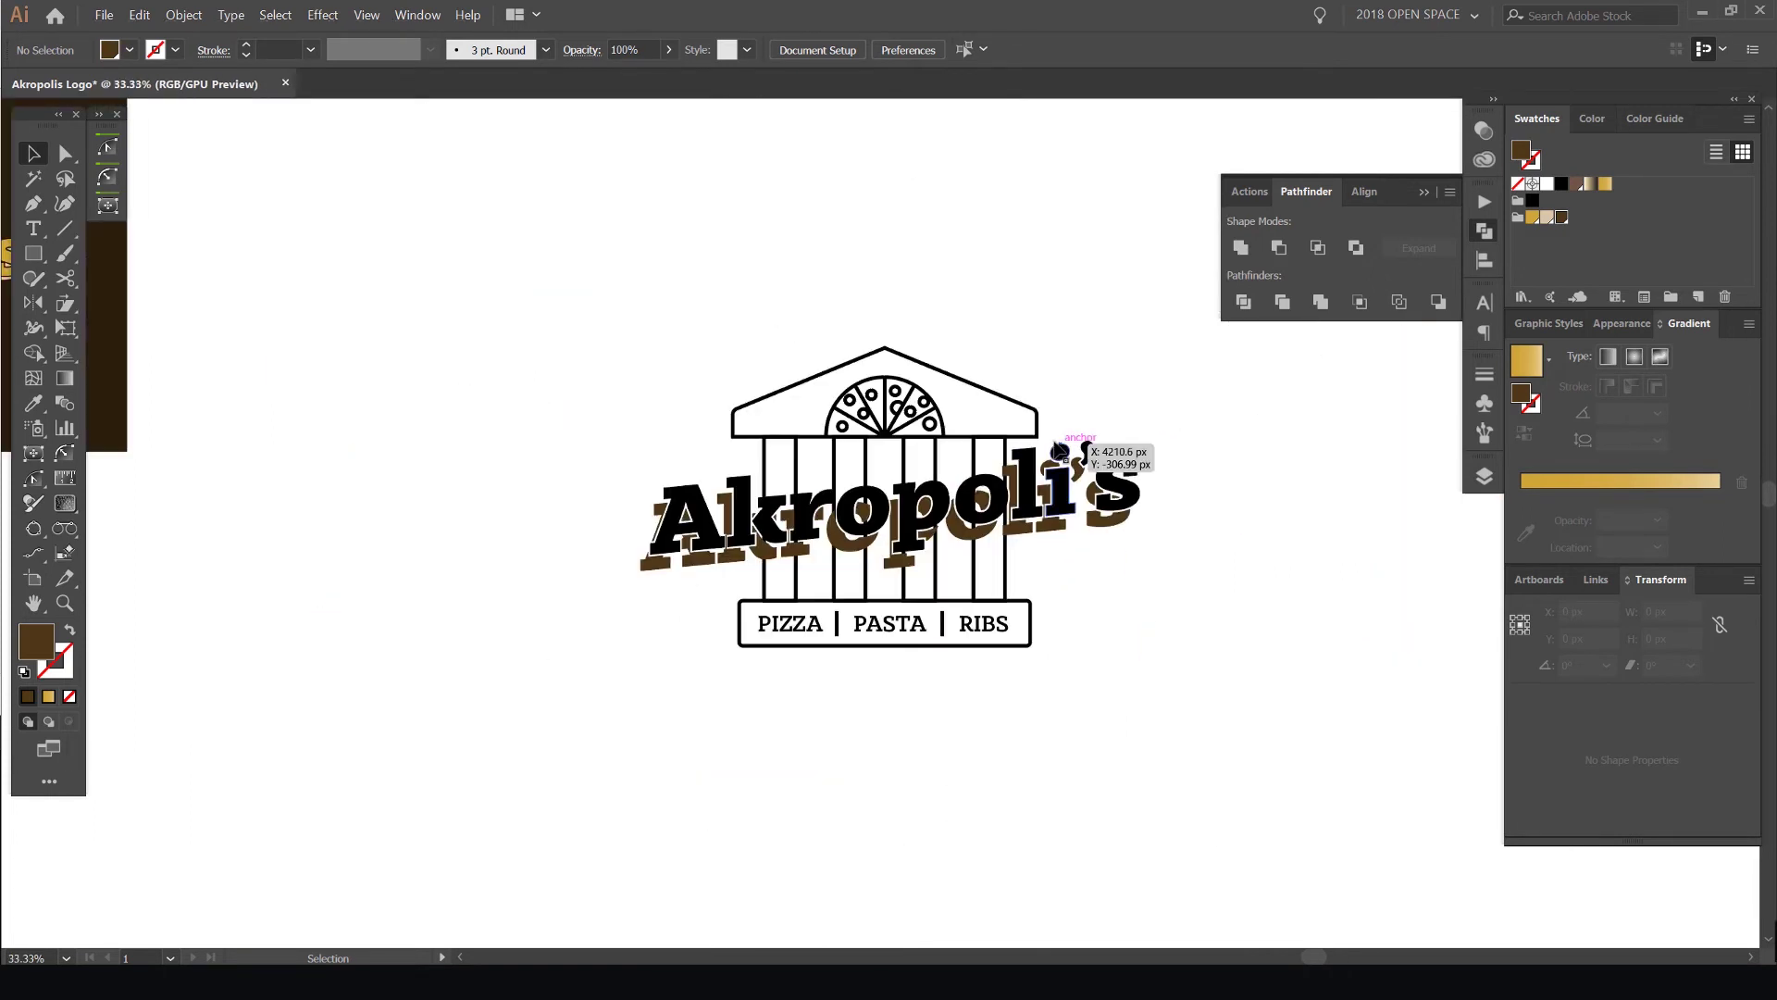
Select the black letters with their brown shadow and step back and forth through the latest changes
{"action": "scroll", "coordinate": [1159, 421], "scroll_direction": "up", "scroll_amount": 1}
{"action": "left_click", "coordinate": [1030, 535]}
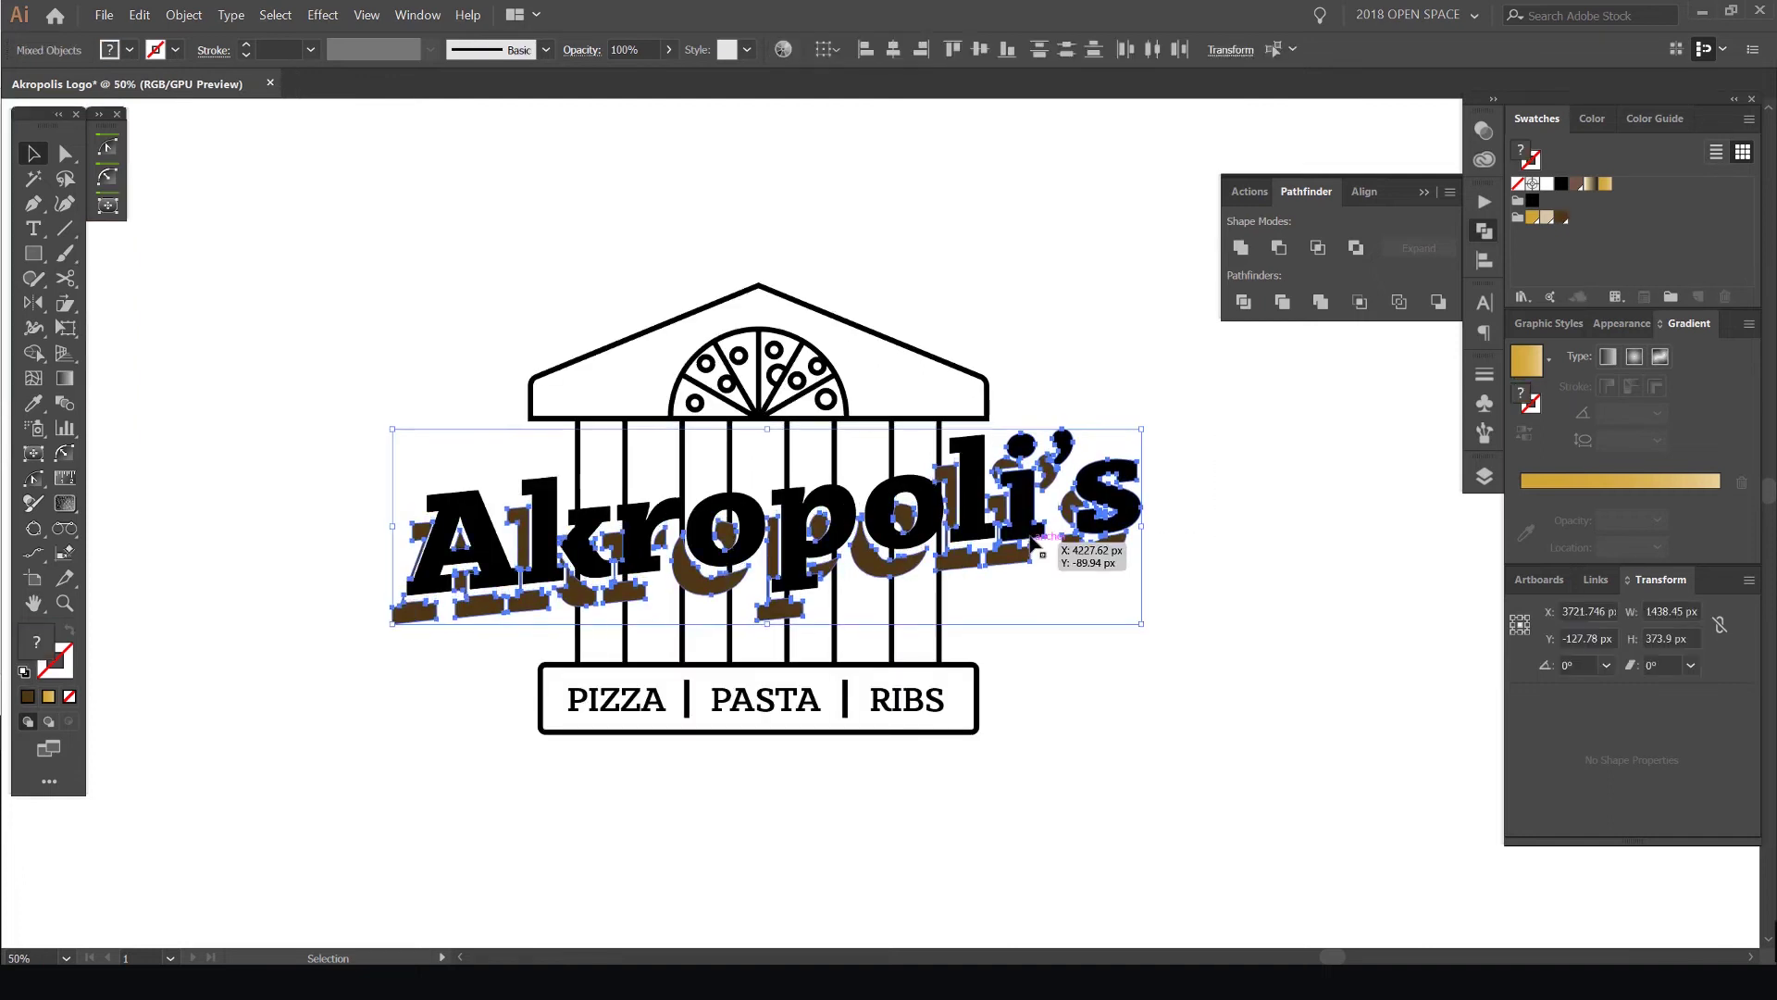
{"action": "key", "text": "ctrl+z"}
{"action": "key", "text": "ctrl+z"}
{"action": "key", "text": "ctrl+z"}
{"action": "key", "text": "ctrl+z"}
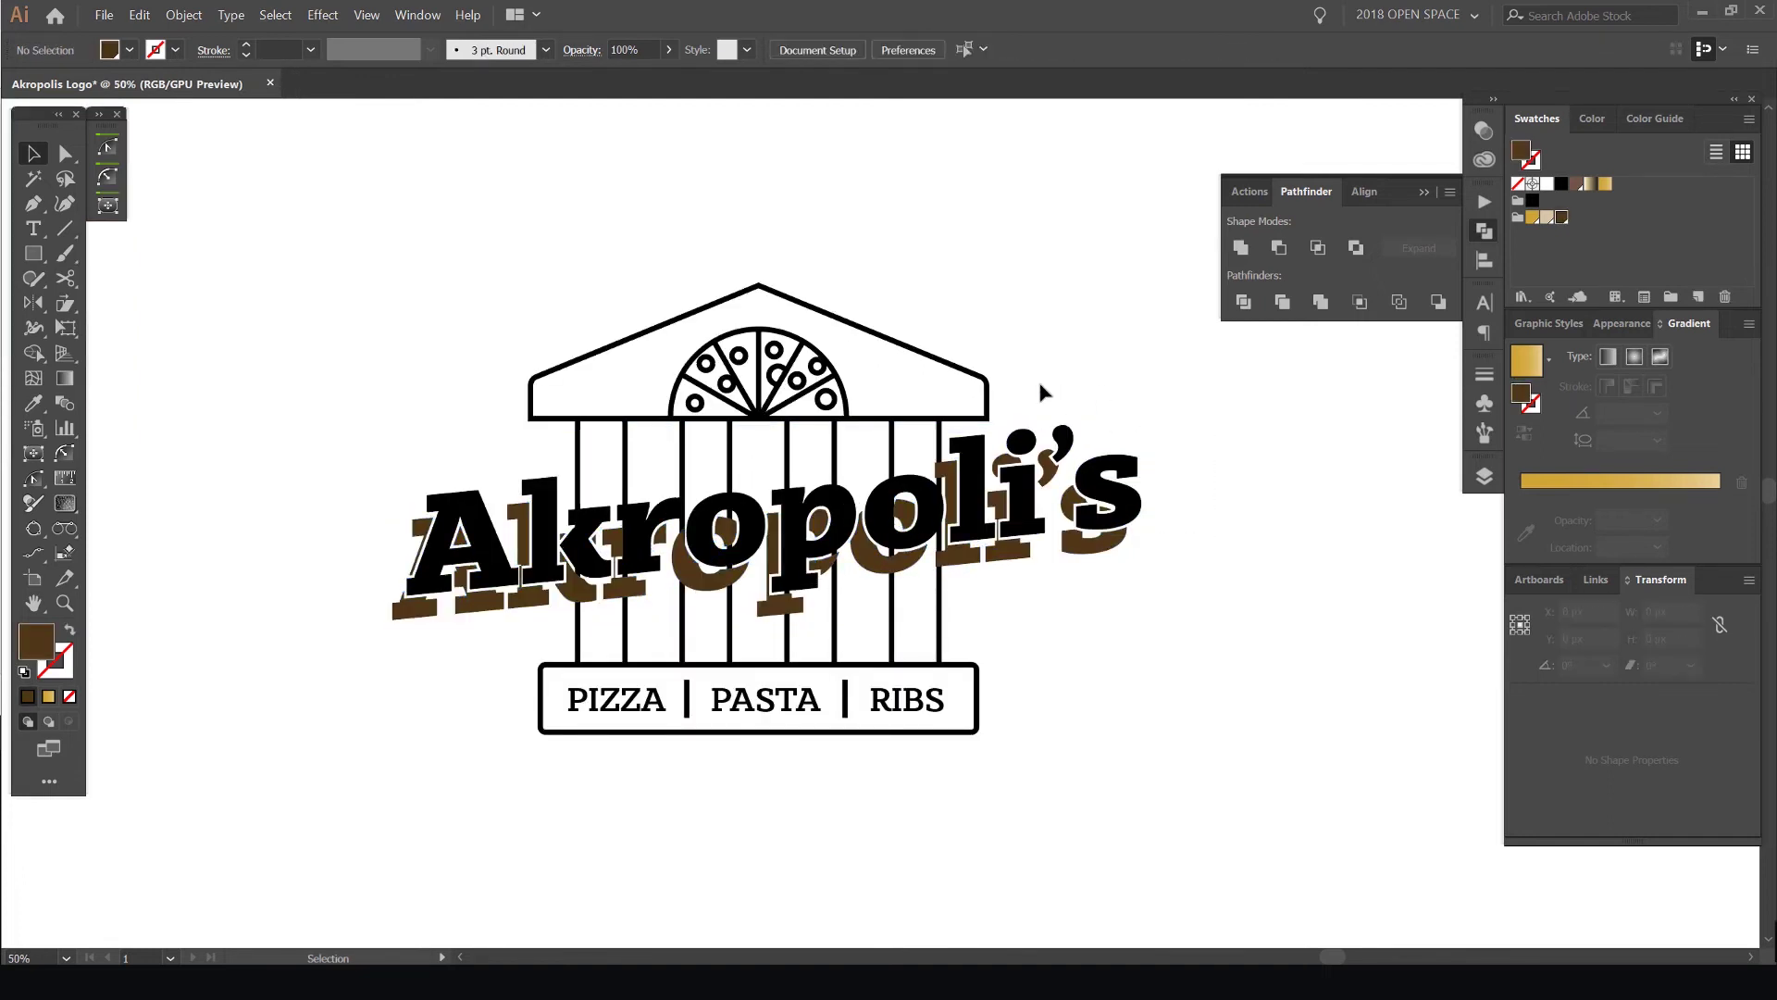
{"action": "key", "text": "ctrl+shift+z"}
{"action": "key", "text": "ctrl+shift+z"}
{"action": "key", "text": "ctrl+shift+z"}
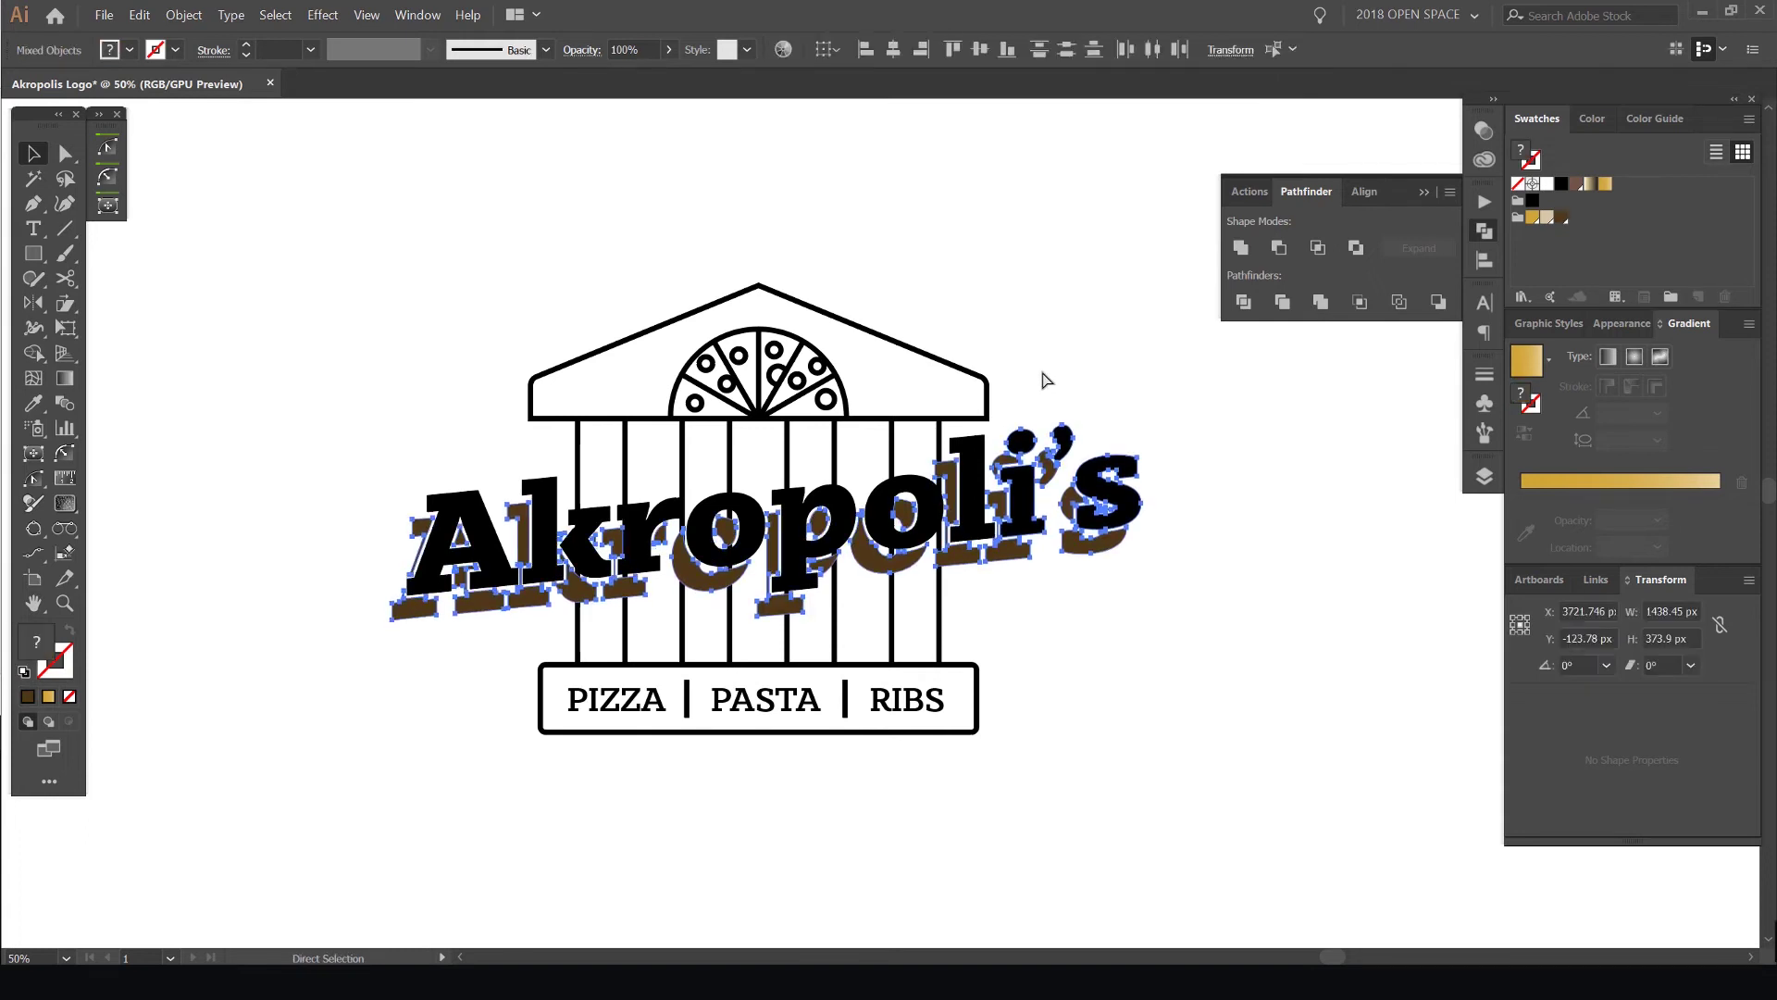
{"action": "left_click", "coordinate": [1045, 379]}
{"action": "key", "text": "ctrl+z"}
{"action": "left_click", "coordinate": [1039, 356]}
{"action": "left_click", "coordinate": [760, 352]}
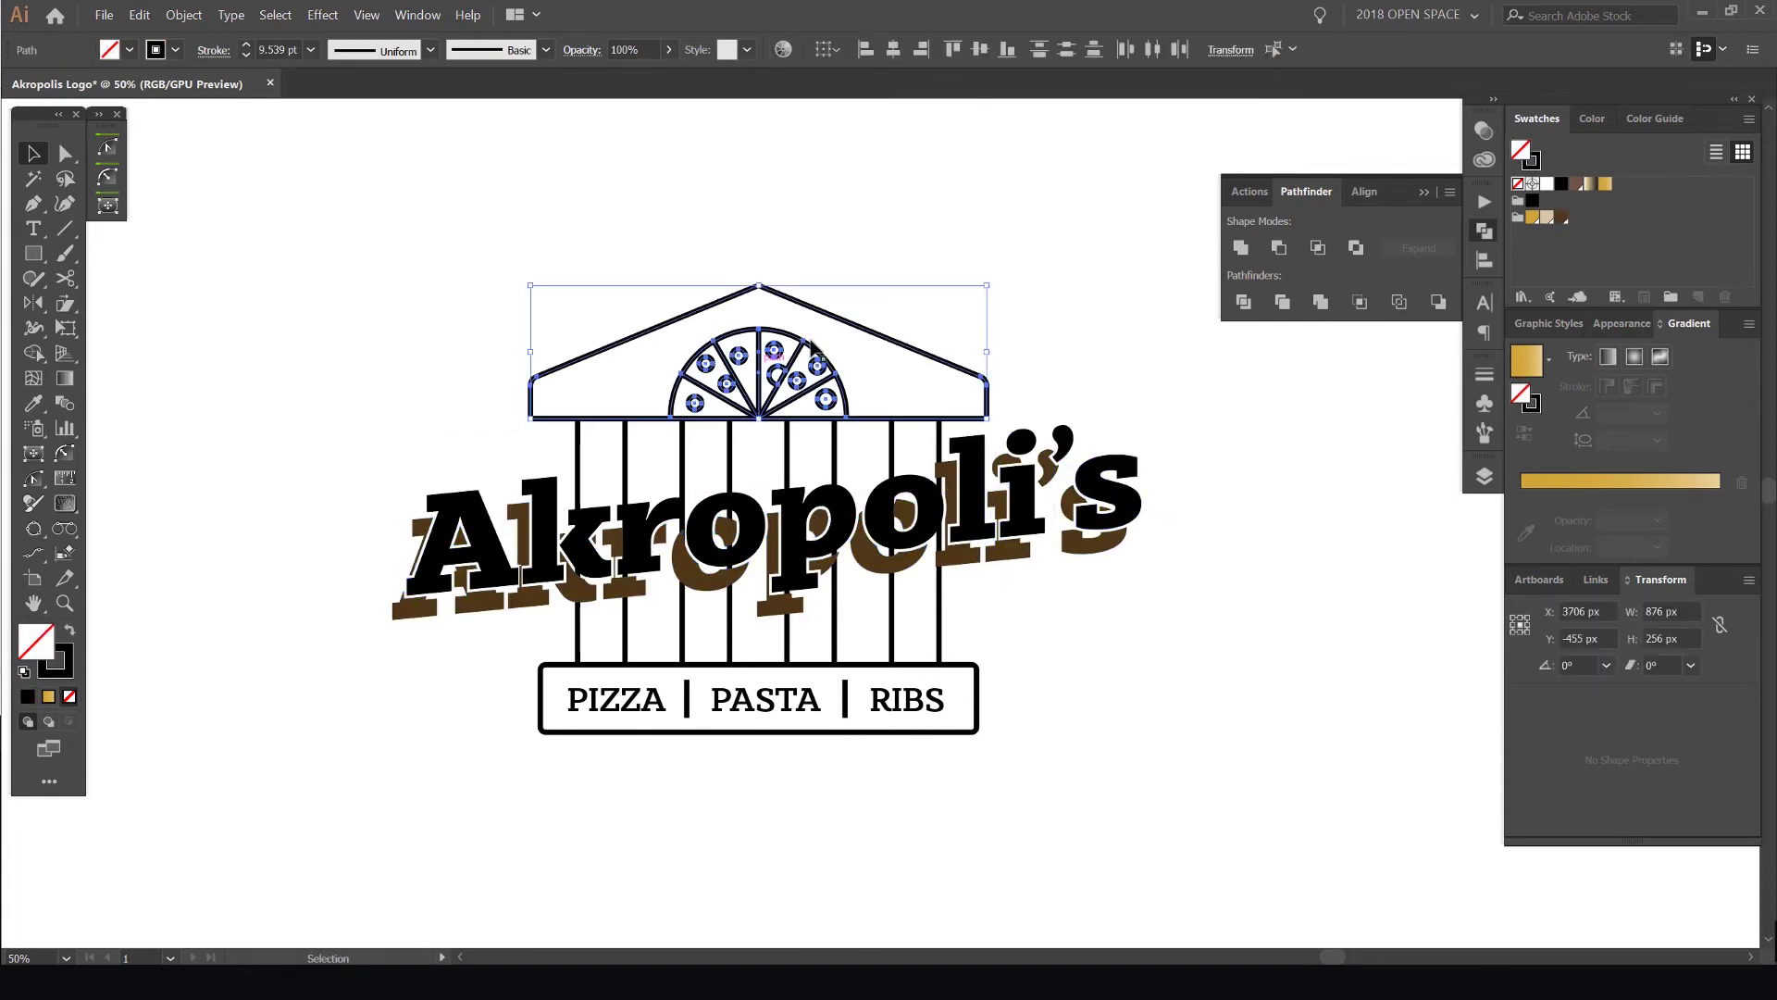
{"action": "left_click", "coordinate": [872, 275]}
{"action": "left_click_drag", "start_coordinate": [595, 454], "coordinate": [593, 455]}
{"action": "left_click", "coordinate": [1188, 493]}
Nudge the black letters and their brown shadow down slightly together and group them
{"action": "left_click", "coordinate": [458, 613]}
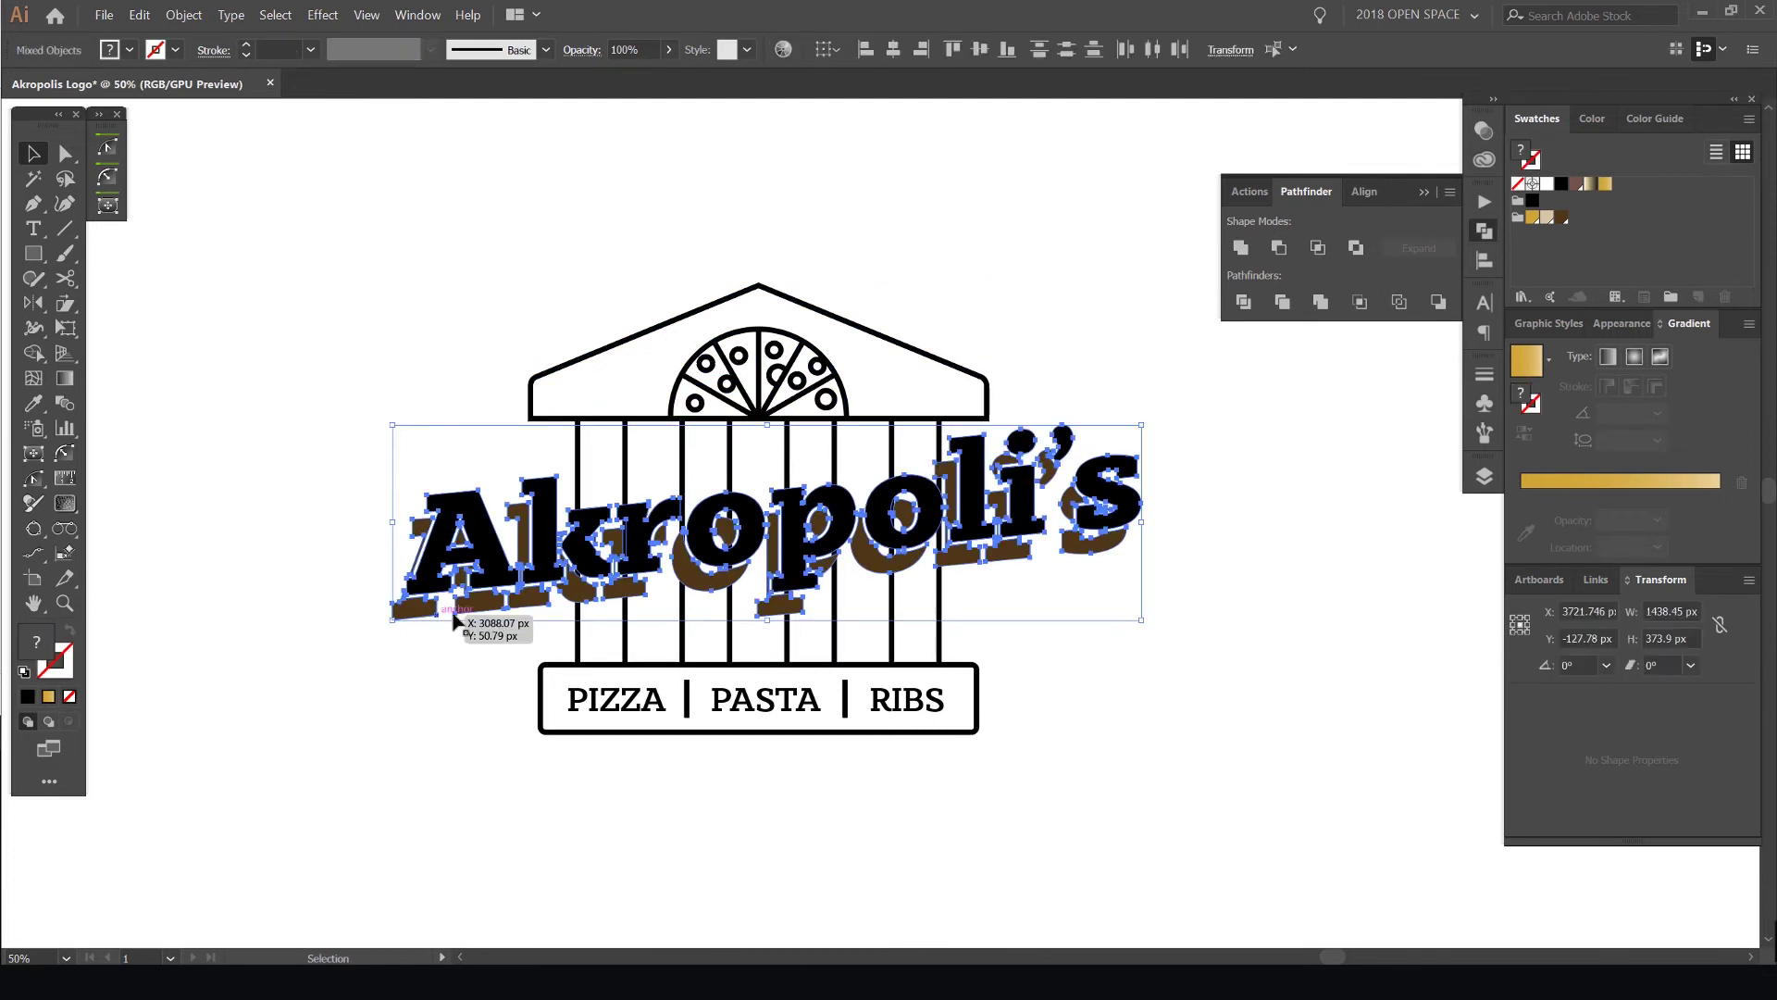
{"action": "key", "text": "shift+Down"}
{"action": "key", "text": "shift+Down"}
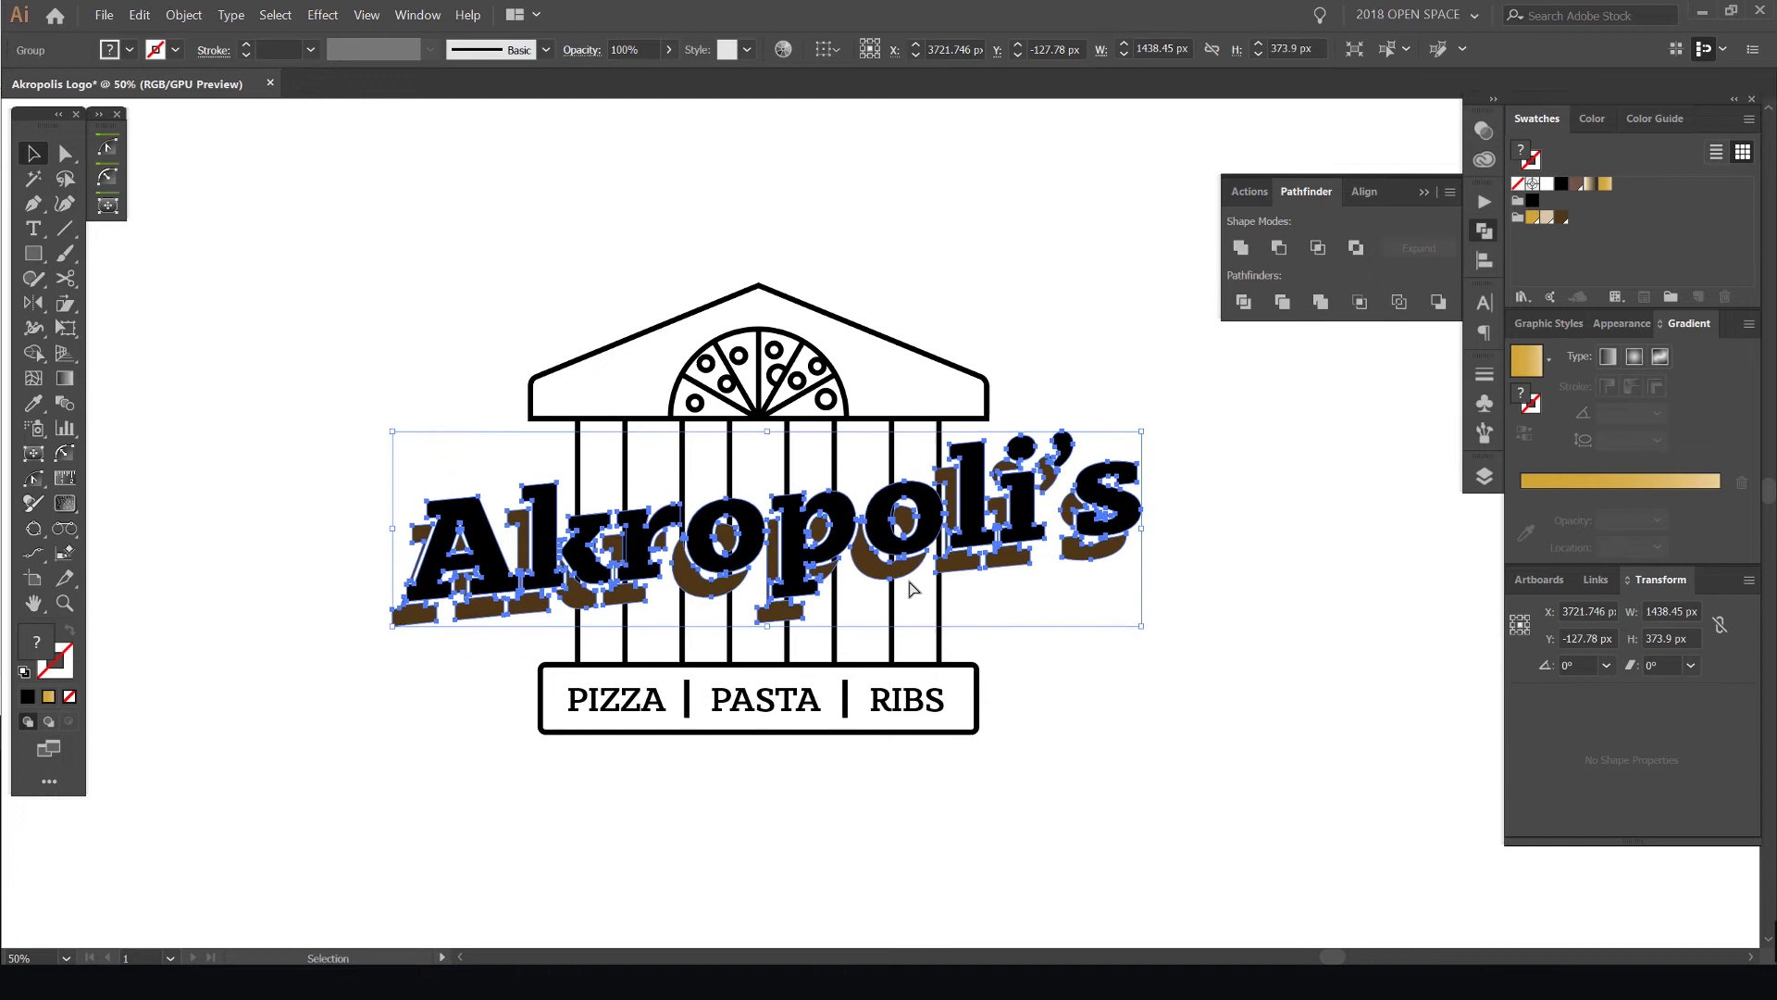
Review the placement of the grouped wordmark and shadow across the temple, stepping back through the latest changes
{"action": "scroll", "coordinate": [1141, 542], "scroll_direction": "up", "scroll_amount": 2}
{"action": "scroll", "coordinate": [1140, 529], "scroll_direction": "down", "scroll_amount": 3}
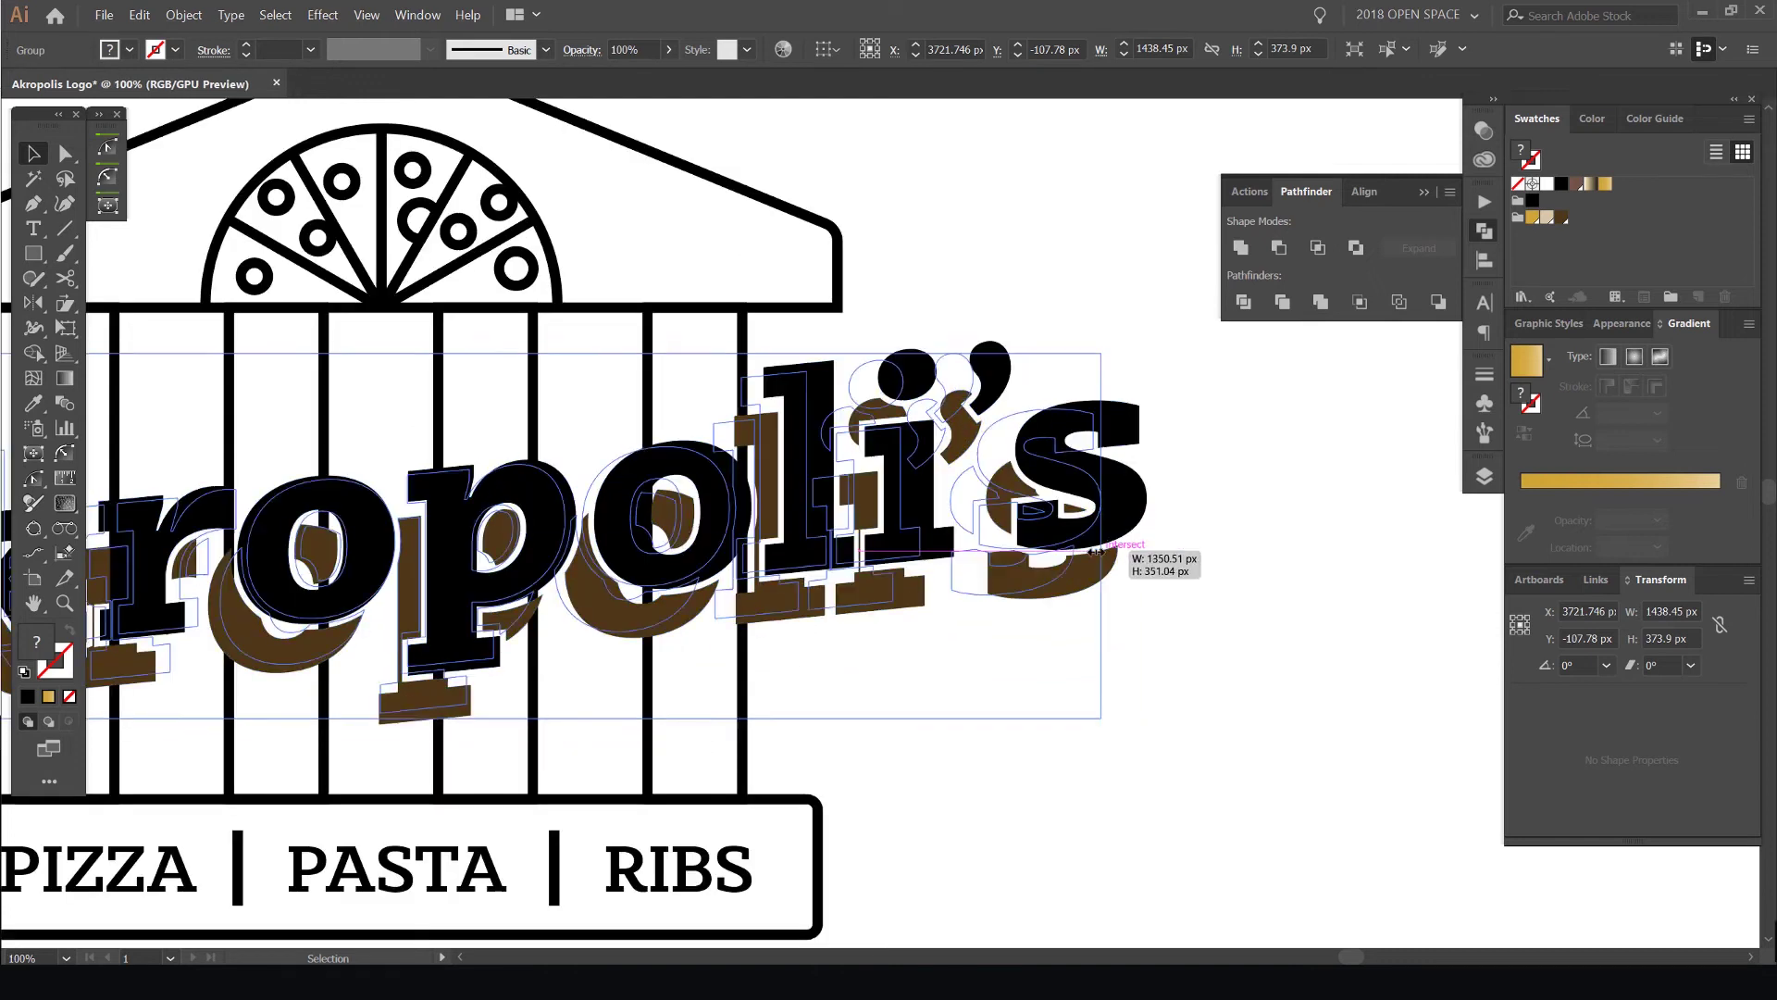
{"action": "left_click", "coordinate": [1170, 508]}
{"action": "scroll", "coordinate": [1197, 485], "scroll_direction": "up", "scroll_amount": 1}
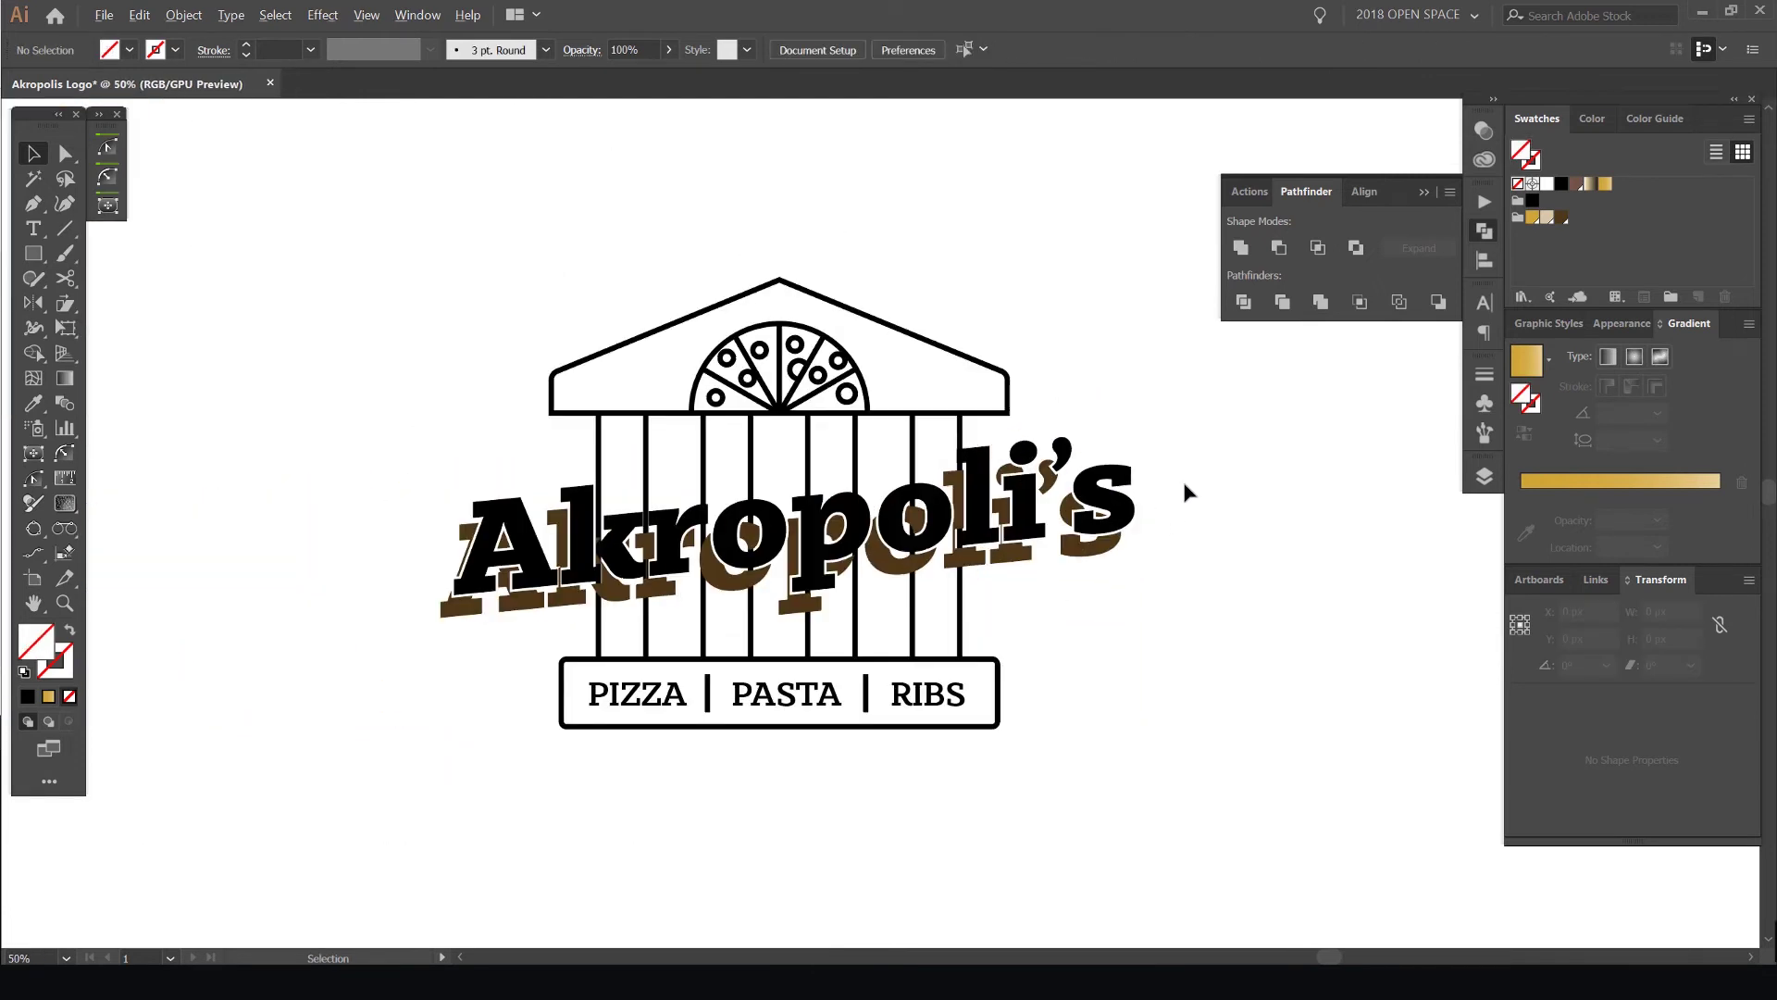
{"action": "key", "text": "ctrl+z"}
{"action": "key", "text": "ctrl+z"}
{"action": "key", "text": "ctrl+z"}
{"action": "left_click", "coordinate": [1205, 467]}
{"action": "scroll", "coordinate": [844, 469], "scroll_direction": "up", "scroll_amount": 2}
Ungroup the wordmark from its brown shadow, try moving a single black letter, and undo that move
{"action": "left_click", "coordinate": [845, 469]}
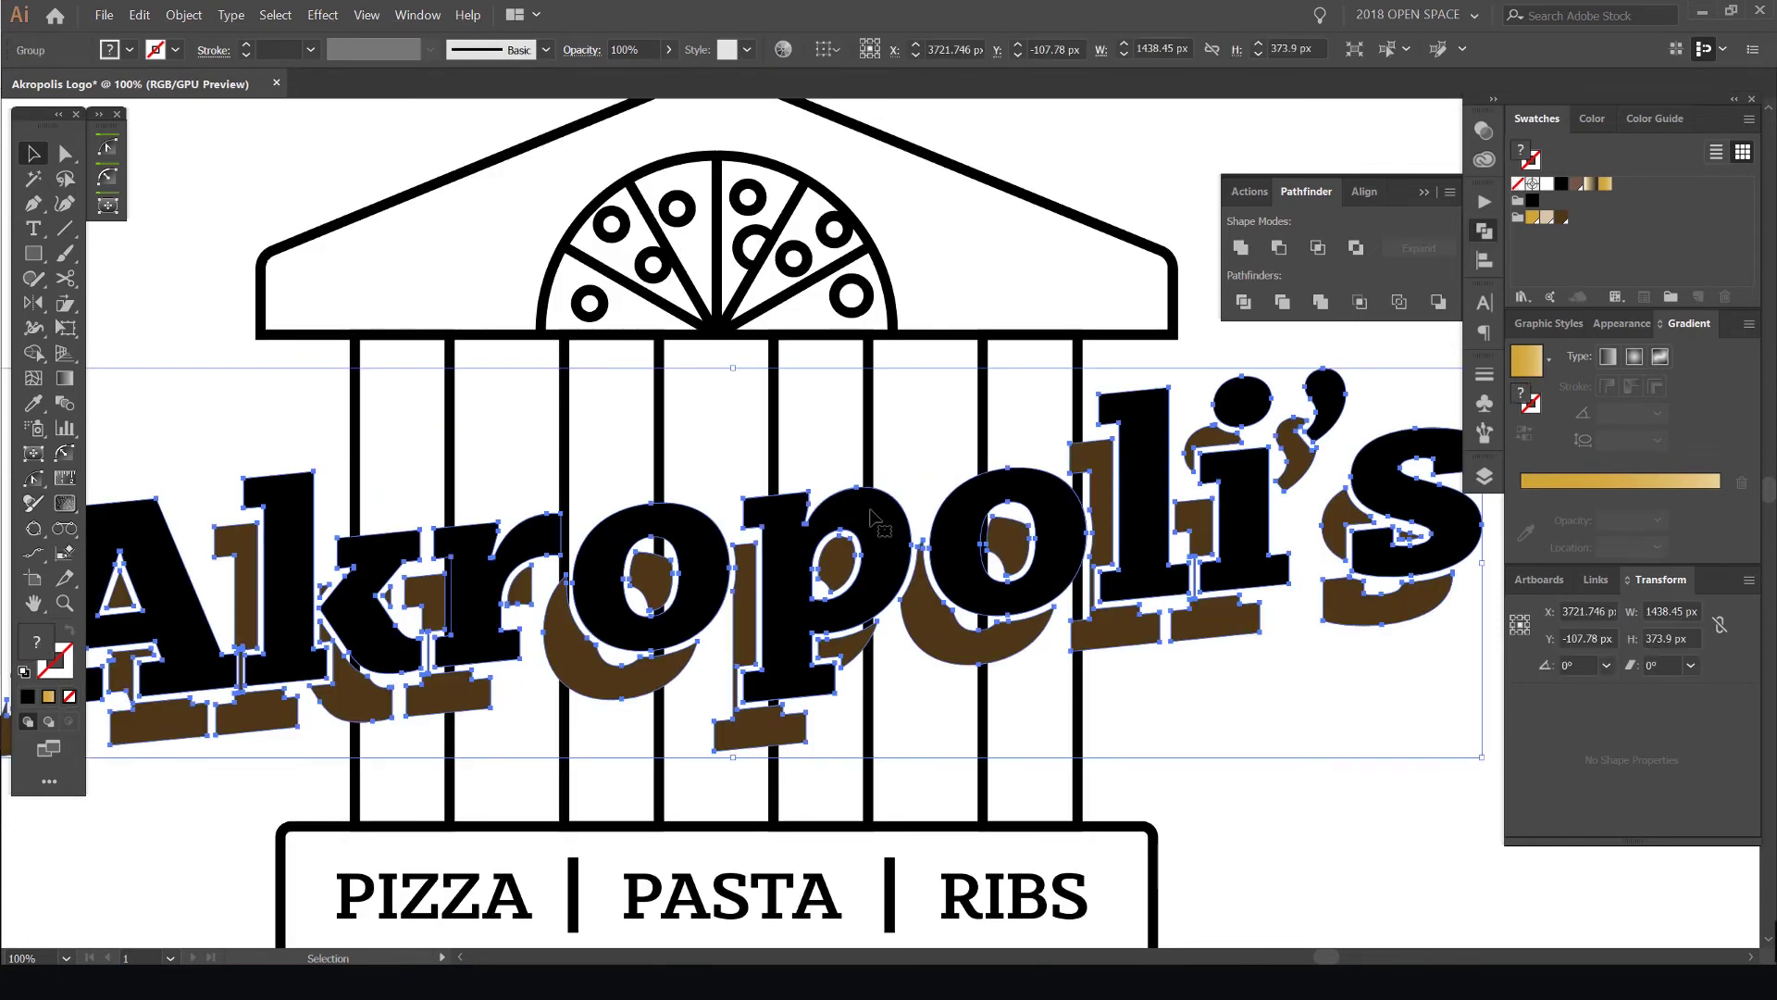
{"action": "scroll", "coordinate": [871, 518], "scroll_direction": "down", "scroll_amount": 1}
{"action": "key", "text": "ctrl+shift+g"}
{"action": "left_click", "coordinate": [1202, 553]}
{"action": "left_click_drag", "start_coordinate": [868, 535], "coordinate": [927, 454]}
{"action": "key", "text": "ctrl+z"}
{"action": "scroll", "coordinate": [1150, 498], "scroll_direction": "up", "scroll_amount": 2}
Select all the black letters of the Akropoli's wordmark without the brown shadow and group them
{"action": "left_click", "coordinate": [1138, 475]}
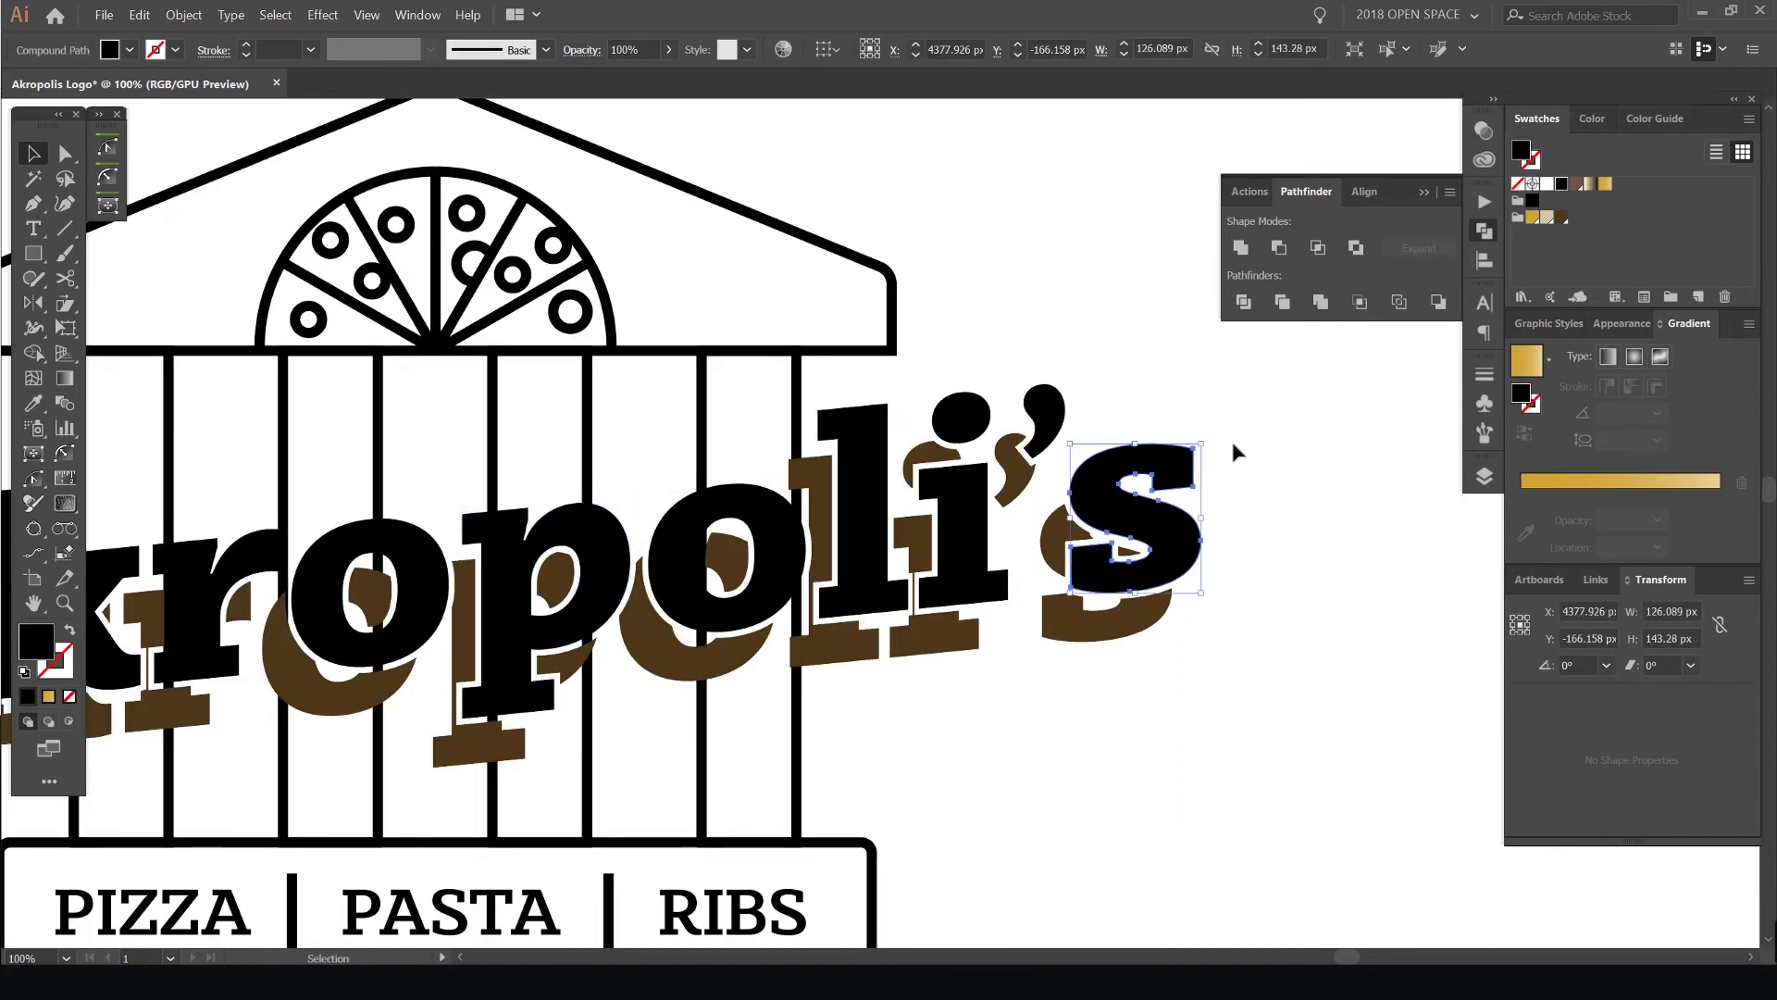
{"action": "left_click", "coordinate": [967, 486], "text": "shift"}
{"action": "left_click", "coordinate": [878, 480], "text": "shift"}
{"action": "left_click", "coordinate": [771, 516], "text": "shift"}
{"action": "left_click_drag", "start_coordinate": [642, 504], "coordinate": [938, 459]}
{"action": "left_click", "coordinate": [796, 505], "text": "shift"}
{"action": "left_click", "coordinate": [711, 530], "text": "shift"}
{"action": "left_click", "coordinate": [481, 529], "text": "shift"}
{"action": "left_click", "coordinate": [290, 483], "text": "shift"}
{"action": "left_click_drag", "start_coordinate": [289, 483], "coordinate": [604, 408]}
{"action": "left_click", "coordinate": [398, 470], "text": "shift"}
{"action": "key", "text": "ctrl+g"}
{"action": "key", "text": "ctrl+z"}
Offset the paths of the grouped black letters outward by 40 px with miter joins and a miter limit of 4
{"action": "scroll", "coordinate": [576, 349], "scroll_direction": "down", "scroll_amount": 1}
{"action": "left_click_drag", "start_coordinate": [574, 346], "coordinate": [490, 312]}
{"action": "left_click", "coordinate": [186, 16]}
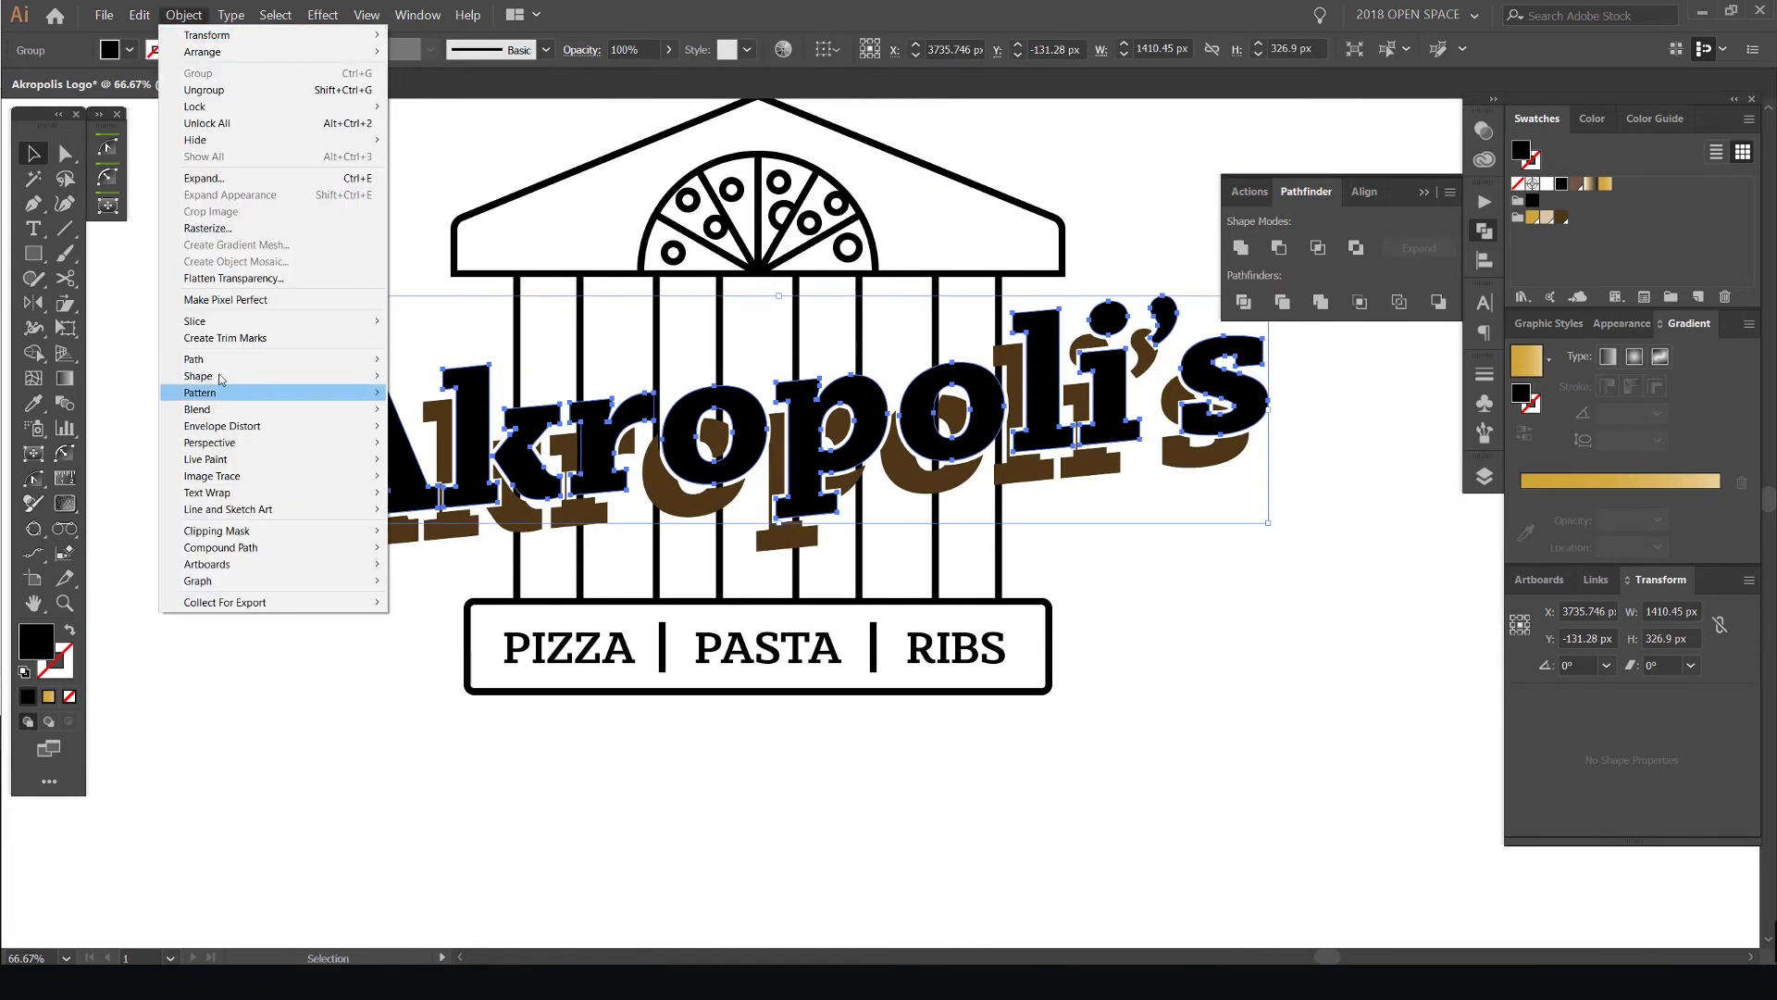
{"action": "mouse_move", "coordinate": [261, 364]}
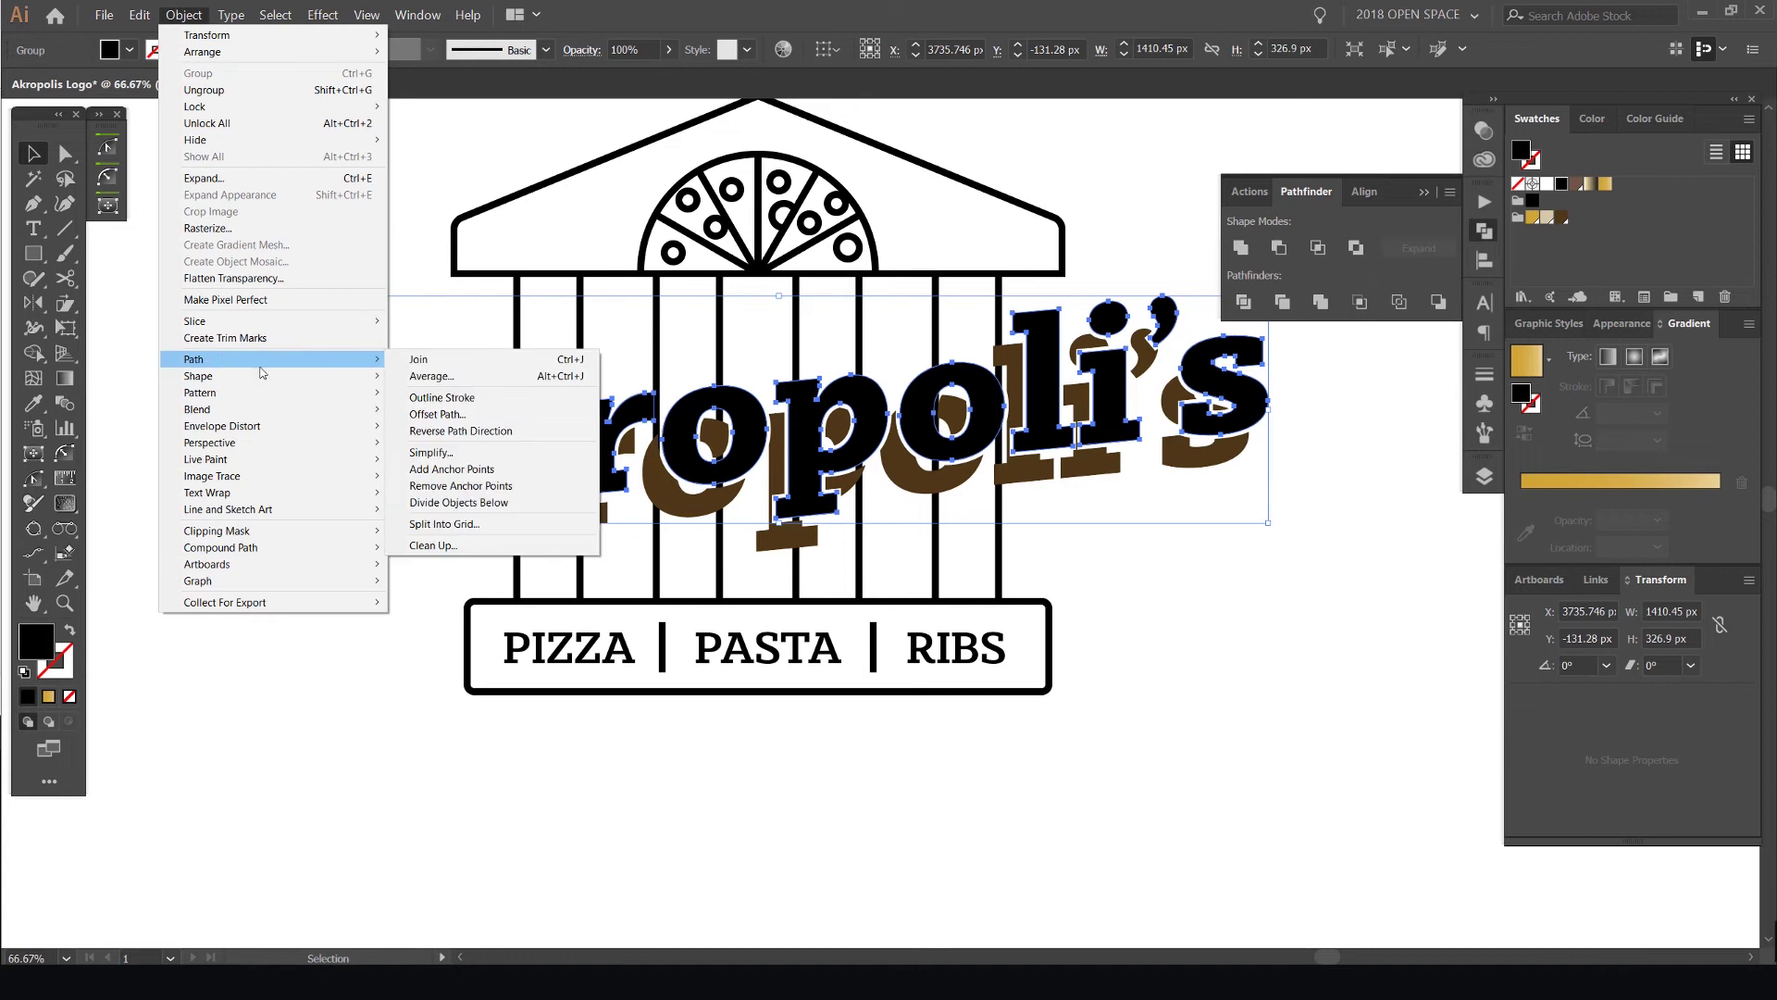
{"action": "left_click", "coordinate": [439, 415]}
{"action": "left_click", "coordinate": [1101, 477]}
{"action": "scroll", "coordinate": [1186, 361], "scroll_direction": "up", "scroll_amount": 10}
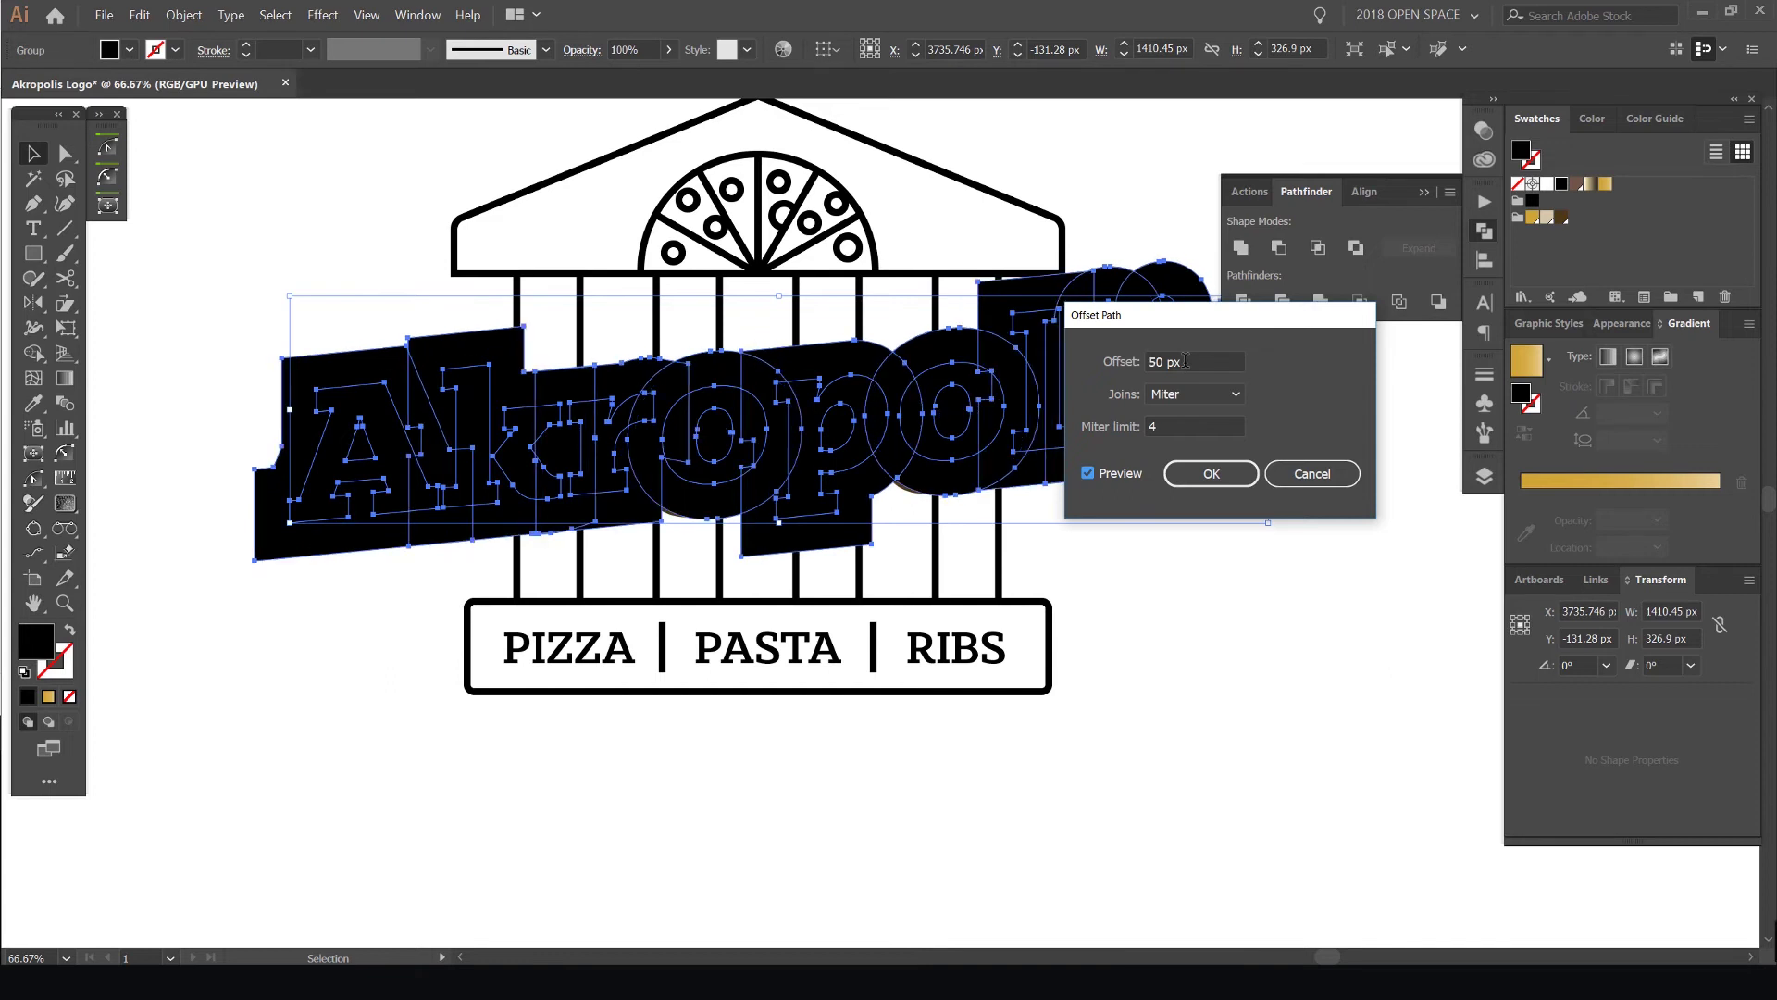
{"action": "type", "text": "30"}
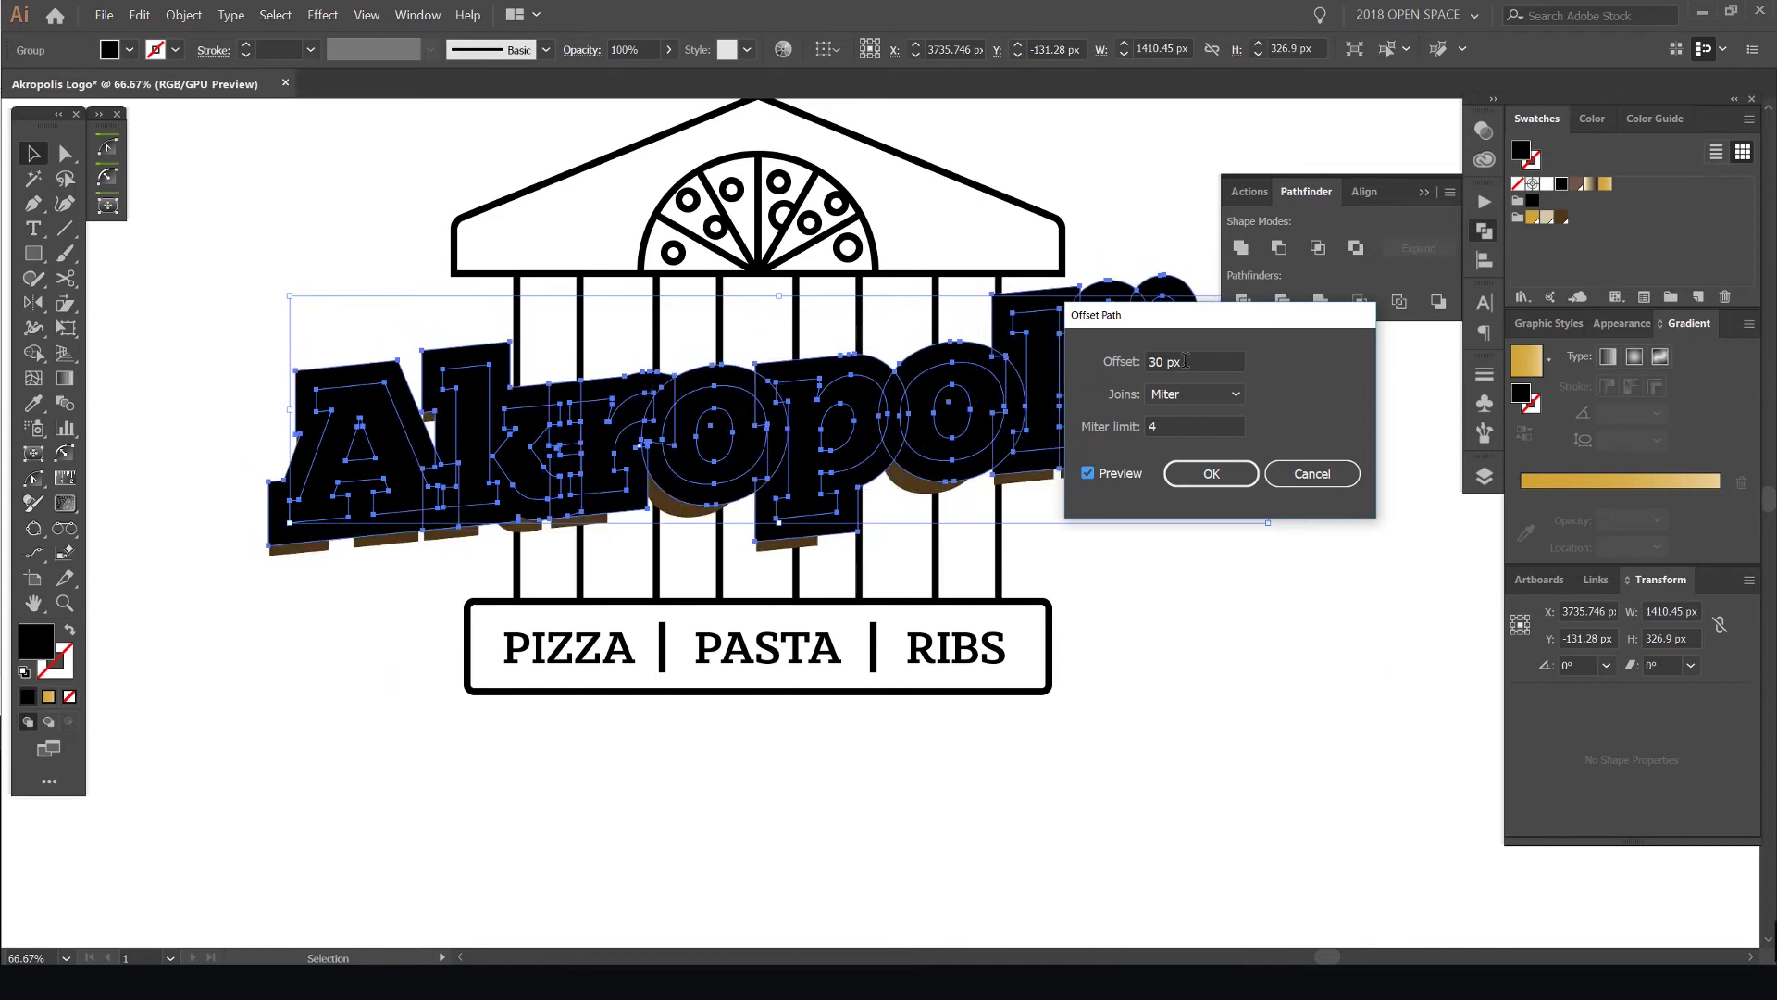
{"action": "type", "text": "40"}
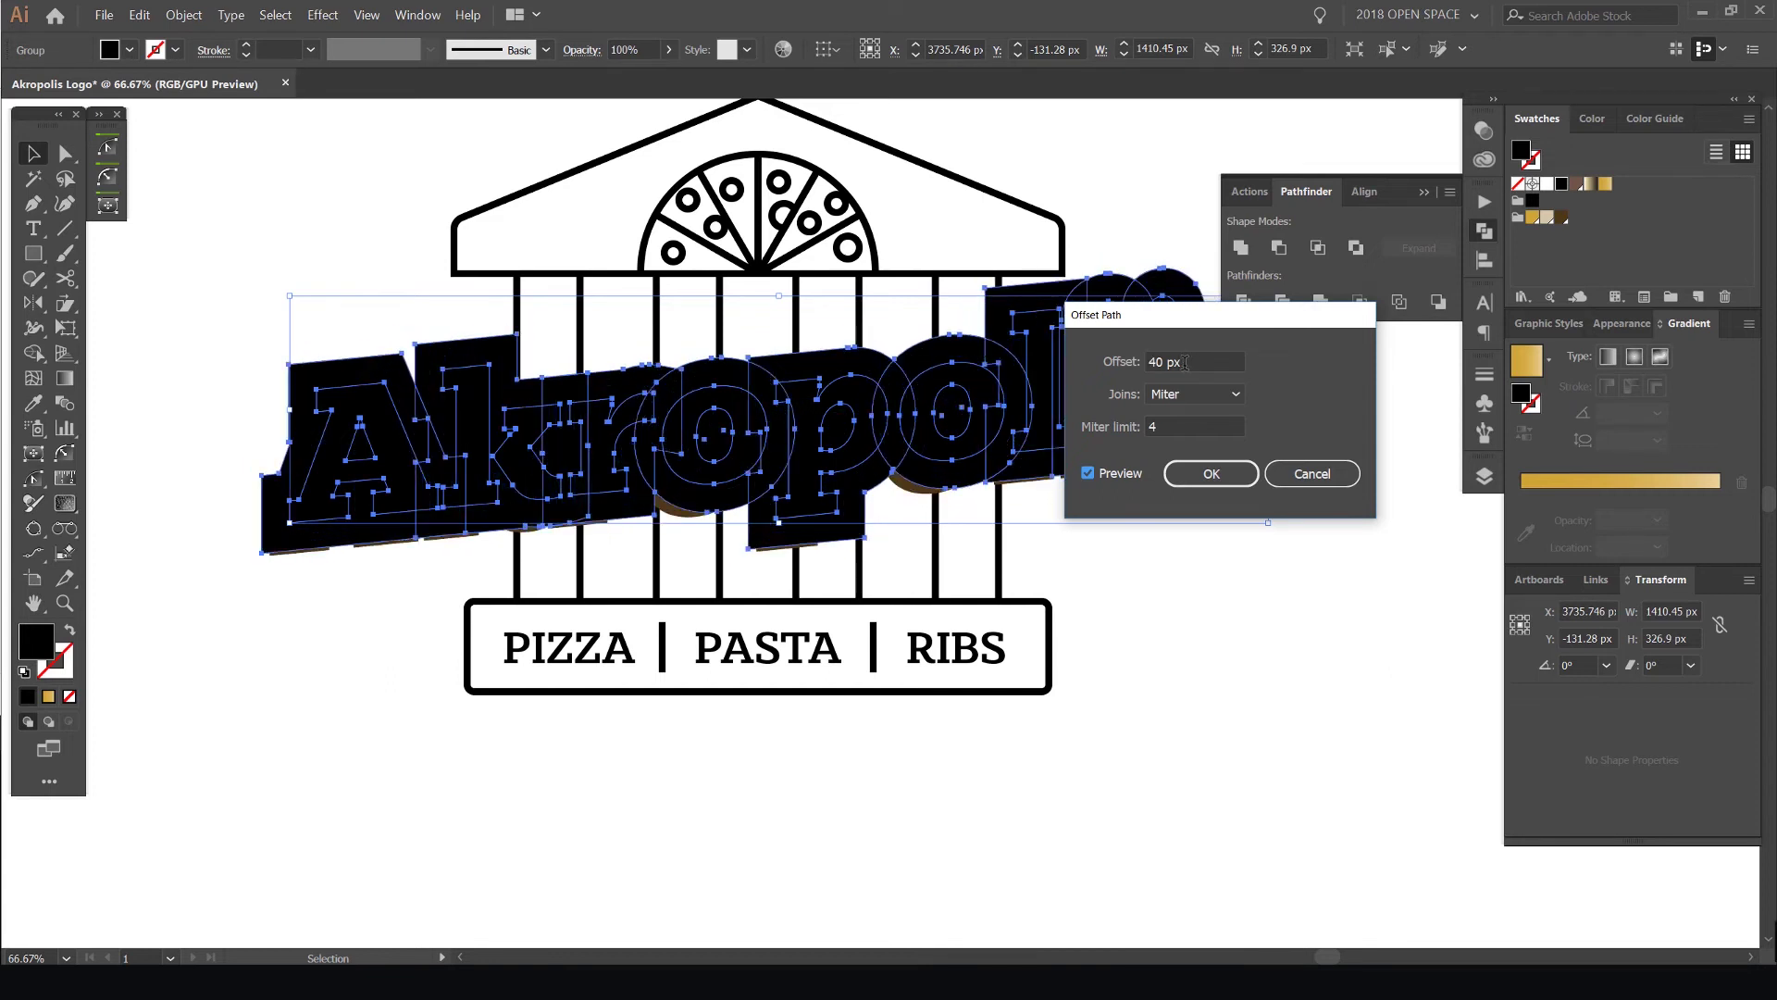
{"action": "left_click", "coordinate": [1211, 473]}
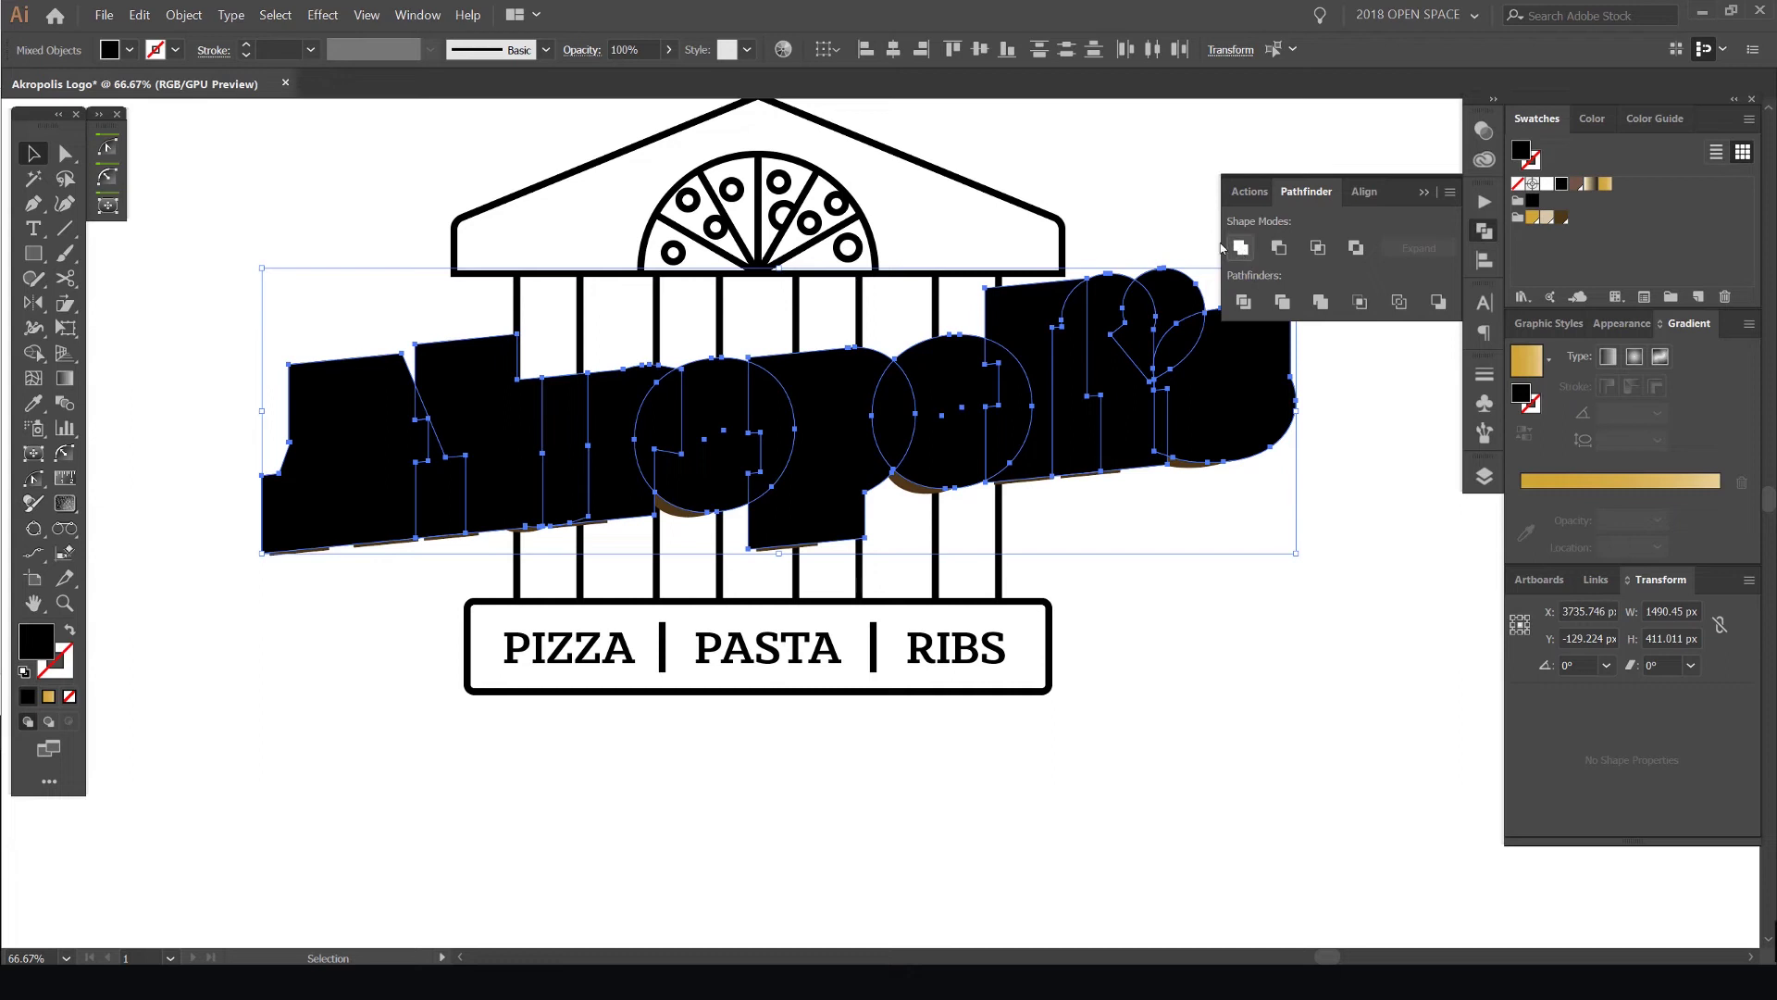
Unite the offset outlines into a single white-filled shape placed behind the black letters
{"action": "left_click", "coordinate": [1237, 247]}
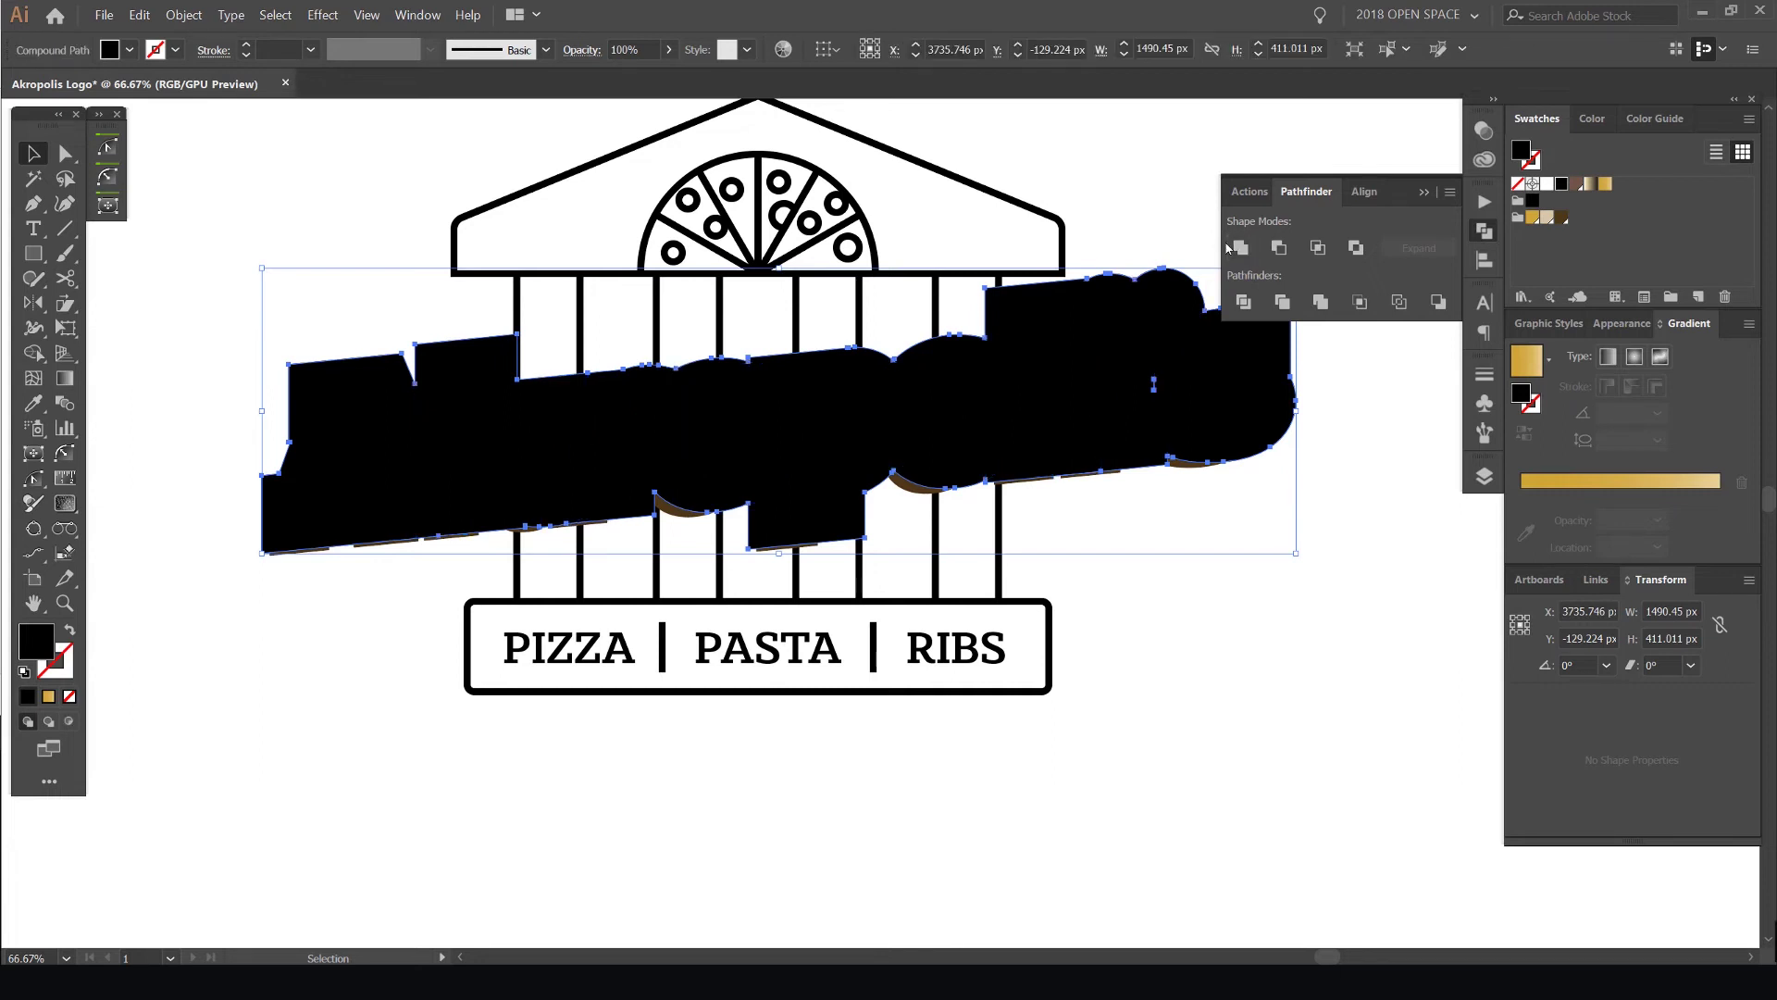
{"action": "left_click", "coordinate": [1549, 184]}
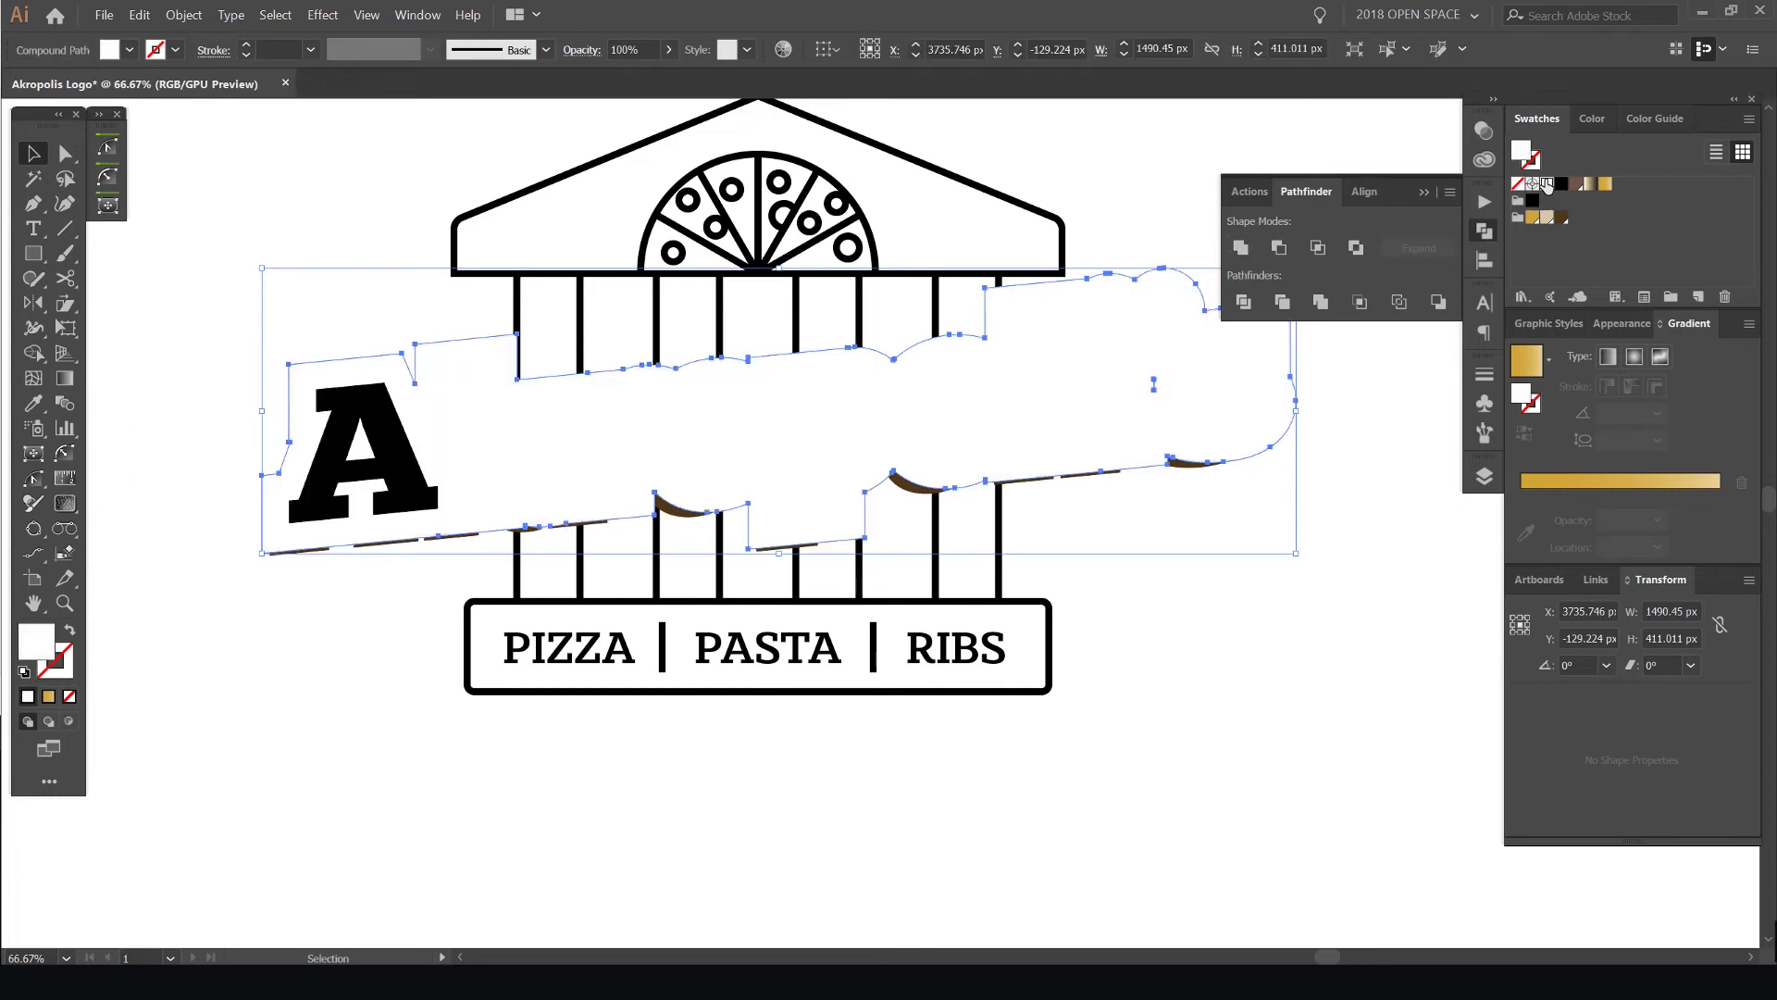
{"action": "key", "text": "ctrl+bracketleft"}
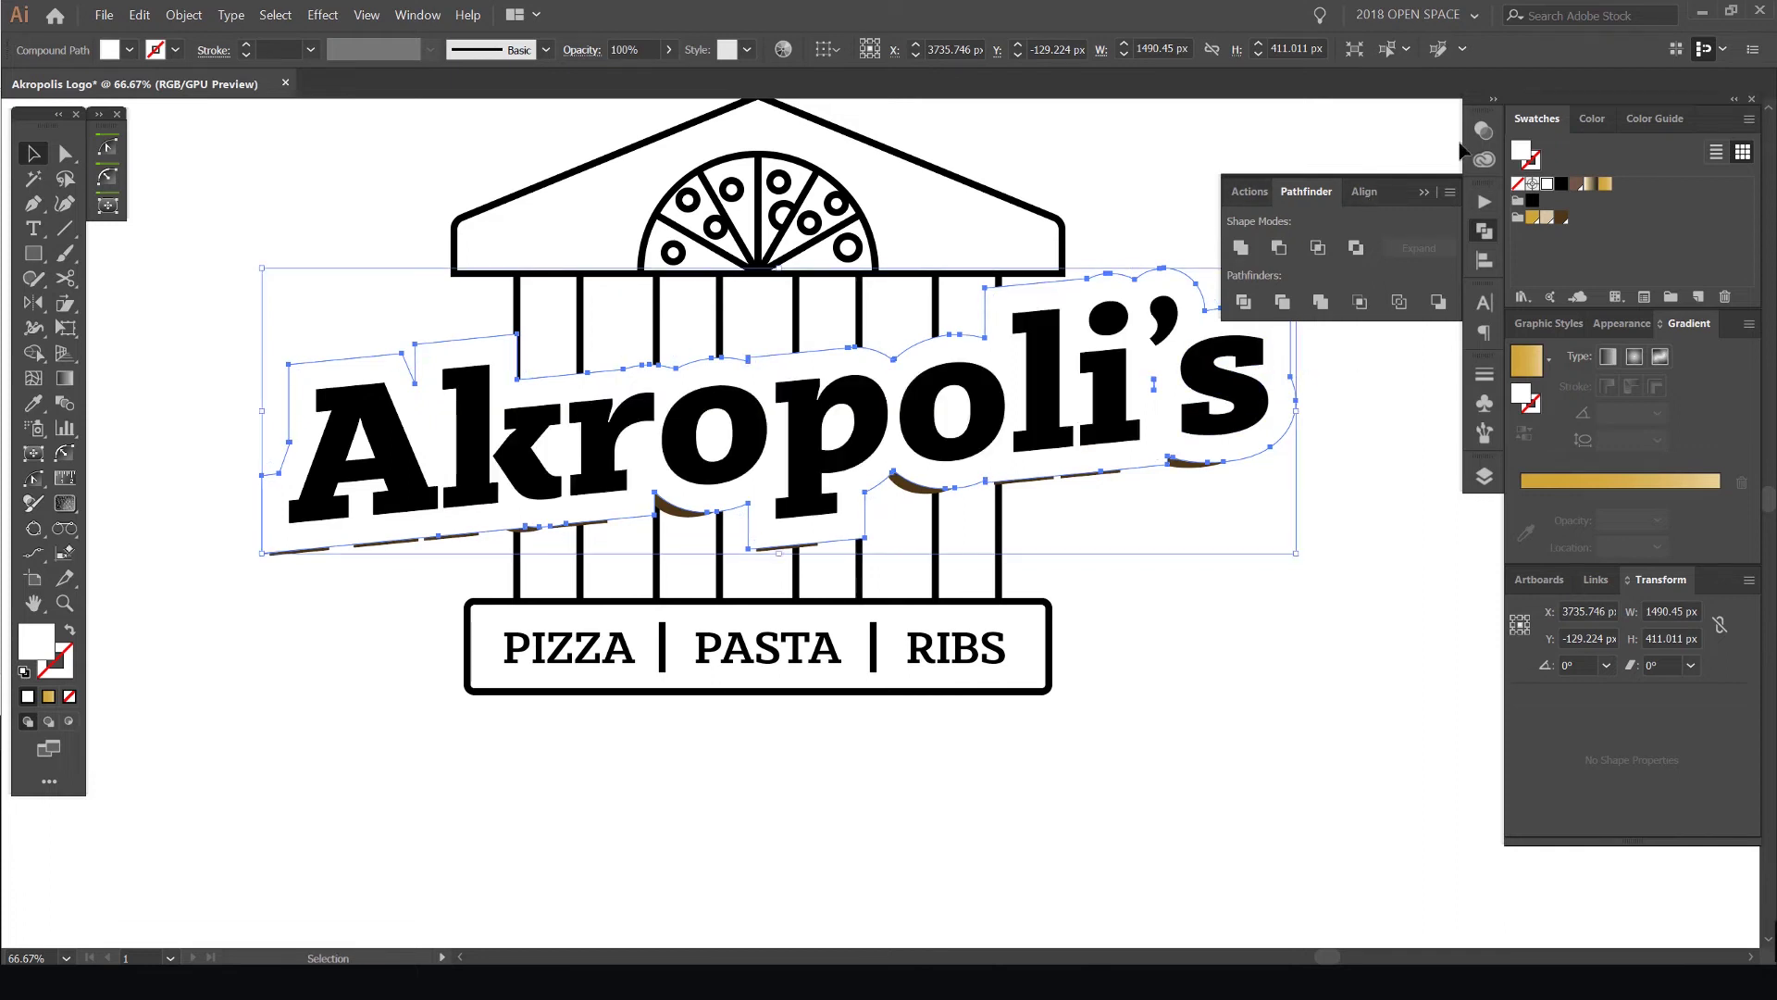
Try moving the black letters together with their white backing shape up and to the right, and undo the moves
{"action": "left_click", "coordinate": [1388, 367]}
{"action": "left_click_drag", "start_coordinate": [1234, 281], "coordinate": [1303, 235]}
{"action": "key", "text": "ctrl+z"}
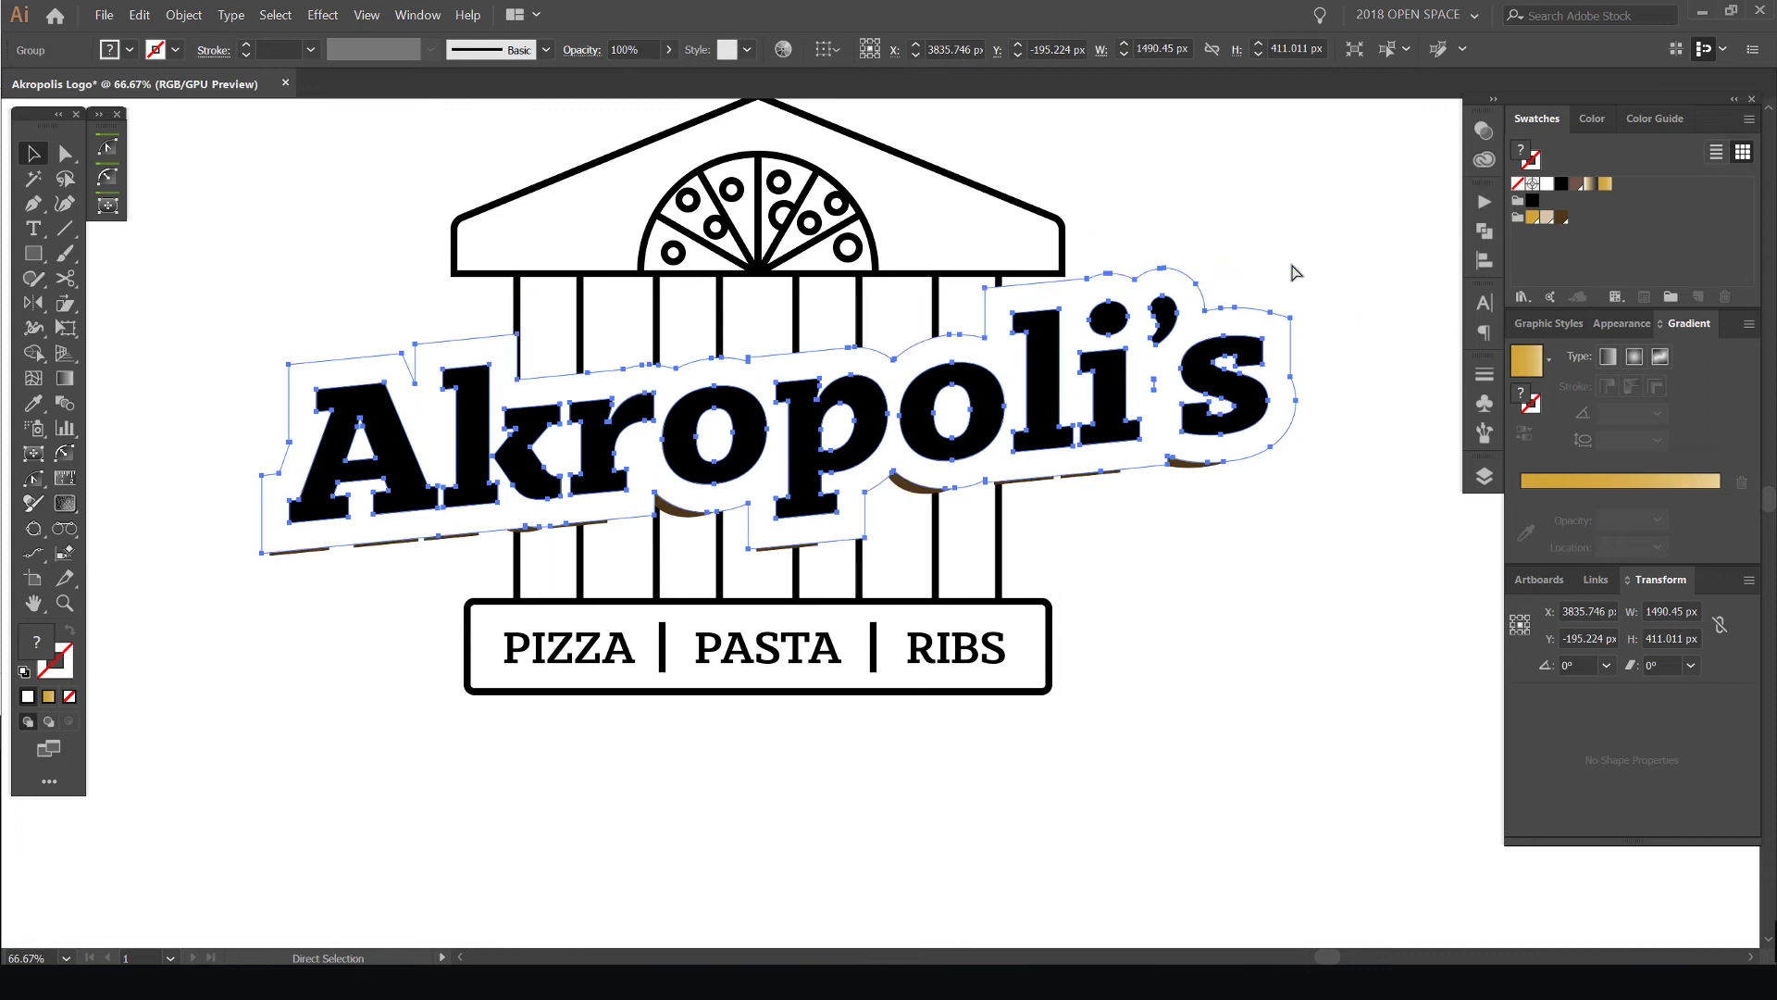
{"action": "scroll", "coordinate": [1303, 260], "scroll_direction": "up", "scroll_amount": 1}
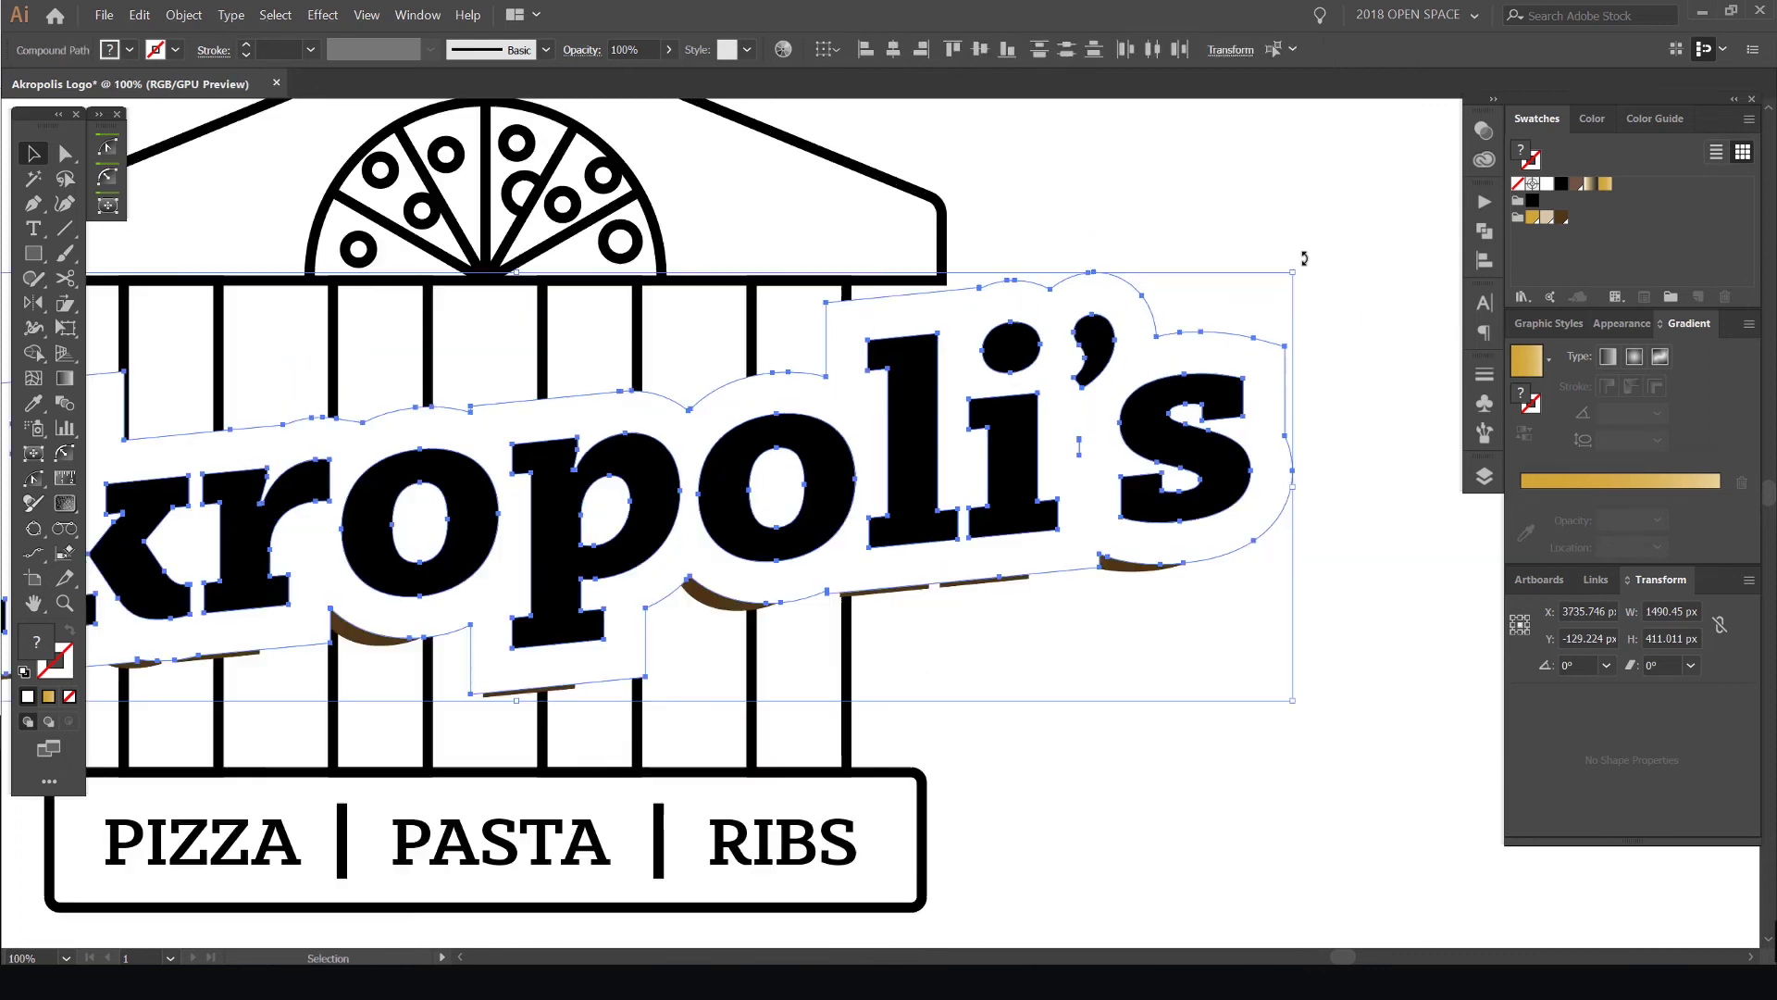
{"action": "left_click_drag", "start_coordinate": [1241, 337], "coordinate": [1334, 268]}
{"action": "key", "text": "ctrl+z"}
{"action": "scroll", "coordinate": [1309, 286], "scroll_direction": "down", "scroll_amount": 1}
{"action": "key", "text": "ctrl+z"}
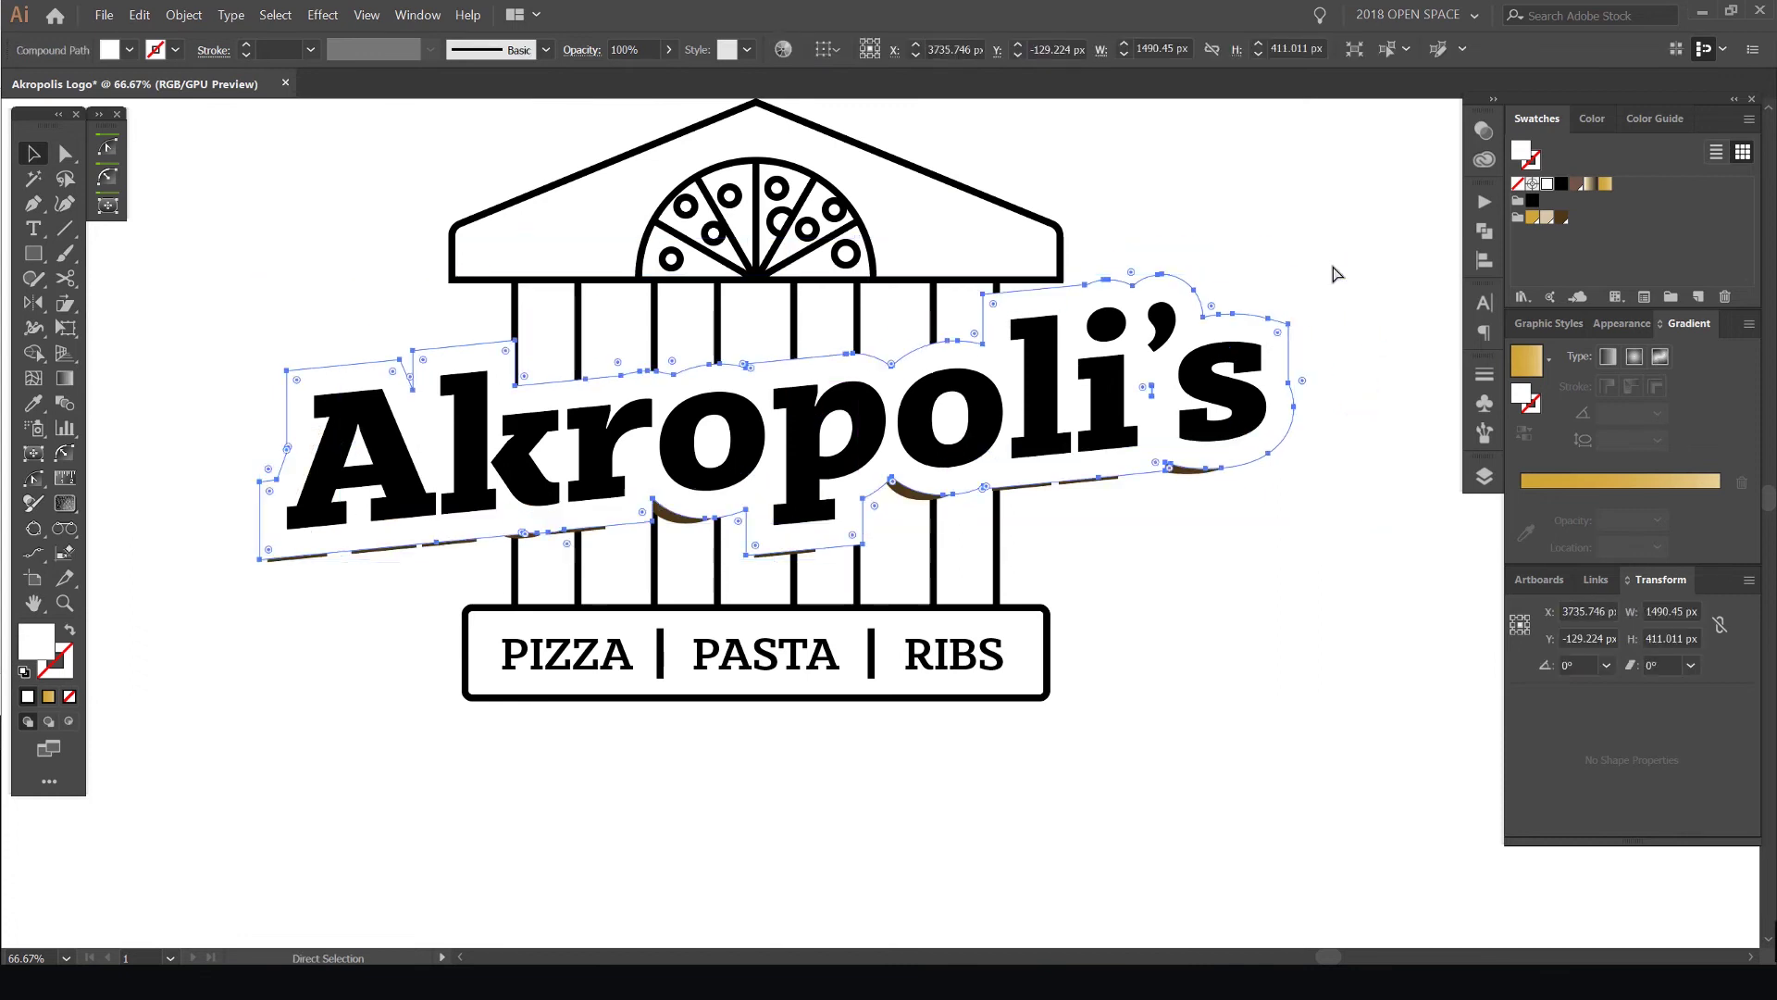
Send the white backing shape to the back, behind the brown shadow, and select it together with the shadow
{"action": "key", "text": "ctrl+shift+["}
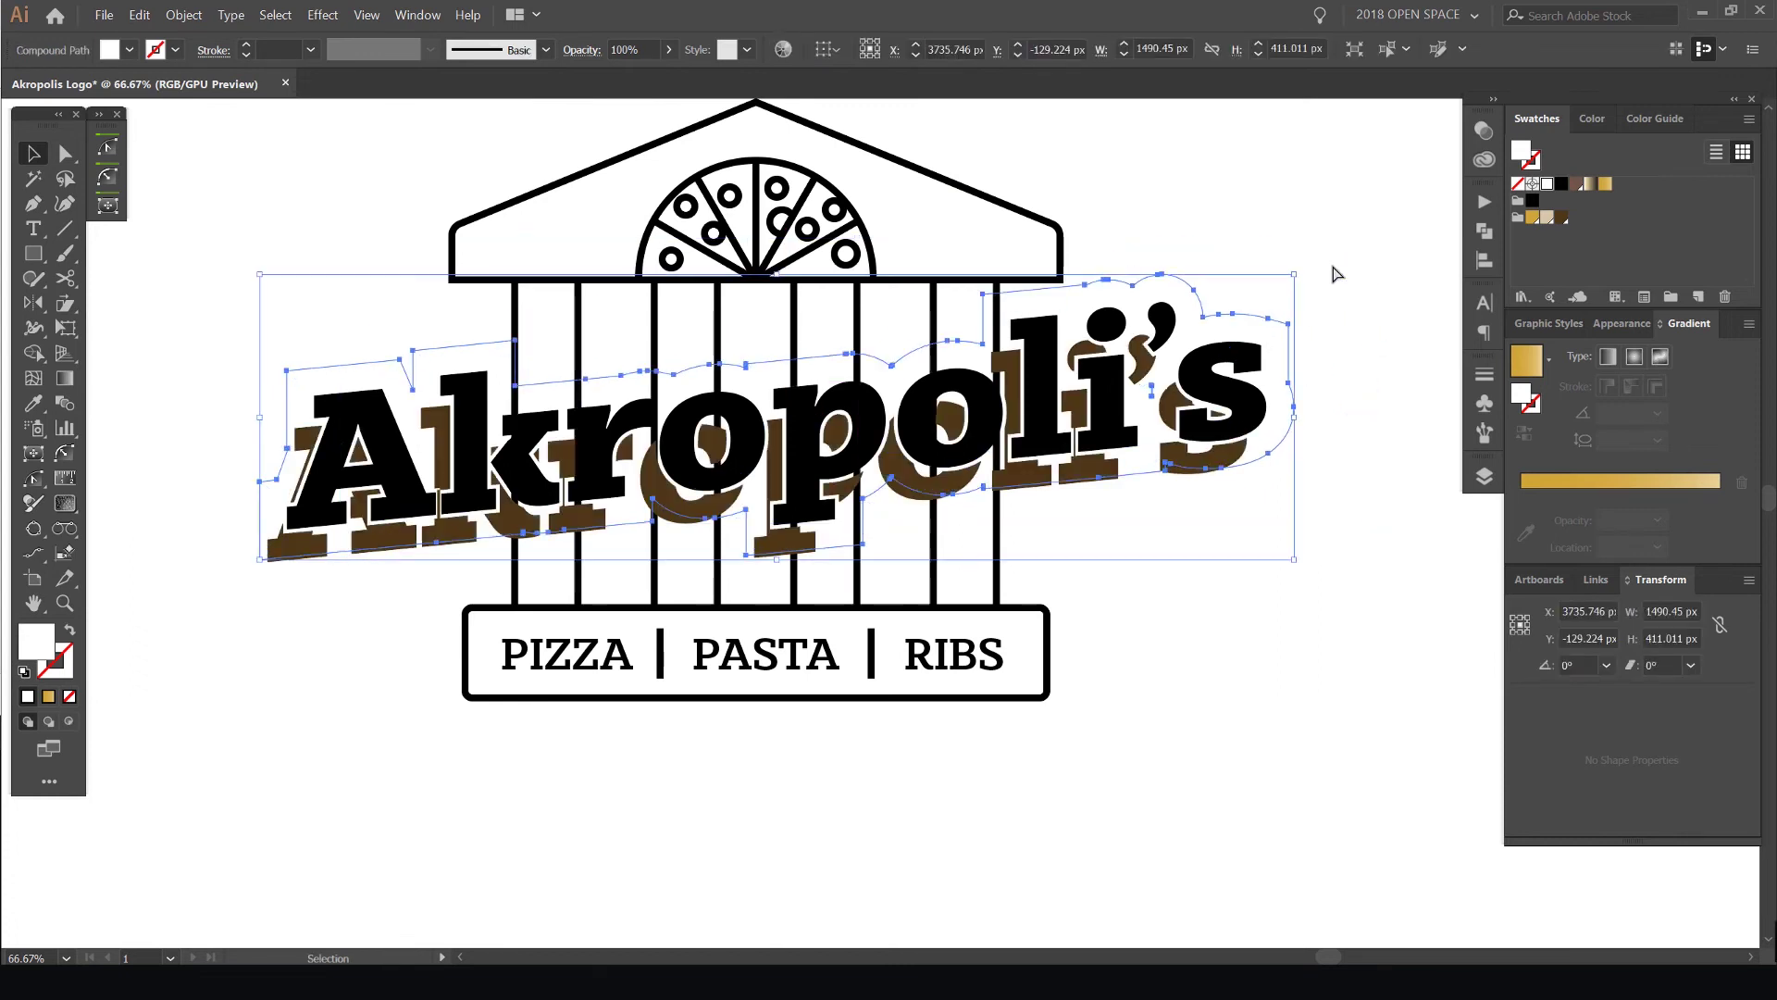
{"action": "left_click", "coordinate": [1239, 273]}
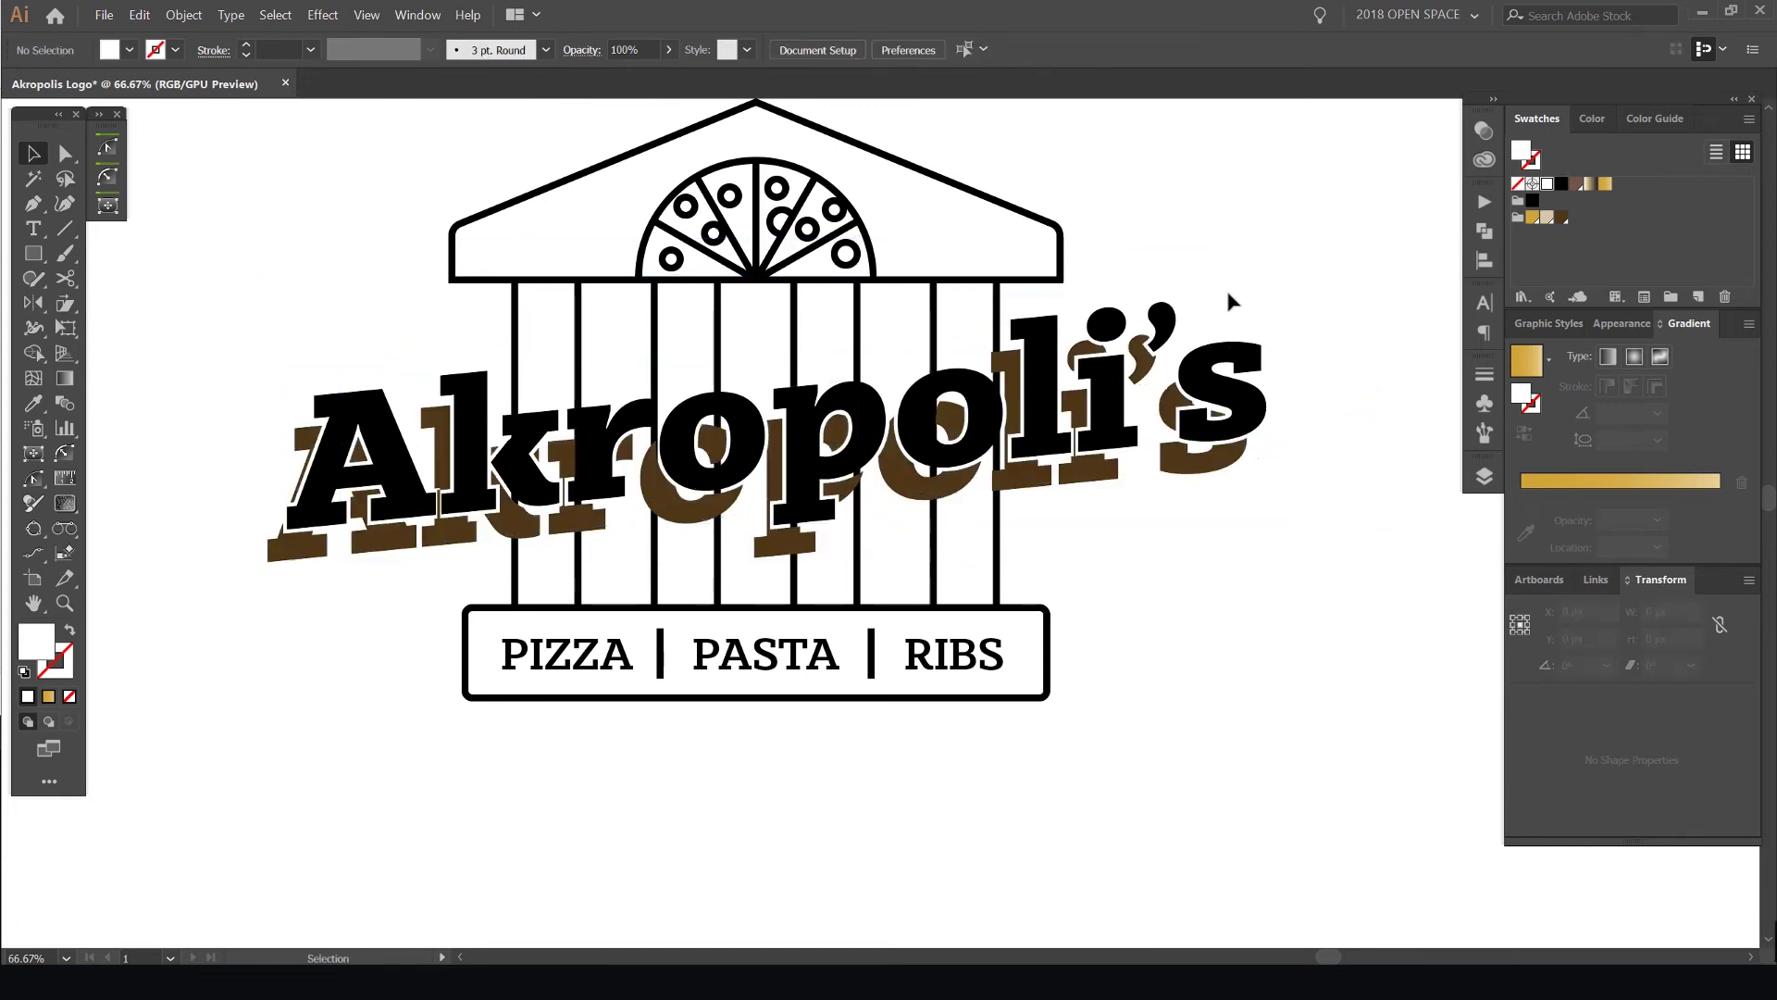
{"action": "left_click_drag", "start_coordinate": [1172, 467], "coordinate": [1171, 468]}
{"action": "left_click_drag", "start_coordinate": [1331, 259], "coordinate": [1180, 421]}
{"action": "scroll", "coordinate": [1009, 320], "scroll_direction": "up", "scroll_amount": 2}
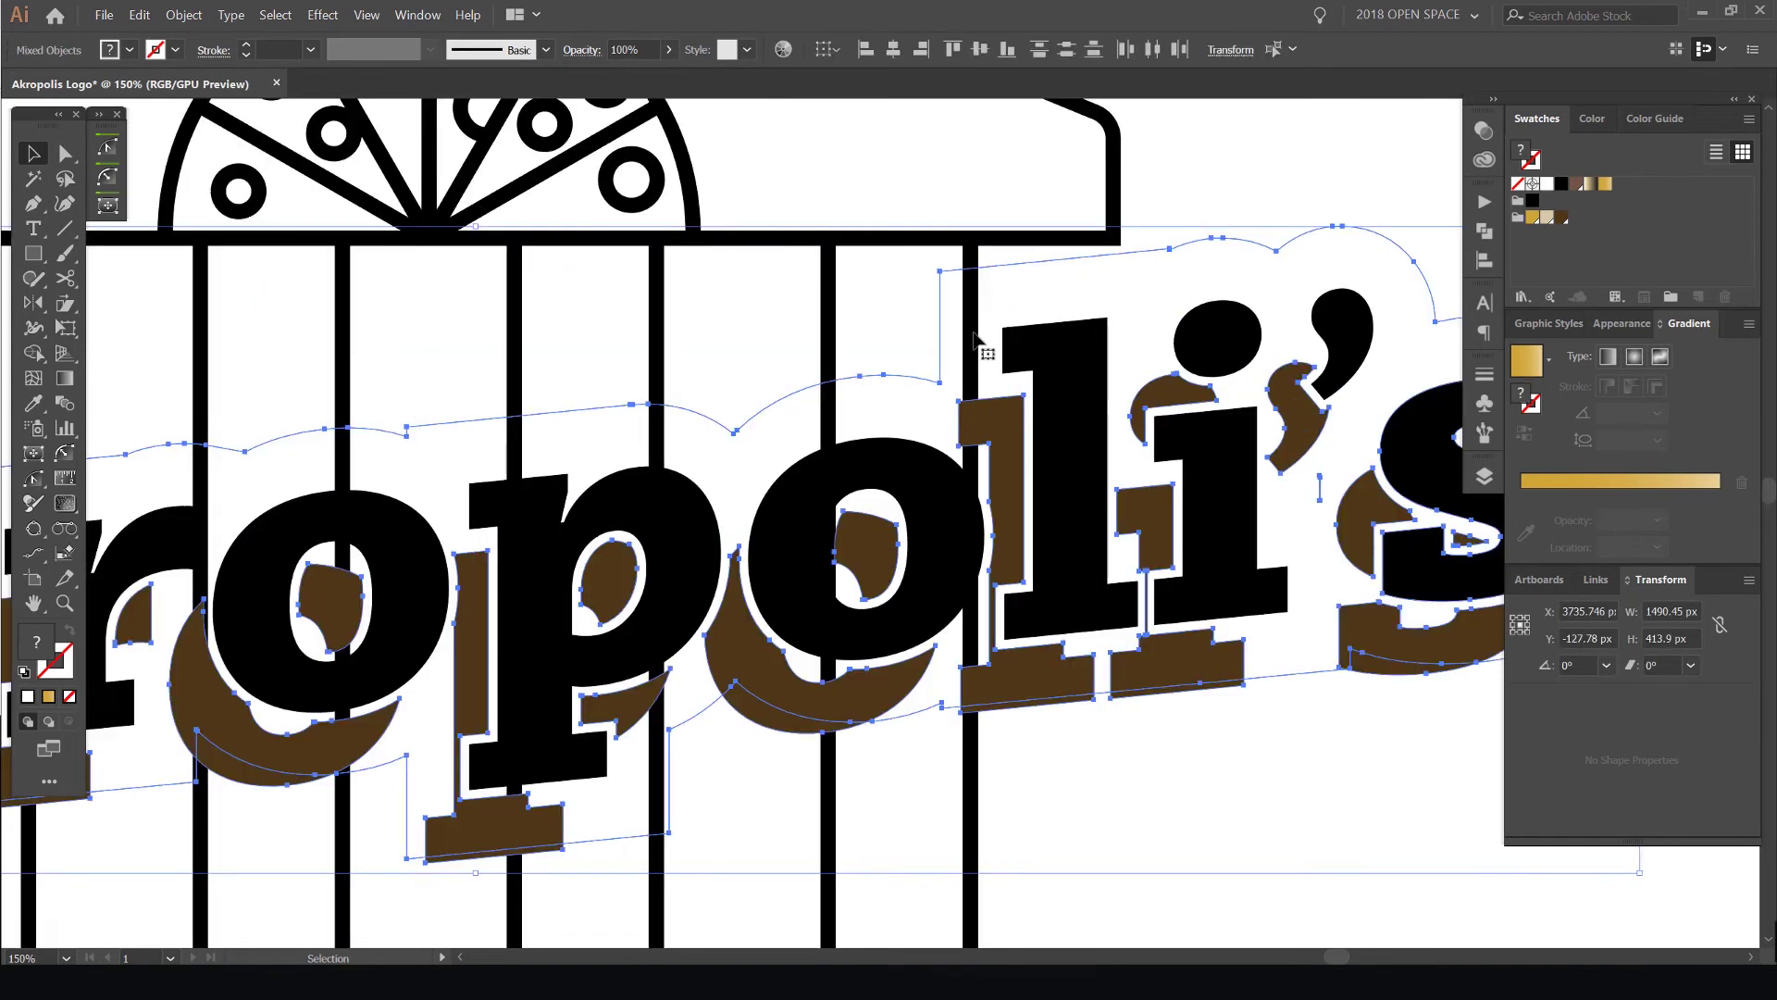
{"action": "scroll", "coordinate": [975, 340], "scroll_direction": "down", "scroll_amount": 3}
{"action": "key", "text": "a"}
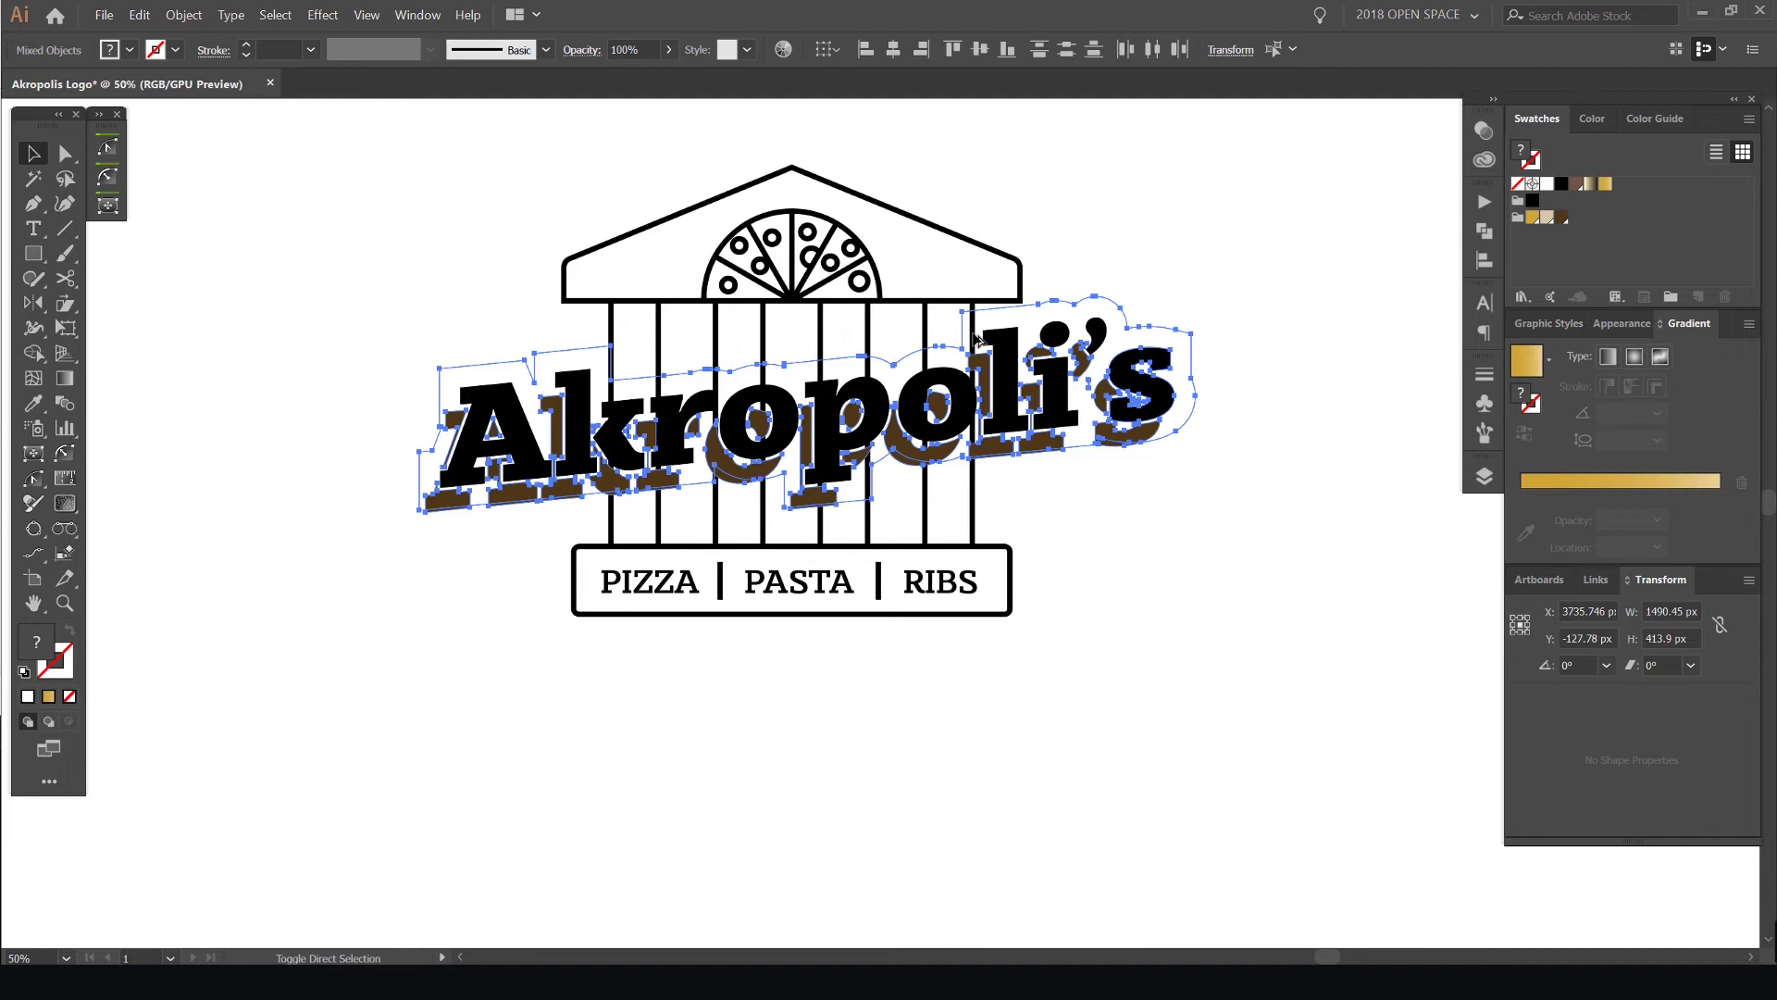
{"action": "key", "text": "Delete"}
{"action": "scroll", "coordinate": [1148, 290], "scroll_direction": "up", "scroll_amount": 1}
{"action": "key", "text": "ctrl+z"}
{"action": "key", "text": "ctrl+z"}
{"action": "key", "text": "ctrl+z"}
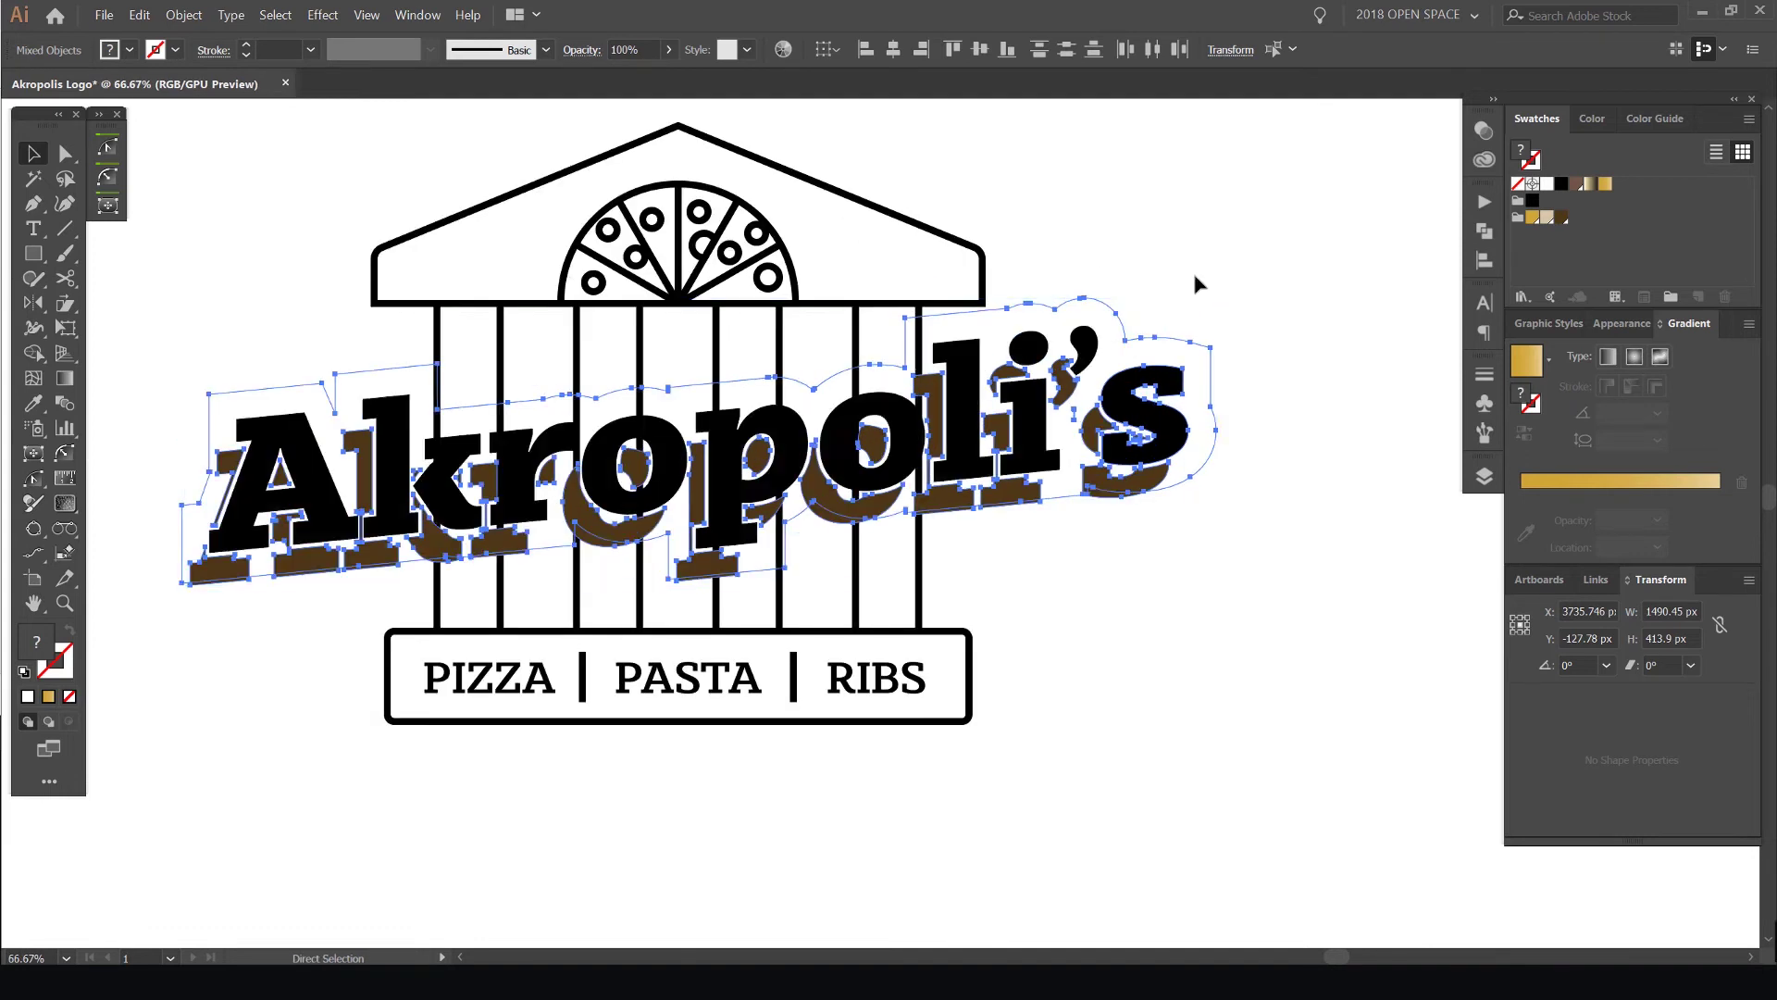
Select the white backing shape on its own, clear the selection, and reselect it together with the brown shadow
{"action": "left_click", "coordinate": [1177, 342], "text": "alt"}
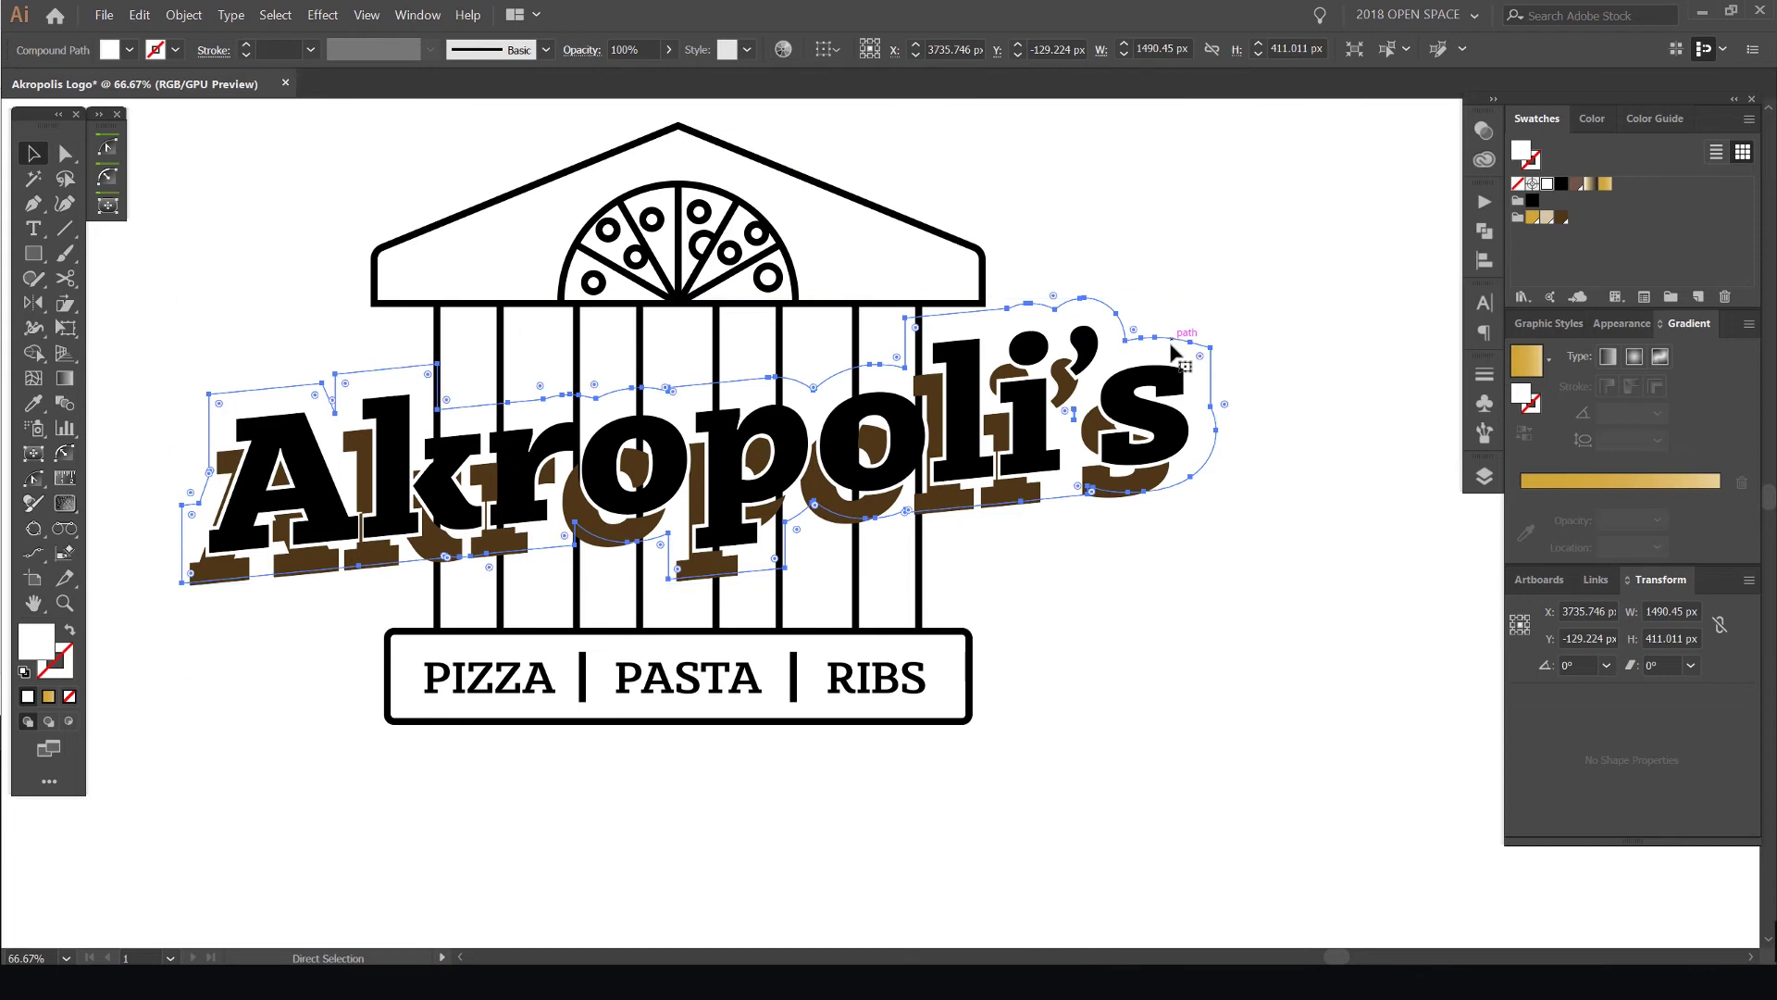
{"action": "left_click_drag", "start_coordinate": [790, 127], "coordinate": [414, 331]}
{"action": "left_click_drag", "start_coordinate": [525, 316], "coordinate": [636, 364]}
{"action": "key", "text": "ctrl+shift+p"}
{"action": "key", "text": "Escape"}
{"action": "left_click", "coordinate": [1178, 262]}
{"action": "left_click", "coordinate": [1174, 533]}
{"action": "left_click", "coordinate": [1285, 284]}
{"action": "left_click_drag", "start_coordinate": [1342, 298], "coordinate": [1168, 528]}
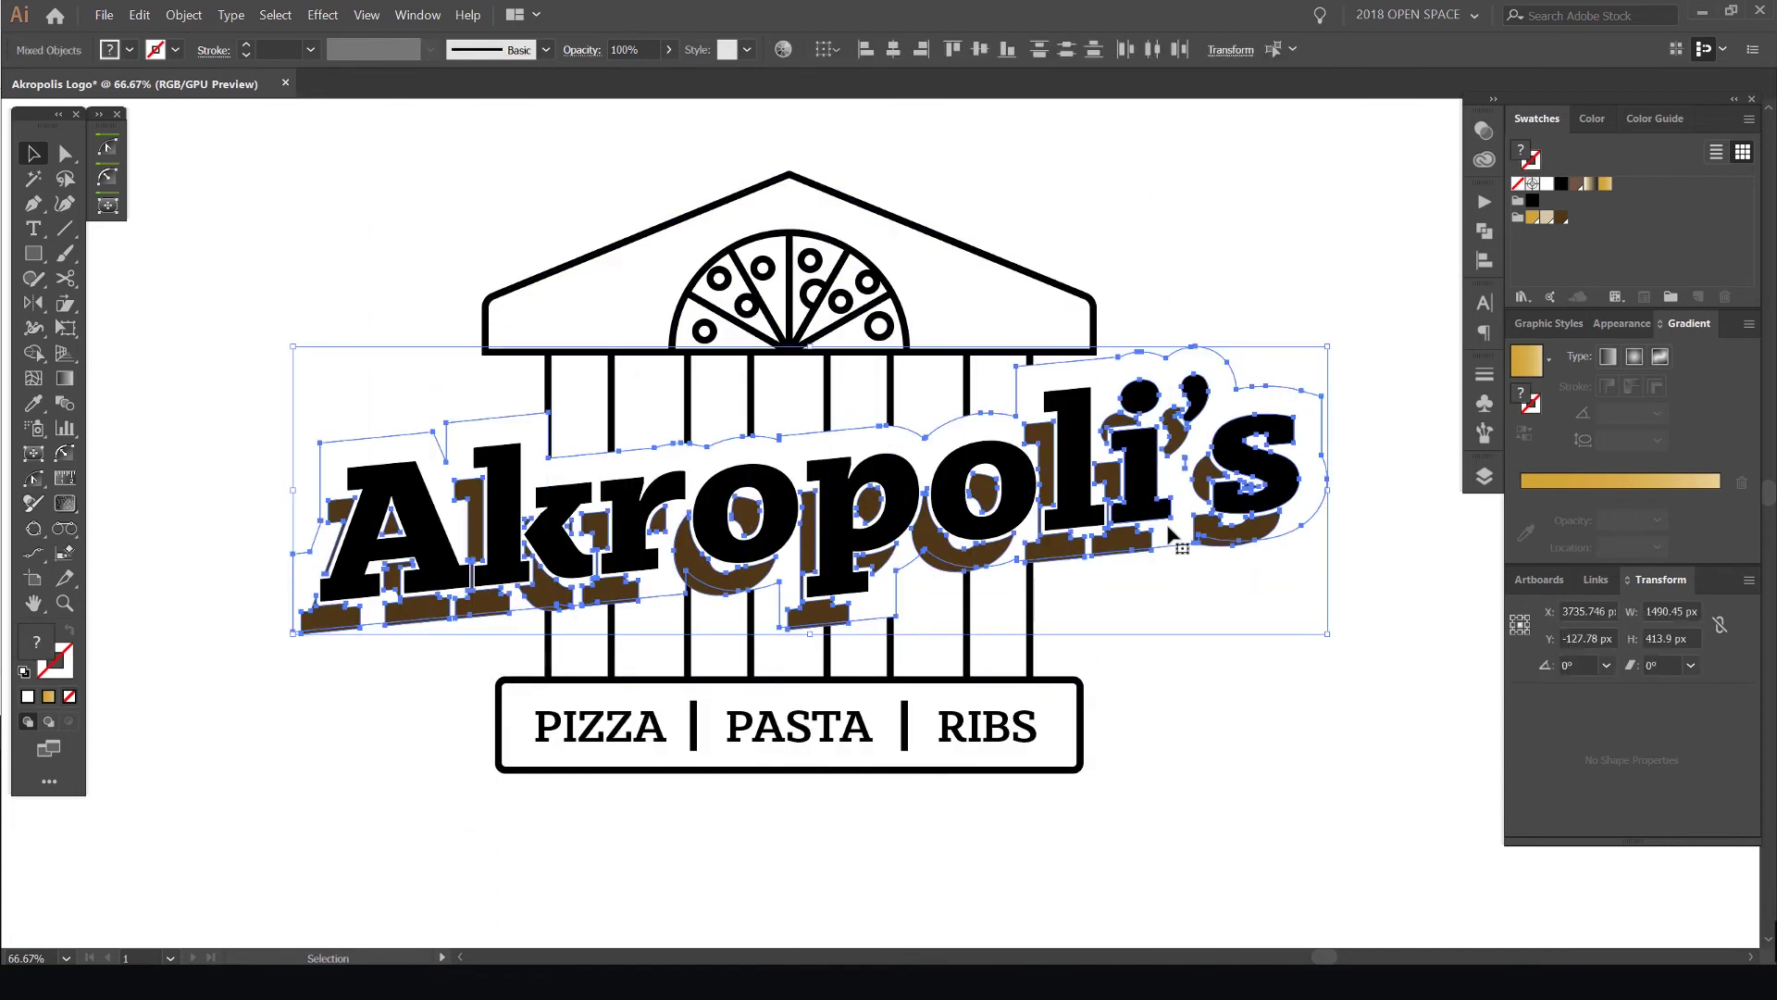
Try nudging the brown shadow and white backing shape down and up, and undo the nudges
{"action": "key", "text": "shift+Down"}
{"action": "key", "text": "shift+Down"}
{"action": "key", "text": "shift+Down"}
{"action": "key", "text": "shift+Down"}
{"action": "key", "text": "shift+Up"}
{"action": "key", "text": "shift+Up"}
{"action": "key", "text": "ctrl+z"}
{"action": "key", "text": "ctrl+z"}
{"action": "key", "text": "ctrl+z"}
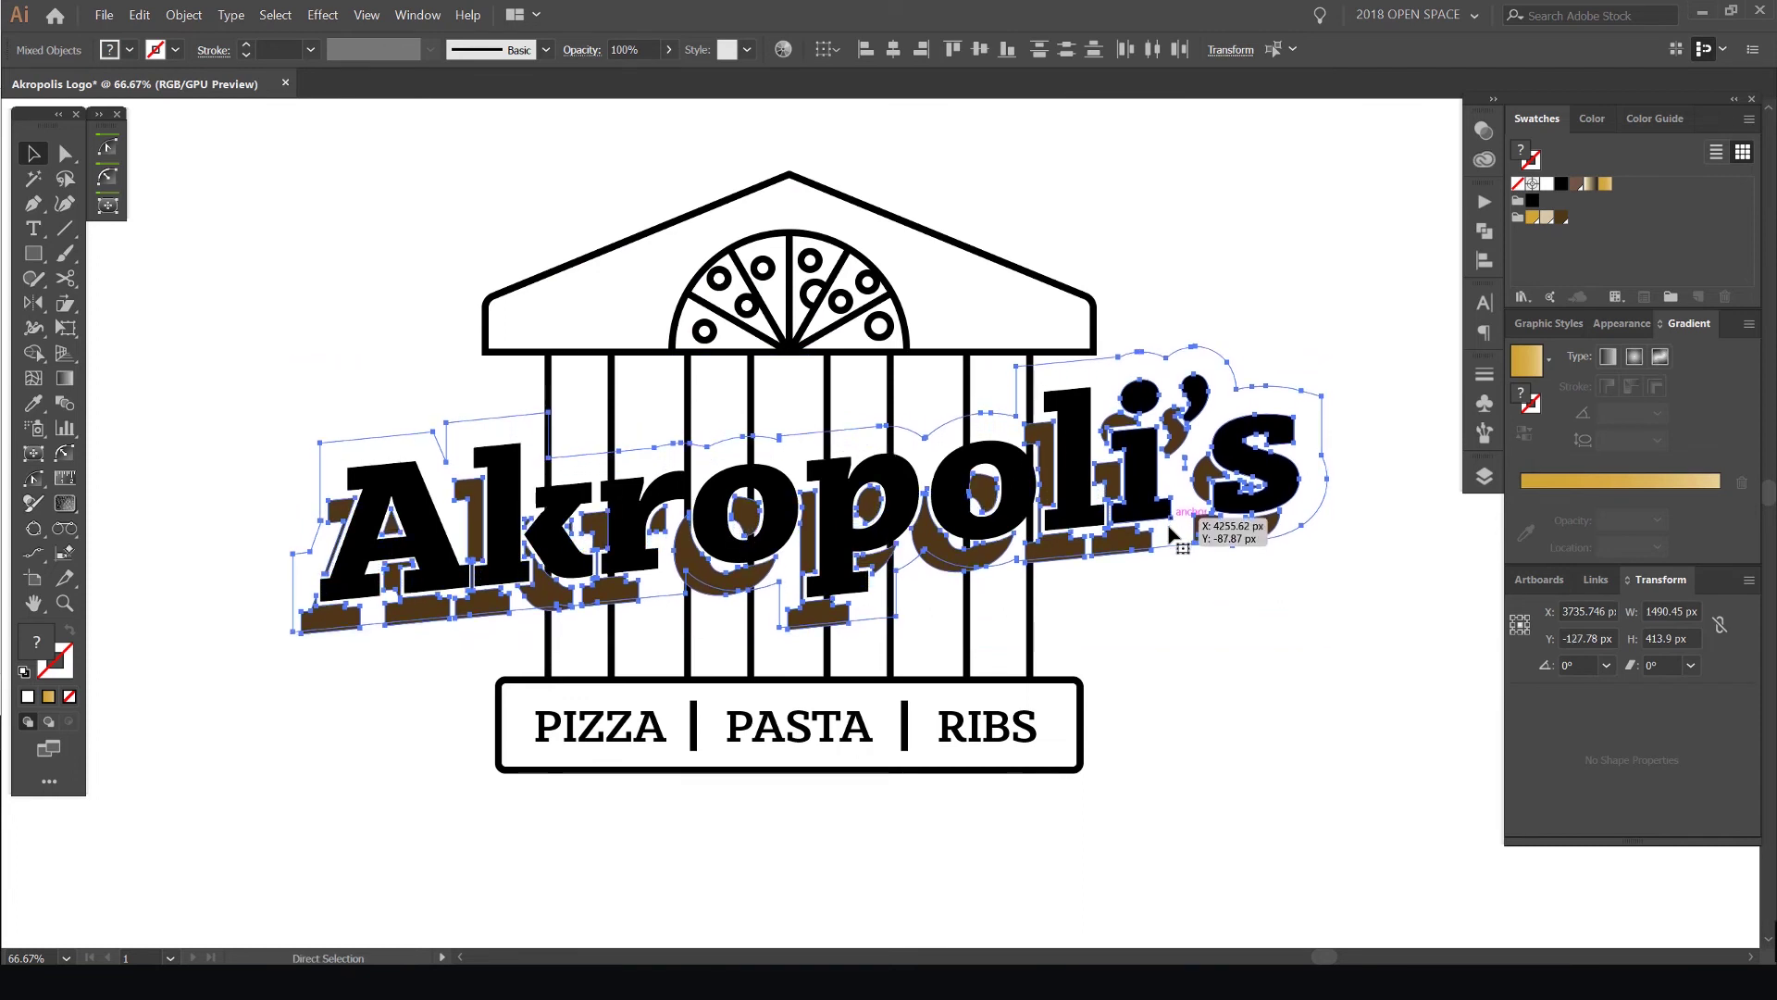
Select the temple columns and arrange them behind the white backing shape around the wordmark
{"action": "left_click_drag", "start_coordinate": [1346, 401], "coordinate": [335, 606]}
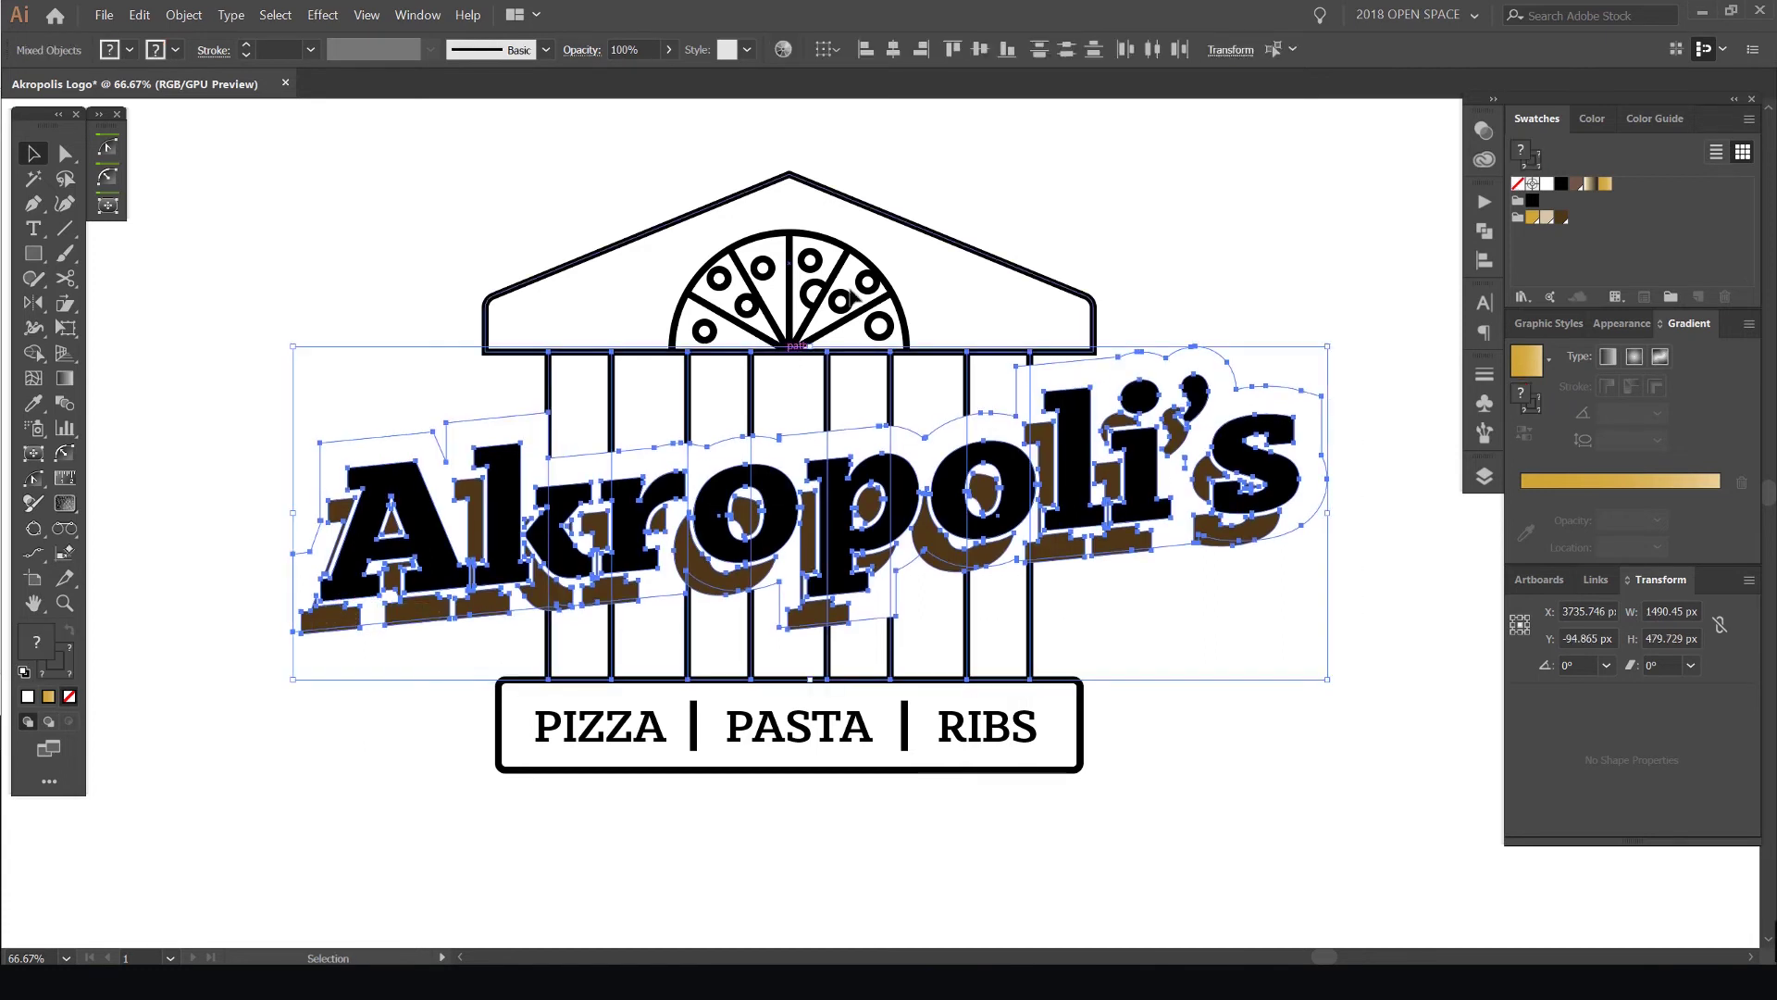
{"action": "left_click_drag", "start_coordinate": [995, 218], "coordinate": [531, 372]}
{"action": "key", "text": "ctrl+2"}
Shift the black apostrophe right so it sits above the s, and check the white gap between columns and wordmark
{"action": "left_click_drag", "start_coordinate": [1361, 426], "coordinate": [1235, 498]}
{"action": "scroll", "coordinate": [815, 378], "scroll_direction": "up", "scroll_amount": 1}
{"action": "left_click_drag", "start_coordinate": [814, 337], "coordinate": [811, 363]}
{"action": "scroll", "coordinate": [818, 342], "scroll_direction": "down", "scroll_amount": 2}
{"action": "left_click", "coordinate": [1209, 297]}
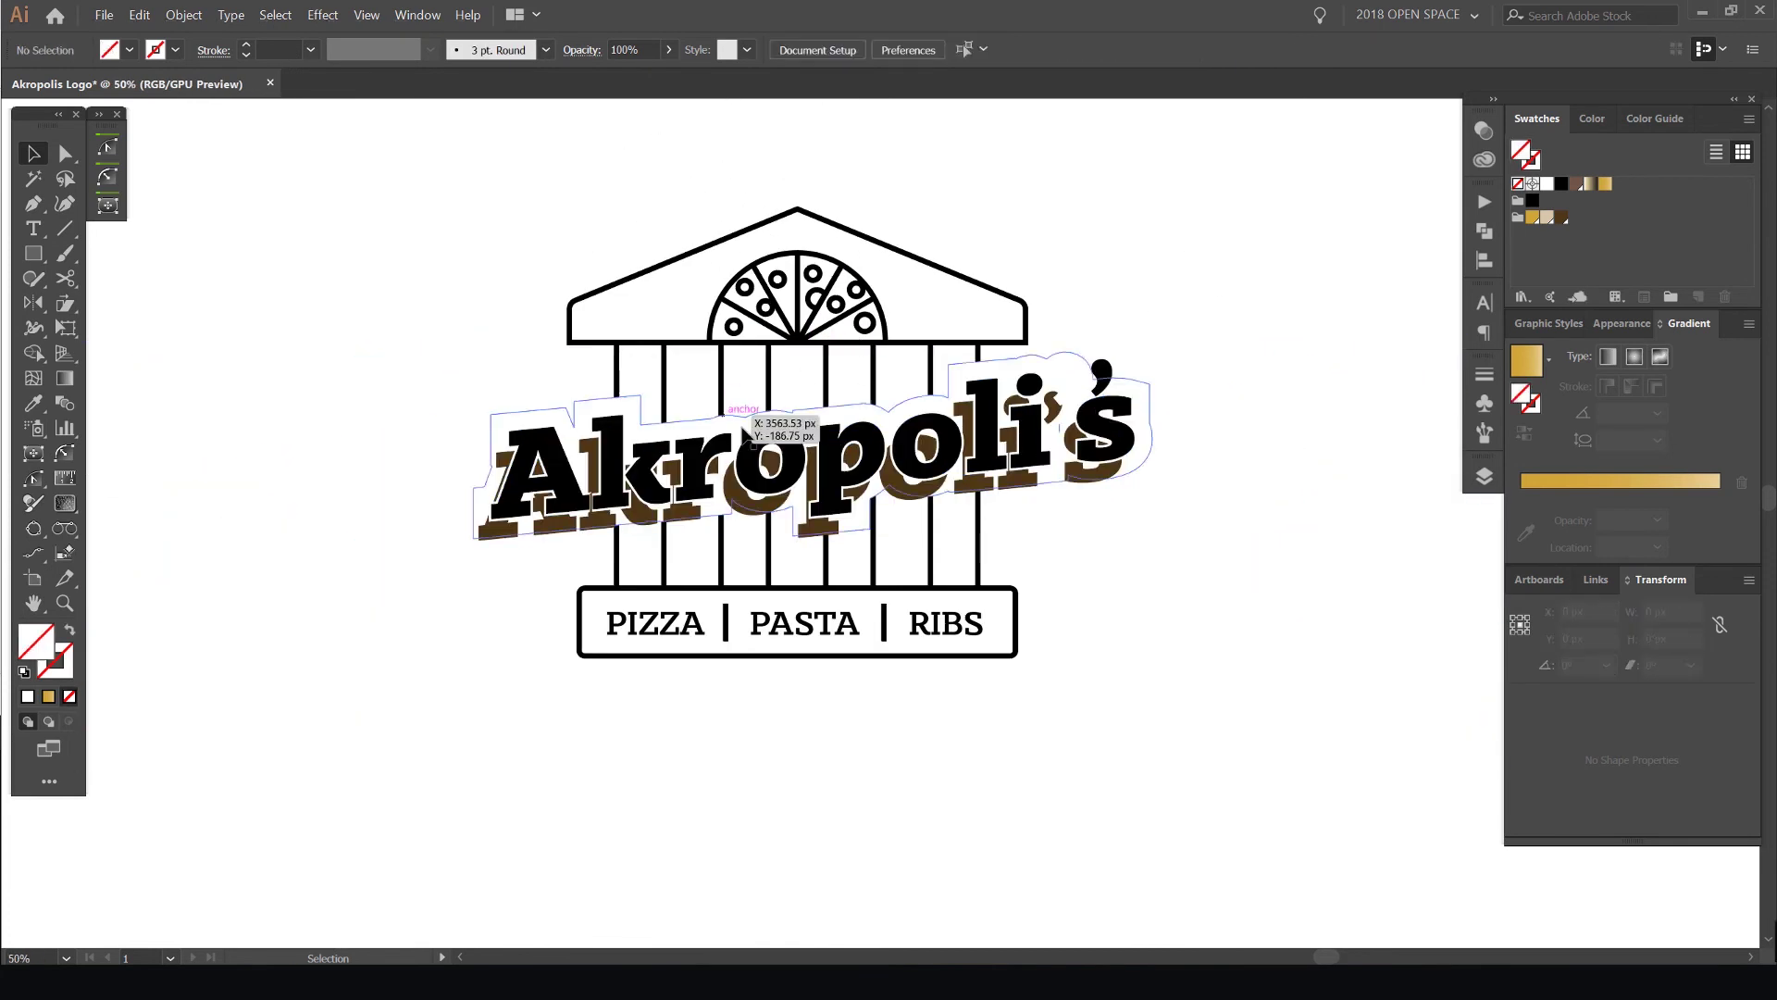
{"action": "scroll", "coordinate": [743, 430], "scroll_direction": "up", "scroll_amount": 3}
{"action": "scroll", "coordinate": [789, 341], "scroll_direction": "up", "scroll_amount": 1}
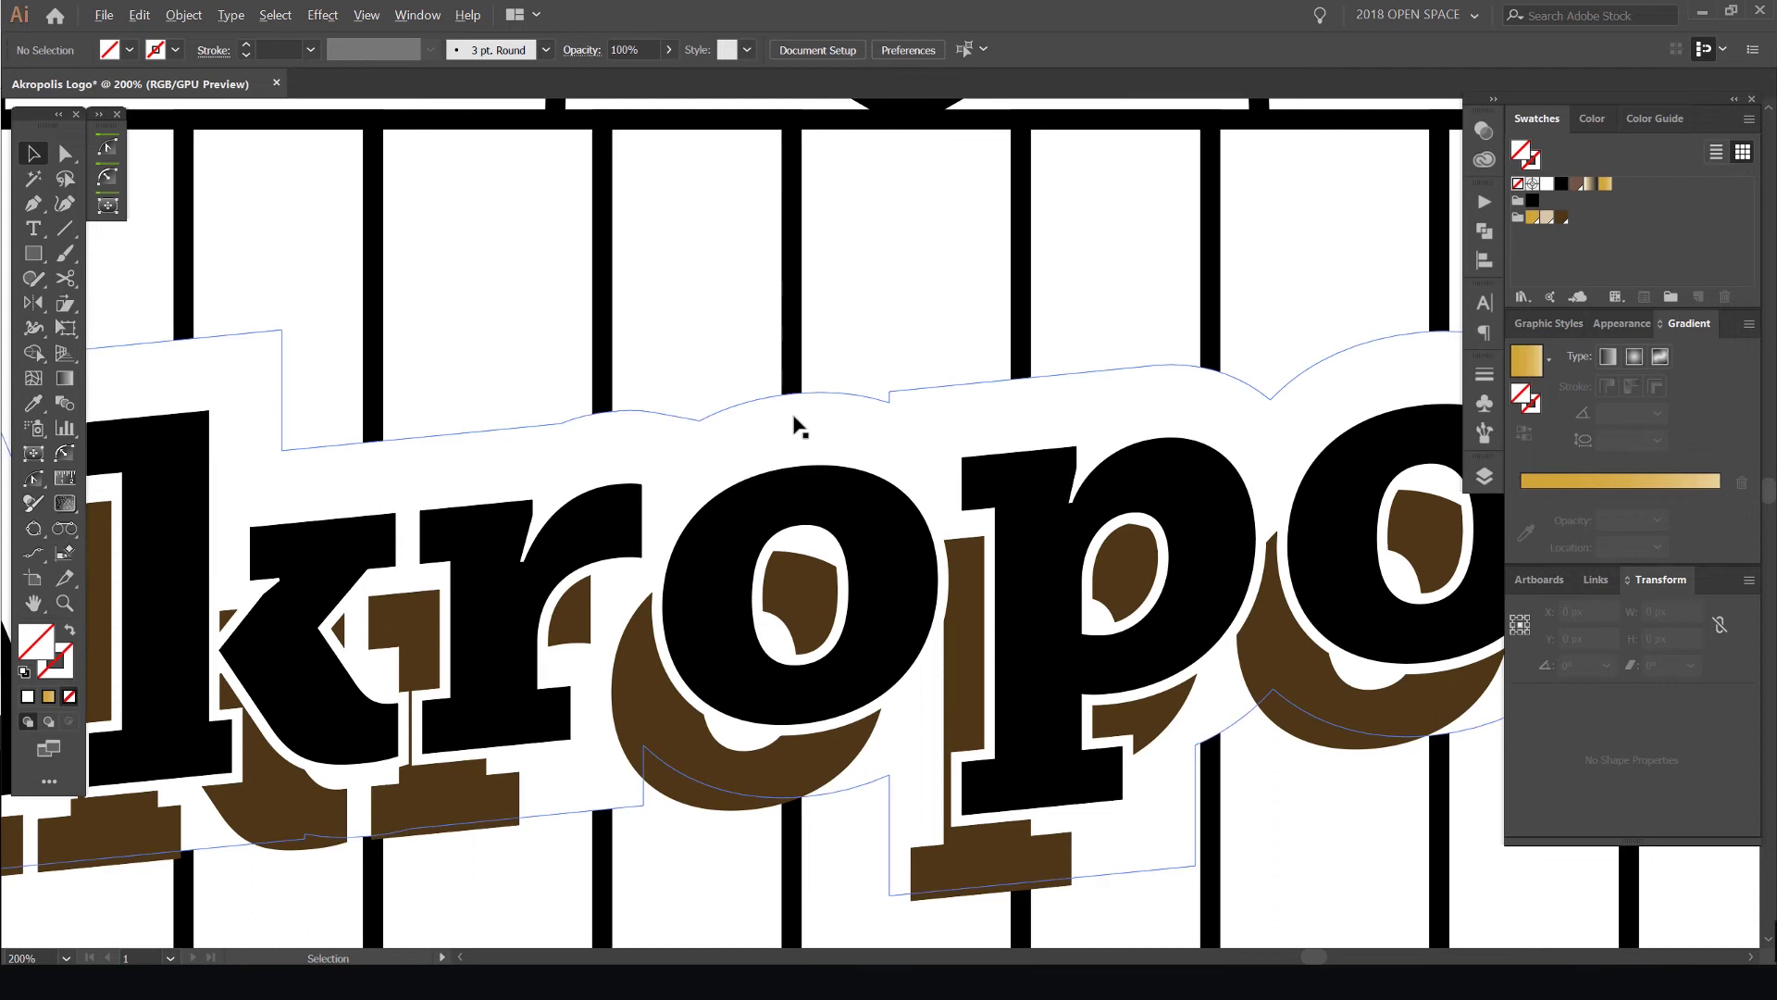
{"action": "scroll", "coordinate": [782, 417], "scroll_direction": "down", "scroll_amount": 3}
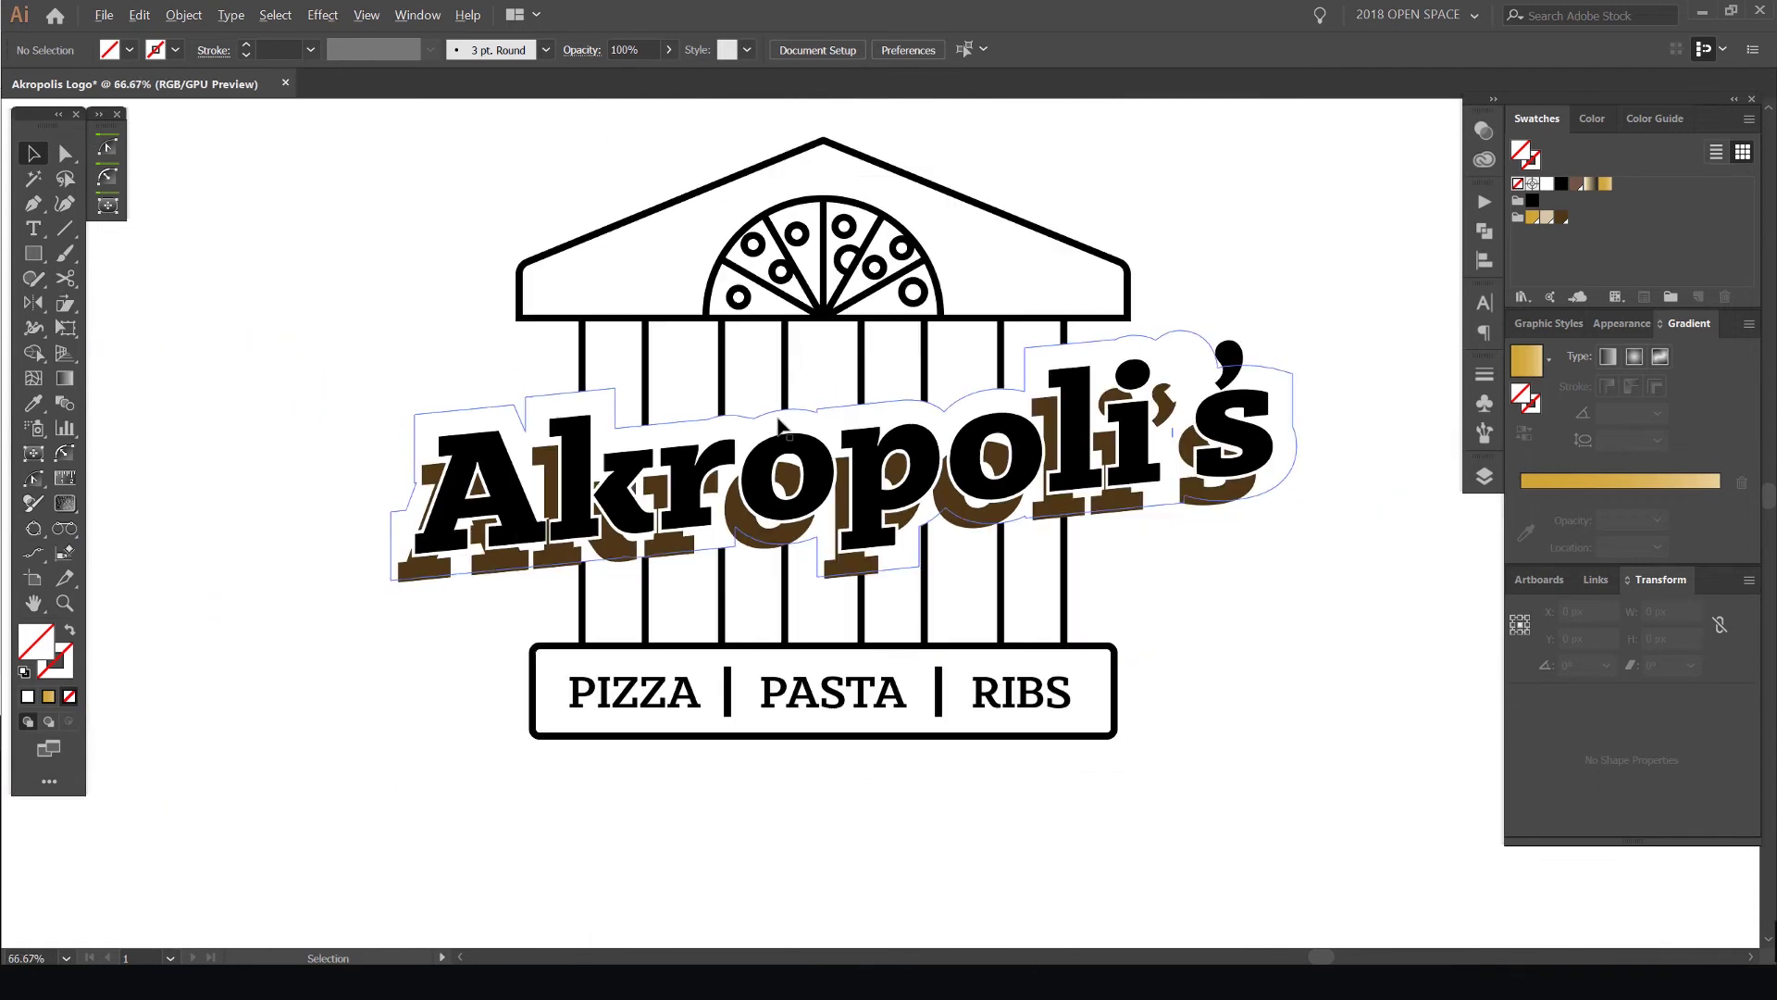
{"action": "scroll", "coordinate": [1286, 617], "scroll_direction": "down", "scroll_amount": 2}
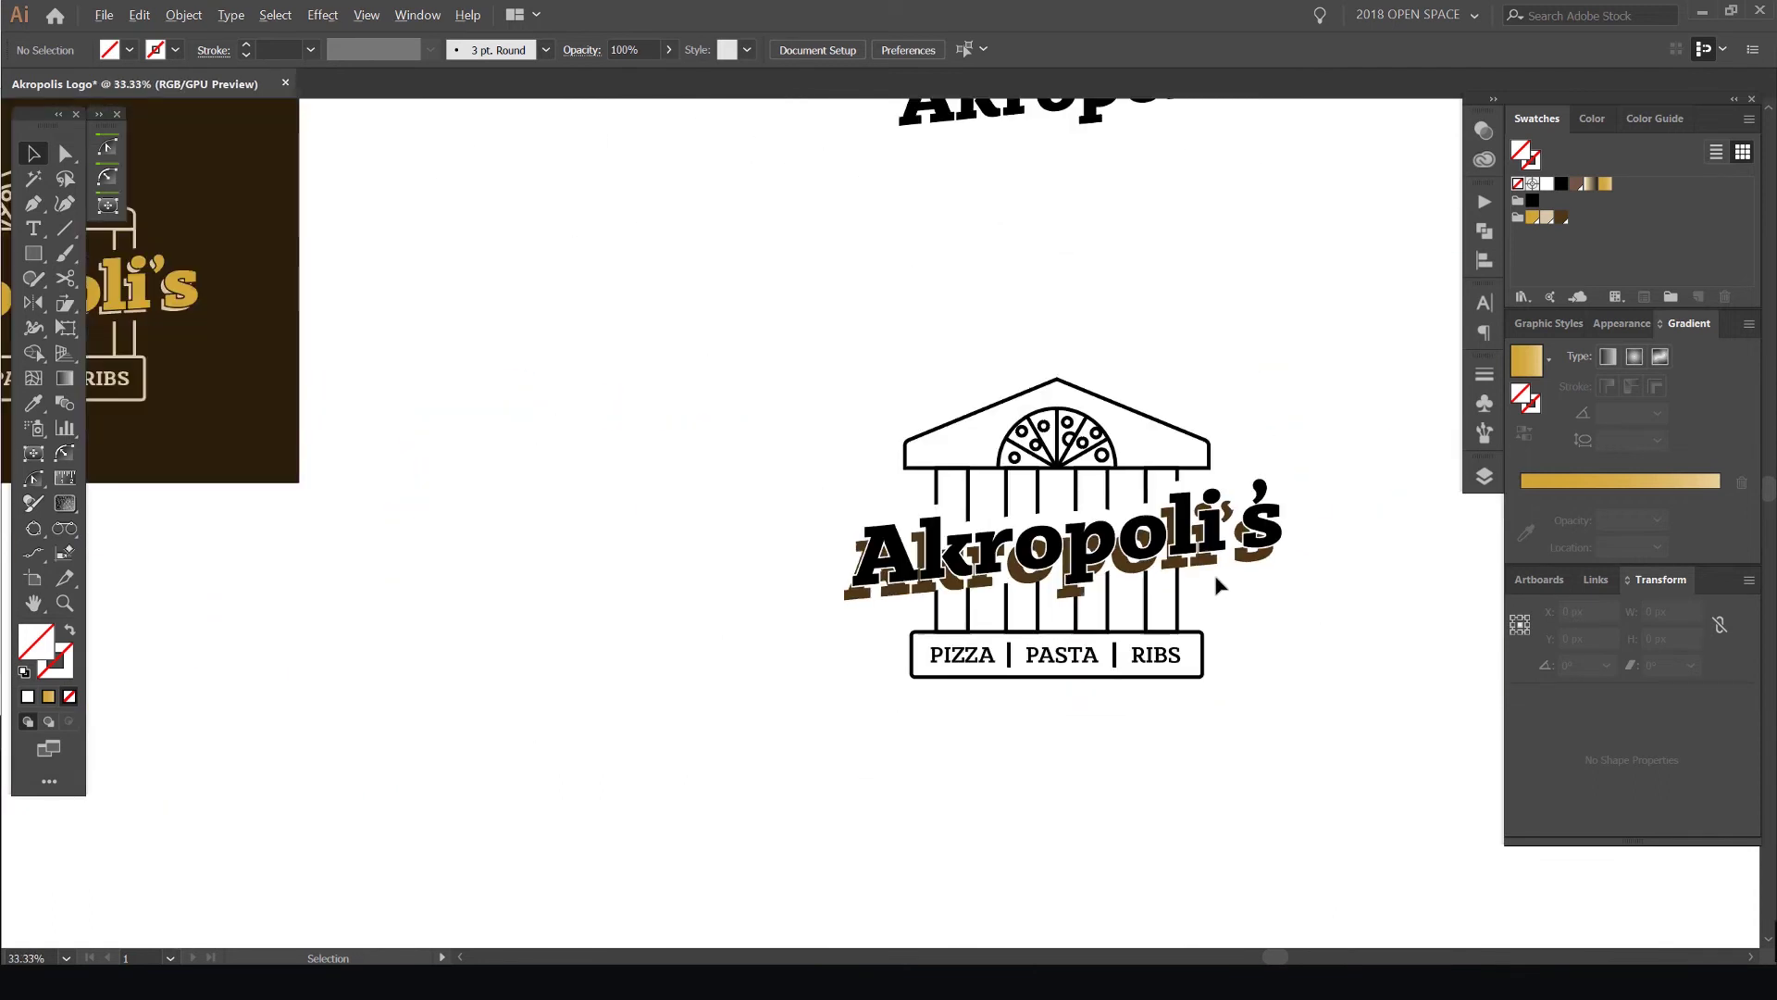
Select all pieces of the brown shadow with the Magic Wand, try nudging the shadow up, and undo the nudge
{"action": "scroll", "coordinate": [1143, 565], "scroll_direction": "up", "scroll_amount": 3}
{"action": "double_click", "coordinate": [1140, 572]}
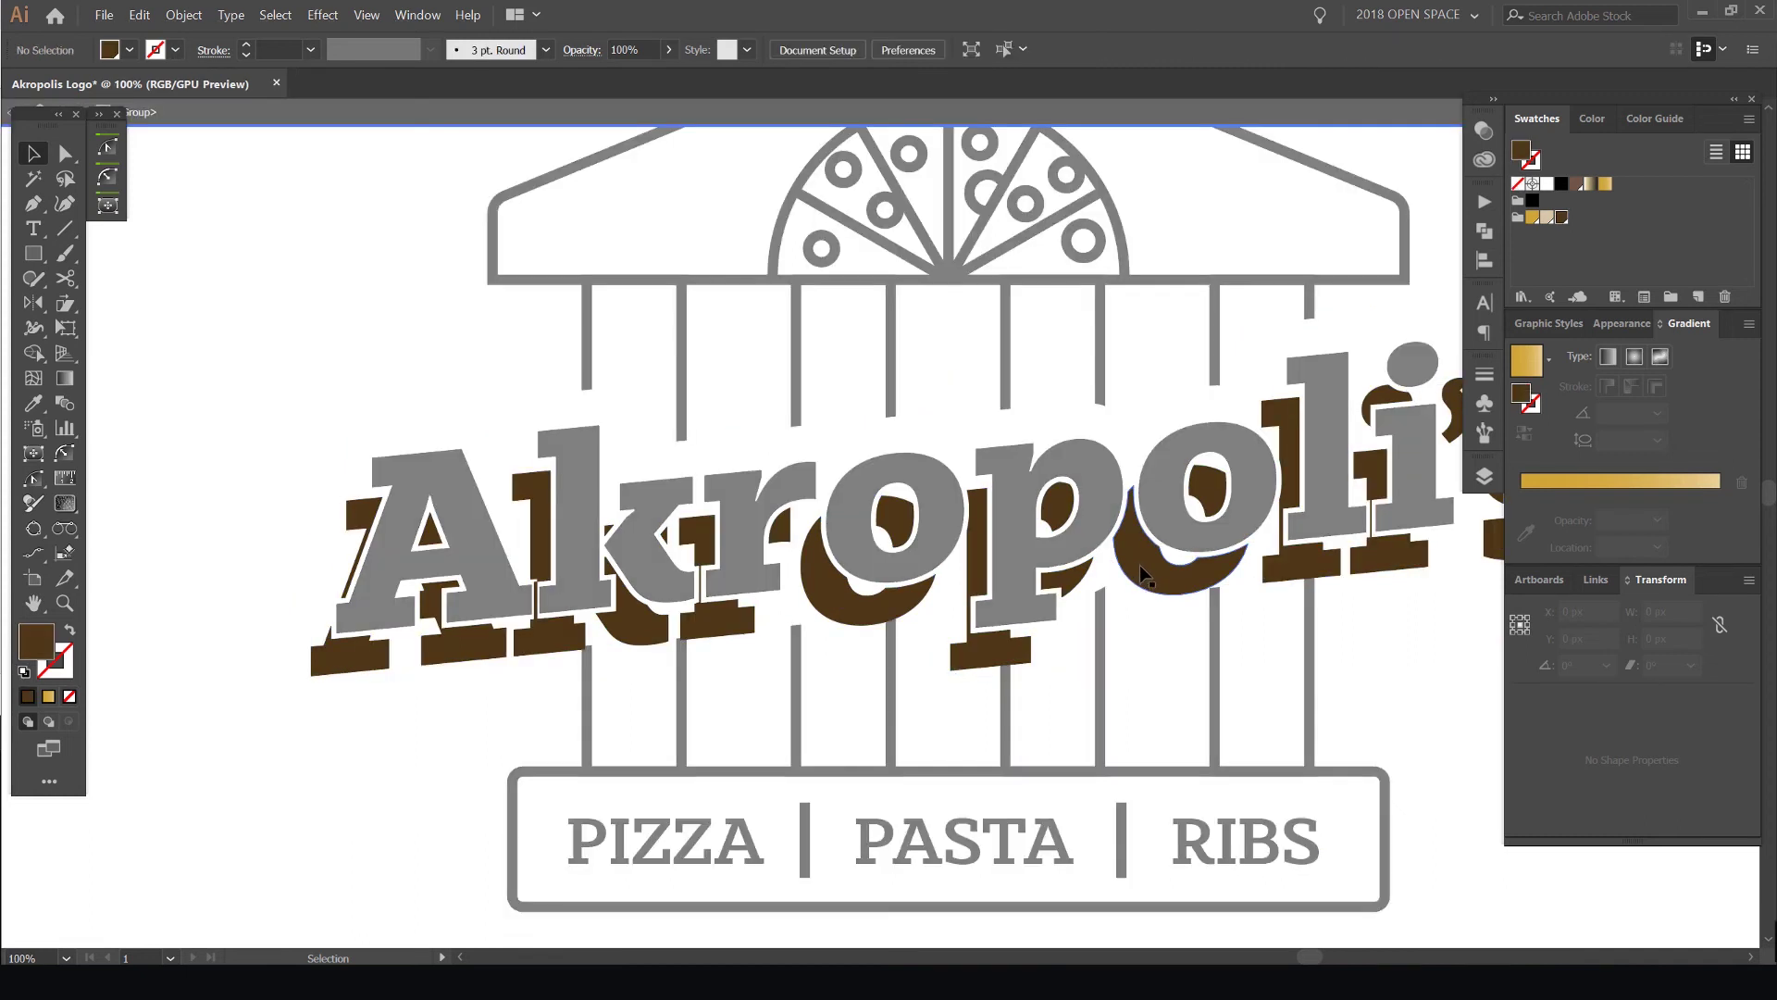
{"action": "scroll", "coordinate": [1136, 550], "scroll_direction": "down", "scroll_amount": 2}
{"action": "key", "text": "y"}
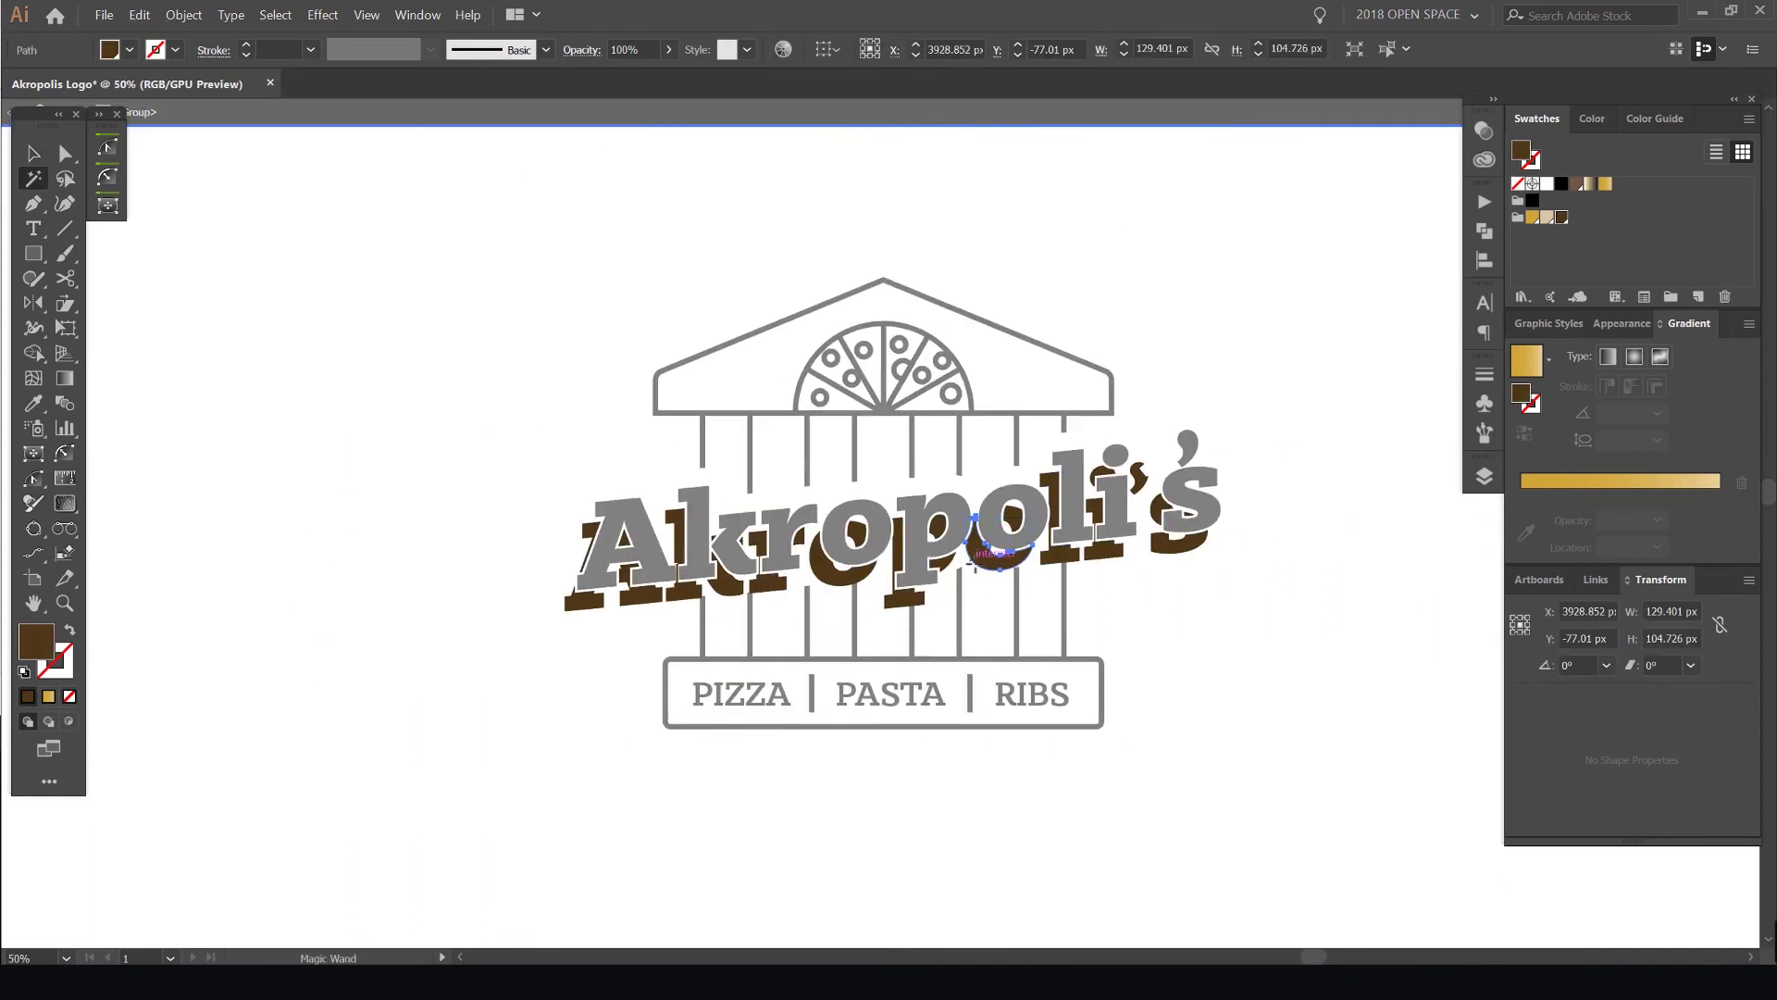
{"action": "left_click", "coordinate": [984, 562]}
{"action": "key", "text": "Escape"}
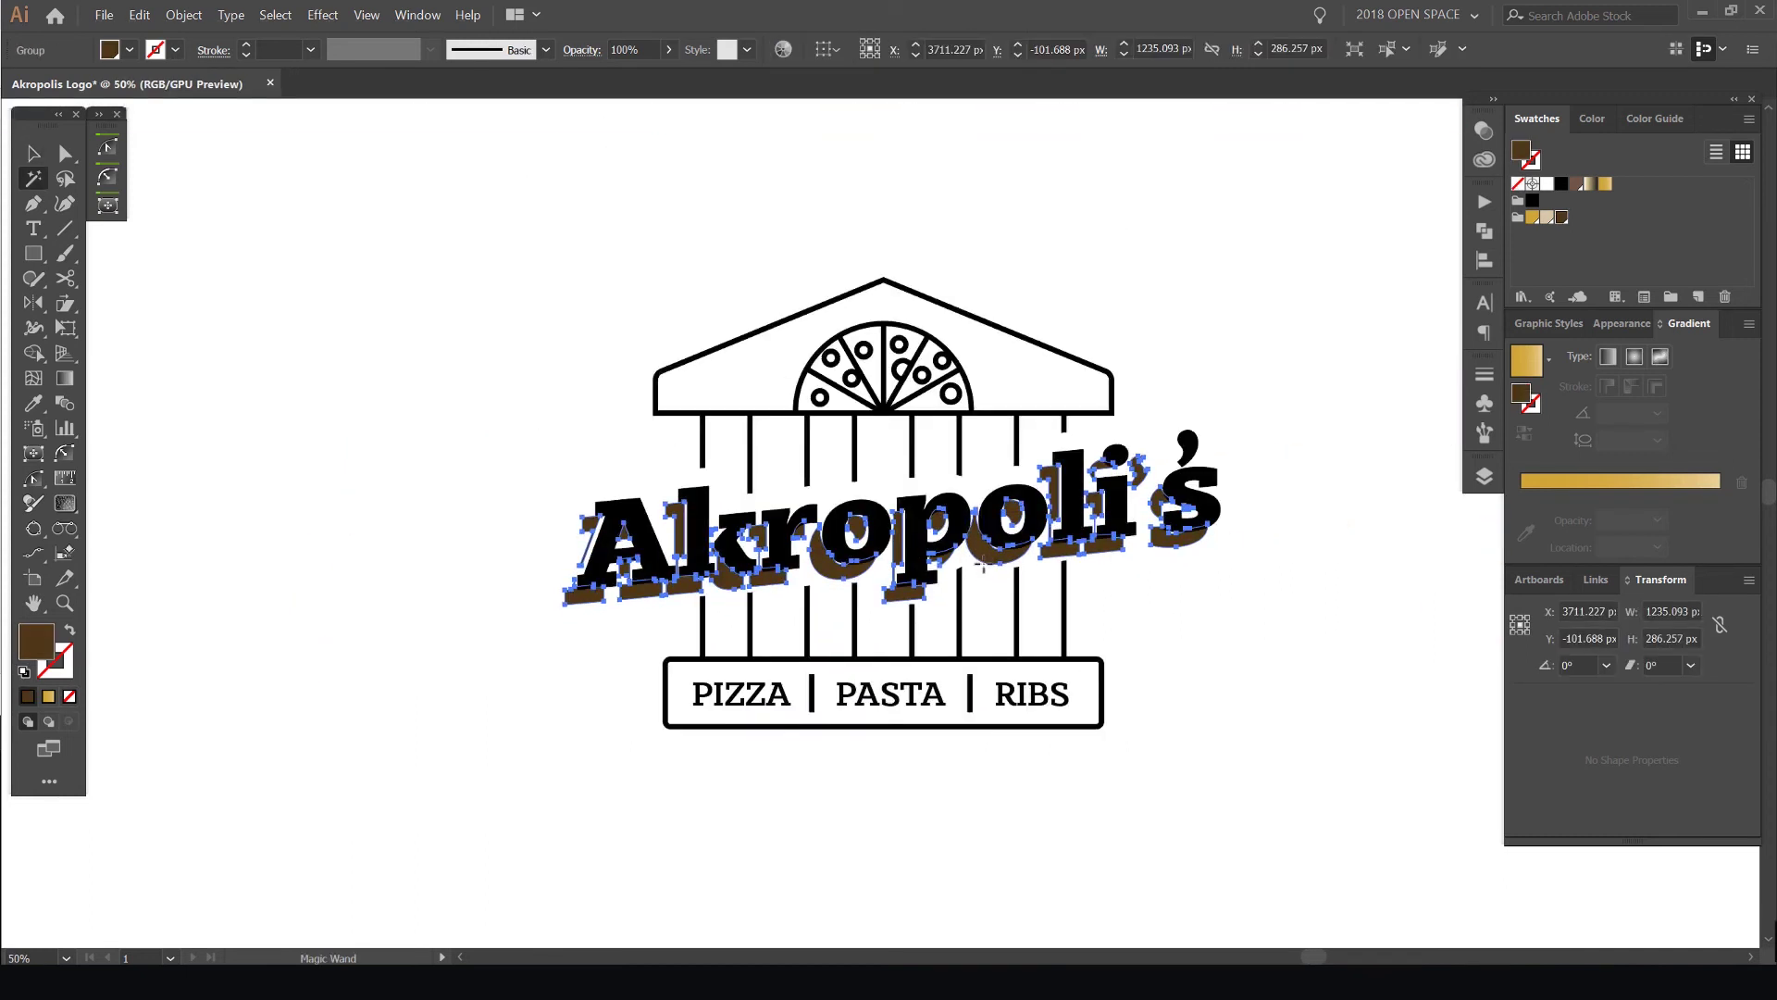
{"action": "key", "text": "ctrl+z"}
{"action": "key", "text": "ctrl+z"}
{"action": "key", "text": "ctrl+z"}
{"action": "key", "text": "ctrl+shift+z"}
{"action": "double_click", "coordinate": [1257, 580]}
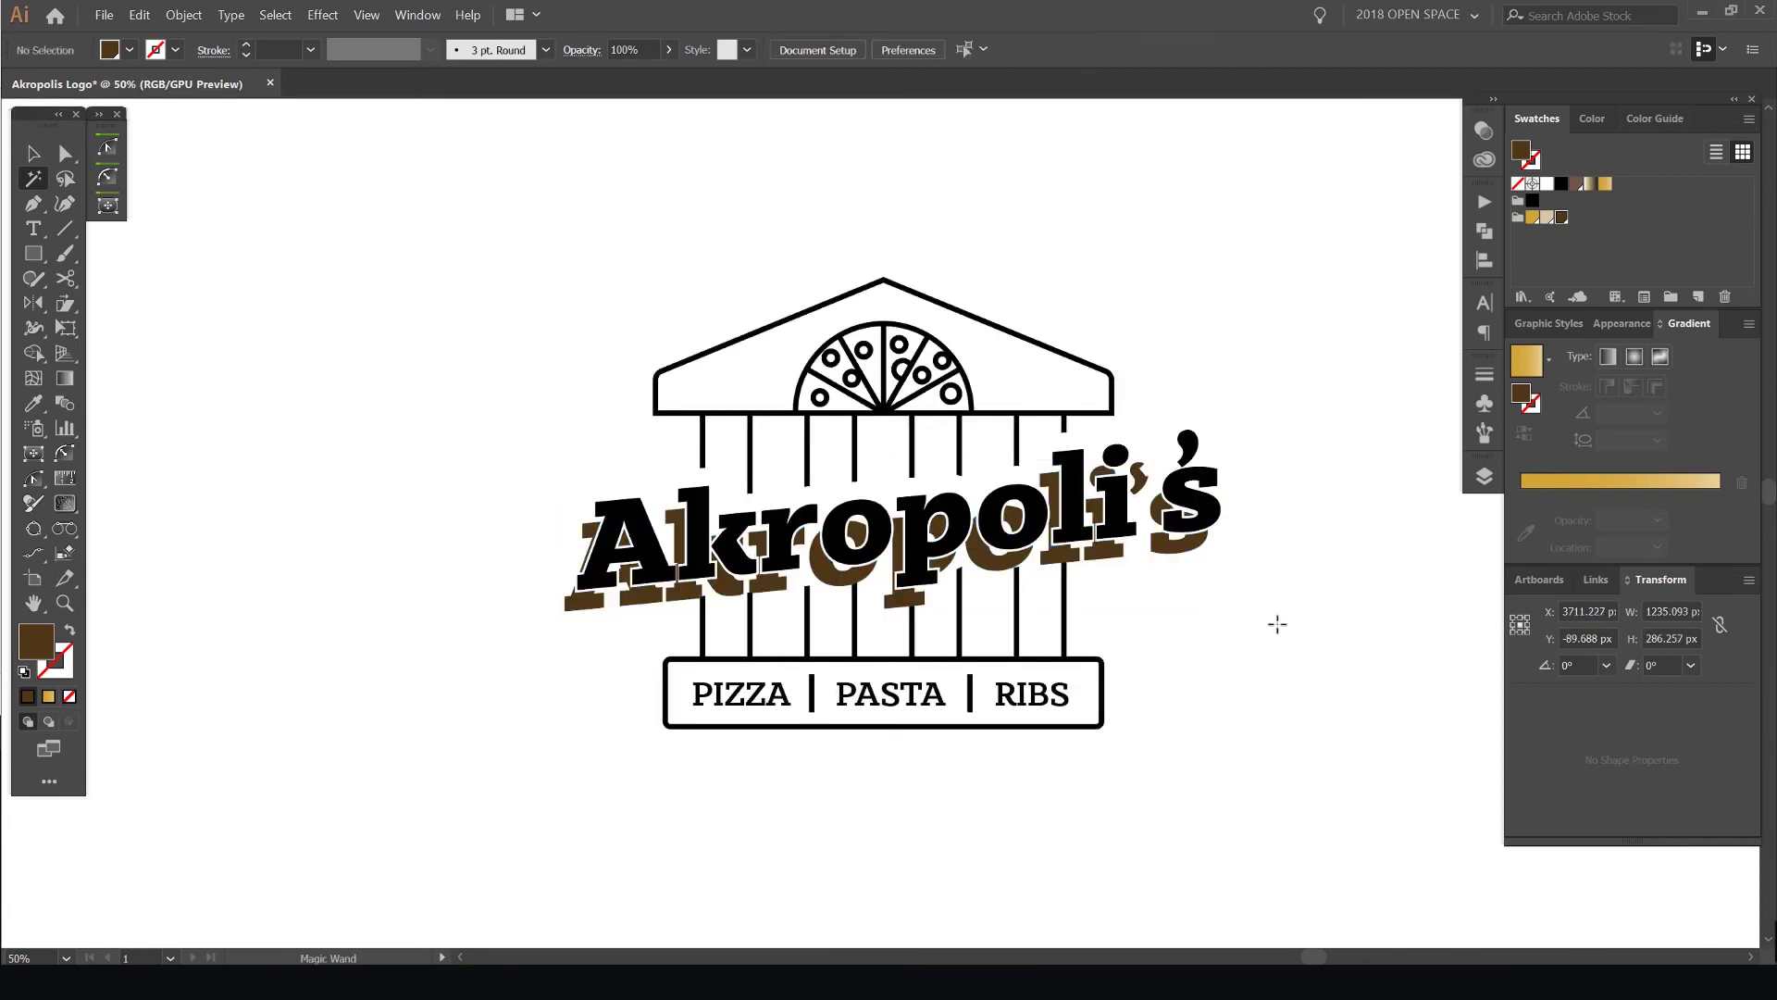
{"action": "scroll", "coordinate": [1168, 552], "scroll_direction": "down", "scroll_amount": 1}
{"action": "key", "text": "y"}
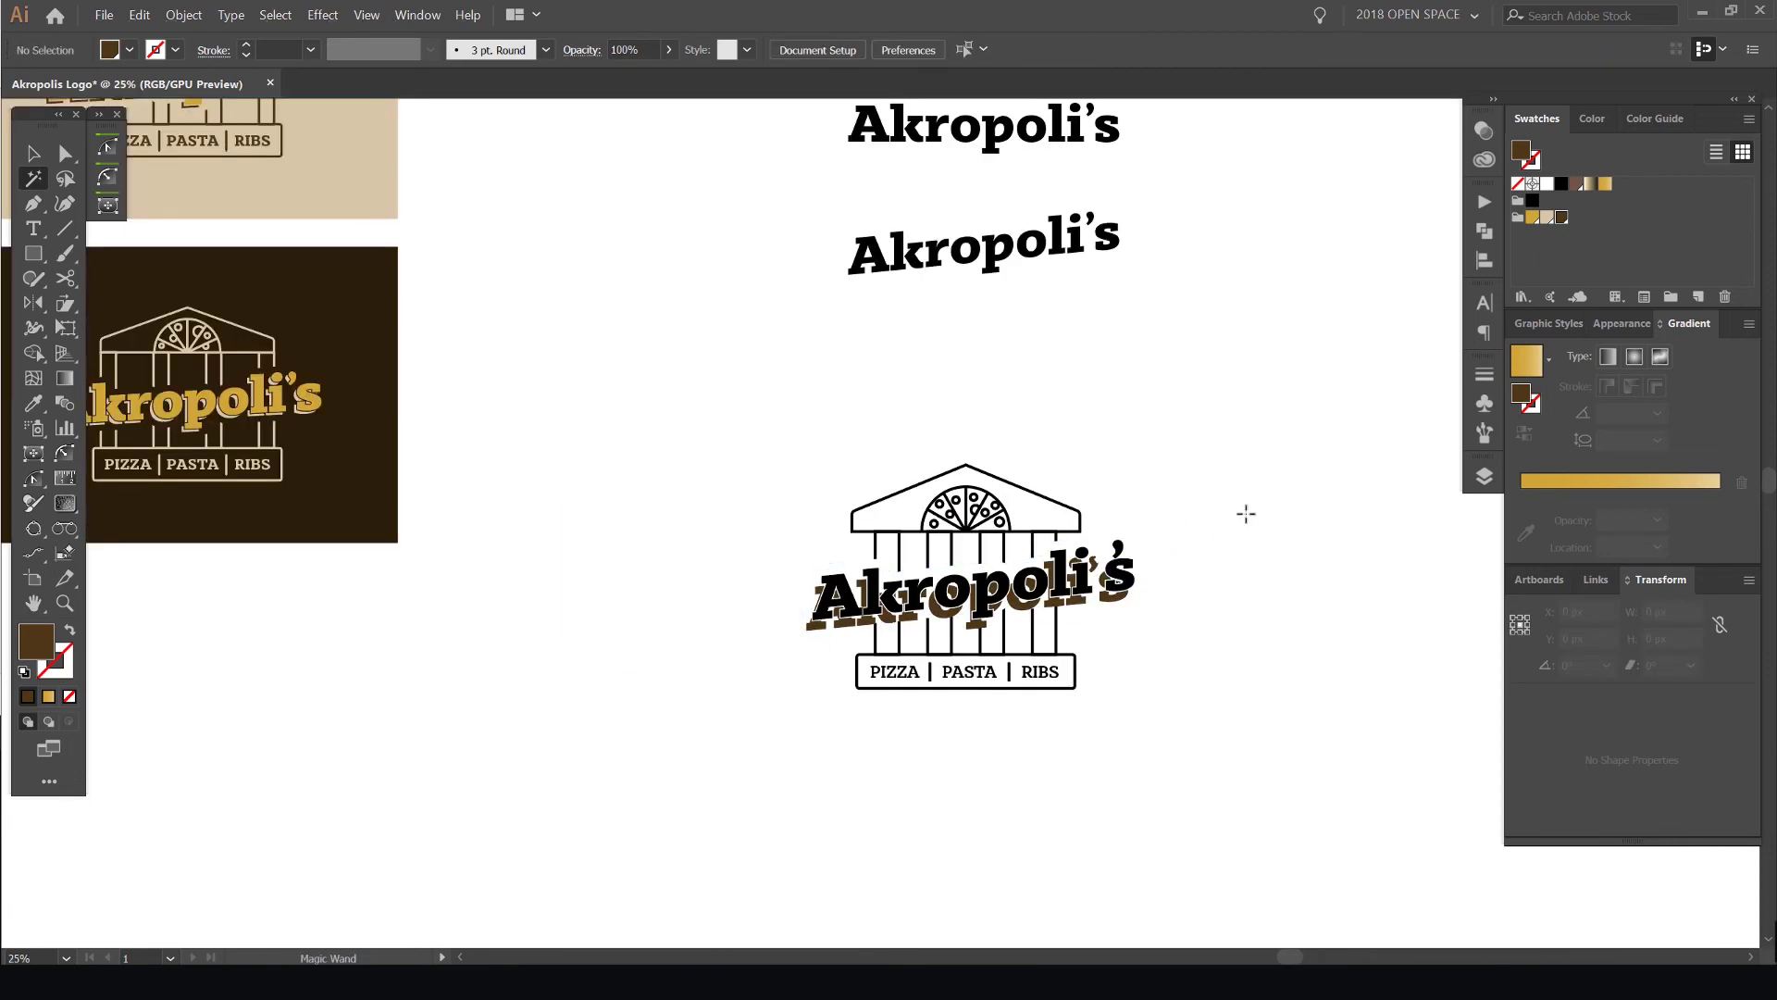
{"action": "scroll", "coordinate": [1145, 541], "scroll_direction": "up", "scroll_amount": 2}
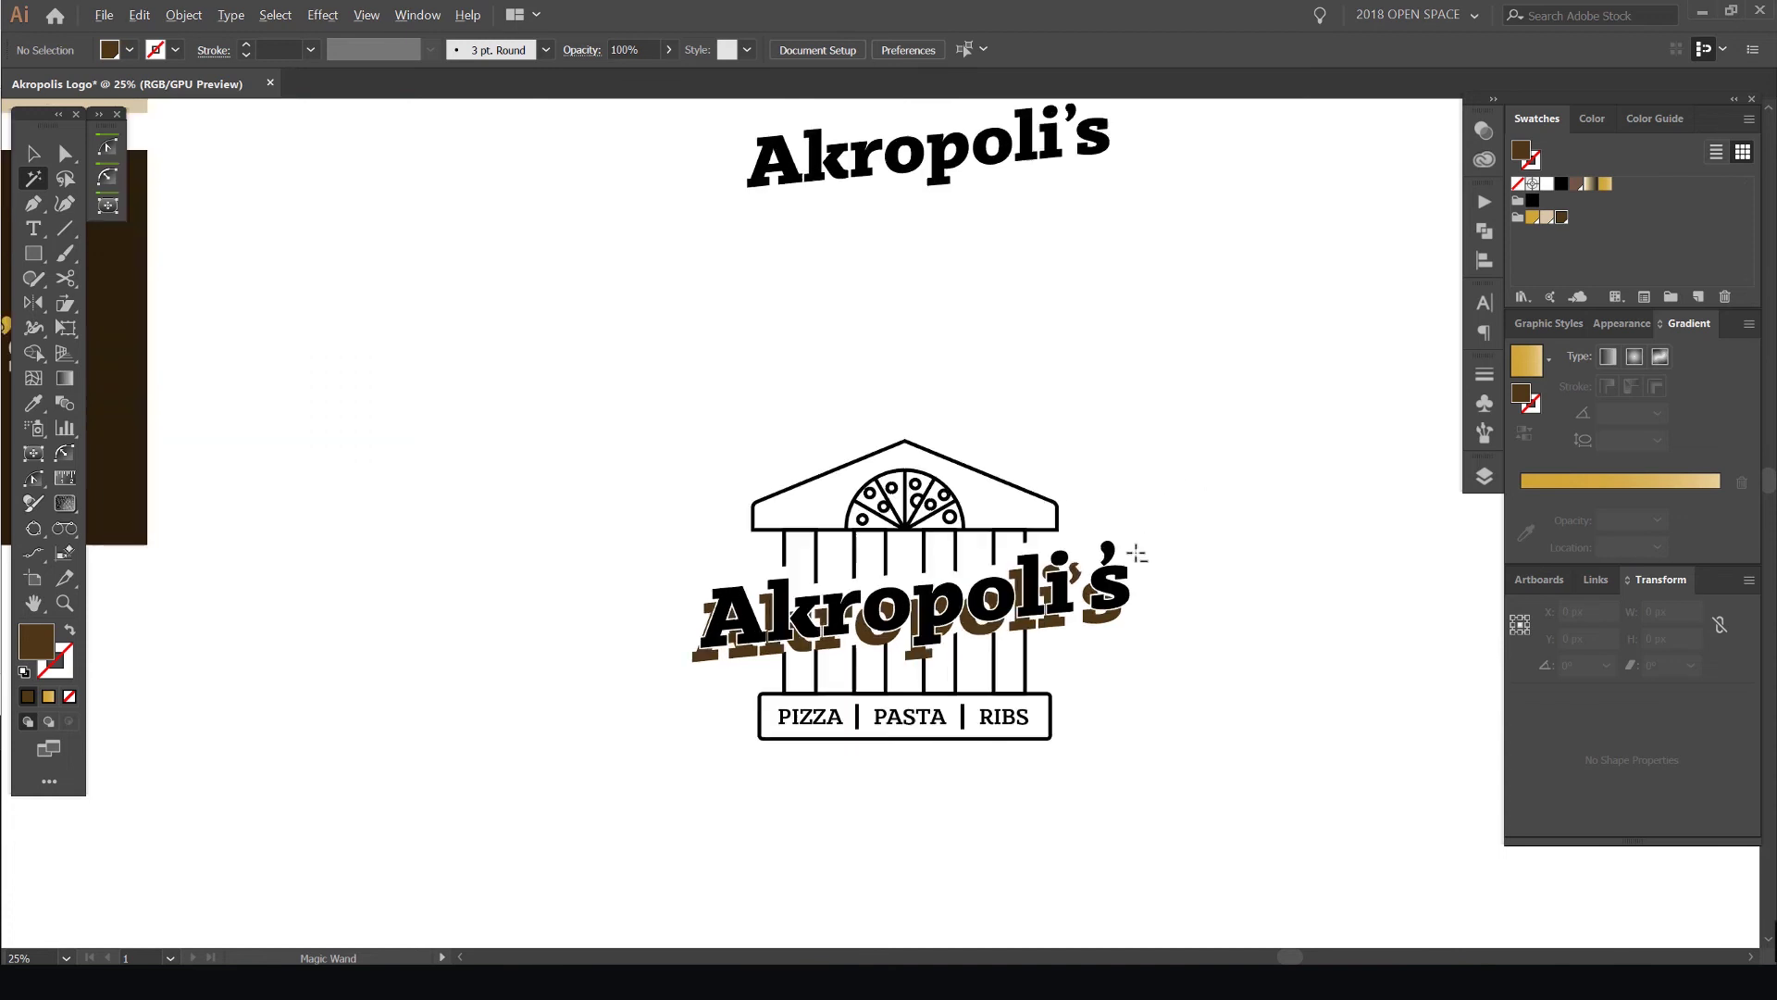
Add a beige background rectangle of 1794 x 1406 px around the temple logo and send it to the back
{"action": "key", "text": "v"}
{"action": "left_click_drag", "start_coordinate": [1132, 492], "coordinate": [1185, 370]}
{"action": "scroll", "coordinate": [1185, 370], "scroll_direction": "down", "scroll_amount": 3}
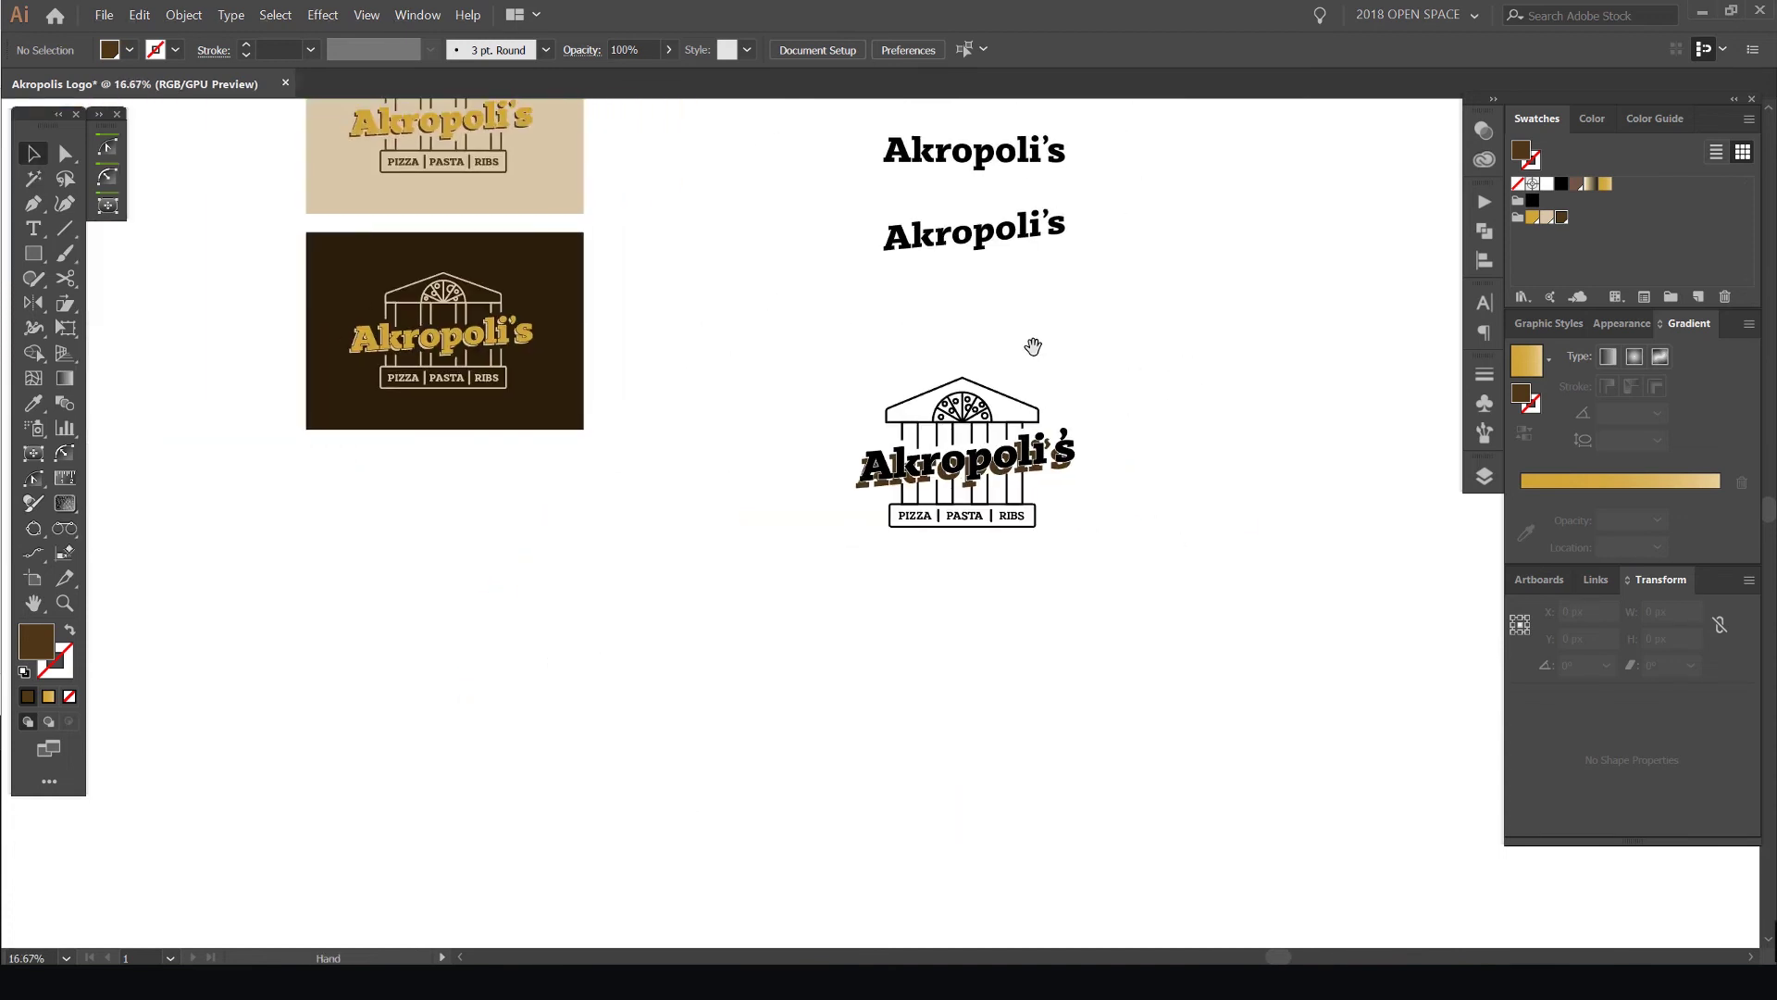
{"action": "scroll", "coordinate": [1033, 346], "scroll_direction": "up", "scroll_amount": 2}
{"action": "left_click_drag", "start_coordinate": [987, 349], "coordinate": [951, 236]}
{"action": "mouse_move", "coordinate": [564, 235]}
{"action": "left_mouse_down"}
{"action": "mouse_move", "coordinate": [781, 682]}
{"action": "mouse_move", "coordinate": [1158, 734]}
{"action": "mouse_move", "coordinate": [1187, 721]}
{"action": "left_mouse_up"}
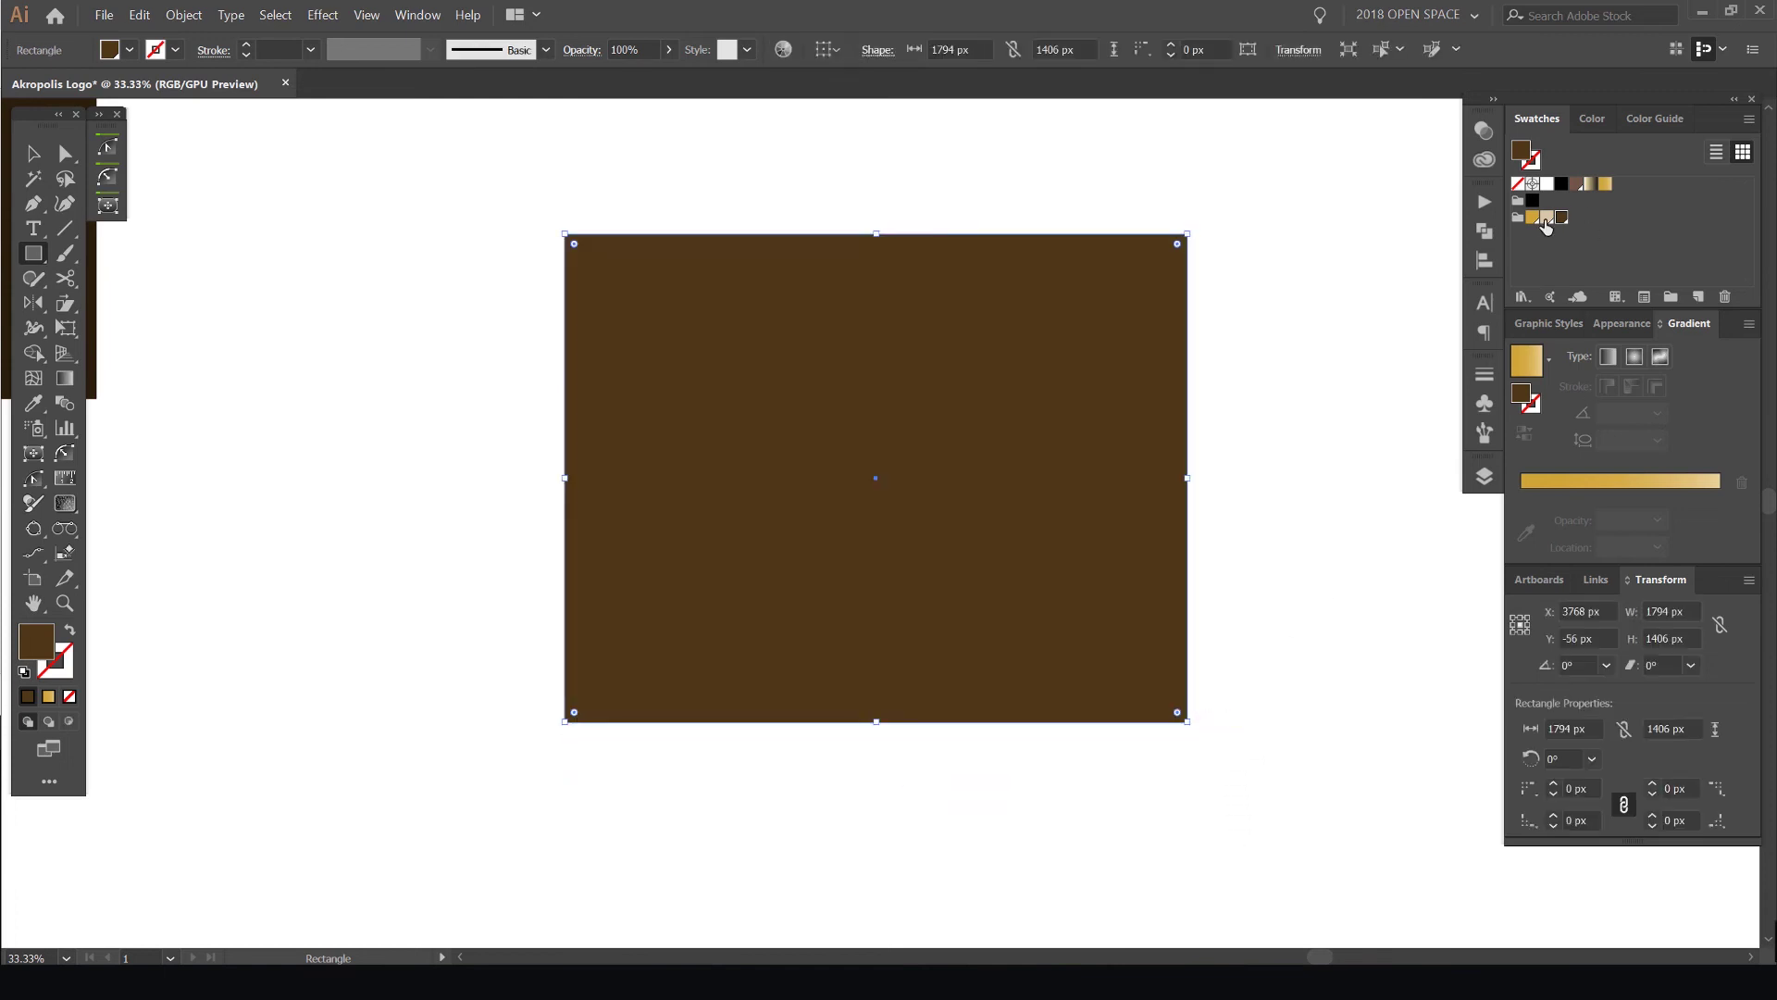
{"action": "left_click", "coordinate": [1546, 219]}
{"action": "key", "text": "ctrl+shift+bracketleft"}
{"action": "key", "text": "ctrl+shift+a"}
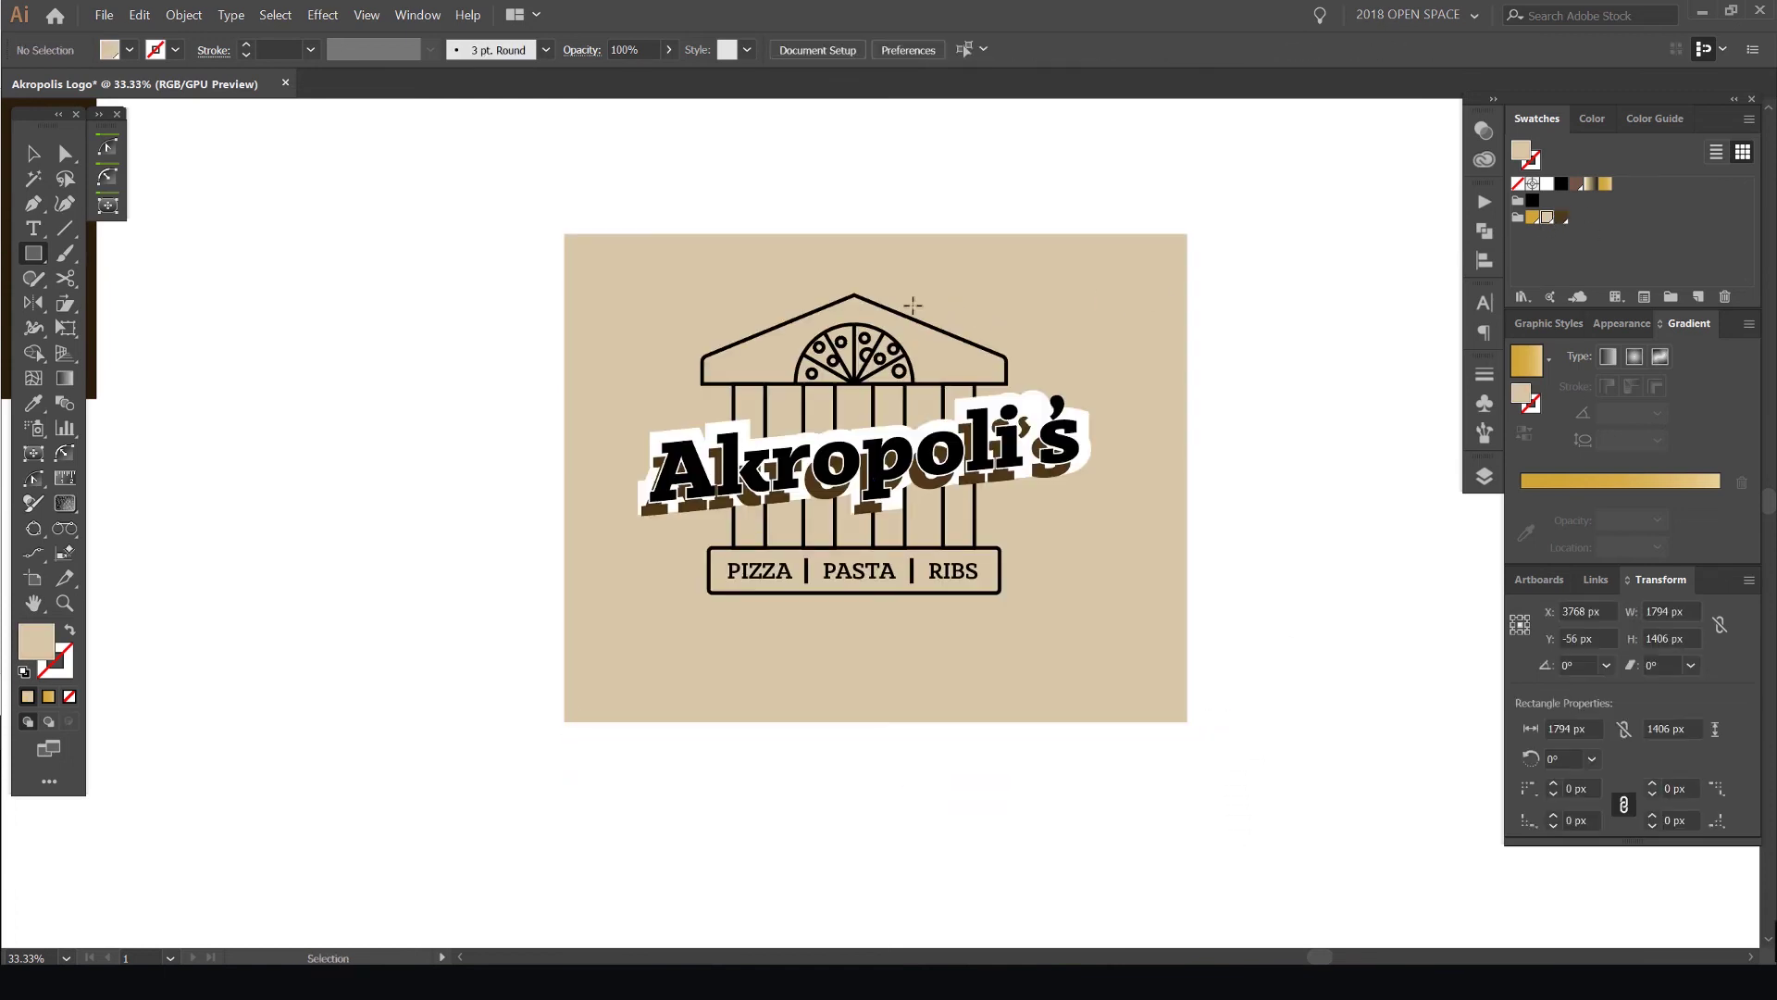
Look through the colour themes saved in the current library for a palette that suits the logo
{"action": "key", "text": "v"}
{"action": "left_click_drag", "start_coordinate": [1144, 304], "coordinate": [1123, 271]}
{"action": "scroll", "coordinate": [1101, 278], "scroll_direction": "up", "scroll_amount": 1}
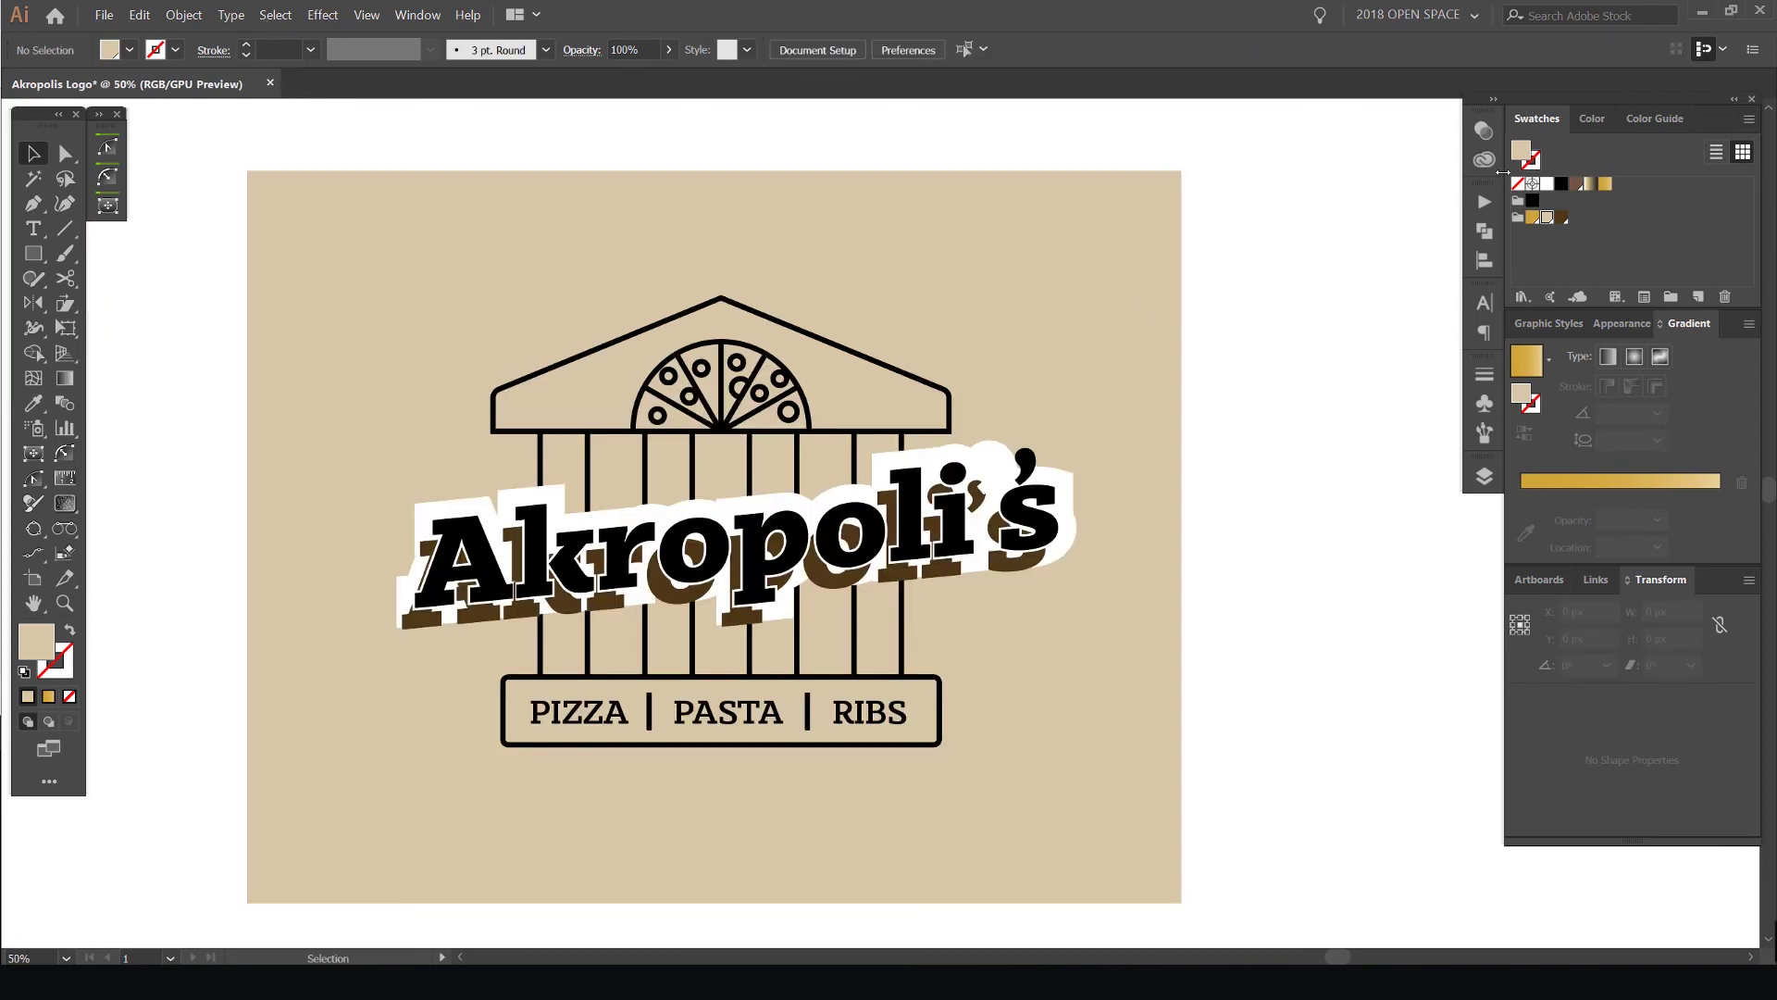
{"action": "left_click", "coordinate": [1484, 160]}
{"action": "scroll", "coordinate": [1398, 280], "scroll_direction": "up", "scroll_amount": 10}
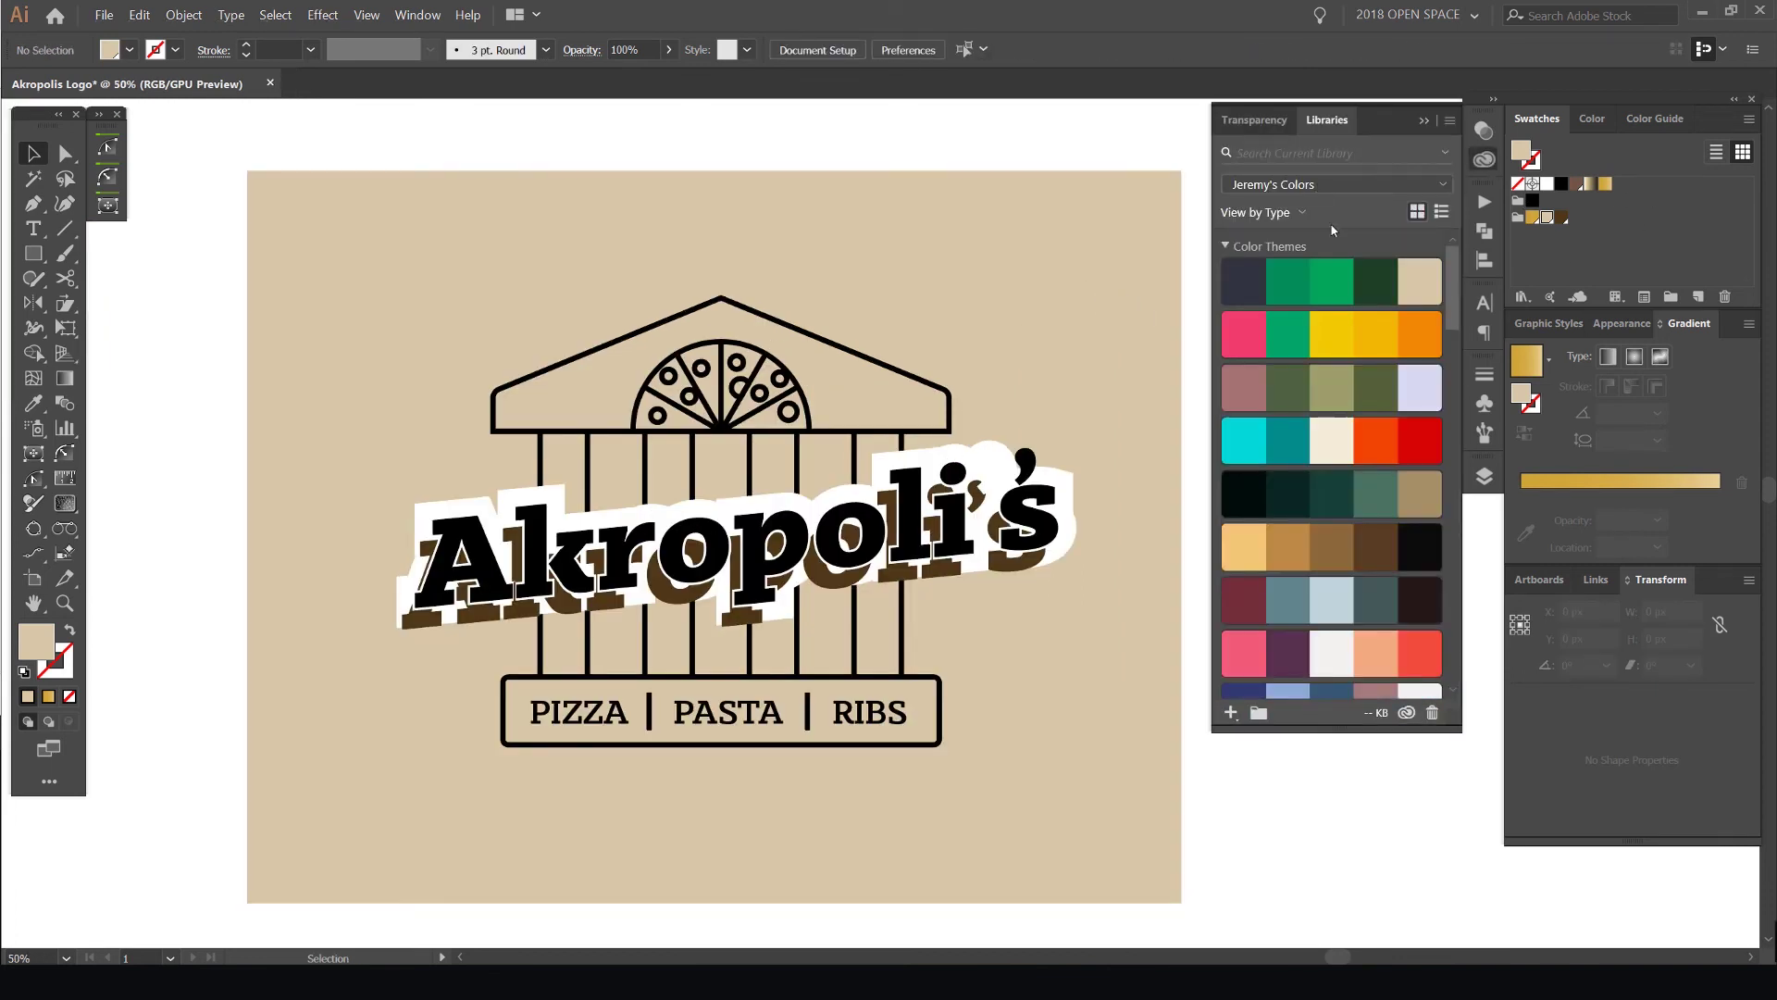
{"action": "scroll", "coordinate": [1365, 407], "scroll_direction": "down", "scroll_amount": 10}
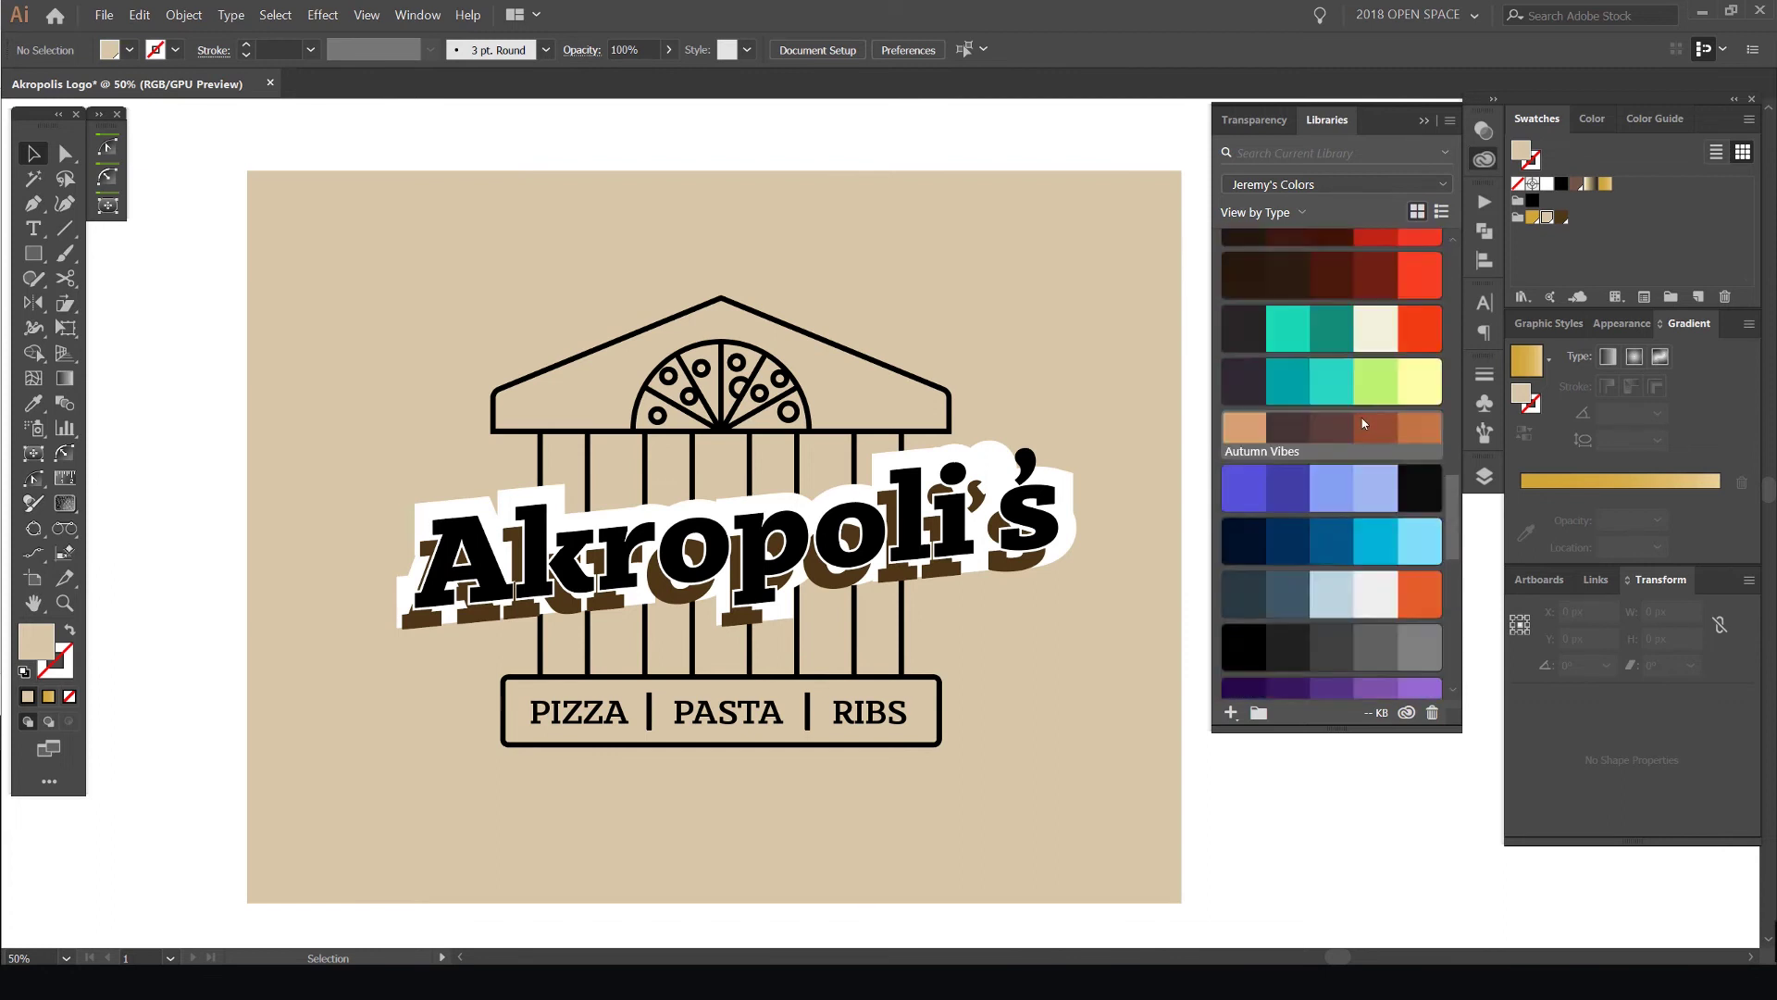
{"action": "scroll", "coordinate": [1363, 418], "scroll_direction": "up", "scroll_amount": 8}
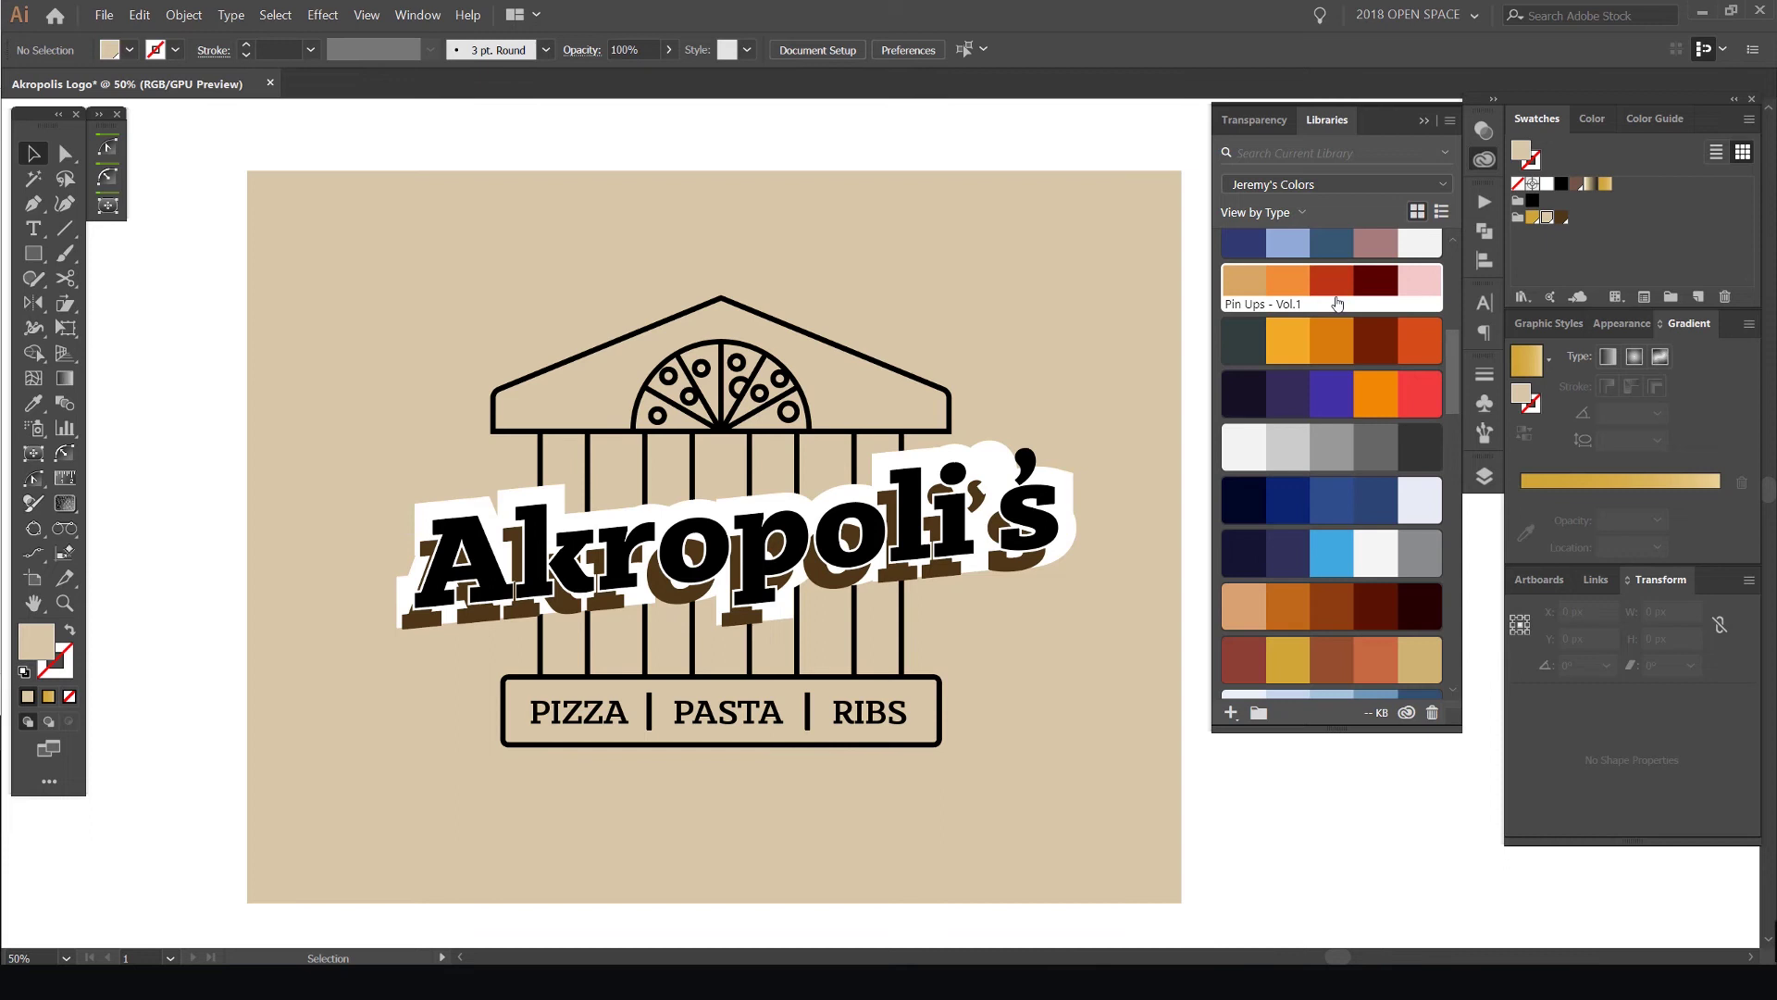
{"action": "scroll", "coordinate": [1336, 302], "scroll_direction": "up", "scroll_amount": 6}
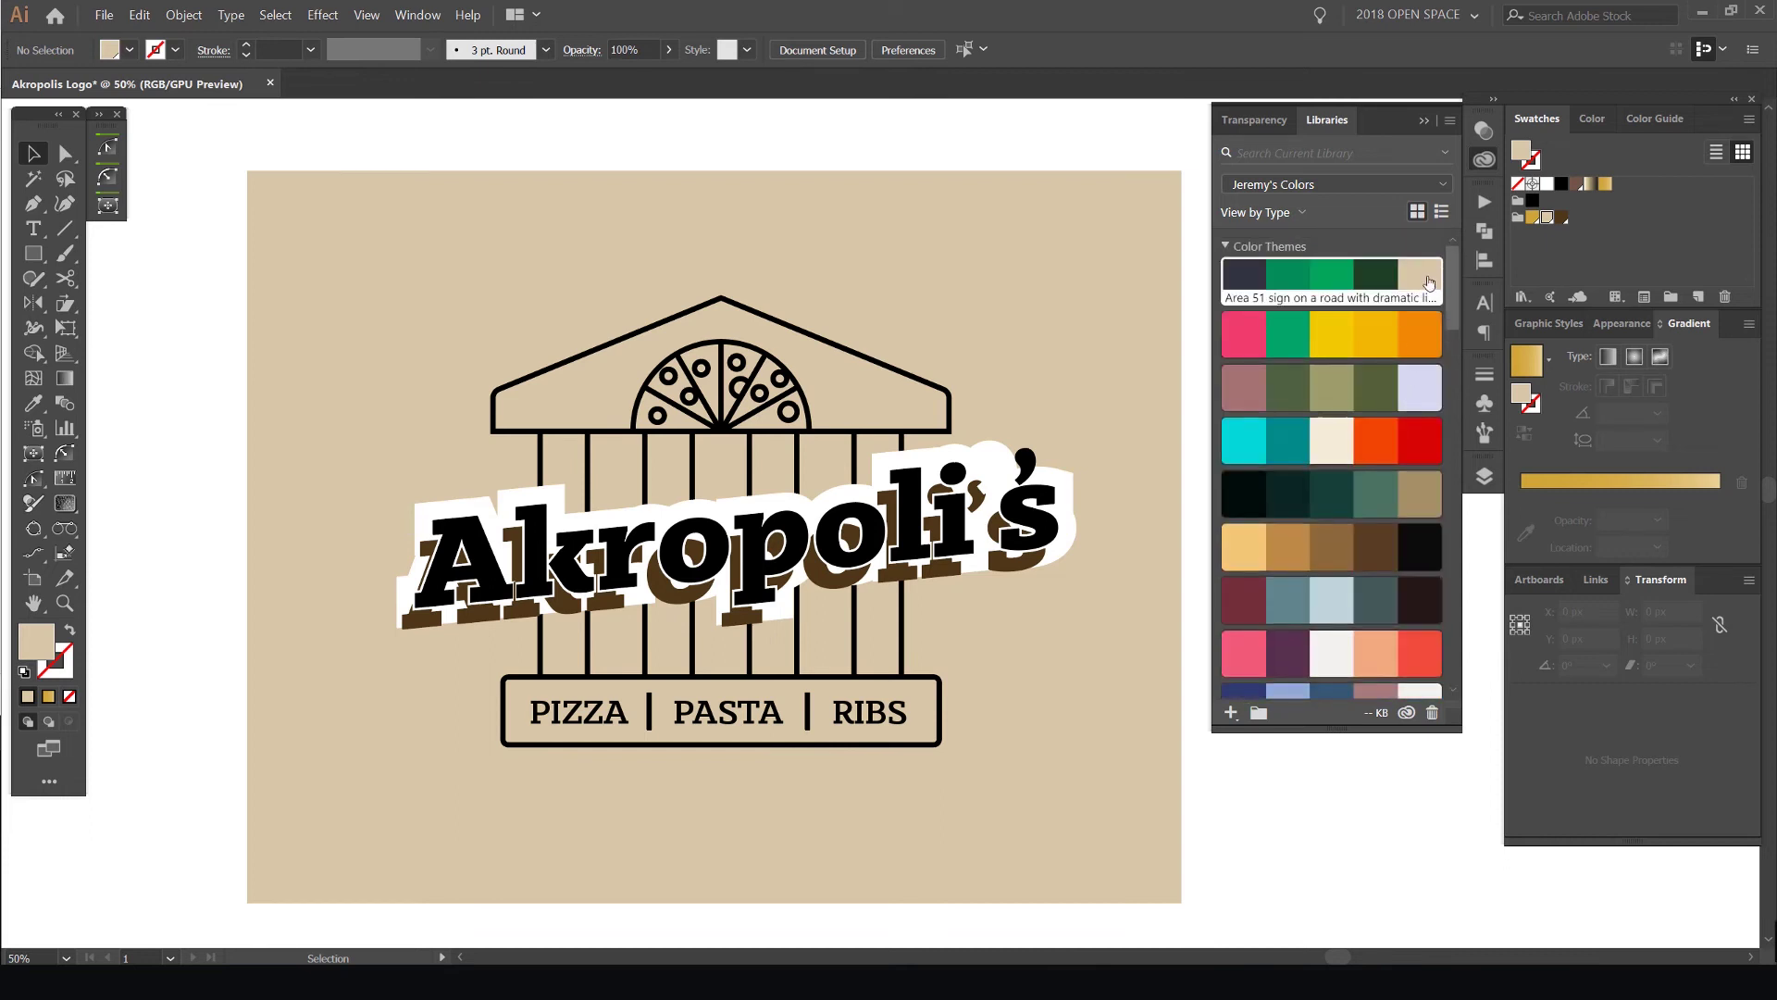
{"action": "left_click", "coordinate": [1270, 186]}
{"action": "key", "text": "space"}
{"action": "left_click_drag", "start_coordinate": [843, 453], "coordinate": [994, 391]}
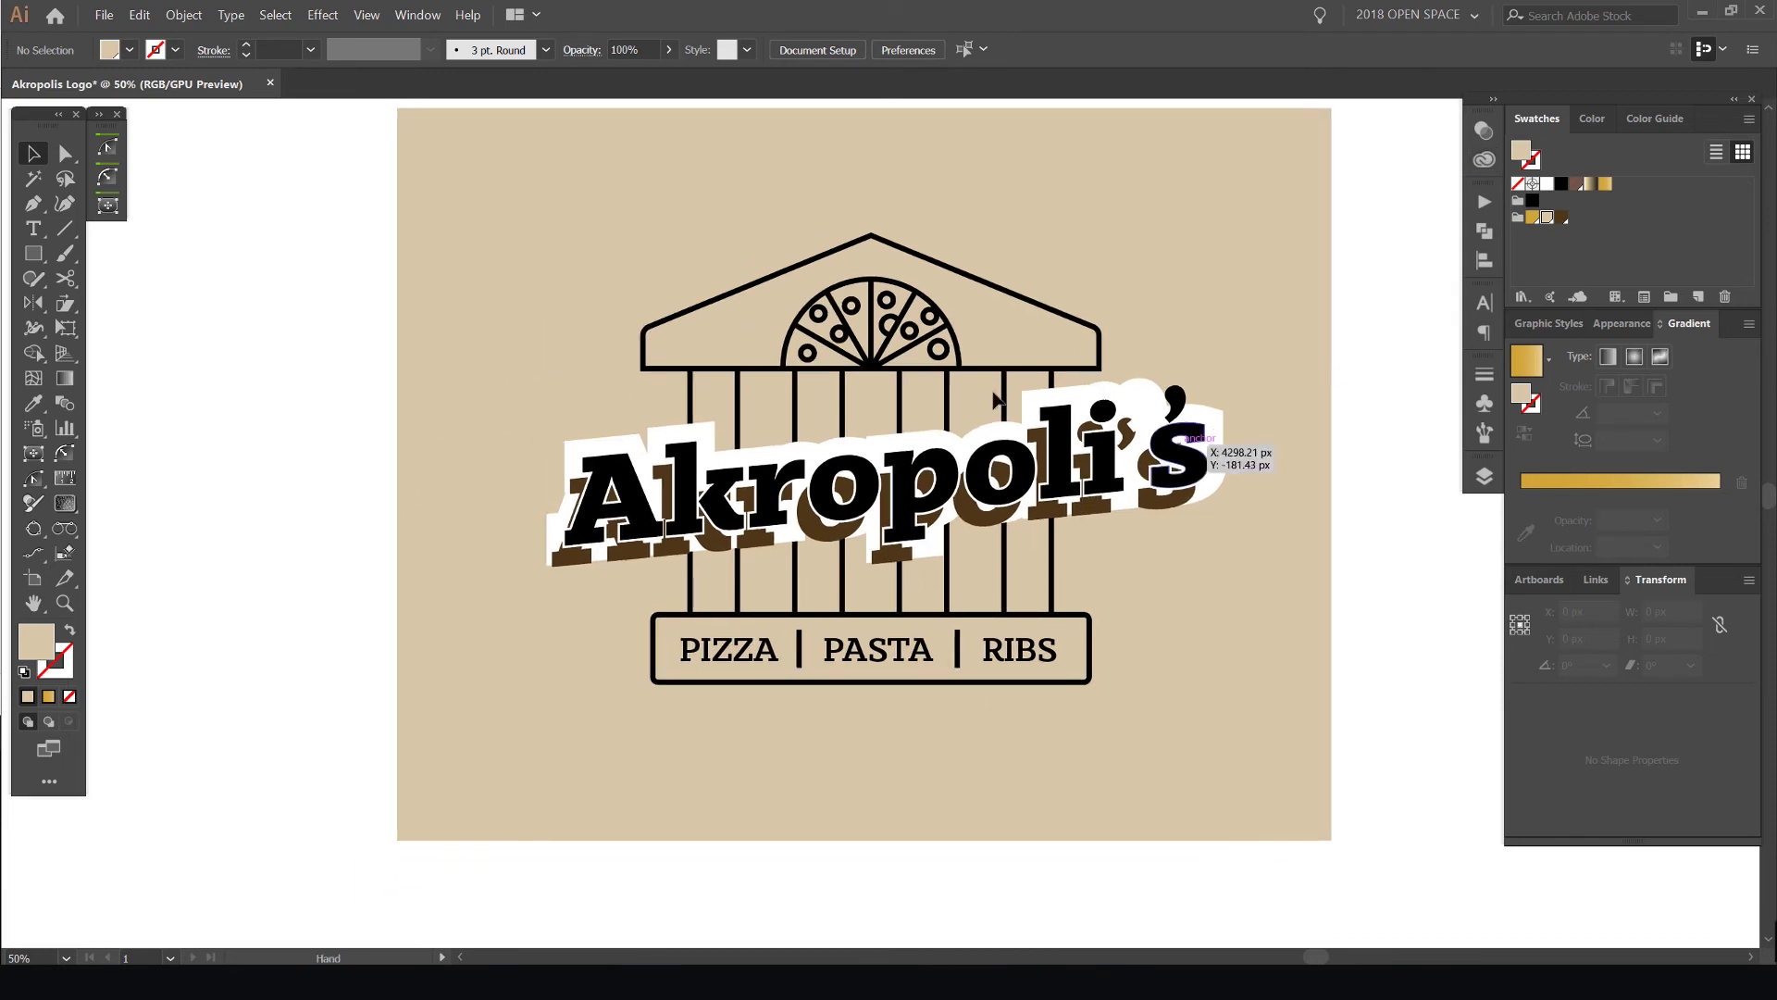
Fill the white backing shape around the wordmark with the same beige as the background
{"action": "left_click", "coordinate": [1211, 416]}
{"action": "scroll", "coordinate": [1299, 390], "scroll_direction": "up", "scroll_amount": 2}
{"action": "scroll", "coordinate": [882, 396], "scroll_direction": "down", "scroll_amount": 2}
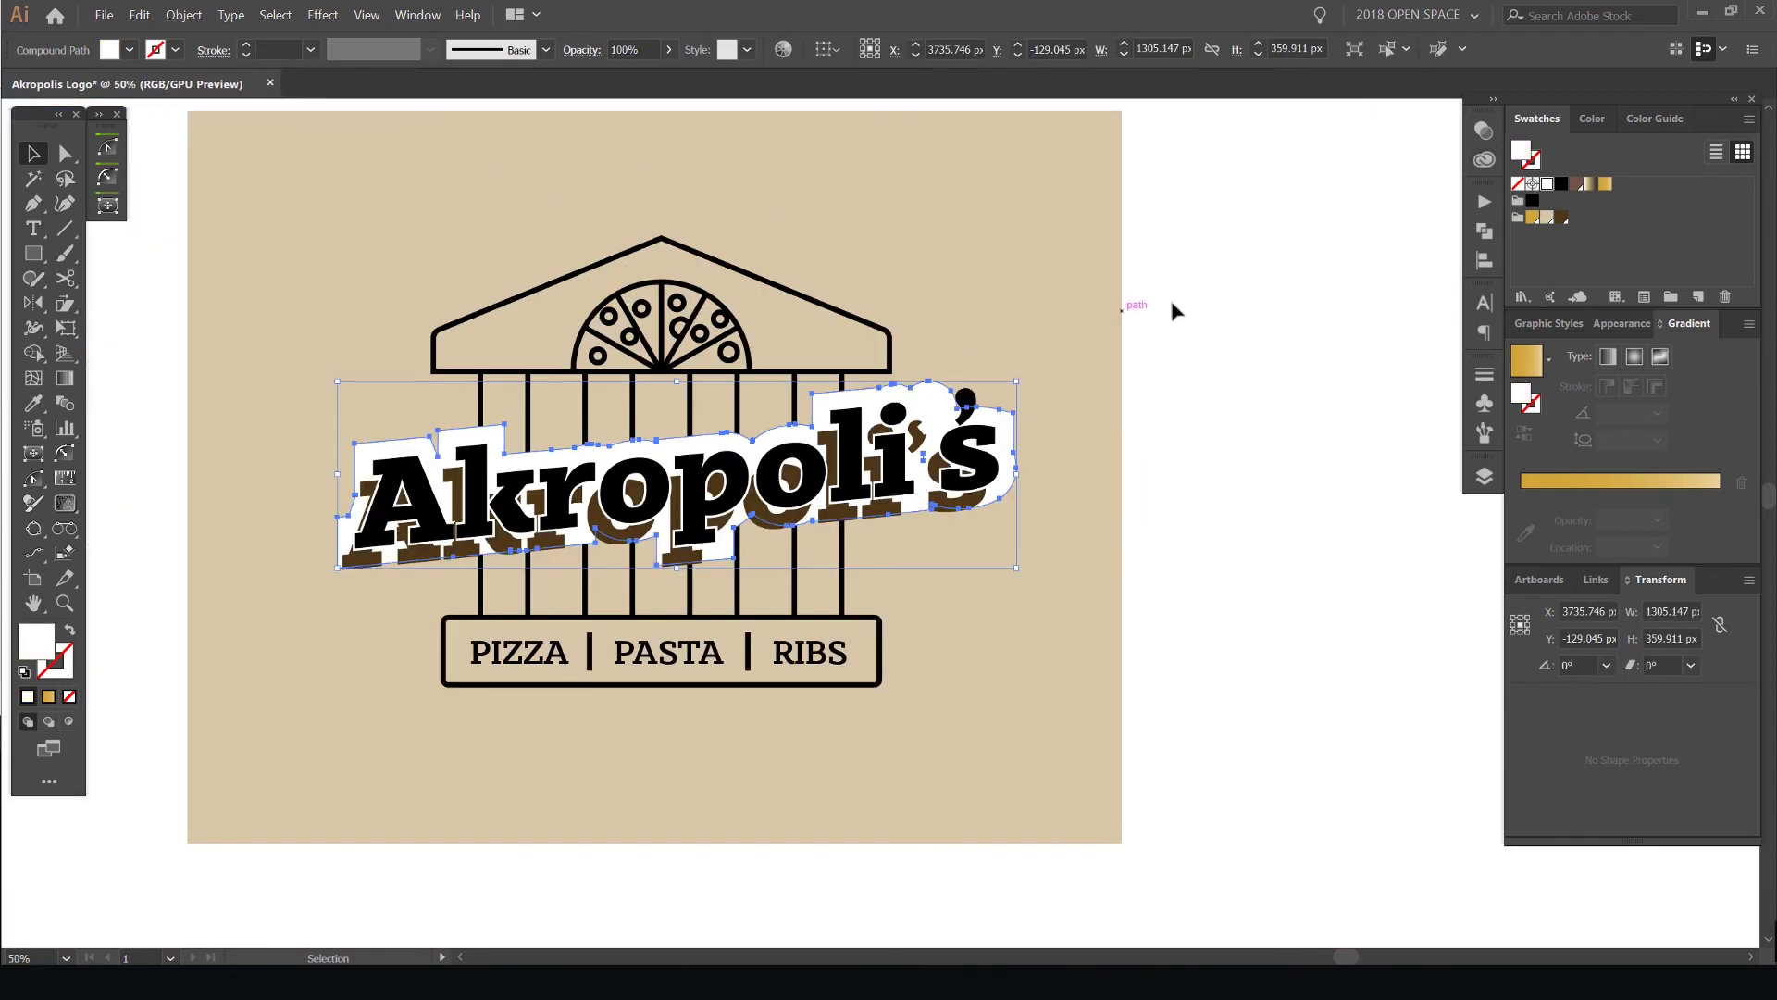
{"action": "left_click", "coordinate": [1174, 309]}
{"action": "scroll", "coordinate": [891, 396], "scroll_direction": "up", "scroll_amount": 3}
{"action": "left_click", "coordinate": [1022, 392]}
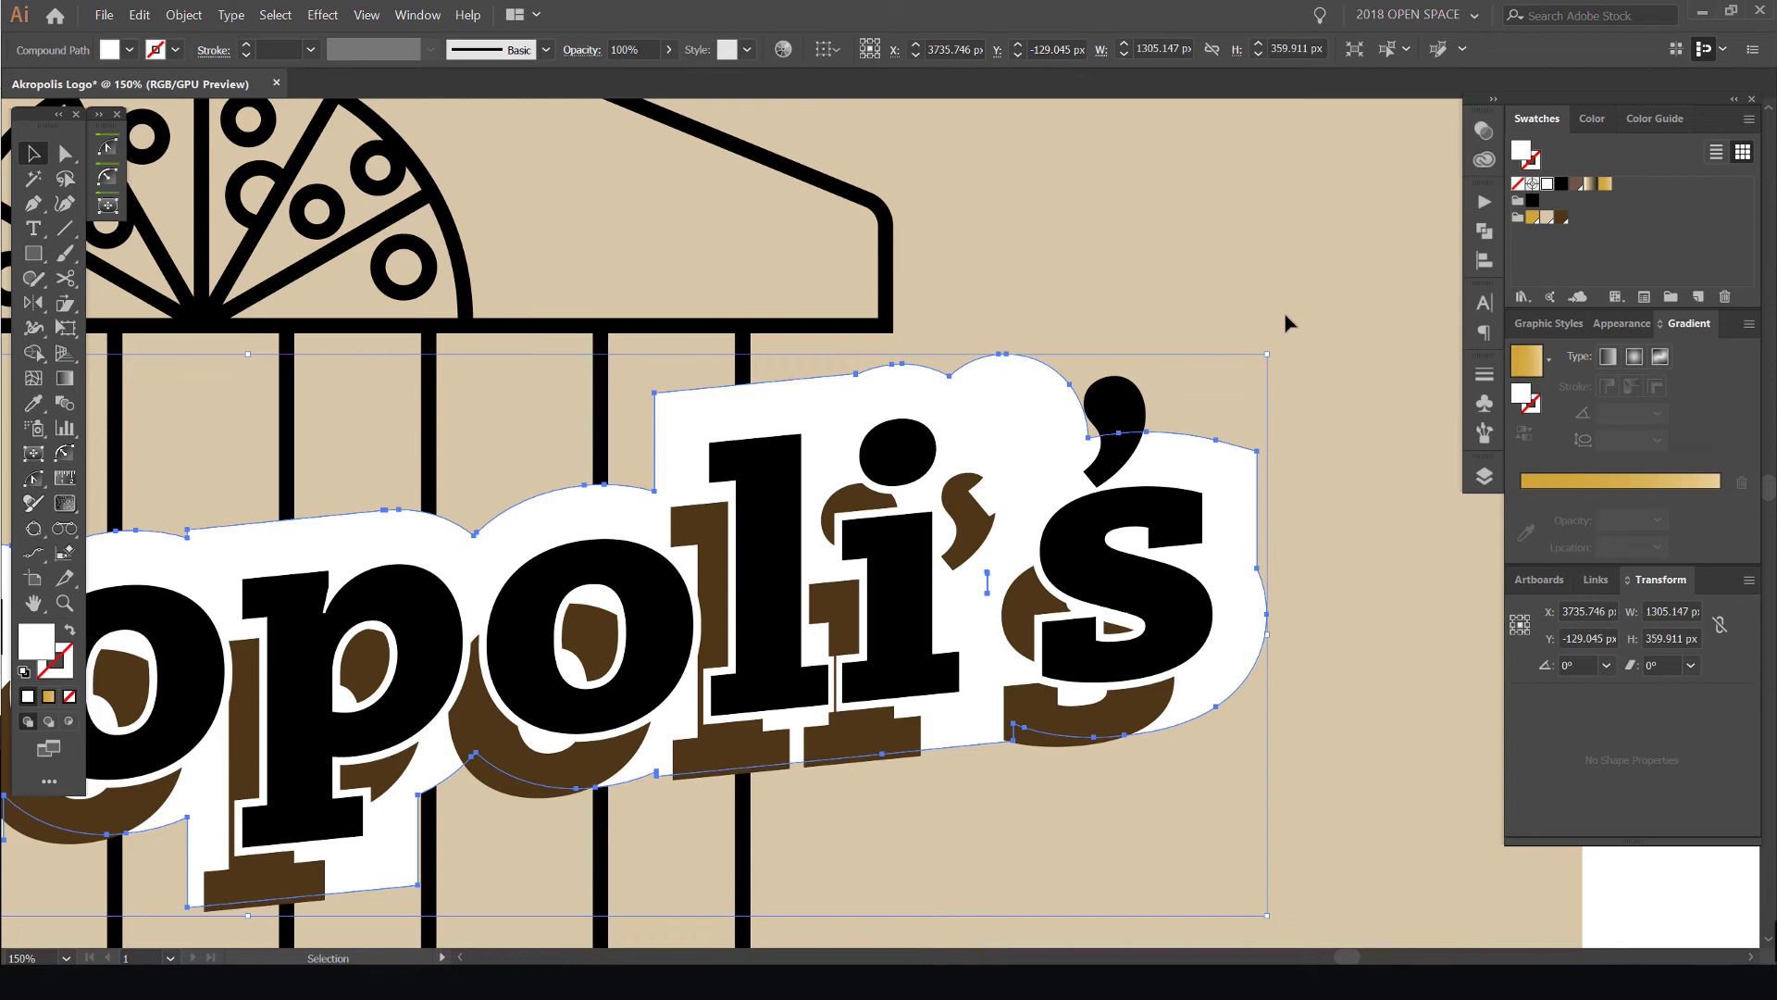
{"action": "left_click", "coordinate": [1555, 219]}
{"action": "left_click", "coordinate": [1151, 238]}
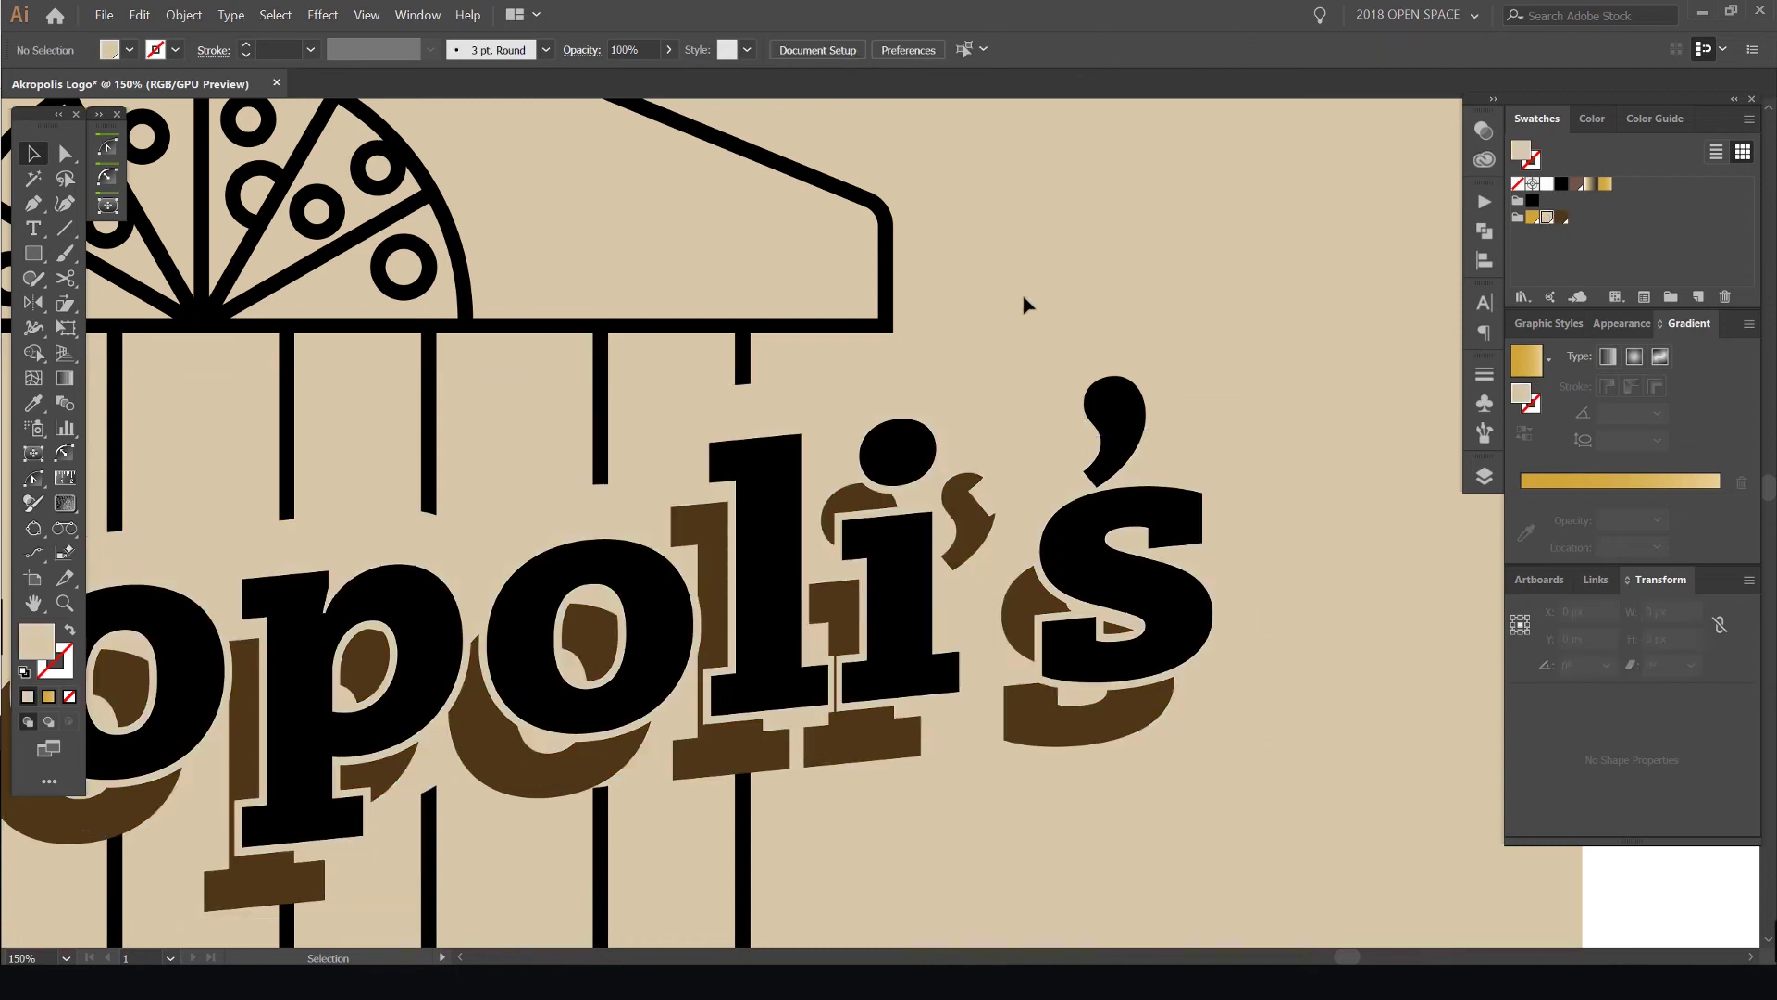
Select all the black front letters and the apostrophe of the Akropoli's wordmark and group them
{"action": "scroll", "coordinate": [1024, 301], "scroll_direction": "down", "scroll_amount": 1}
{"action": "left_click_drag", "start_coordinate": [817, 519], "coordinate": [1118, 403]}
{"action": "double_click", "coordinate": [1153, 365]}
{"action": "double_click", "coordinate": [1287, 253]}
{"action": "left_click", "coordinate": [1240, 359]}
{"action": "left_click_drag", "start_coordinate": [1379, 345], "coordinate": [1208, 390]}
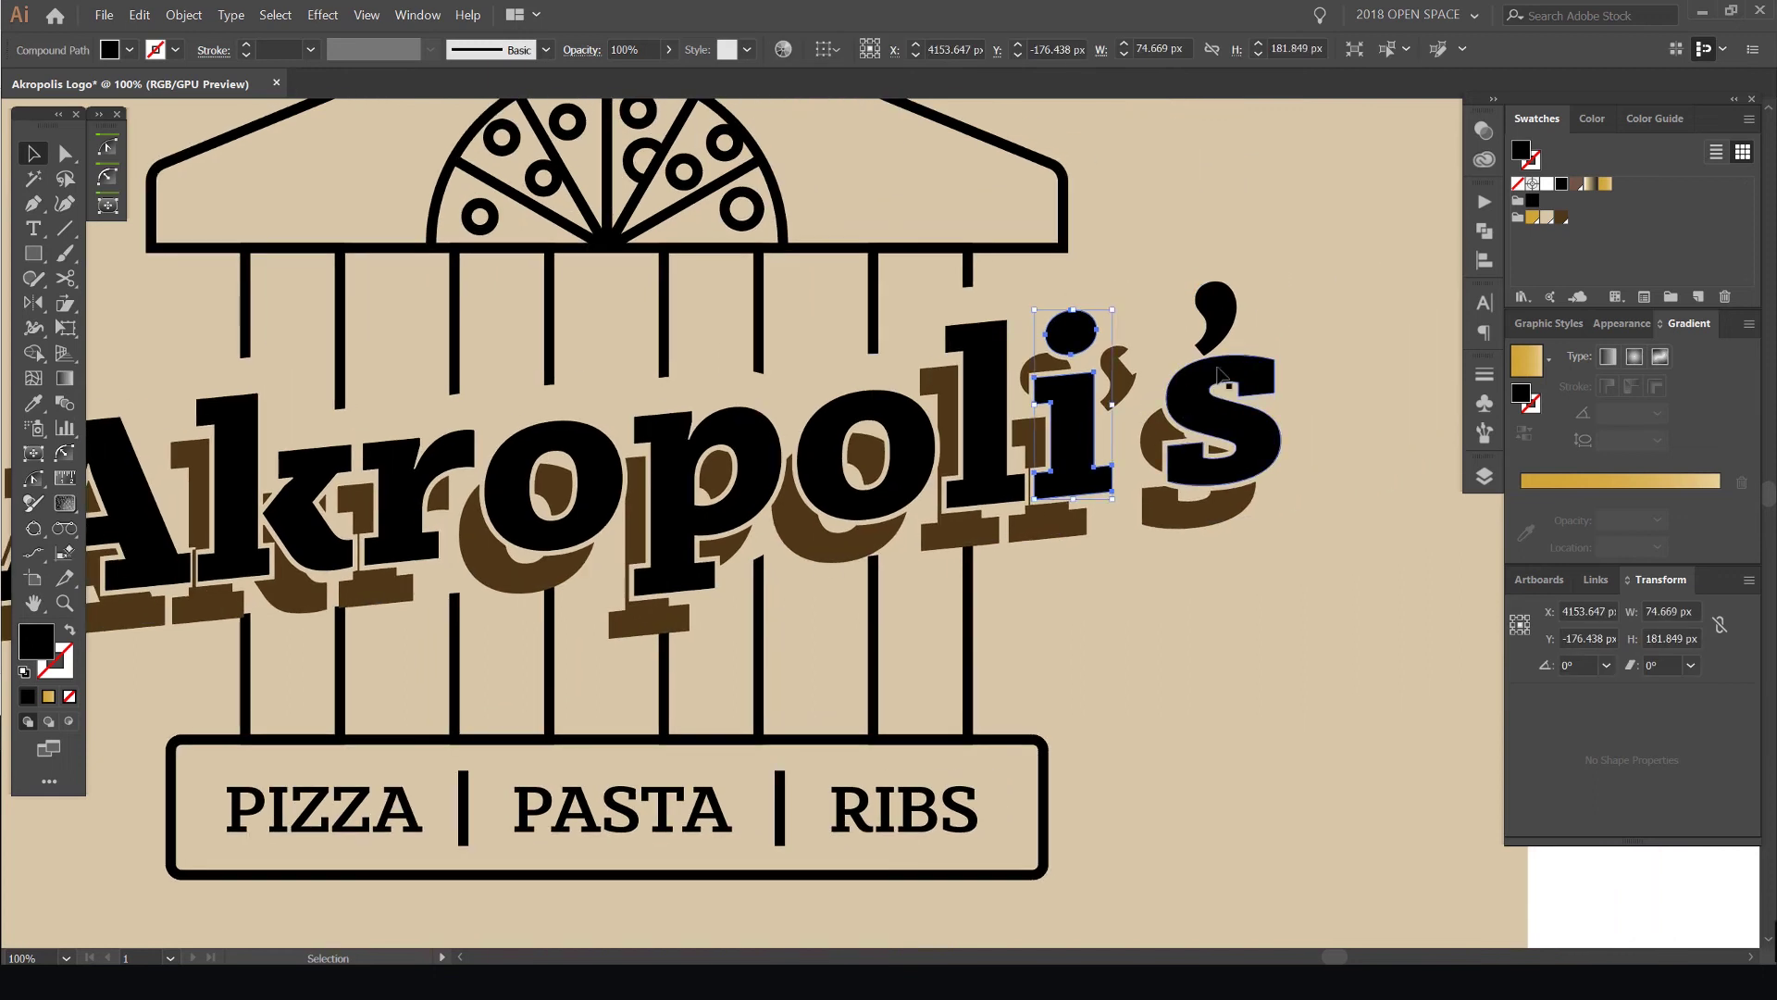
{"action": "left_click", "coordinate": [1215, 319], "text": "shift"}
{"action": "left_click", "coordinate": [1204, 381], "text": "shift"}
{"action": "left_click", "coordinate": [986, 398], "text": "shift"}
{"action": "left_click", "coordinate": [902, 421], "text": "shift"}
{"action": "left_click", "coordinate": [680, 446], "text": "shift"}
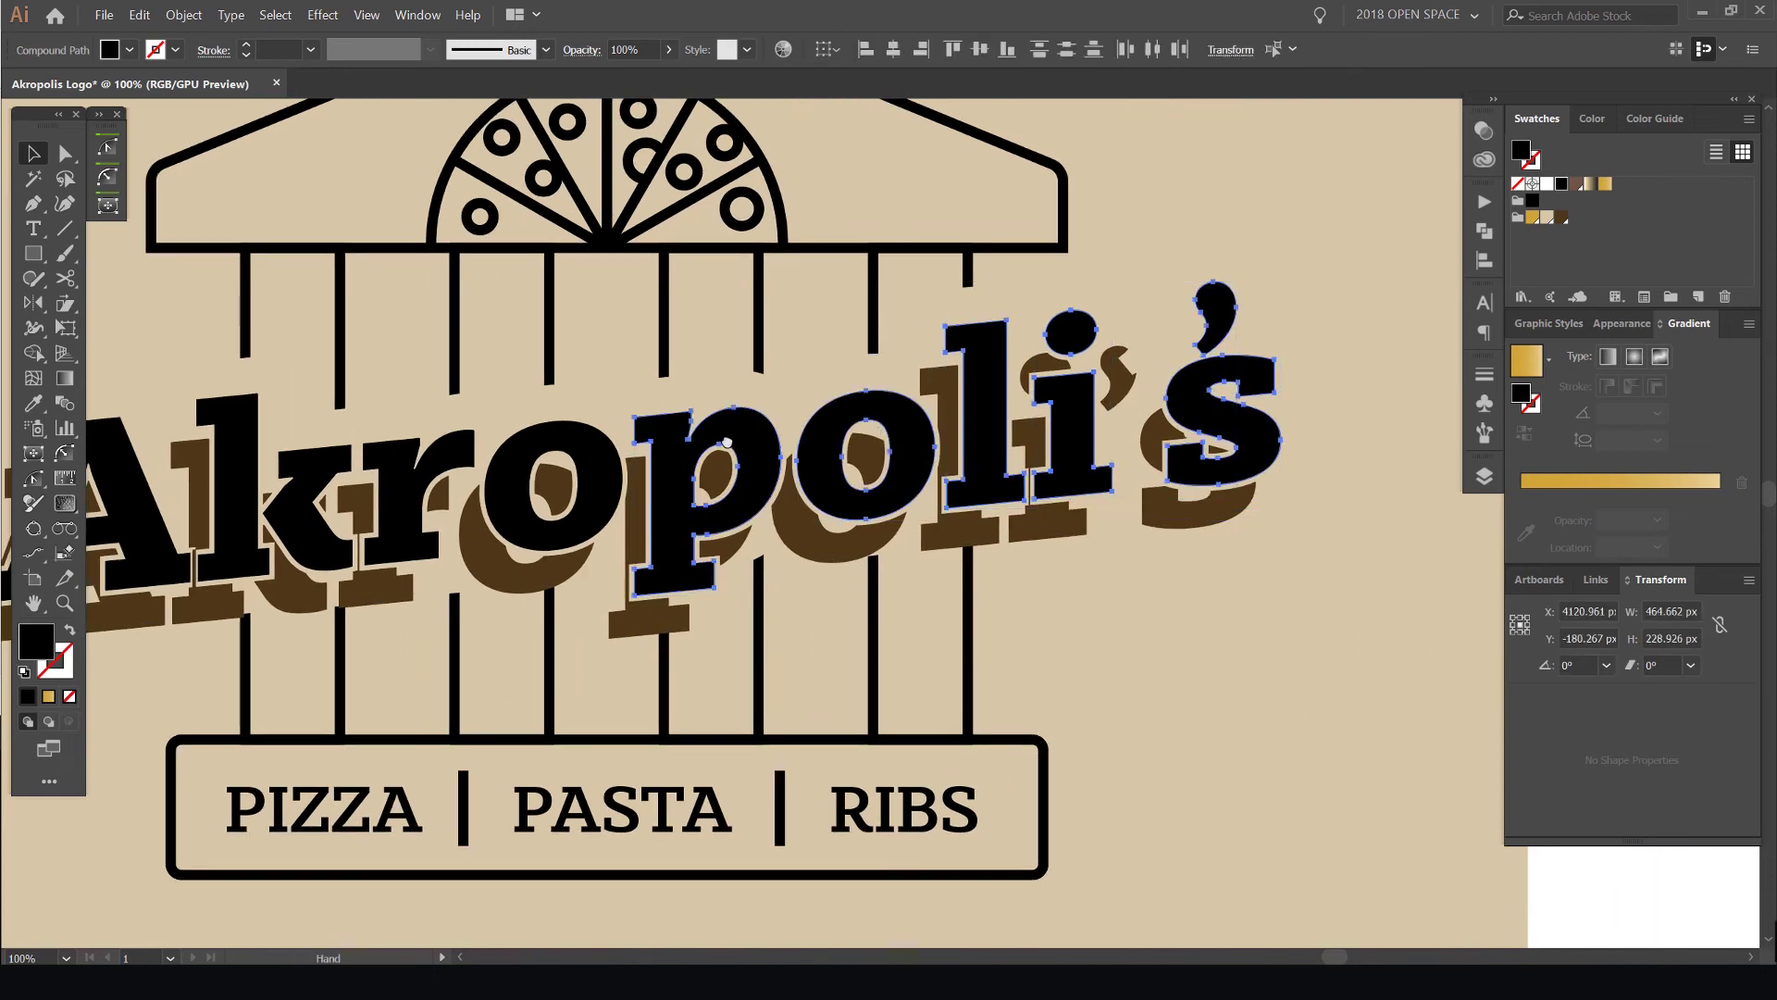
{"action": "left_click_drag", "start_coordinate": [638, 450], "coordinate": [1074, 435]}
{"action": "left_click", "coordinate": [998, 426], "text": "shift"}
{"action": "left_click", "coordinate": [838, 457], "text": "shift"}
{"action": "left_click", "coordinate": [670, 472], "text": "shift"}
{"action": "left_click", "coordinate": [561, 478], "text": "shift"}
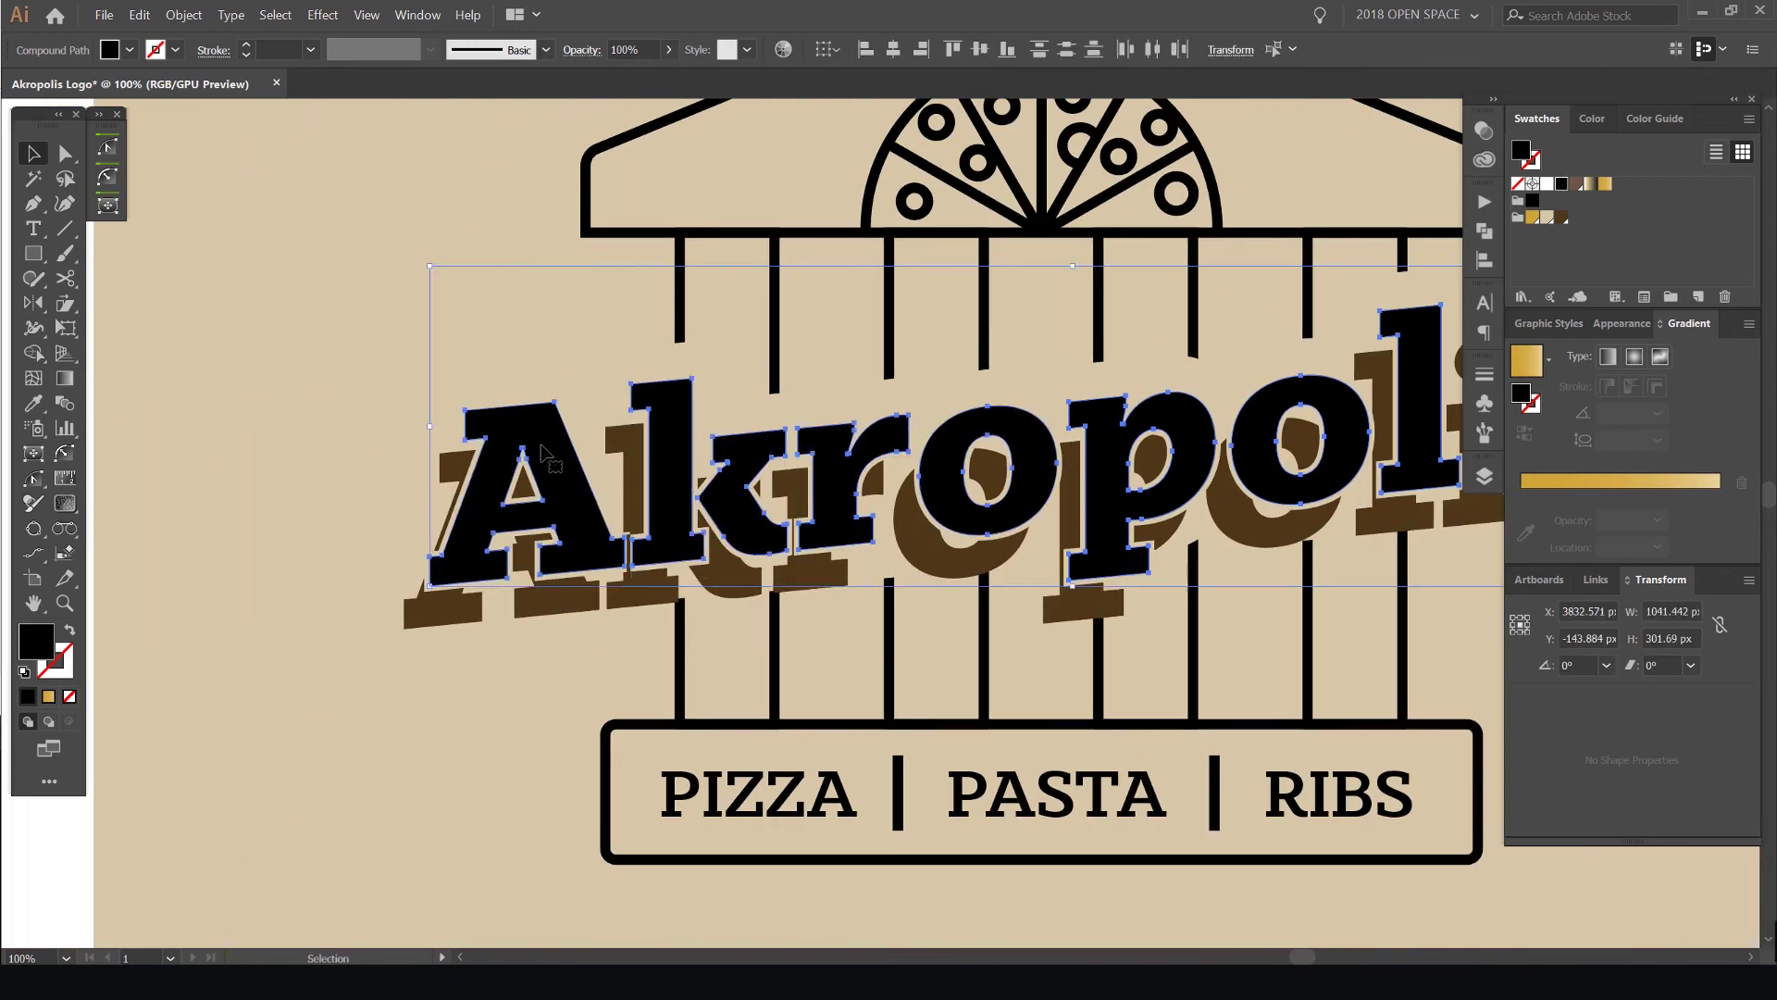
{"action": "key", "text": "ctrl+g"}
Fill the grouped front wordmark with the gold swatch and deselect it
{"action": "scroll", "coordinate": [1033, 396], "scroll_direction": "down", "scroll_amount": 2}
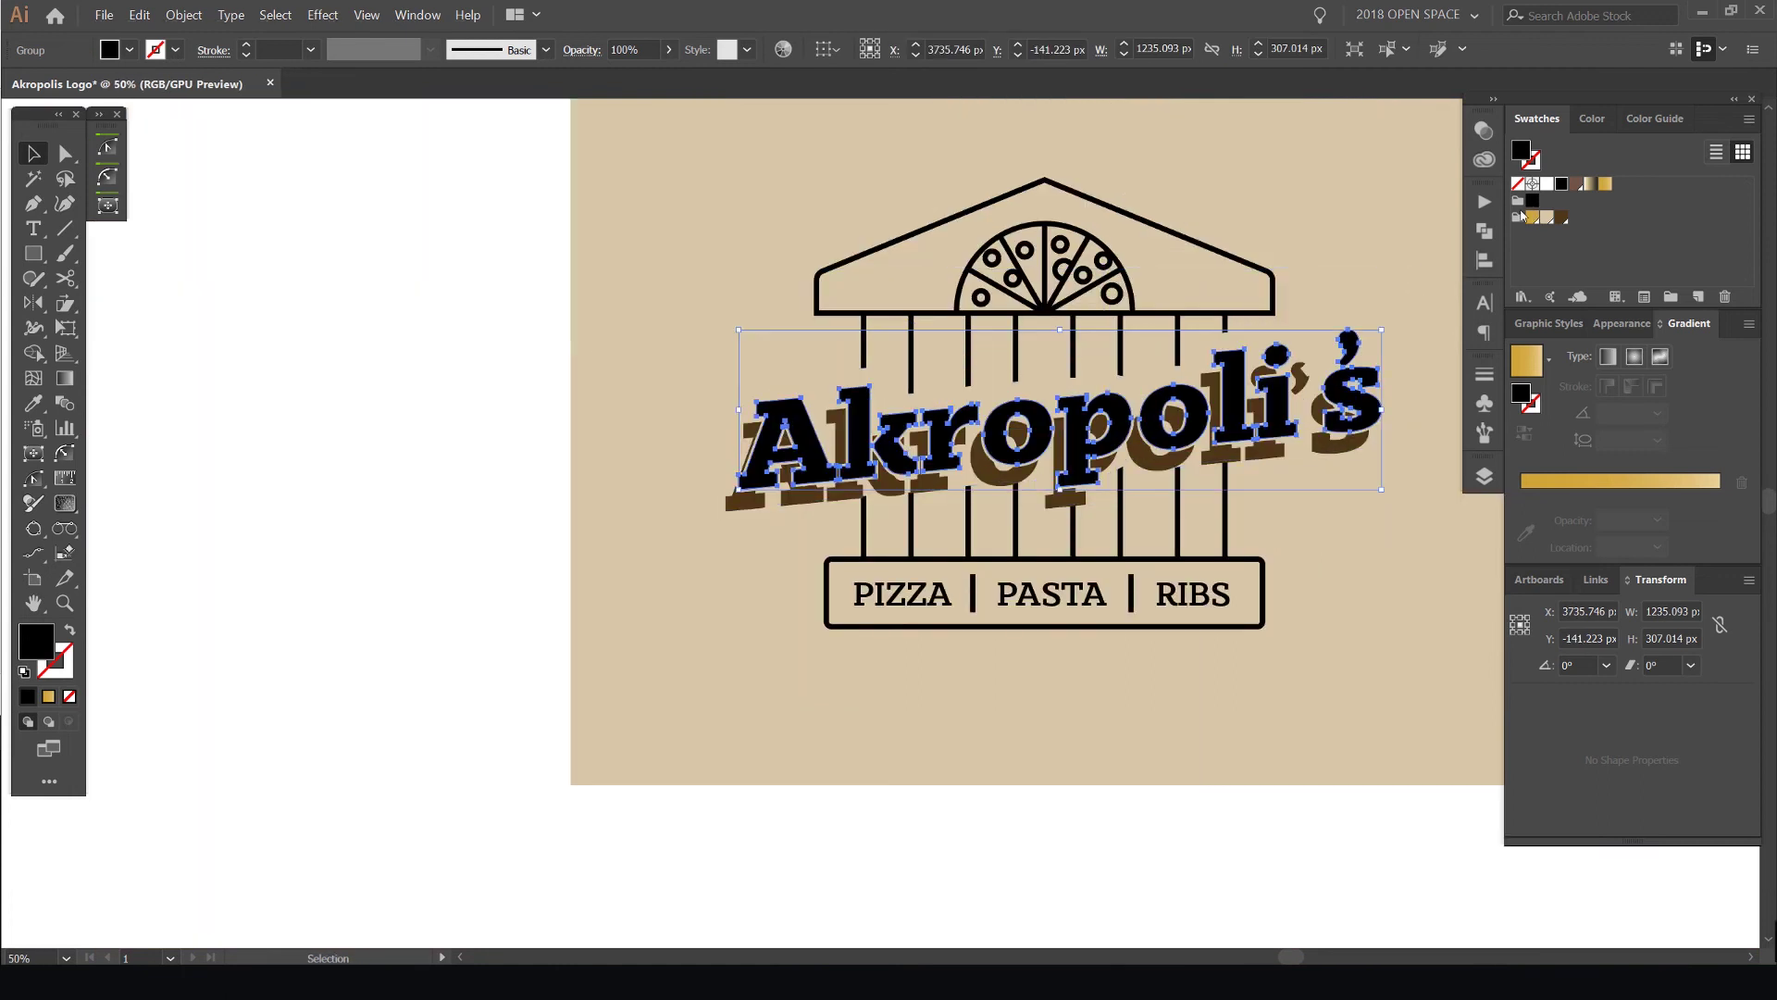
{"action": "left_click", "coordinate": [1532, 218]}
{"action": "left_click_drag", "start_coordinate": [1384, 250], "coordinate": [1244, 279]}
{"action": "left_click", "coordinate": [1379, 448]}
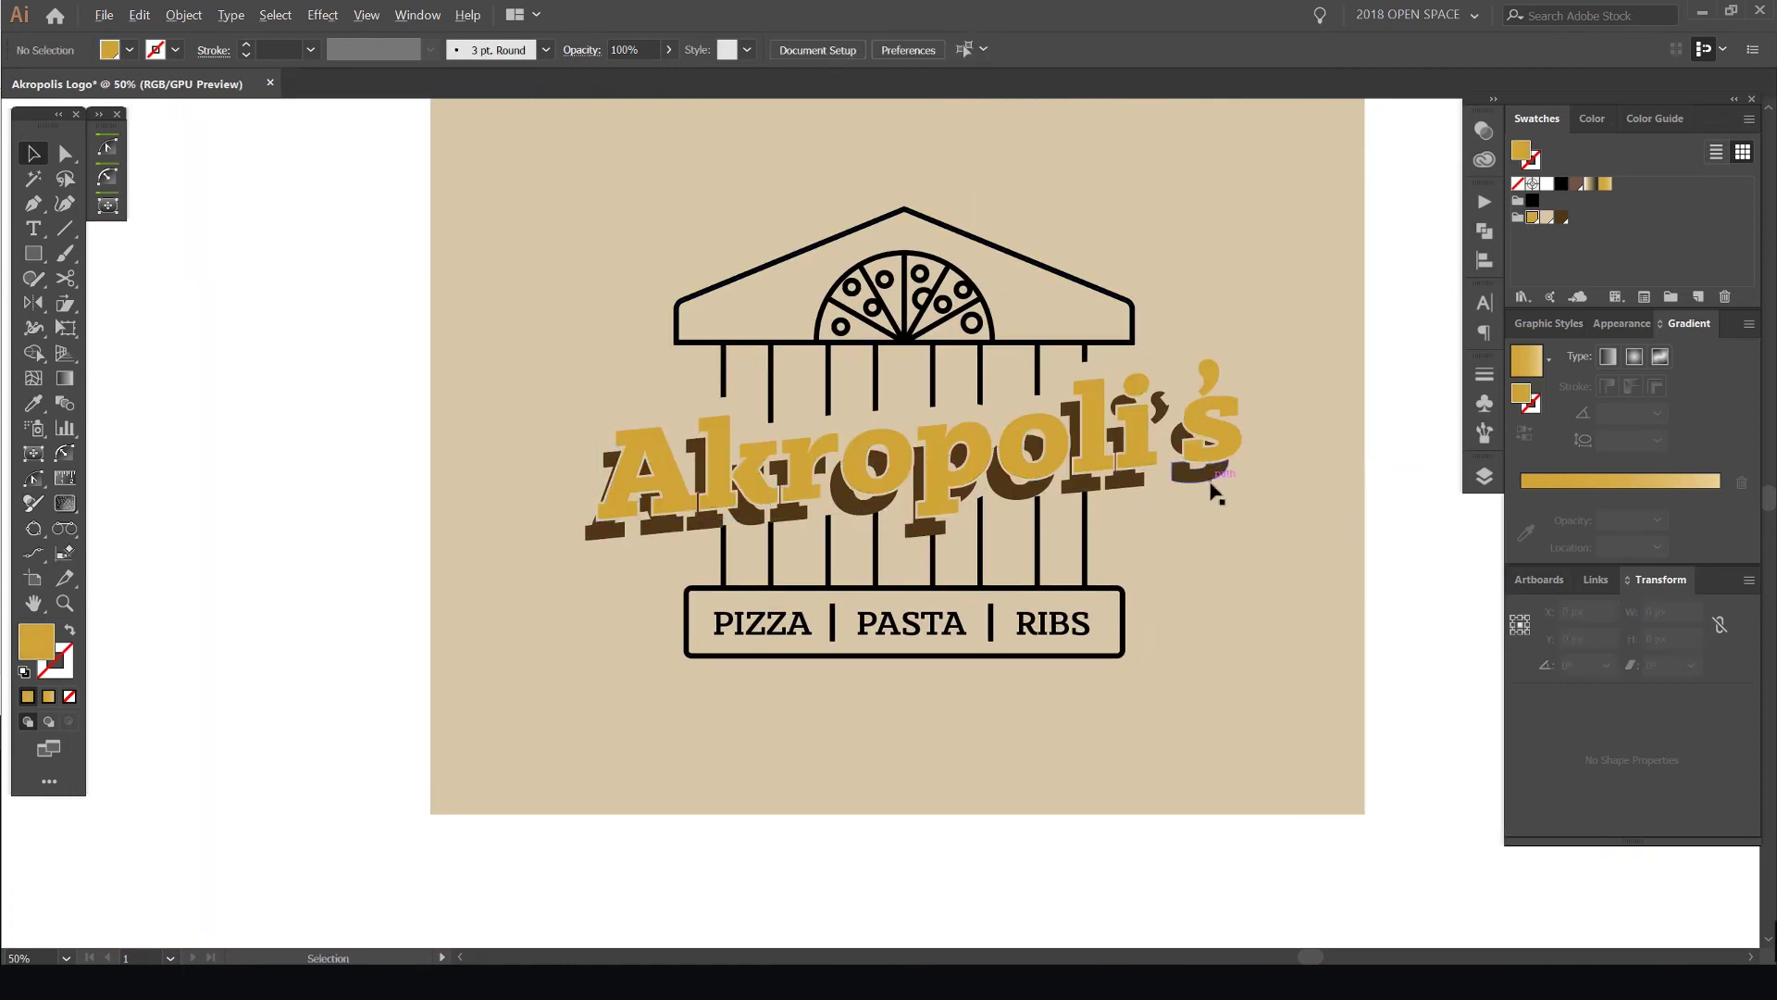
Darken the brown wordmark shadow to about 14% brightness using HSB colour values, keeping the shadow in its original position
{"action": "scroll", "coordinate": [1211, 486], "scroll_direction": "up", "scroll_amount": 1}
{"action": "left_click_drag", "start_coordinate": [1211, 476], "coordinate": [1235, 523]}
{"action": "key", "text": "ctrl+z"}
{"action": "left_click", "coordinate": [1596, 118]}
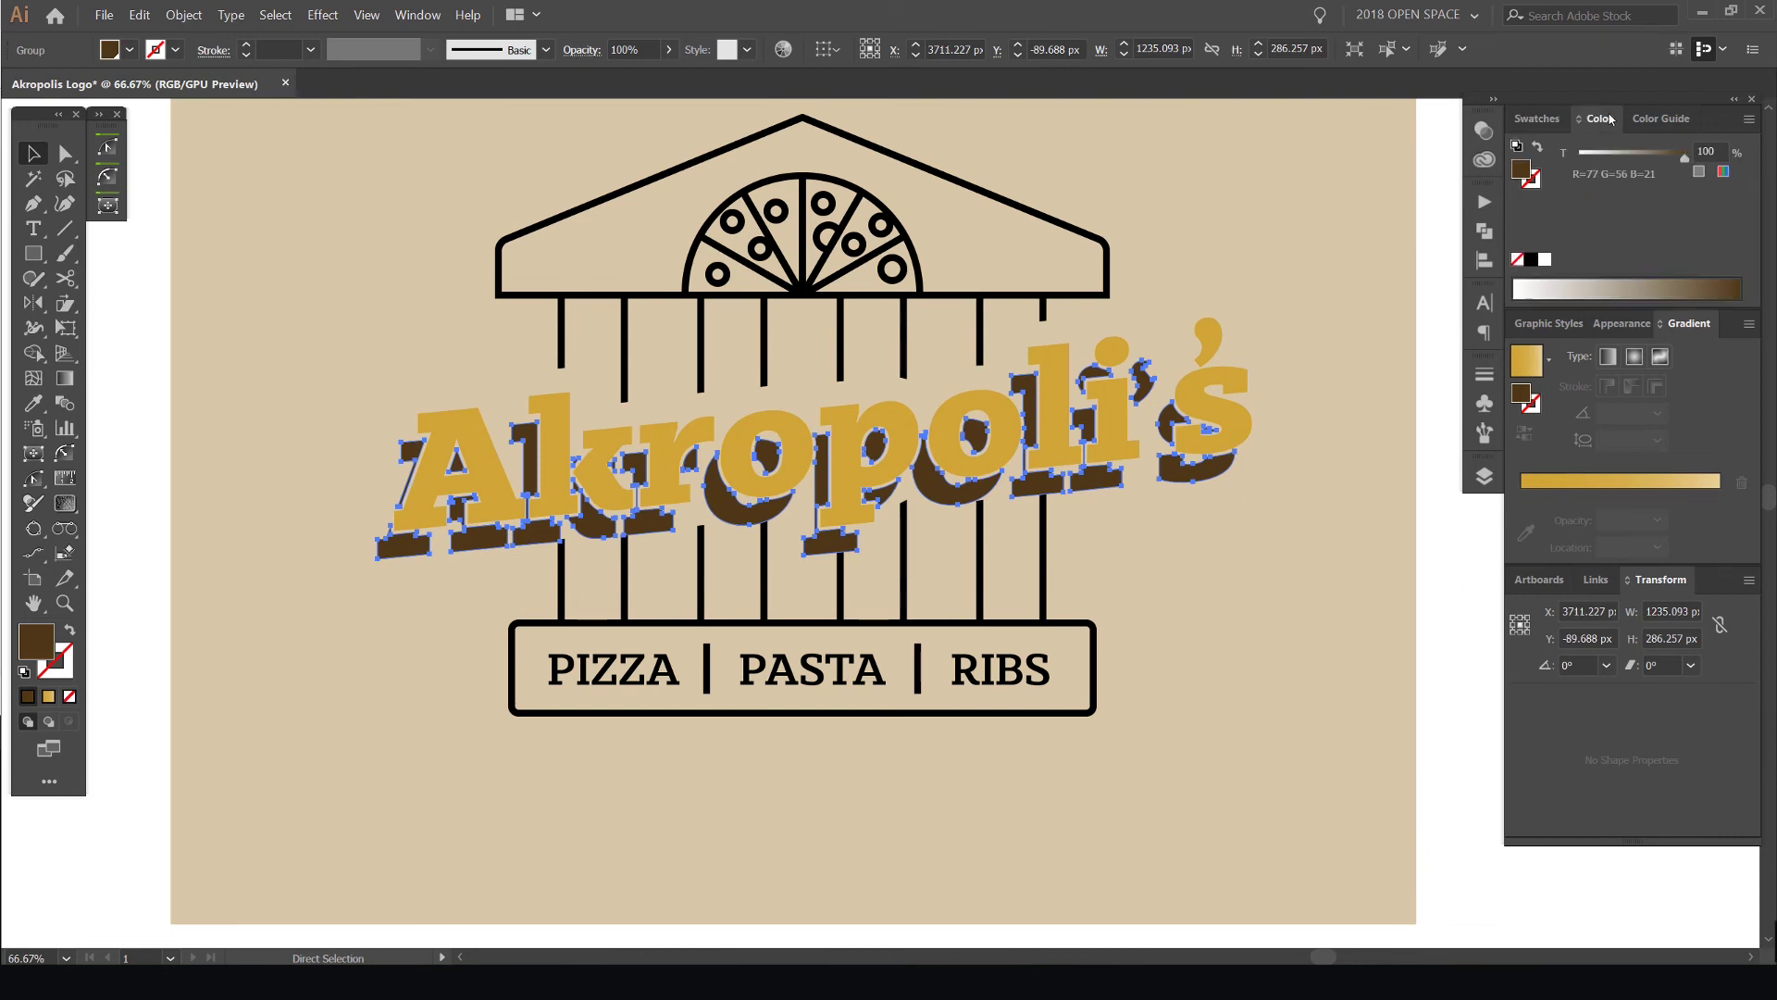
{"action": "left_click", "coordinate": [1748, 120]}
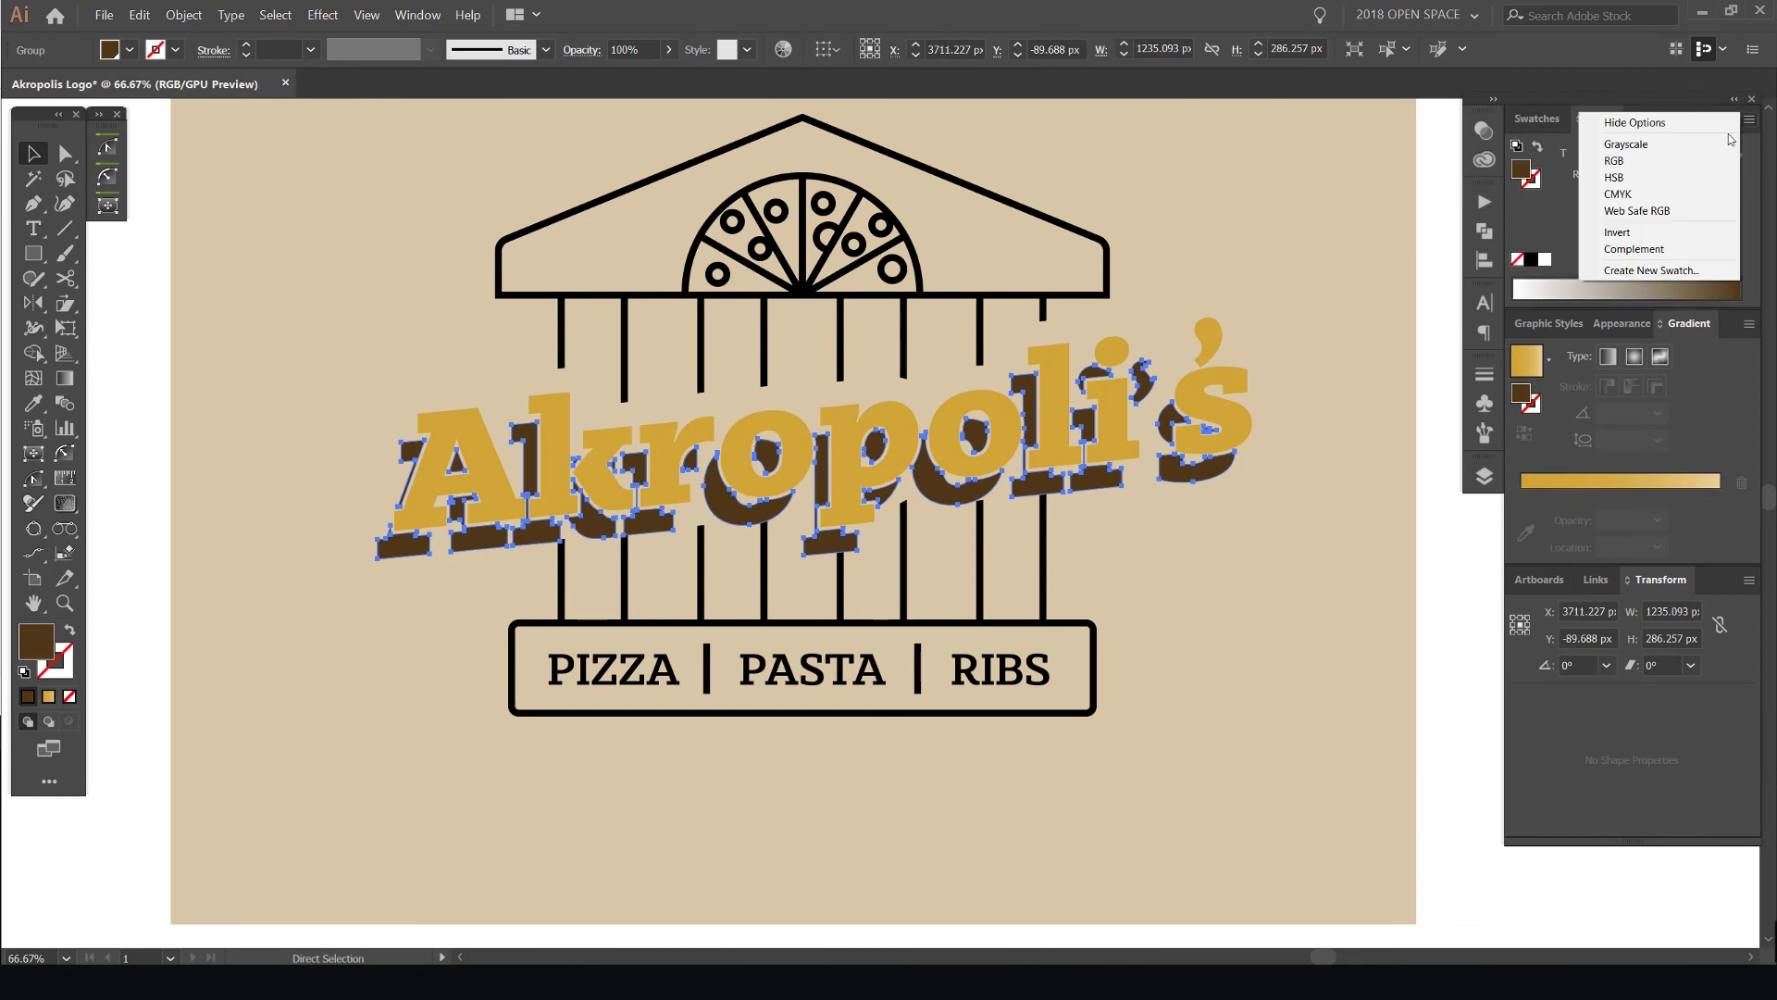
{"action": "left_click", "coordinate": [1618, 179]}
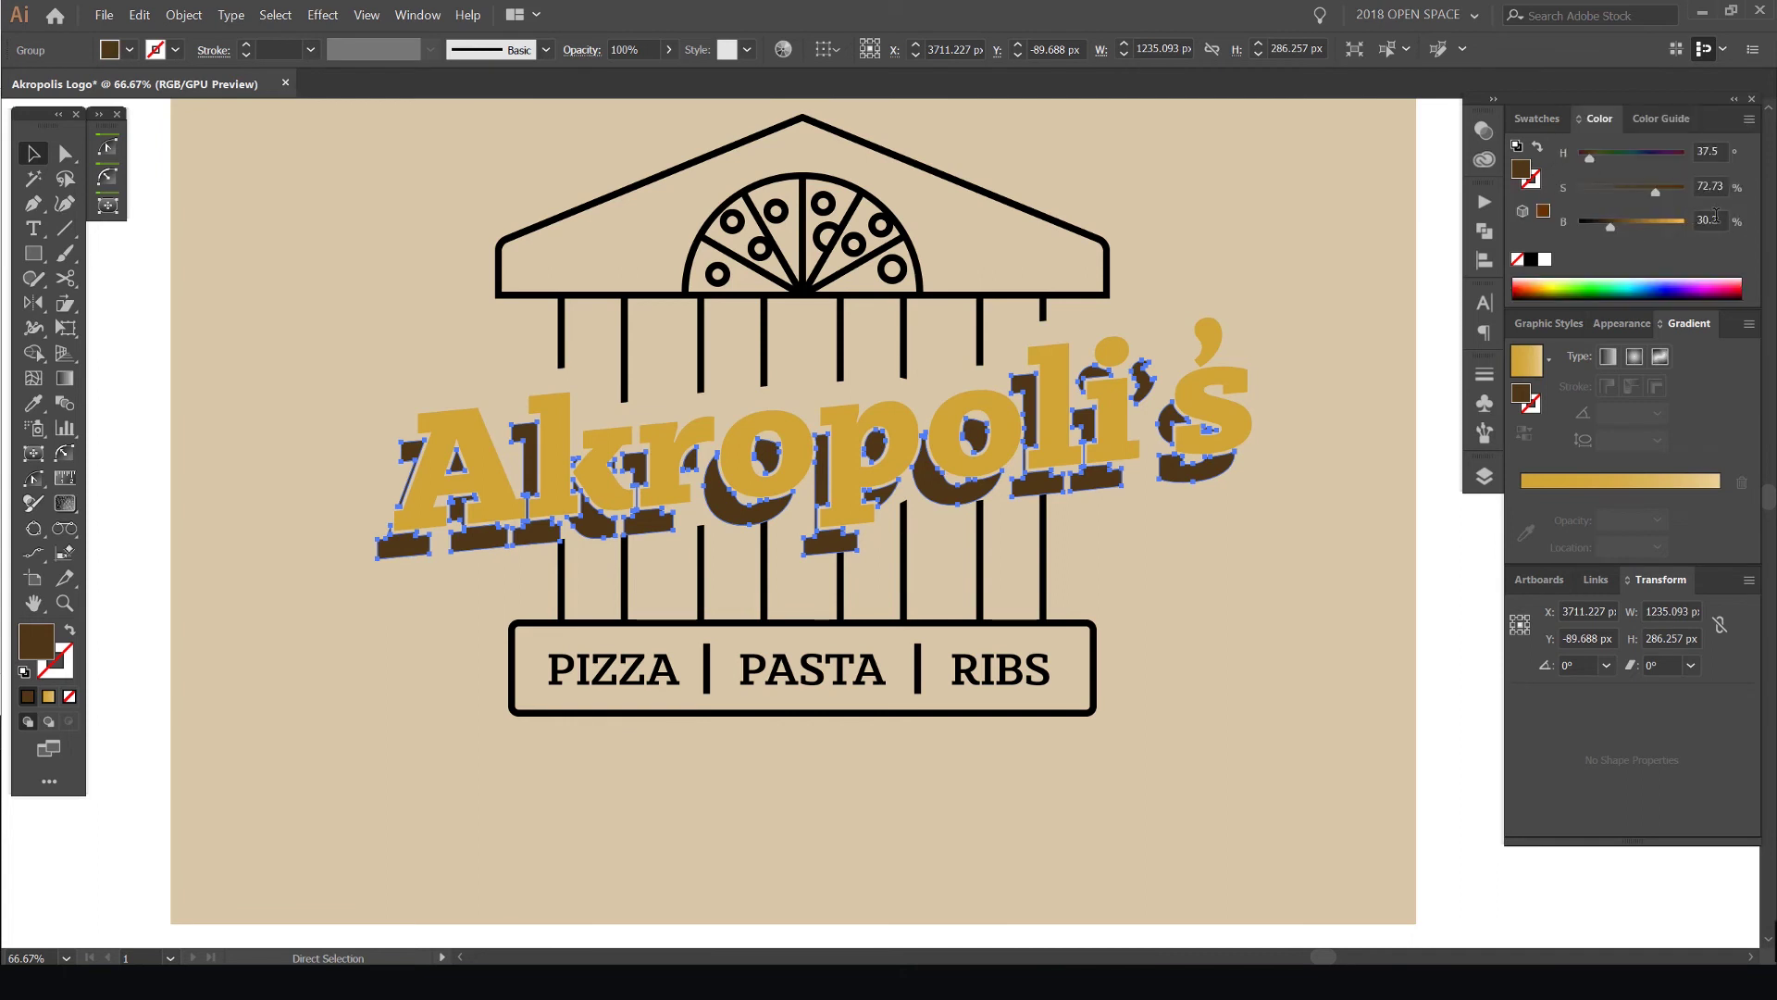
{"action": "type", "text": "10"}
{"action": "key", "text": "Return"}
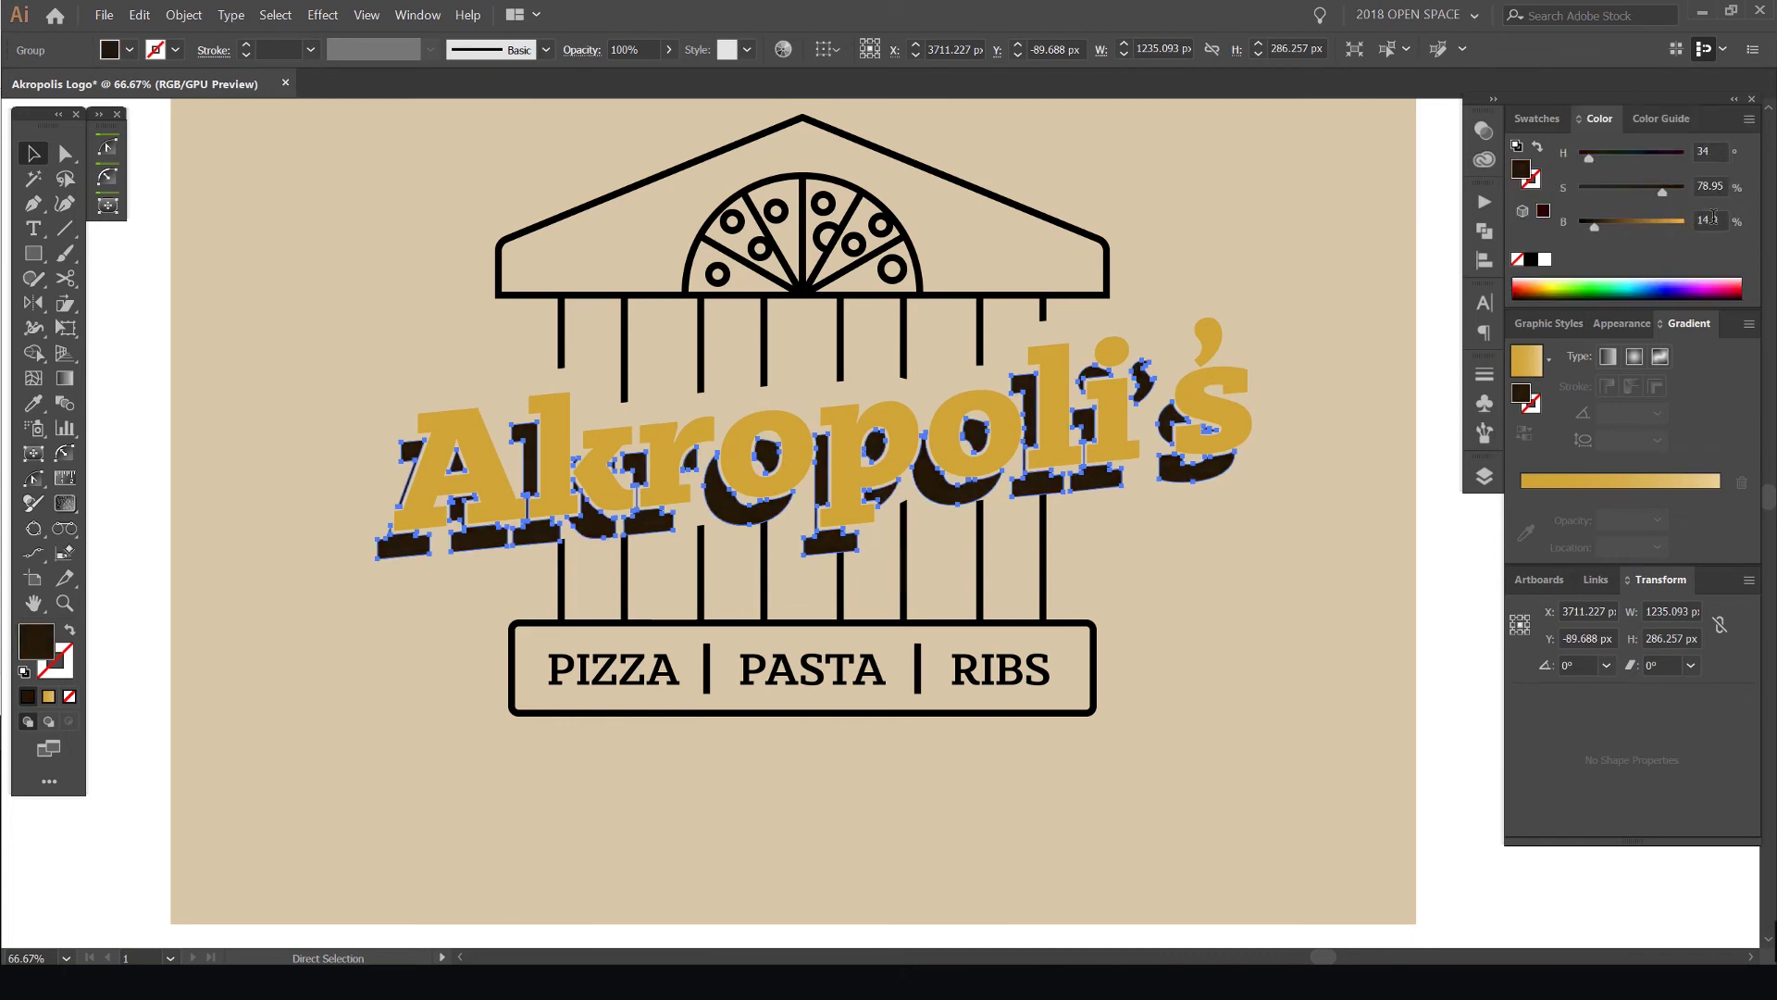
{"action": "left_click", "coordinate": [1544, 121]}
{"action": "left_click", "coordinate": [1213, 198]}
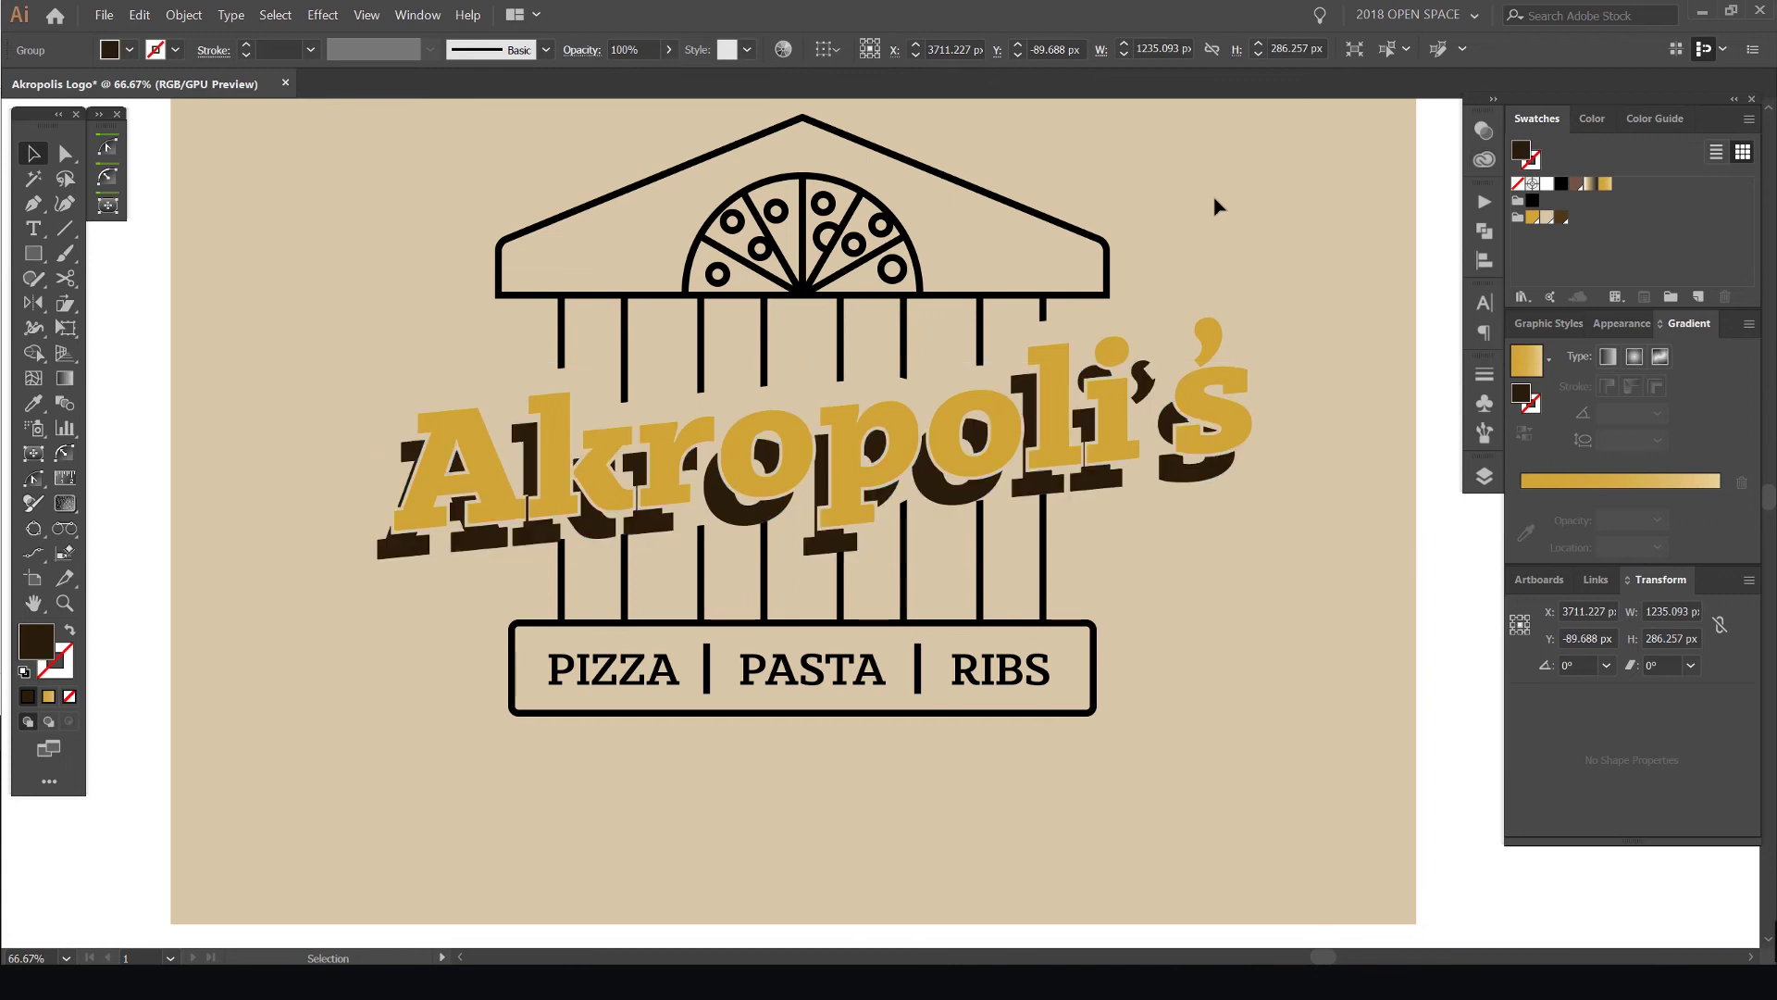
Lock the beige background rectangle, then select the whole logo and group its parts
{"action": "key", "text": "ctrl+minus"}
{"action": "scroll", "coordinate": [1277, 280], "scroll_direction": "down", "scroll_amount": 1}
{"action": "left_click", "coordinate": [1297, 183]}
{"action": "key", "text": "ctrl+2"}
{"action": "left_click_drag", "start_coordinate": [1289, 196], "coordinate": [963, 502]}
{"action": "scroll", "coordinate": [1022, 473], "scroll_direction": "up", "scroll_amount": 2}
{"action": "left_click_drag", "start_coordinate": [1258, 199], "coordinate": [1185, 273]}
{"action": "key", "text": "a"}
{"action": "key", "text": "ctrl+g"}
{"action": "left_click_drag", "start_coordinate": [1097, 196], "coordinate": [963, 257]}
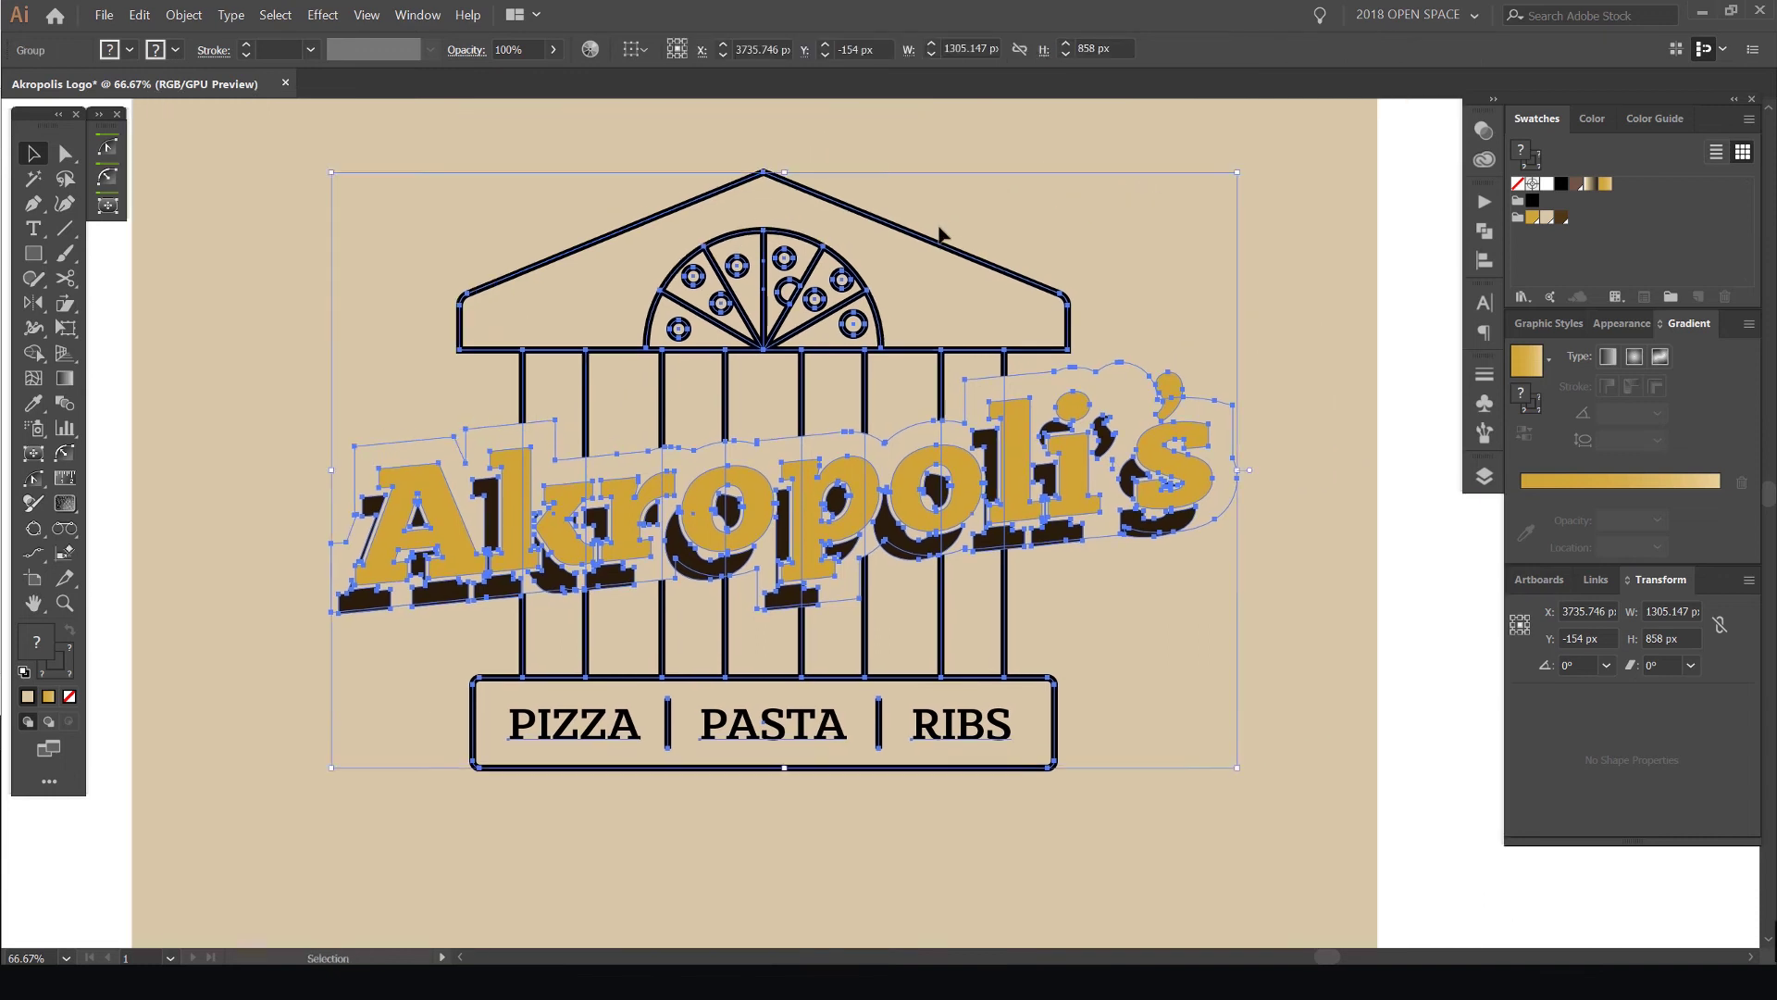
Isolate the logo group, select all the black temple outlines with the Magic Wand, and set their stroke to the brown swatch
{"action": "double_click", "coordinate": [928, 238]}
{"action": "left_click", "coordinate": [935, 234]}
{"action": "left_click", "coordinate": [1018, 220]}
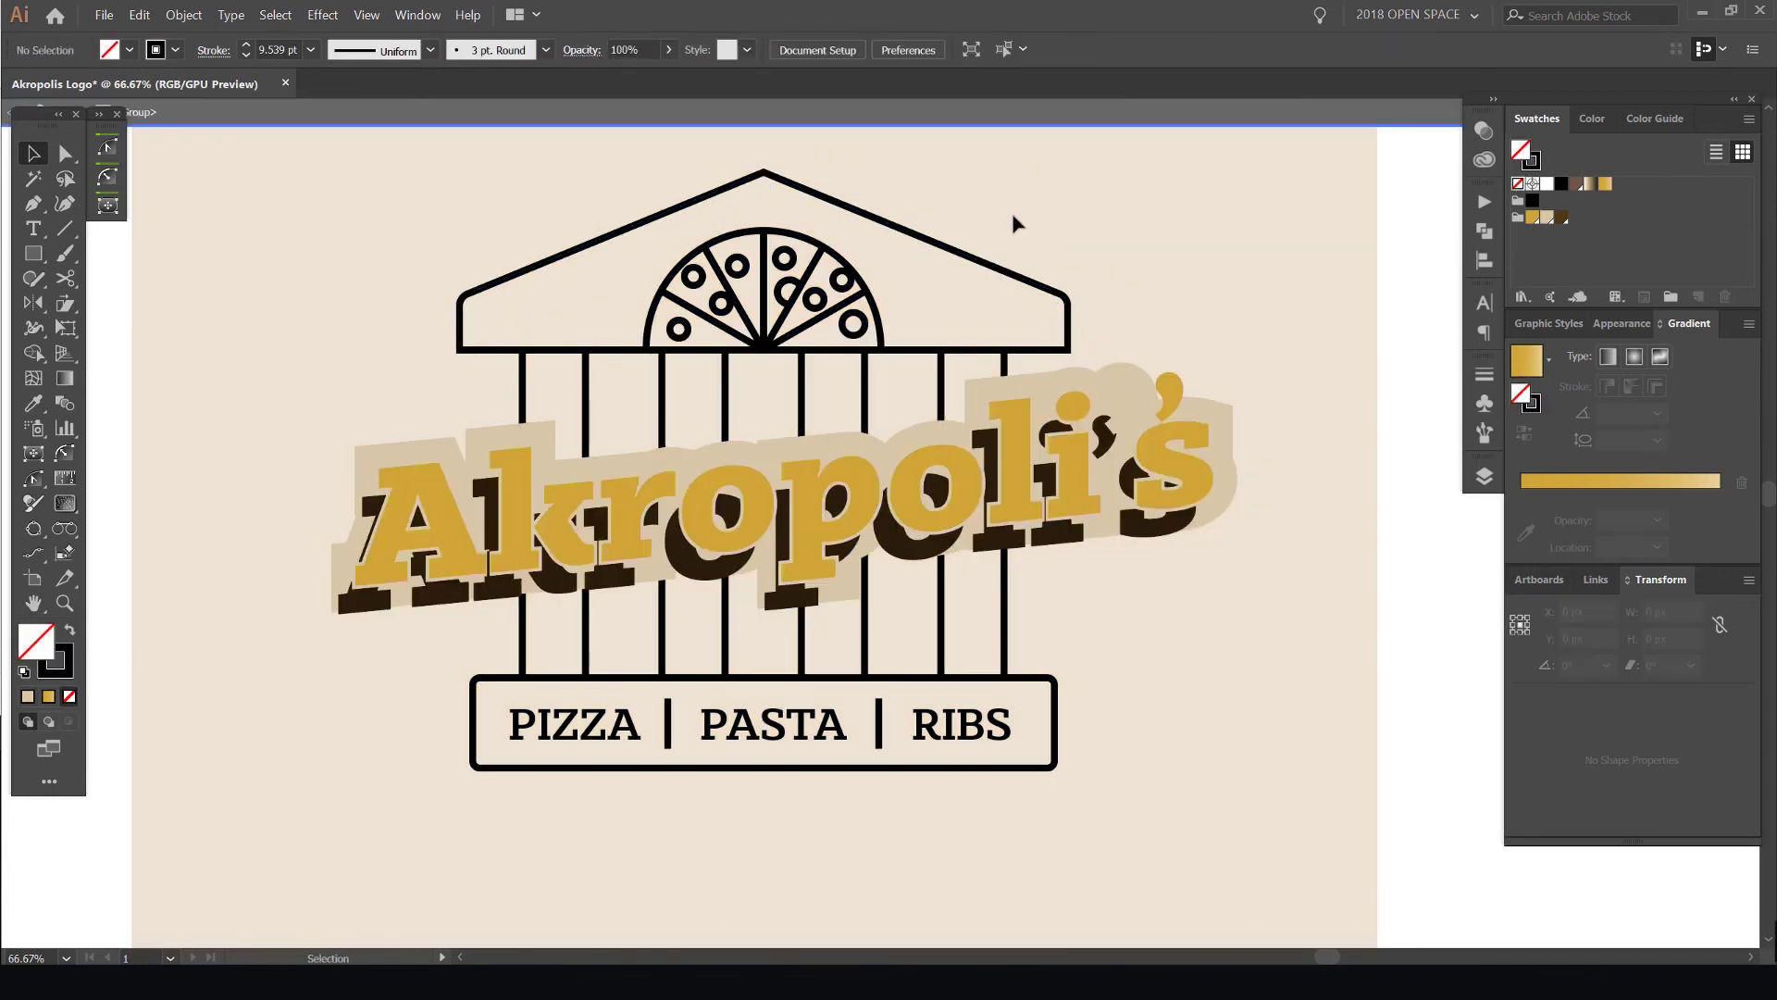
{"action": "scroll", "coordinate": [962, 232], "scroll_direction": "up", "scroll_amount": 2}
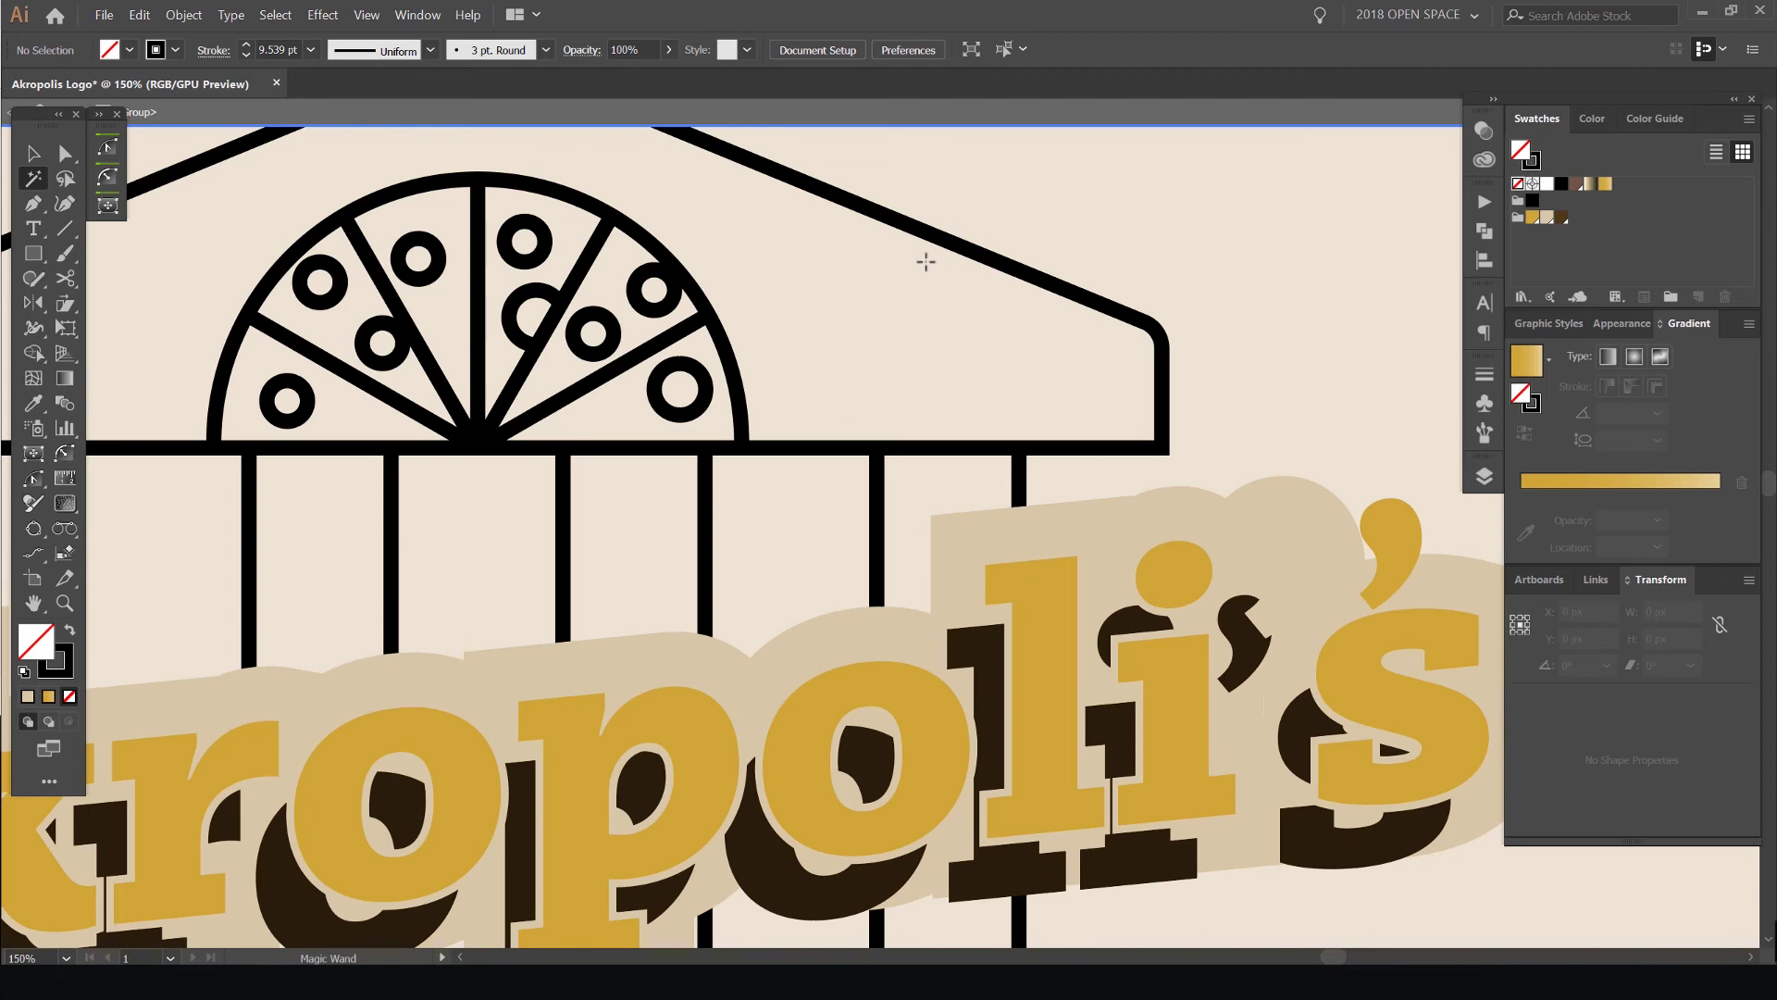
{"action": "left_click_drag", "start_coordinate": [927, 250], "coordinate": [935, 324]}
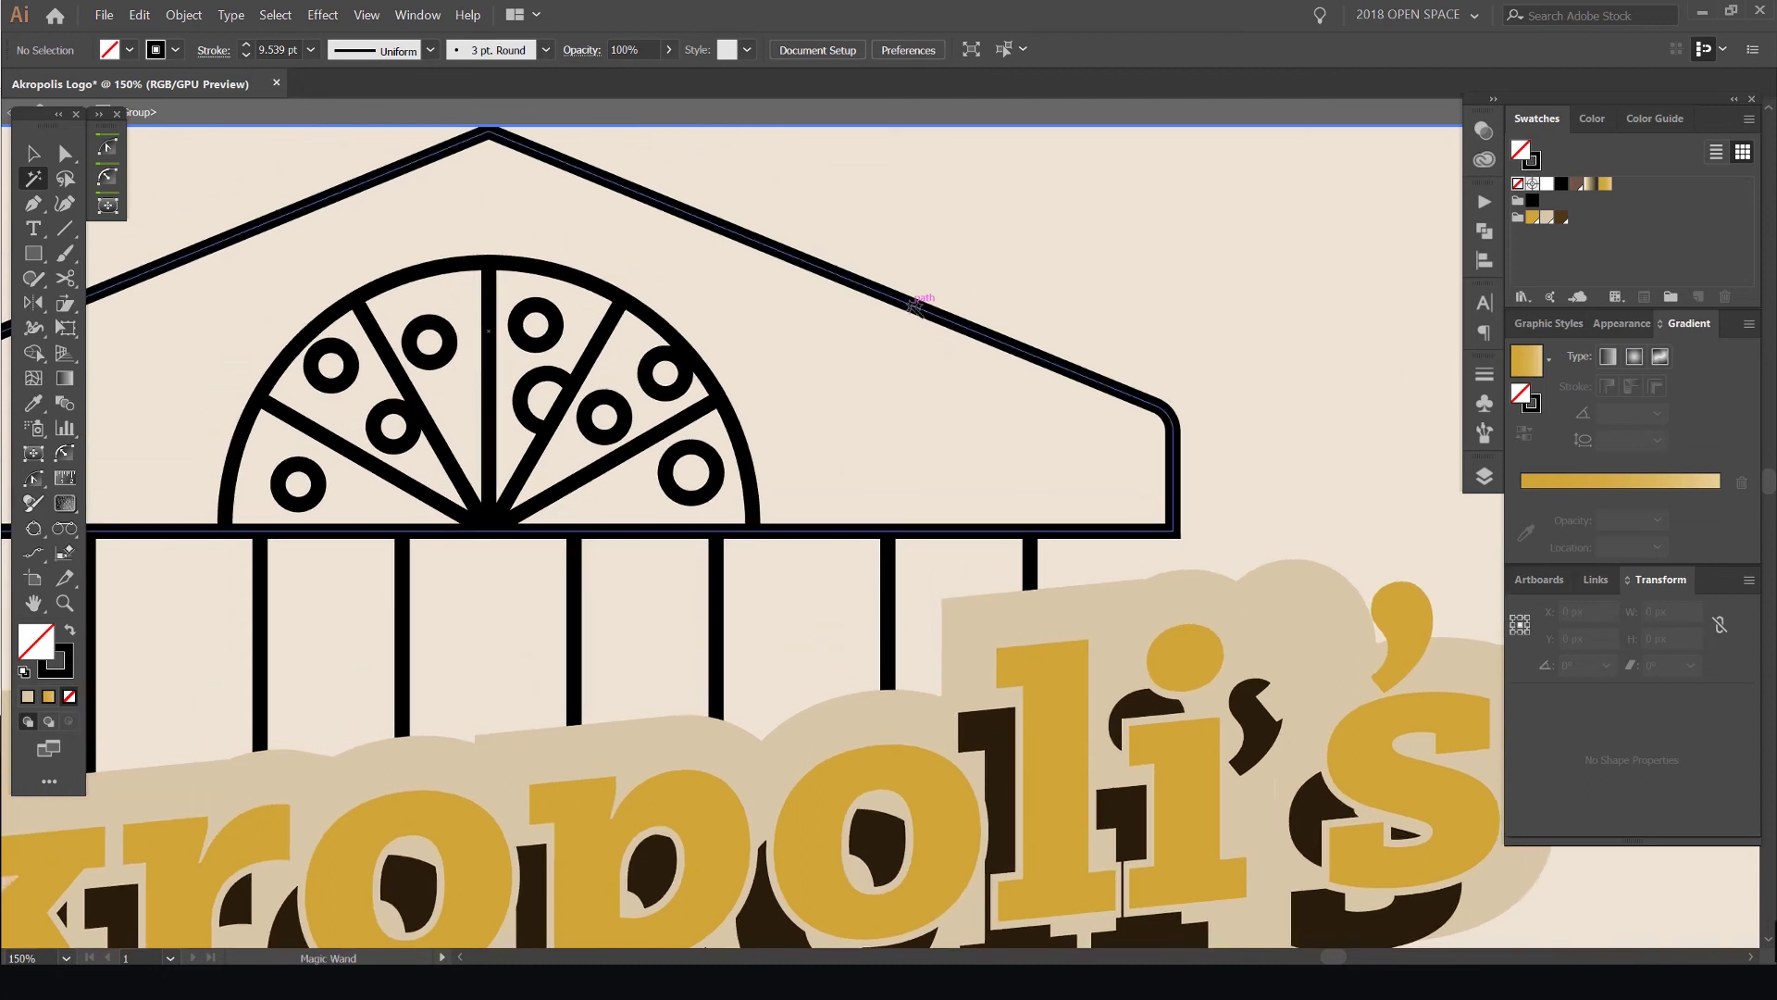
{"action": "left_click", "coordinate": [910, 306]}
{"action": "scroll", "coordinate": [911, 311], "scroll_direction": "down", "scroll_amount": 3}
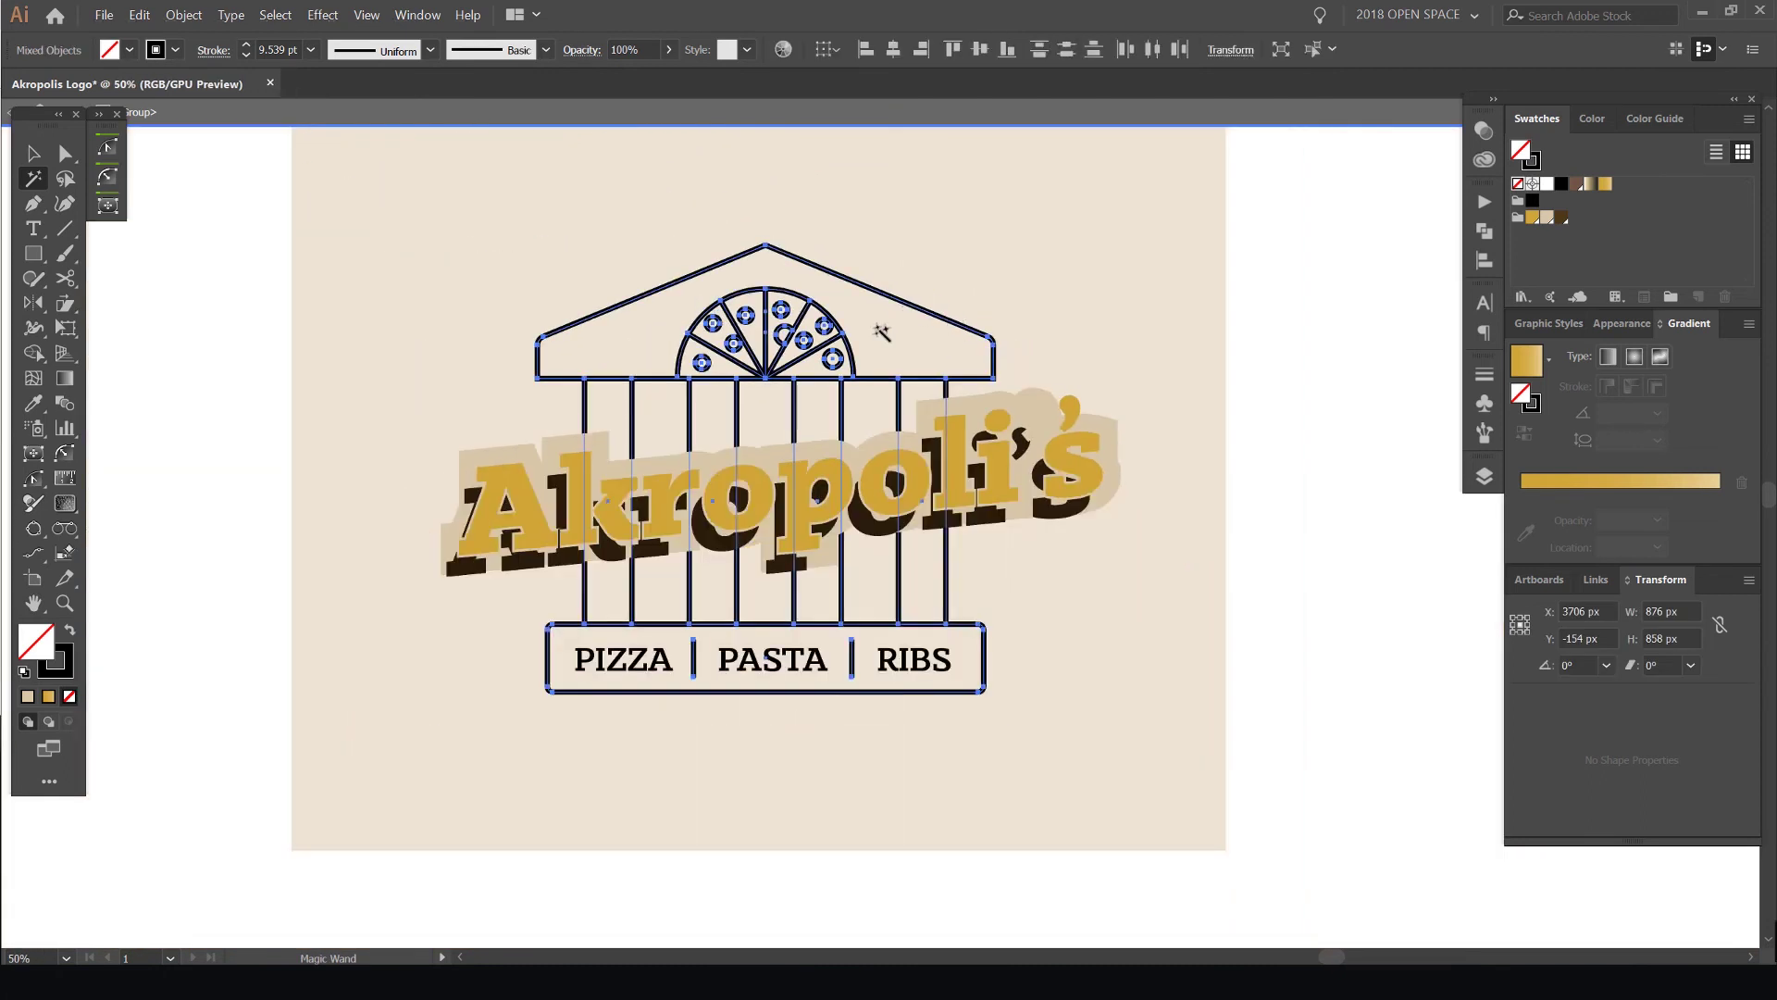
{"action": "scroll", "coordinate": [868, 357], "scroll_direction": "up", "scroll_amount": 1}
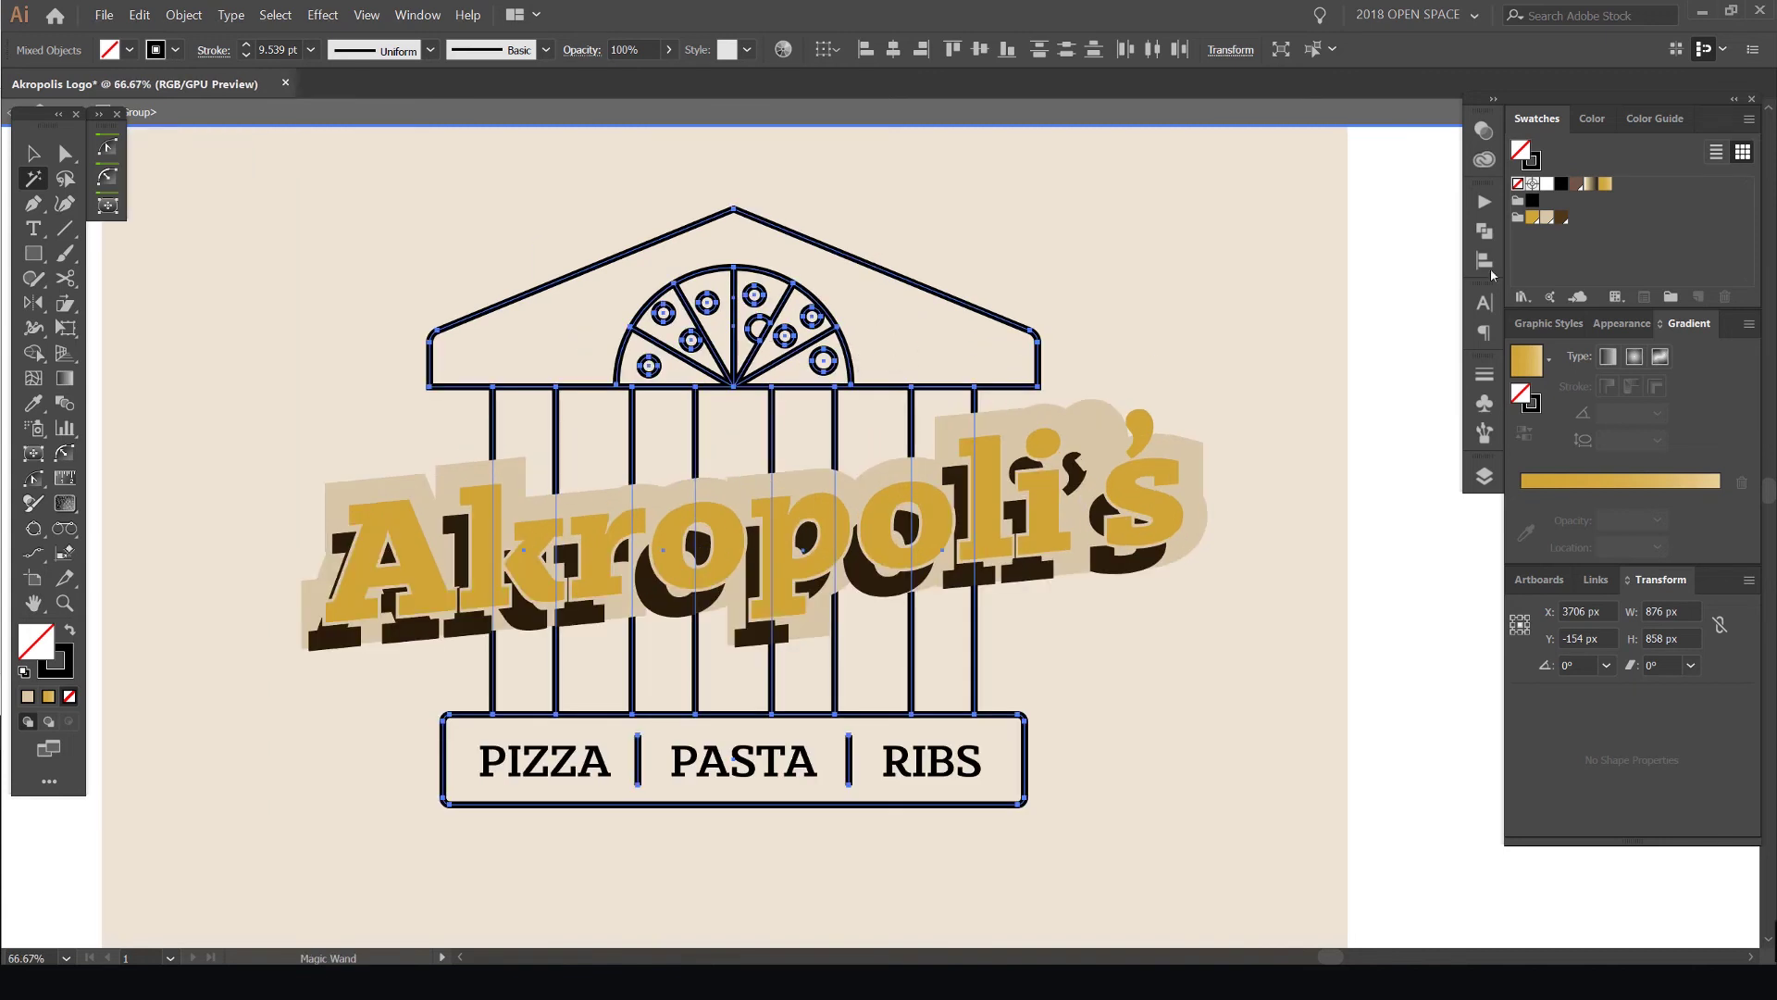
{"action": "left_click", "coordinate": [1567, 220]}
Leave the group's isolation, examine the brown outlines against the wordmark and its shadow, and deselect everything
{"action": "scroll", "coordinate": [1094, 595], "scroll_direction": "up", "scroll_amount": 2}
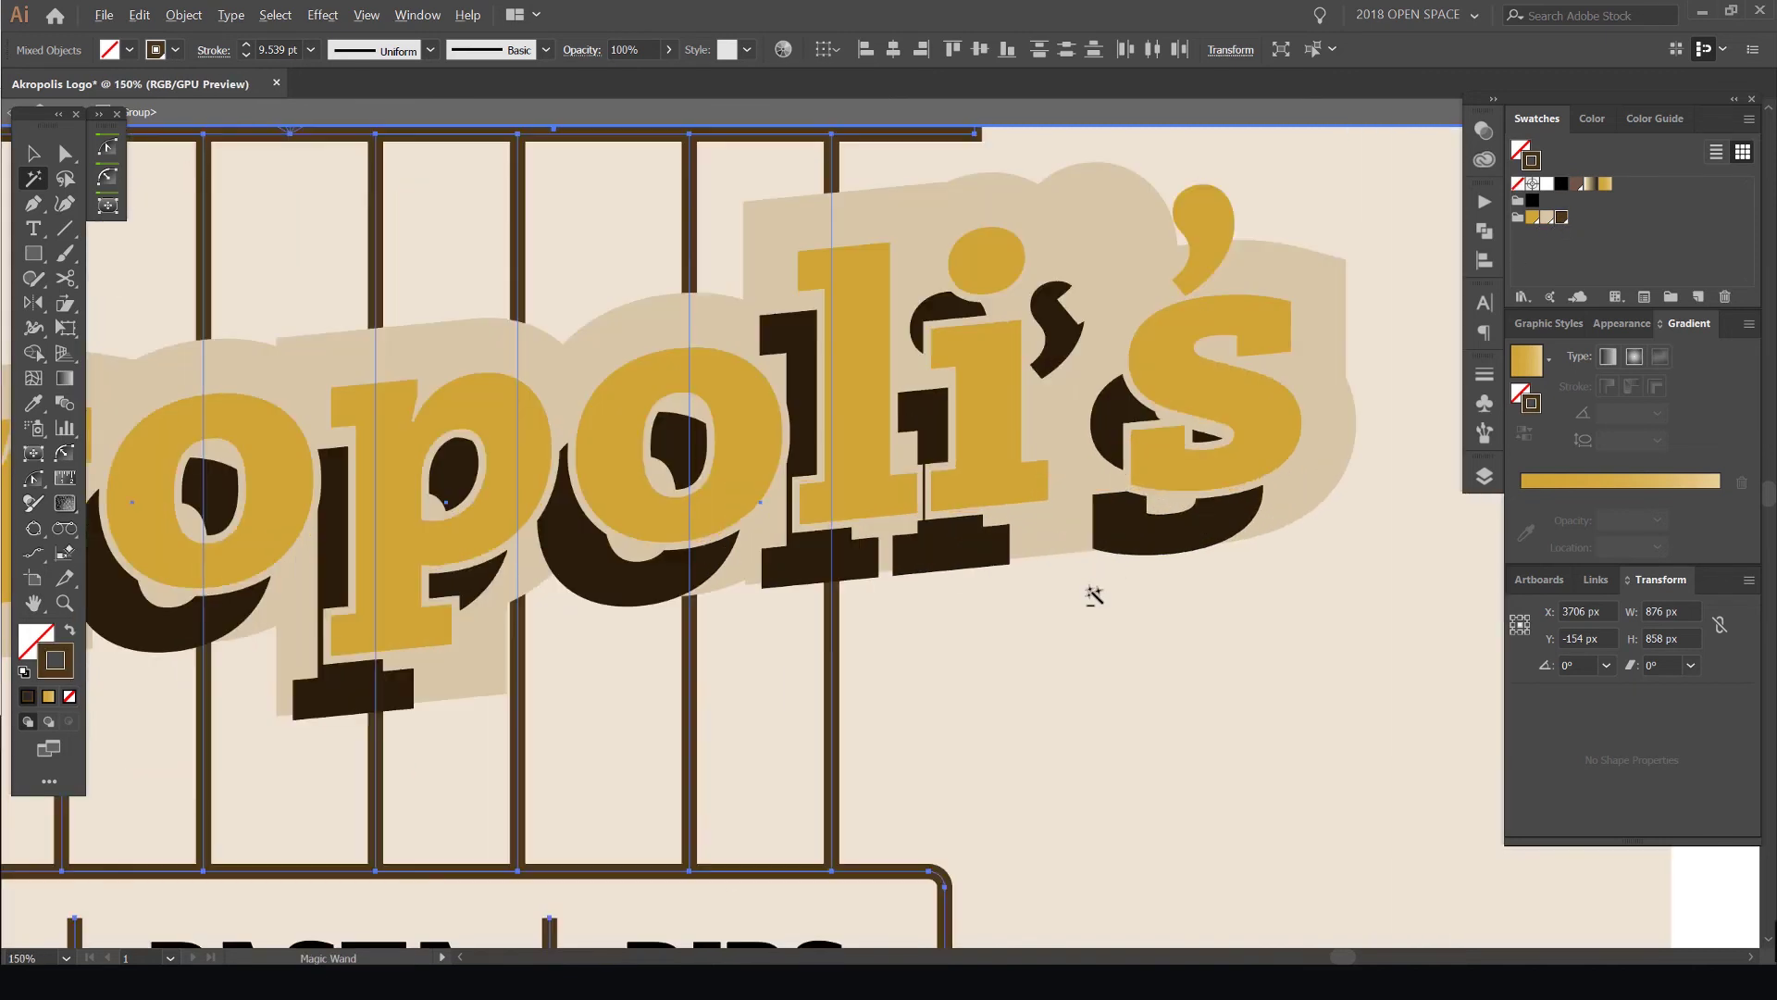
{"action": "left_click_drag", "start_coordinate": [942, 560], "coordinate": [1087, 550]}
{"action": "scroll", "coordinate": [1106, 556], "scroll_direction": "up", "scroll_amount": 1}
{"action": "scroll", "coordinate": [1096, 563], "scroll_direction": "up", "scroll_amount": 1}
{"action": "scroll", "coordinate": [1107, 623], "scroll_direction": "down", "scroll_amount": 2}
{"action": "scroll", "coordinate": [1114, 645], "scroll_direction": "up", "scroll_amount": 1}
{"action": "scroll", "coordinate": [1114, 645], "scroll_direction": "down", "scroll_amount": 2}
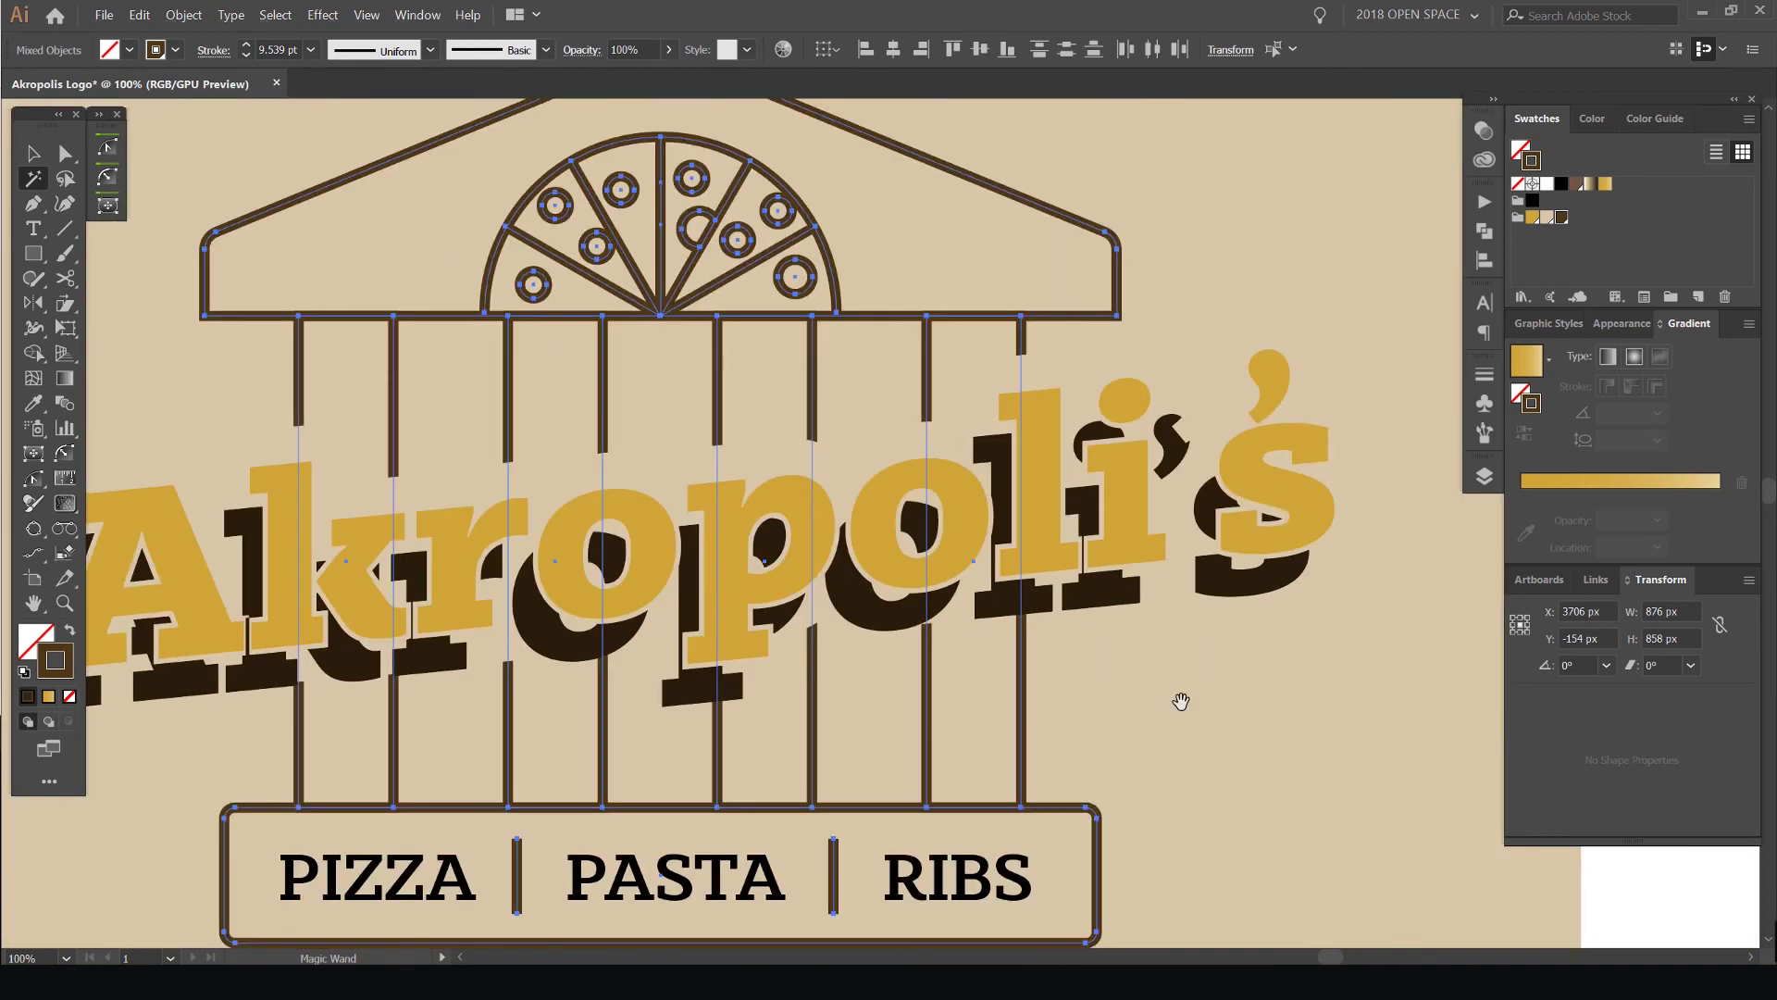
{"action": "left_click_drag", "start_coordinate": [1181, 702], "coordinate": [1159, 688]}
{"action": "key", "text": "v"}
{"action": "left_click", "coordinate": [1137, 689]}
Recolour the PIZZA, PASTA and RIBS text with the dark brown sampled from the wordmark's shadow, after trying the columns' brown
{"action": "left_click", "coordinate": [404, 870]}
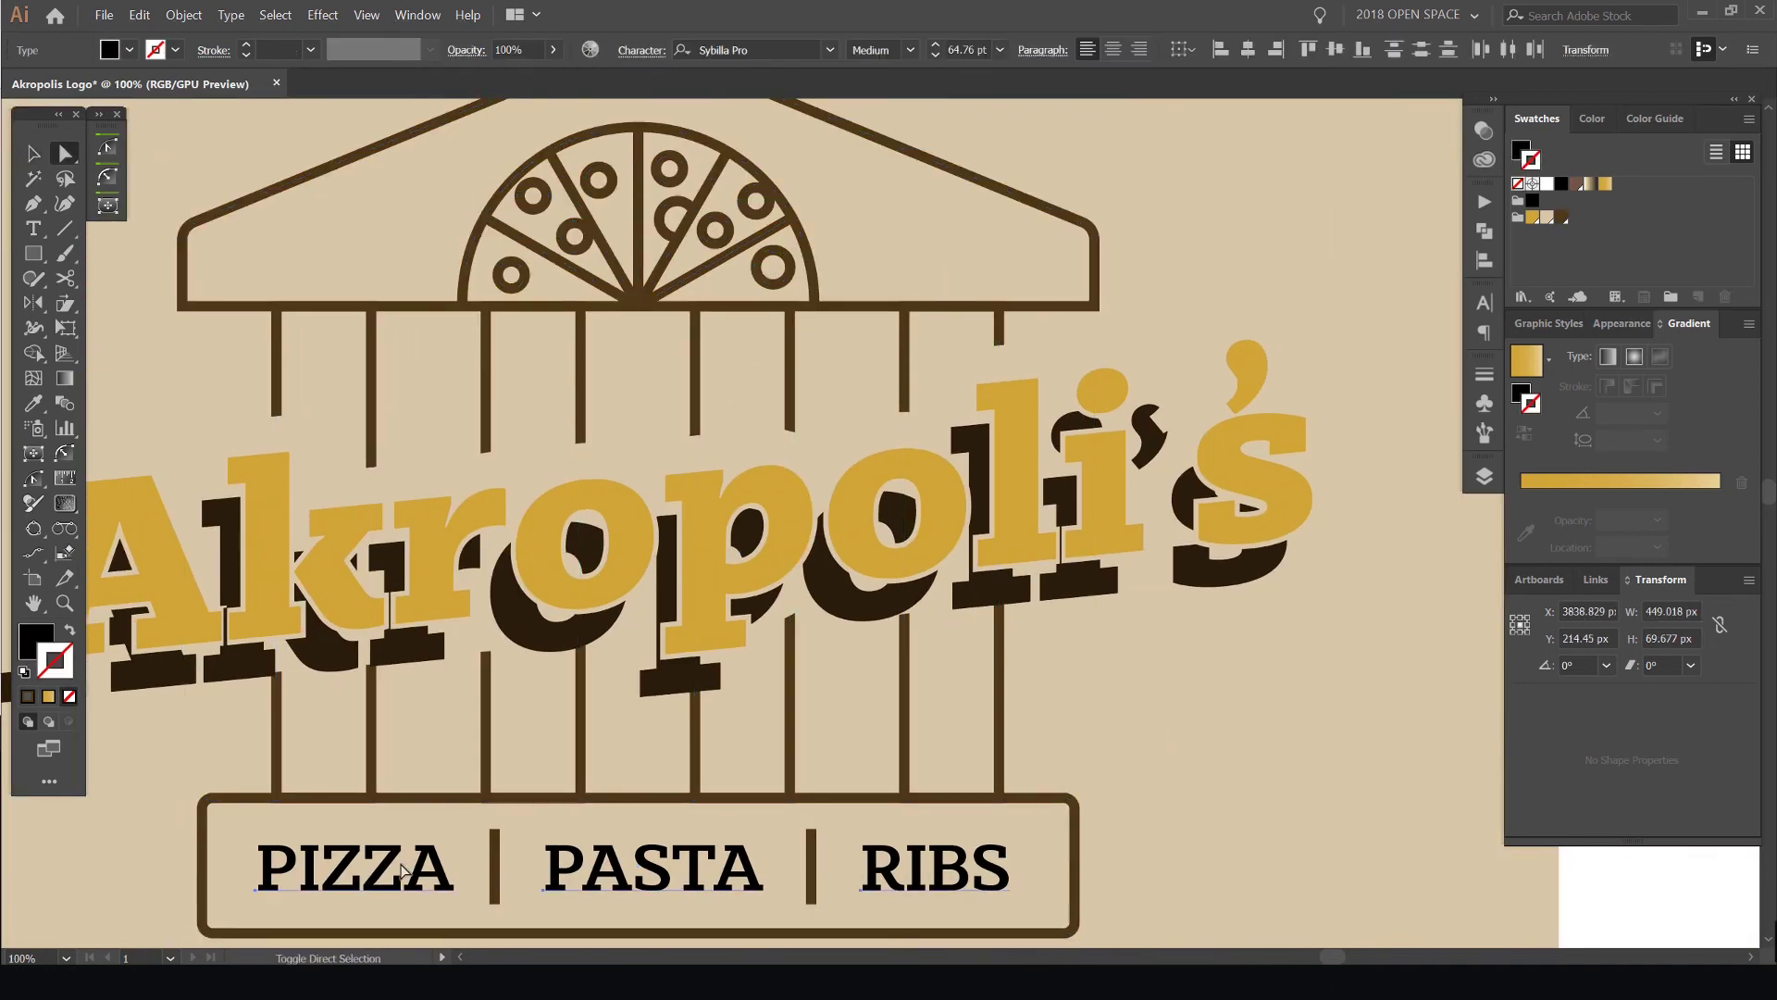
{"action": "scroll", "coordinate": [1044, 596], "scroll_direction": "down", "scroll_amount": 2}
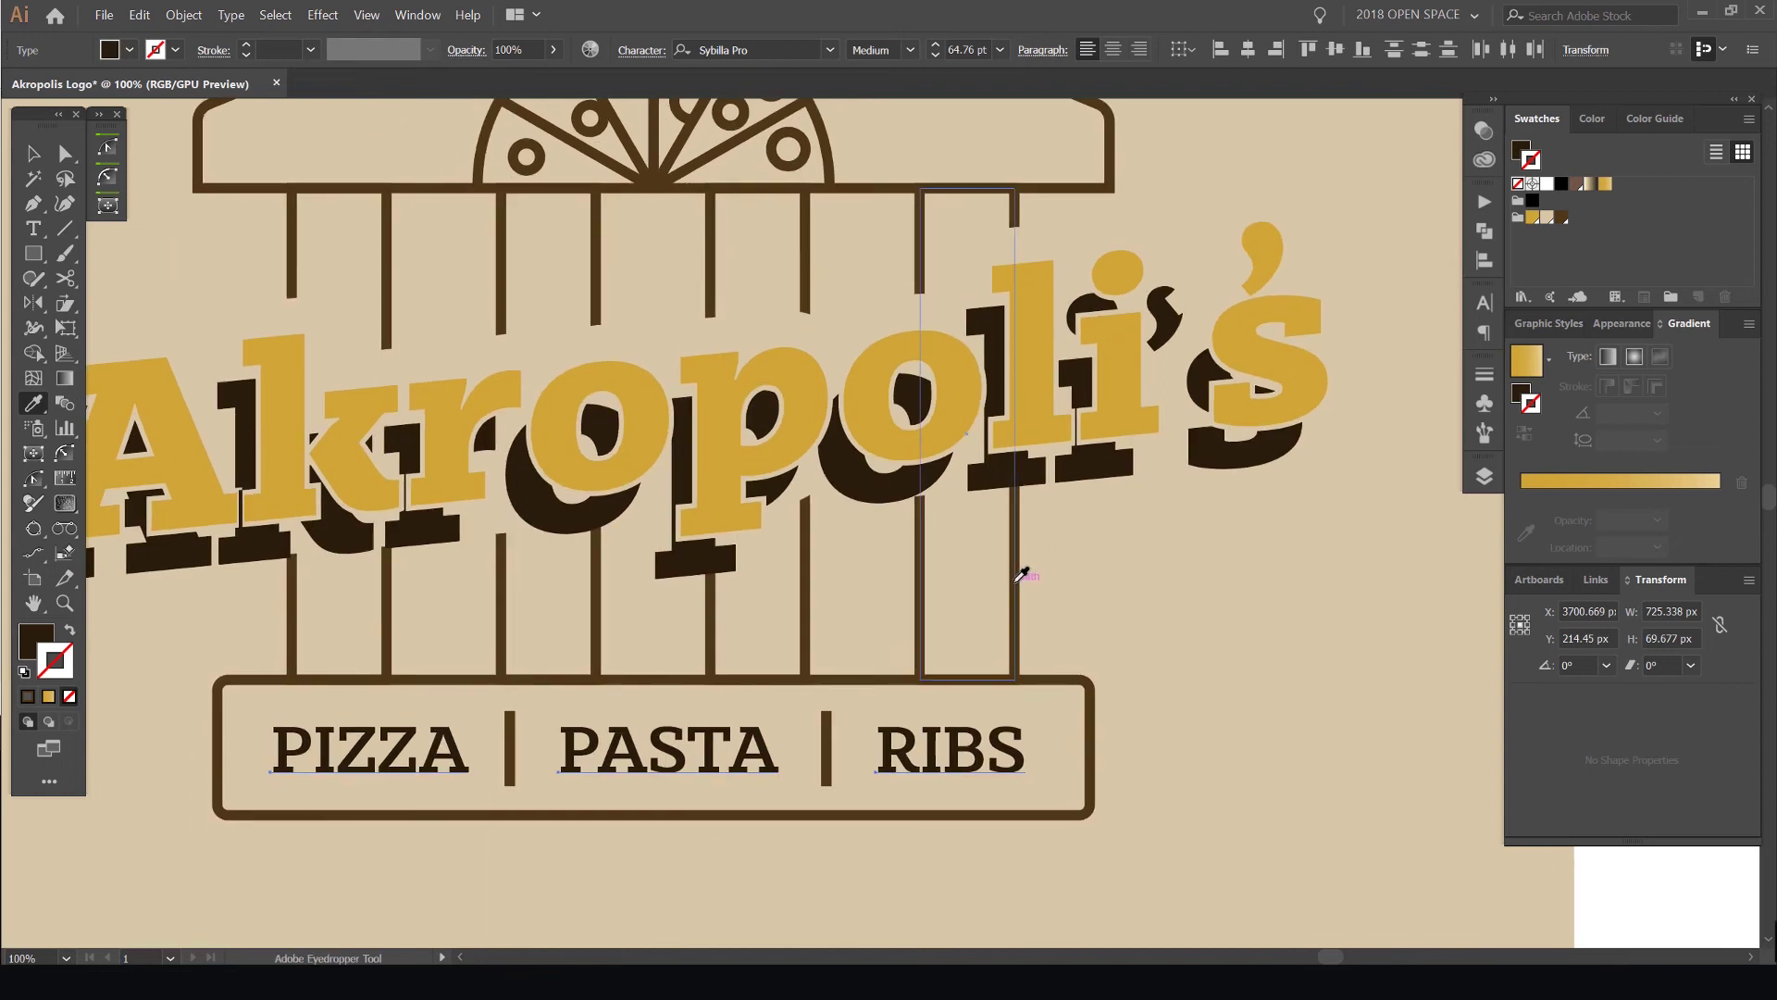
{"action": "left_click", "coordinate": [1018, 576]}
{"action": "key", "text": "v"}
{"action": "left_click", "coordinate": [1125, 598]}
{"action": "key", "text": "ctrl+z"}
{"action": "key", "text": "i"}
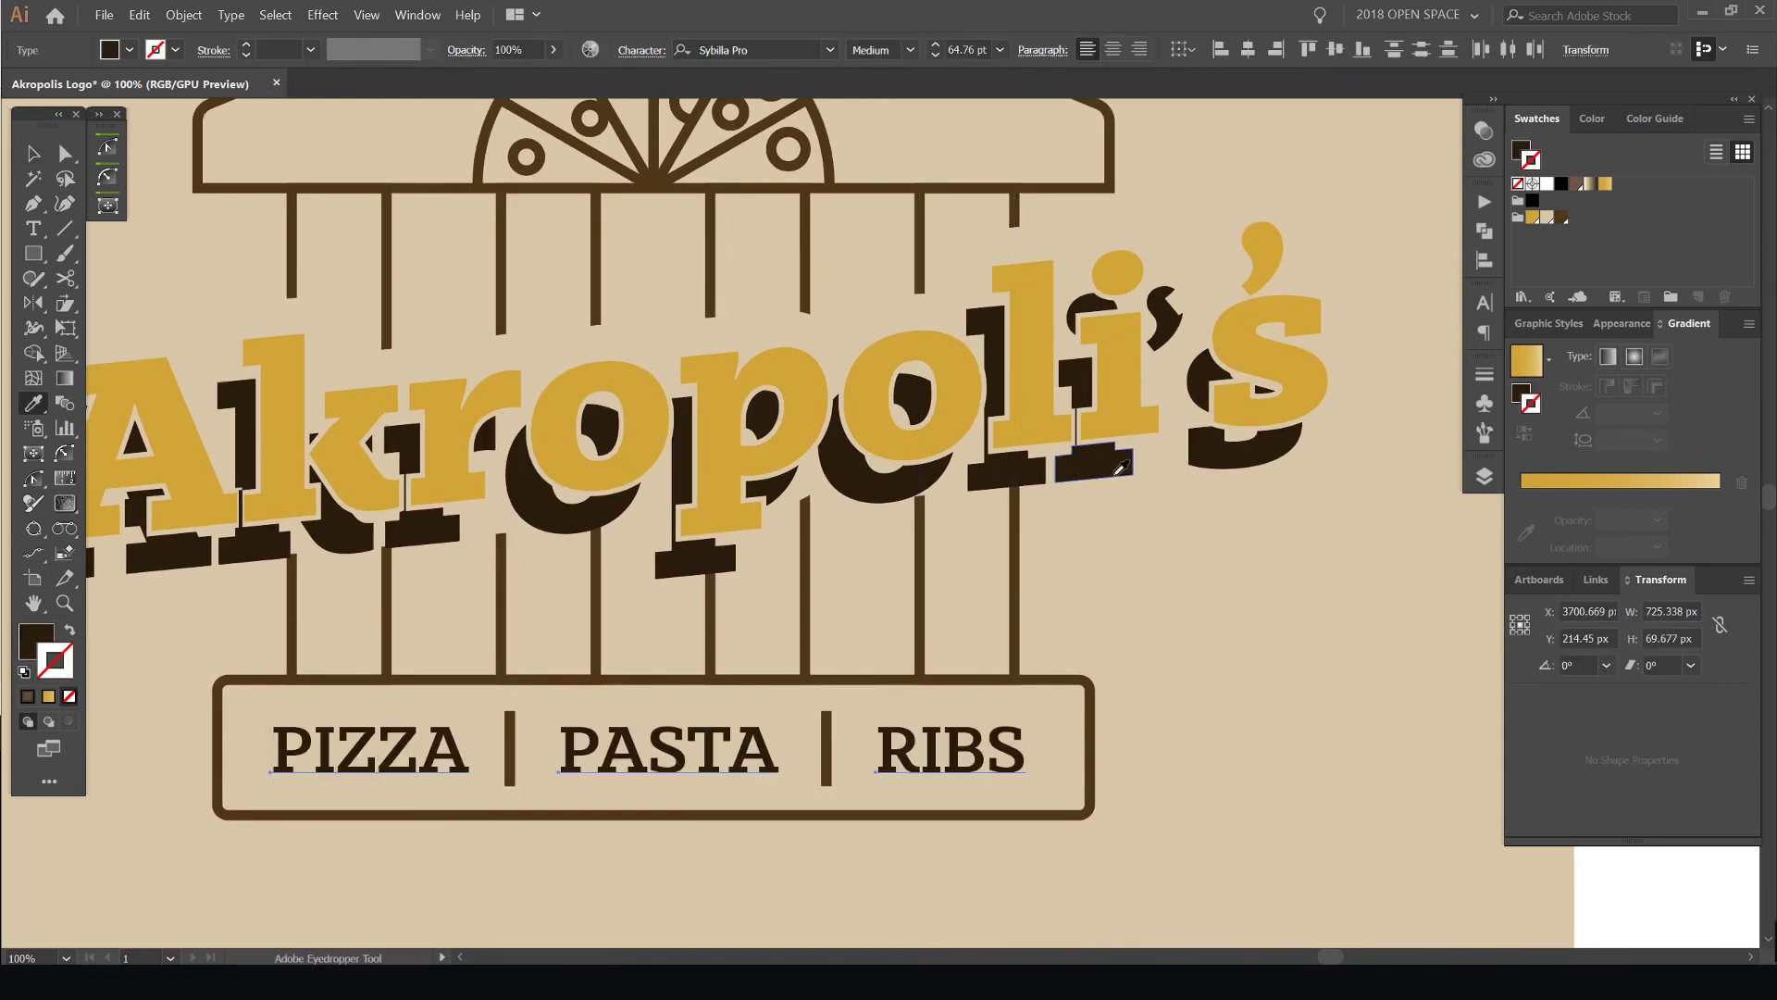
{"action": "left_click", "coordinate": [1113, 475]}
{"action": "key", "text": "v"}
{"action": "left_click", "coordinate": [1181, 514]}
{"action": "scroll", "coordinate": [1181, 514], "scroll_direction": "down", "scroll_amount": 3}
{"action": "scroll", "coordinate": [1101, 419], "scroll_direction": "up", "scroll_amount": 3}
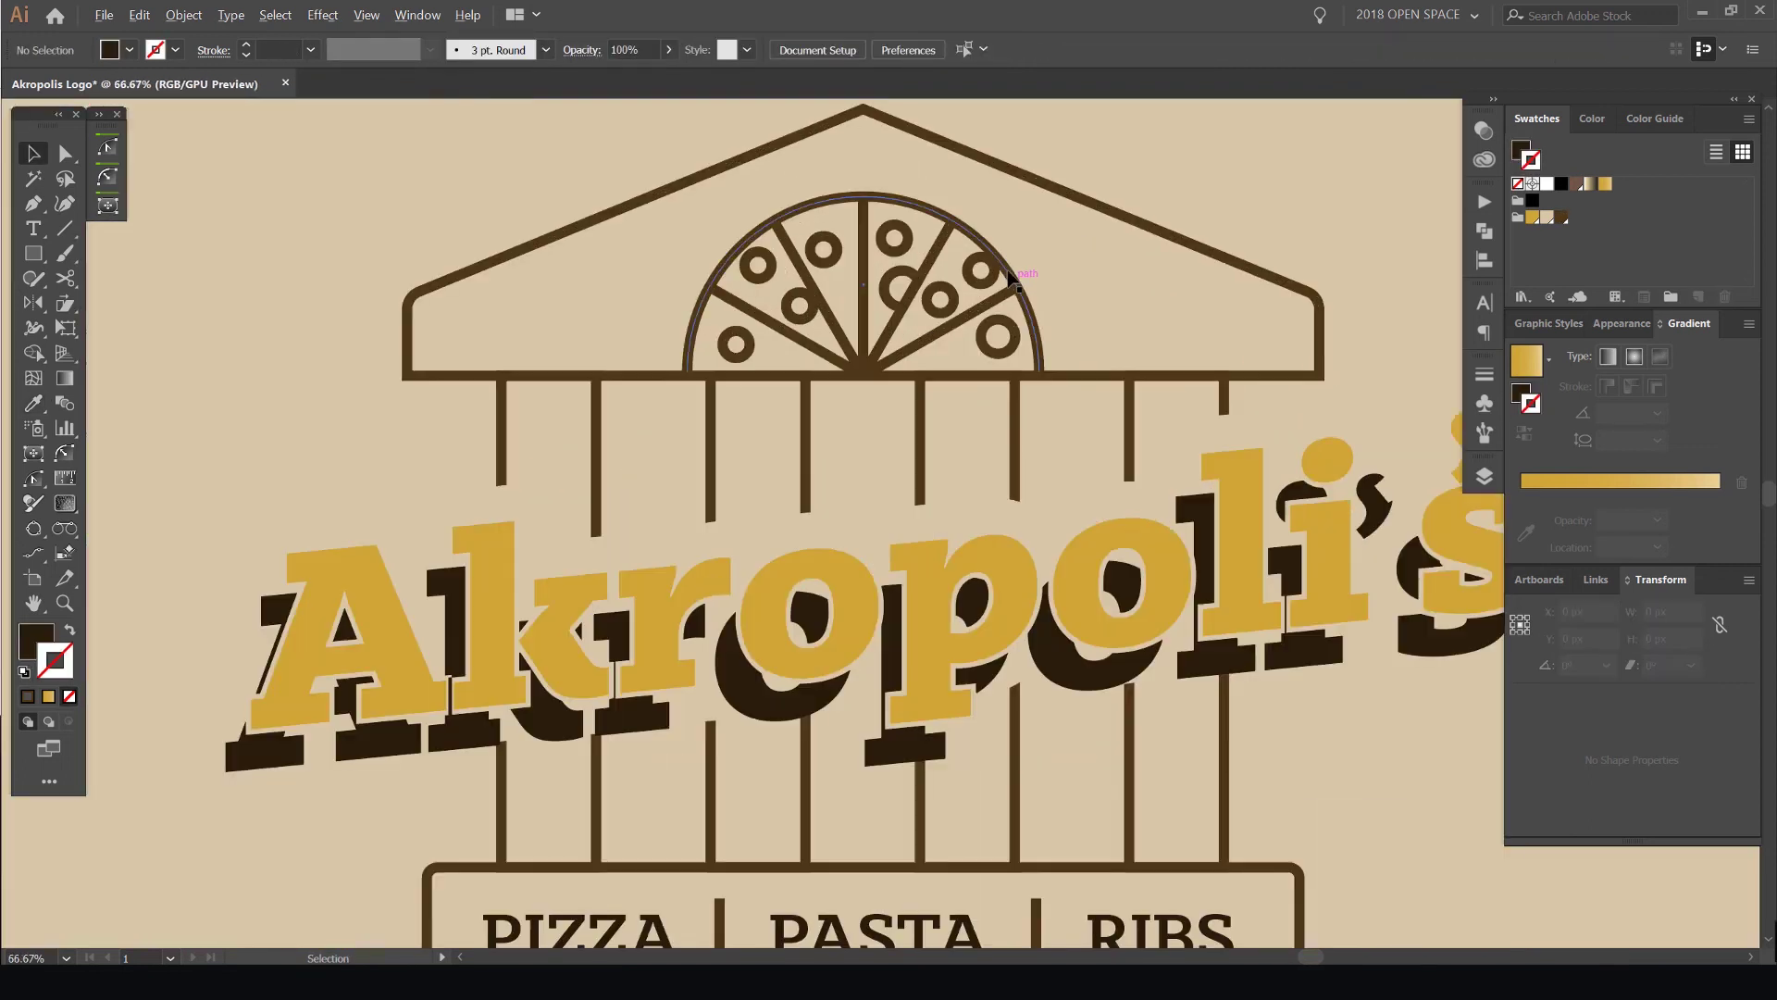
{"action": "left_click", "coordinate": [706, 342]}
{"action": "left_click", "coordinate": [1173, 218]}
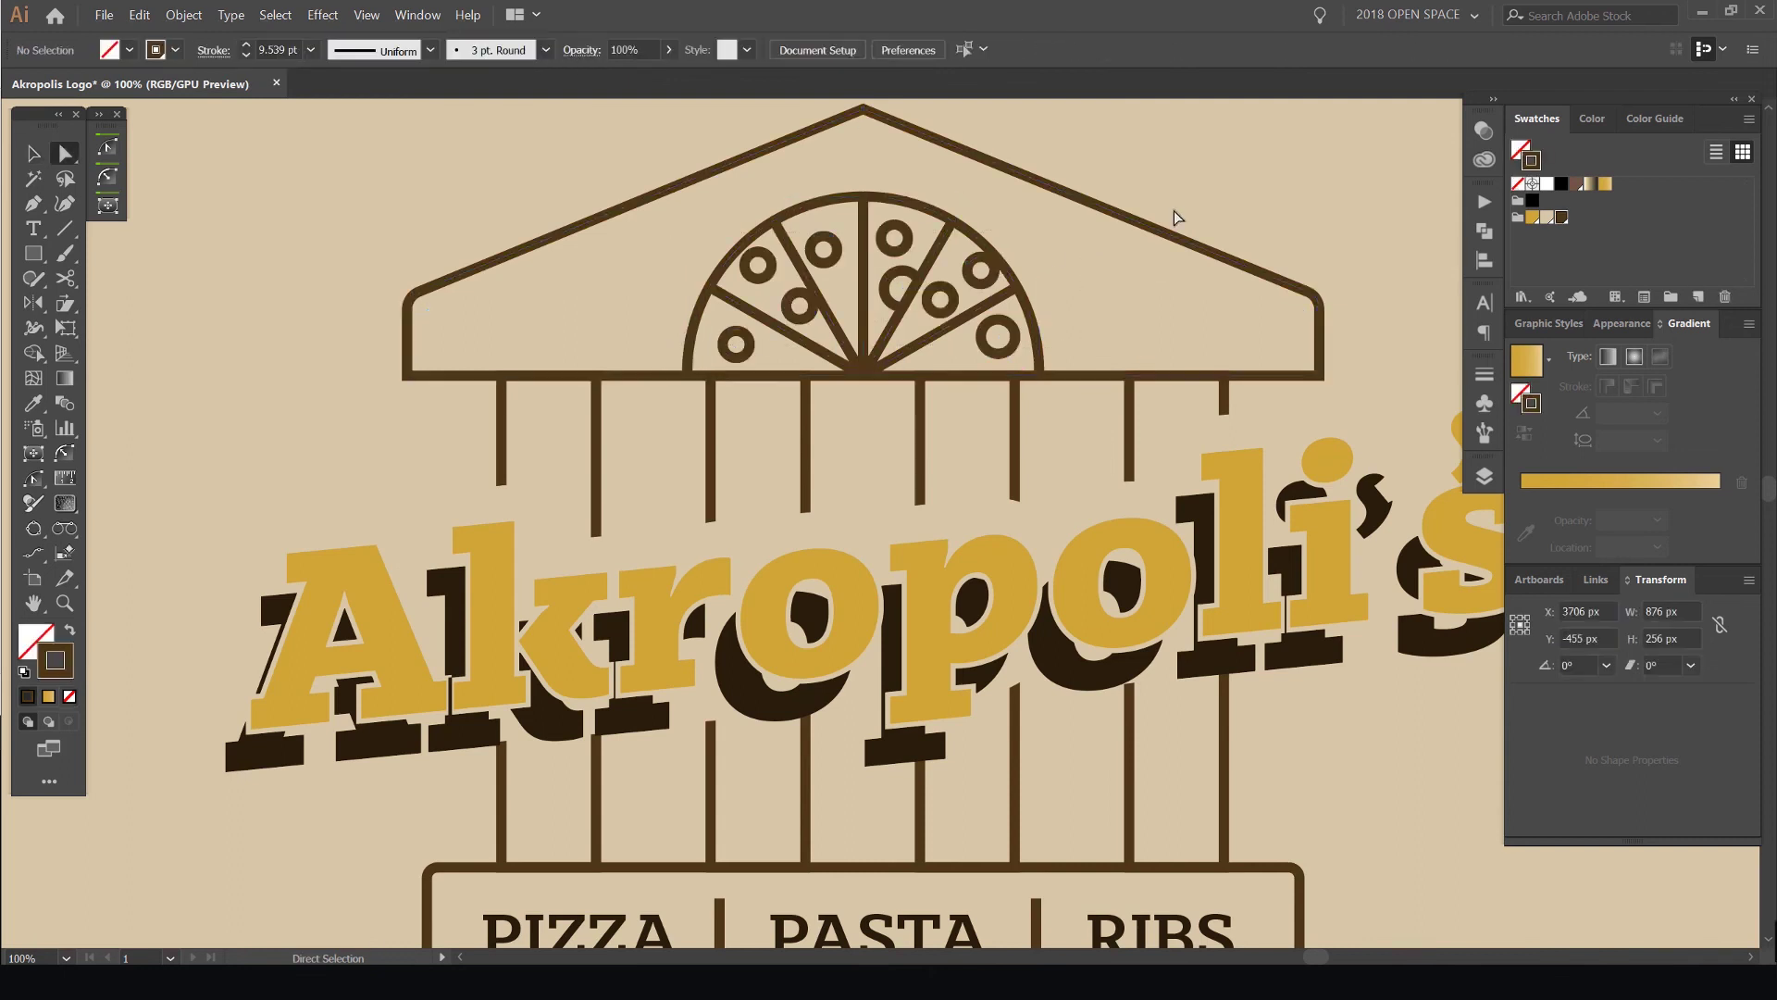
Select only the beige background rectangle behind the logo and lock it
{"action": "key", "text": "ctrl+a"}
{"action": "key", "text": "v"}
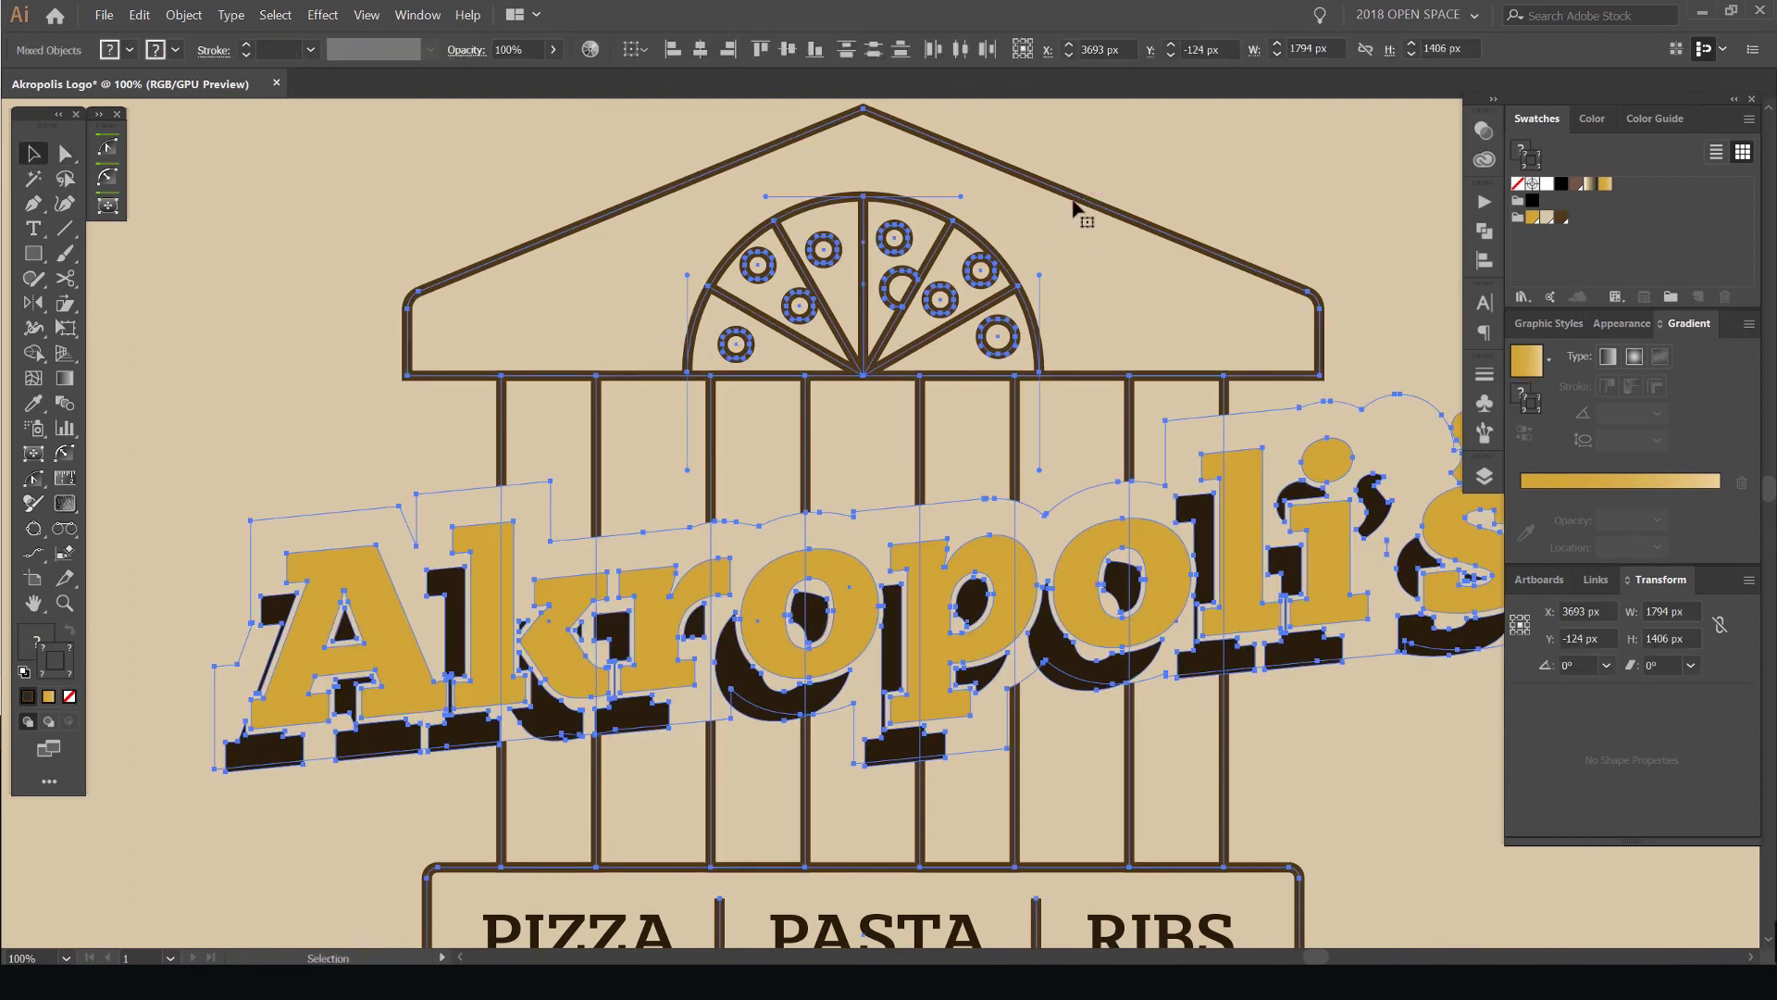
{"action": "key", "text": "ctrl+minus"}
{"action": "key", "text": "ctrl+minus"}
{"action": "left_click", "coordinate": [1172, 253]}
{"action": "key", "text": "ctrl+2"}
{"action": "scroll", "coordinate": [849, 348], "scroll_direction": "up", "scroll_amount": 2}
{"action": "left_click_drag", "start_coordinate": [825, 331], "coordinate": [870, 324]}
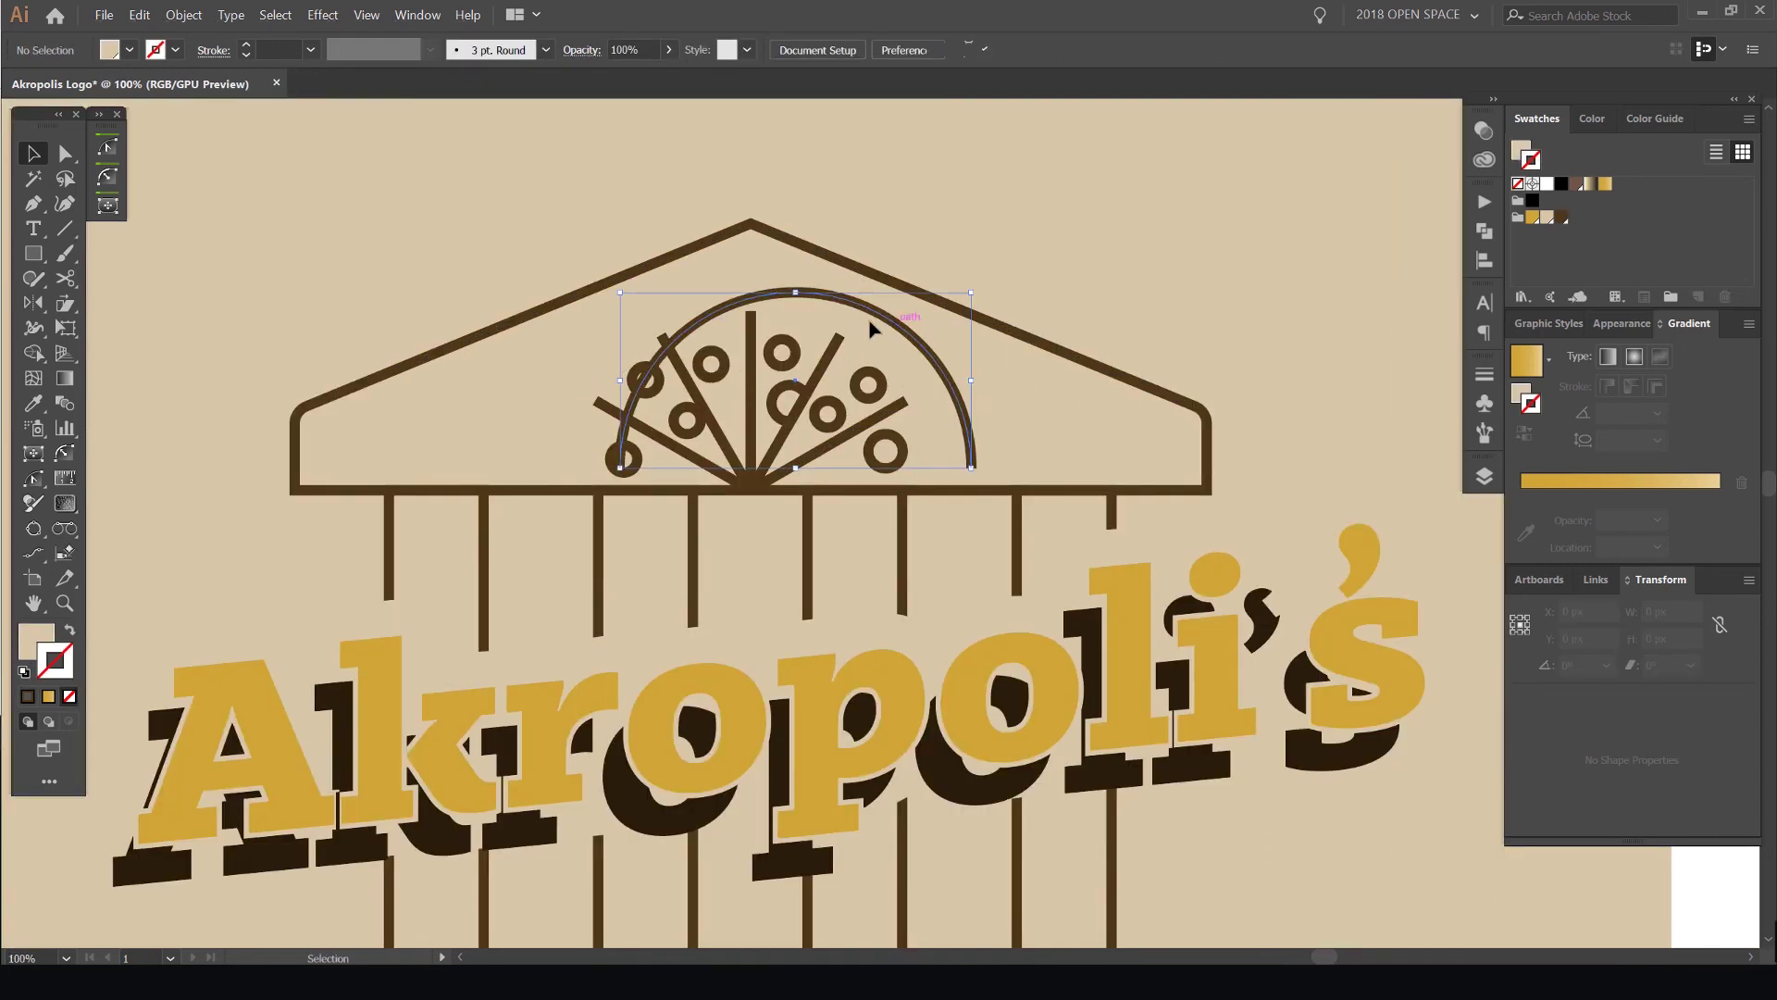
{"action": "key", "text": "ctrl+z"}
Select the pizza window's arch, slice lines and topping rings in the temple pediment
{"action": "left_click_drag", "start_coordinate": [978, 293], "coordinate": [637, 448]}
{"action": "left_click", "coordinate": [954, 328]}
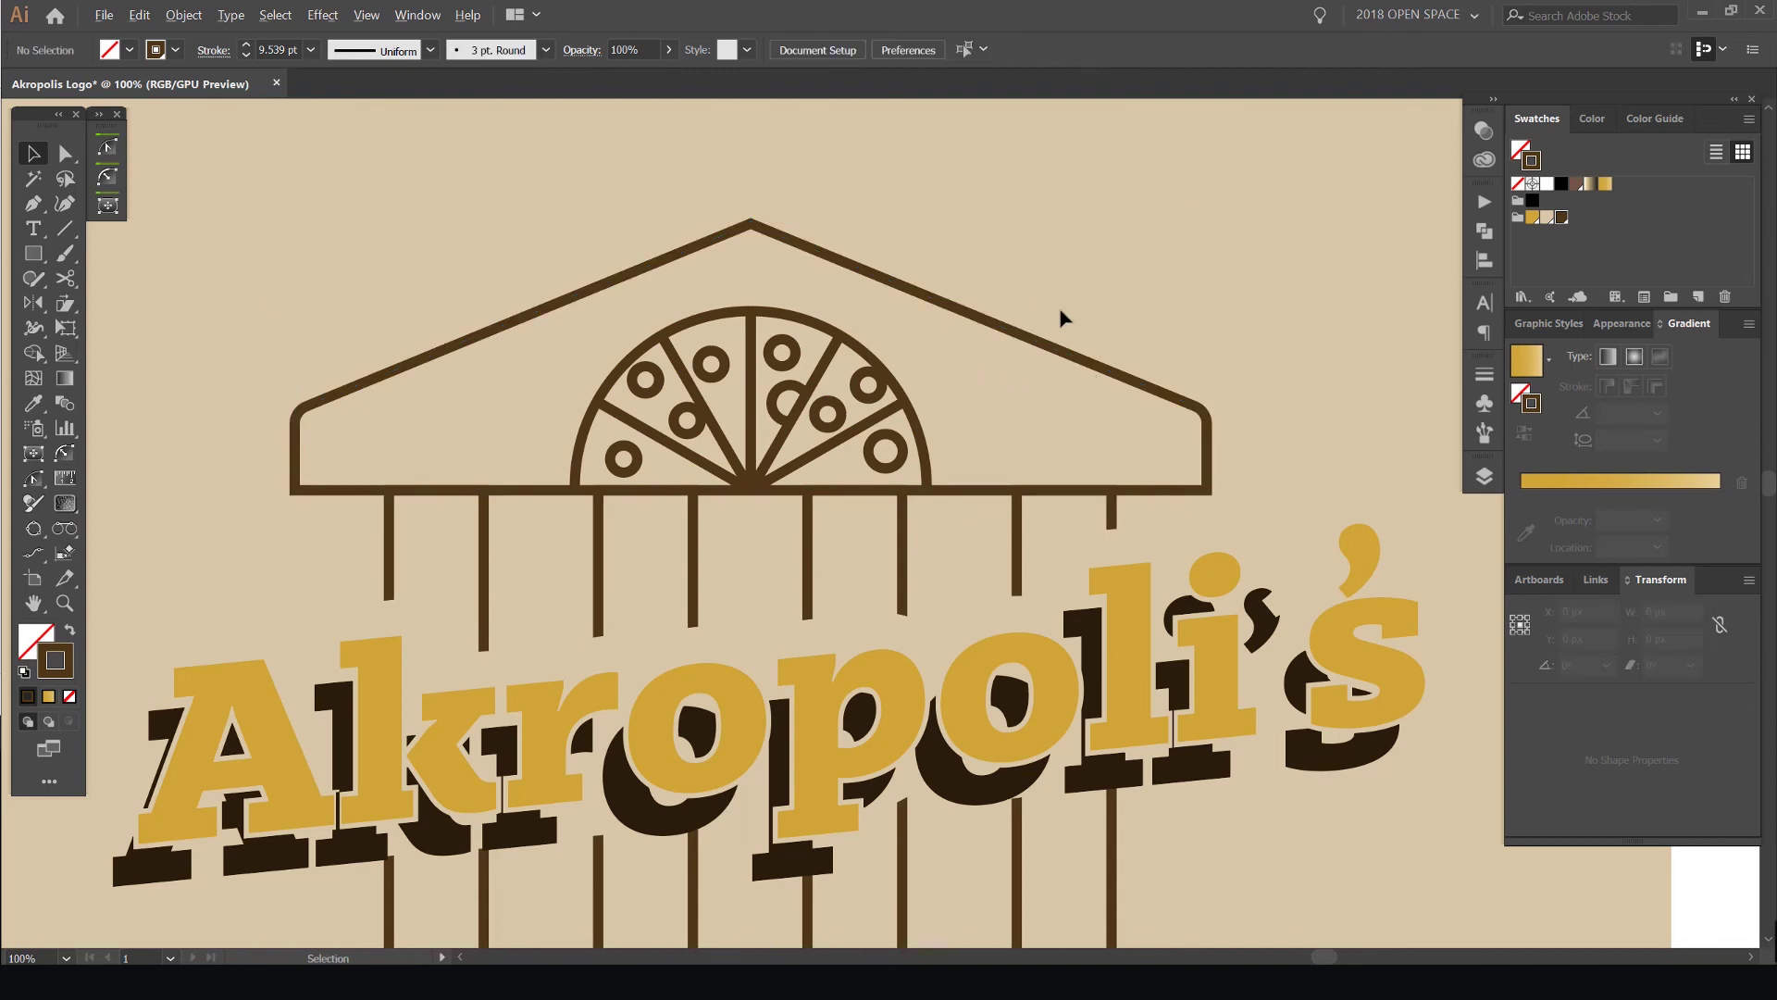
{"action": "scroll", "coordinate": [1062, 313], "scroll_direction": "up", "scroll_amount": 1}
{"action": "left_click_drag", "start_coordinate": [924, 375], "coordinate": [1161, 359]}
{"action": "left_click", "coordinate": [595, 552]}
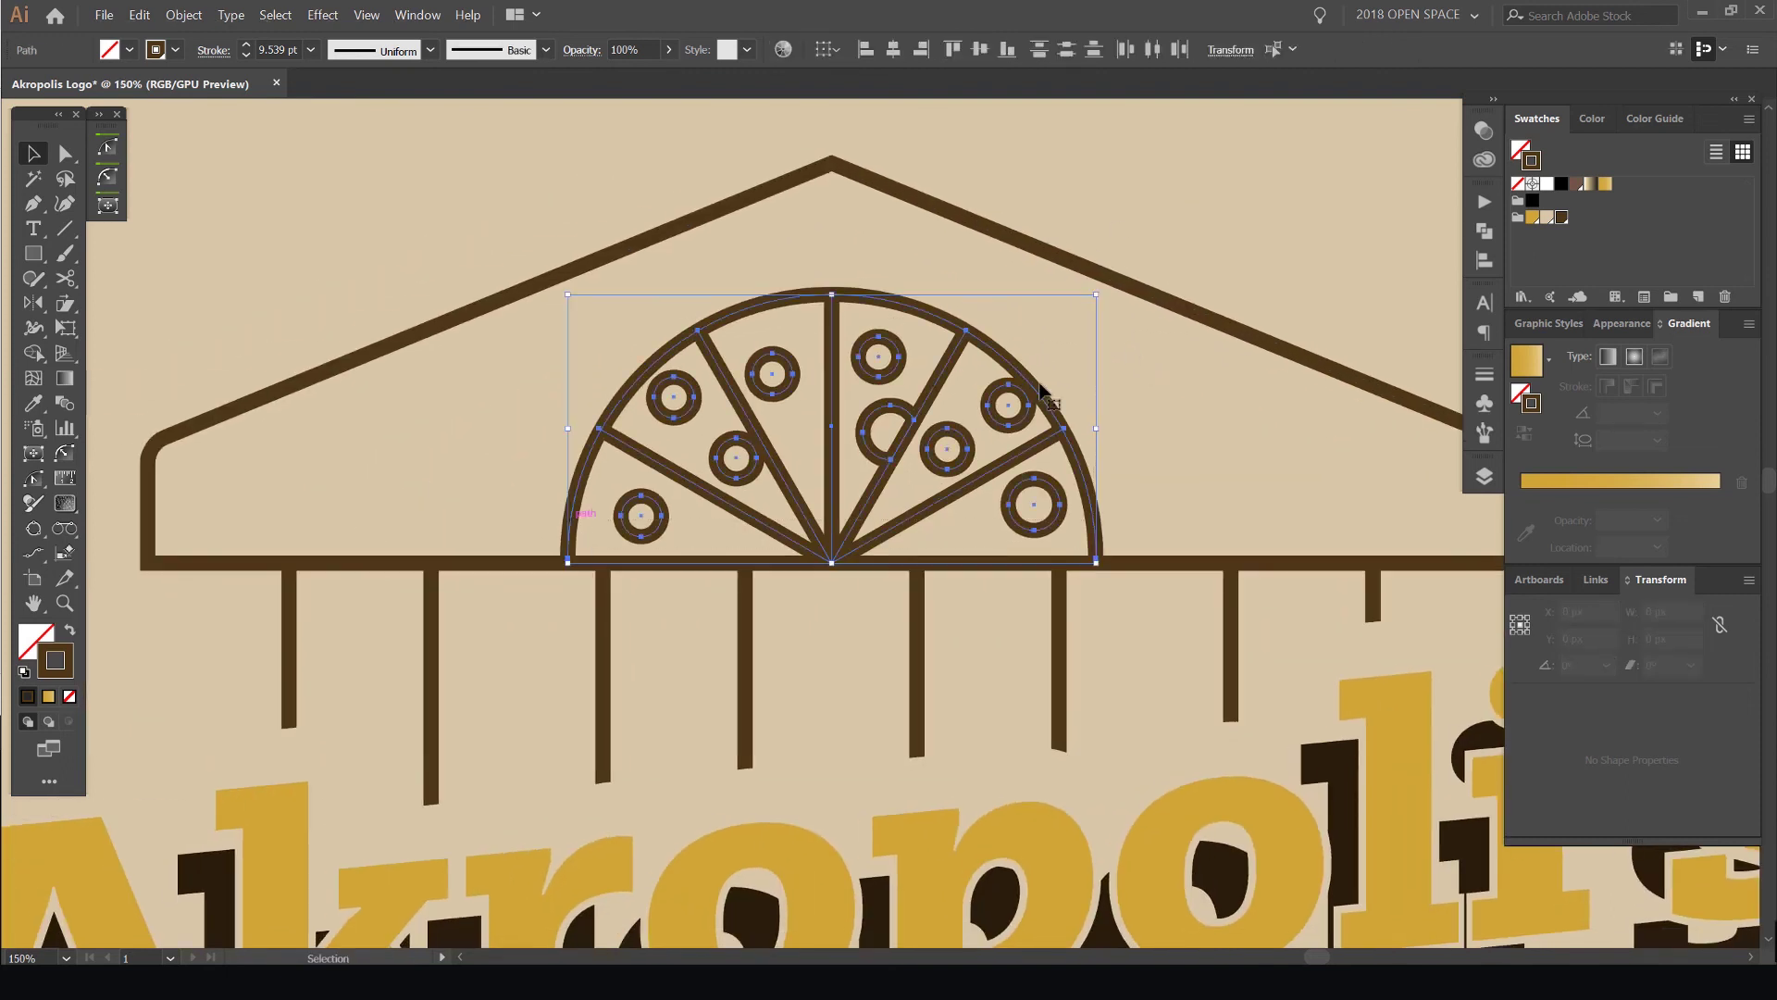
{"action": "left_click_drag", "start_coordinate": [1249, 420], "coordinate": [1108, 295]}
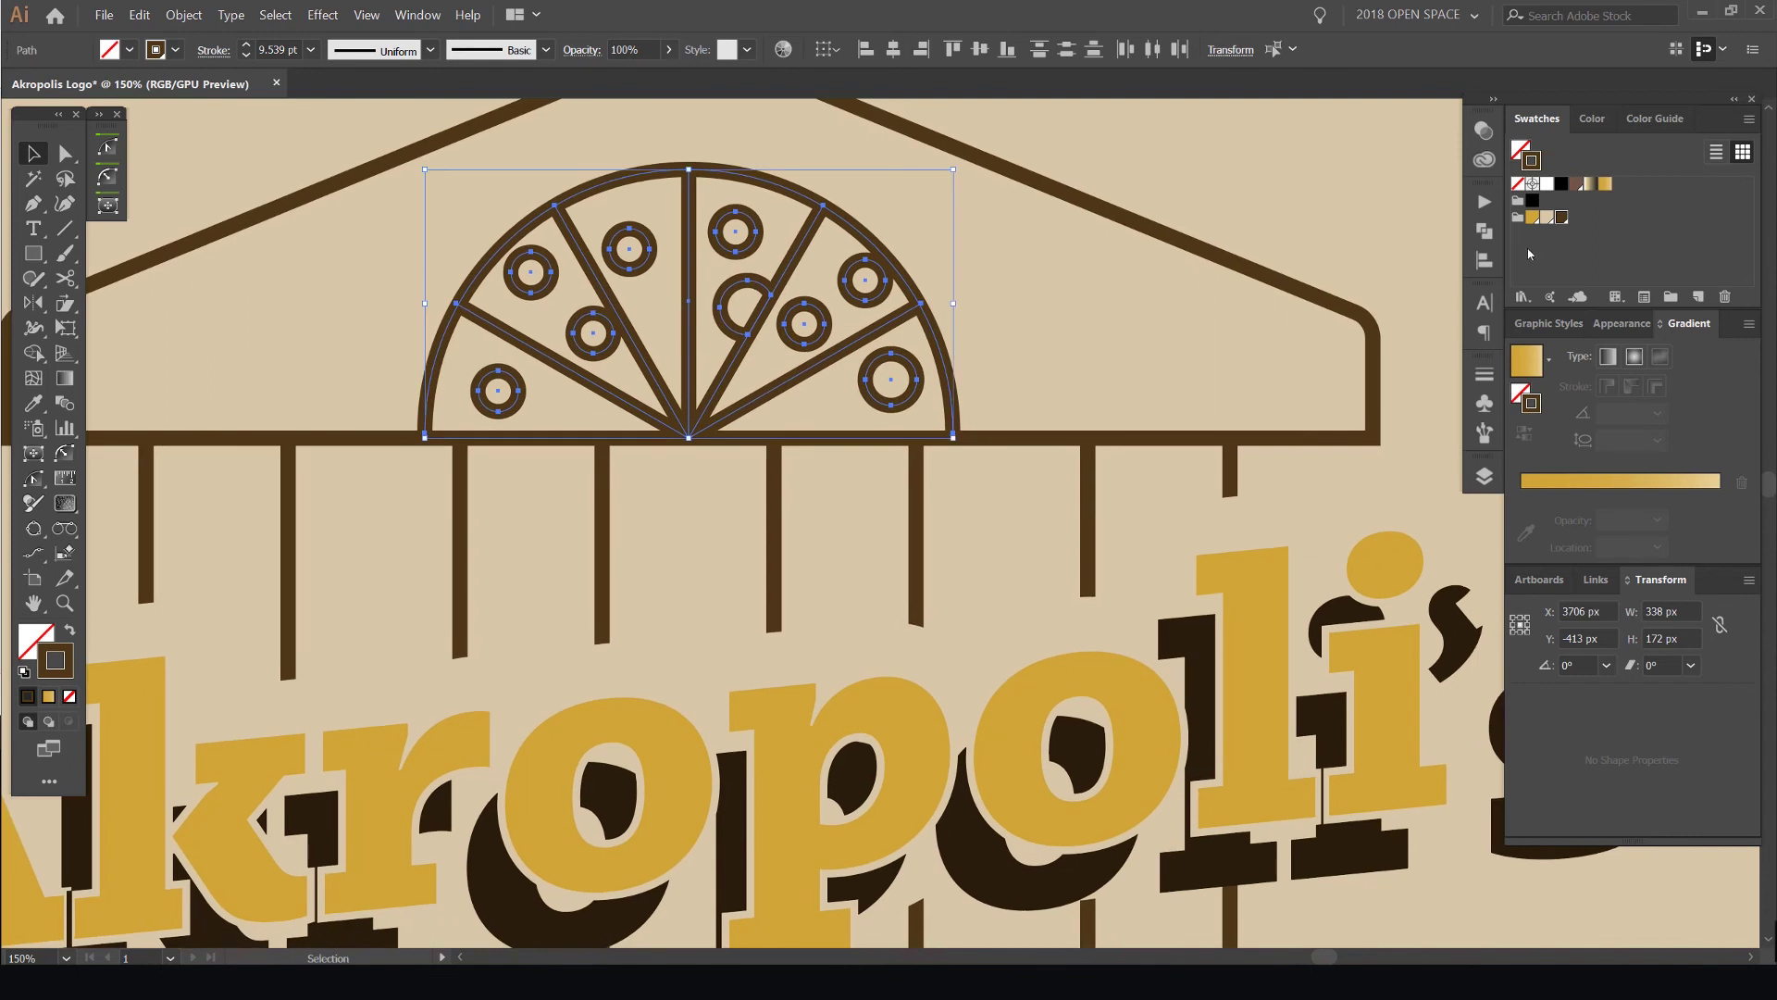
Sample the dark brown of the wordmark's shadow and save it as a new swatch
{"action": "scroll", "coordinate": [1234, 368], "scroll_direction": "down", "scroll_amount": 1}
{"action": "left_click_drag", "start_coordinate": [1418, 763], "coordinate": [1222, 689]}
{"action": "left_click", "coordinate": [1222, 692]}
{"action": "key", "text": "i"}
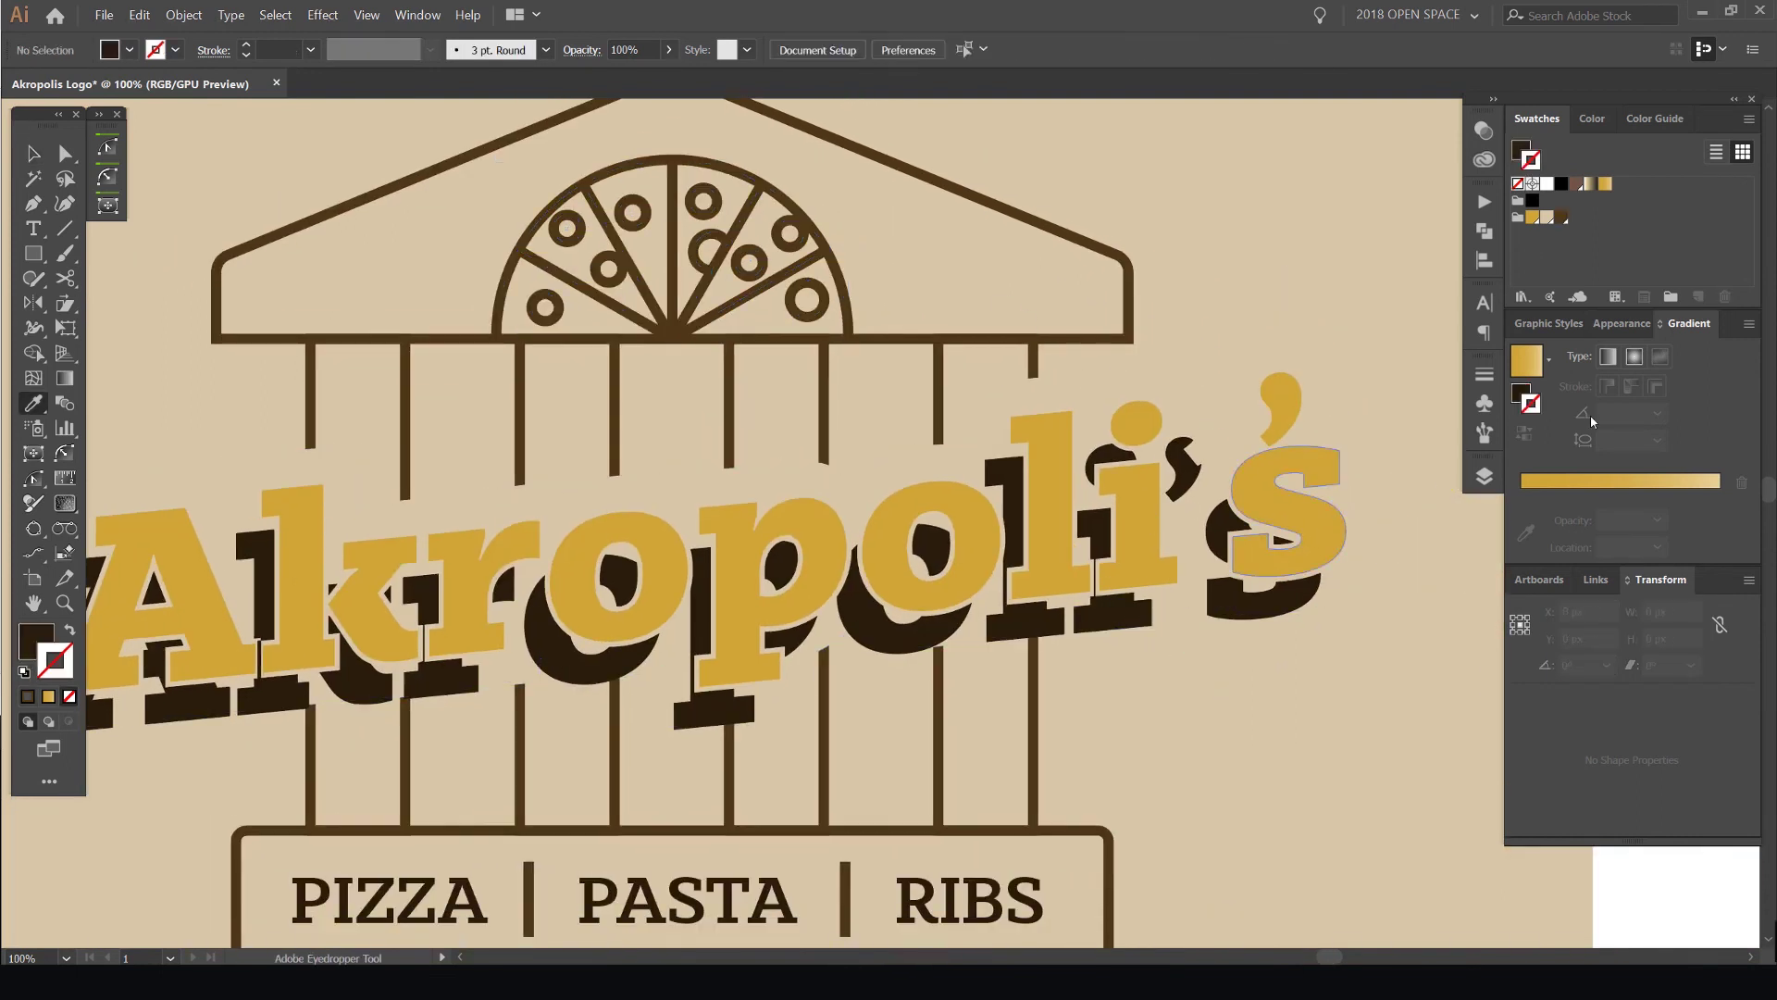
{"action": "left_click", "coordinate": [1699, 296]}
{"action": "key", "text": "Return"}
Select all parts of the pizza window and set their stroke to the new dark brown swatch
{"action": "left_click", "coordinate": [541, 310], "text": "ctrl"}
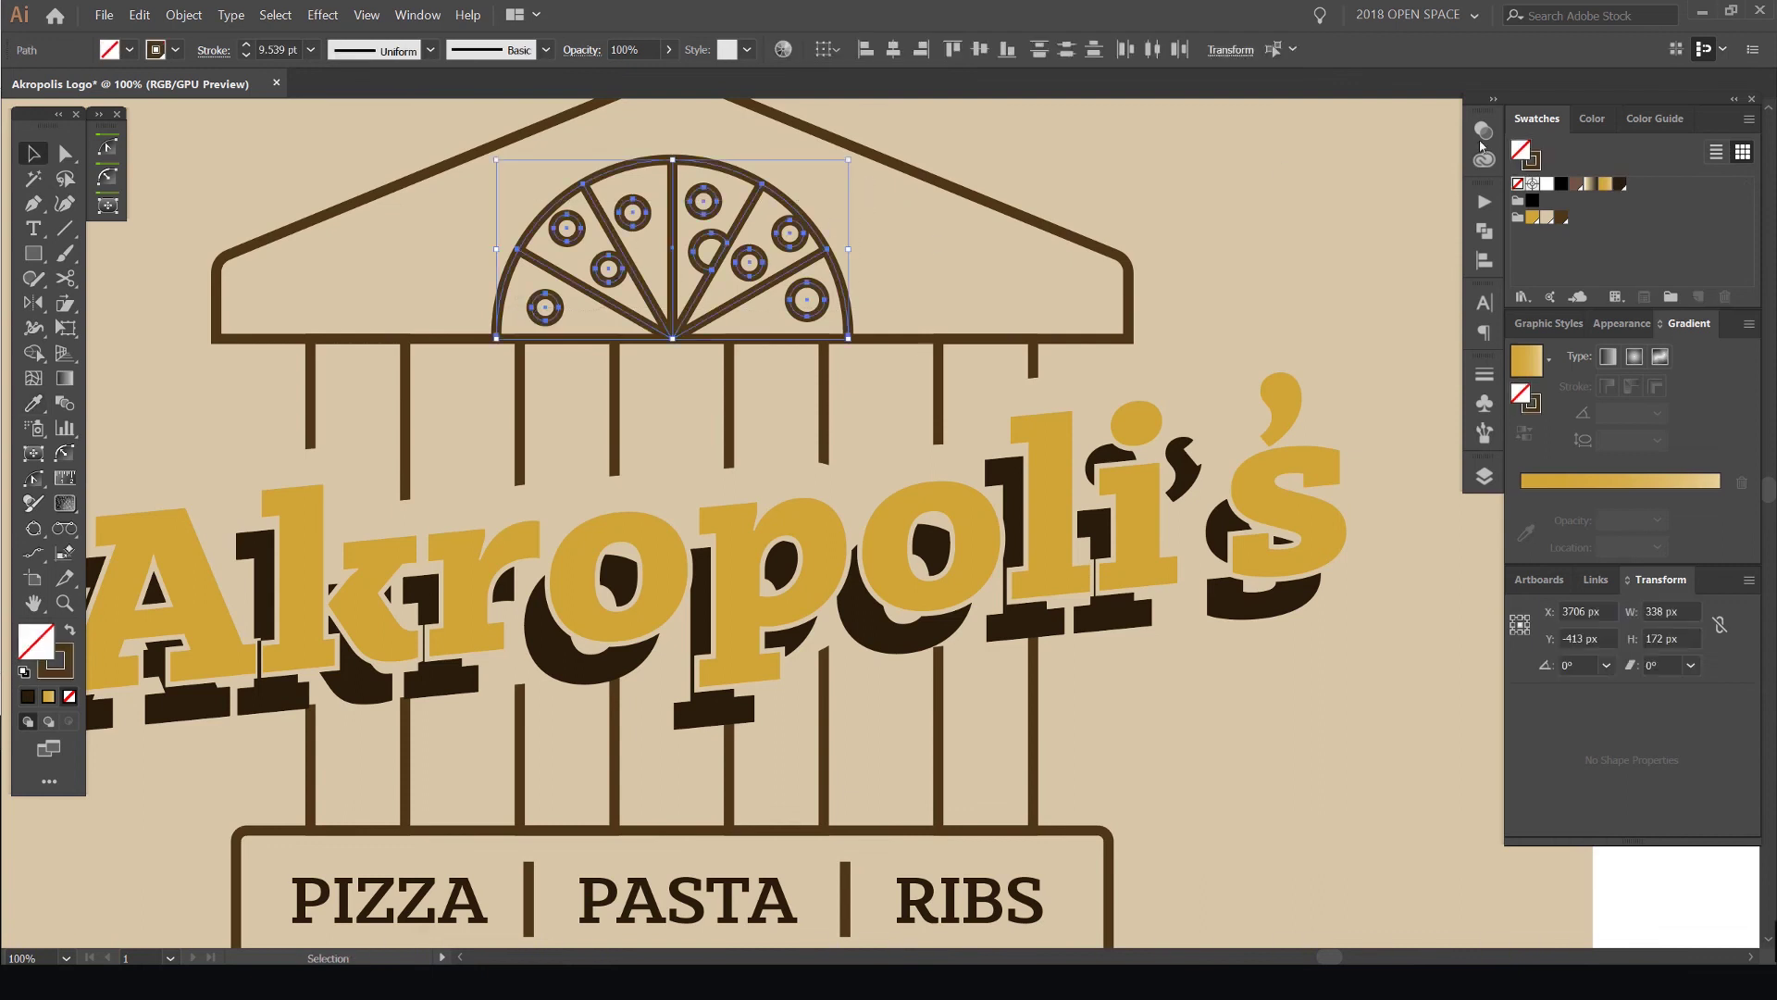
{"action": "scroll", "coordinate": [689, 216], "scroll_direction": "up", "scroll_amount": 2}
{"action": "left_click_drag", "start_coordinate": [597, 237], "coordinate": [844, 412]}
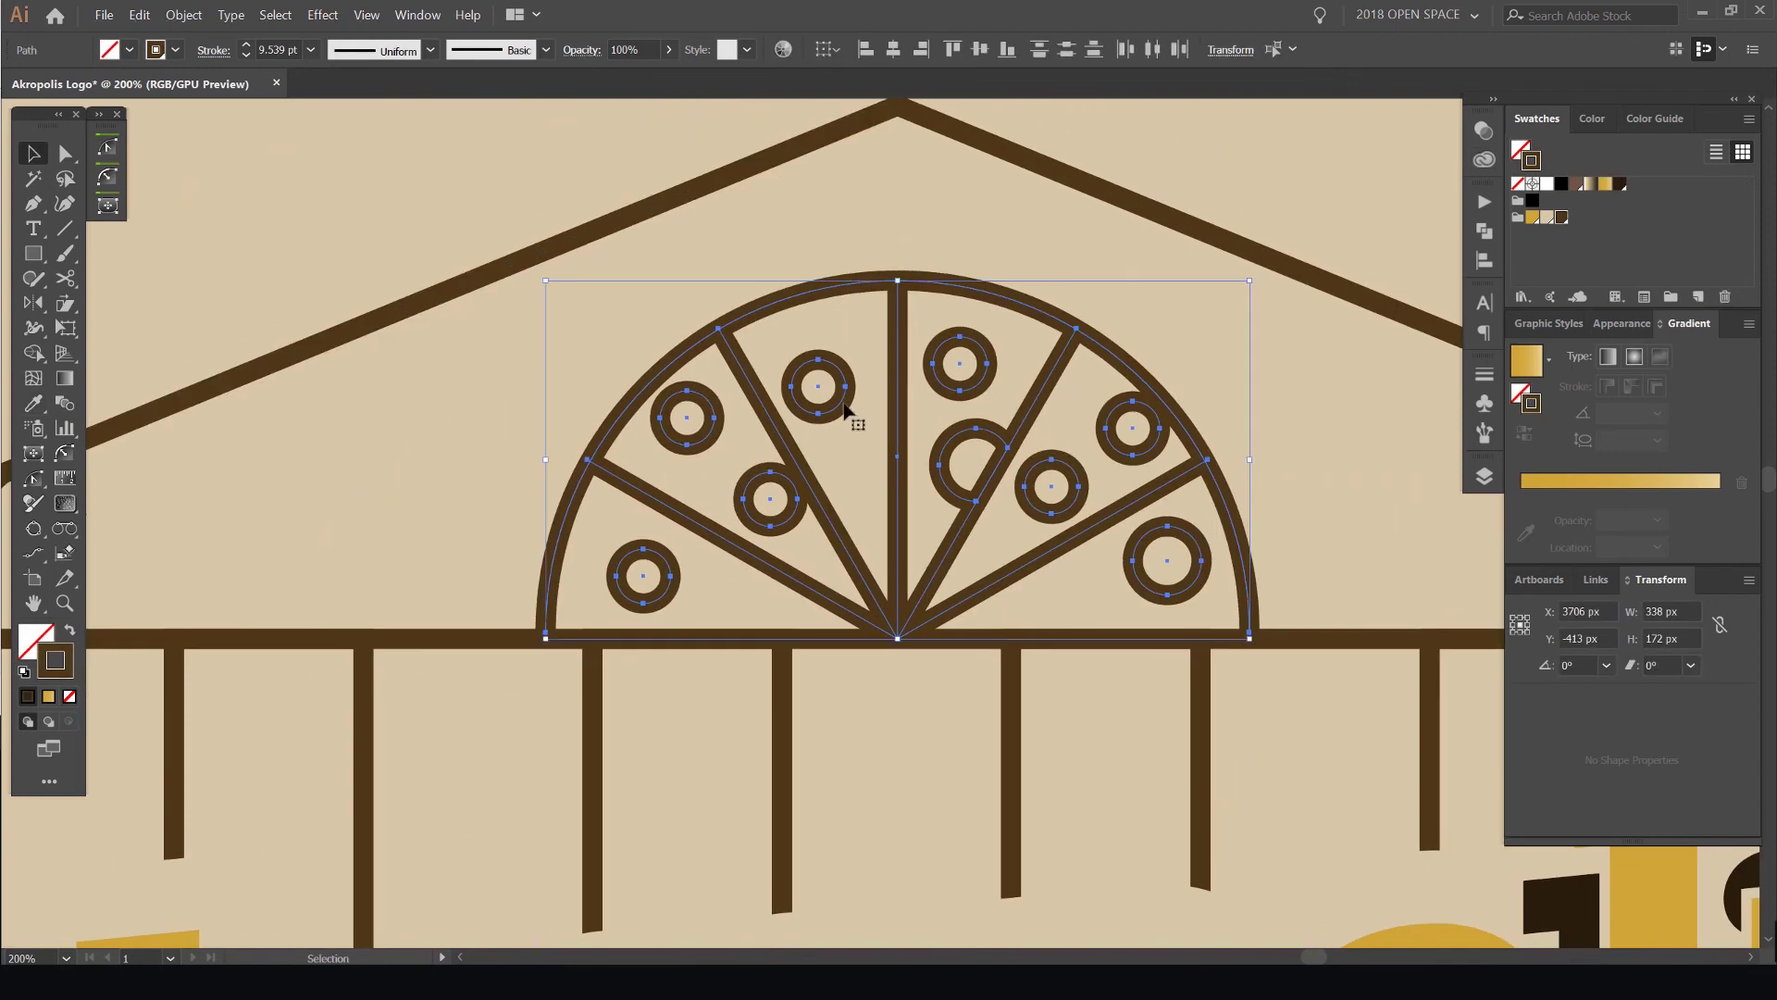
{"action": "left_click", "coordinate": [1621, 184]}
{"action": "left_click", "coordinate": [1289, 408]}
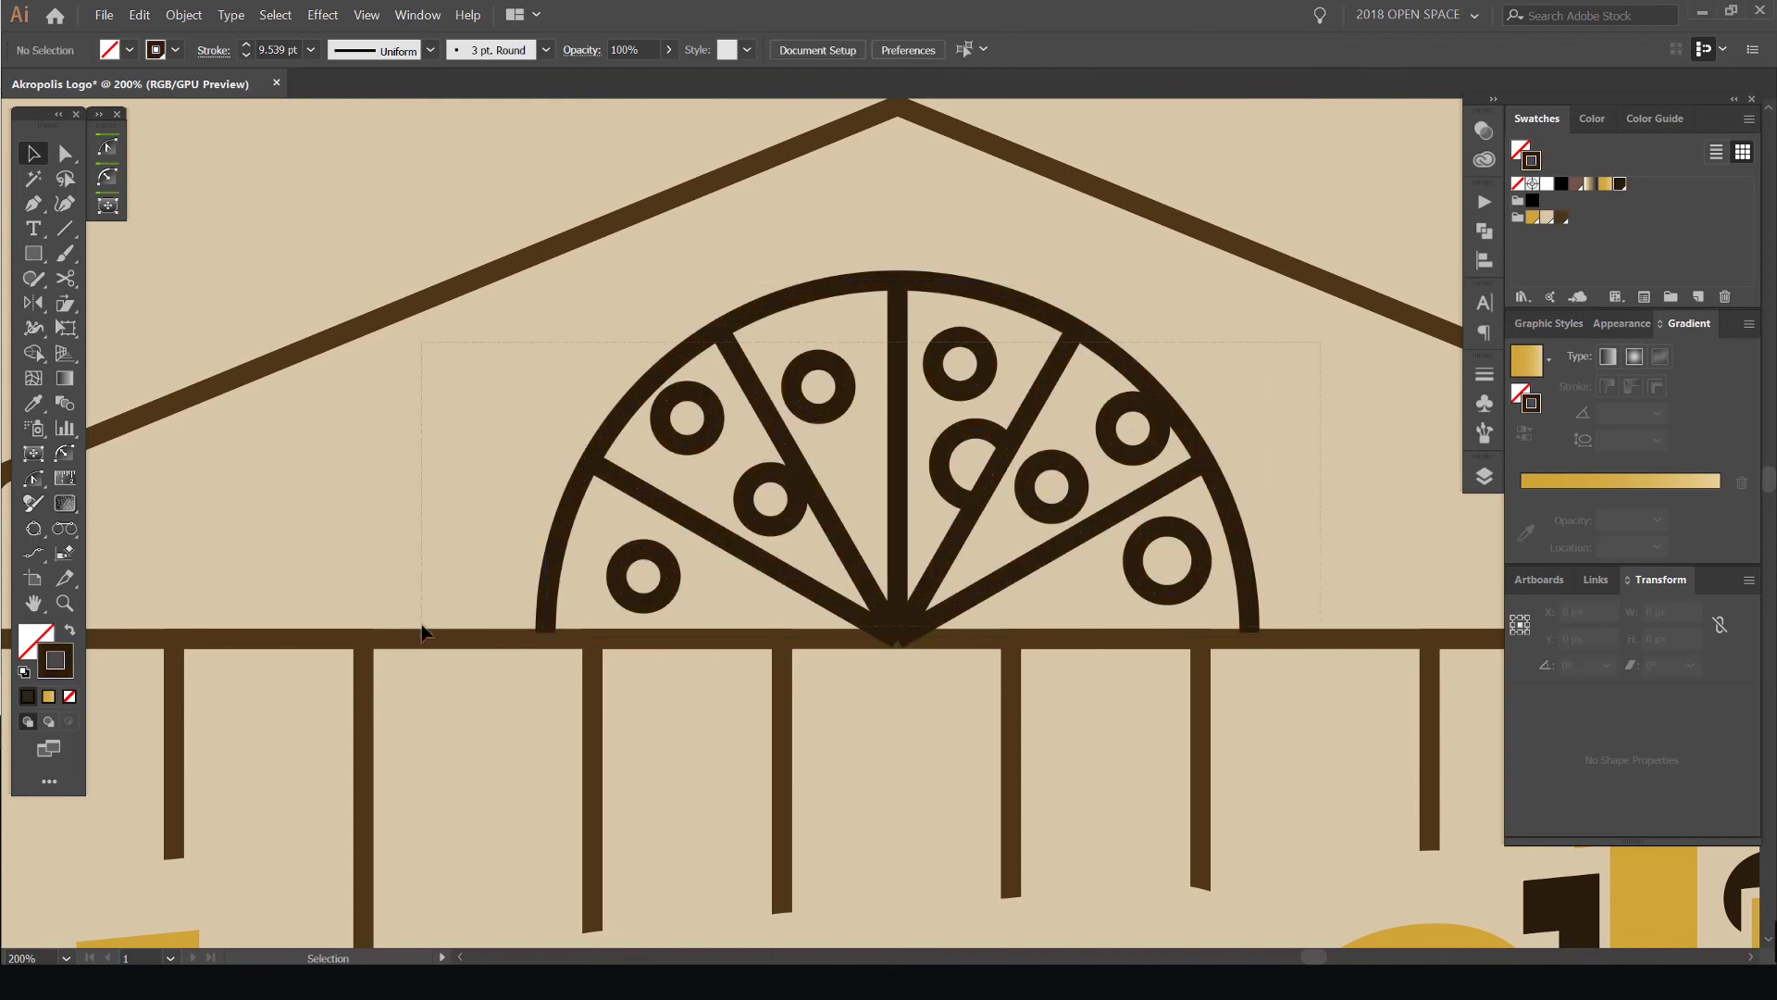
Send the pizza window's parts backward in the stacking order, behind the pediment's bottom line, and deselect them
{"action": "left_click_drag", "start_coordinate": [422, 624], "coordinate": [434, 602]}
{"action": "key", "text": "ctrl+["}
{"action": "key", "text": "ctrl+["}
{"action": "key", "text": "ctrl+]"}
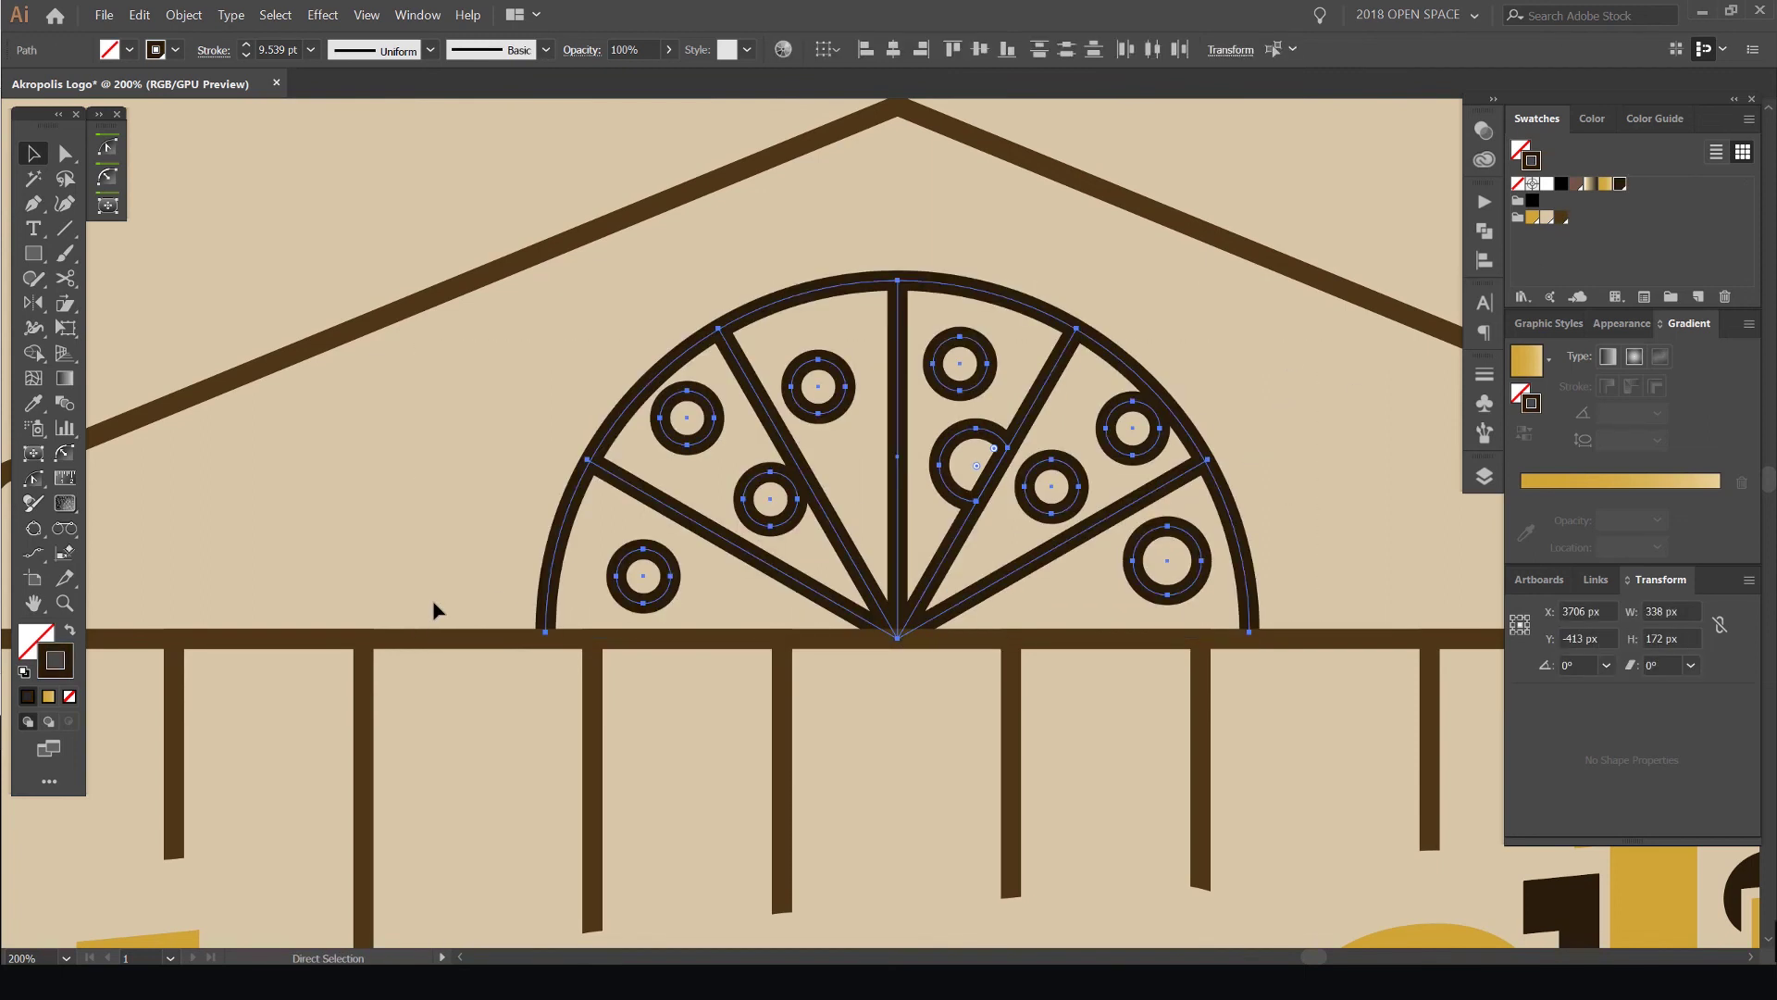
{"action": "left_click", "coordinate": [441, 581]}
Examine the recoloured logo as a whole and compare it with the earlier beige and dark logo versions
{"action": "scroll", "coordinate": [981, 507], "scroll_direction": "down", "scroll_amount": 3}
{"action": "left_click_drag", "start_coordinate": [1236, 437], "coordinate": [1069, 319]}
{"action": "scroll", "coordinate": [1069, 319], "scroll_direction": "down", "scroll_amount": 2}
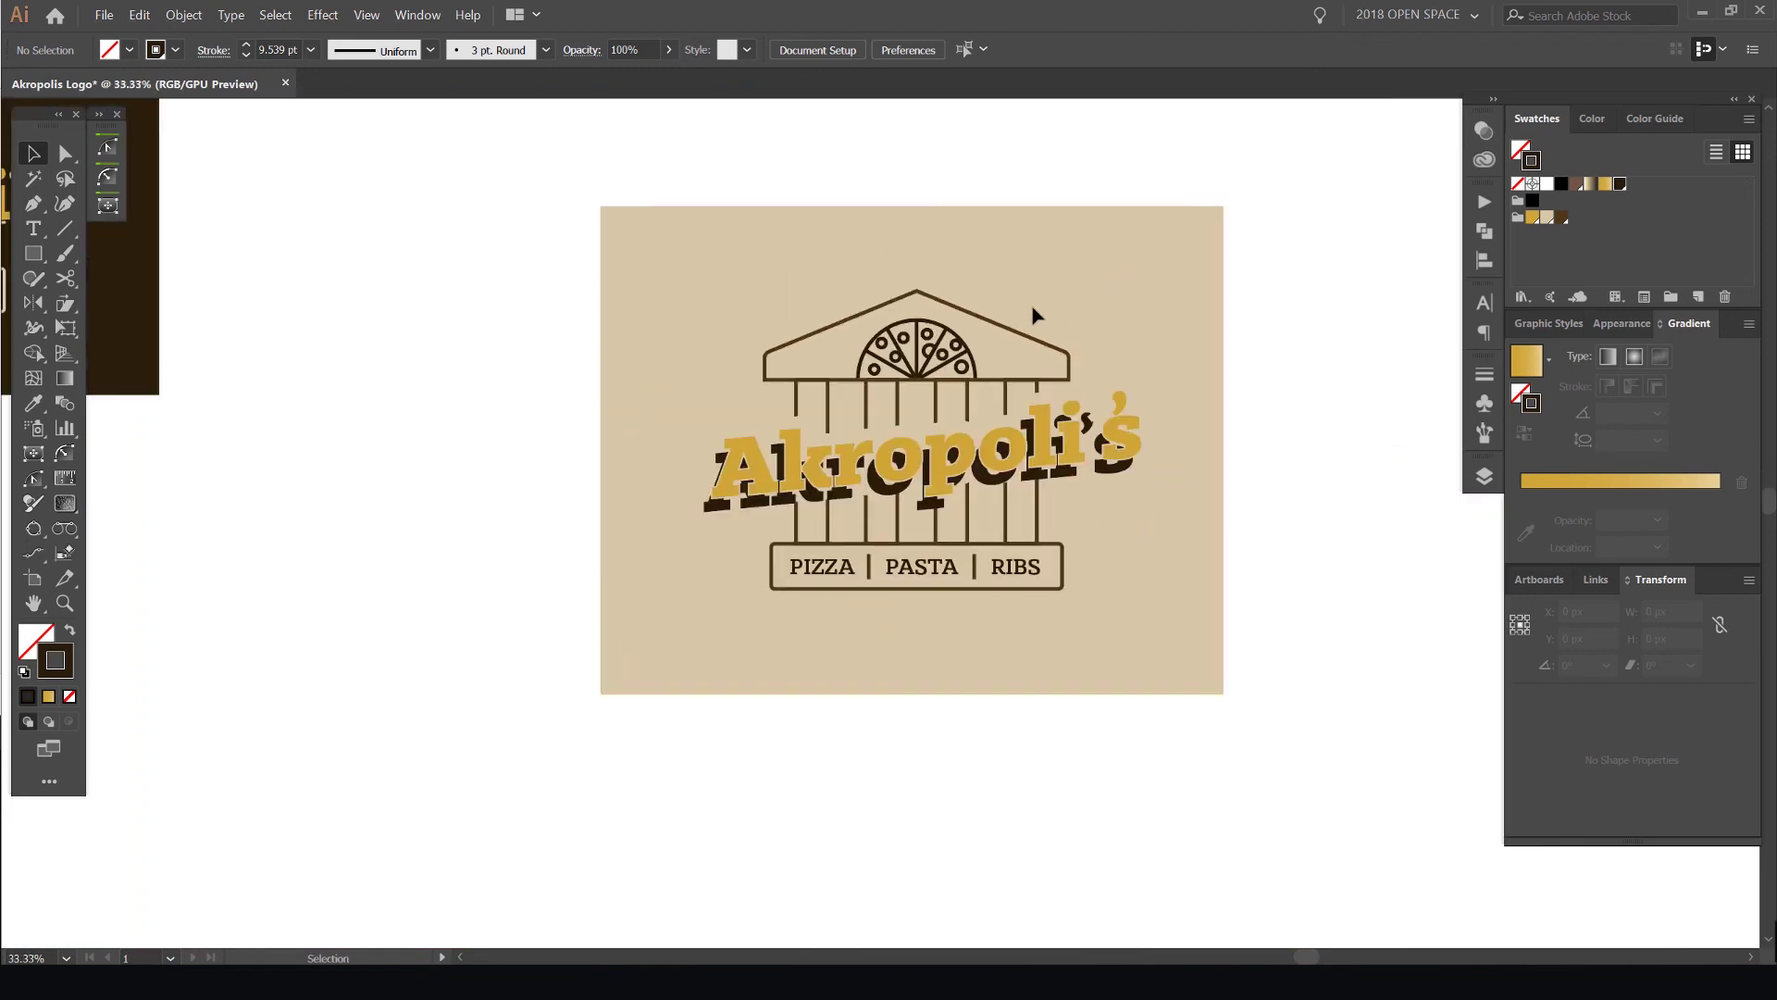
{"action": "scroll", "coordinate": [935, 352], "scroll_direction": "up", "scroll_amount": 2}
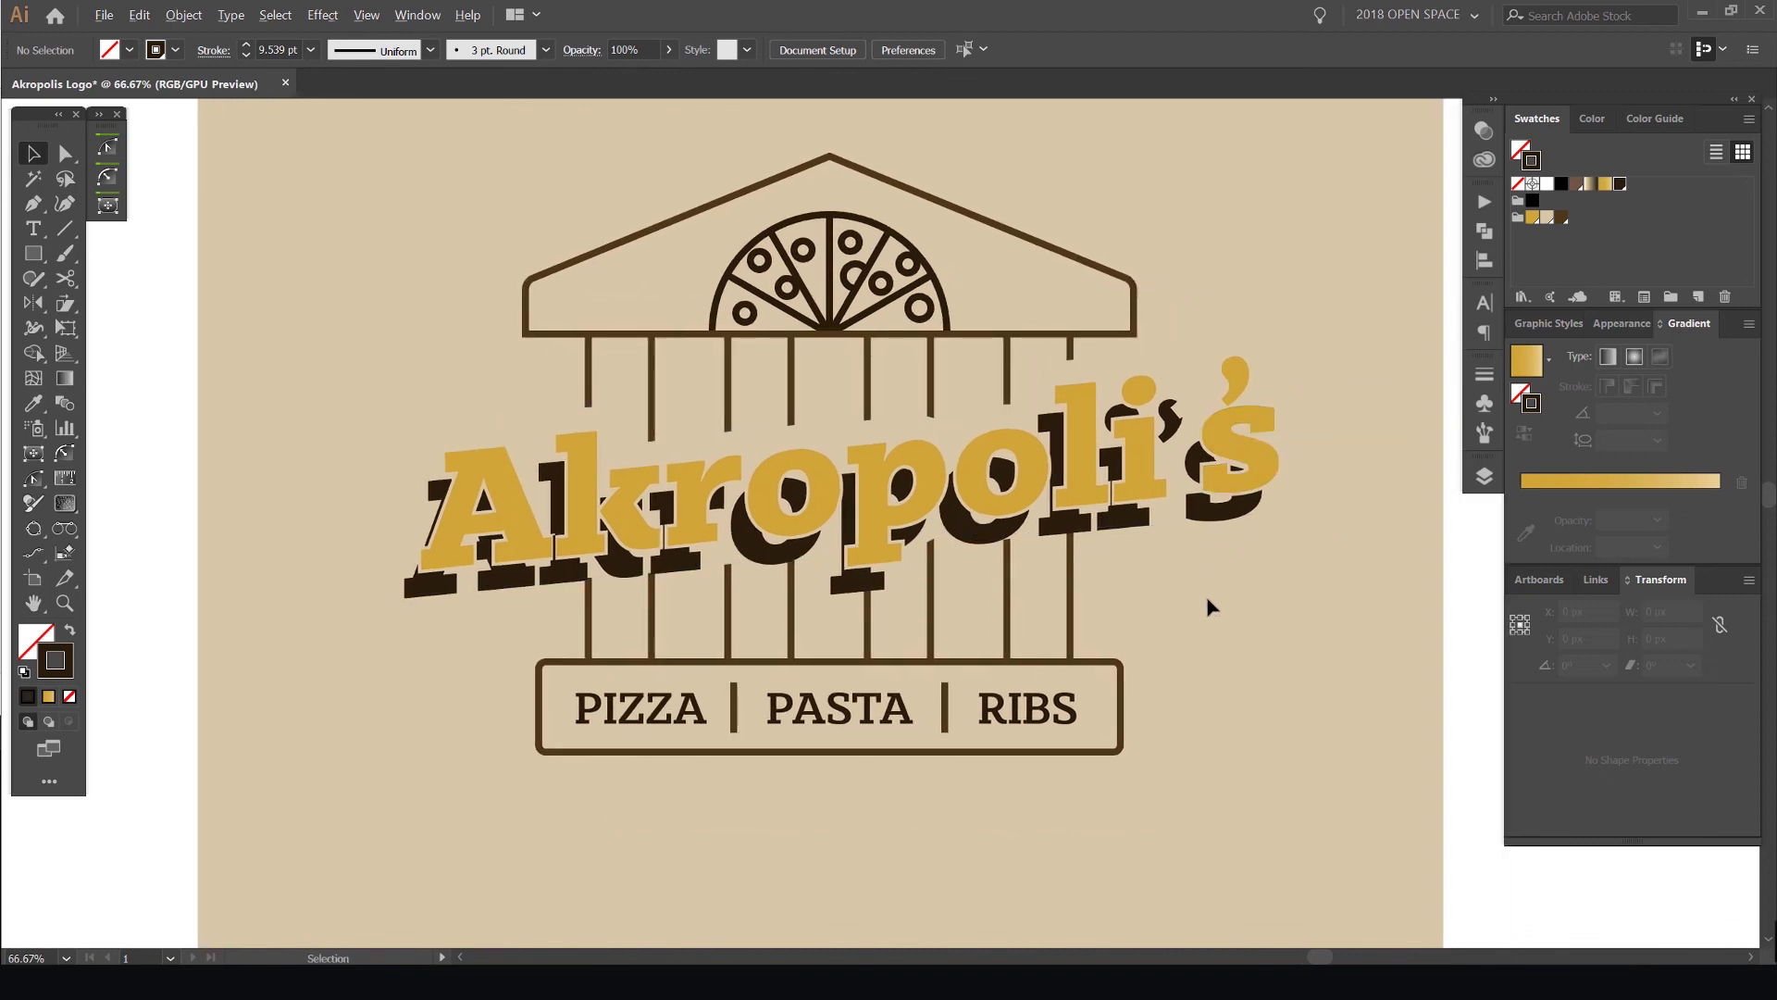
{"action": "scroll", "coordinate": [1211, 604], "scroll_direction": "down", "scroll_amount": 2}
{"action": "scroll", "coordinate": [1218, 530], "scroll_direction": "down", "scroll_amount": 2}
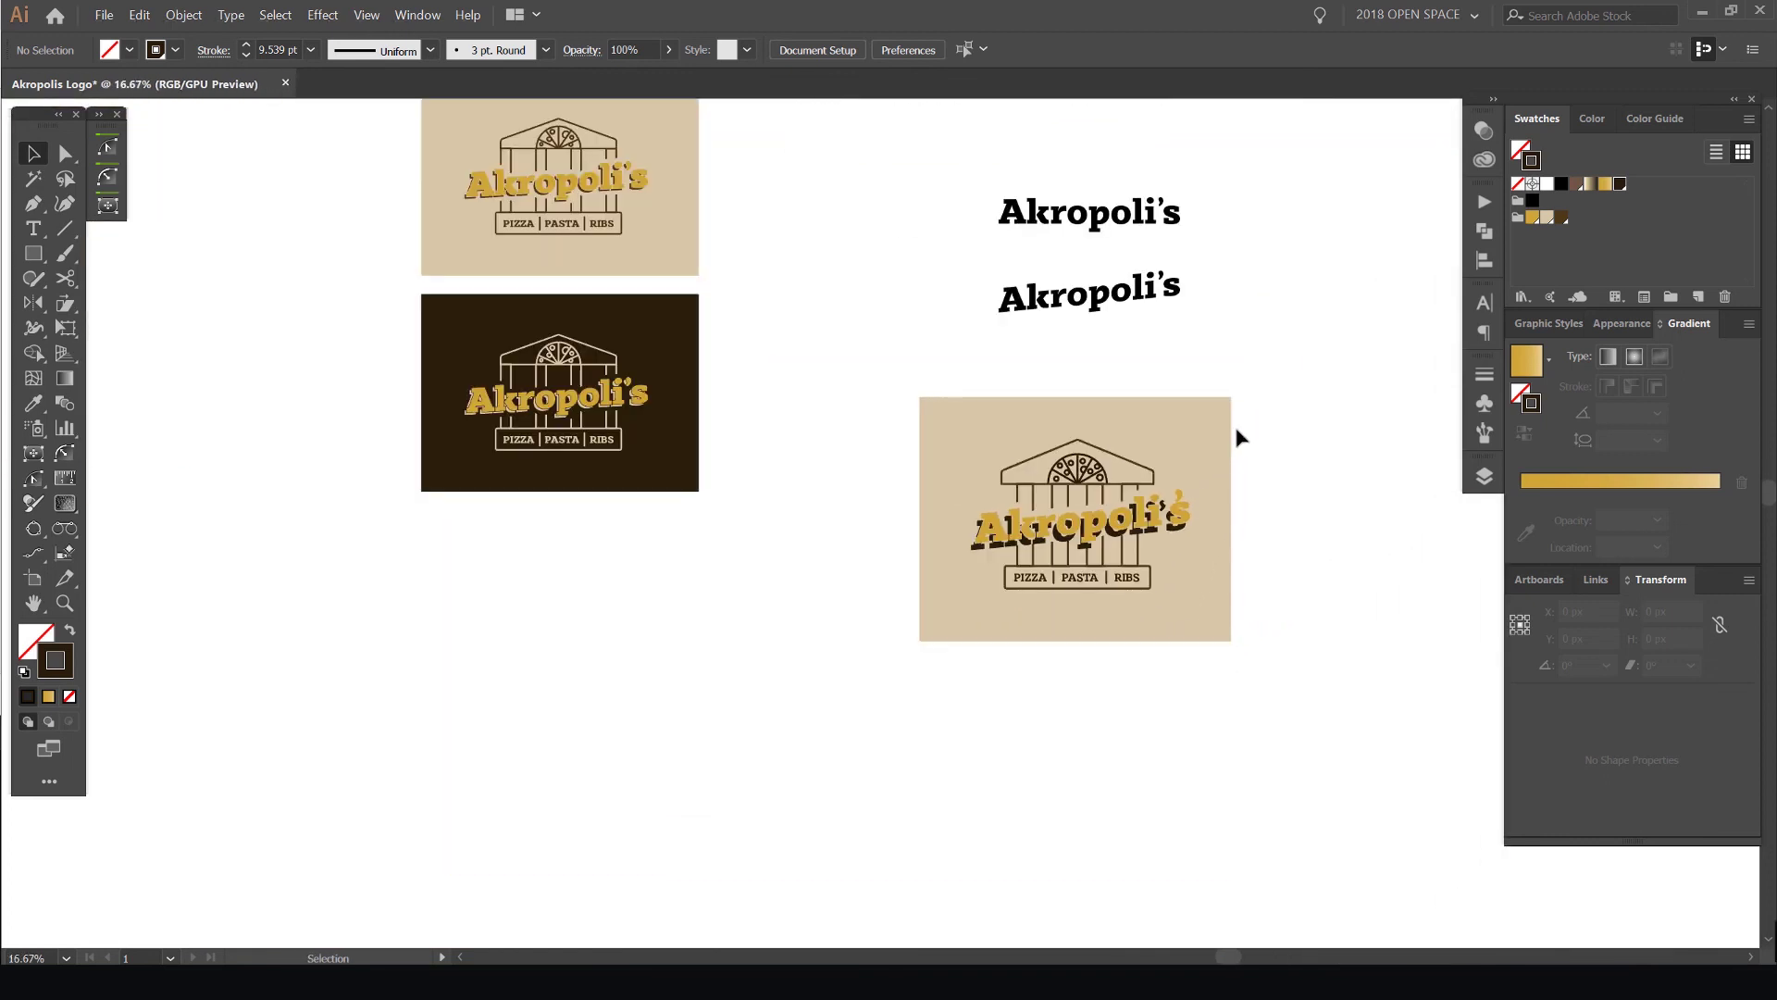
{"action": "left_click_drag", "start_coordinate": [1237, 436], "coordinate": [1296, 604]}
{"action": "scroll", "coordinate": [1011, 490], "scroll_direction": "up", "scroll_amount": 2}
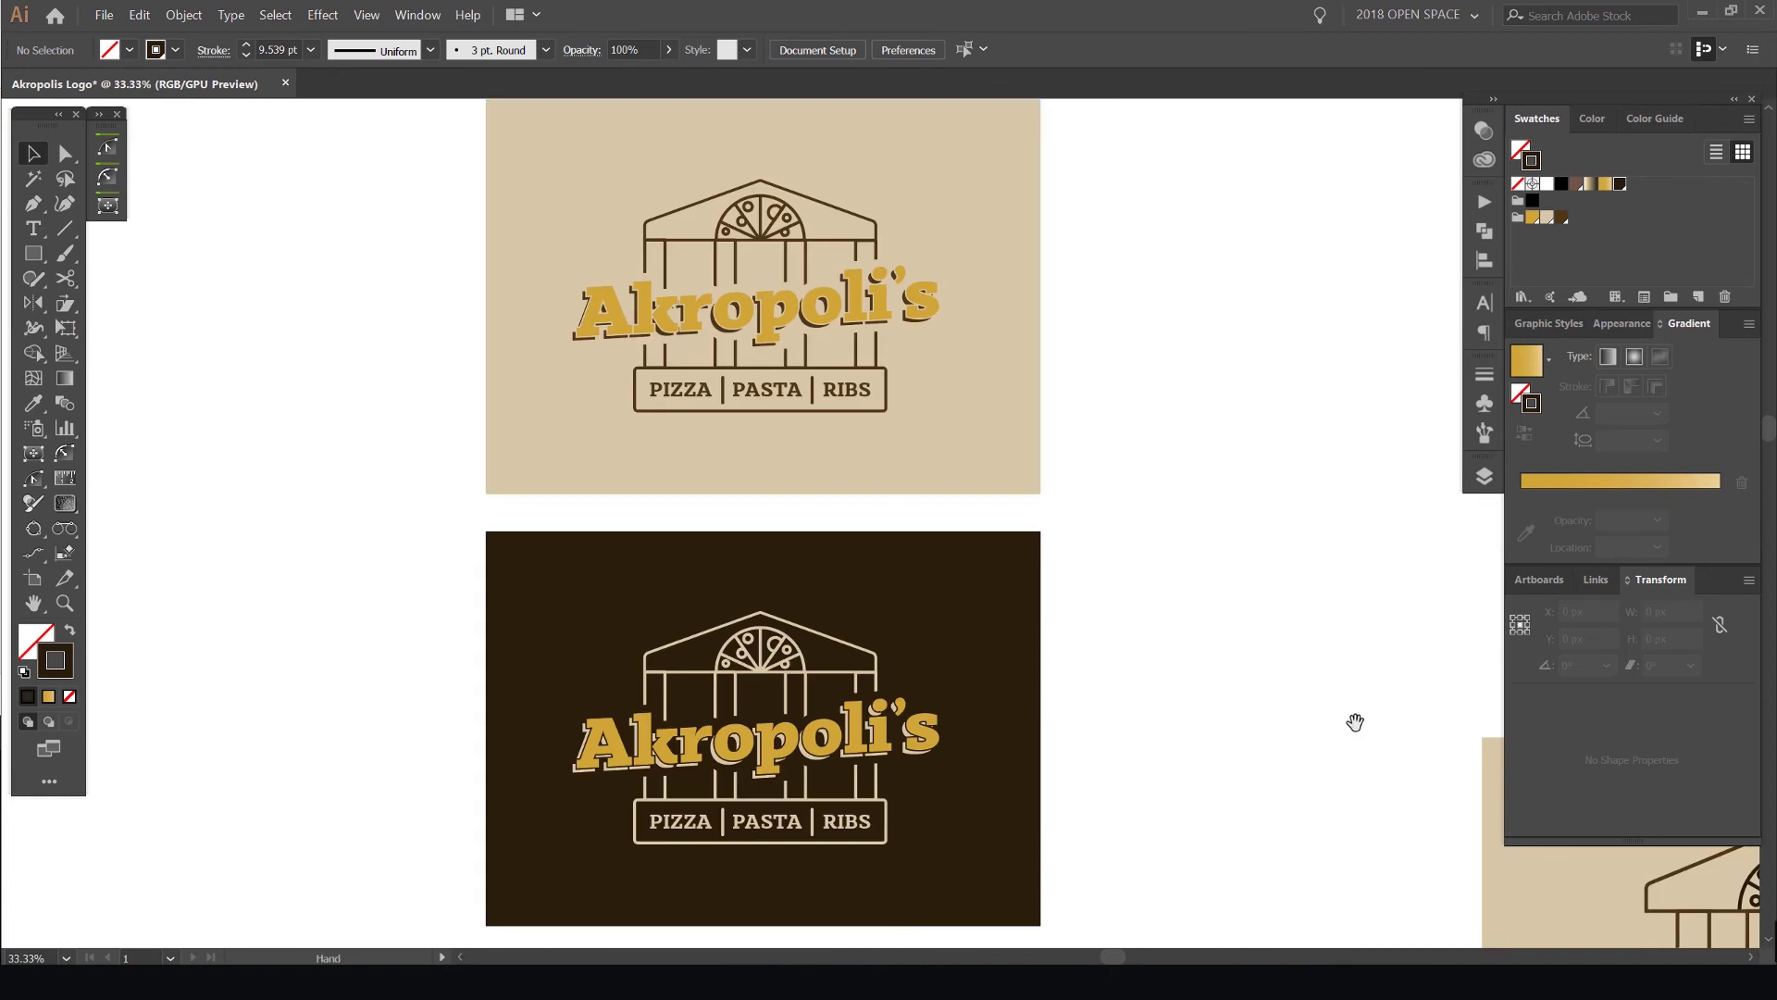
{"action": "left_click_drag", "start_coordinate": [641, 103], "coordinate": [1353, 916]}
Move the photo of the original menu flyer beside the beige background of the new logo
{"action": "left_click_drag", "start_coordinate": [1016, 343], "coordinate": [1022, 651]}
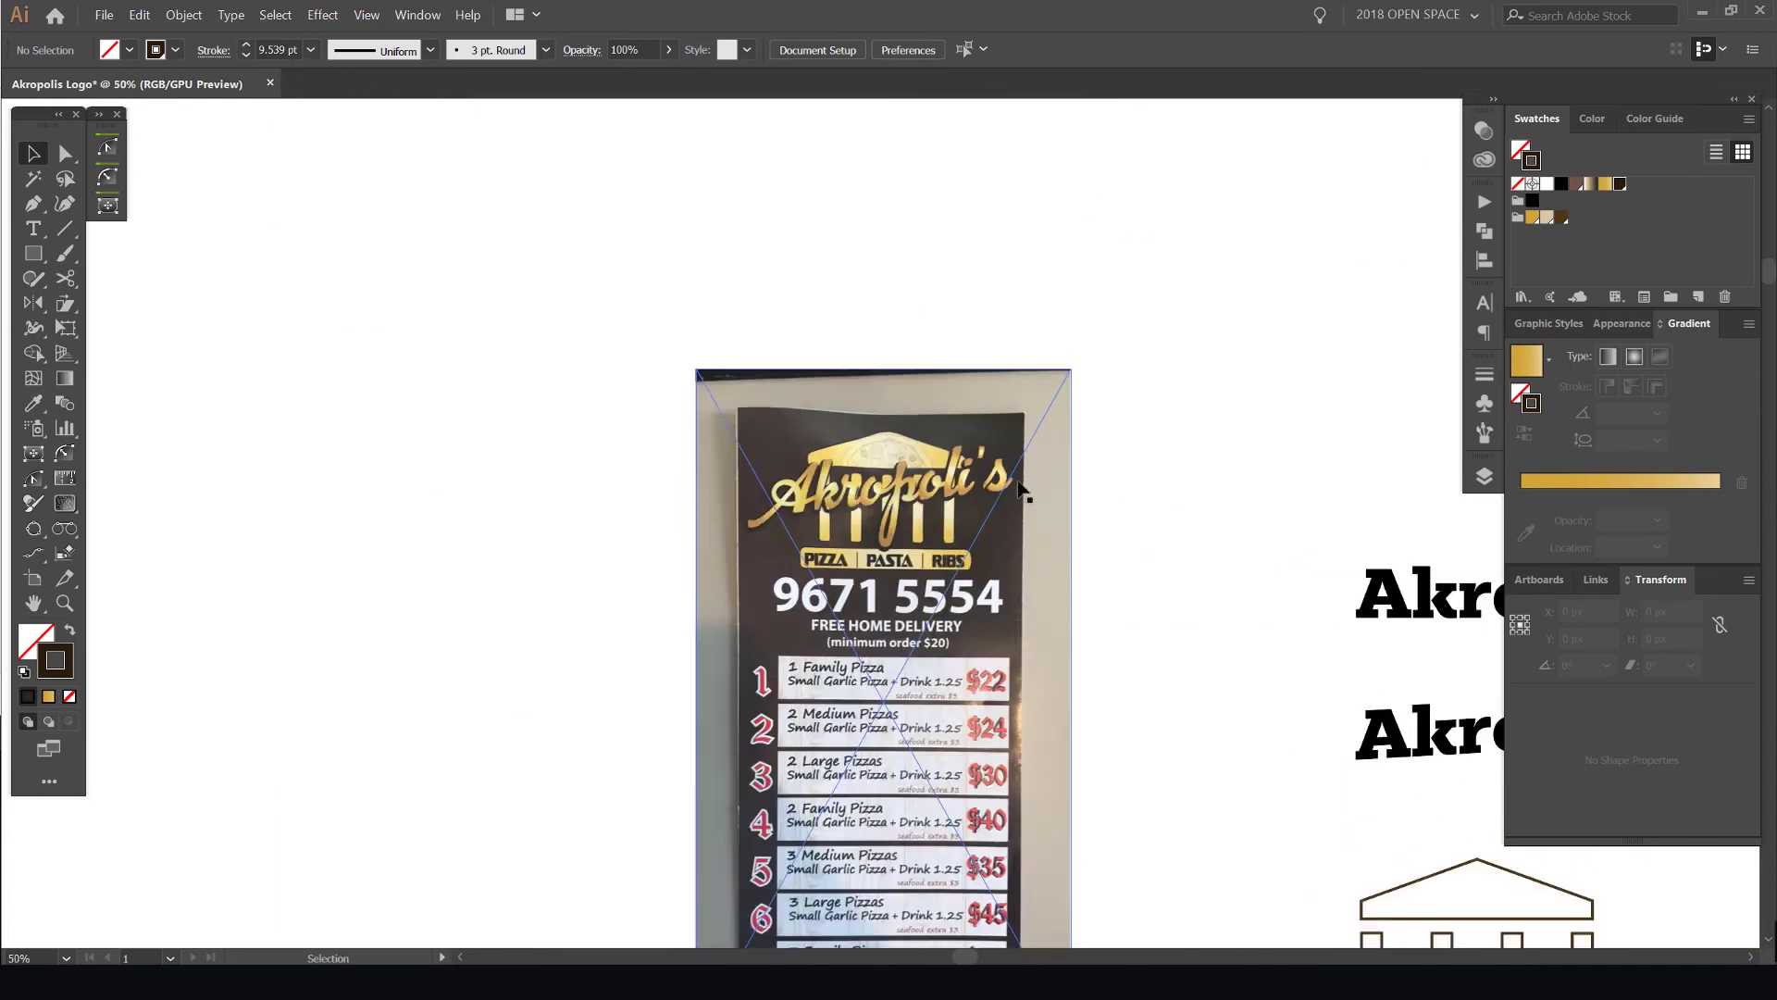
{"action": "scroll", "coordinate": [1024, 492], "scroll_direction": "down", "scroll_amount": 2}
{"action": "left_click_drag", "start_coordinate": [967, 515], "coordinate": [491, 194]}
{"action": "scroll", "coordinate": [480, 195], "scroll_direction": "down", "scroll_amount": 2}
{"action": "left_click_drag", "start_coordinate": [875, 294], "coordinate": [1172, 692]}
{"action": "scroll", "coordinate": [1331, 751], "scroll_direction": "up", "scroll_amount": 2}
{"action": "left_click_drag", "start_coordinate": [1144, 758], "coordinate": [666, 774]}
{"action": "left_click_drag", "start_coordinate": [510, 652], "coordinate": [993, 676]}
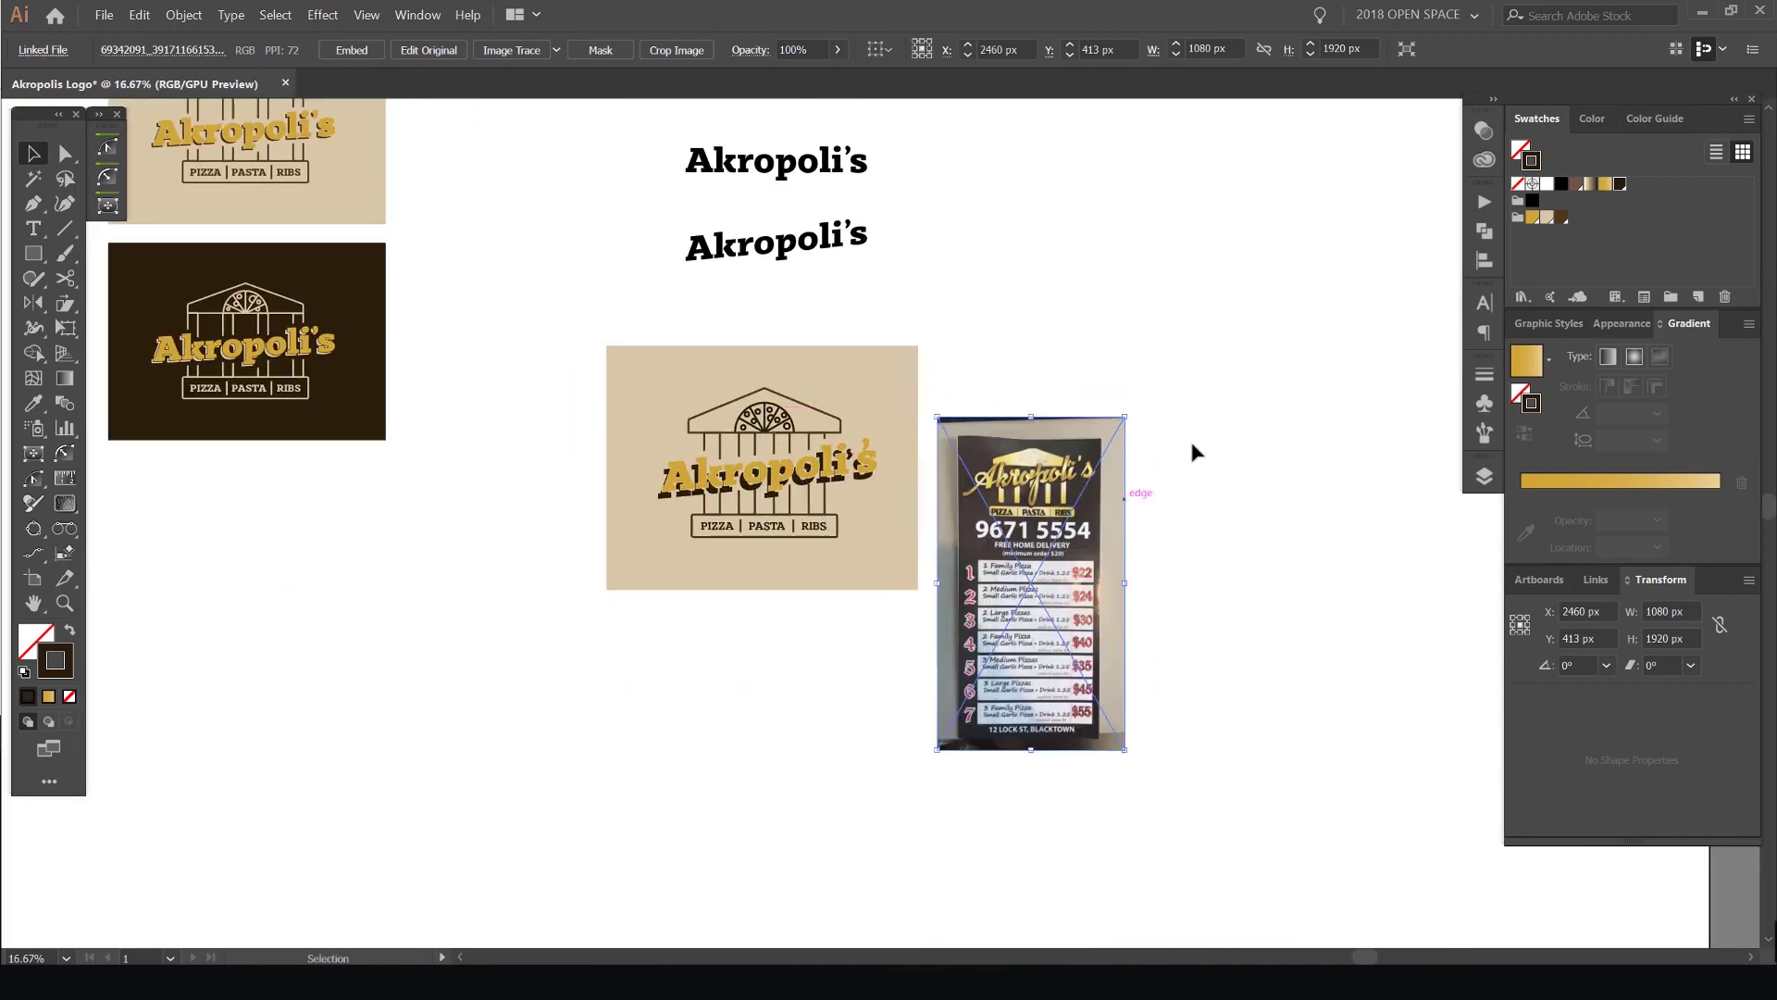
{"action": "left_click", "coordinate": [1191, 444]}
Compare the new logo with the original logo on the flyer photo at several magnifications
{"action": "scroll", "coordinate": [1019, 512], "scroll_direction": "up", "scroll_amount": 3}
{"action": "left_click_drag", "start_coordinate": [995, 502], "coordinate": [975, 448]}
{"action": "scroll", "coordinate": [1105, 383], "scroll_direction": "up", "scroll_amount": 2}
{"action": "left_click_drag", "start_coordinate": [1107, 382], "coordinate": [1406, 453]}
{"action": "scroll", "coordinate": [1202, 495], "scroll_direction": "down", "scroll_amount": 1}
{"action": "scroll", "coordinate": [1259, 476], "scroll_direction": "down", "scroll_amount": 1}
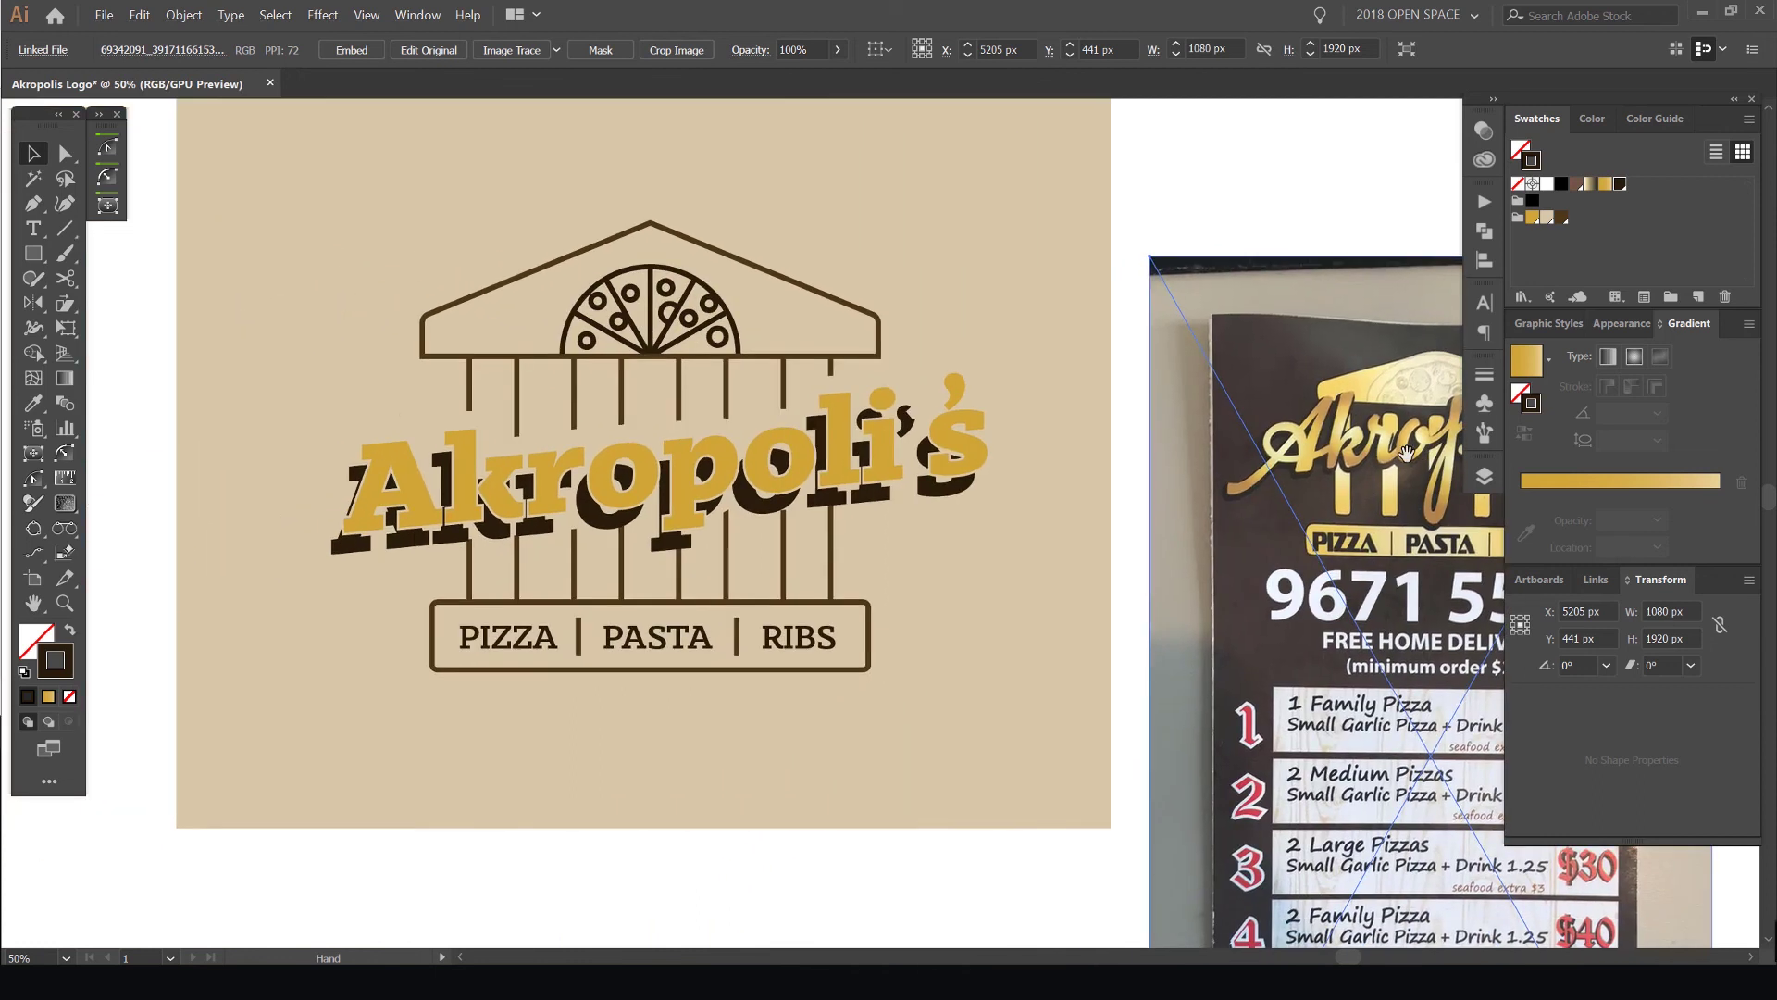
{"action": "left_click", "coordinate": [949, 306]}
{"action": "scroll", "coordinate": [939, 296], "scroll_direction": "down", "scroll_amount": 2}
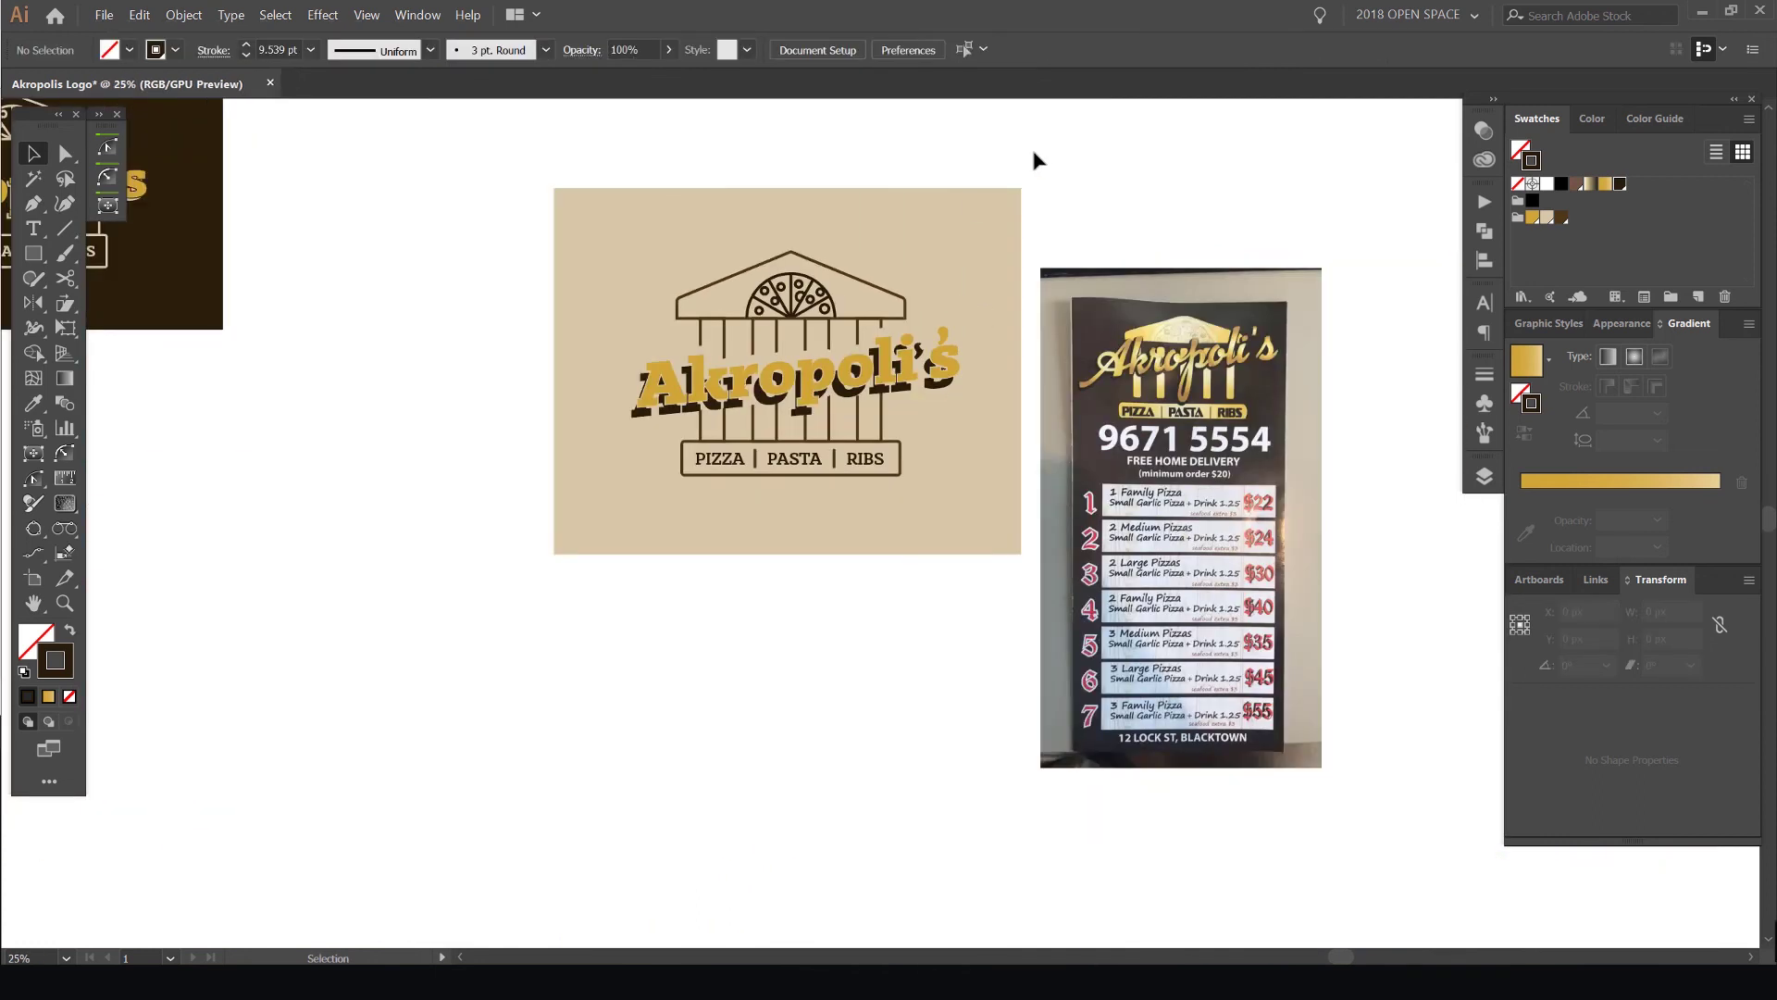
Duplicate the new logo together with its beige background directly below the original
{"action": "left_click", "coordinate": [861, 464]}
{"action": "left_click_drag", "start_coordinate": [860, 465], "coordinate": [861, 794]}
{"action": "left_click_drag", "start_coordinate": [973, 802], "coordinate": [968, 705]}
{"action": "left_click", "coordinate": [1051, 714]}
Fill the duplicate's background rectangle with the saved dark brown swatch
{"action": "left_click", "coordinate": [974, 715]}
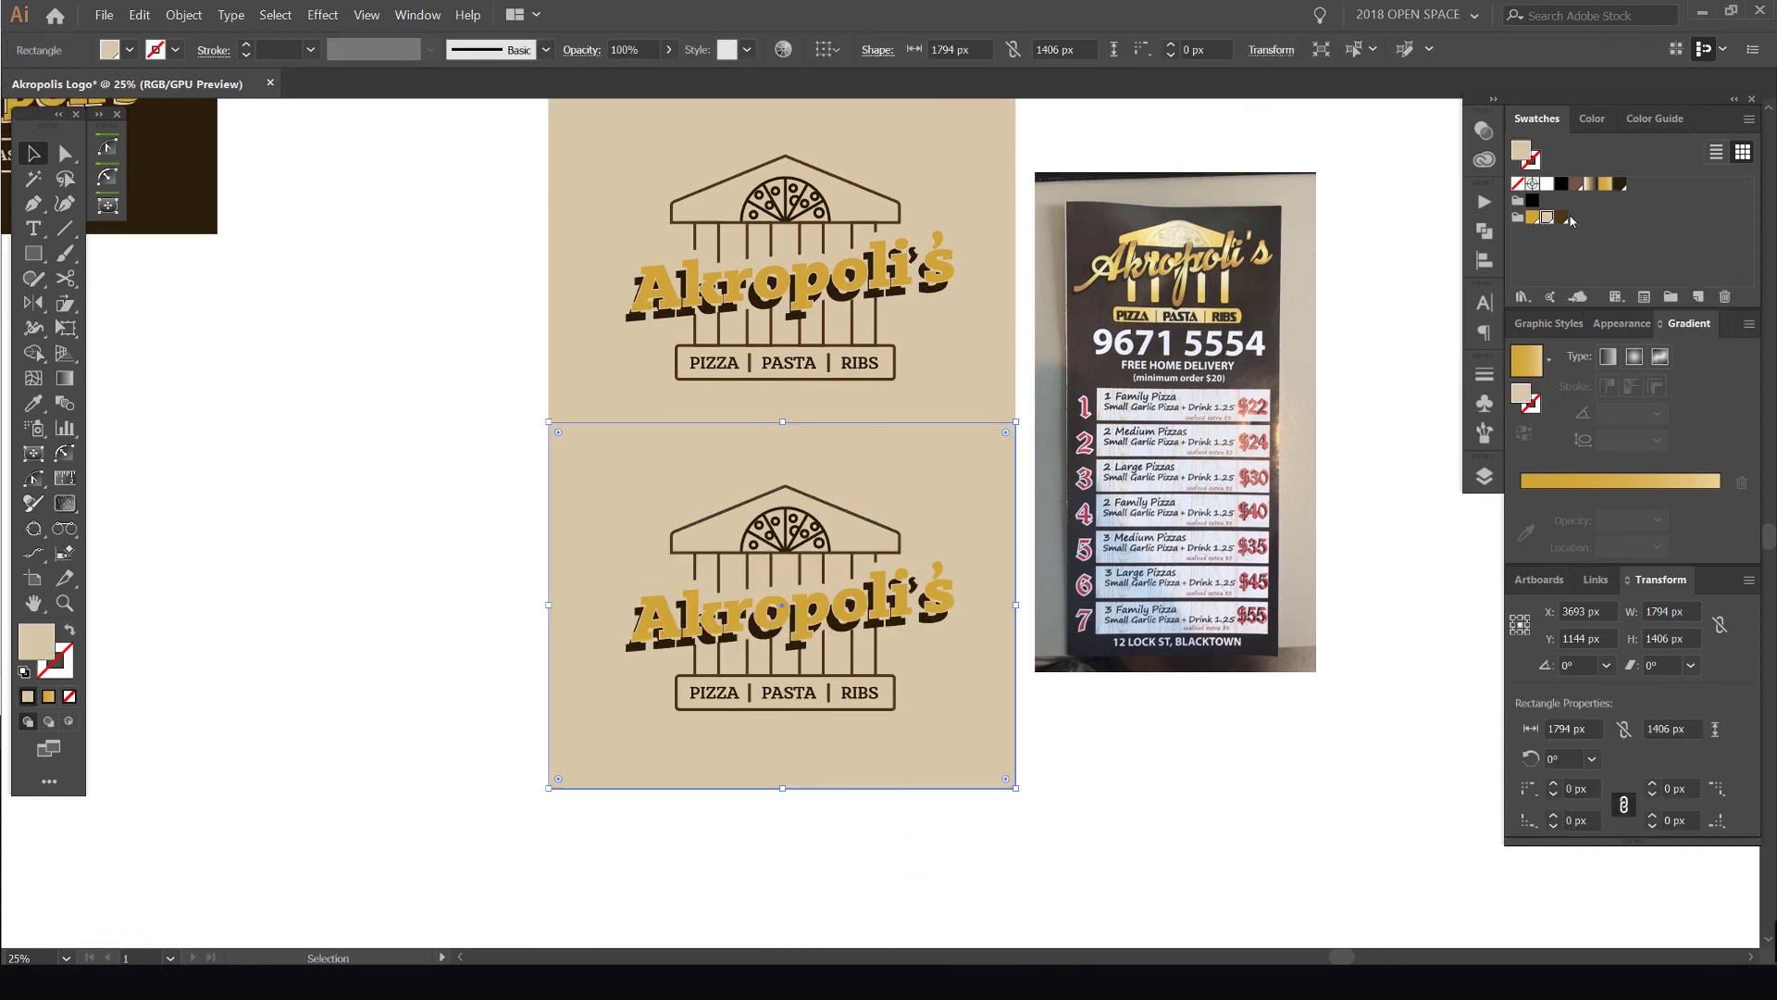
{"action": "left_click", "coordinate": [1621, 184]}
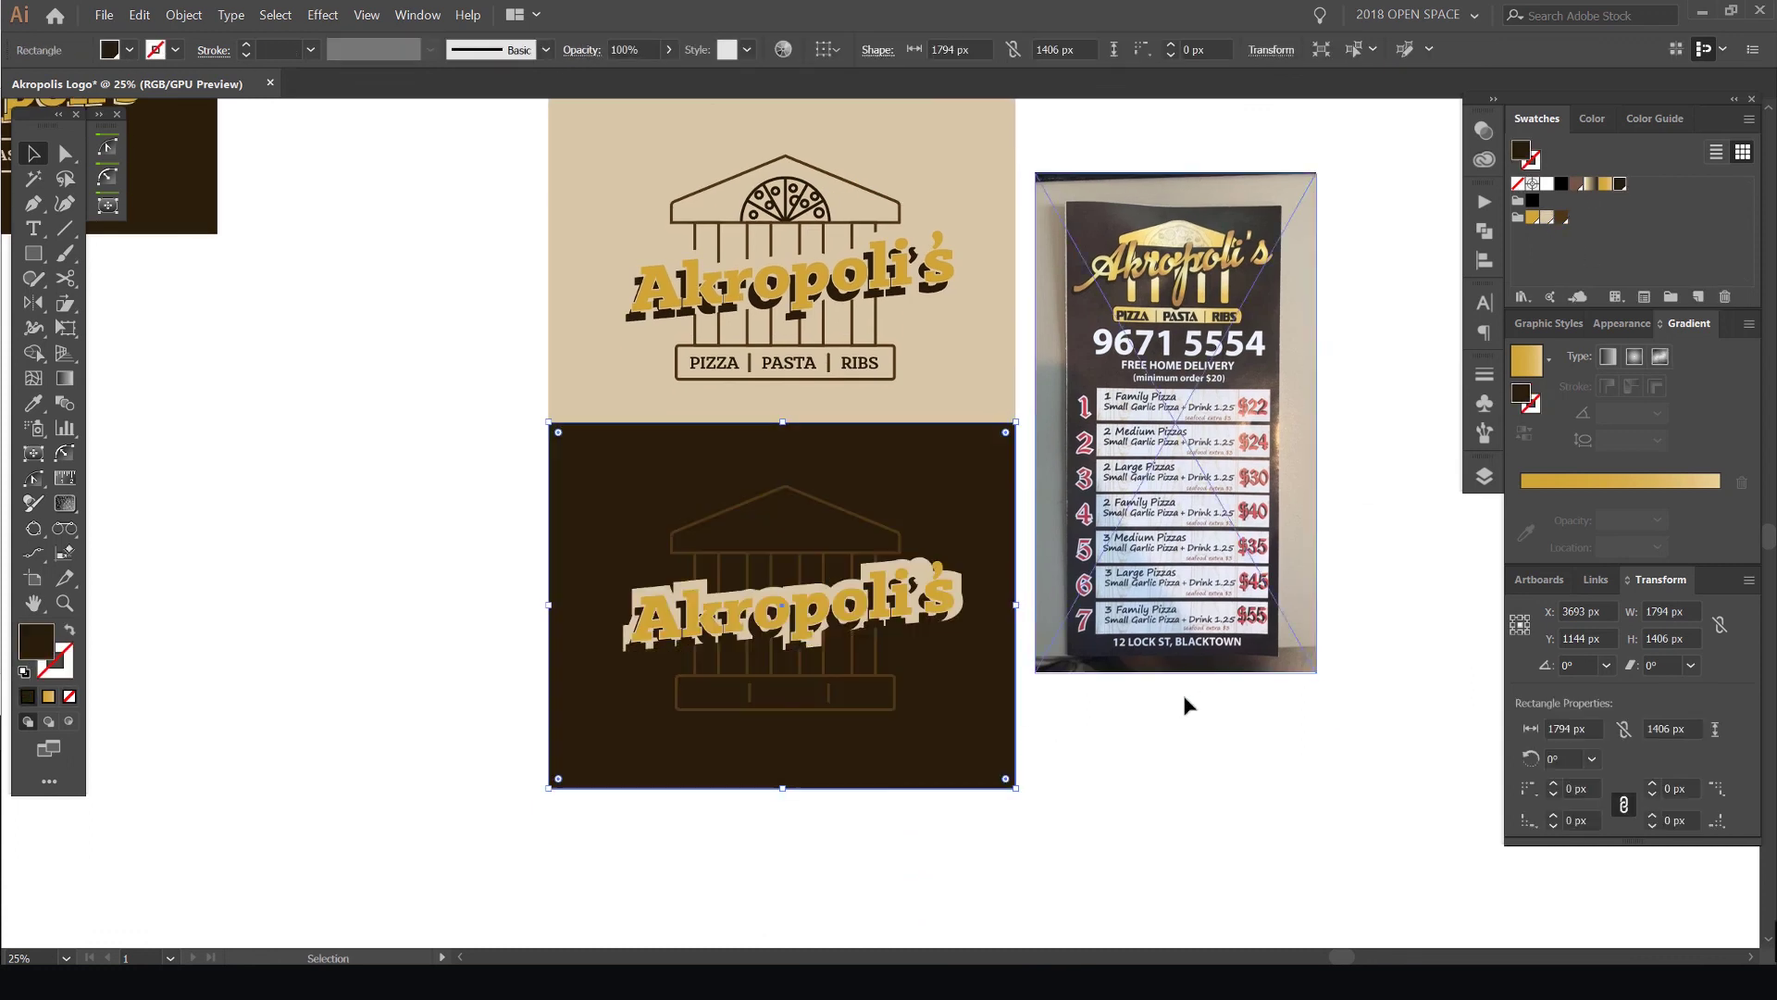
{"action": "scroll", "coordinate": [1131, 705], "scroll_direction": "up", "scroll_amount": 1}
{"action": "key", "text": "ctrl+shift+a"}
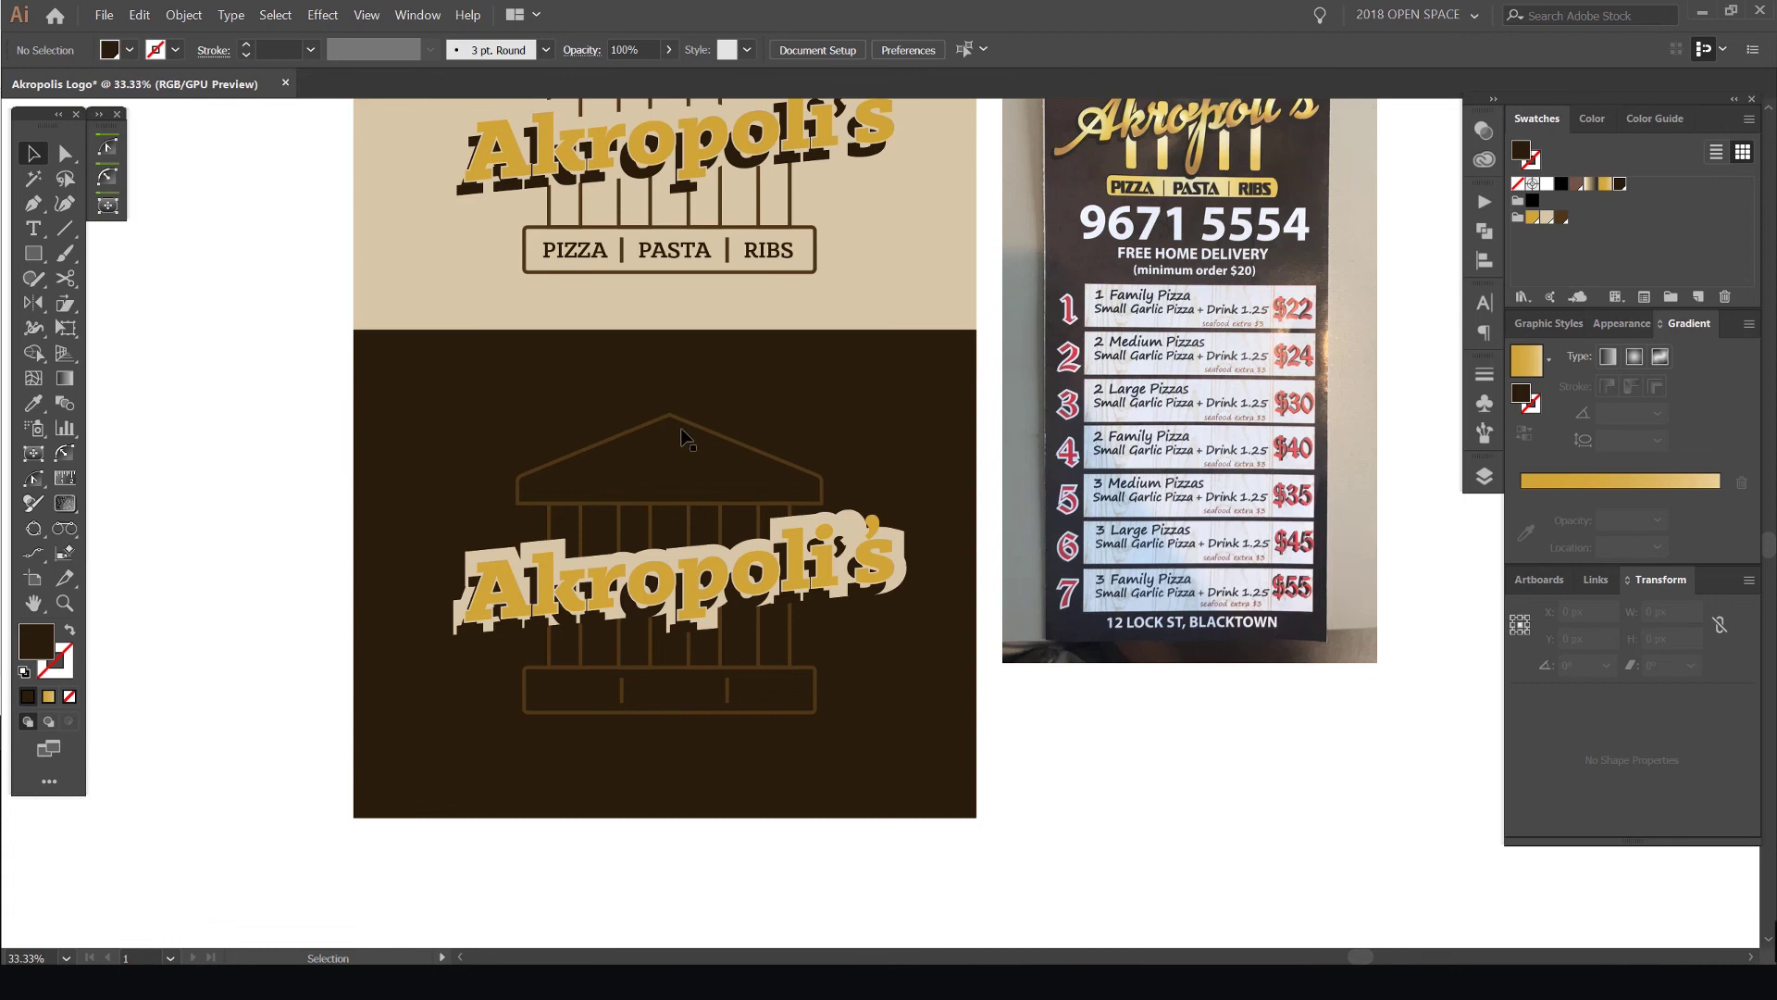
Recolour the beige border shape around the duplicate's wordmark with the dark brown sampled from its background
{"action": "left_click", "coordinate": [696, 435]}
{"action": "scroll", "coordinate": [696, 435], "scroll_direction": "up", "scroll_amount": 2}
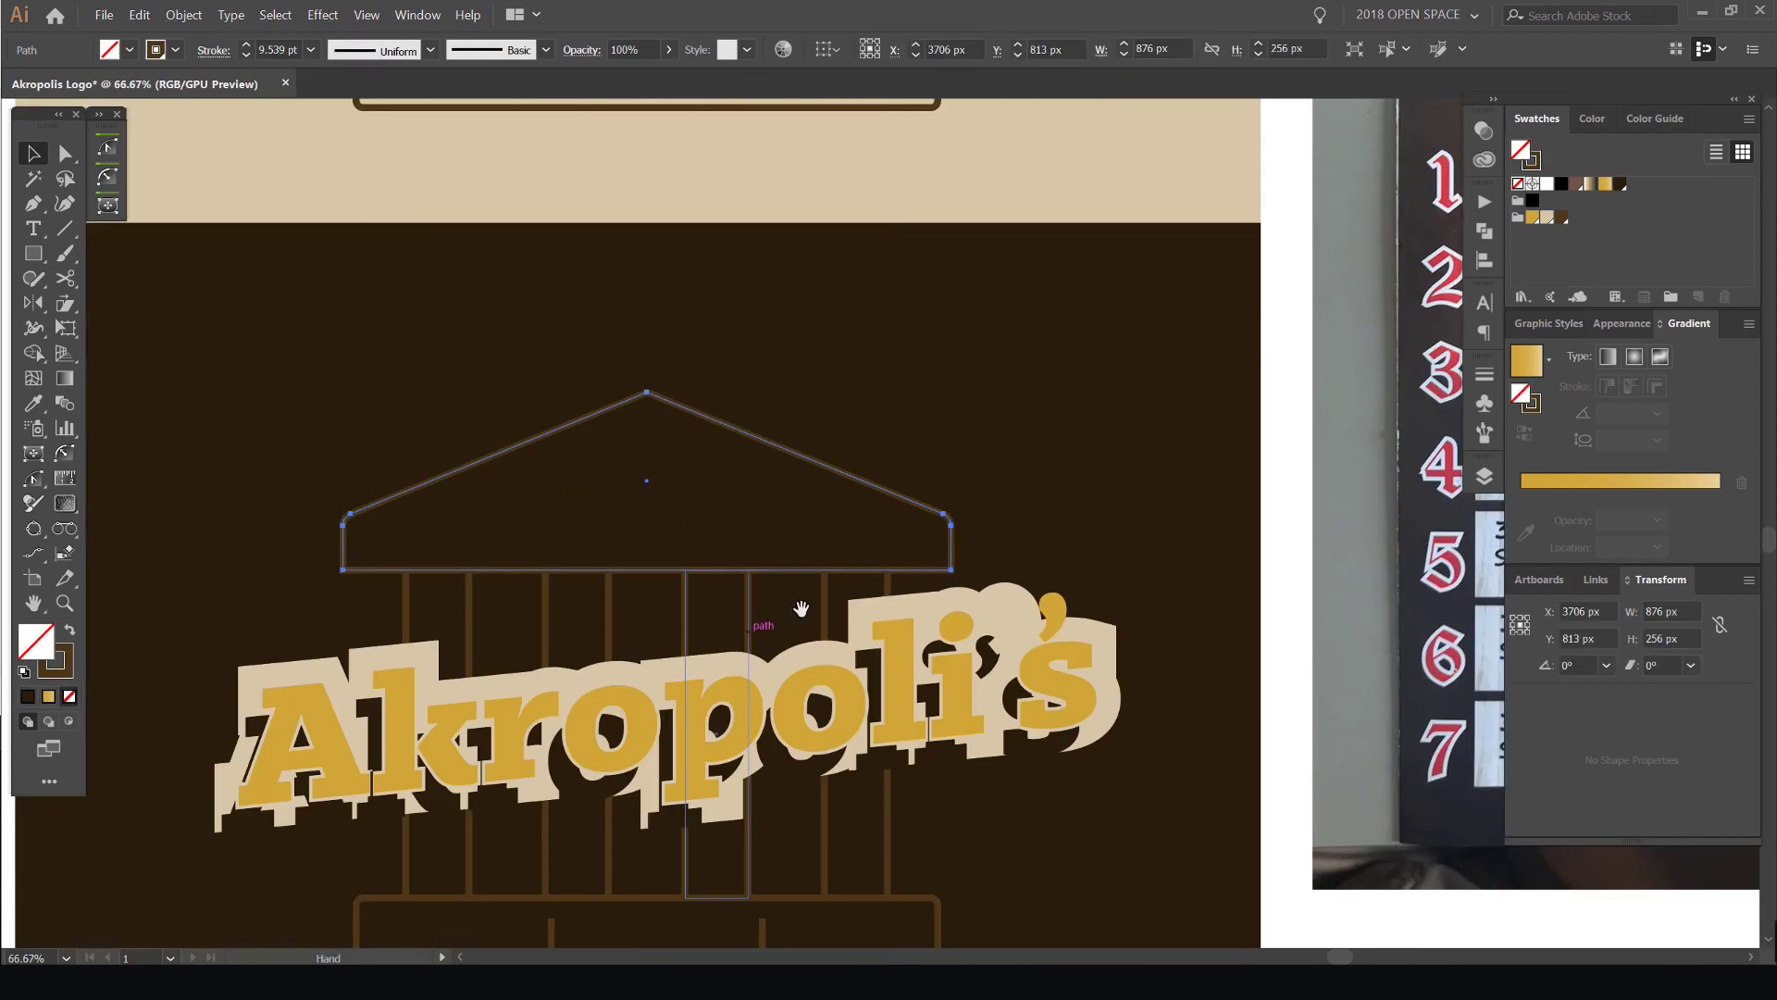
{"action": "left_click_drag", "start_coordinate": [801, 607], "coordinate": [866, 516]}
{"action": "left_click", "coordinate": [1068, 515]}
{"action": "key", "text": "i"}
{"action": "left_click", "coordinate": [1152, 413]}
{"action": "key", "text": "v"}
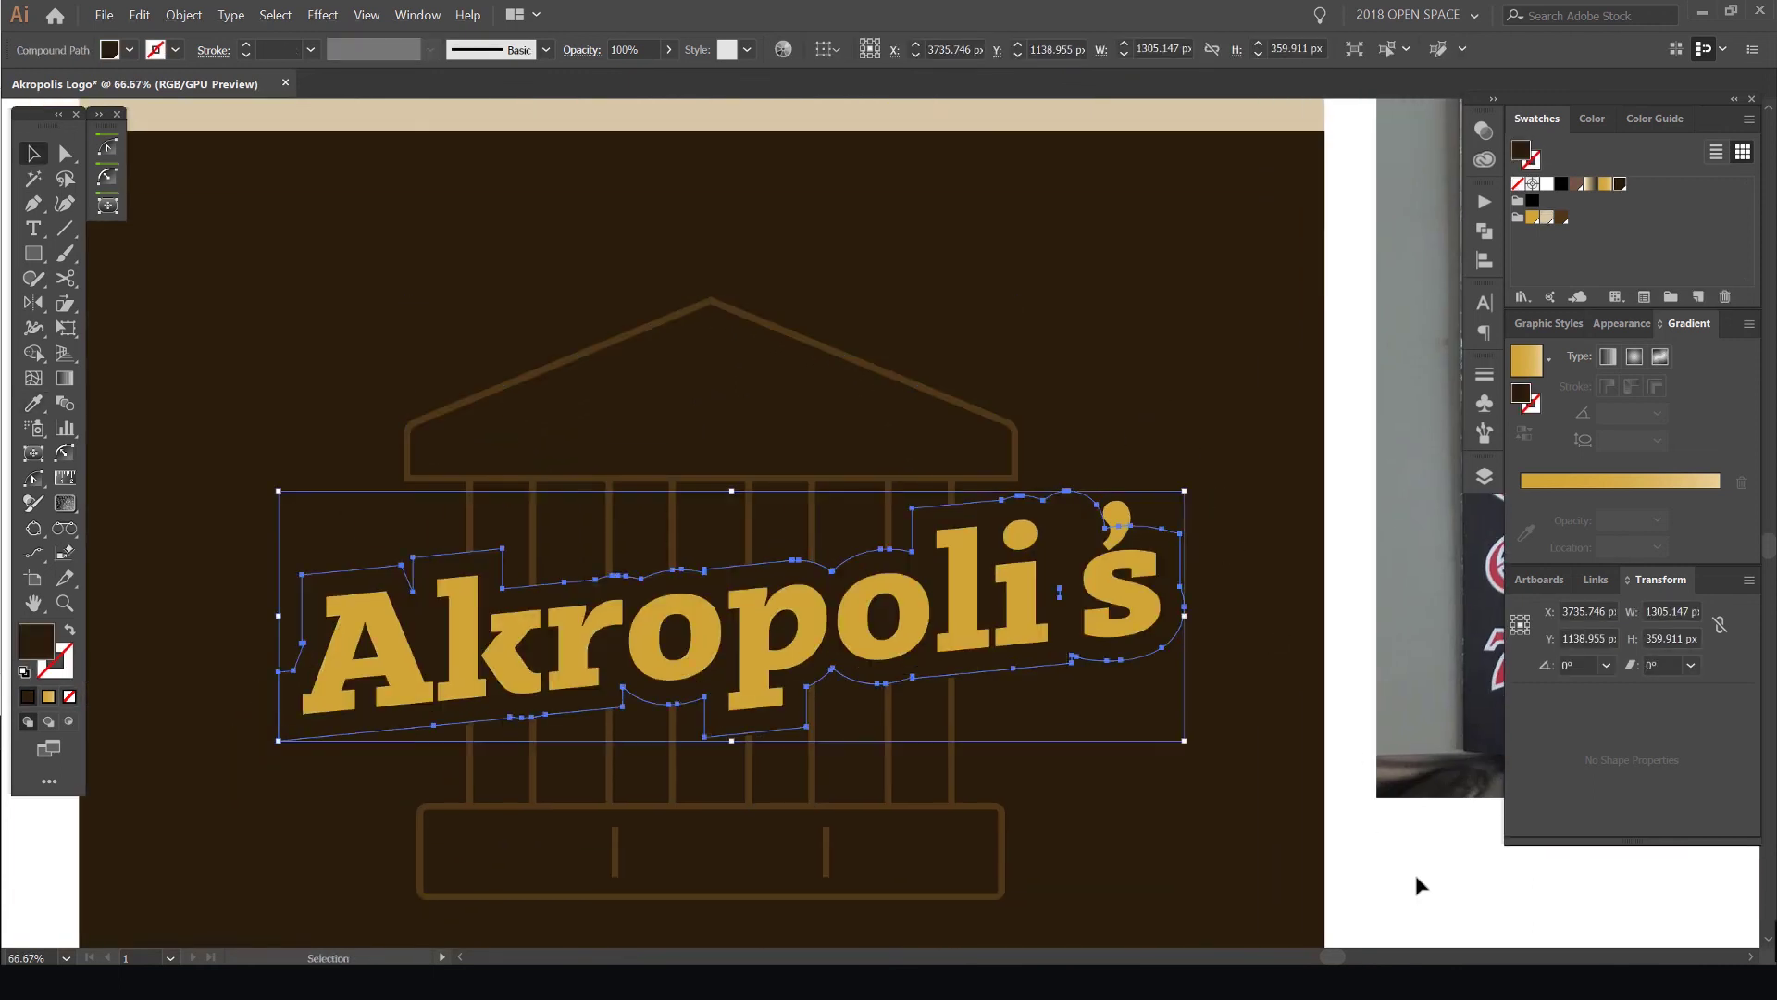
{"action": "left_click", "coordinate": [1414, 872]}
Fill the shadow letters behind the duplicate's wordmark with the beige swatch
{"action": "left_click", "coordinate": [1070, 603]}
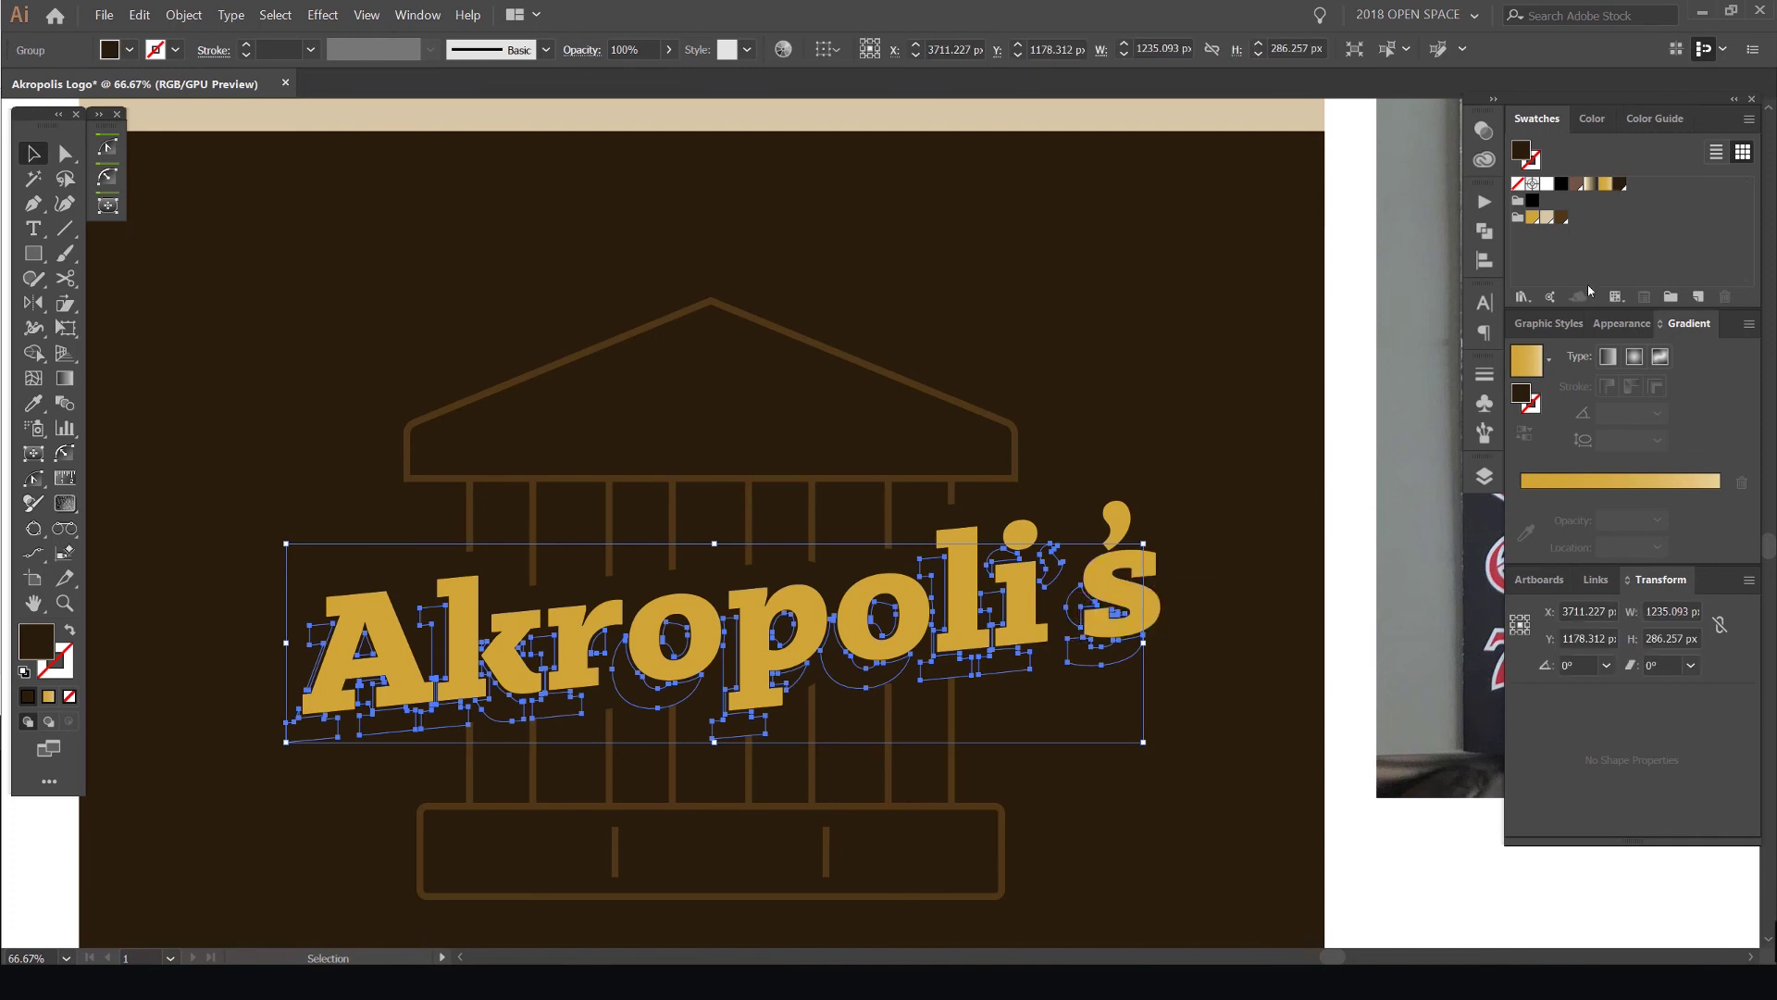
{"action": "left_click", "coordinate": [1549, 220]}
{"action": "scroll", "coordinate": [1190, 328], "scroll_direction": "down", "scroll_amount": 2}
Select all parts of the duplicate logo without its dark background and group them
{"action": "left_click", "coordinate": [1076, 616]}
{"action": "left_click_drag", "start_coordinate": [1191, 328], "coordinate": [591, 658]}
{"action": "left_click", "coordinate": [974, 566]}
{"action": "key", "text": "ctrl+g"}
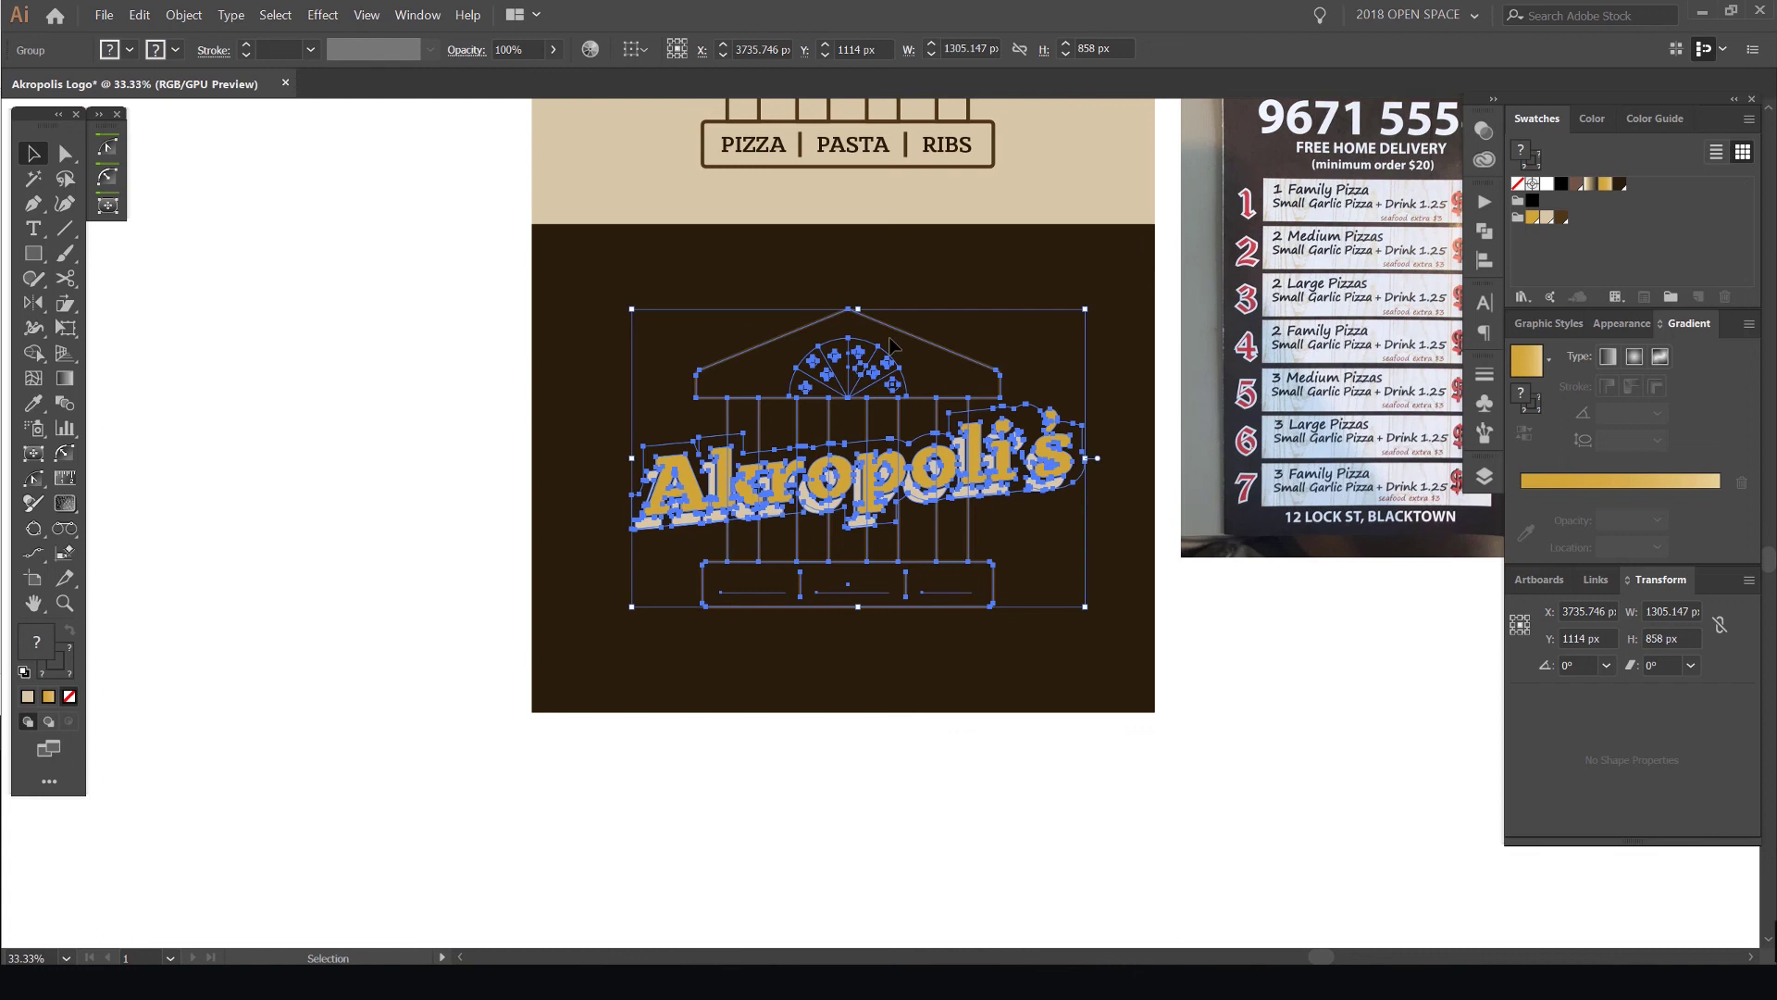
Isolate the dark version's logo group, select all temple outlines with the Magic Wand, and set their stroke to the beige swatch
{"action": "double_click", "coordinate": [908, 332]}
{"action": "key", "text": "y"}
{"action": "left_click", "coordinate": [924, 337]}
{"action": "key", "text": "x"}
{"action": "left_click", "coordinate": [1548, 218]}
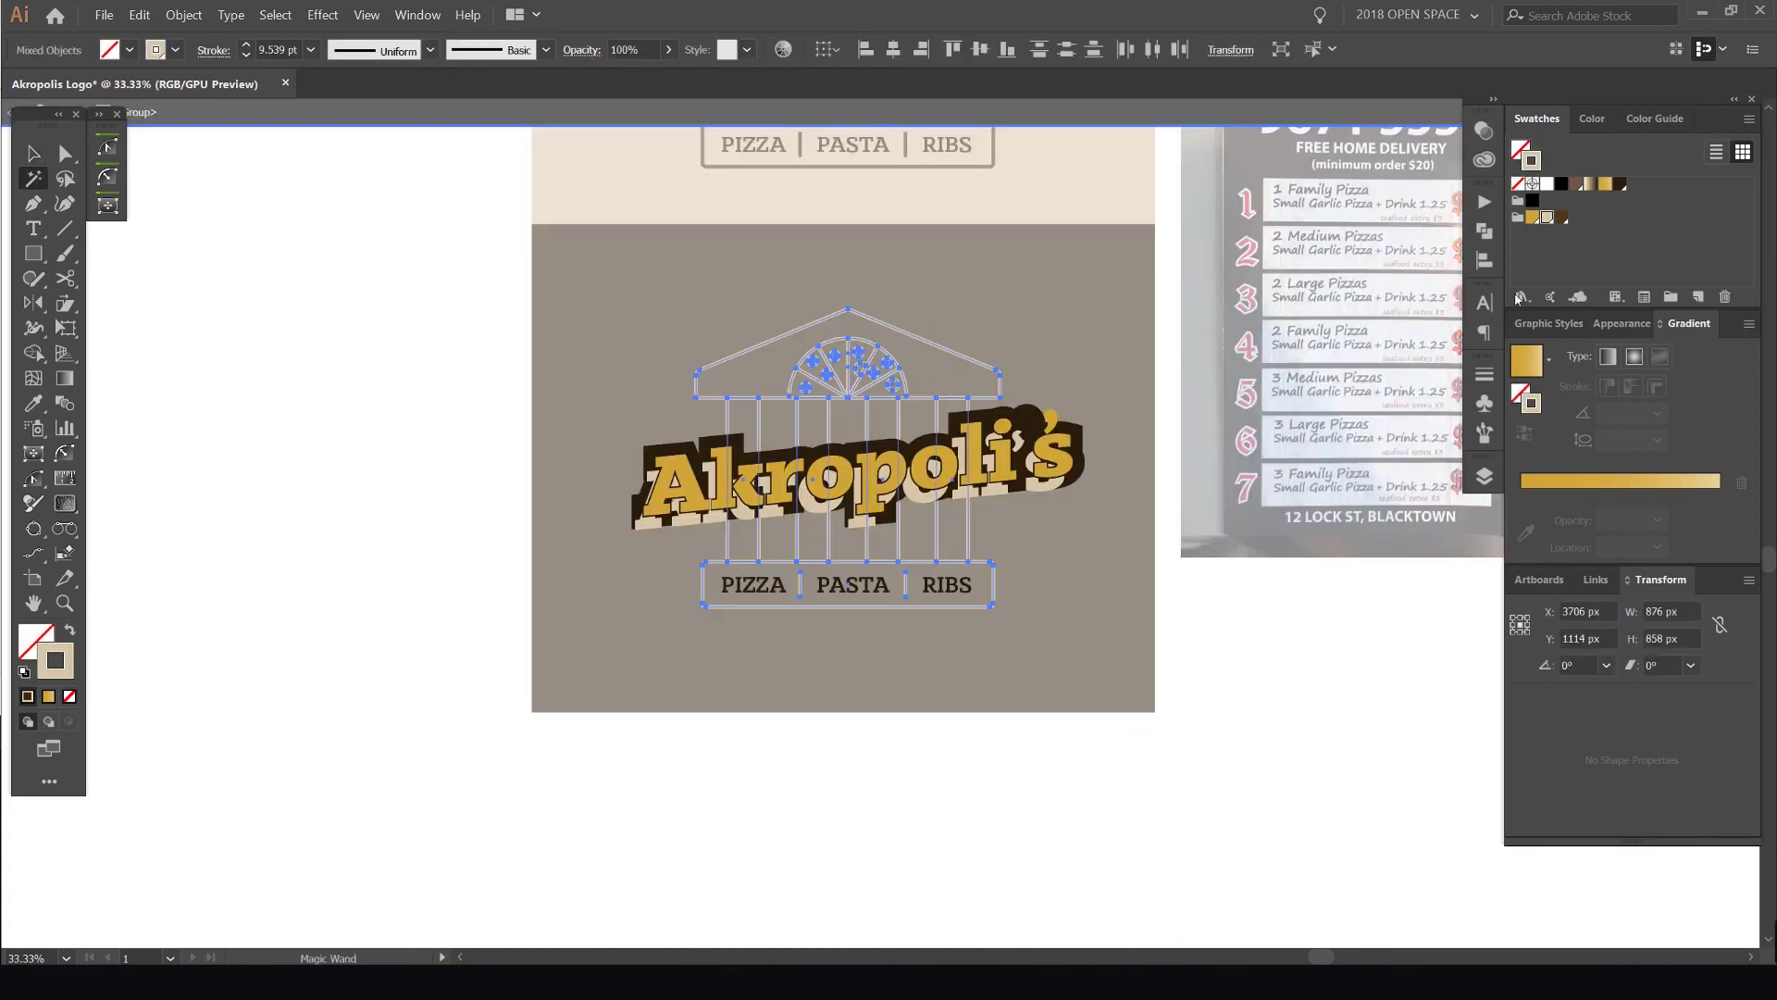
{"action": "key", "text": "Escape"}
{"action": "key", "text": "c"}
{"action": "key", "text": "v"}
{"action": "left_click", "coordinate": [1276, 668]}
Fill the PIZZA, PASTA and RIBS text on the dark version with the white swatch
{"action": "scroll", "coordinate": [905, 574], "scroll_direction": "up", "scroll_amount": 2}
{"action": "key", "text": "a"}
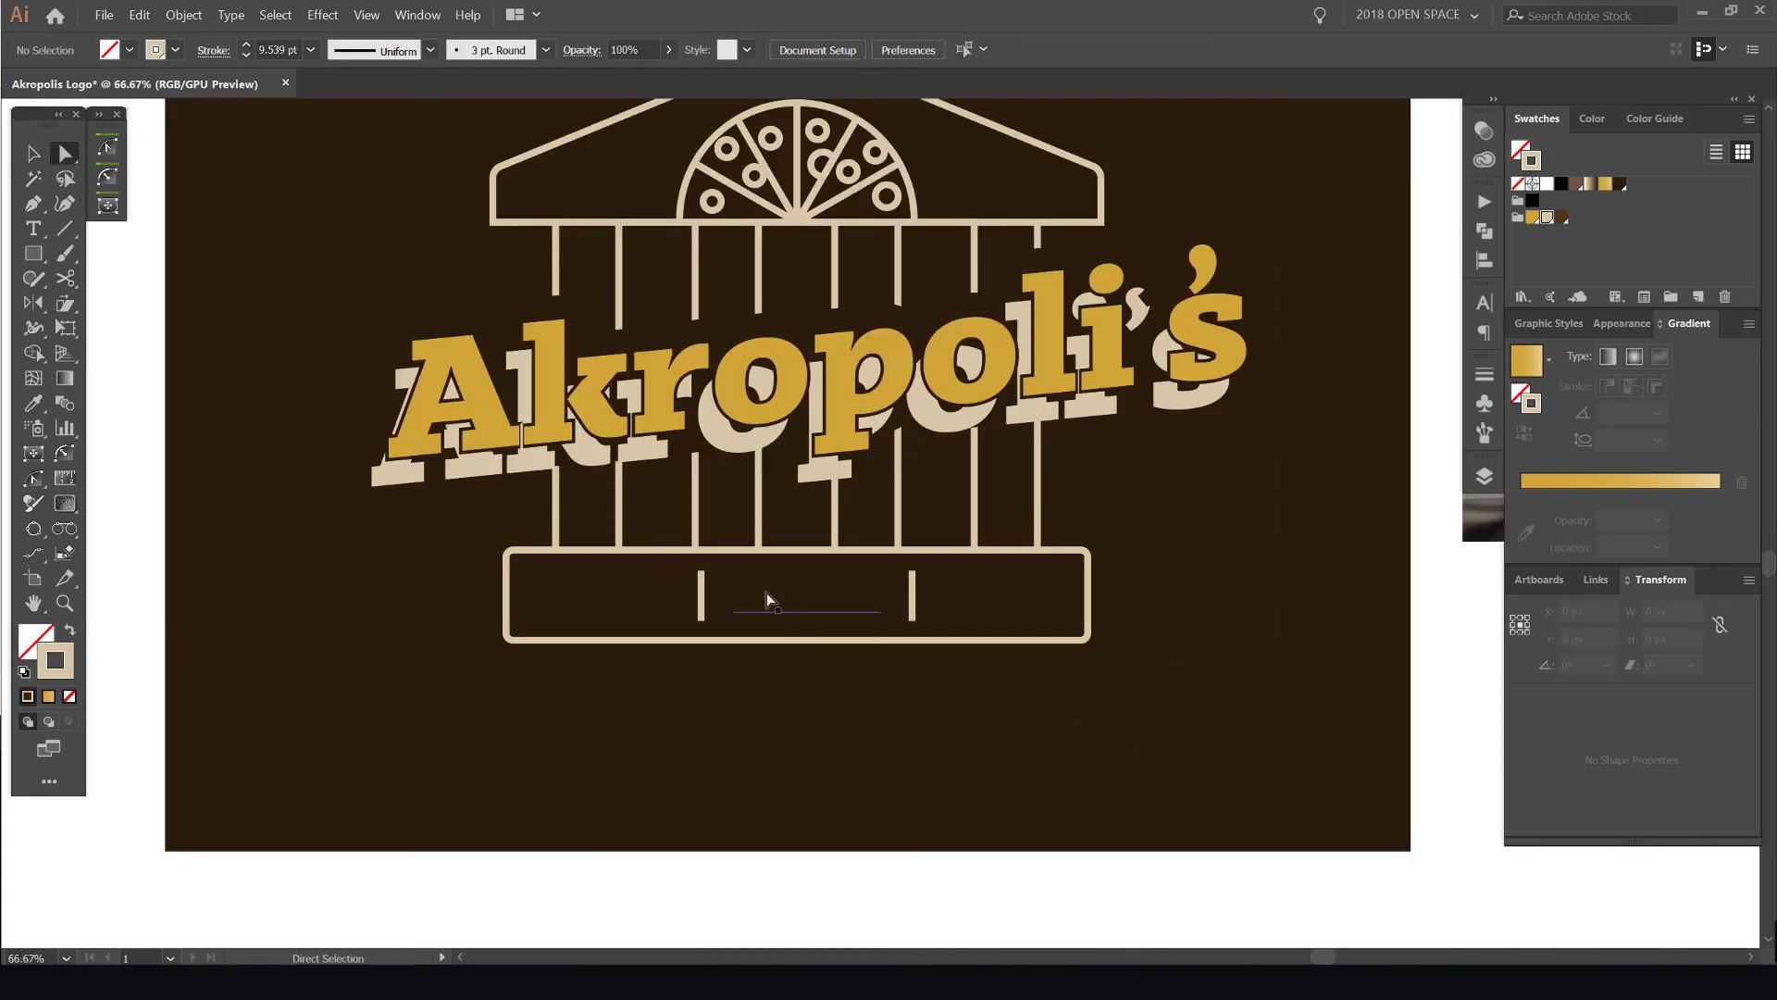
{"action": "left_click", "coordinate": [821, 609]}
{"action": "left_click", "coordinate": [1547, 183]}
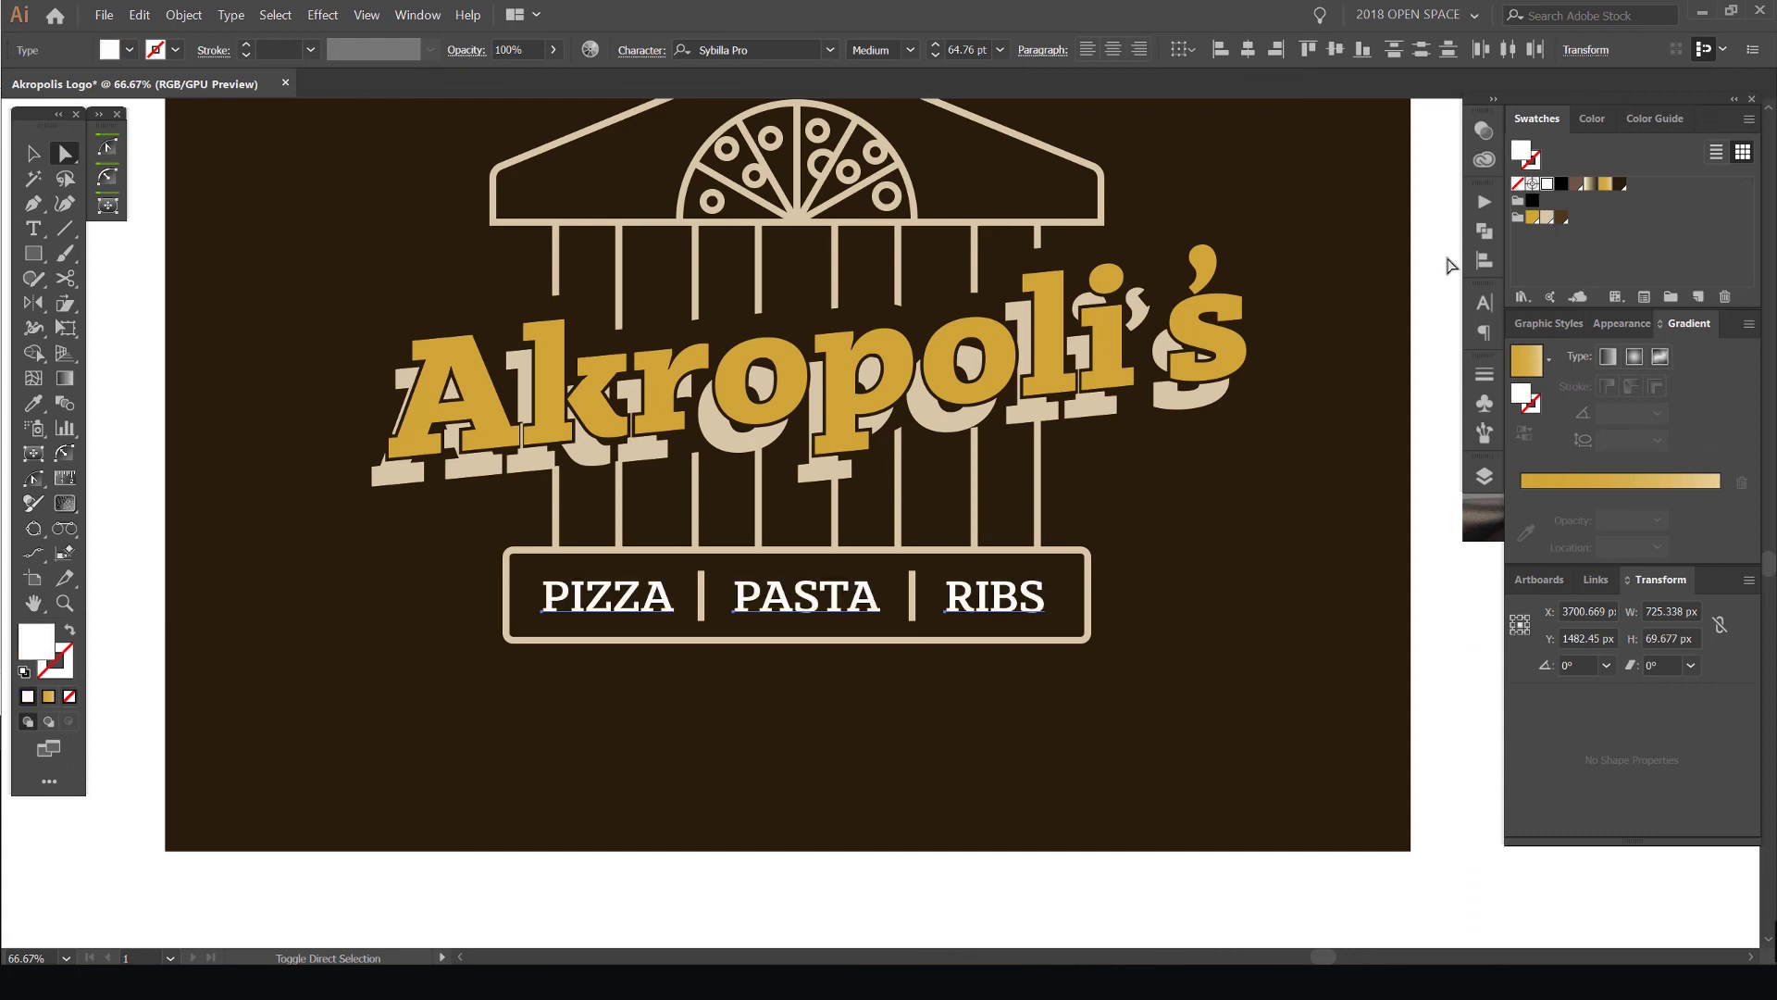
Try the brown and beige swatches on the PIZZA, PASTA and RIBS text, and undo the colour change
{"action": "left_click", "coordinate": [1562, 216]}
{"action": "left_click", "coordinate": [1547, 219]}
{"action": "left_click_drag", "start_coordinate": [1201, 468], "coordinate": [1013, 544]}
{"action": "left_click", "coordinate": [1016, 552]}
{"action": "scroll", "coordinate": [1019, 554], "scroll_direction": "down", "scroll_amount": 4}
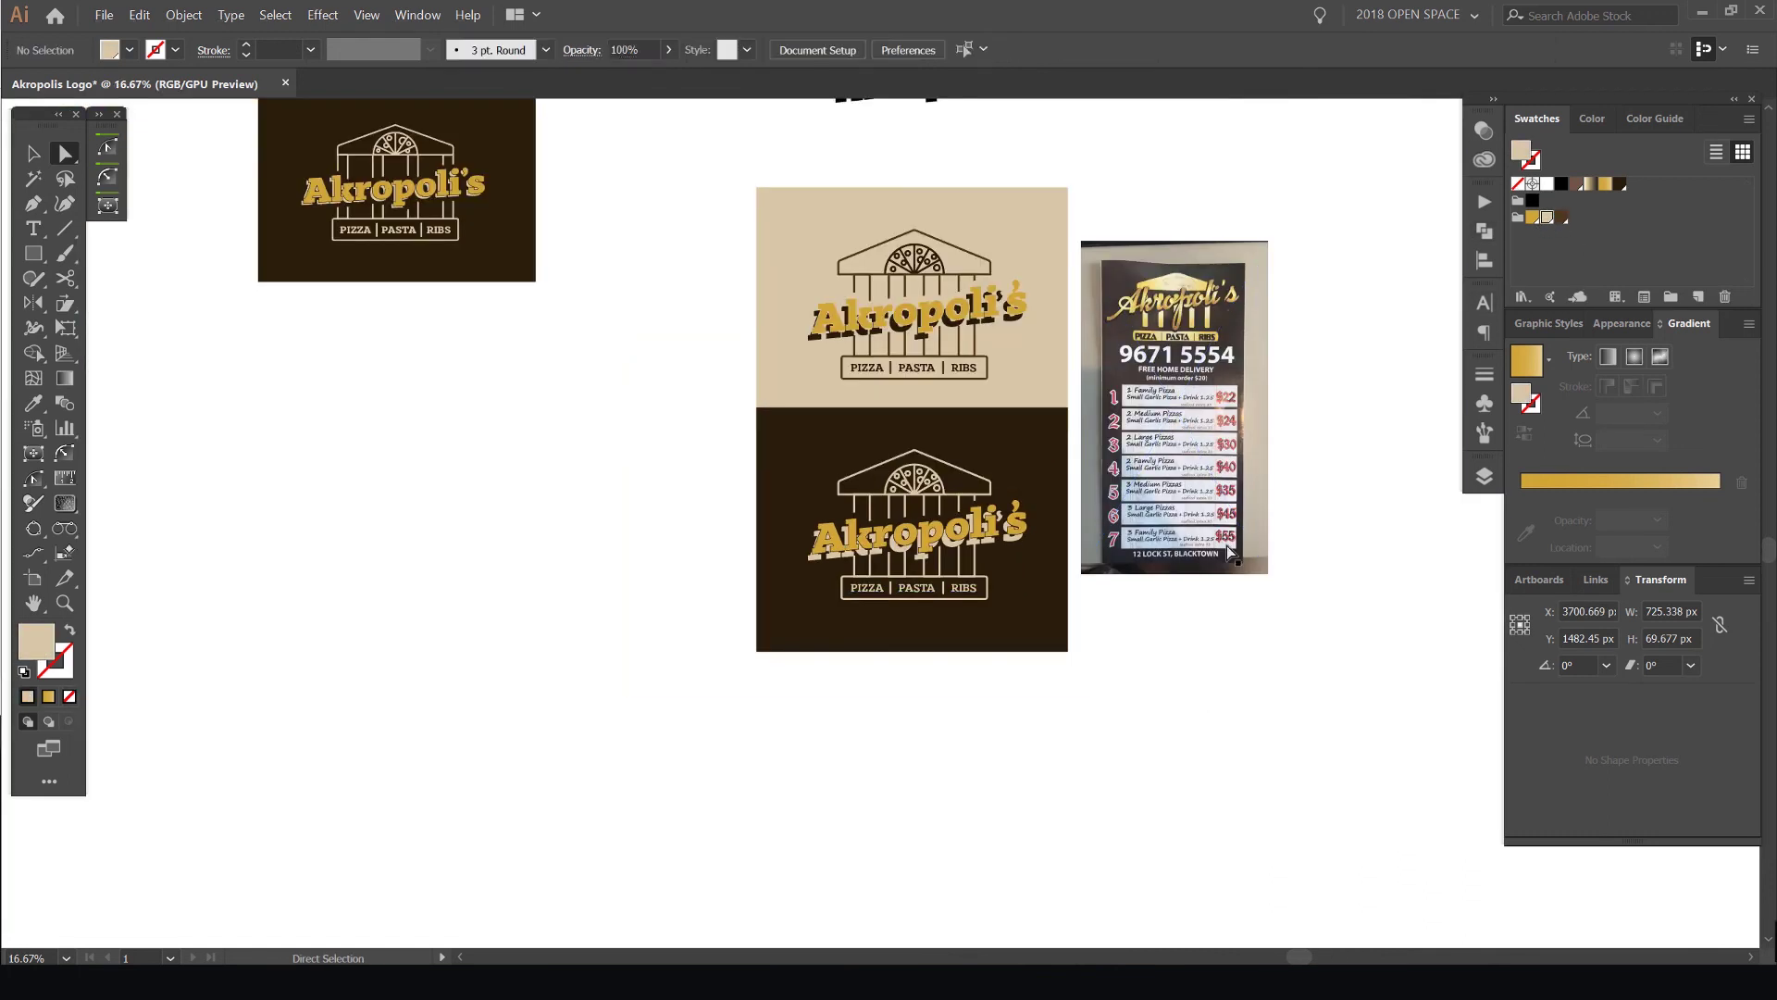
{"action": "scroll", "coordinate": [1044, 559], "scroll_direction": "up", "scroll_amount": 1}
{"action": "scroll", "coordinate": [1046, 559], "scroll_direction": "up", "scroll_amount": 1}
{"action": "key", "text": "ctrl+z"}
{"action": "key", "text": "ctrl+z"}
{"action": "scroll", "coordinate": [1245, 615], "scroll_direction": "down", "scroll_amount": 2}
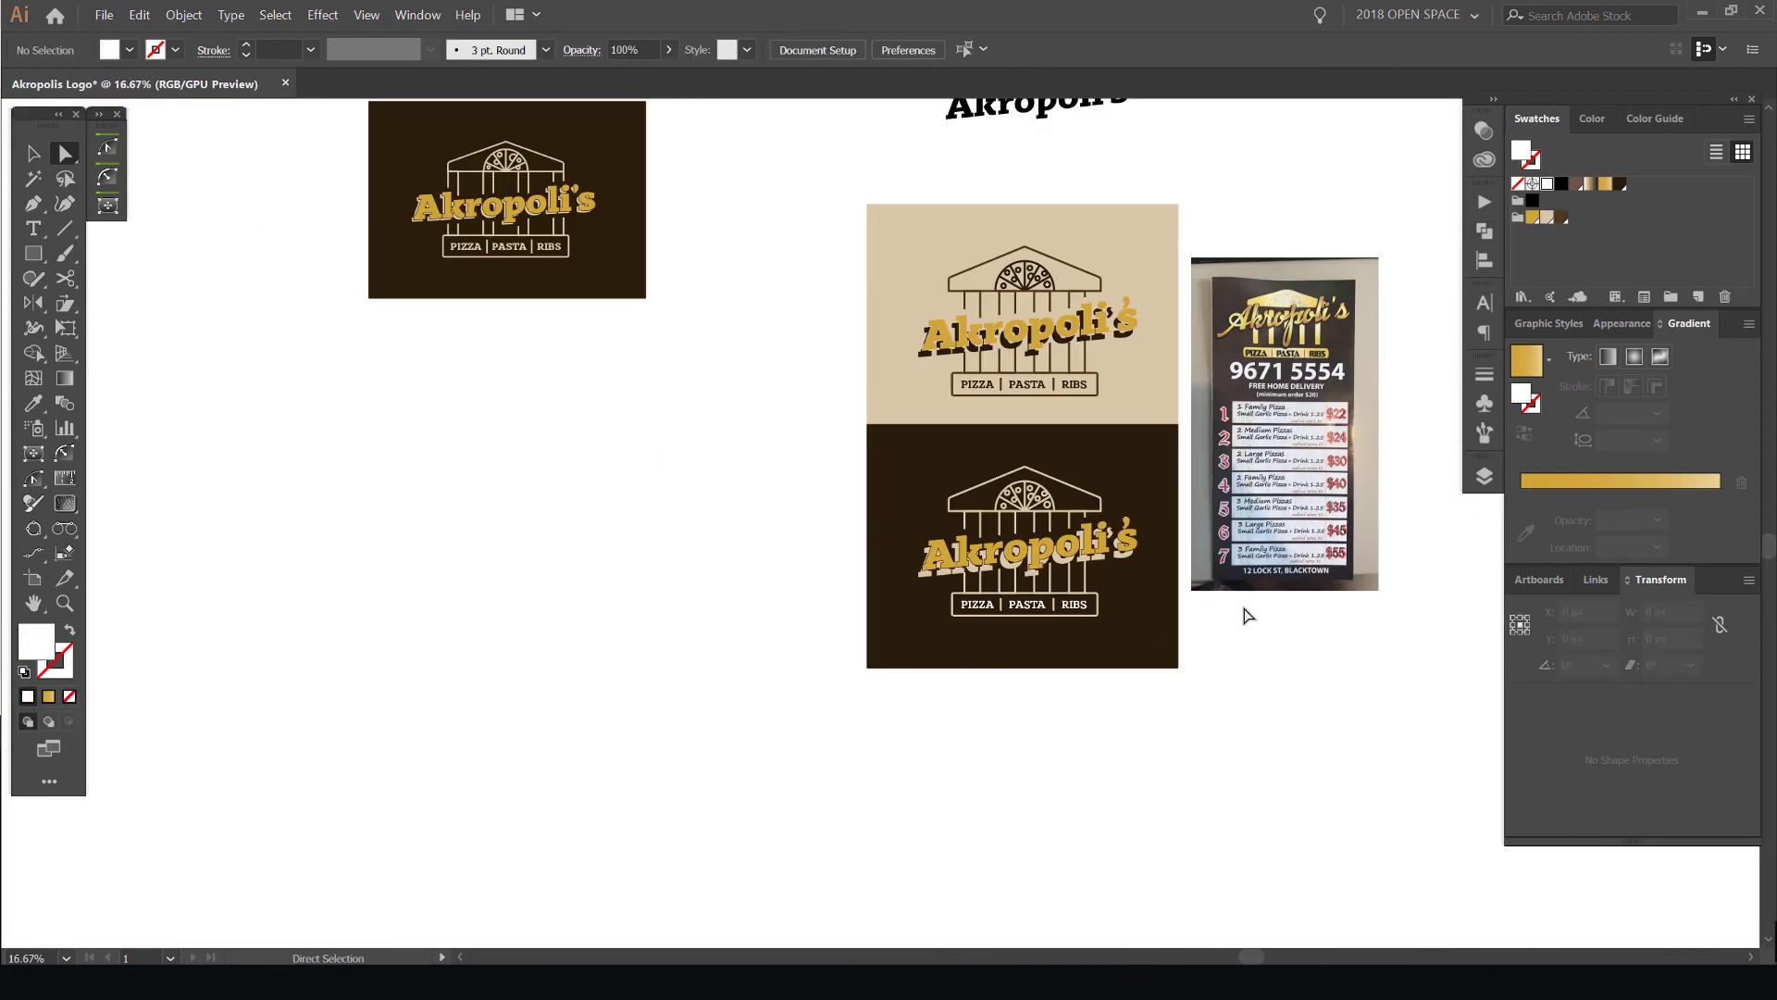
Hide the panels and compare the beige and dark logo versions with the flyer photo and the earlier designs
{"action": "left_click_drag", "start_coordinate": [1180, 520], "coordinate": [1062, 604]}
{"action": "scroll", "coordinate": [1079, 527], "scroll_direction": "up", "scroll_amount": 1}
{"action": "scroll", "coordinate": [1015, 243], "scroll_direction": "up", "scroll_amount": 1}
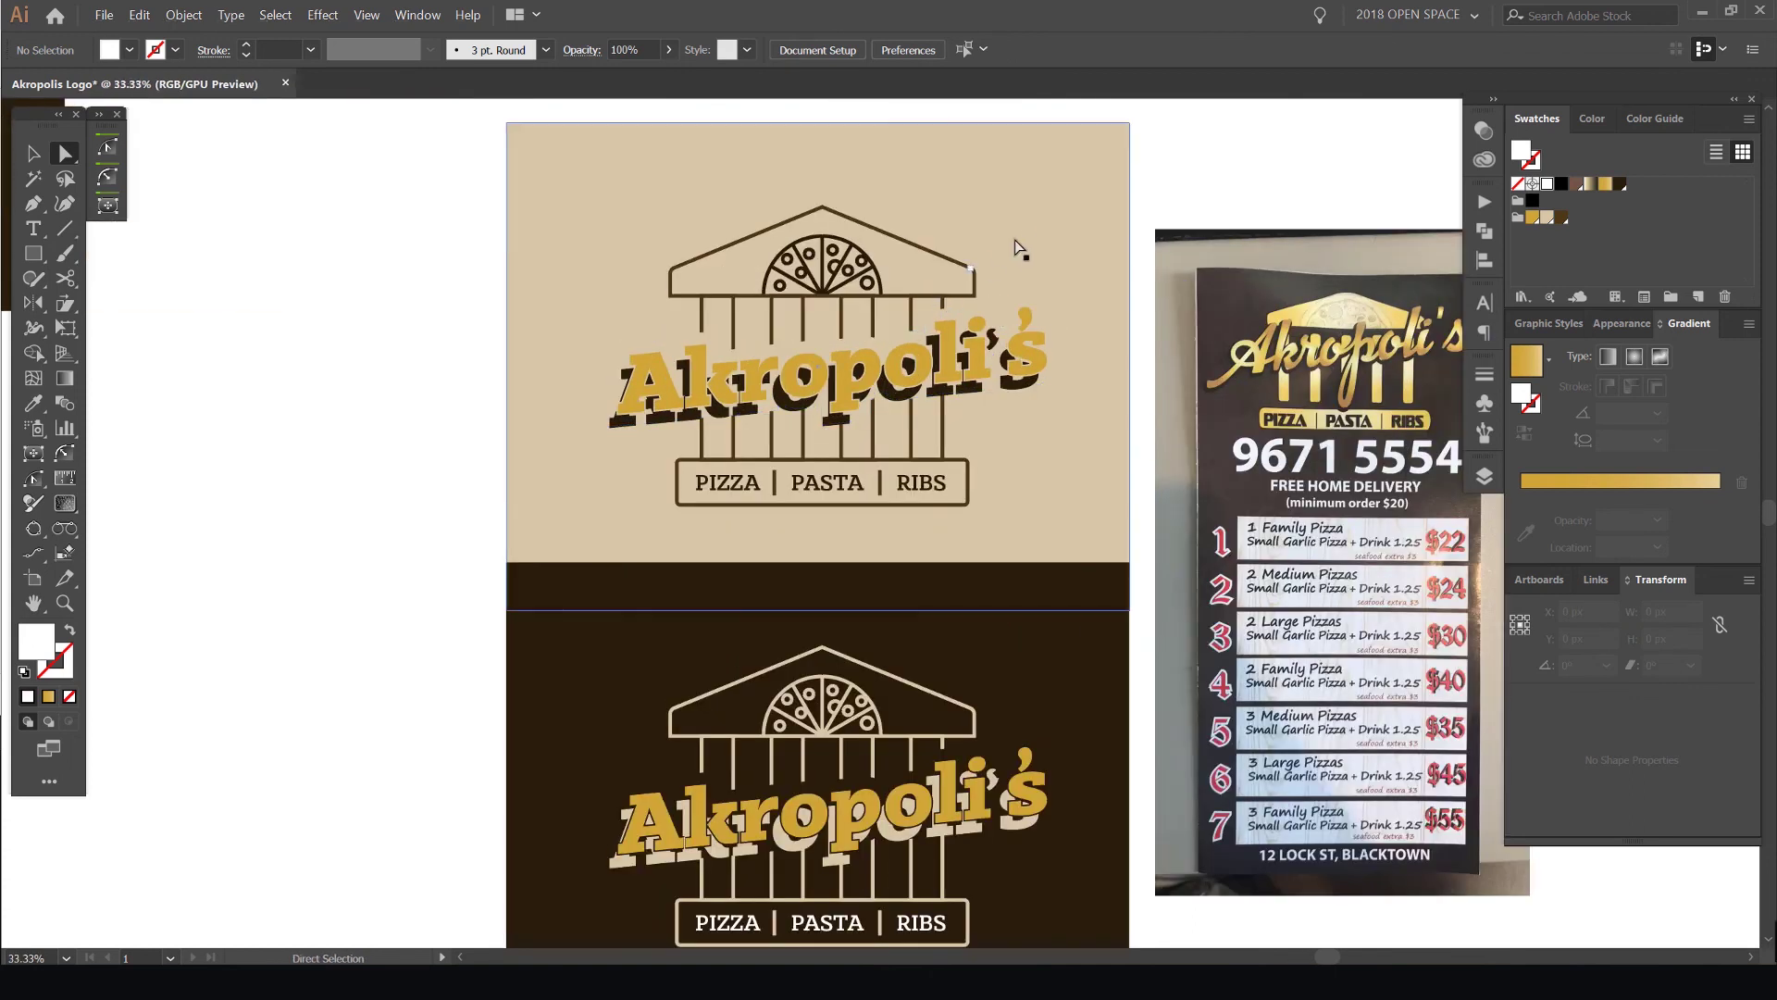
{"action": "key", "text": "Tab"}
{"action": "left_click_drag", "start_coordinate": [1336, 203], "coordinate": [1276, 239]}
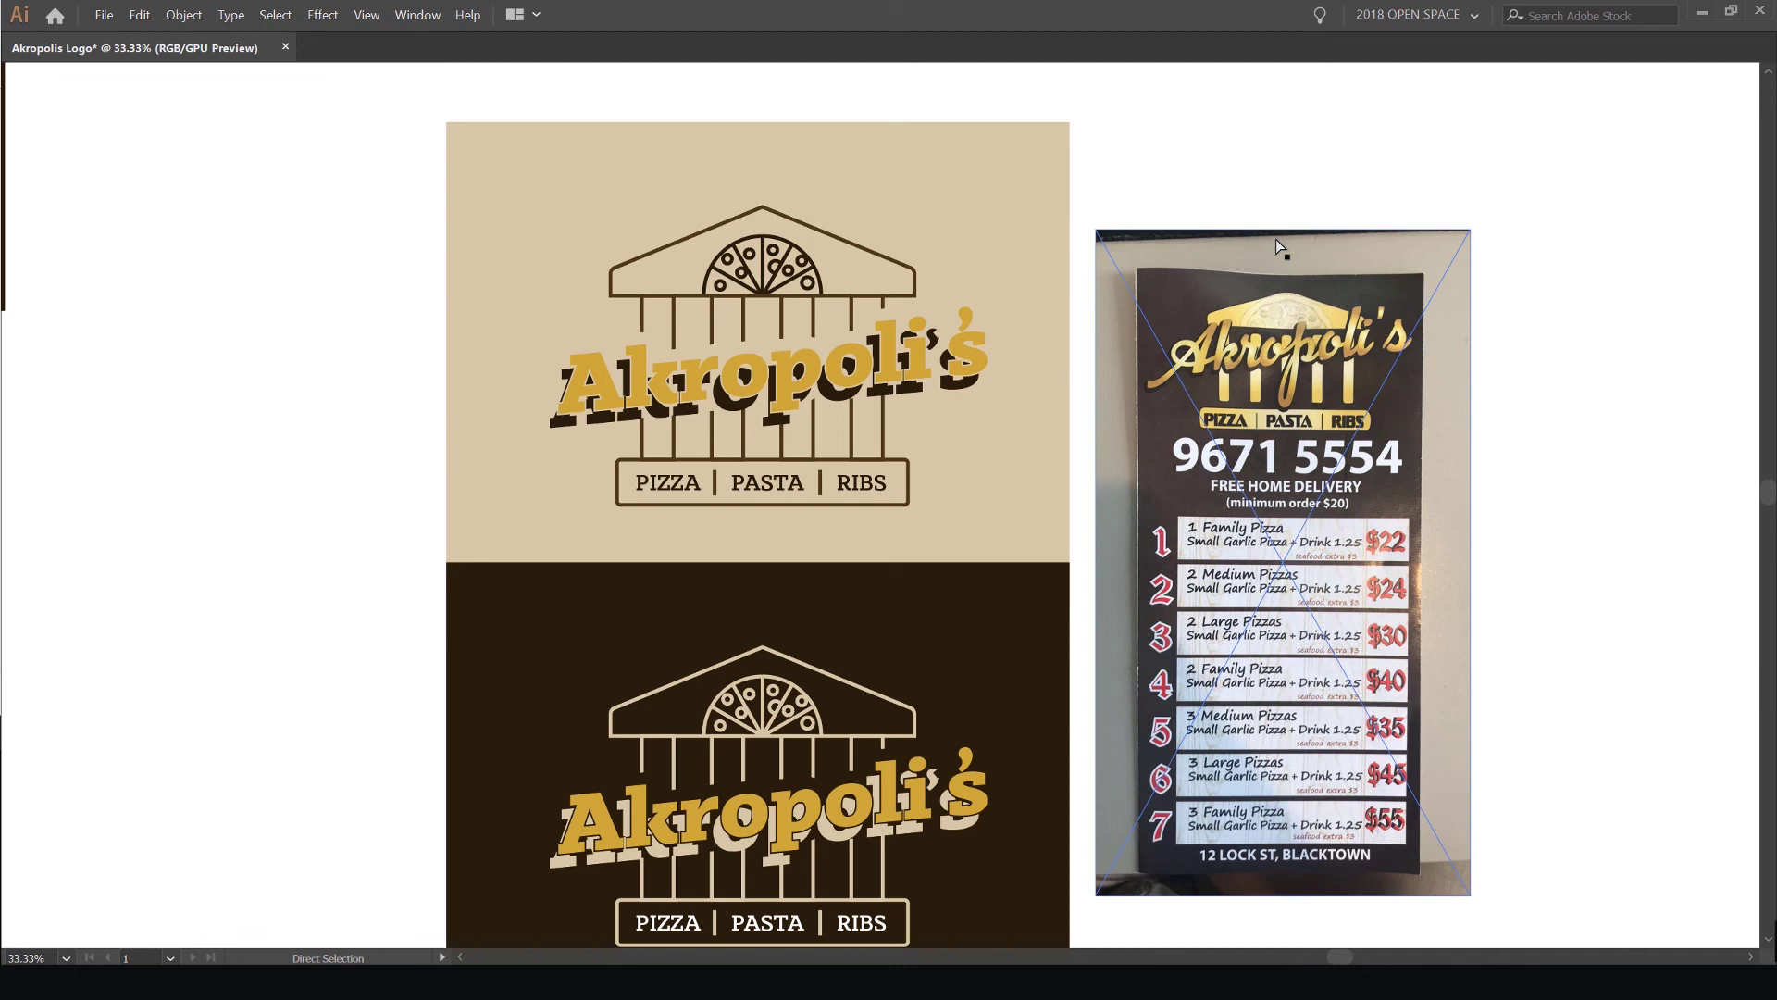
{"action": "scroll", "coordinate": [1224, 213], "scroll_direction": "down", "scroll_amount": 3}
{"action": "left_click_drag", "start_coordinate": [1224, 213], "coordinate": [1017, 379]}
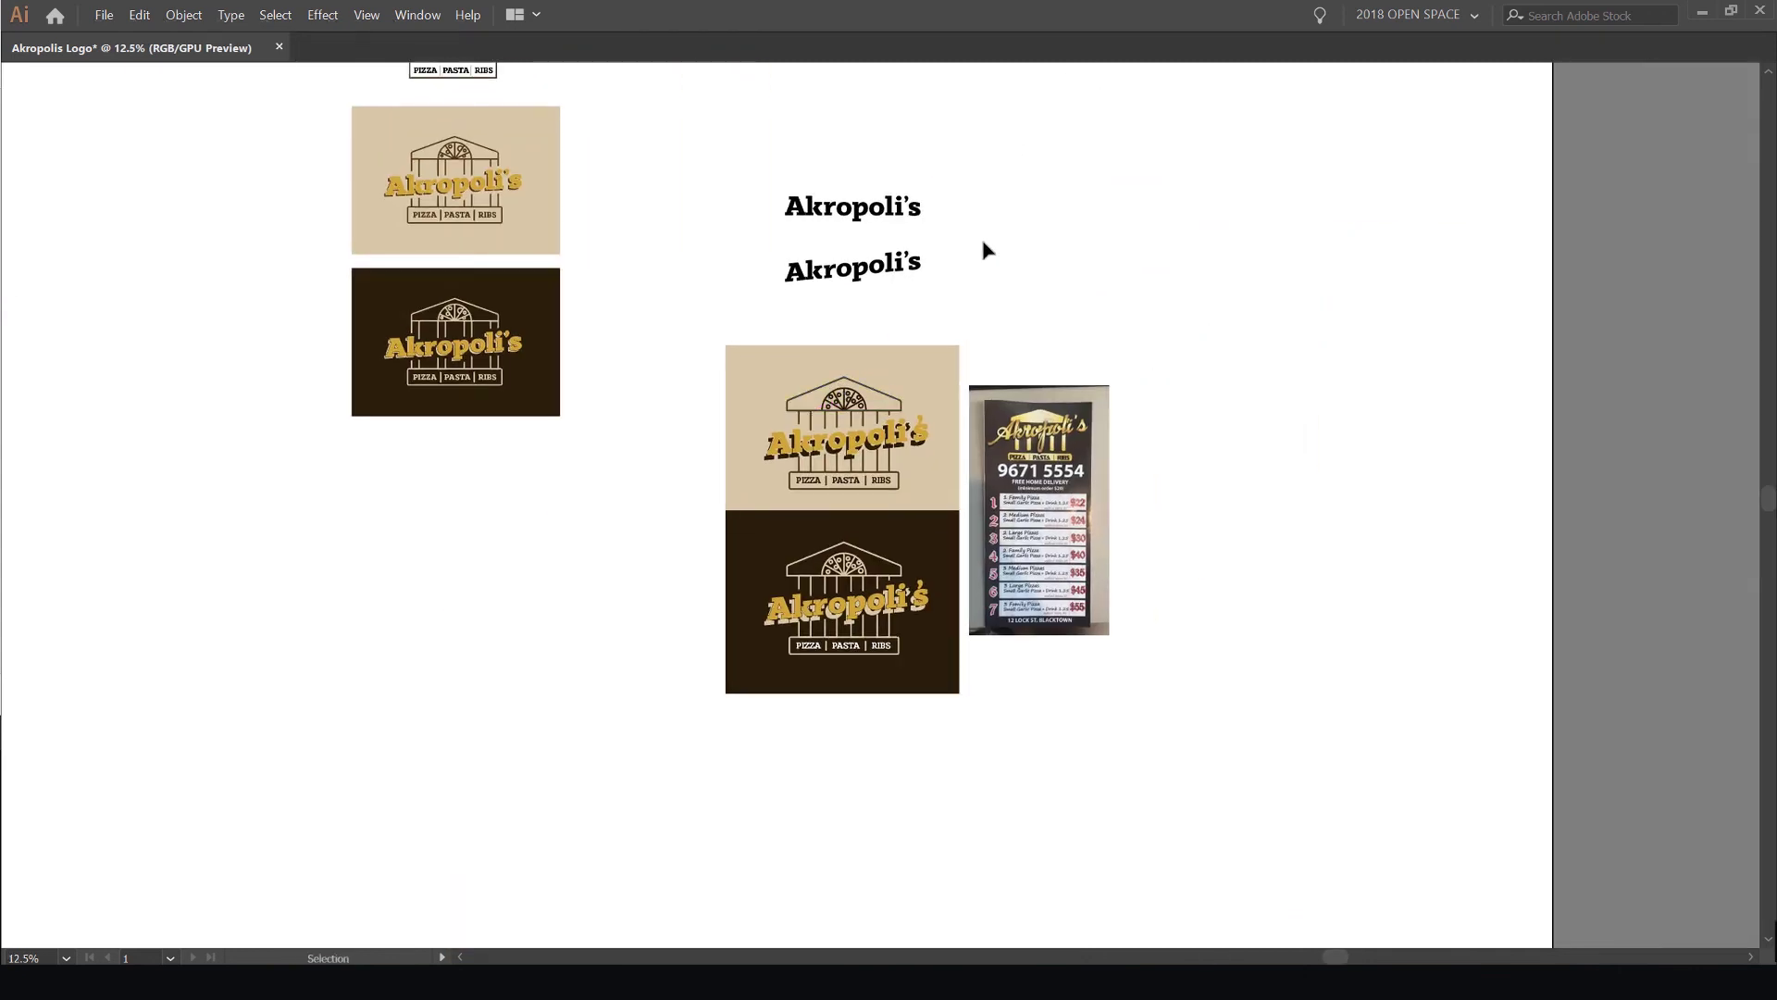
{"action": "left_click_drag", "start_coordinate": [985, 224], "coordinate": [873, 497]}
{"action": "left_click_drag", "start_coordinate": [975, 535], "coordinate": [1226, 294]}
{"action": "left_click_drag", "start_coordinate": [1190, 434], "coordinate": [1107, 263]}
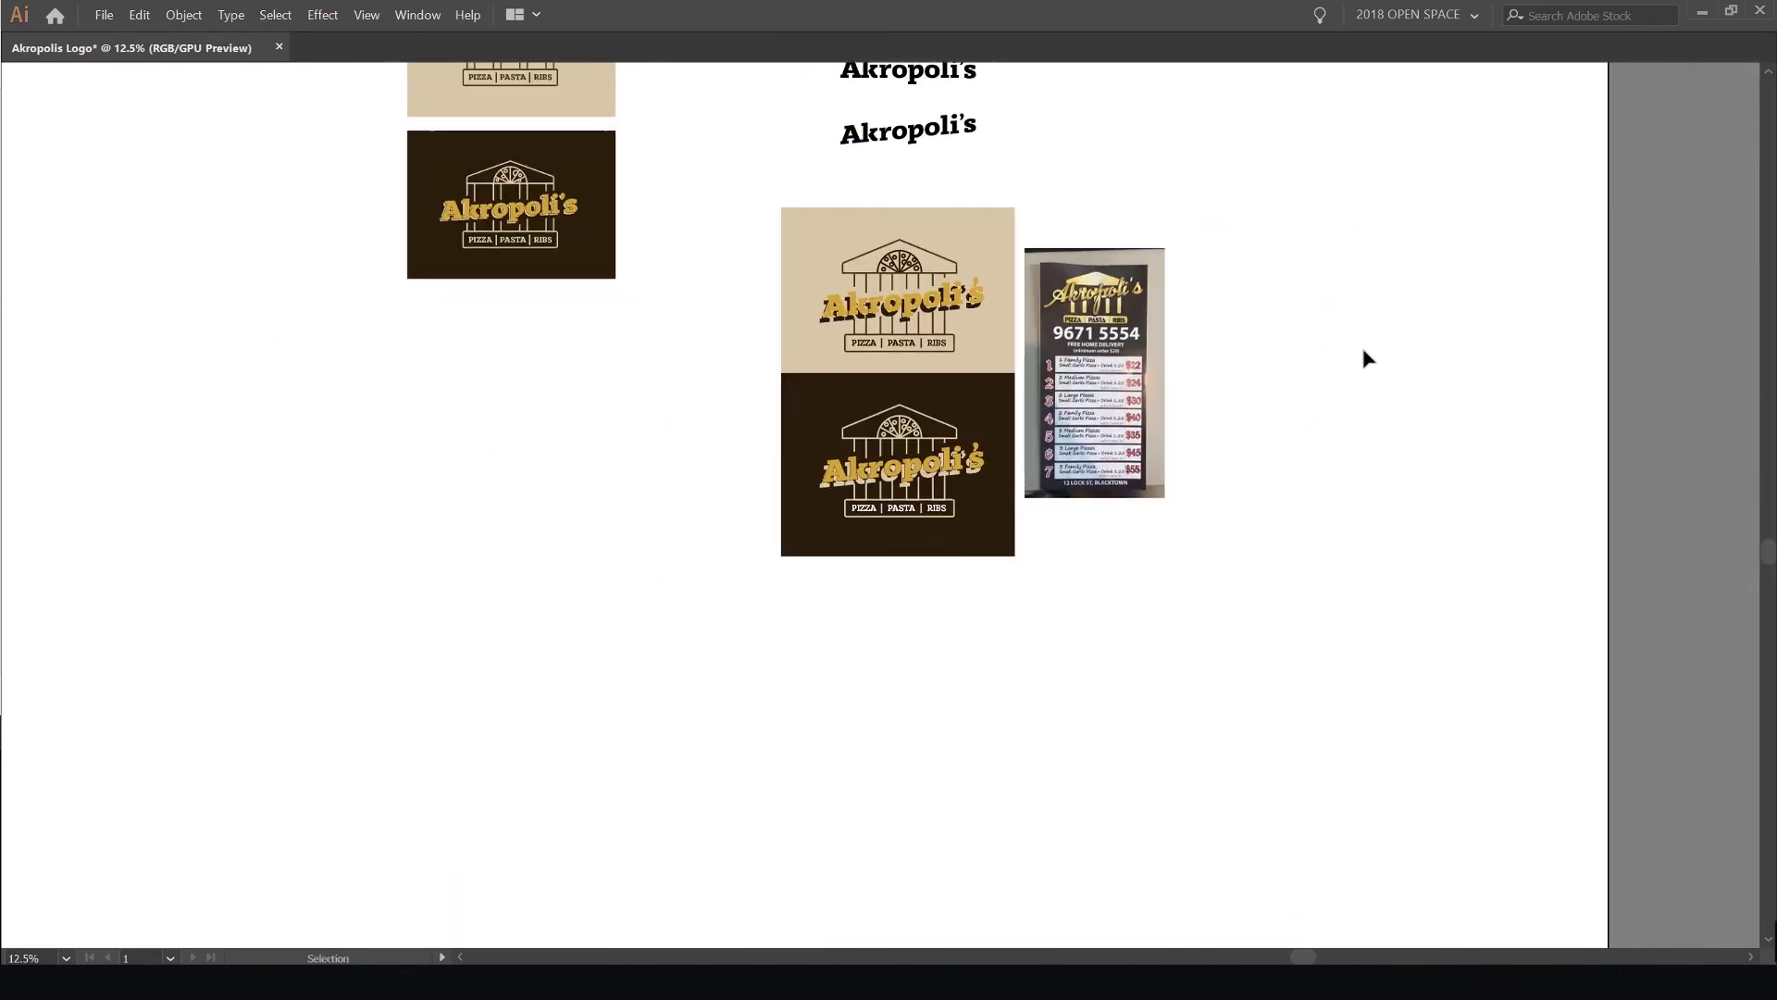
{"action": "scroll", "coordinate": [1007, 331], "scroll_direction": "up", "scroll_amount": 1}
{"action": "left_click_drag", "start_coordinate": [1372, 352], "coordinate": [1294, 458]}
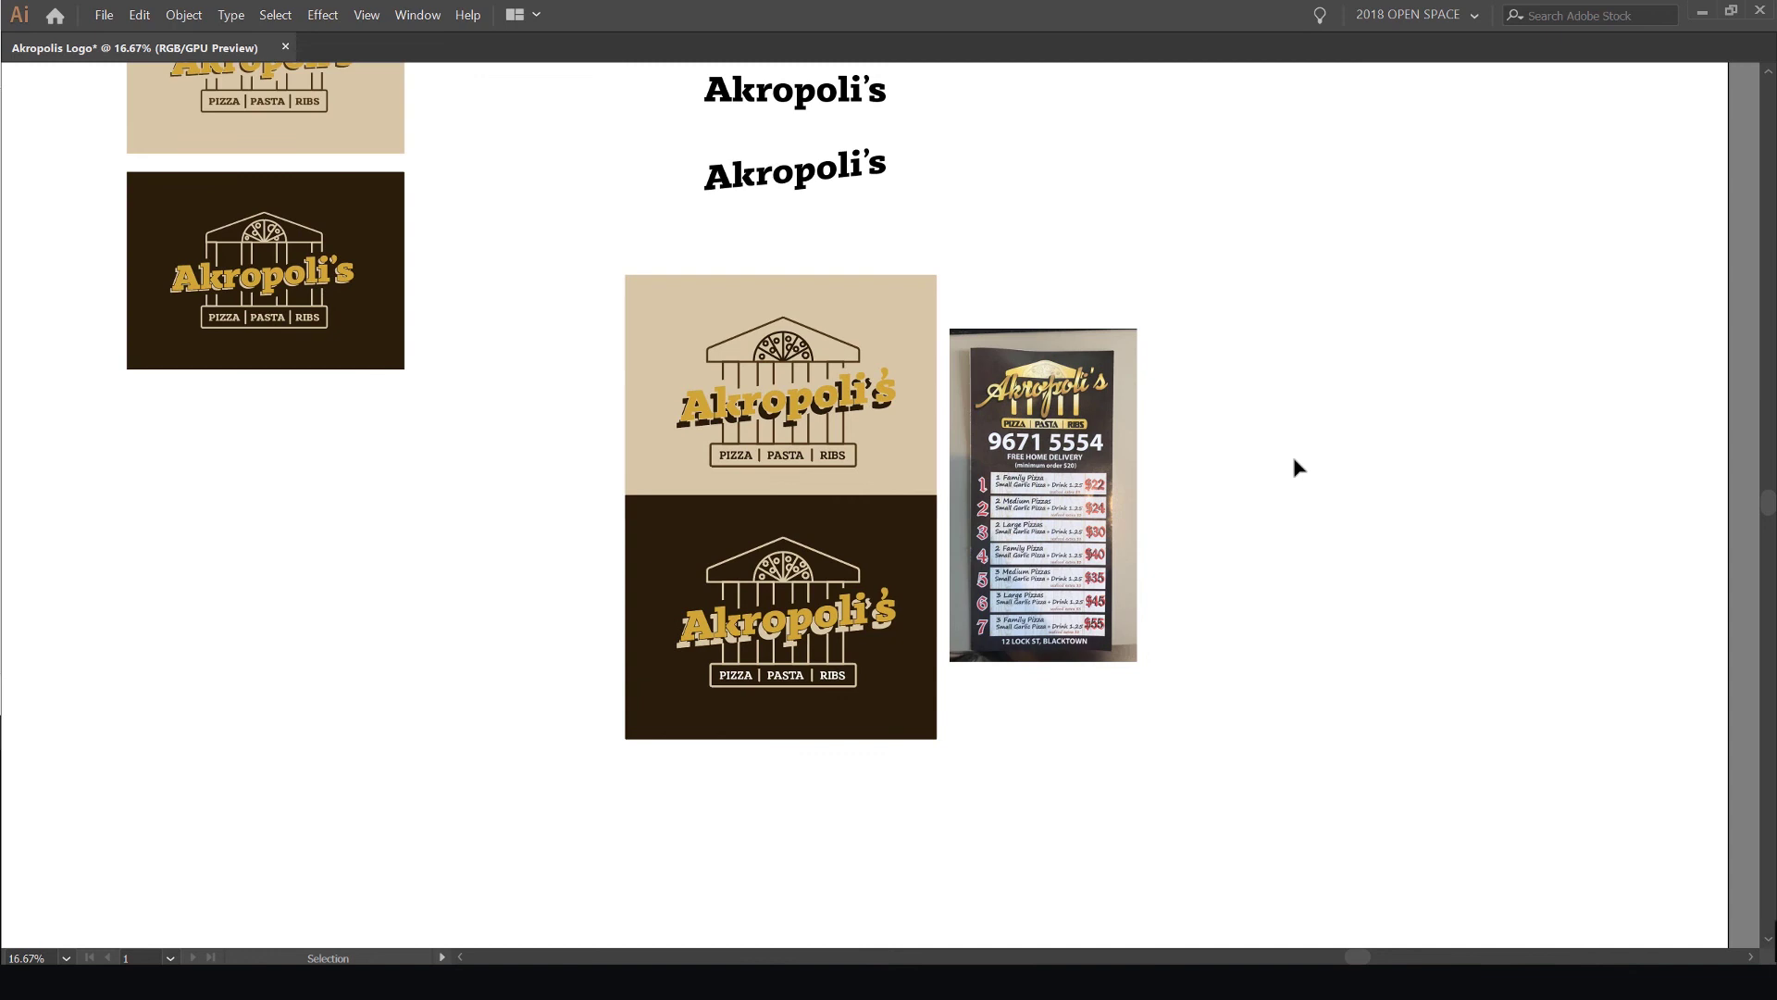